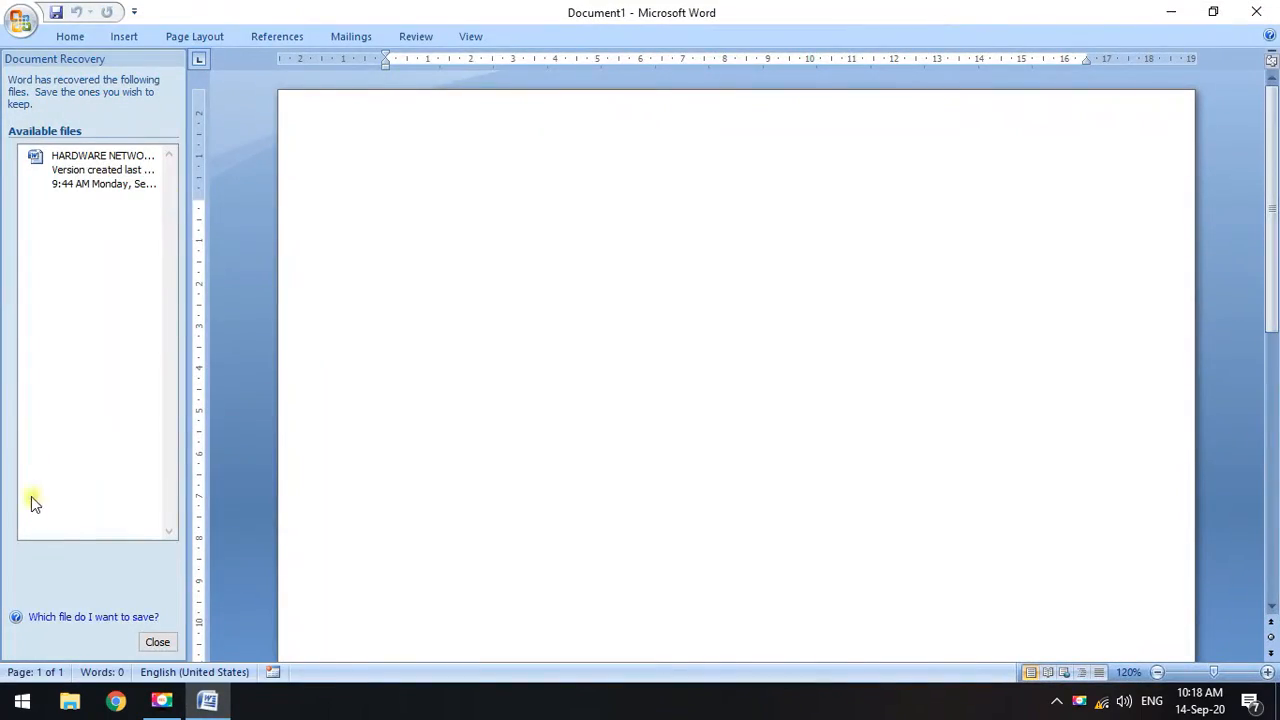
Dismiss the document recovery list and generate sample paragraphs in the blank document with =rand().
left_click(157, 642)
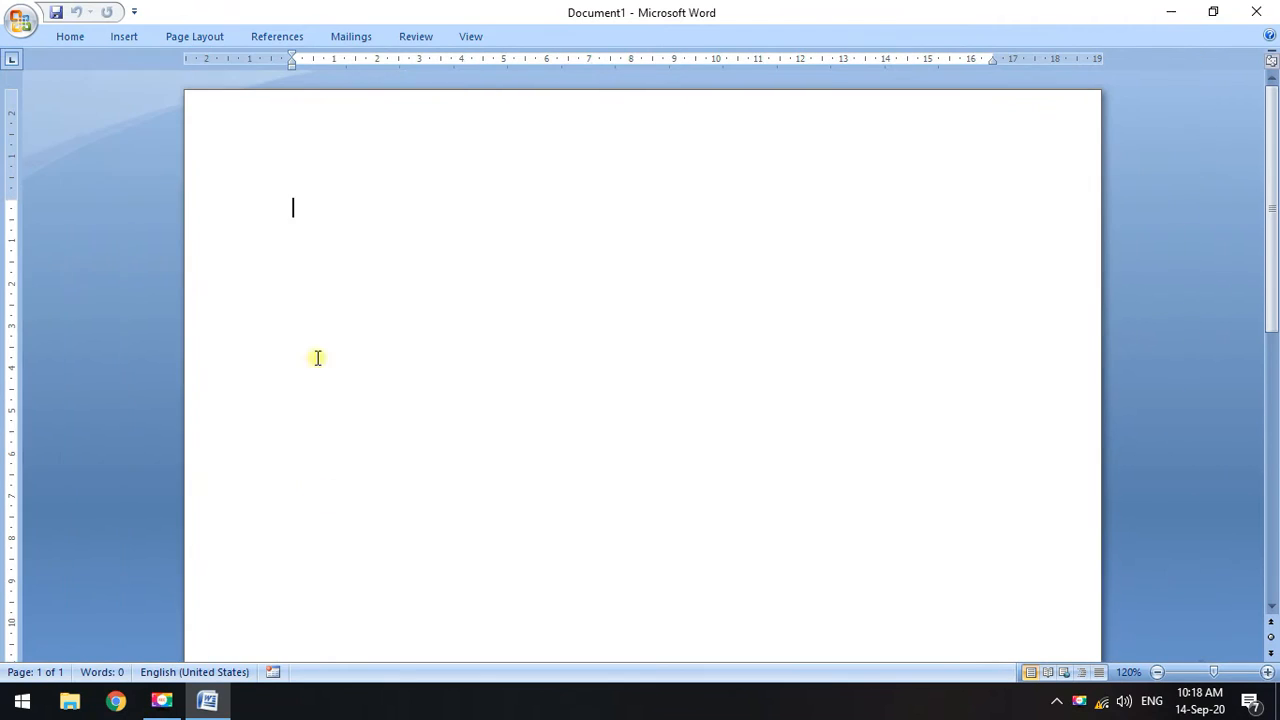
double_click(67, 38)
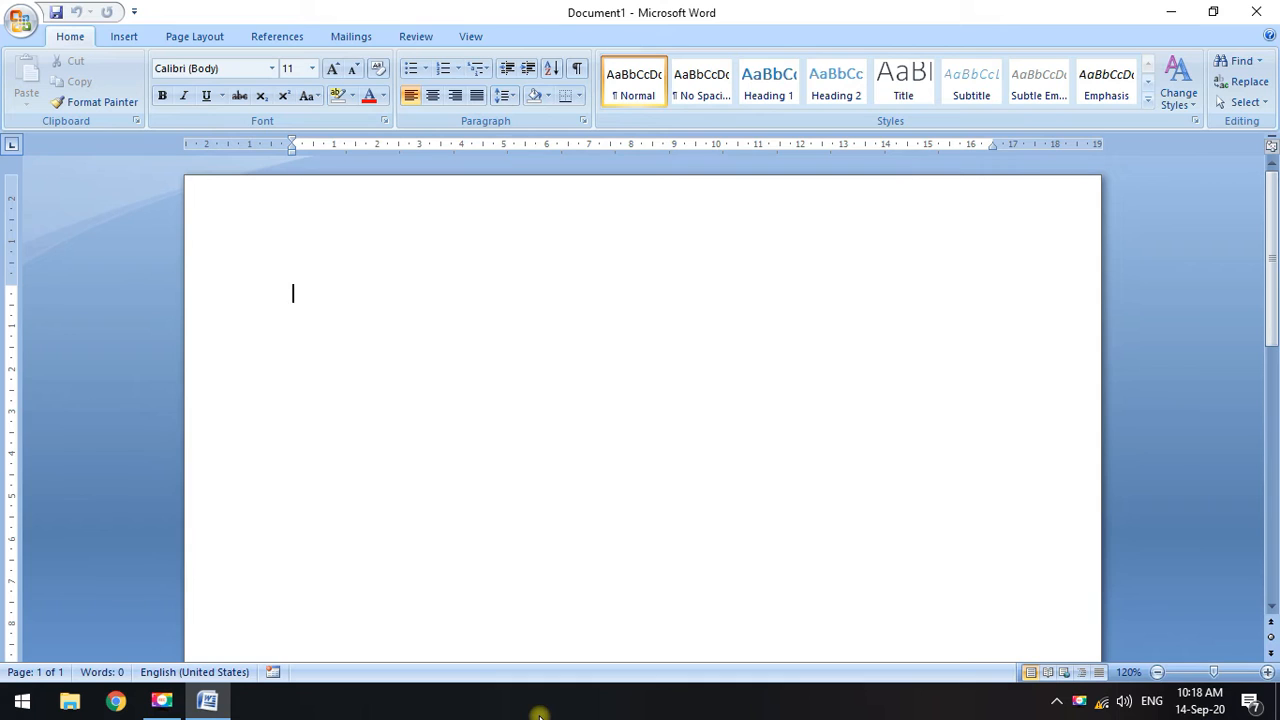
type("rand")
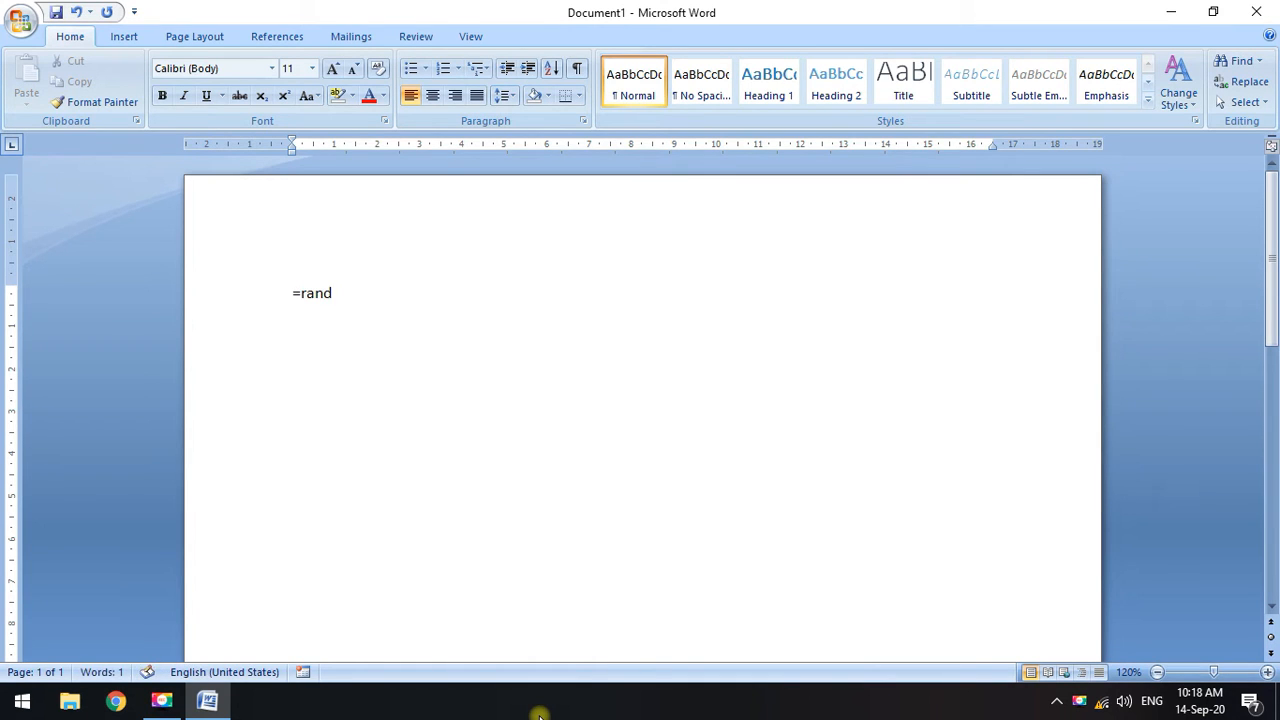
type("()")
key("Return")
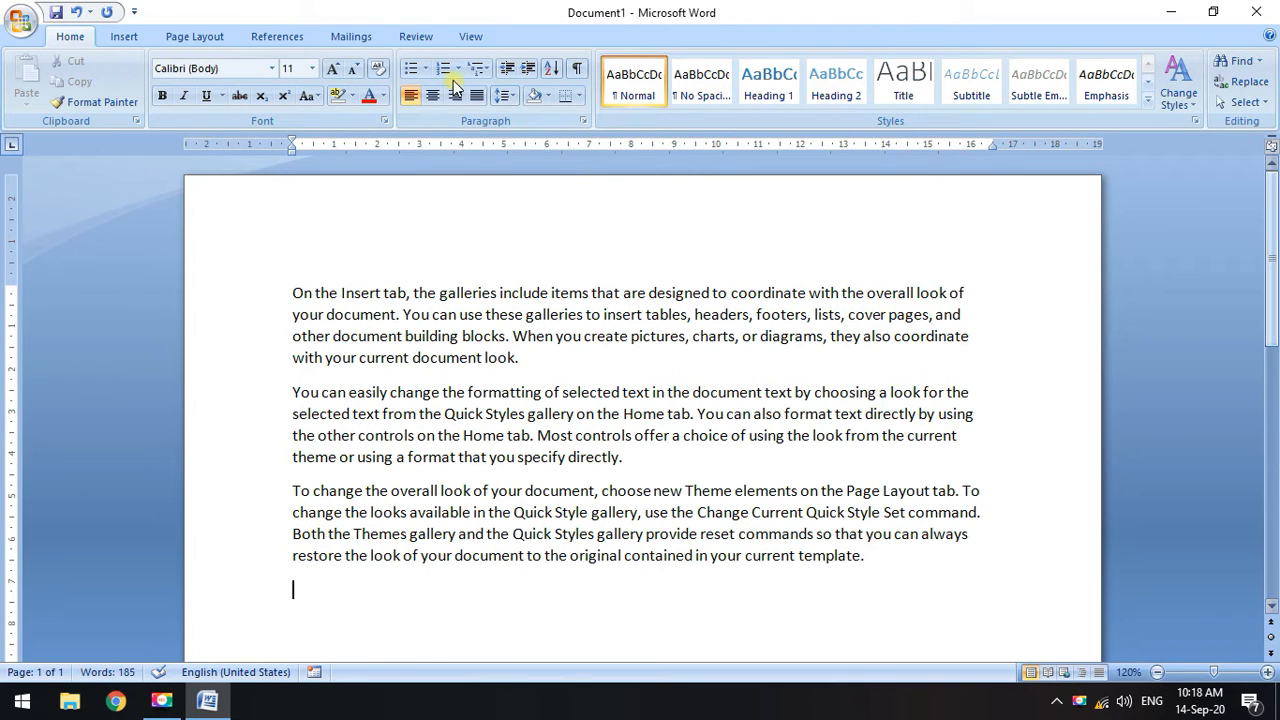
Examine the built-in cover page designs available for the document.
left_click(122, 38)
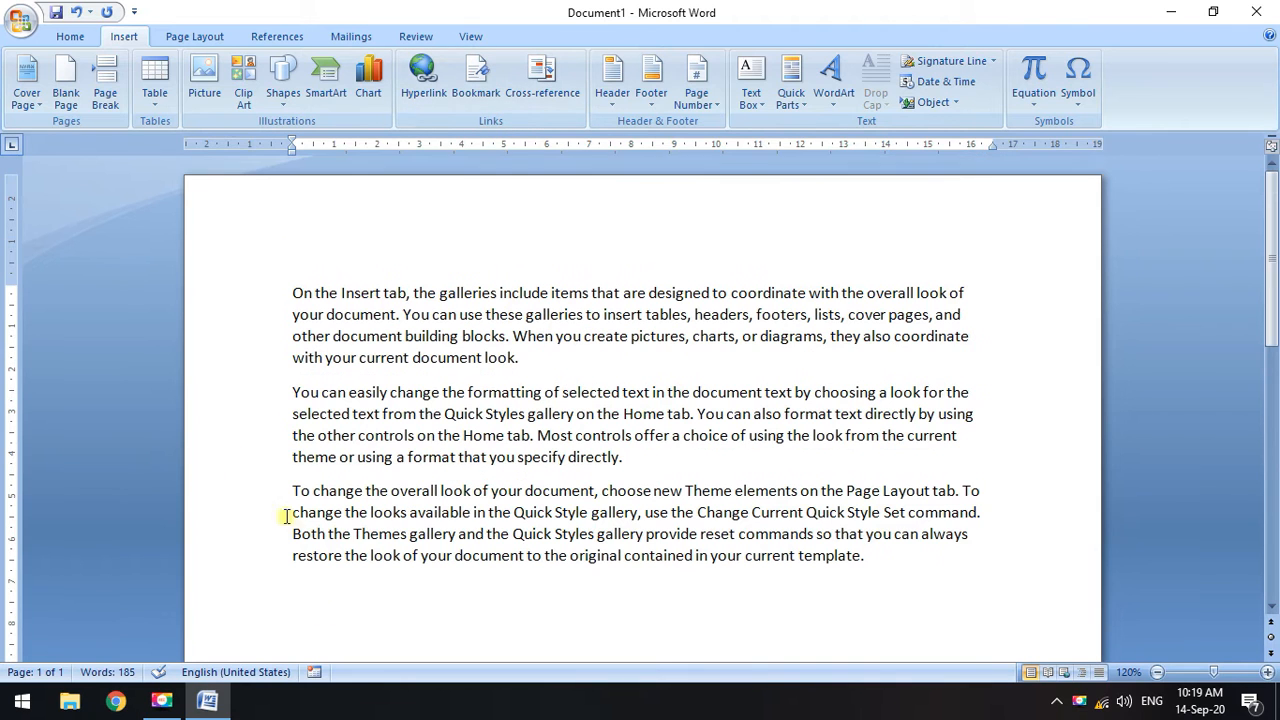
scroll(437, 634, "down", 1)
scroll(333, 357, "up", 1)
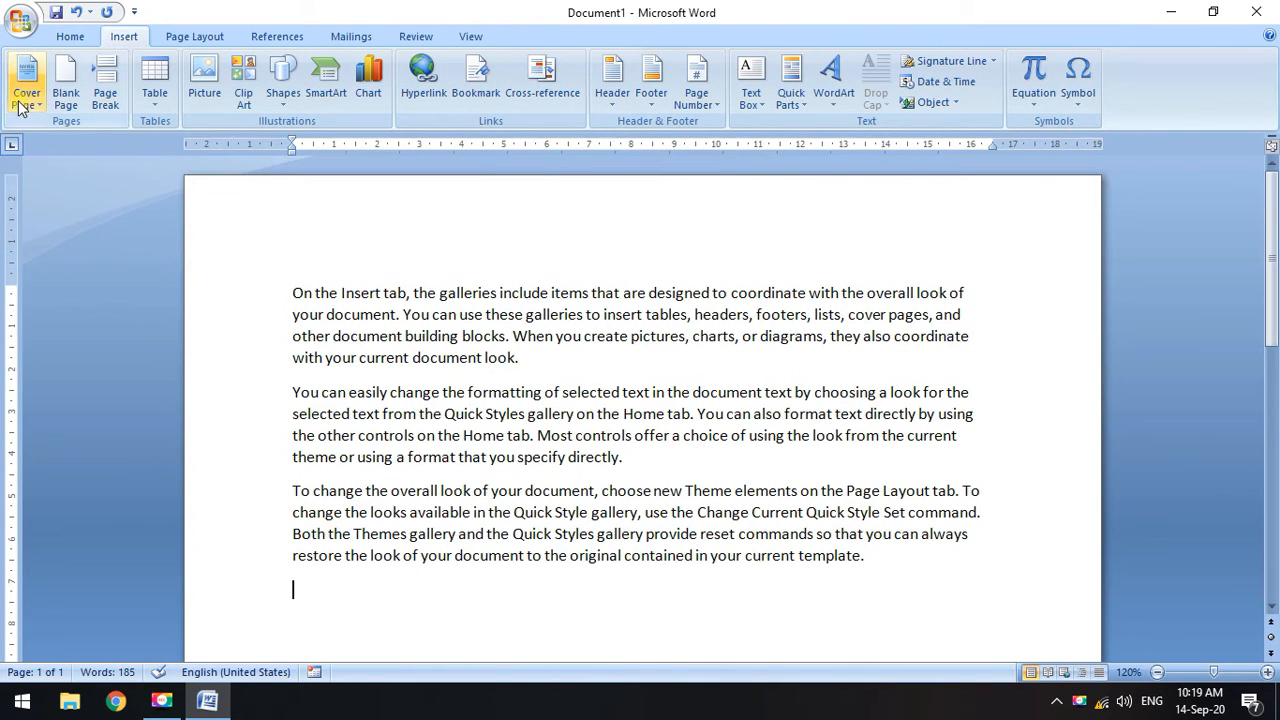
left_click(28, 100)
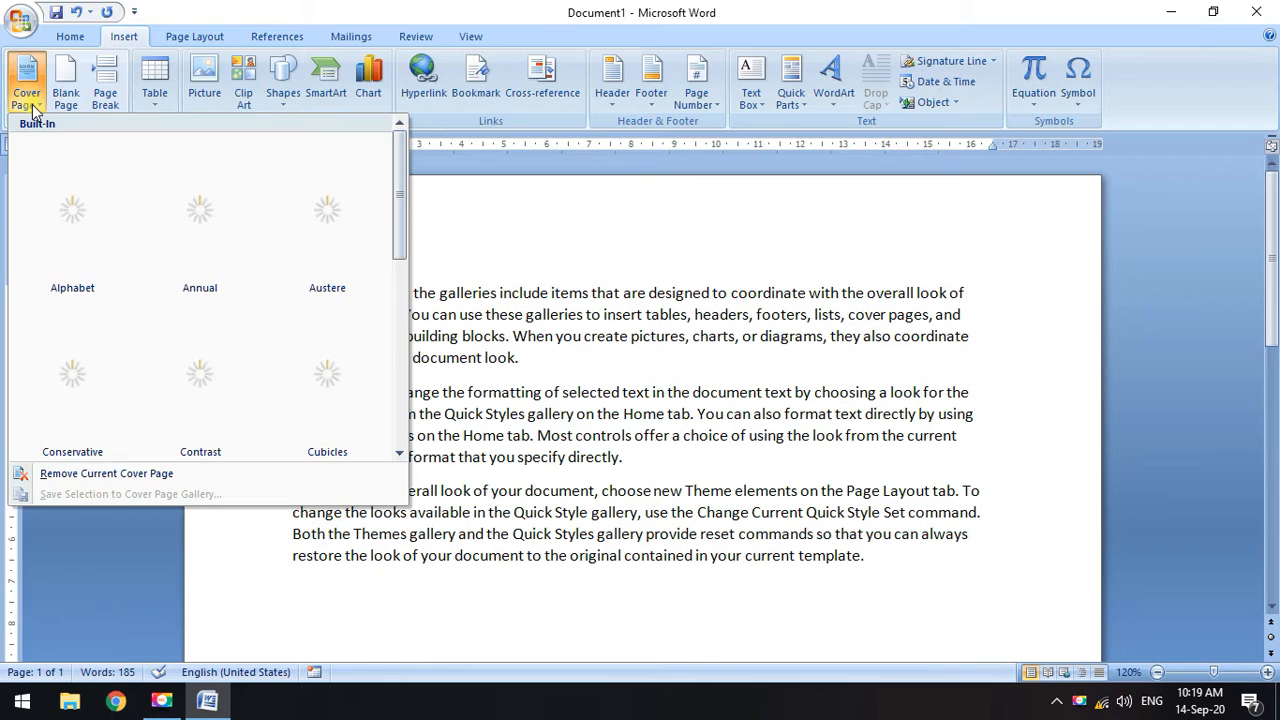
left_click(310, 5)
left_click(28, 100)
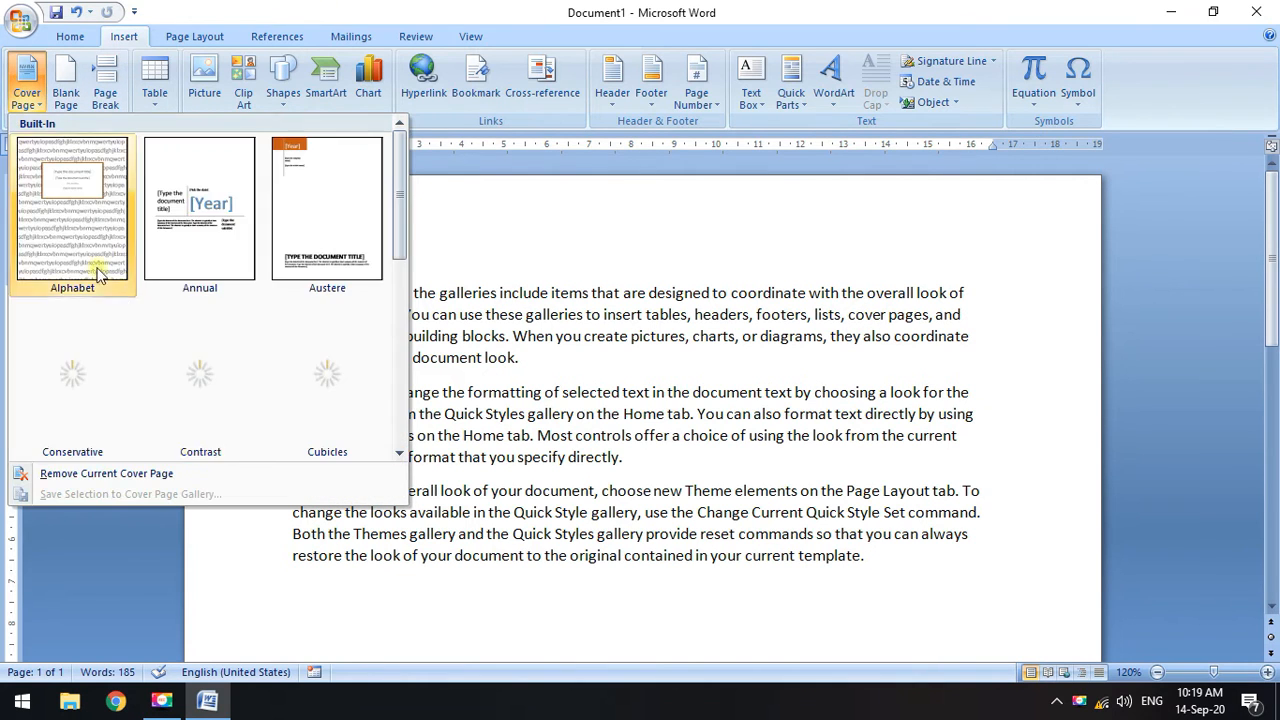
scroll(295, 427, "down", 3)
scroll(290, 405, "up", 3)
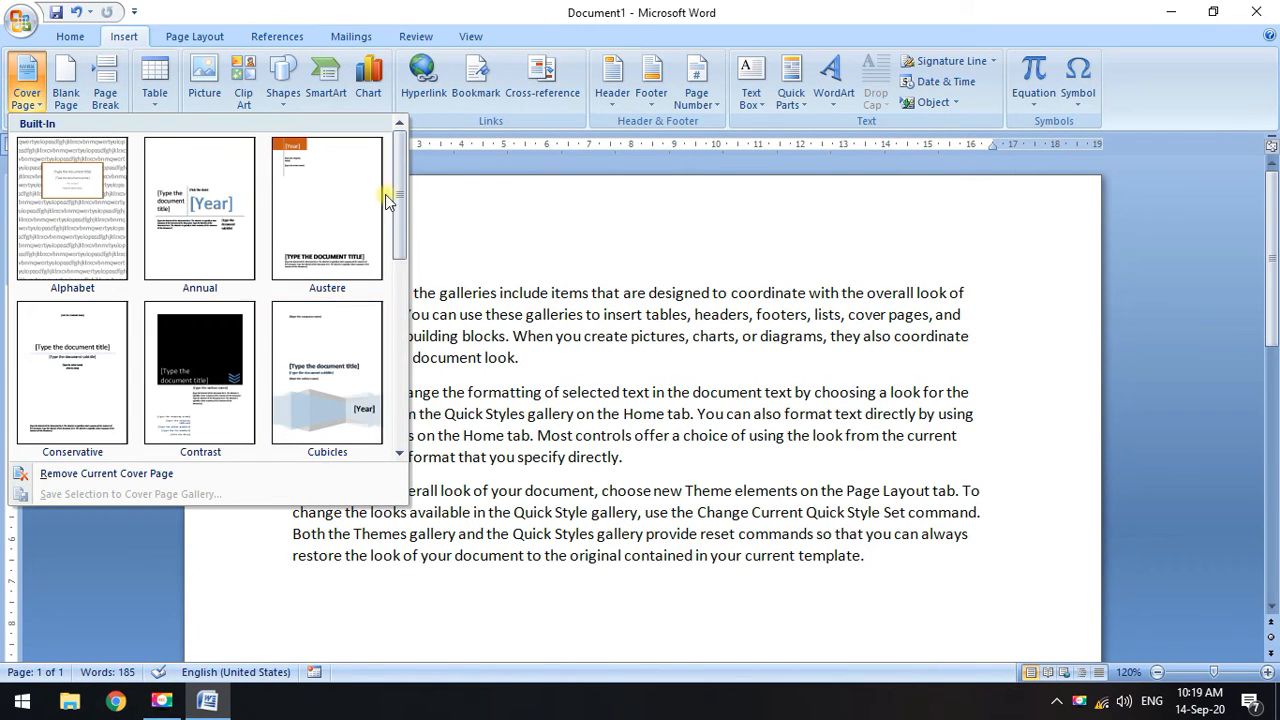
left_click(416, 6)
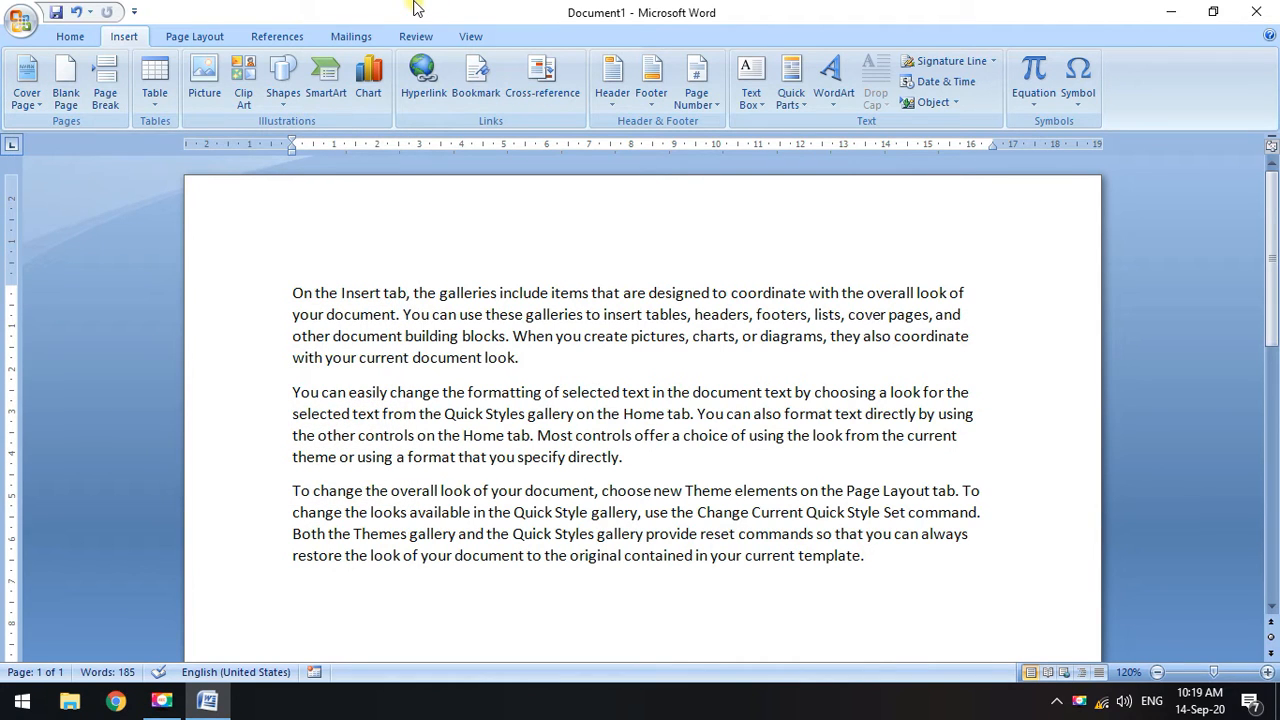
left_click(285, 288)
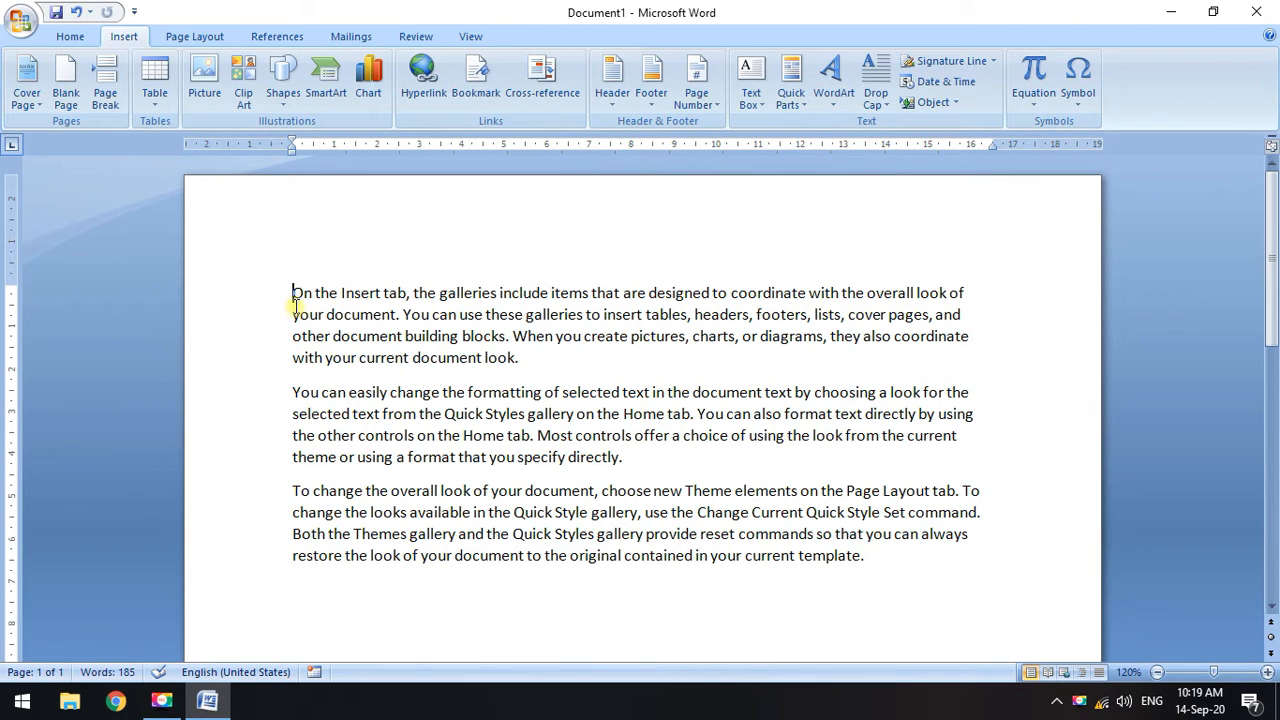
left_click_drag(293, 289, 970, 567)
left_click(910, 581)
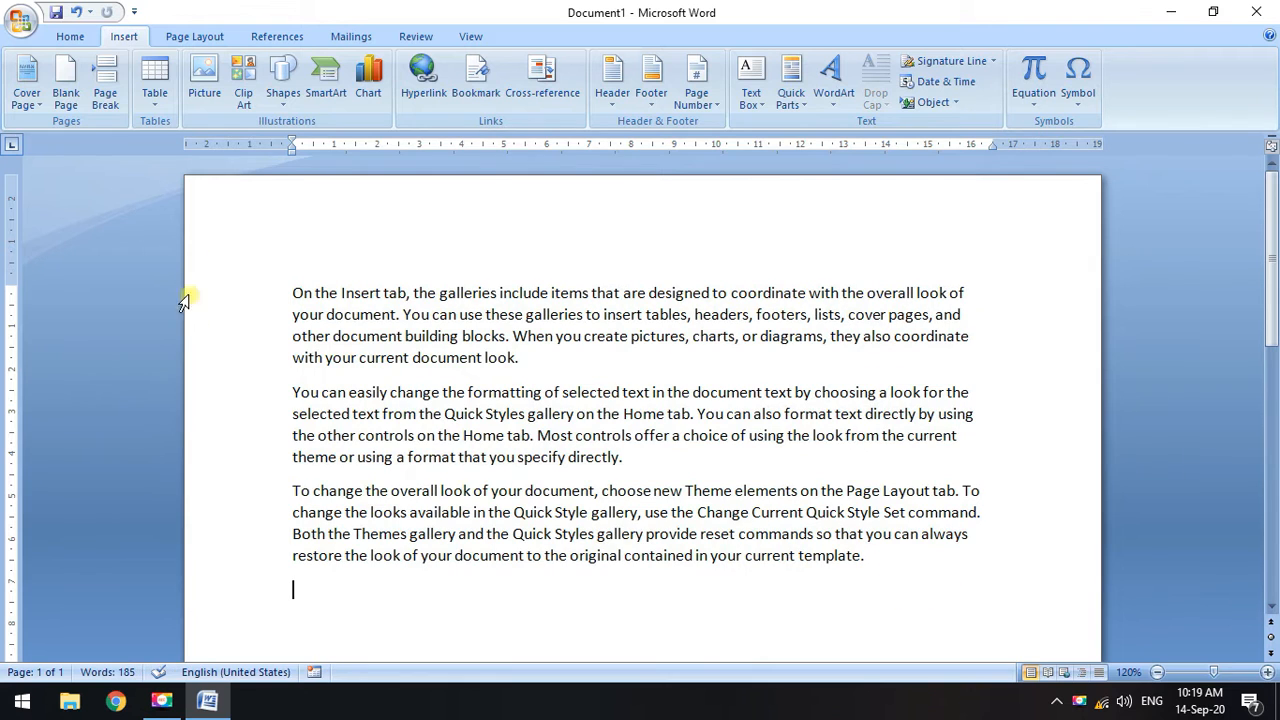
left_click(40, 100)
left_click(577, 347)
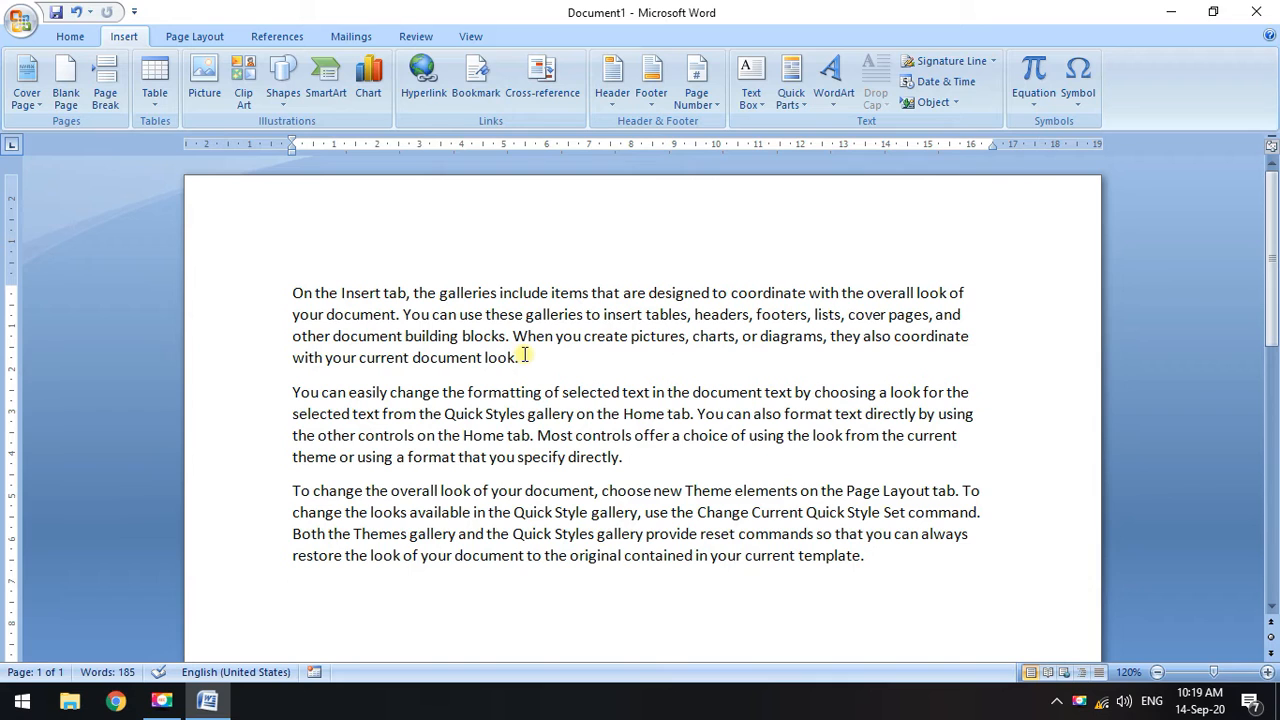
Insert the built-in Conservative cover page before the sample text.
left_click(26, 88)
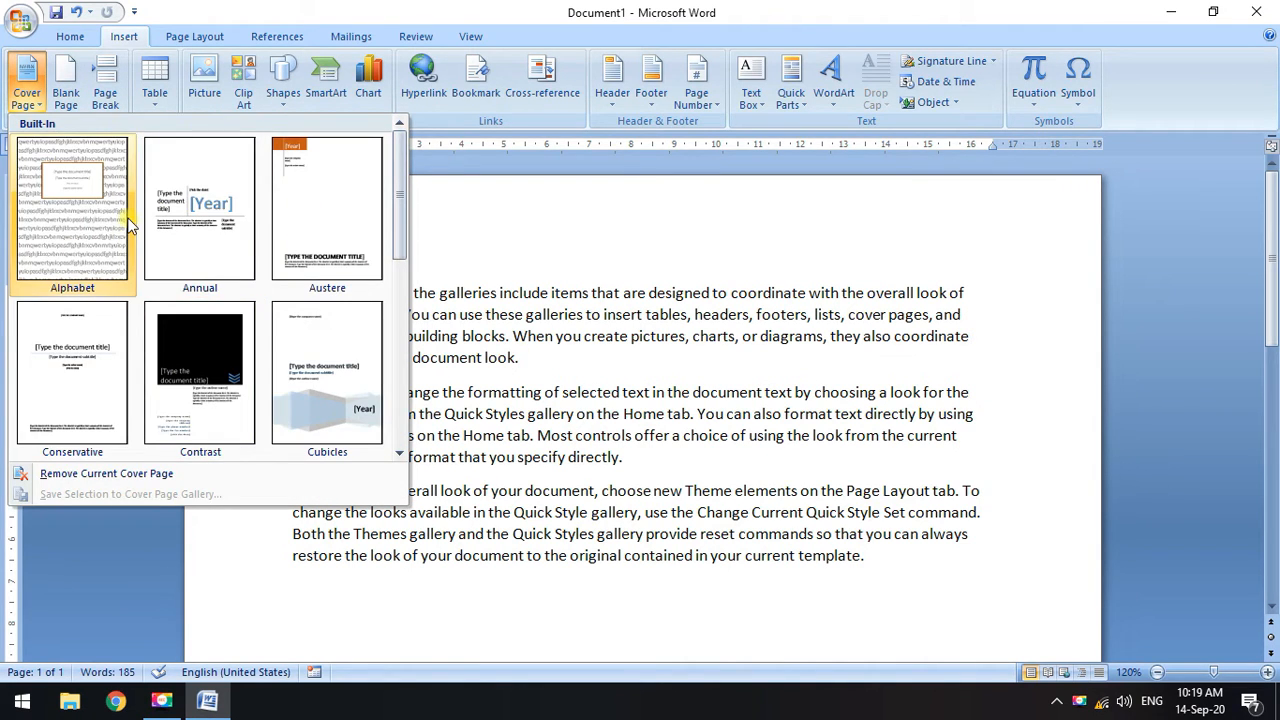
scroll(280, 300, "down", 3)
scroll(48, 360, "up", 3)
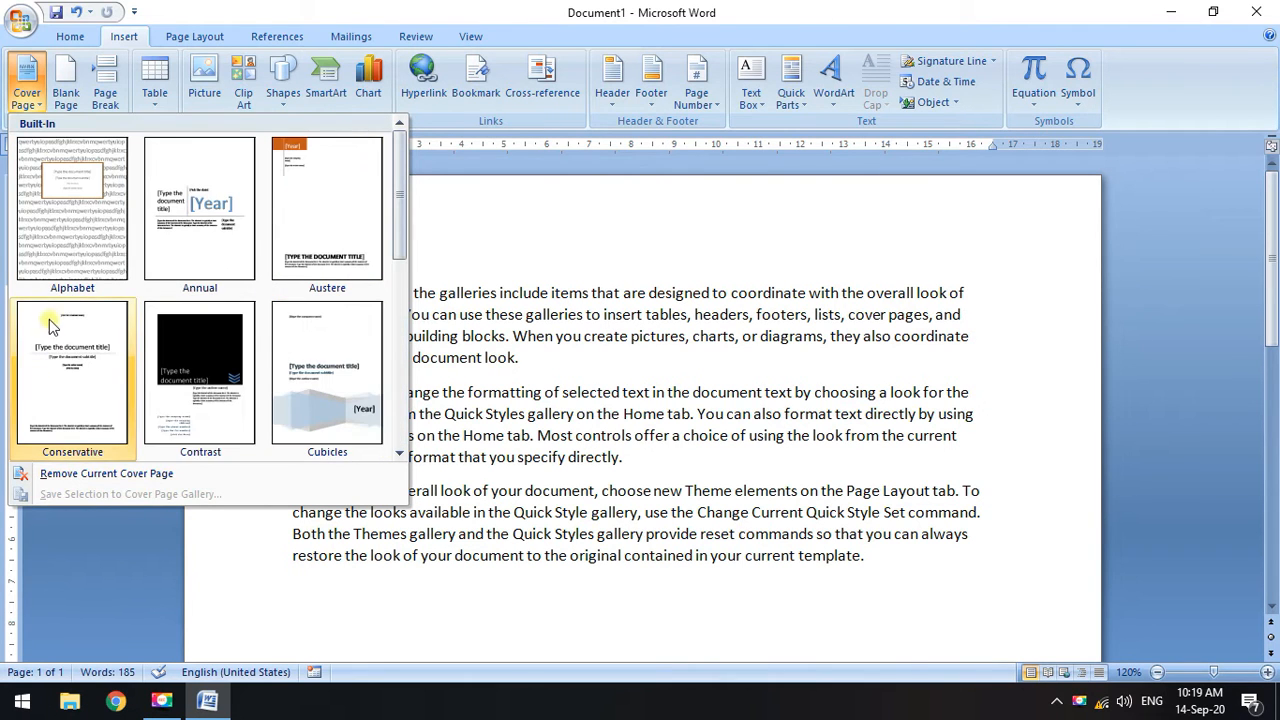
left_click(72, 388)
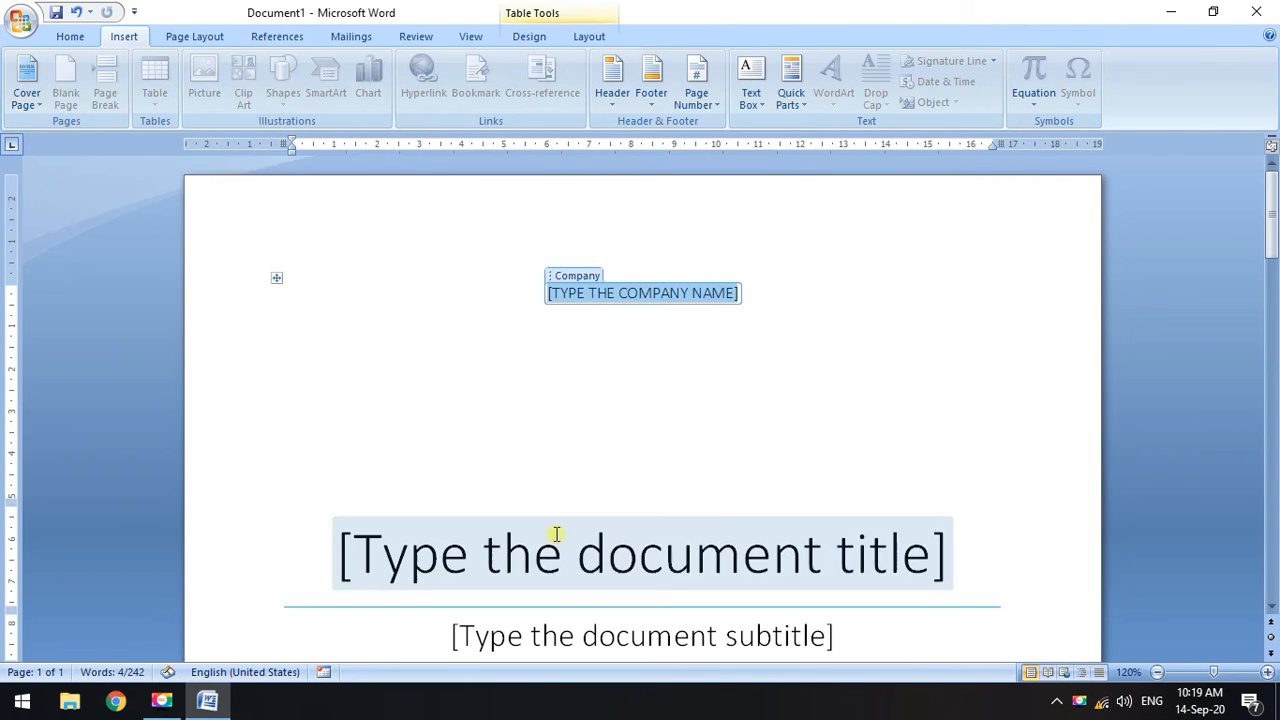
Examine the Conservative cover page's company, title, subtitle, date and abstract placeholders and the body text on the following page.
scroll(560, 420, "down", 5)
scroll(529, 443, "down", 8)
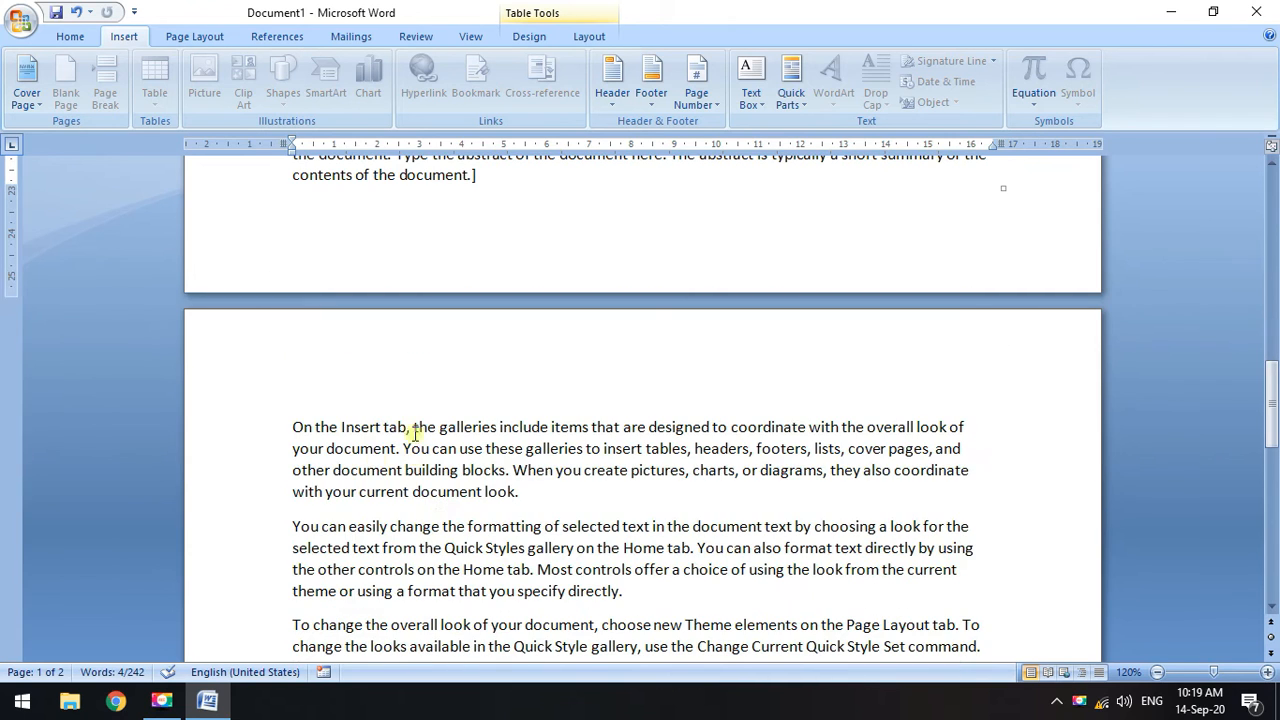
left_click(552, 491)
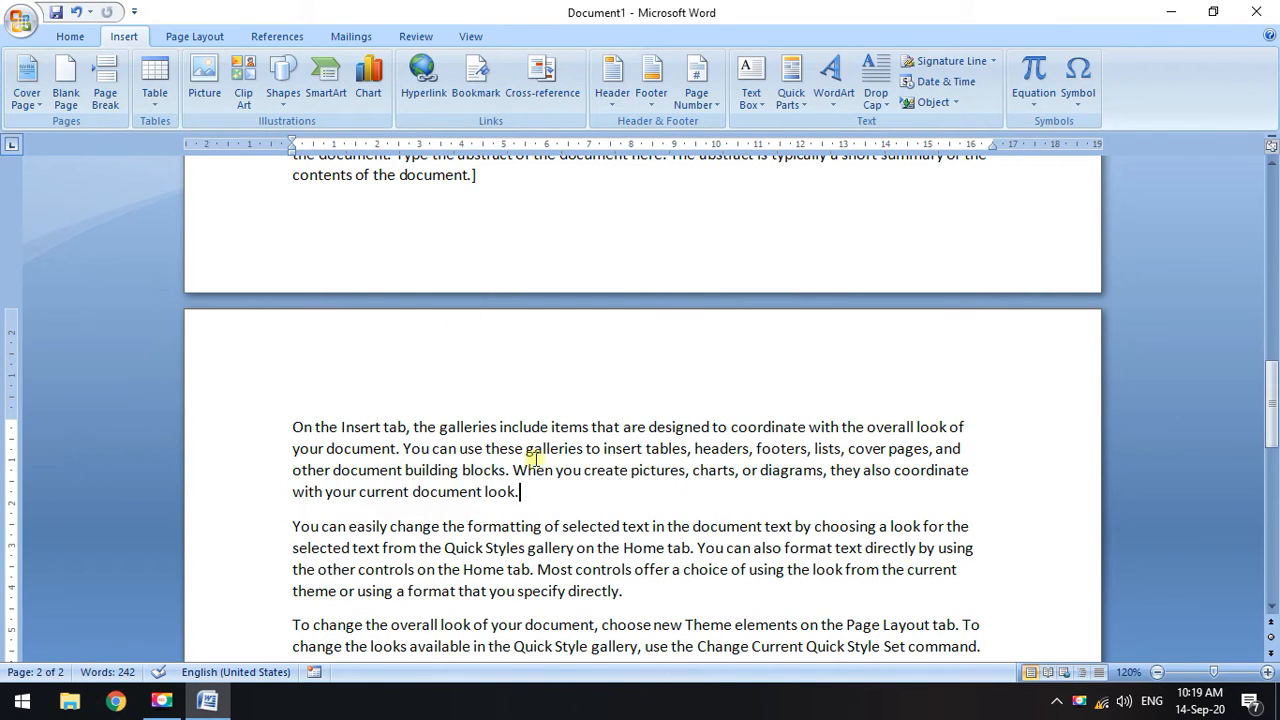
scroll(552, 468, "up", 15)
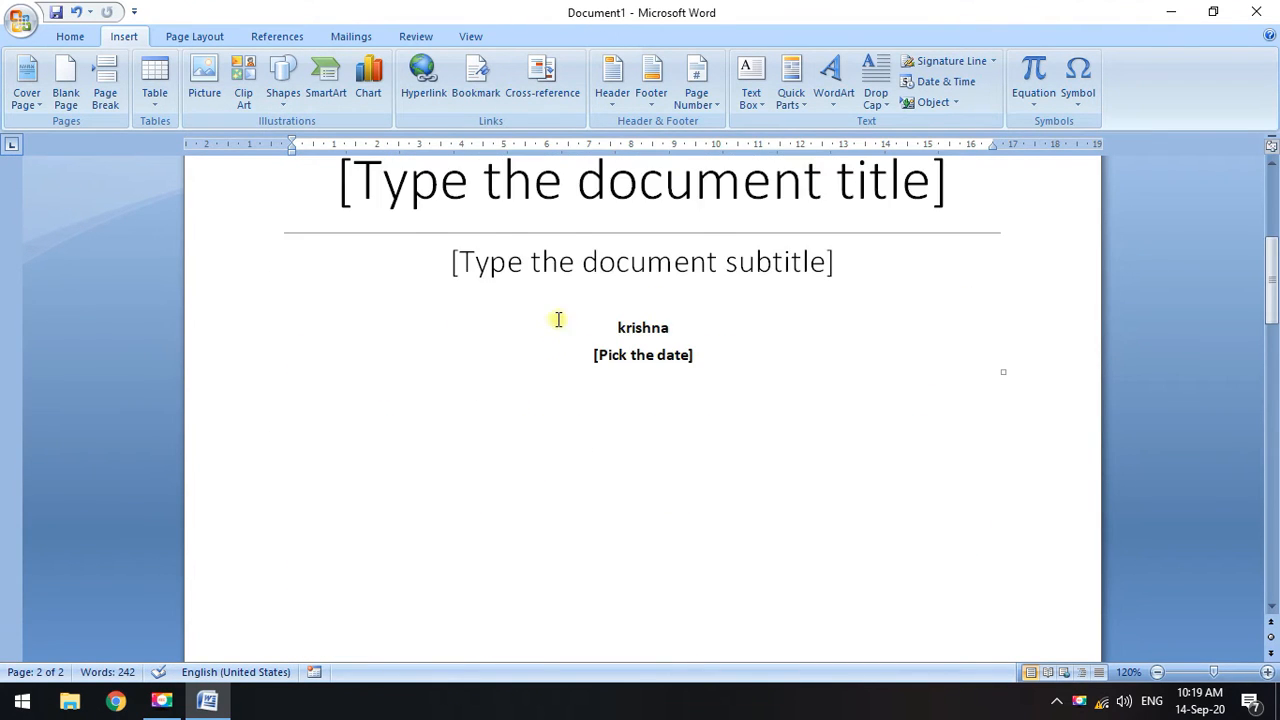
scroll(551, 297, "up", 3)
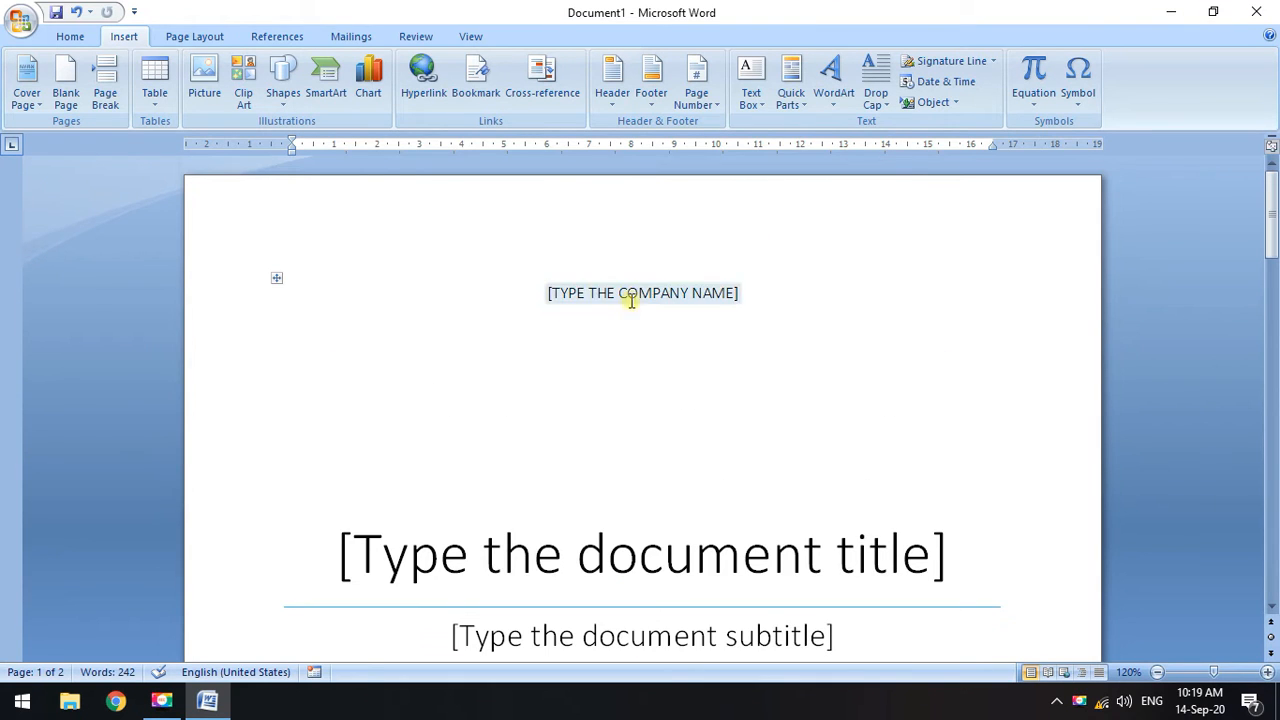
left_click(569, 292)
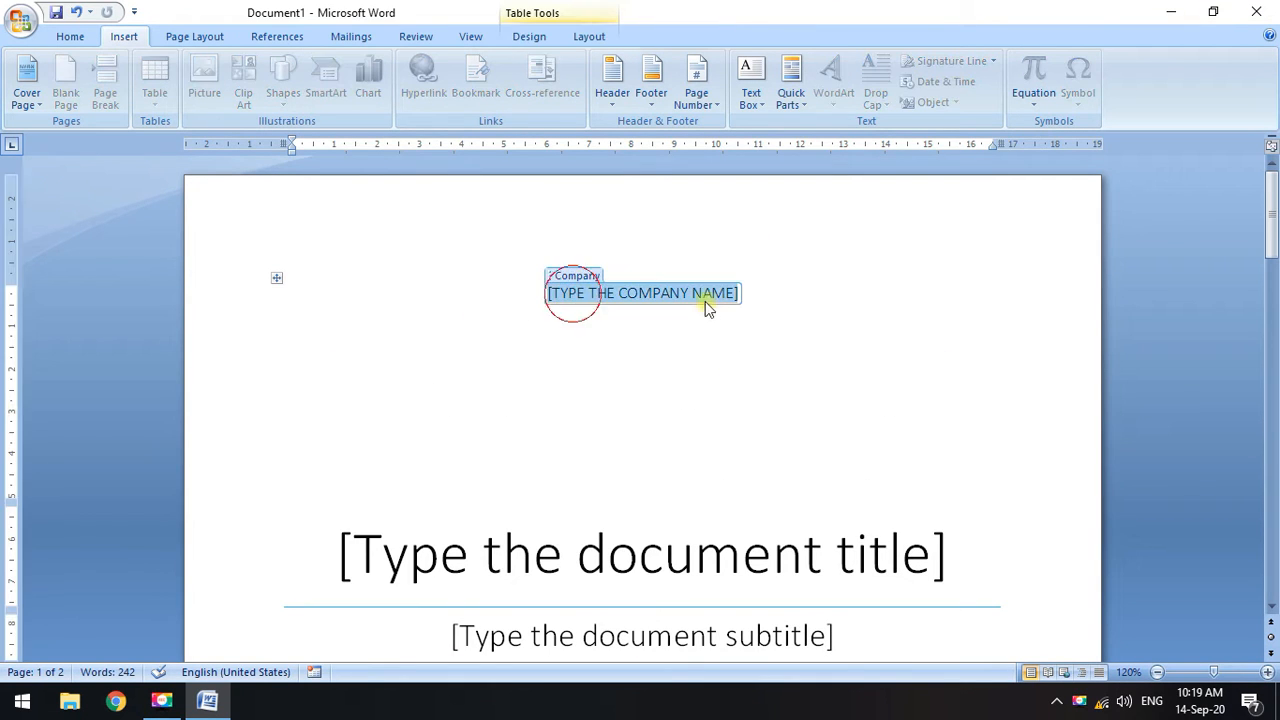
scroll(575, 429, "down", 2)
scroll(573, 455, "down", 3)
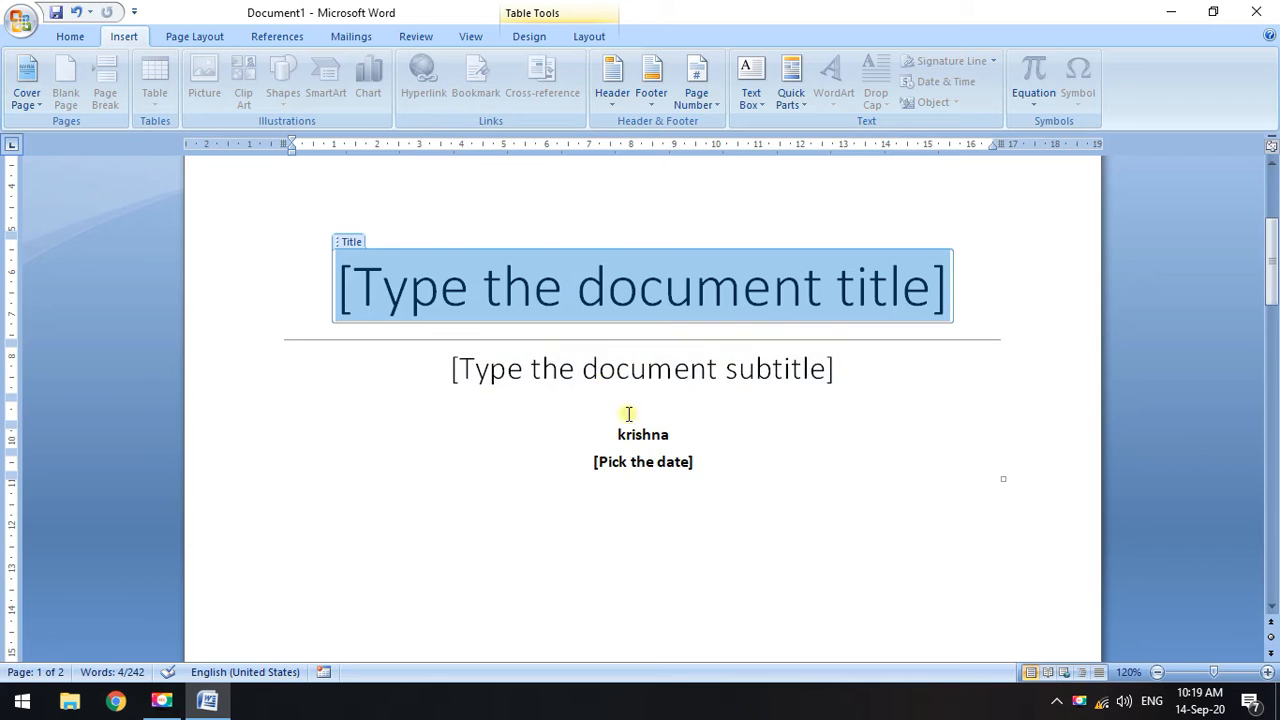
scroll(640, 440, "down", 5)
scroll(566, 485, "down", 5)
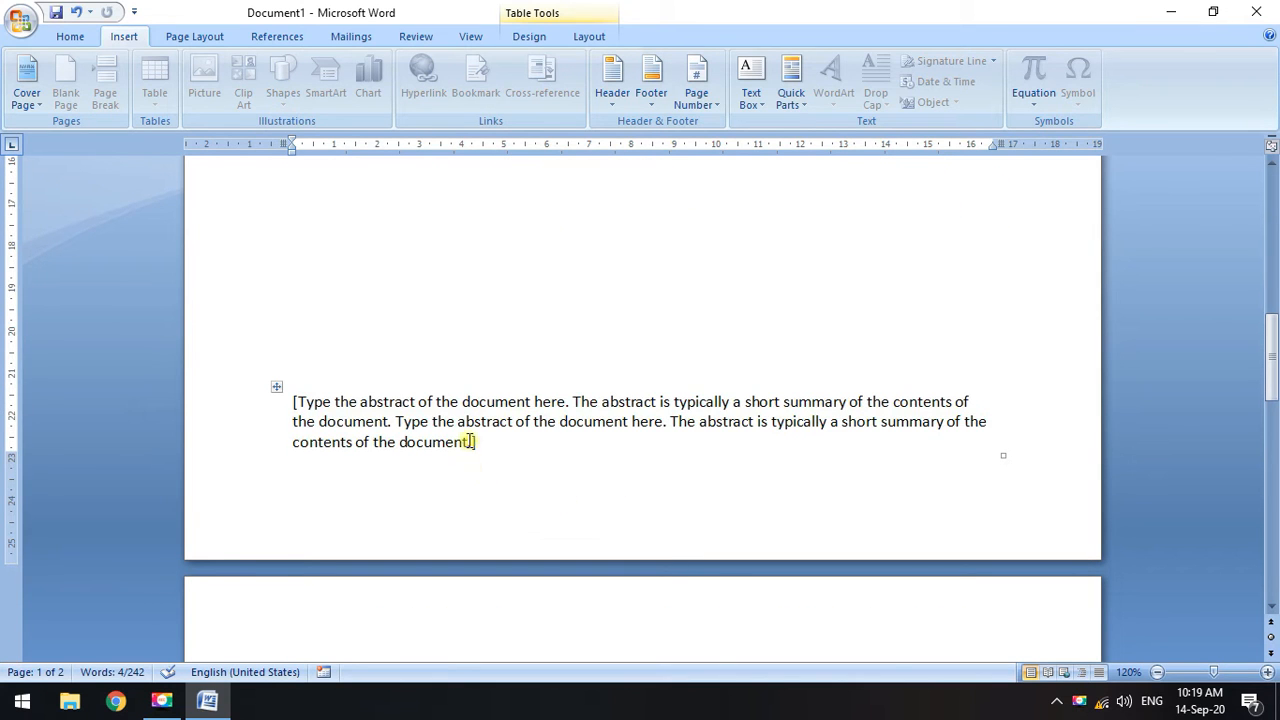
Replace the cover page with the Contrast design, followed by the Cubicles design.
left_click(24, 88)
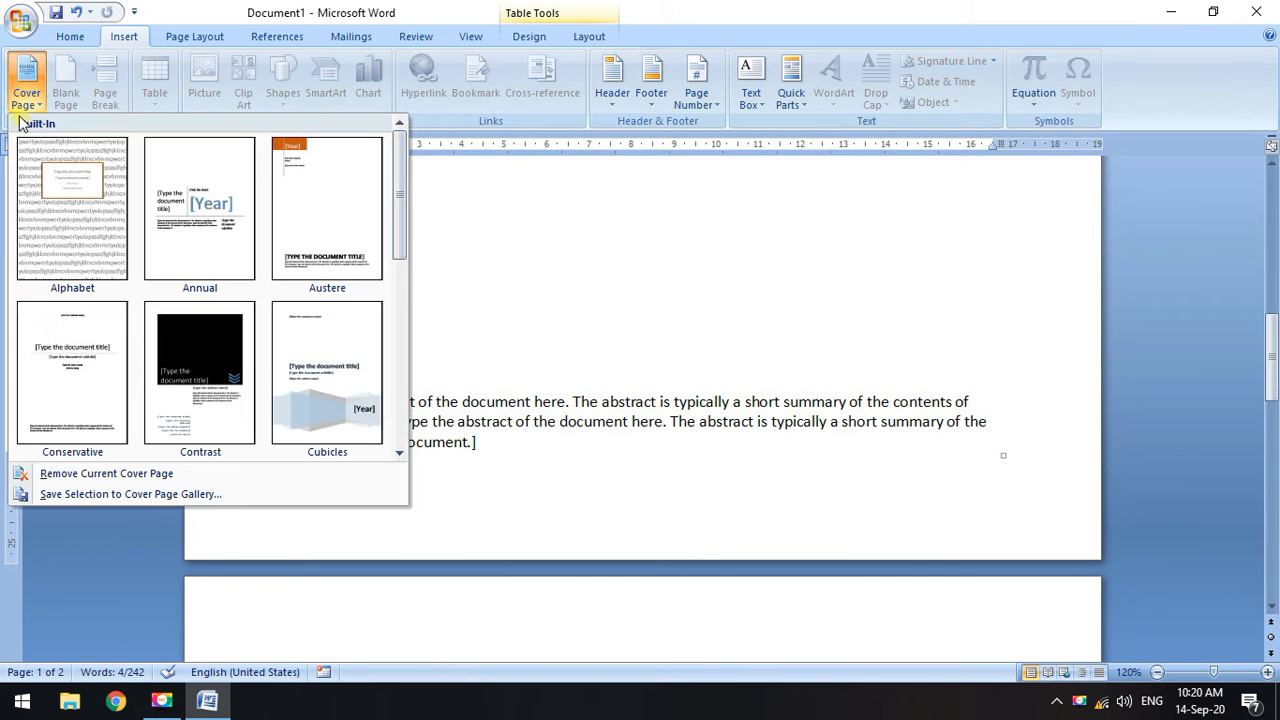
left_click(222, 390)
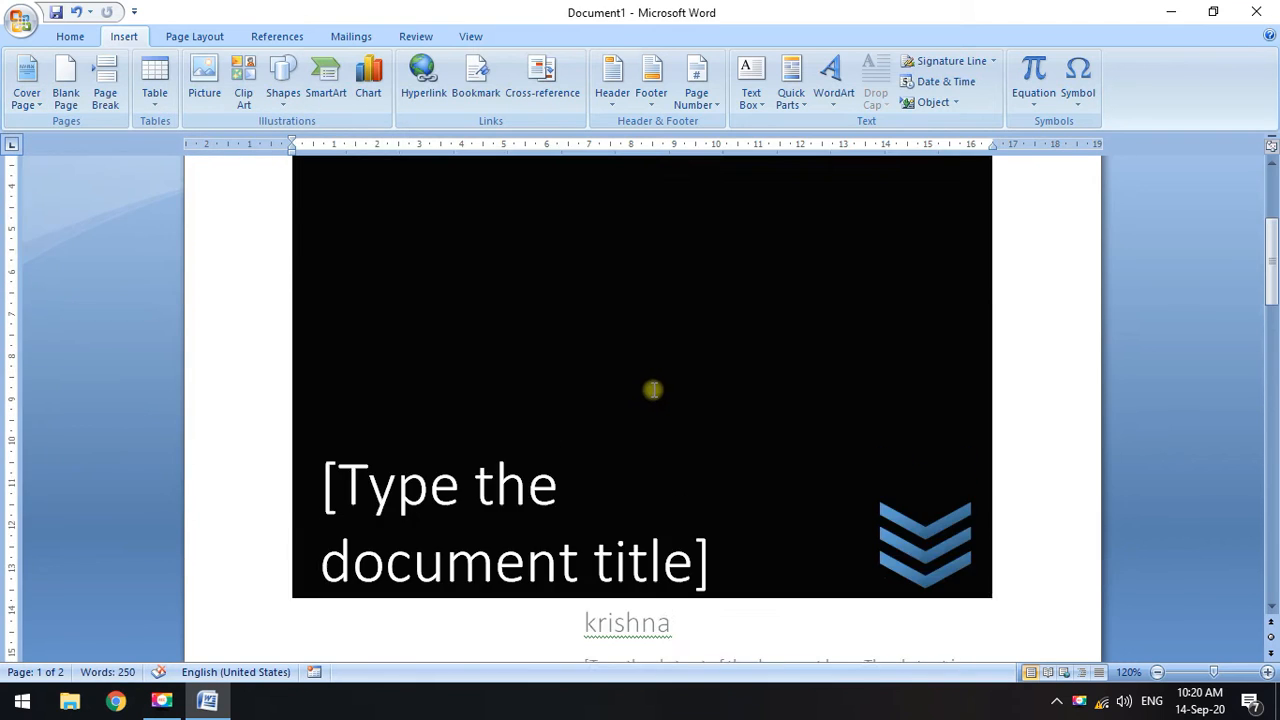
scroll(652, 390, "down", 12)
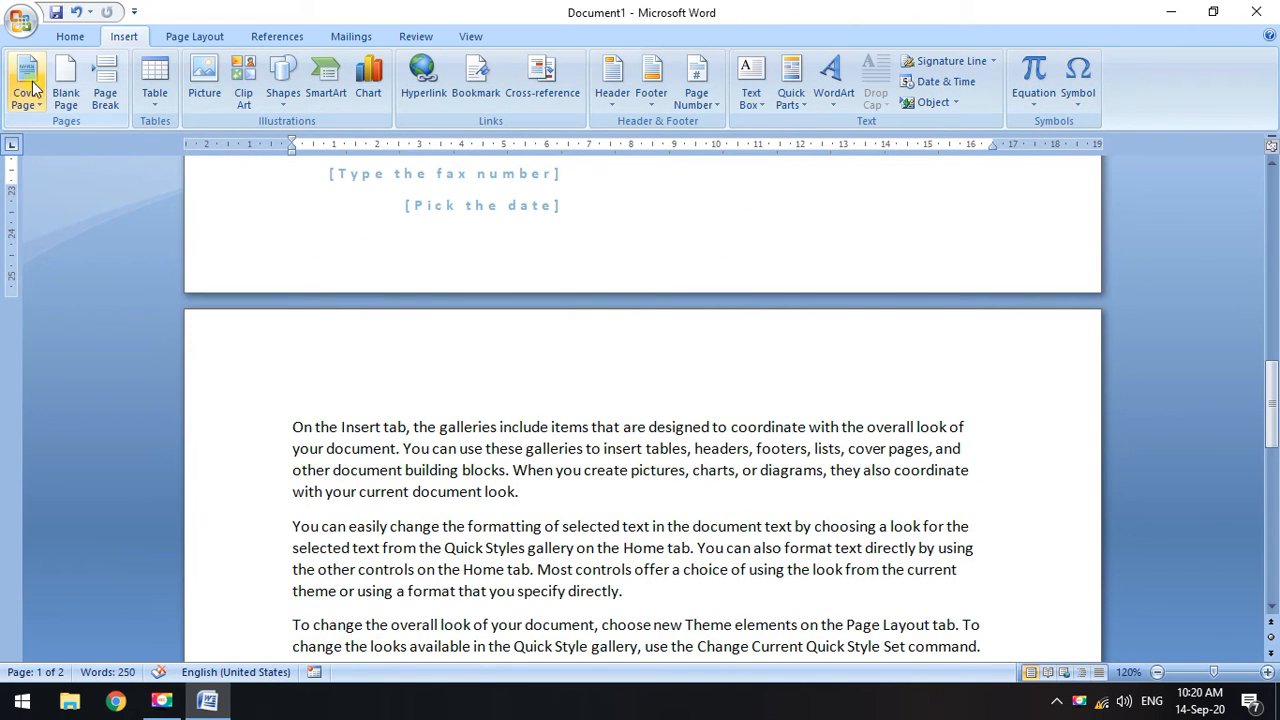
left_click(27, 88)
left_click(345, 375)
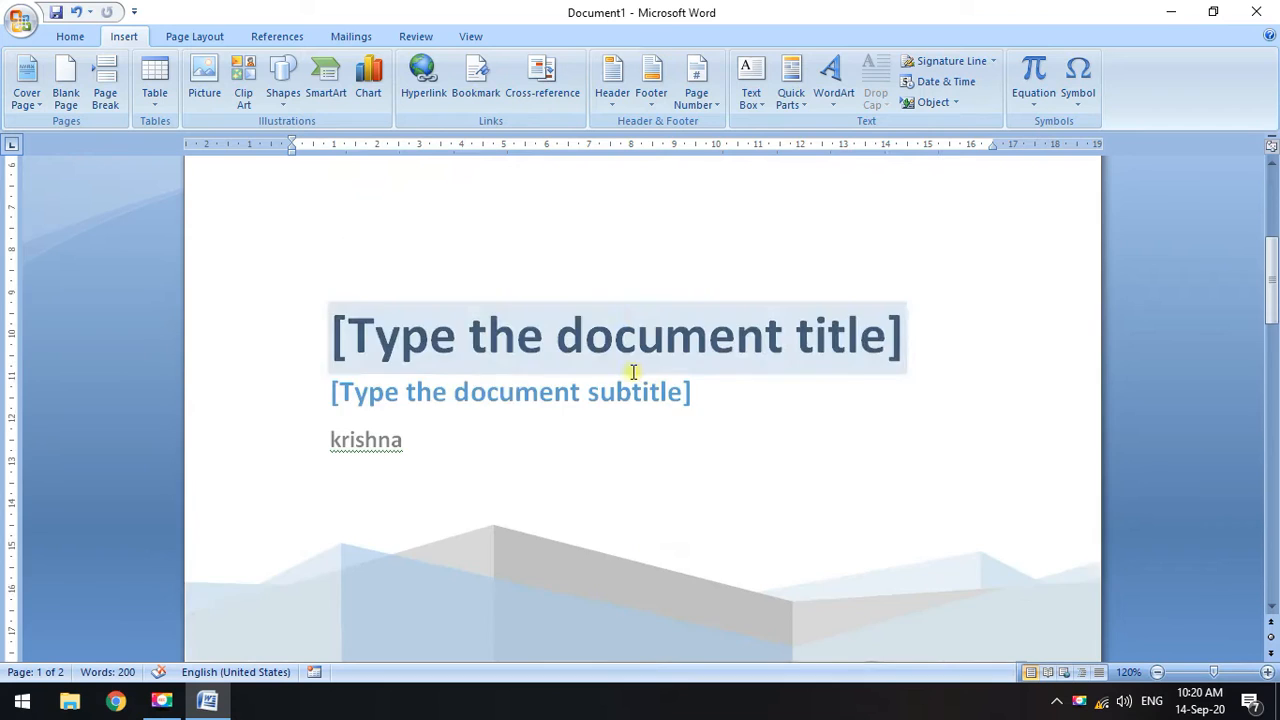
Remove the current cover page from the document.
left_click(27, 88)
scroll(347, 396, "down", 5)
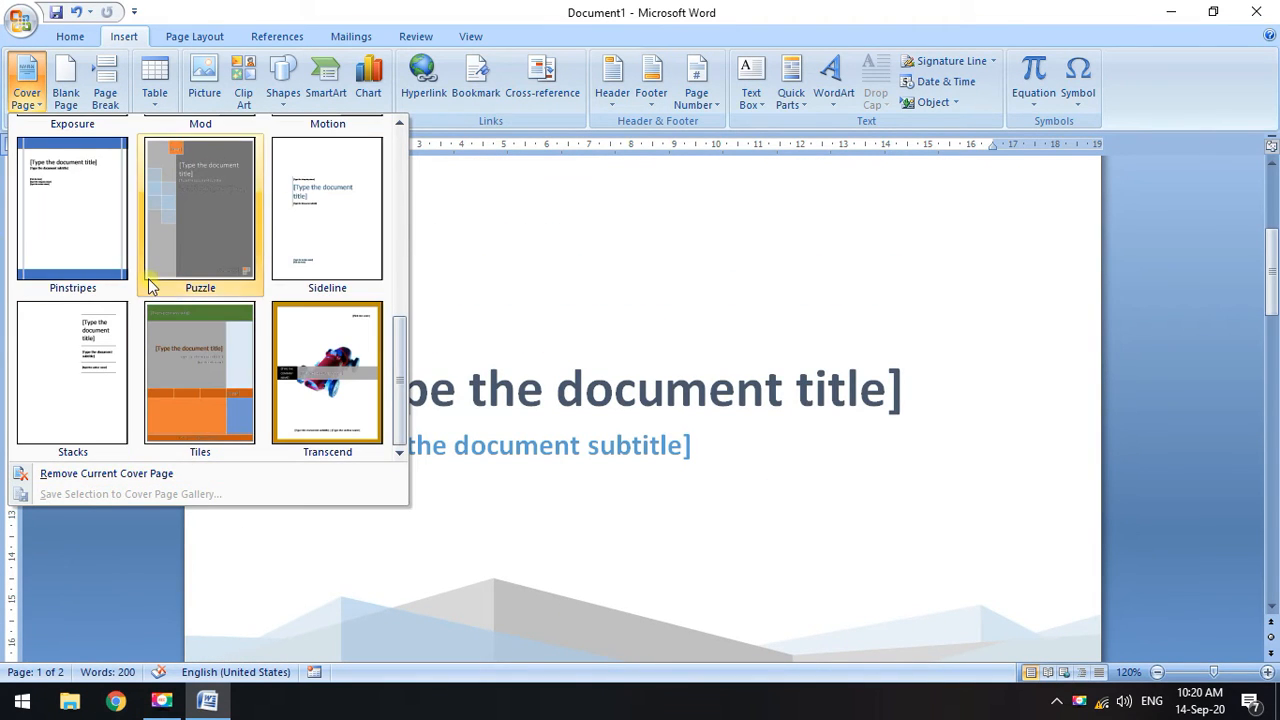
left_click(107, 474)
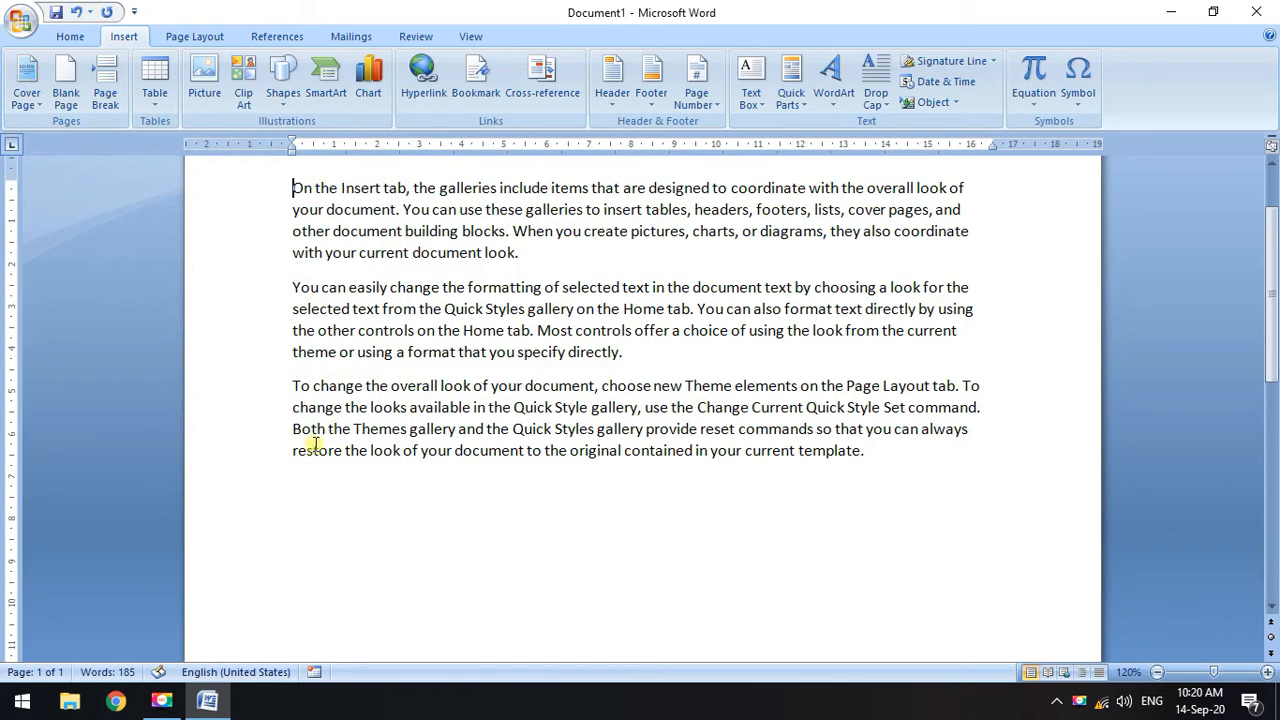
Insert the built-in Stacks cover page before the sample text.
left_click(27, 85)
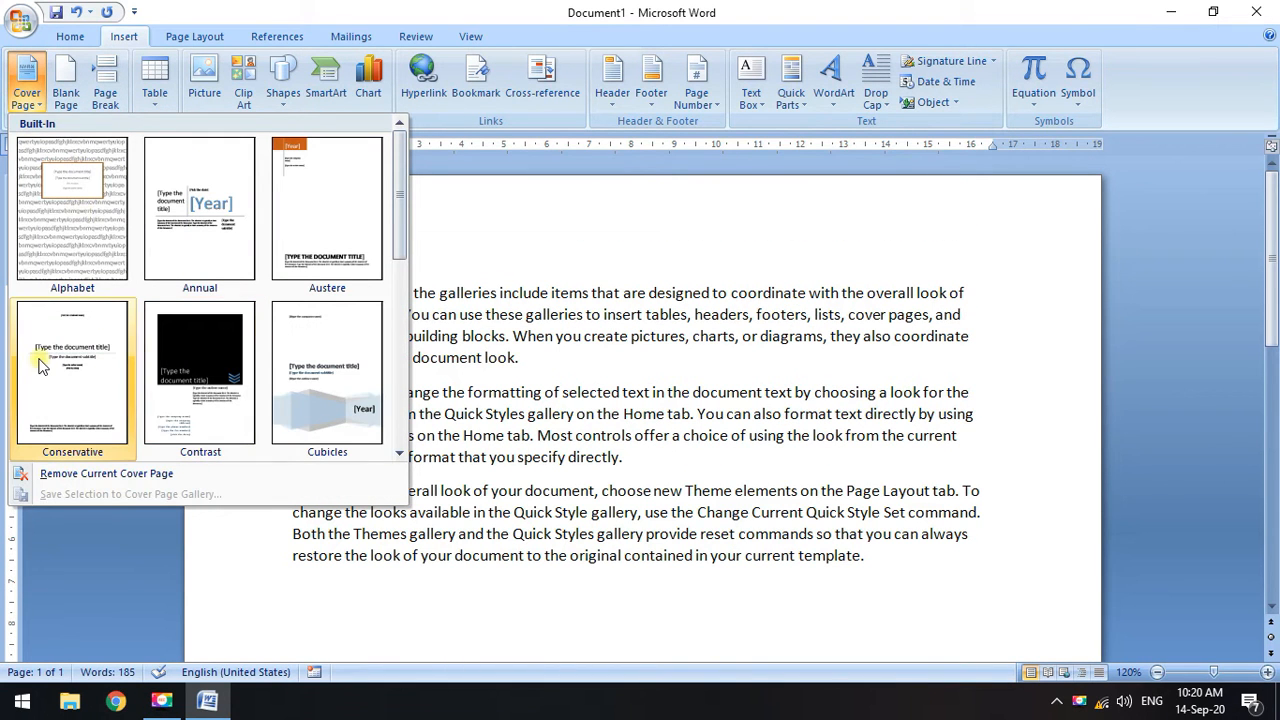
scroll(230, 370, "down", 5)
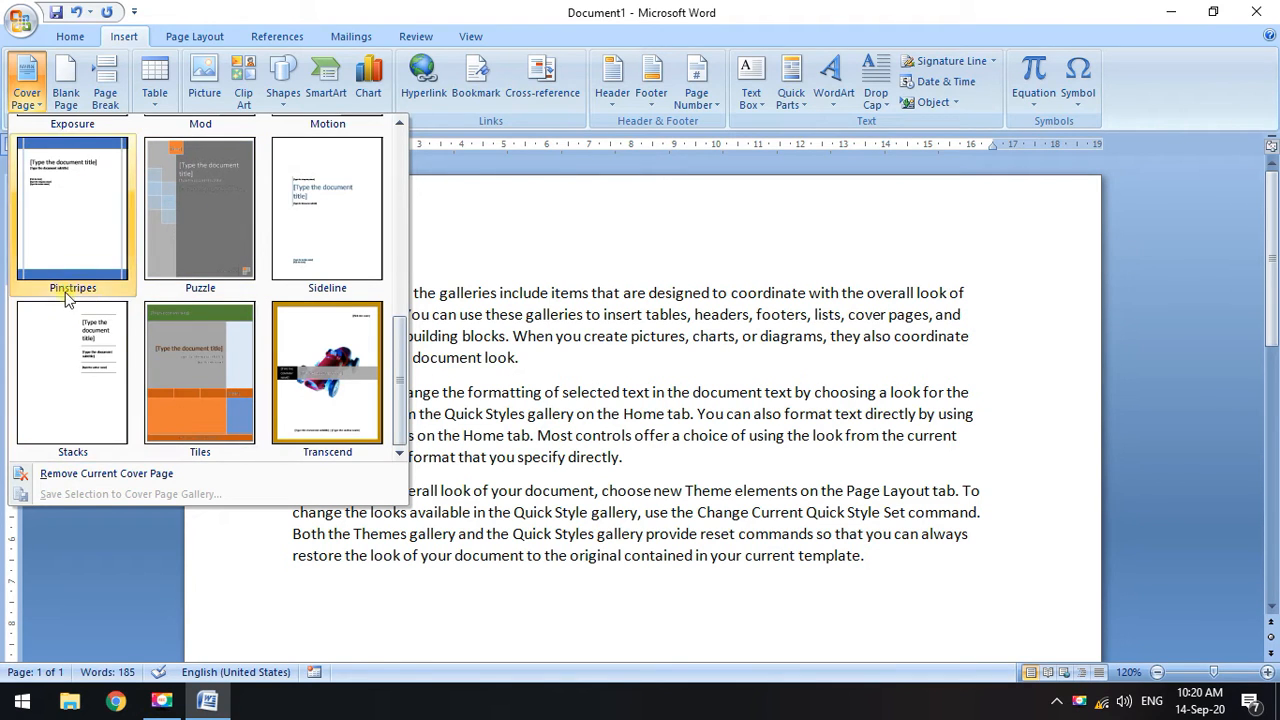
left_click(84, 364)
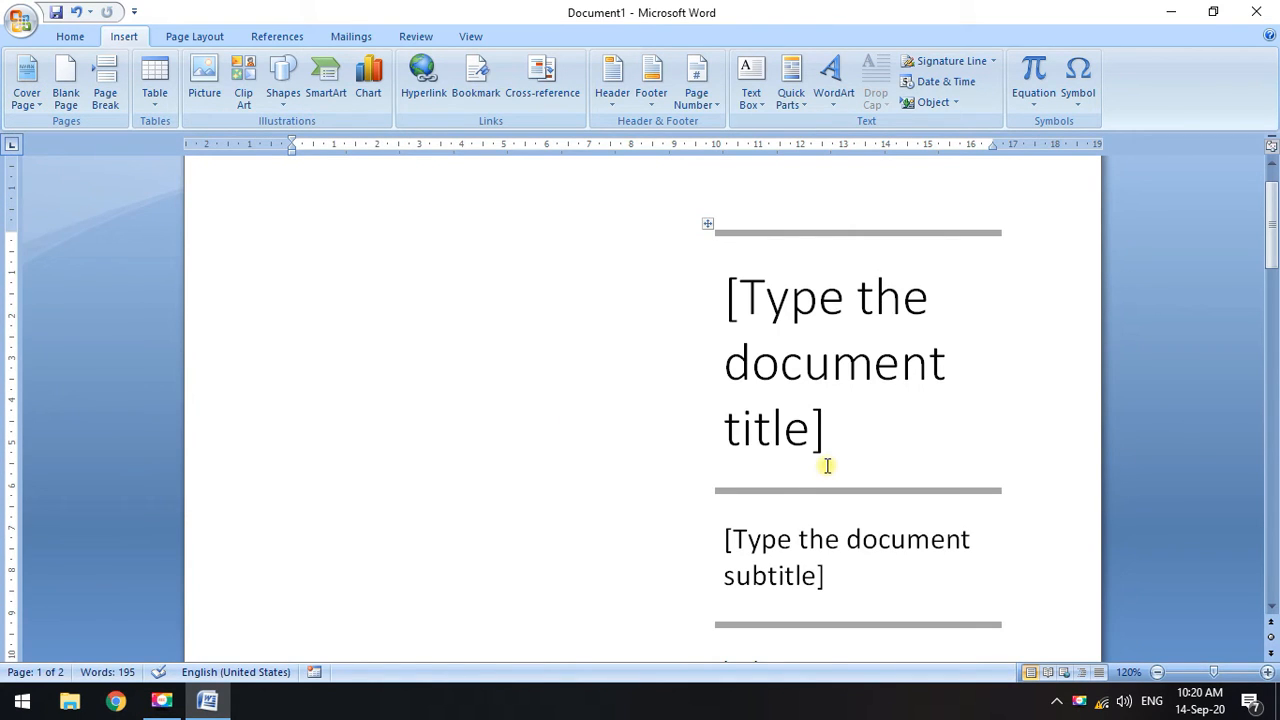
Fill in the cover page with the title "MS WORD" and the subtitle "INSERT".
left_click(820, 334)
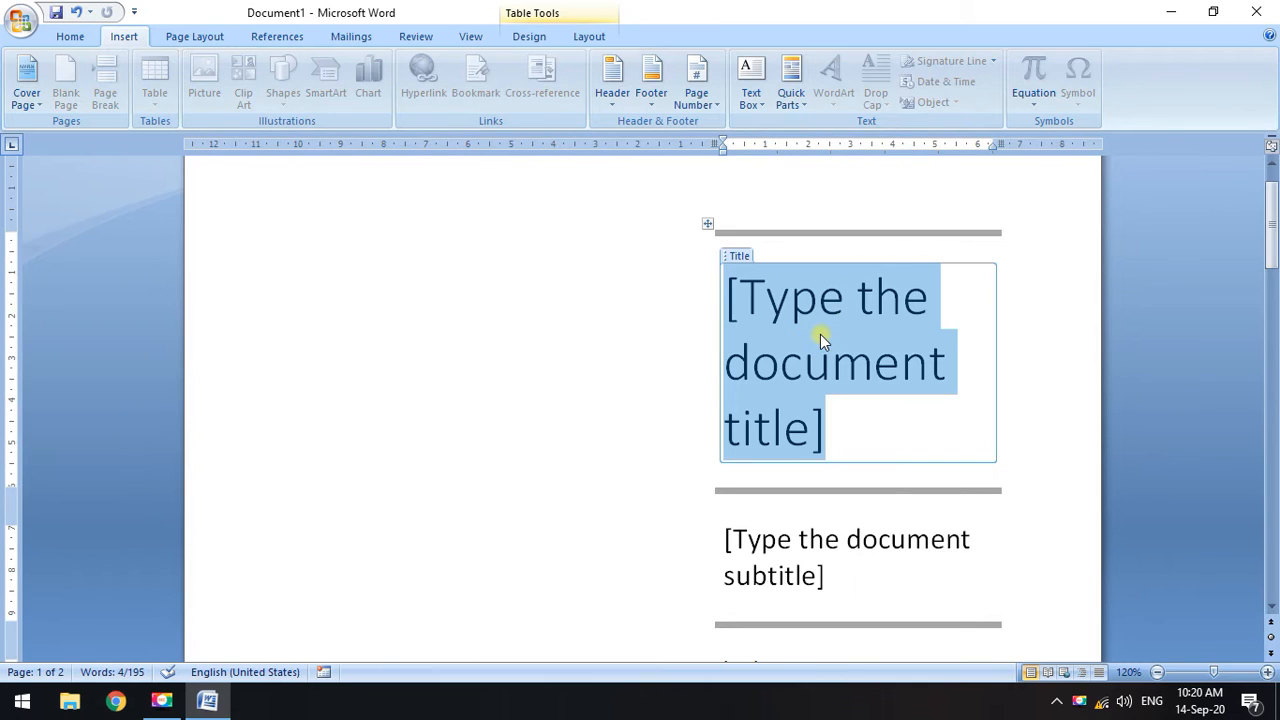
type("MS W")
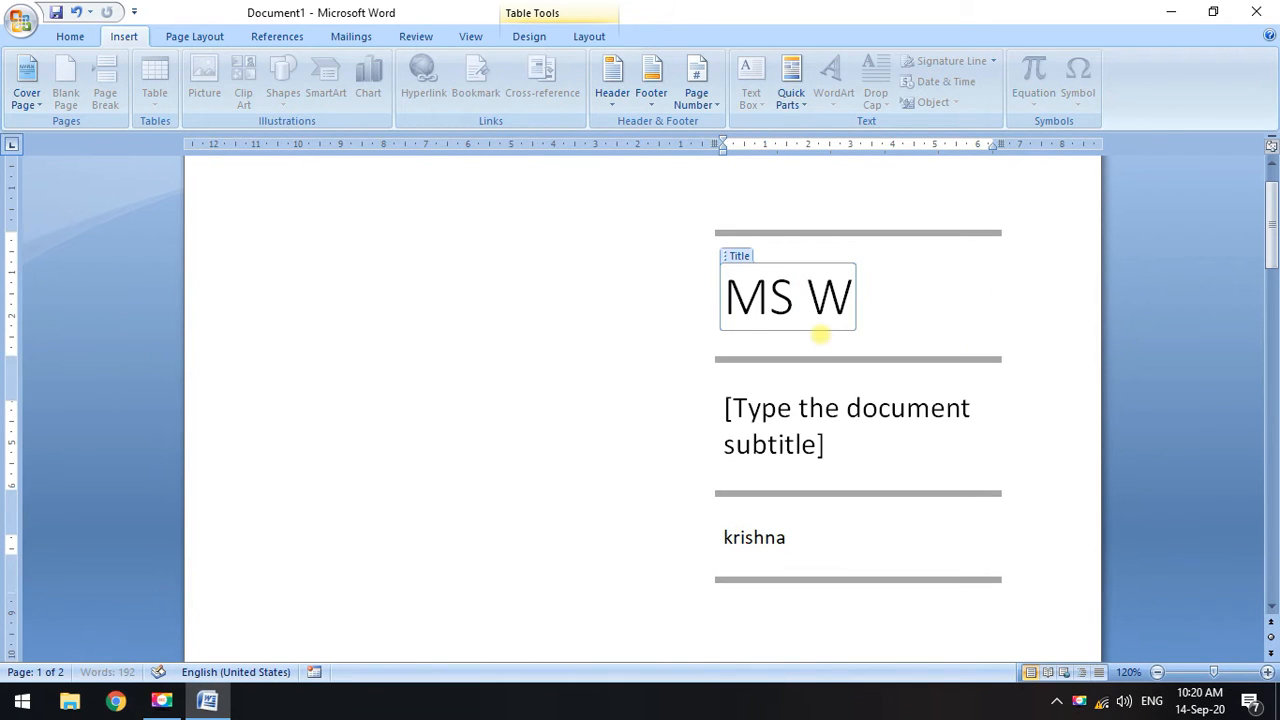
type("ORD")
left_click(764, 442)
type("INSERT")
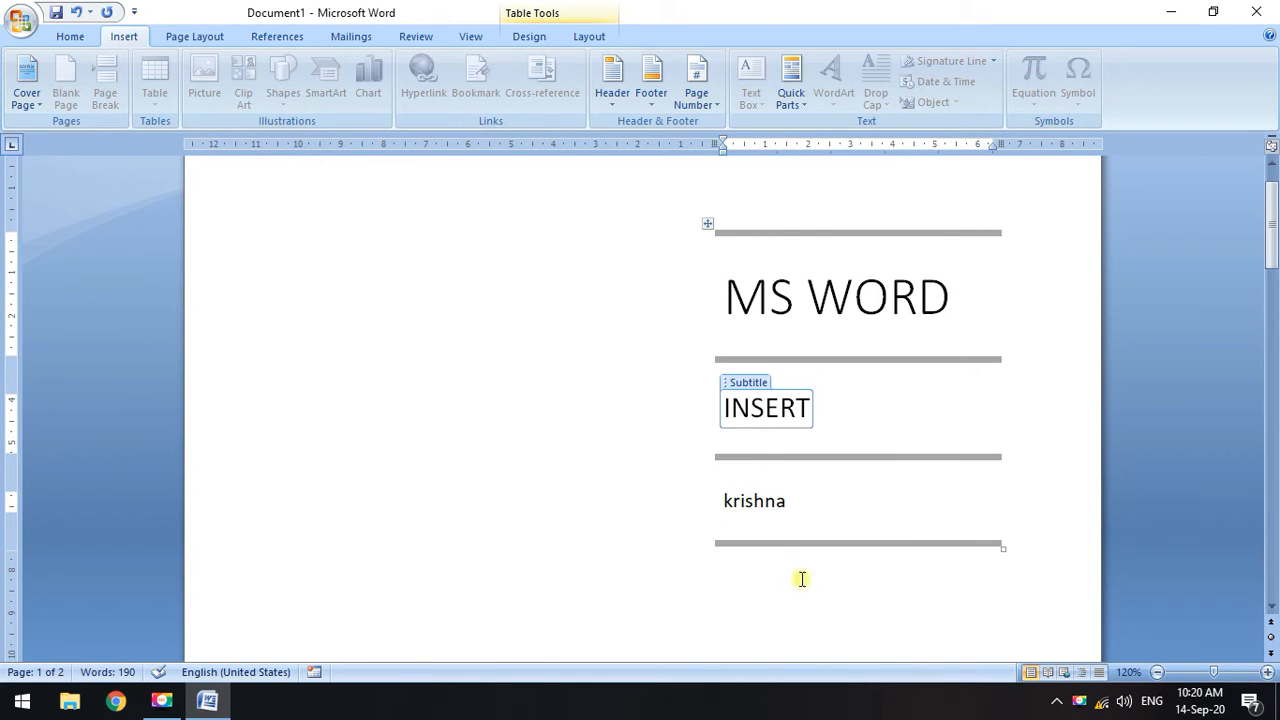
Replace the author entry on the cover page with "ABCD".
left_click(781, 503)
left_click_drag(785, 498, 729, 494)
left_click(770, 515)
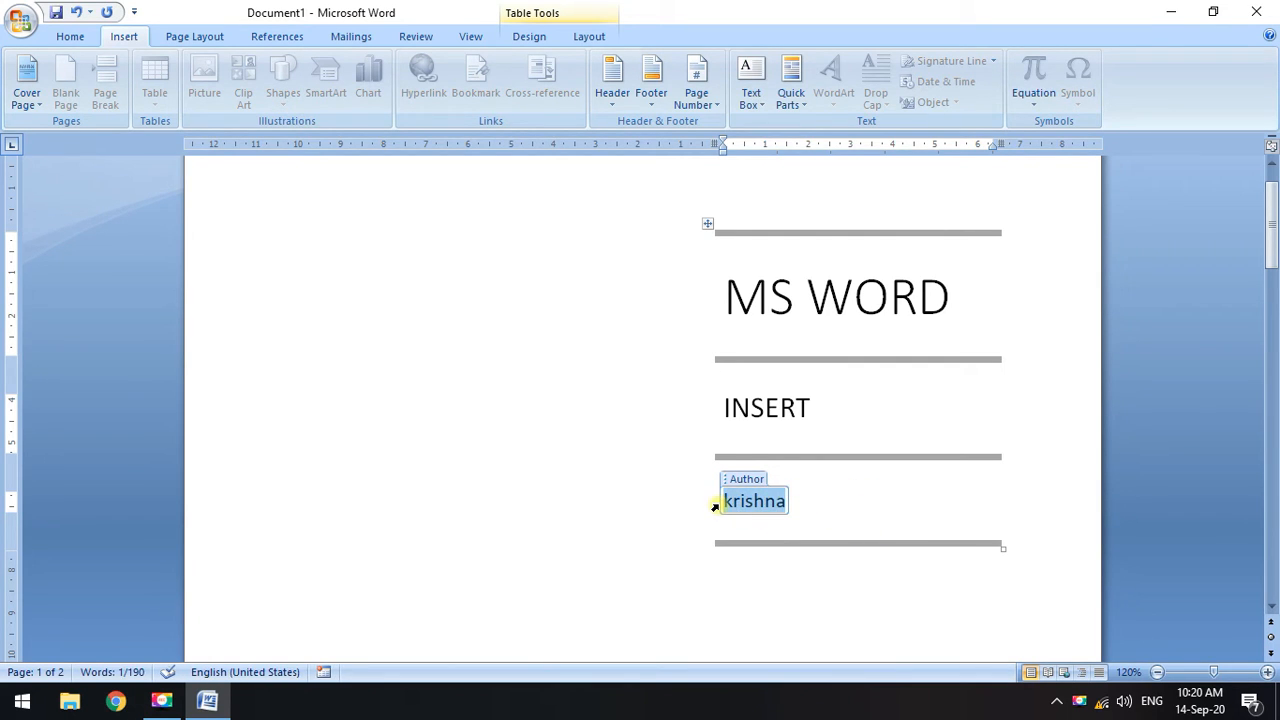
key("BackSpace")
type("ABCD")
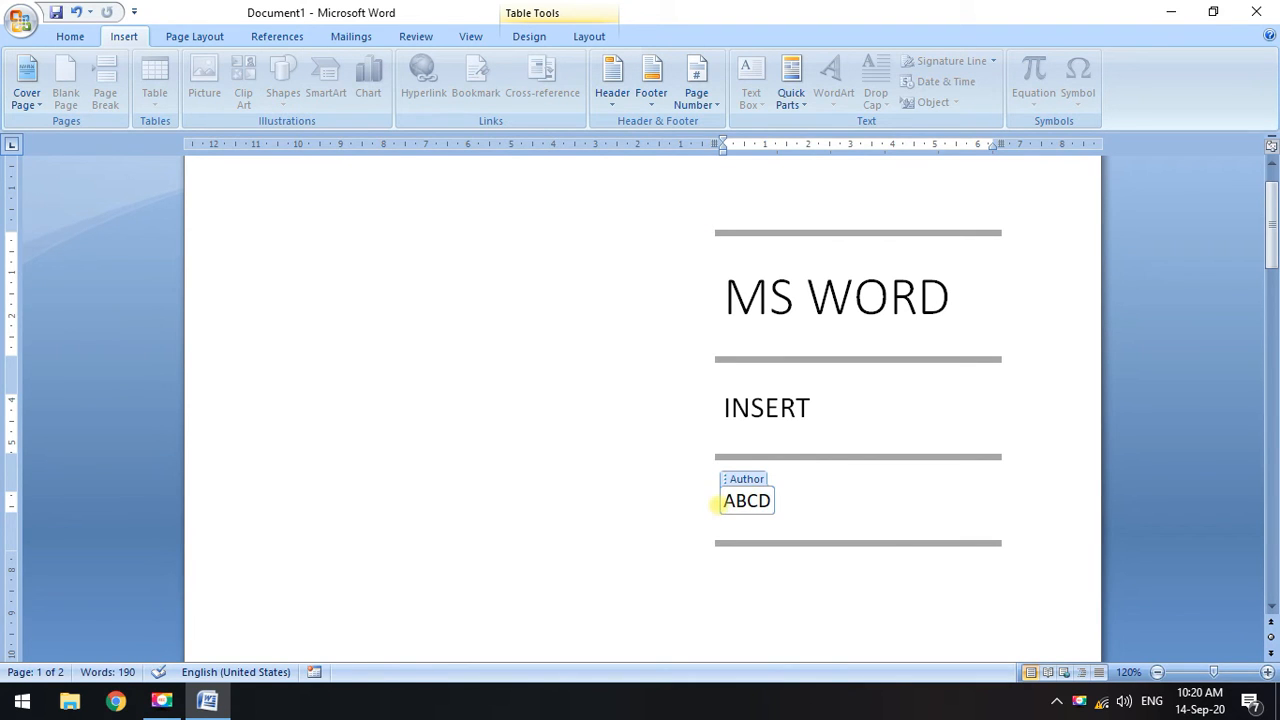
scroll(897, 463, "down", 15)
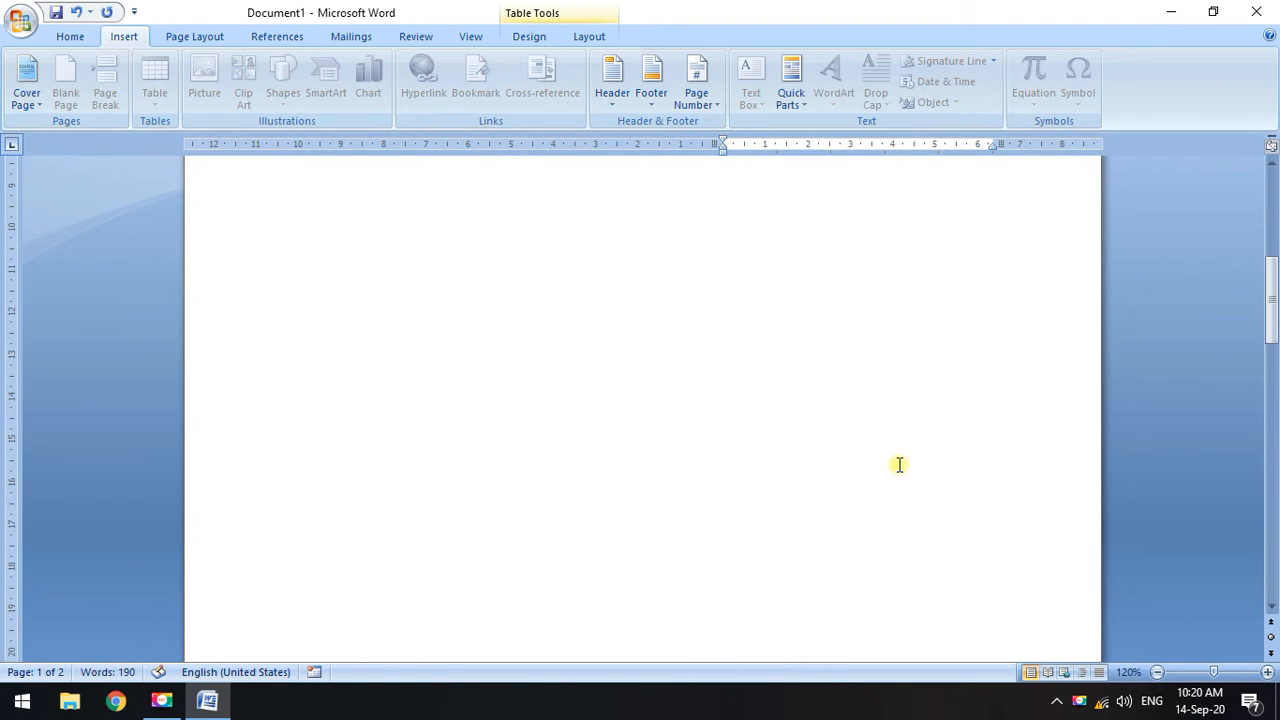
scroll(888, 476, "up", 15)
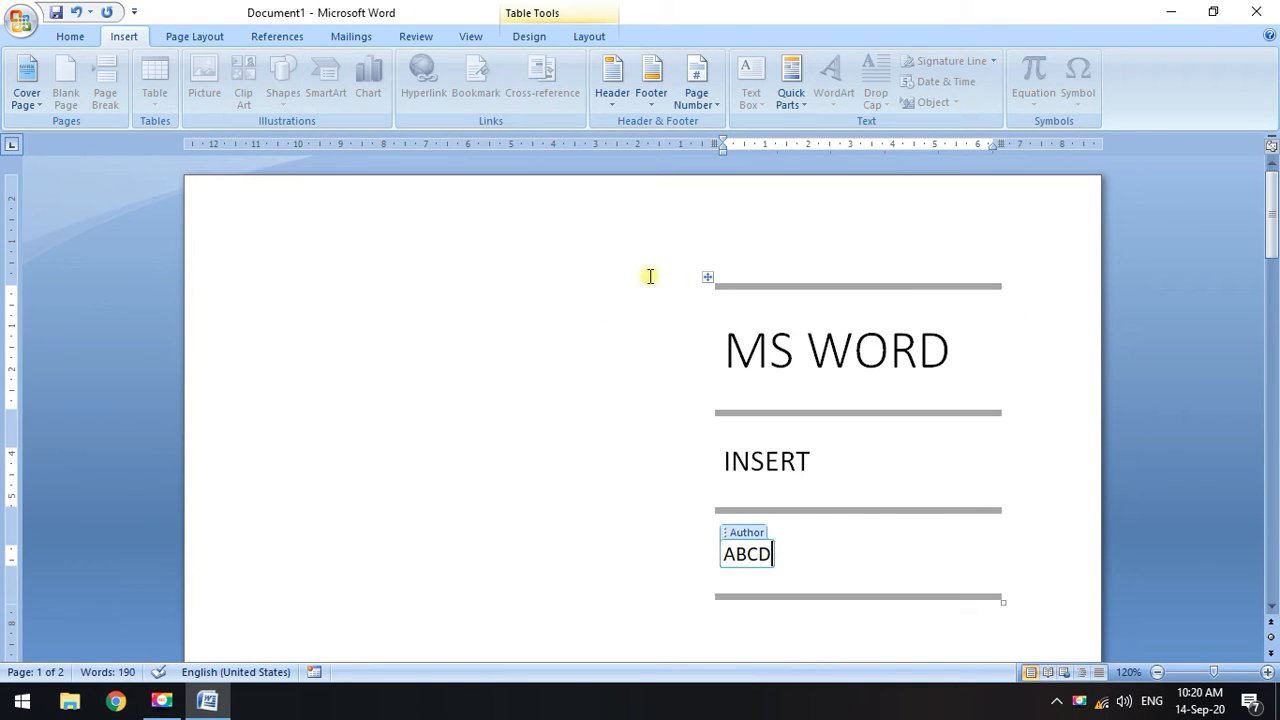
Move the cover page's title block from the right side of the page to the left.
left_click(821, 291)
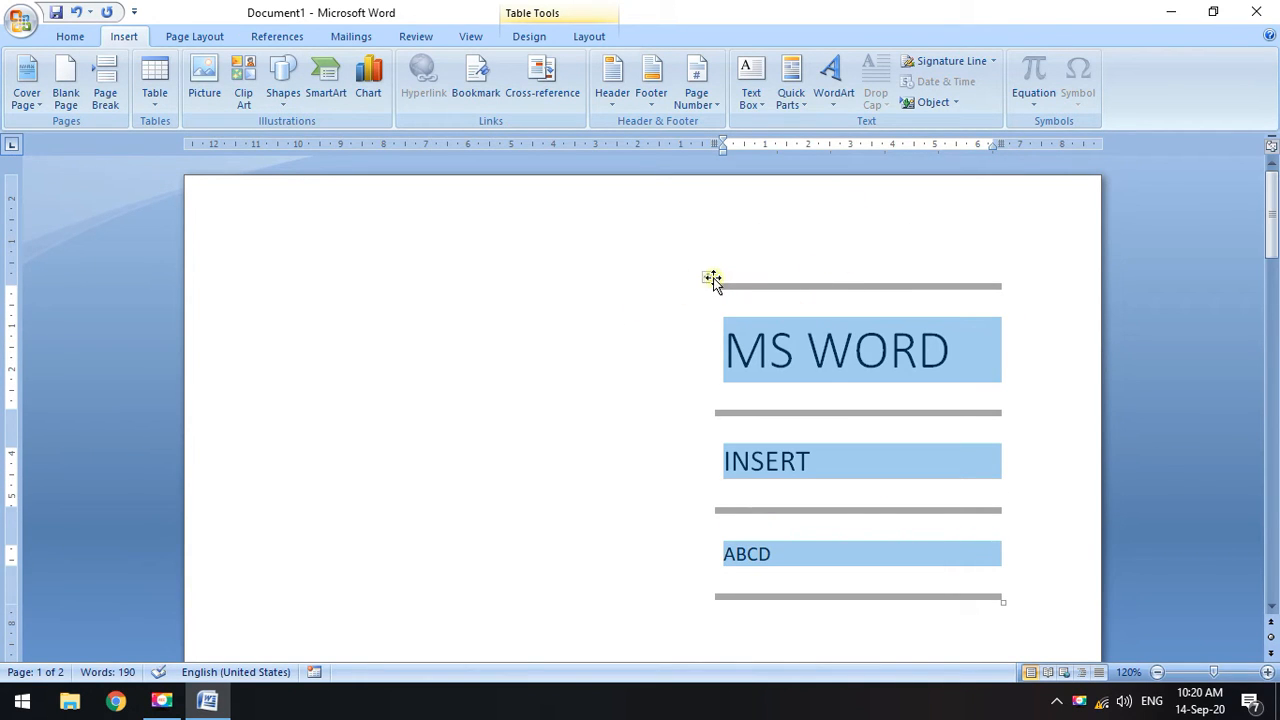
left_click_drag(705, 280, 616, 274)
left_click_drag(508, 276, 697, 297)
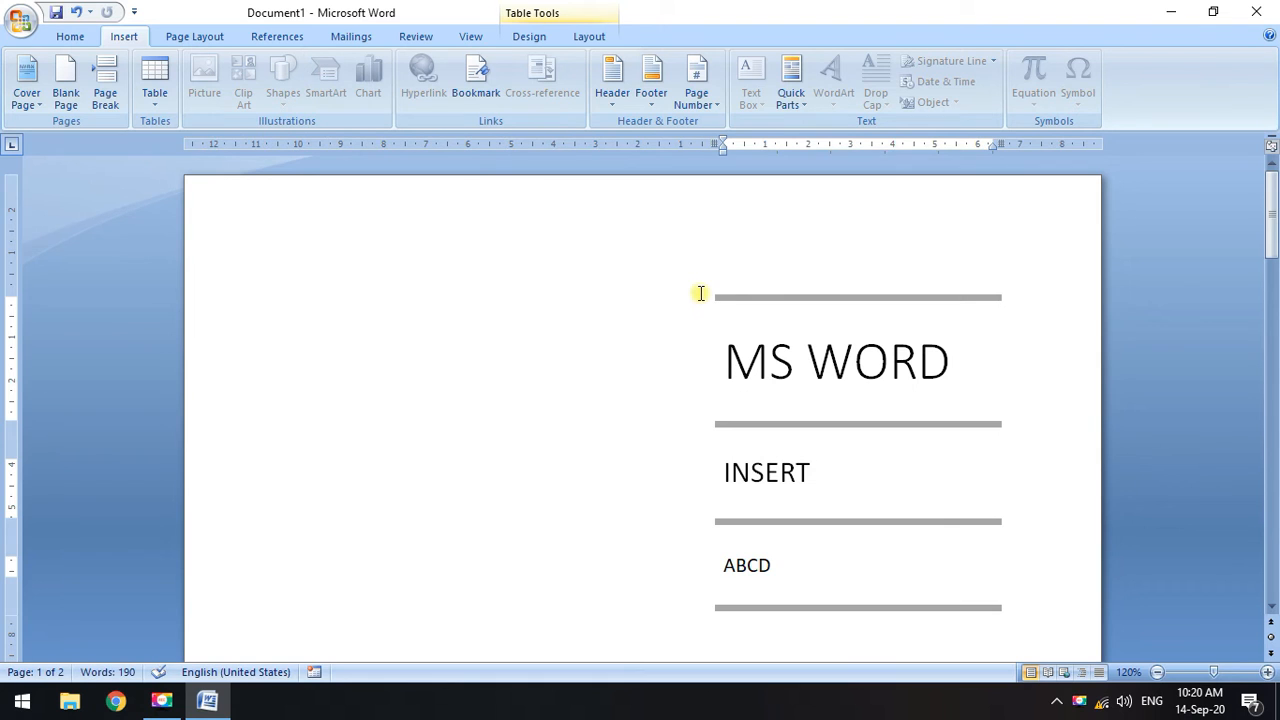
key("super+plus")
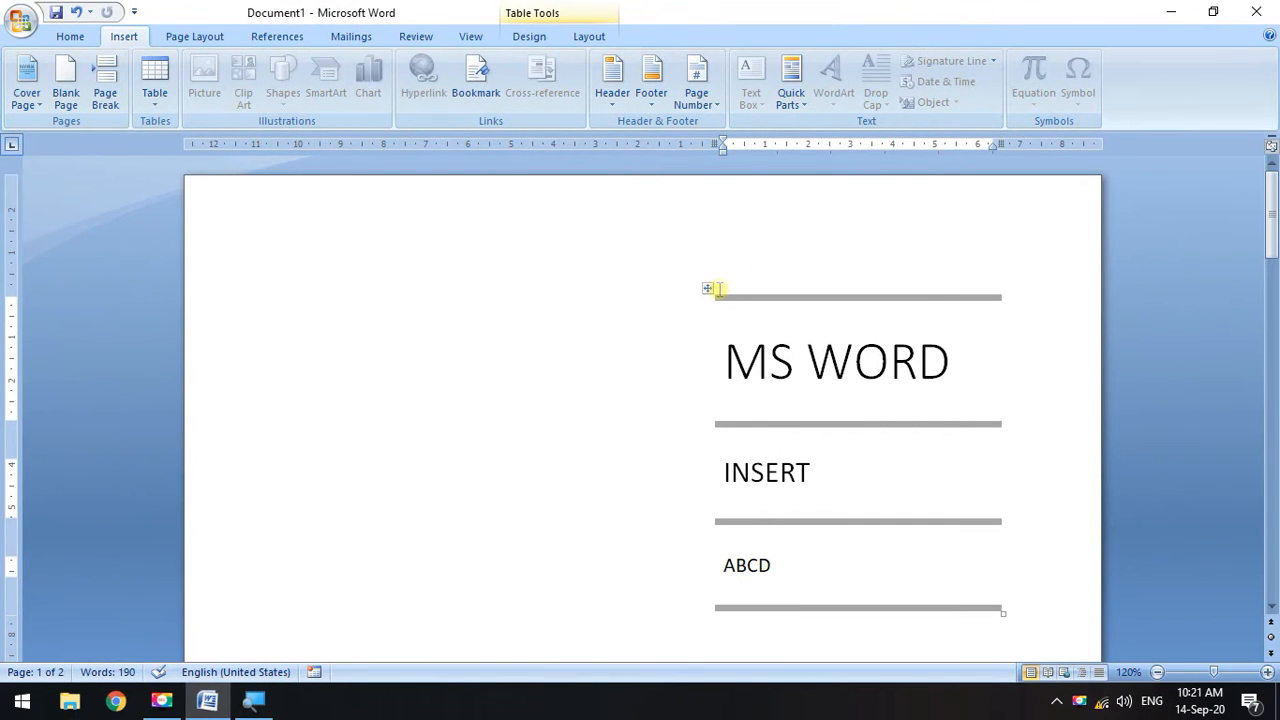
left_click_drag(708, 290, 410, 289)
left_click(391, 294)
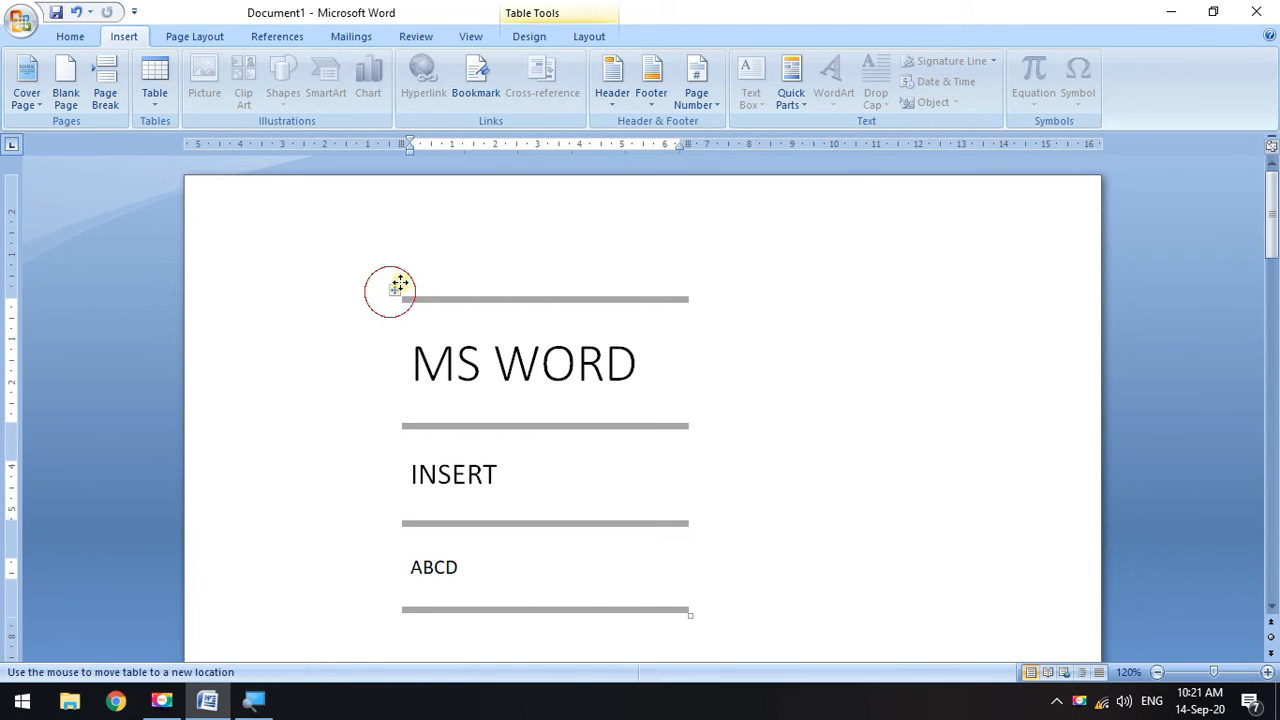
left_click(740, 551)
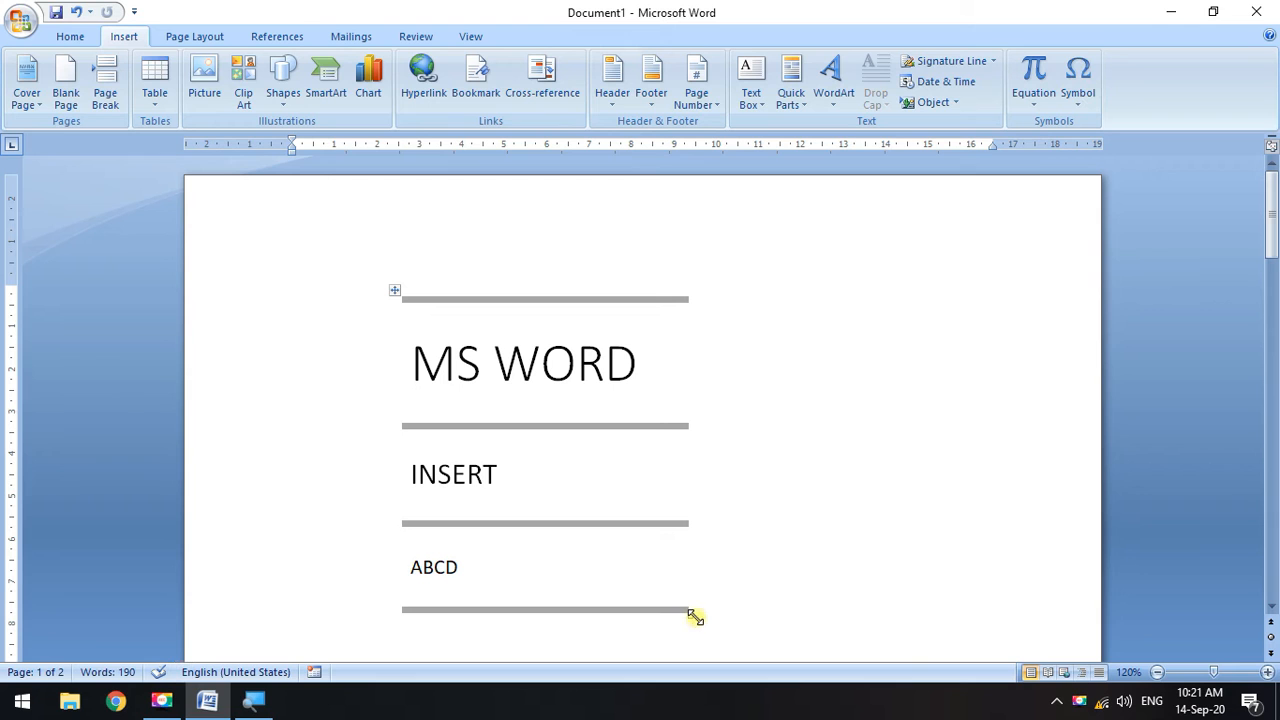
Widen the cover page's title block by extending its lower-right corner outward.
scroll(673, 571, "down", 1)
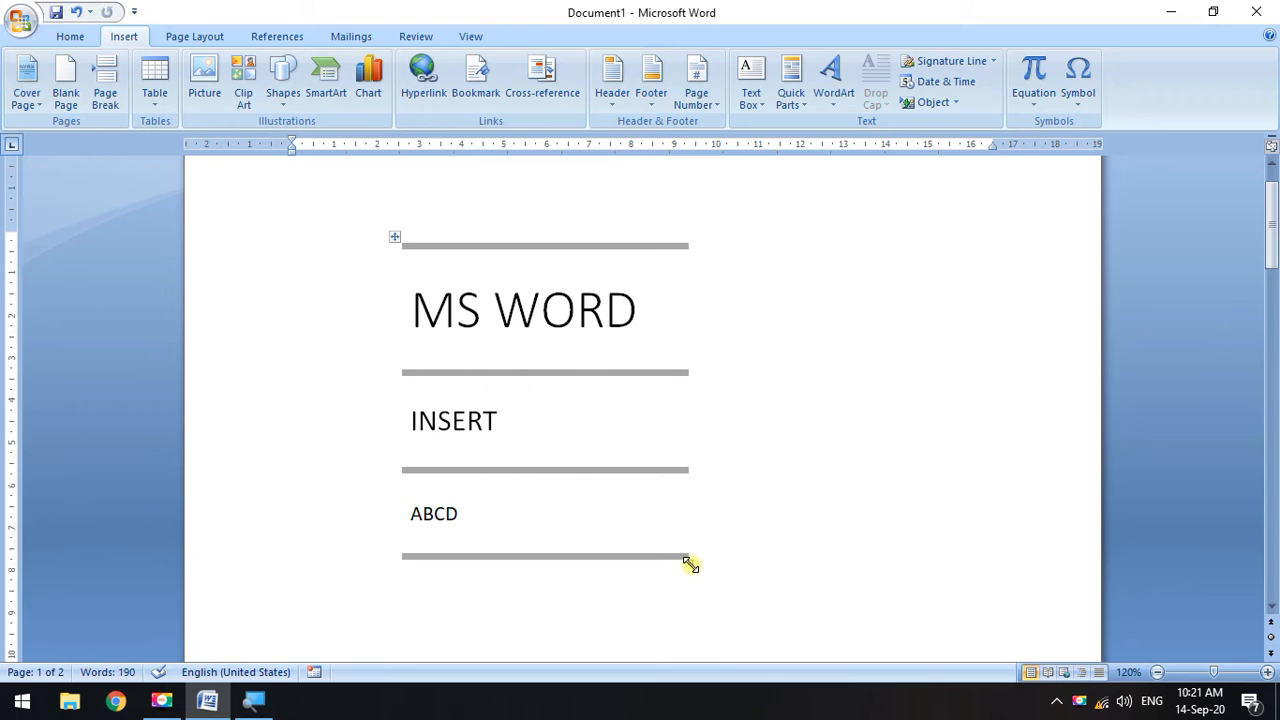
left_click_drag(690, 565, 707, 453)
left_click_drag(707, 561, 836, 600)
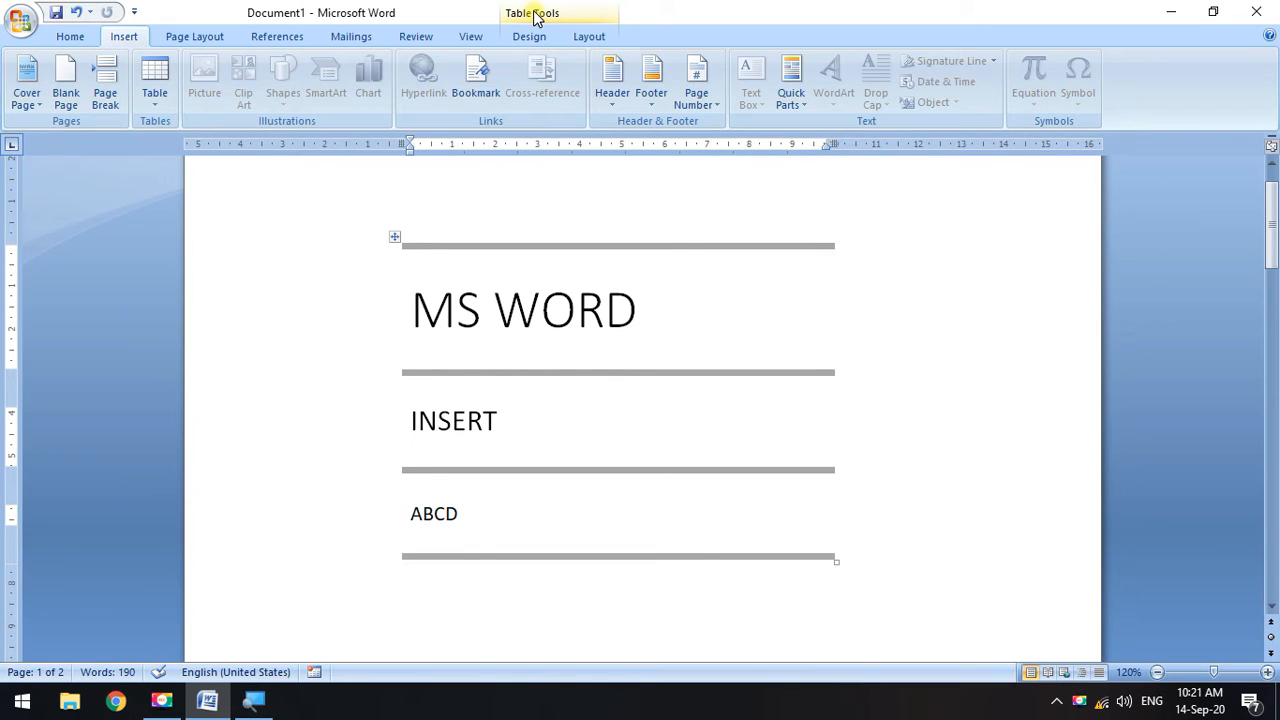
Move the widened title block back to the page's right margin.
left_click(1094, 263)
left_click(666, 303)
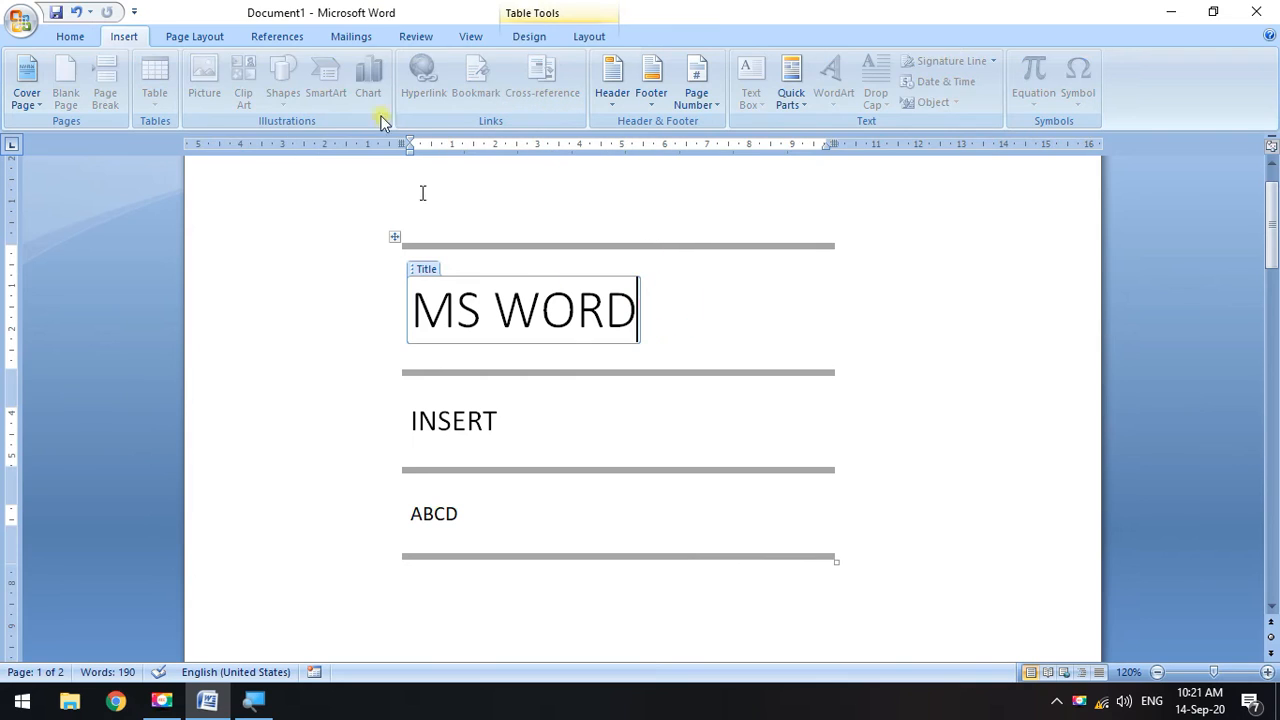
left_click(529, 36)
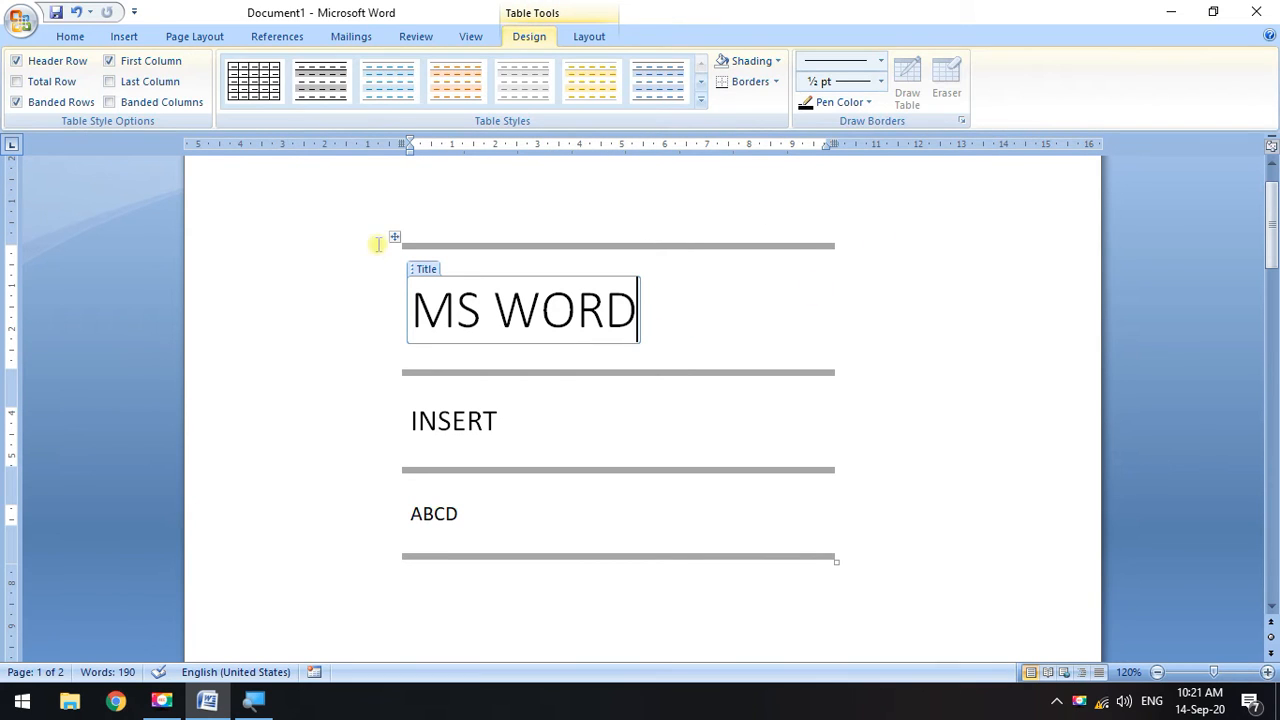
left_click_drag(391, 238, 523, 211)
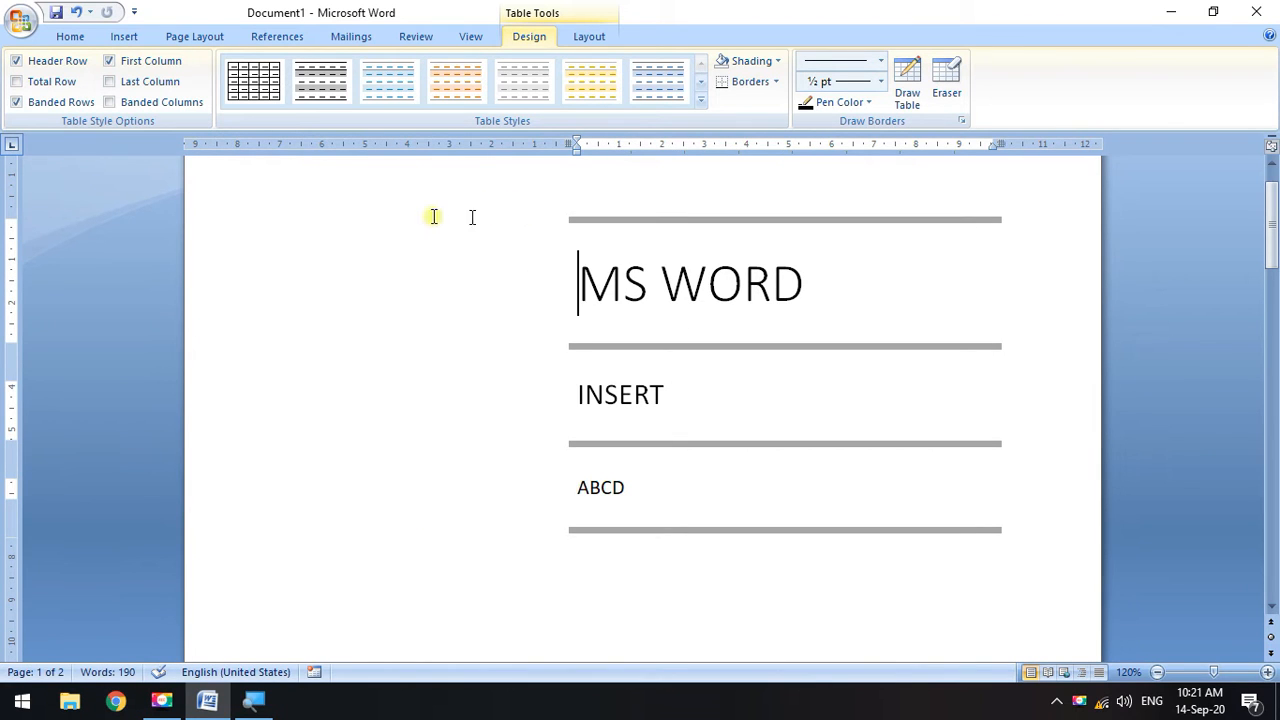
Insert the built-in Conservative cover page and select its company name placeholder.
left_click(124, 37)
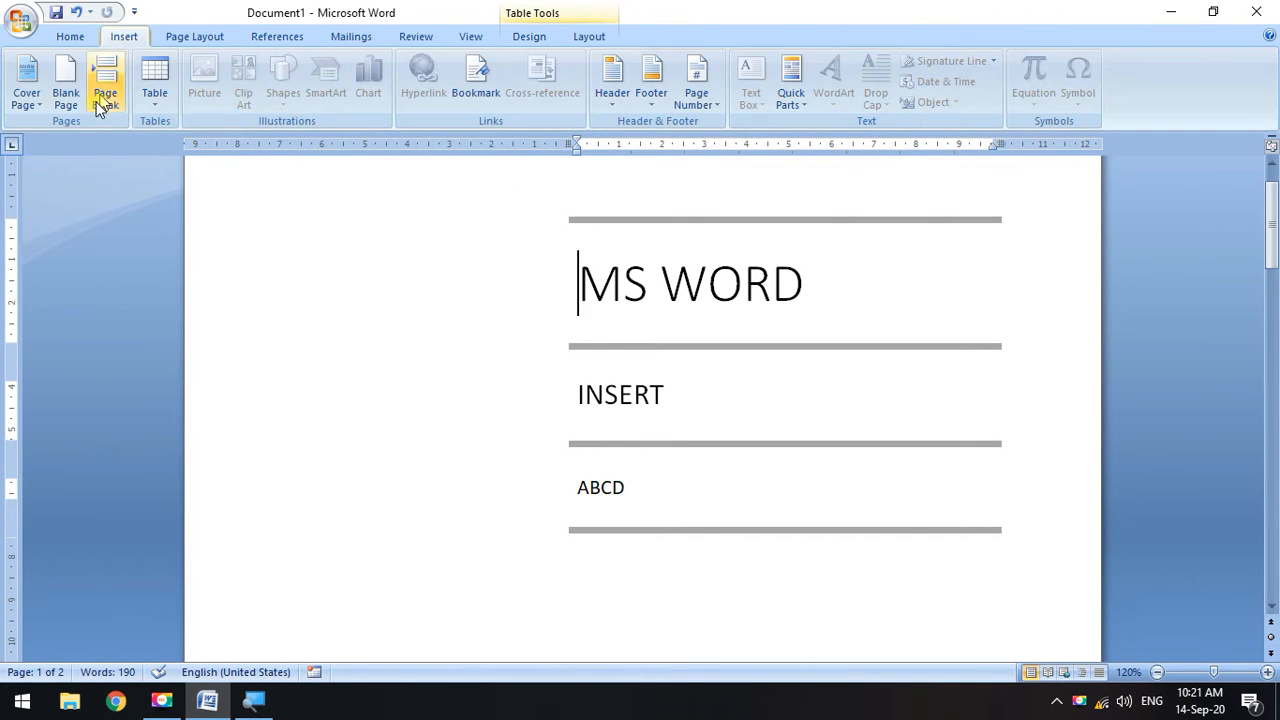
left_click(30, 100)
left_click(123, 420)
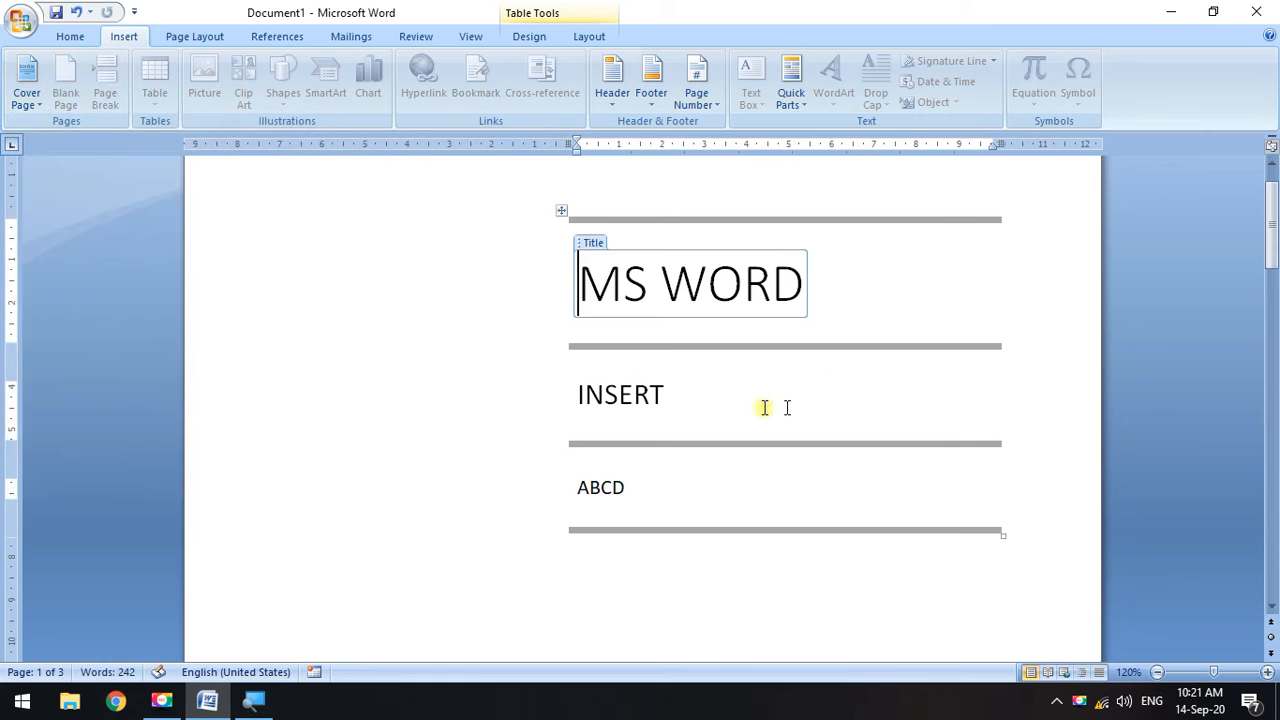
scroll(706, 400, "down", 5)
scroll(580, 390, "down", 10)
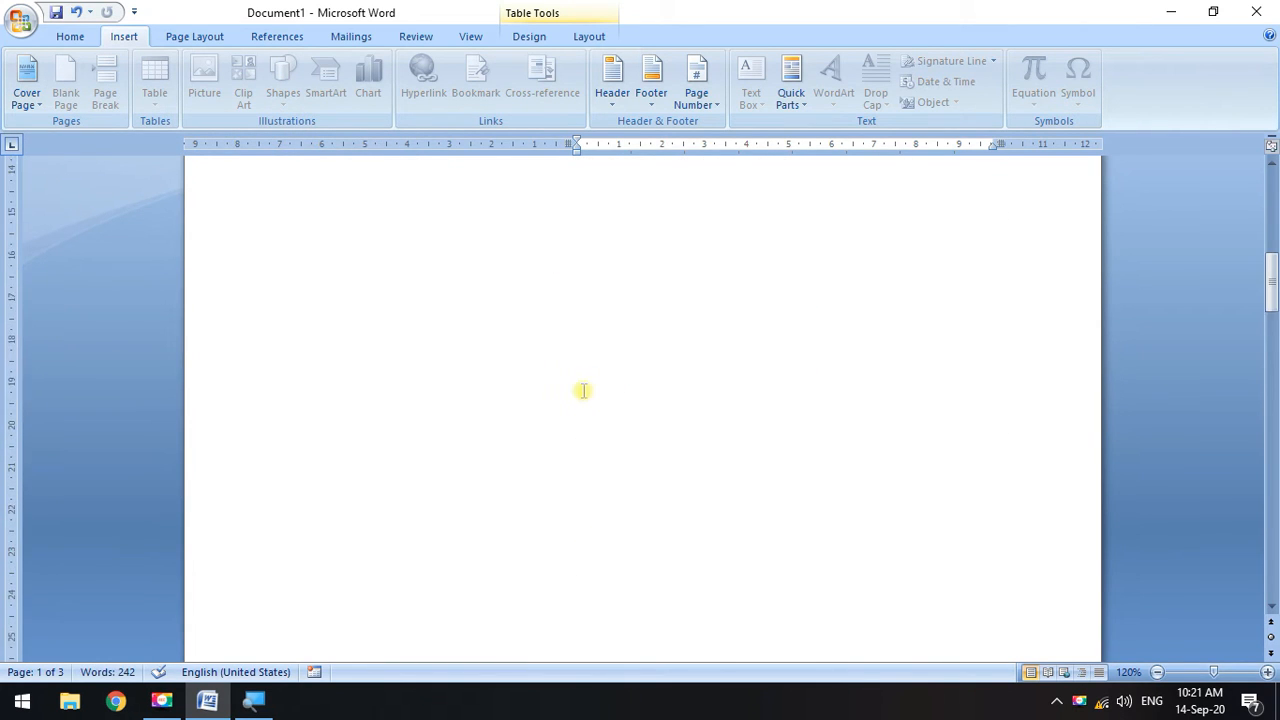
scroll(864, 204, "up", 3)
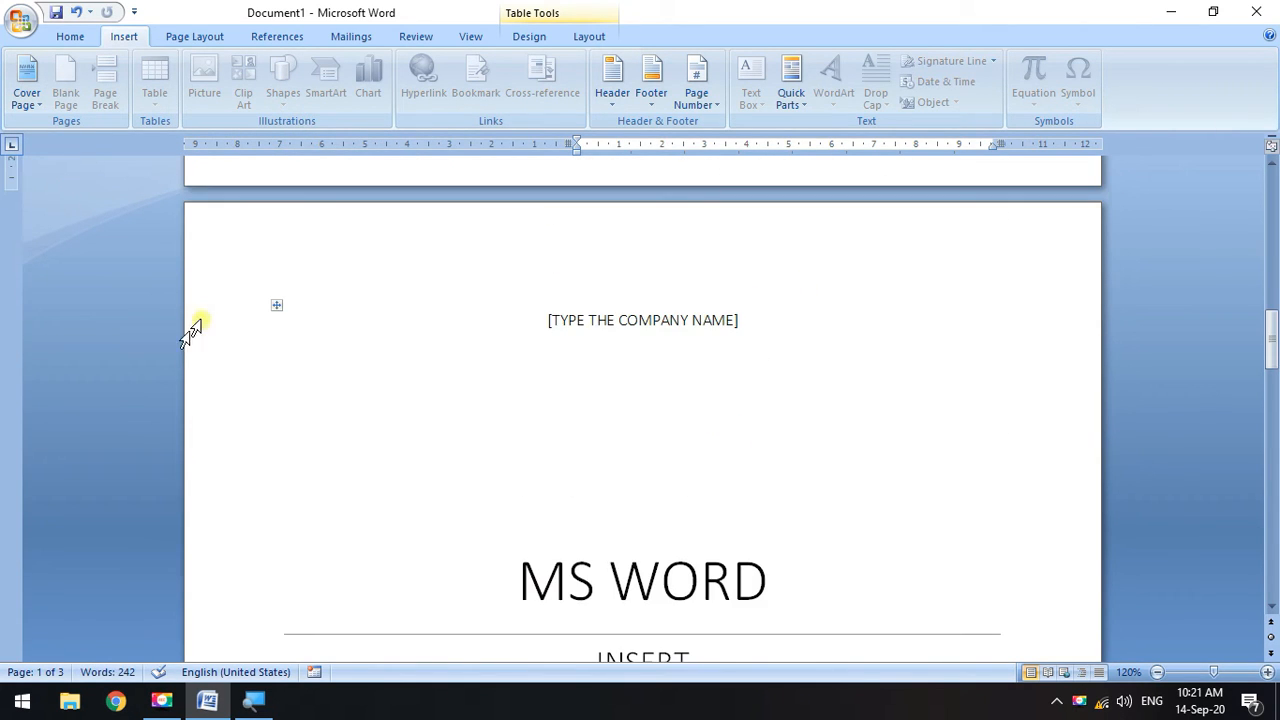
left_click(643, 320)
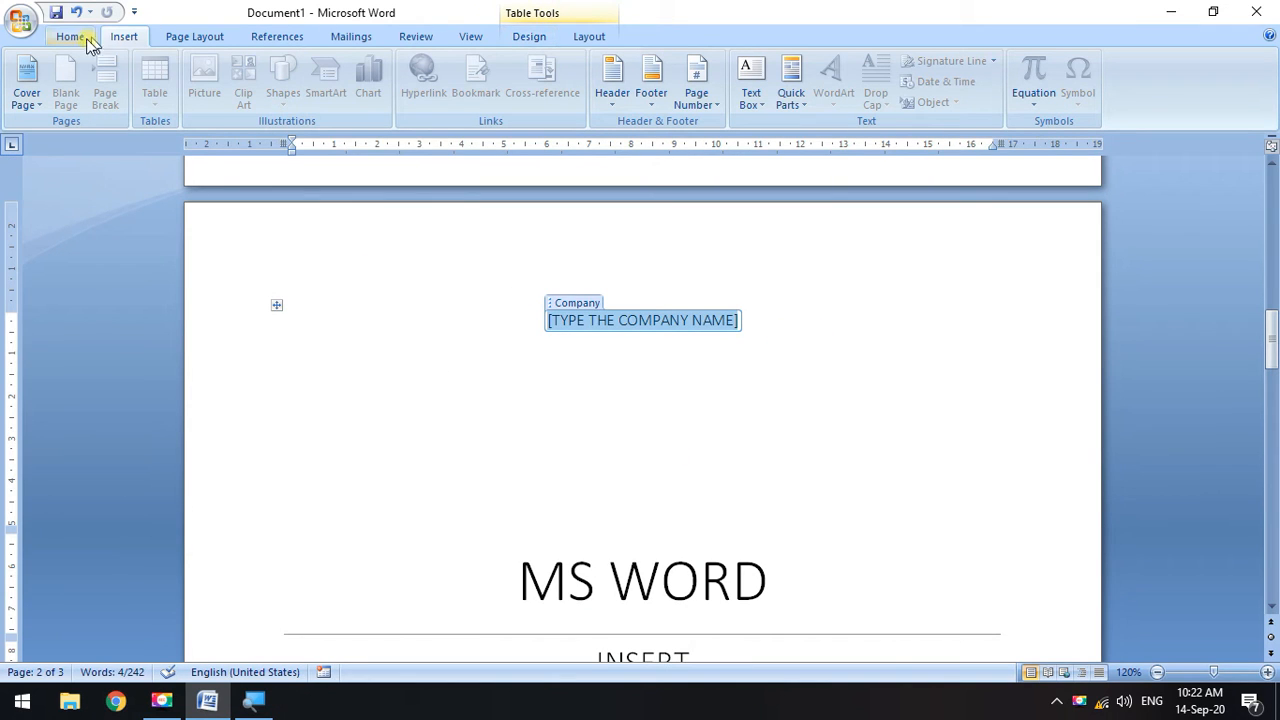
Replace the Conservative cover page with the built-in Cubicles design.
left_click(27, 74)
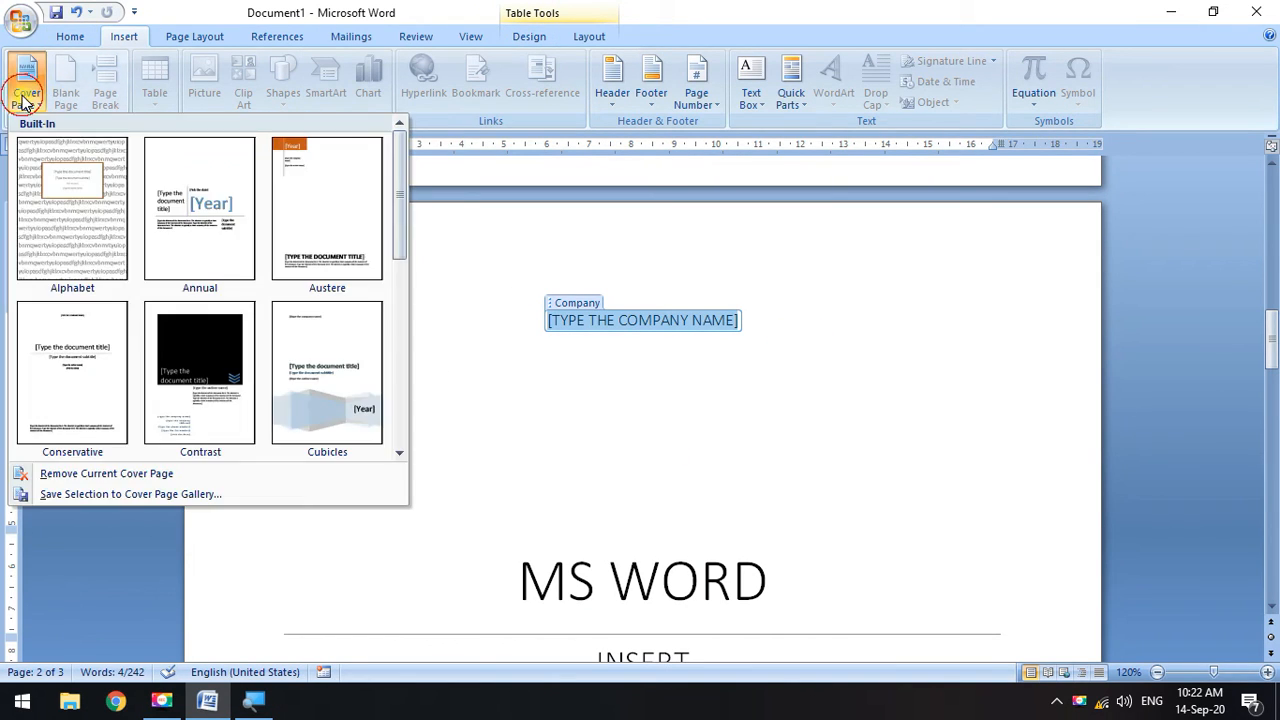
left_click(345, 388)
scroll(708, 387, "down", 9)
scroll(708, 387, "down", 10)
scroll(524, 374, "down", 1)
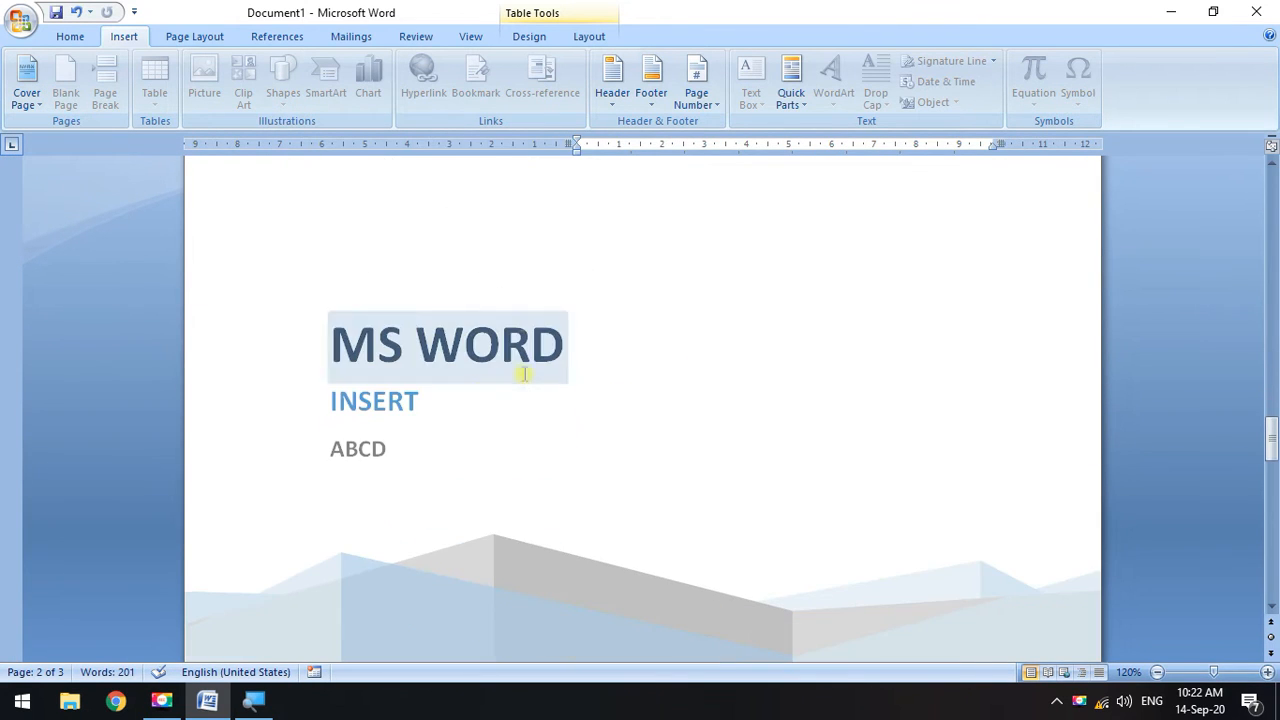
Examine the Cubicles cover page's title, year and company fields and the contextual tools offered for each.
left_click(554, 378)
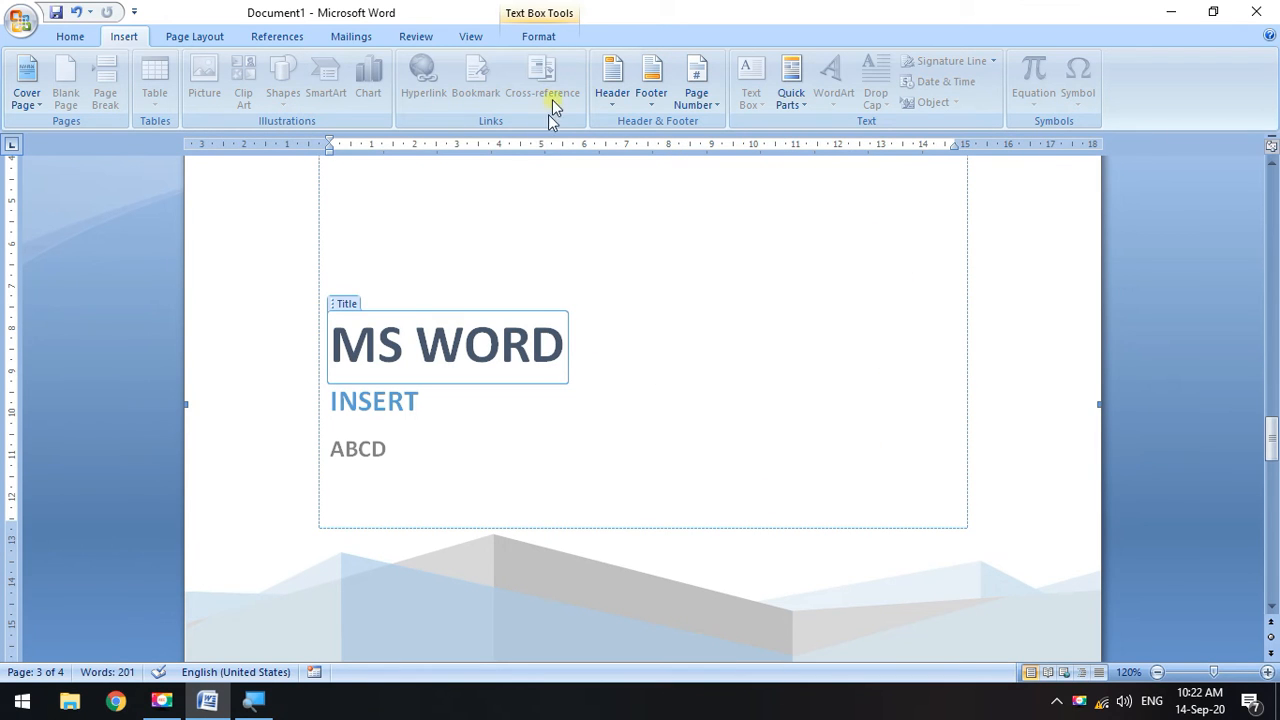
left_click(555, 14)
scroll(491, 291, "down", 5)
left_click(1012, 445)
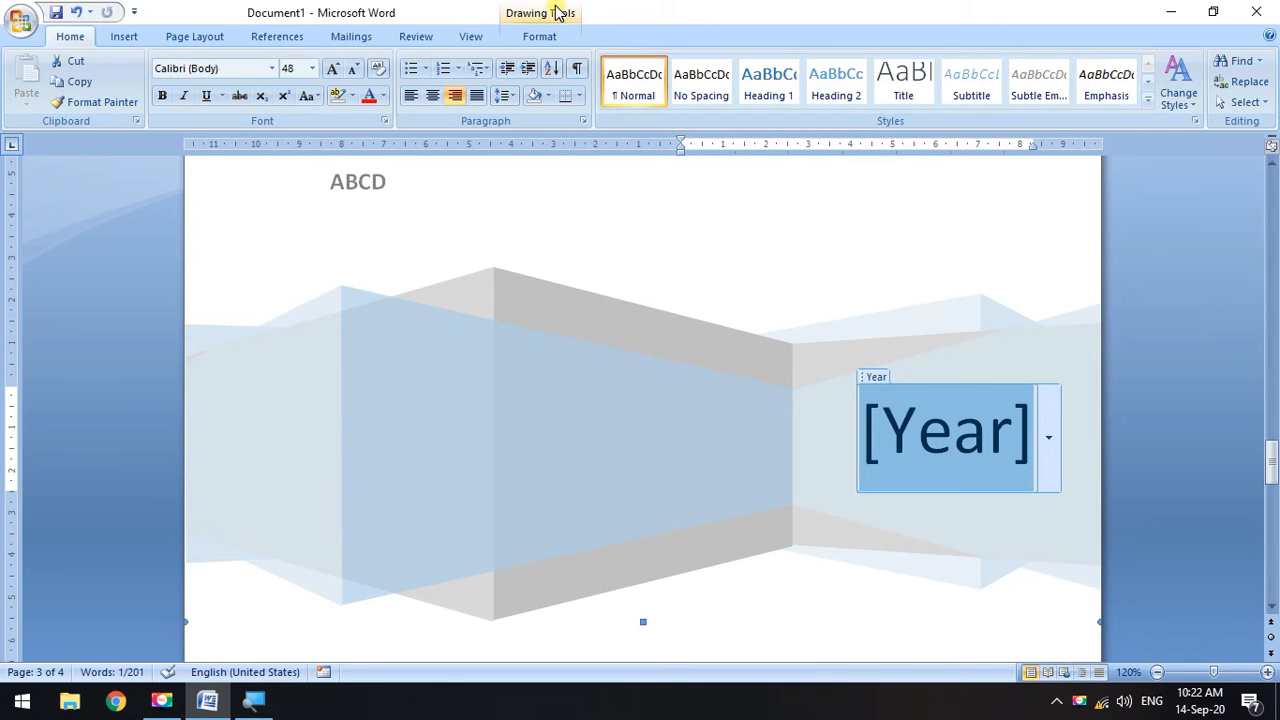
scroll(586, 183, "up", 12)
scroll(549, 291, "down", 1)
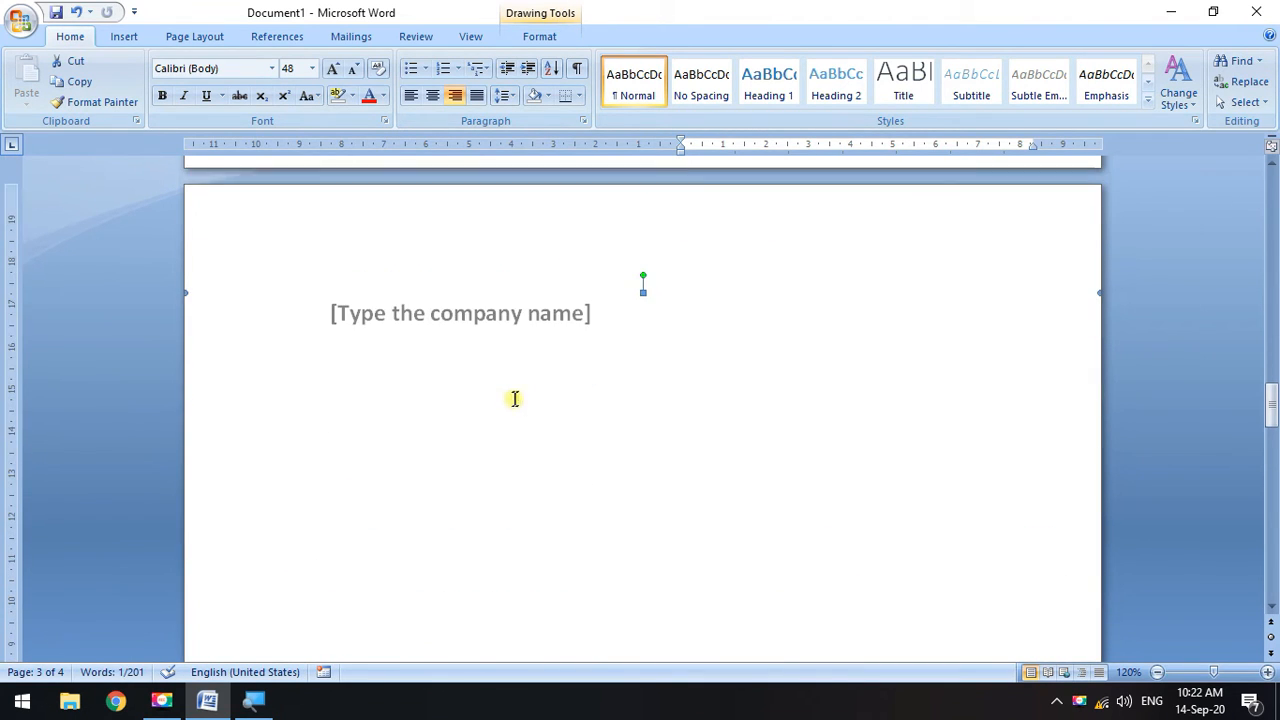
left_click(549, 291)
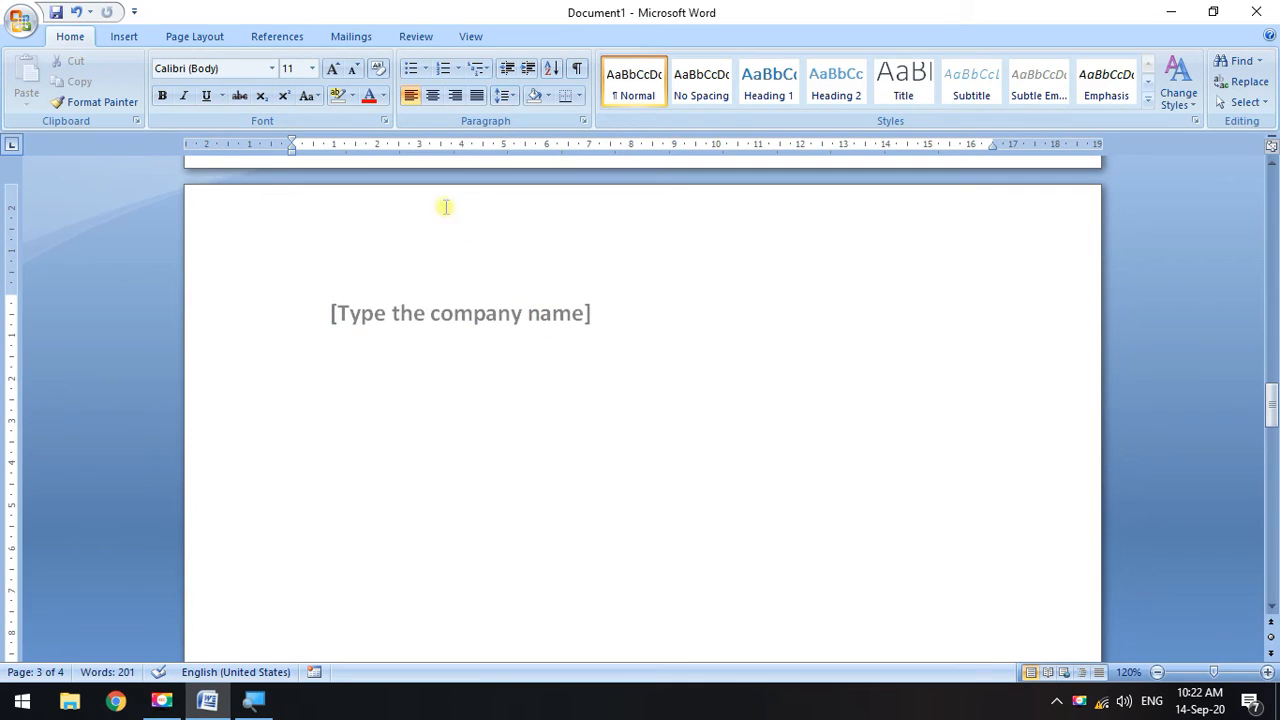
left_click(500, 305)
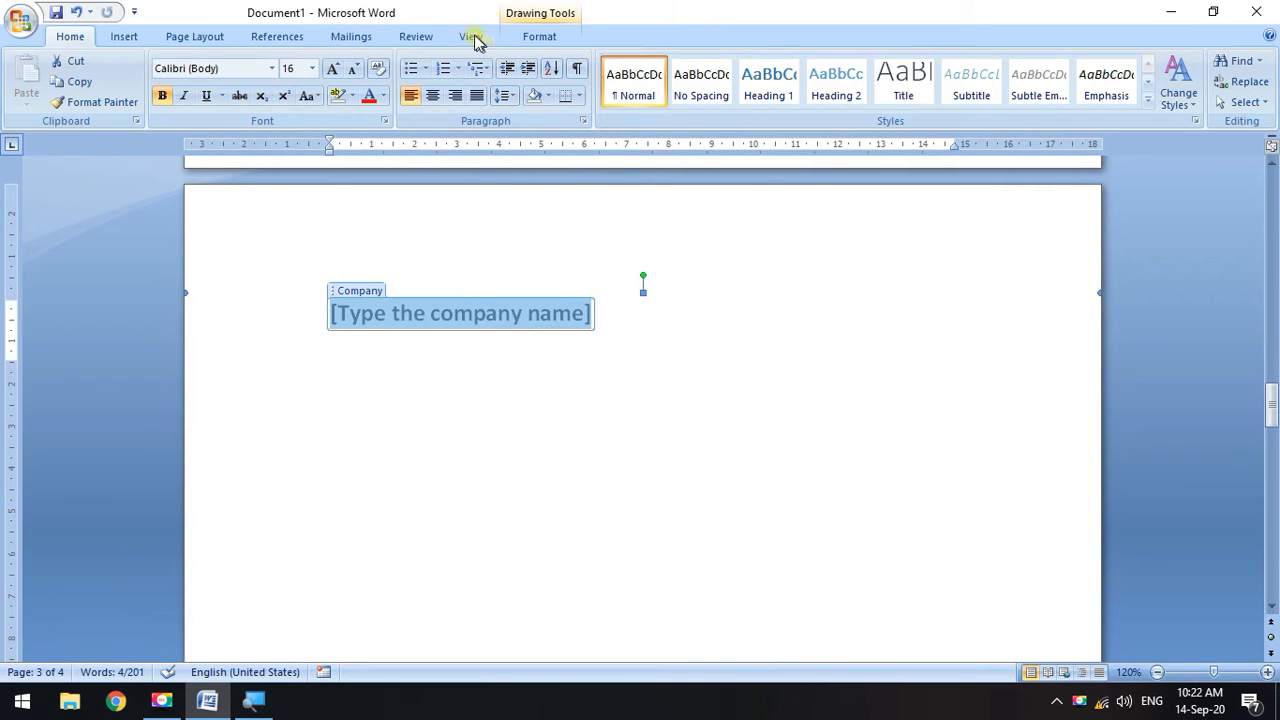
left_click(128, 40)
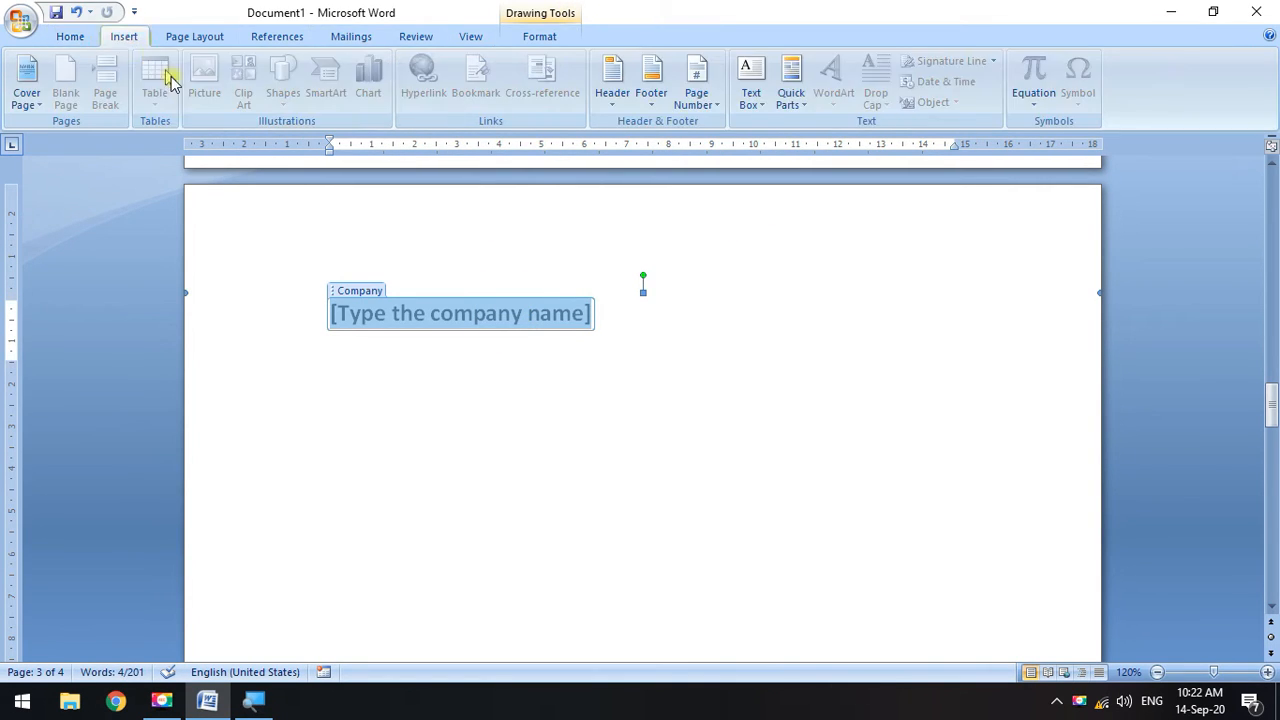
left_click(780, 415)
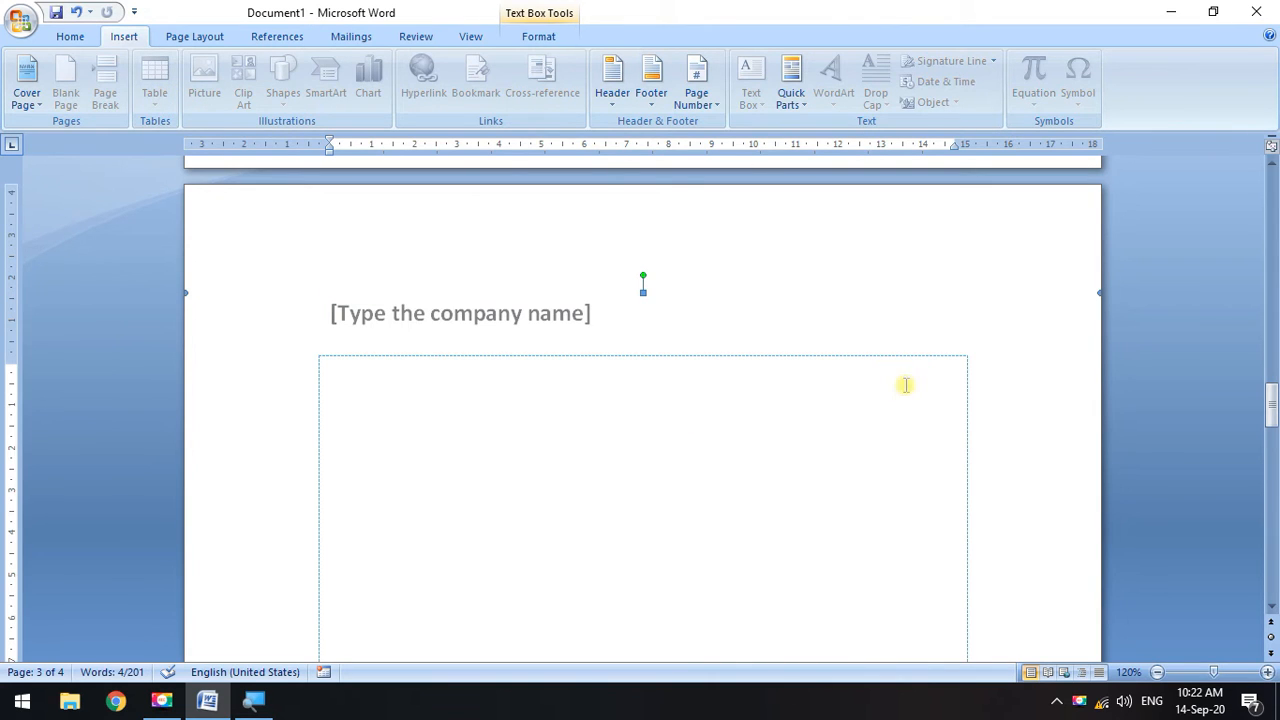
left_click(60, 314)
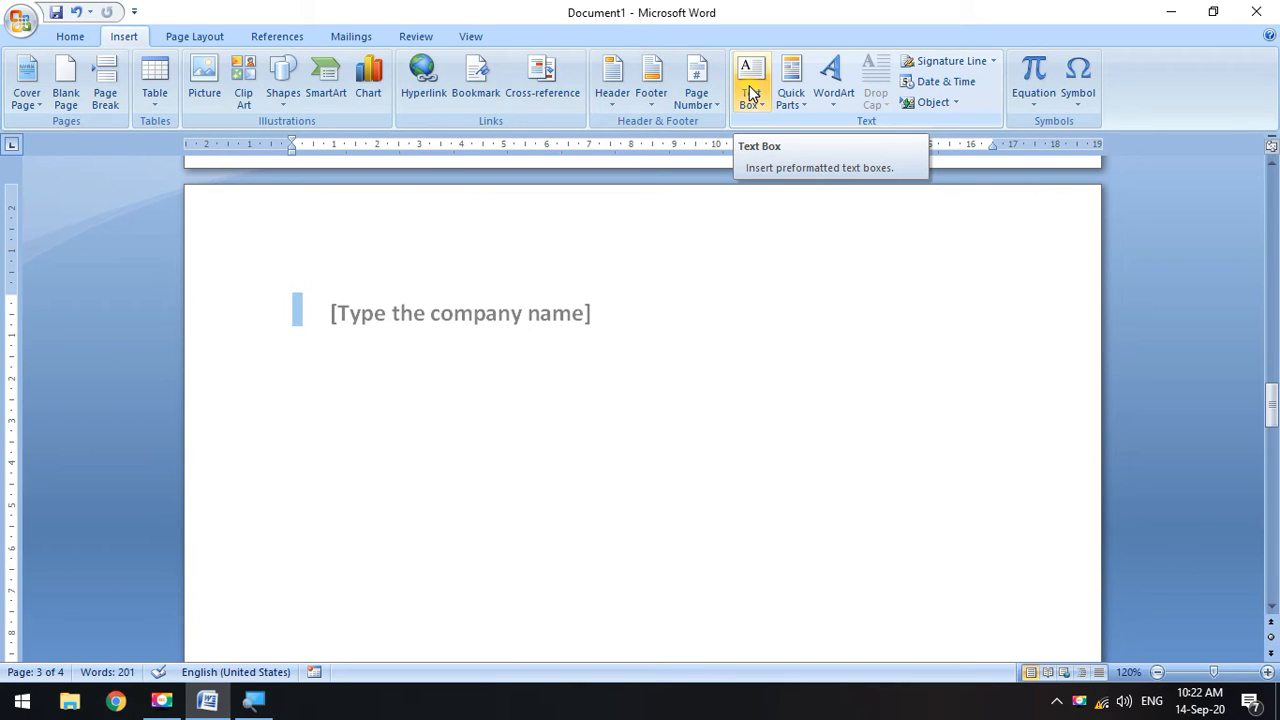
left_click(1171, 329)
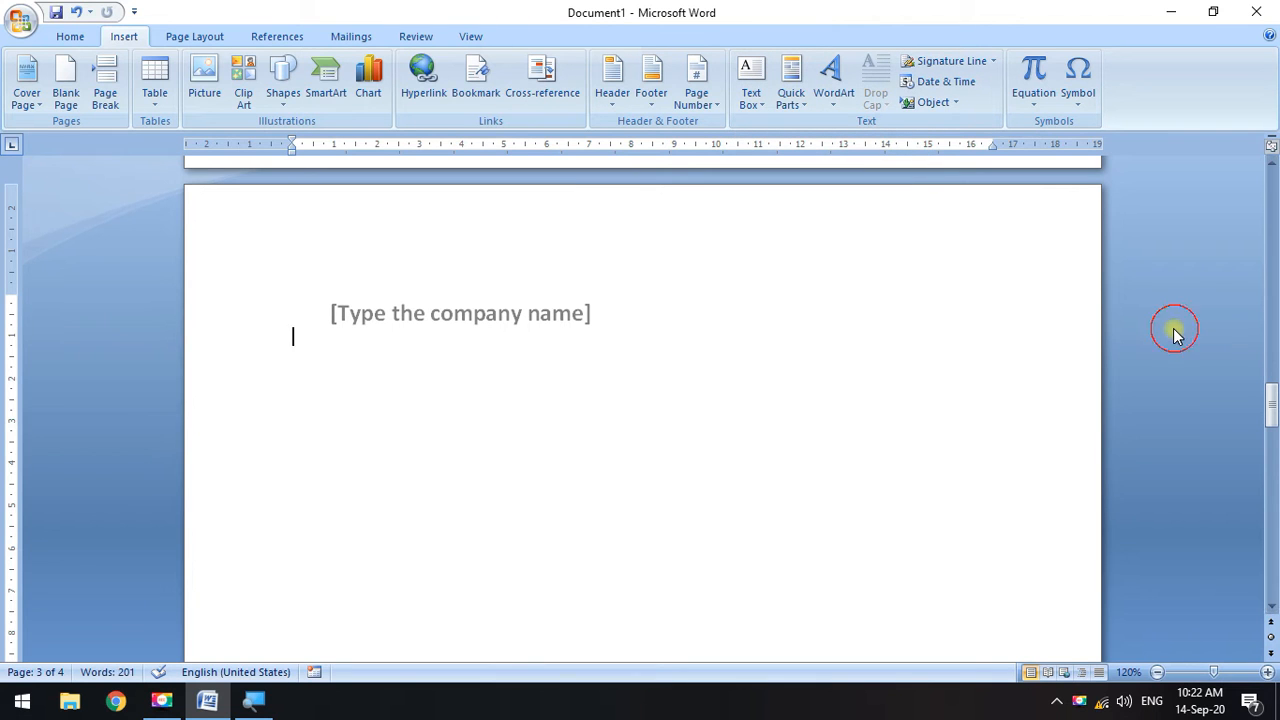
Remove the Cubicles cover page from the document.
left_click_drag(1271, 417, 1270, 172)
left_click(33, 110)
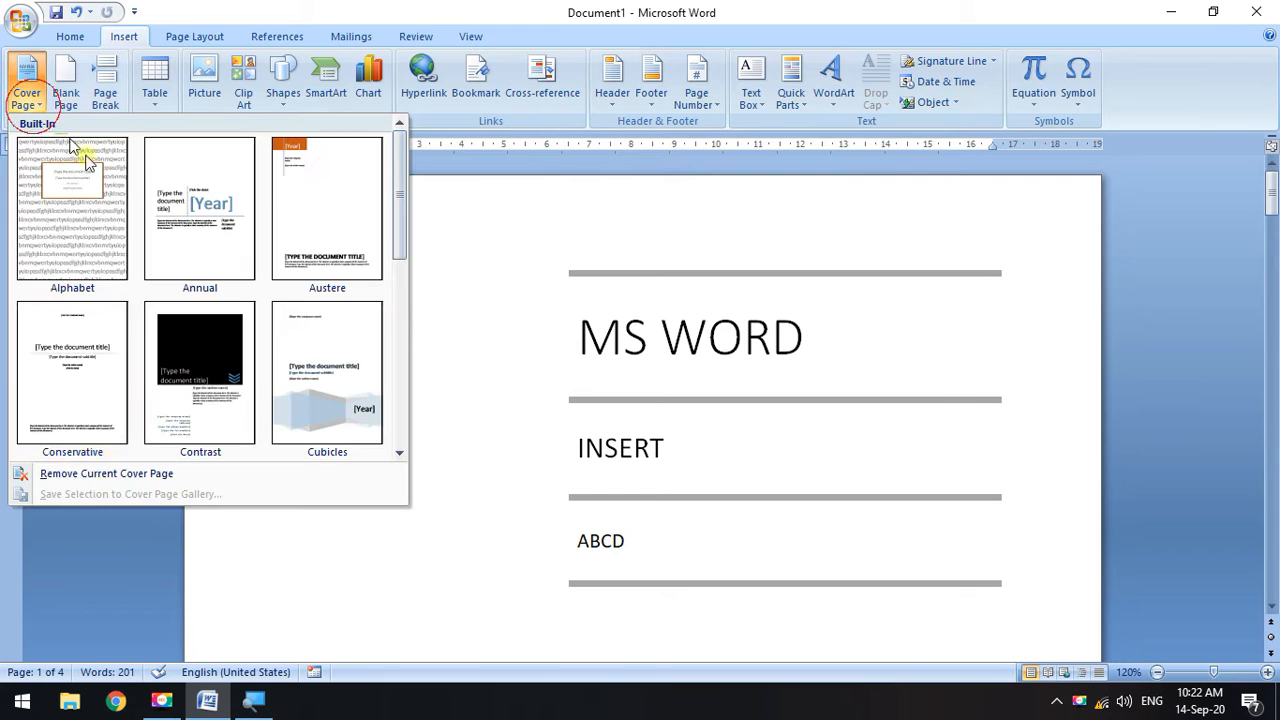
left_click(96, 472)
scroll(505, 410, "up", 10)
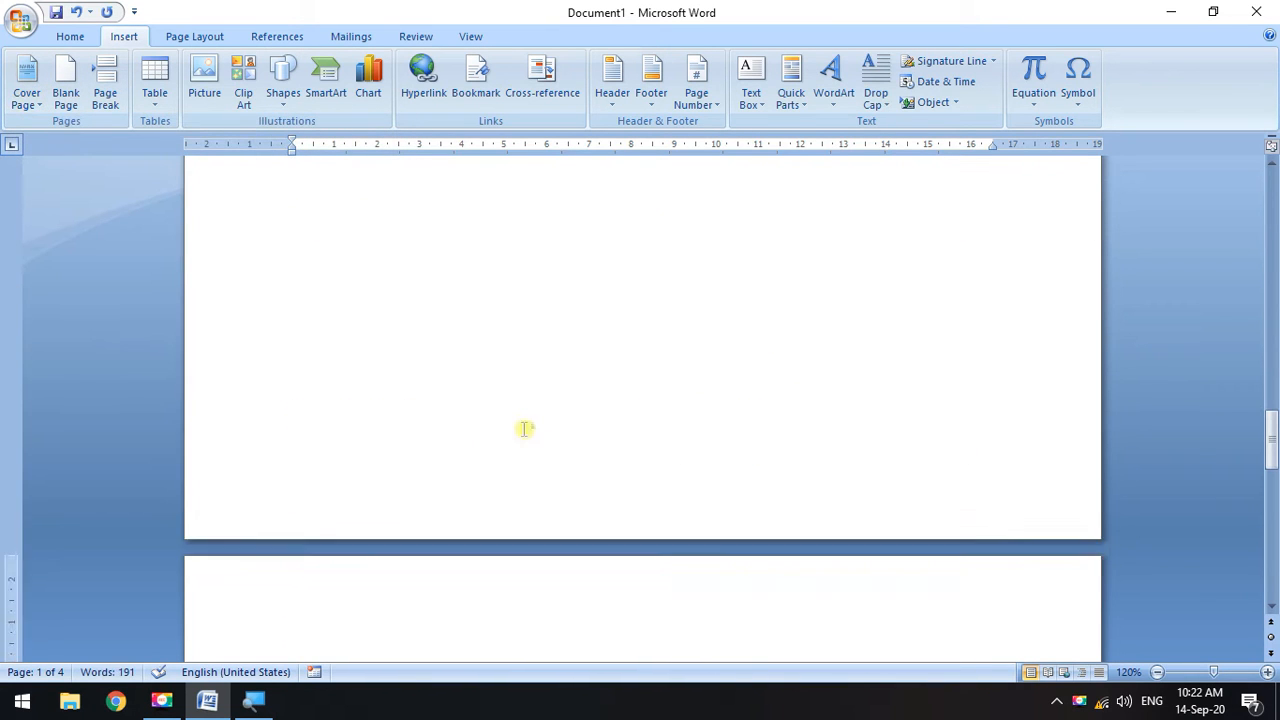
Try to remove the remaining Stacks cover page from the start of the document.
left_click(27, 115)
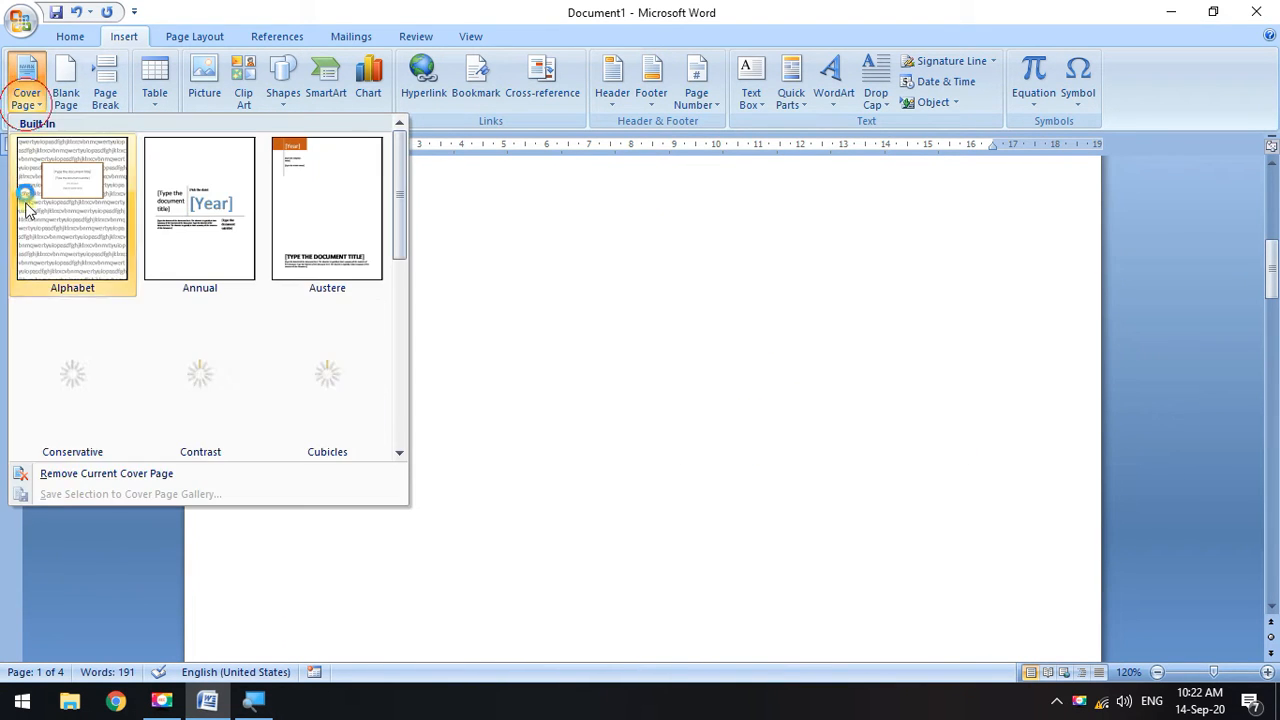
left_click(28, 472)
left_click(40, 95)
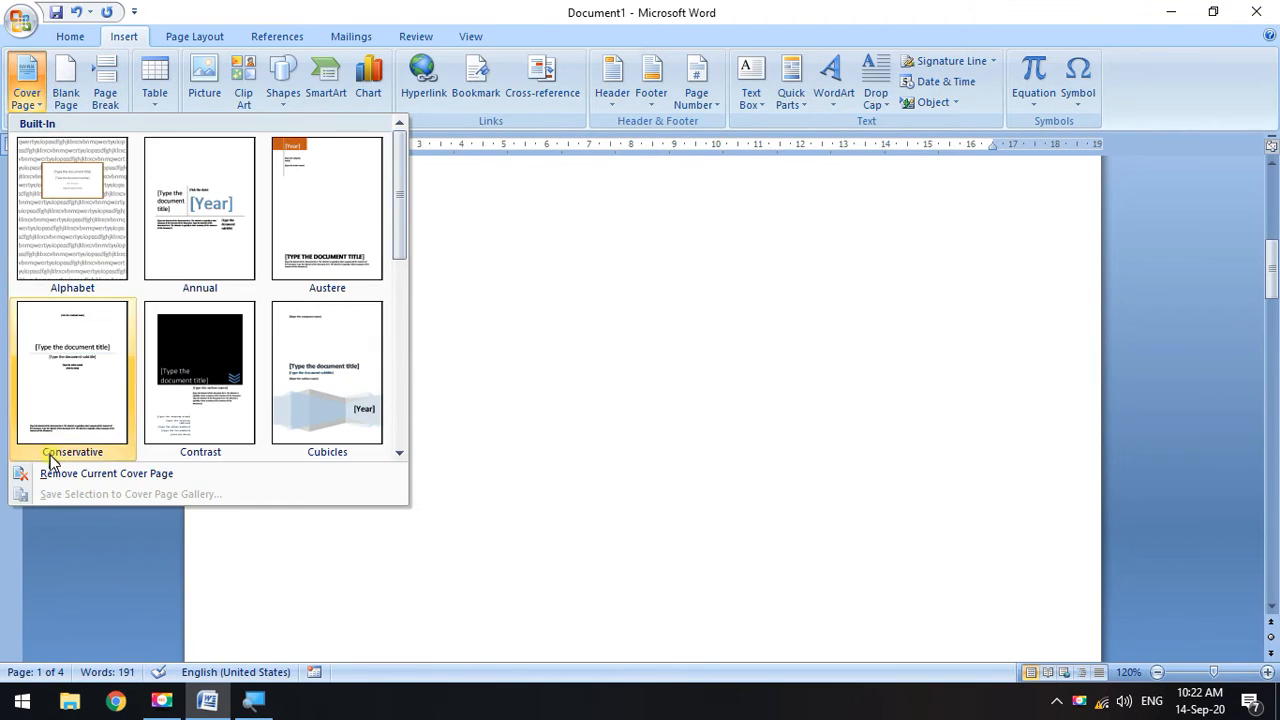
left_click(70, 470)
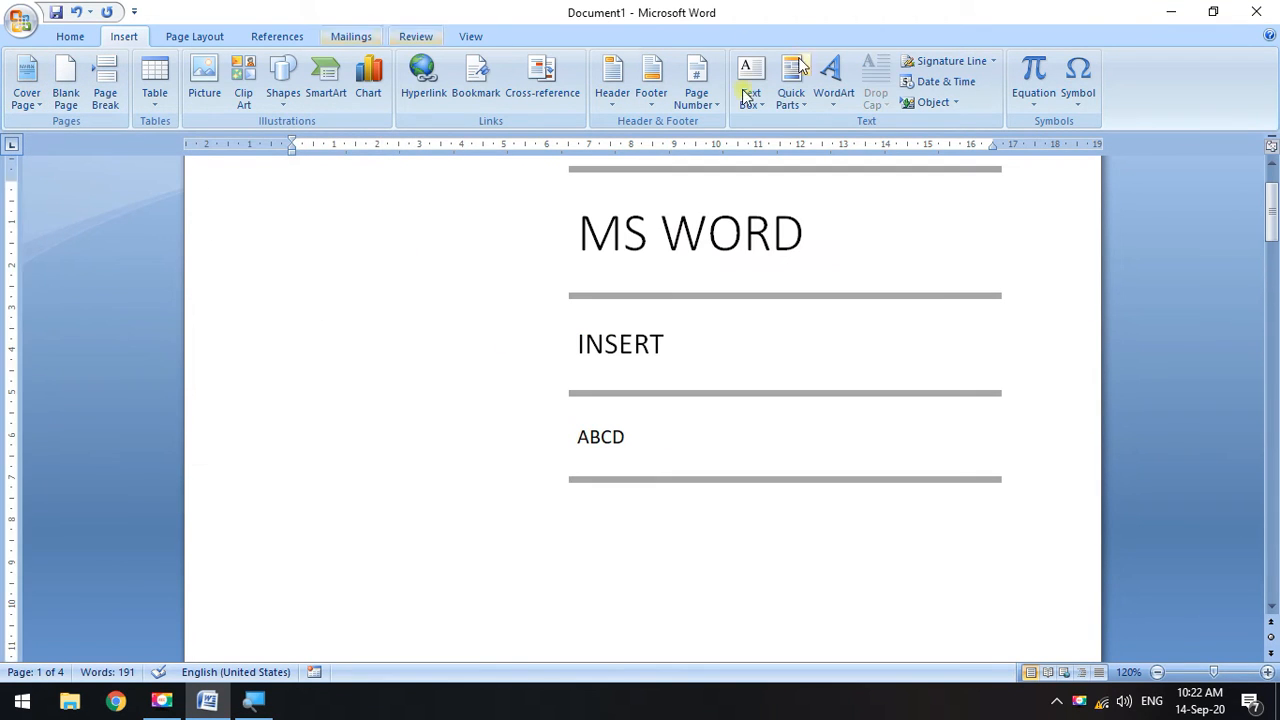
Try to remove the remaining Stacks cover page, both without a selection and from inside its title block.
left_click(28, 90)
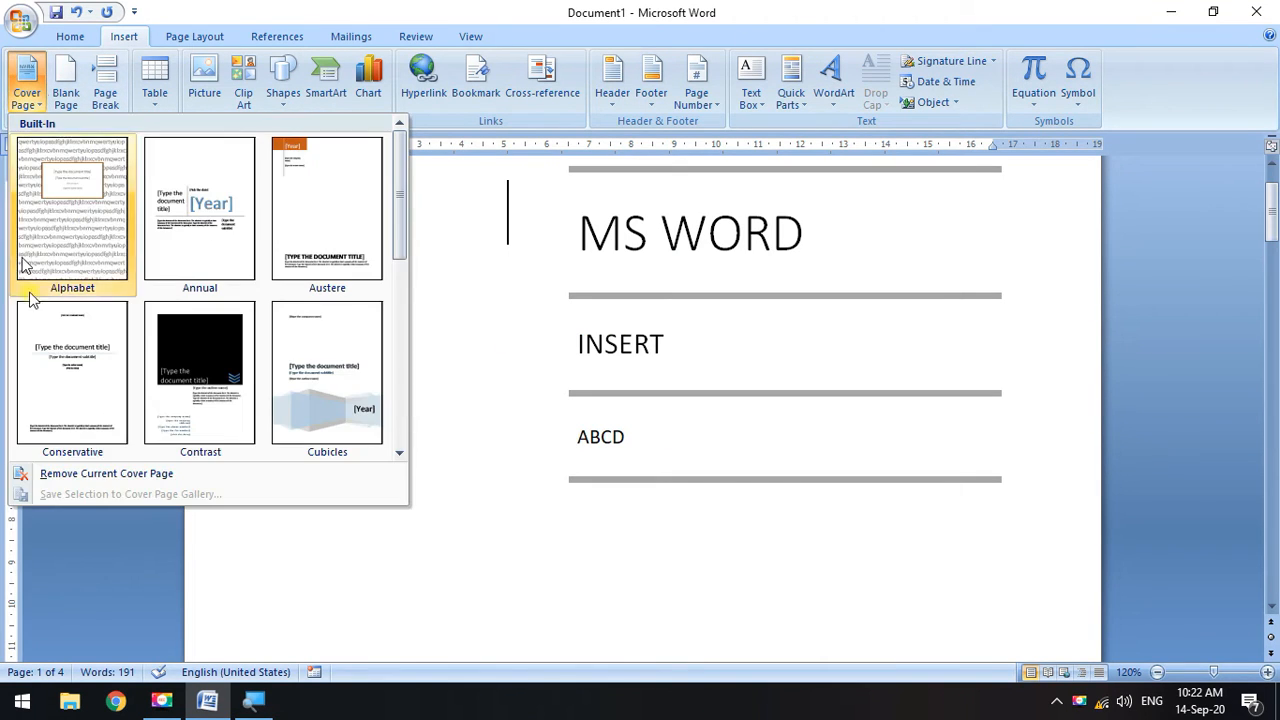
left_click(75, 474)
left_click(26, 108)
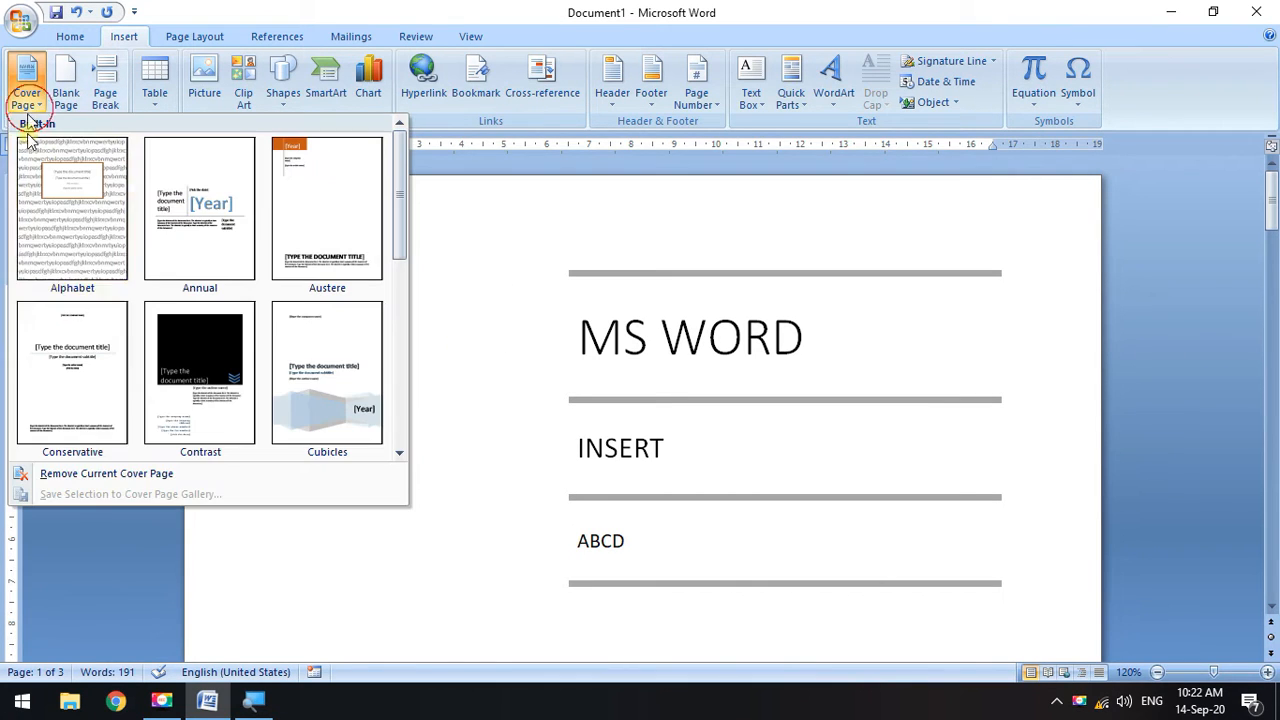
left_click(82, 476)
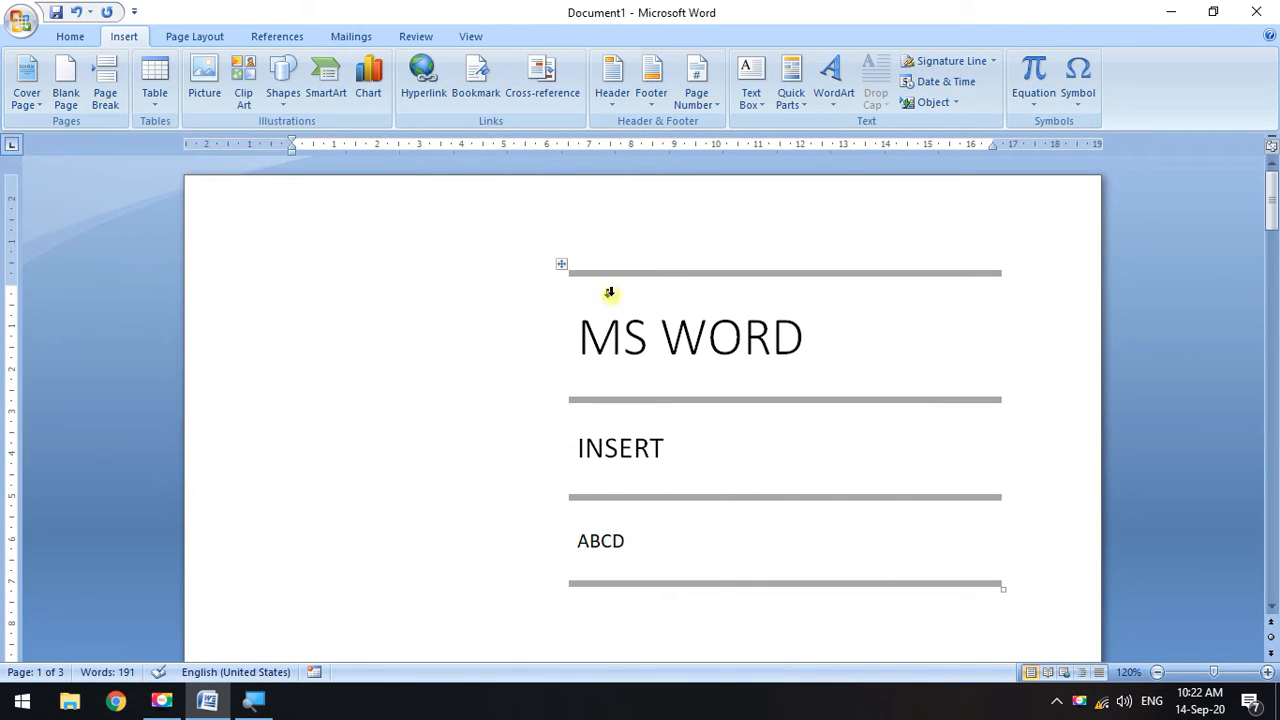
left_click(635, 279)
left_click(26, 95)
left_click(40, 474)
Try to remove the current cover page with the insertion point in the body text on the last page.
scroll(430, 498, "down", 10)
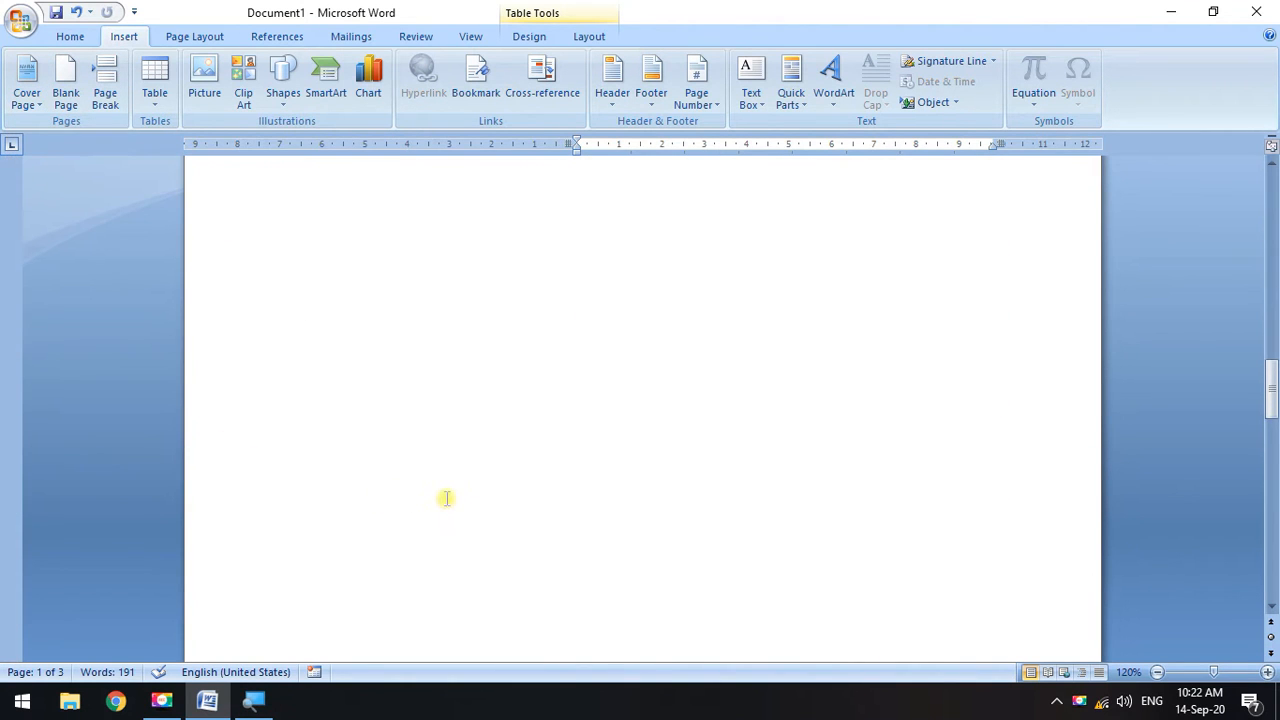
left_click(297, 294)
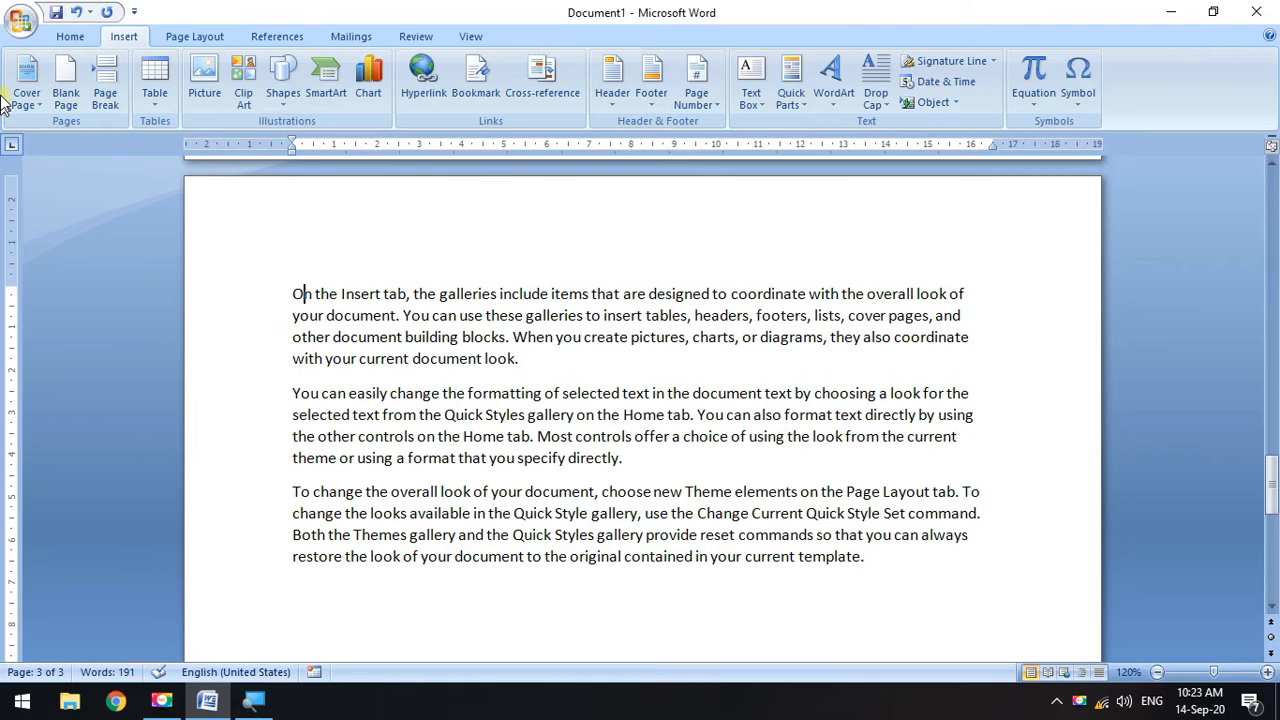
left_click(26, 95)
left_click(77, 474)
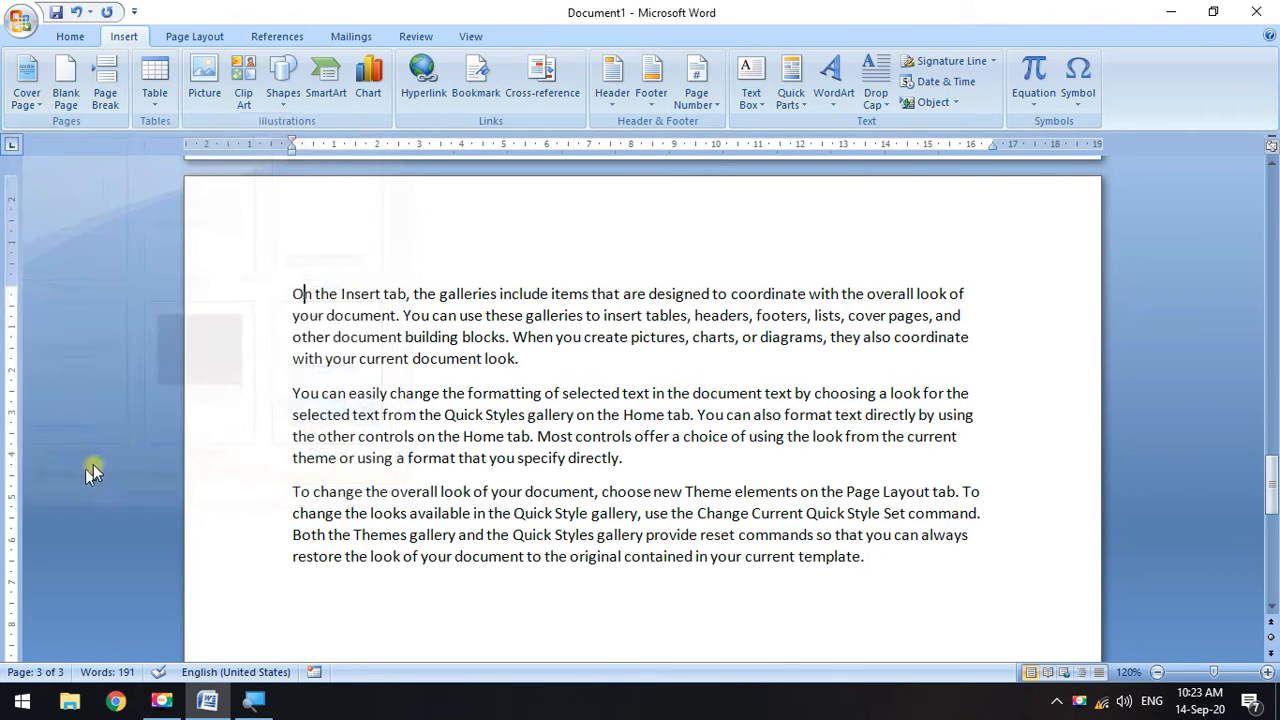
left_click(30, 100)
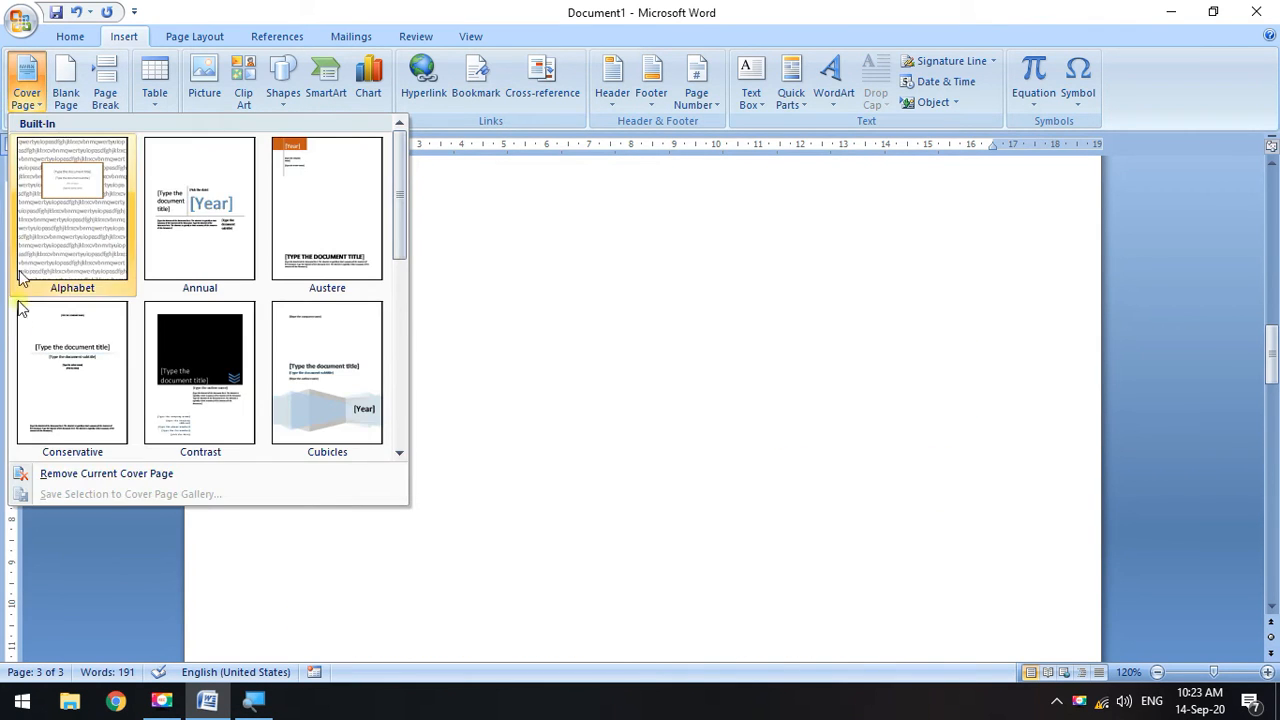
left_click(74, 477)
Try to remove the cover page with its MS WORD title block selected and from the blank area beside it.
scroll(321, 469, "up", 15)
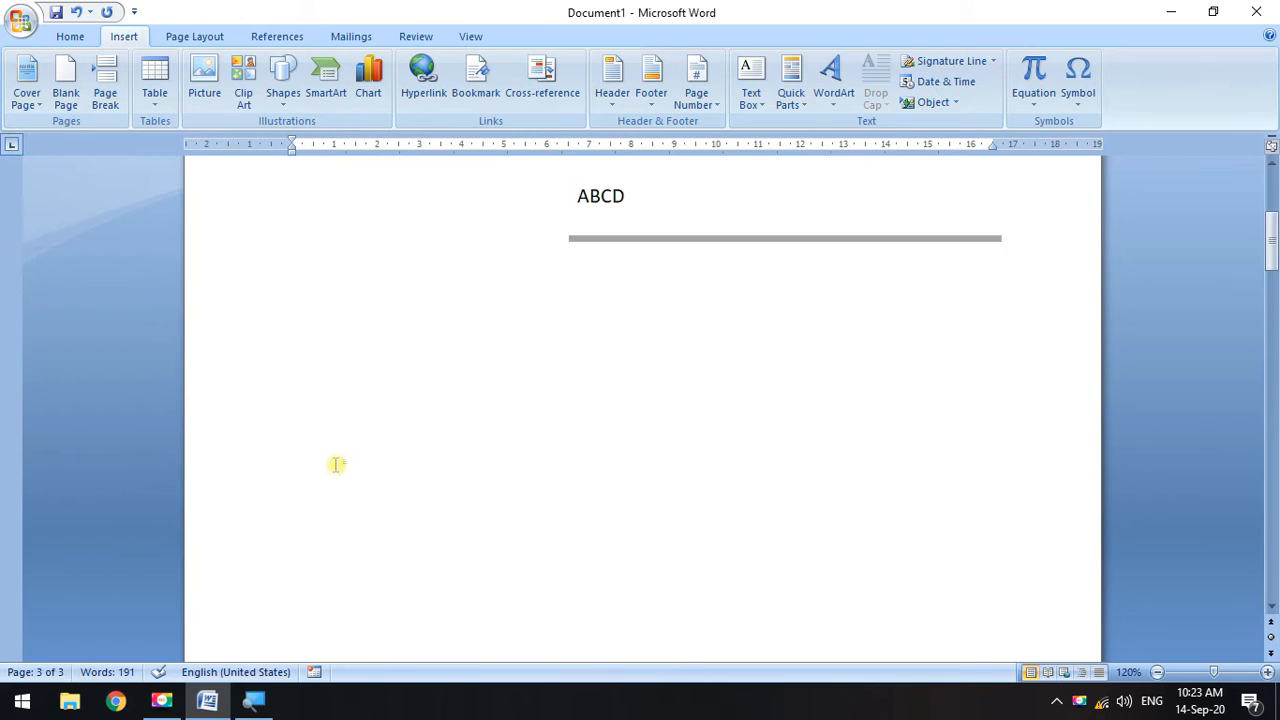
left_click(608, 290)
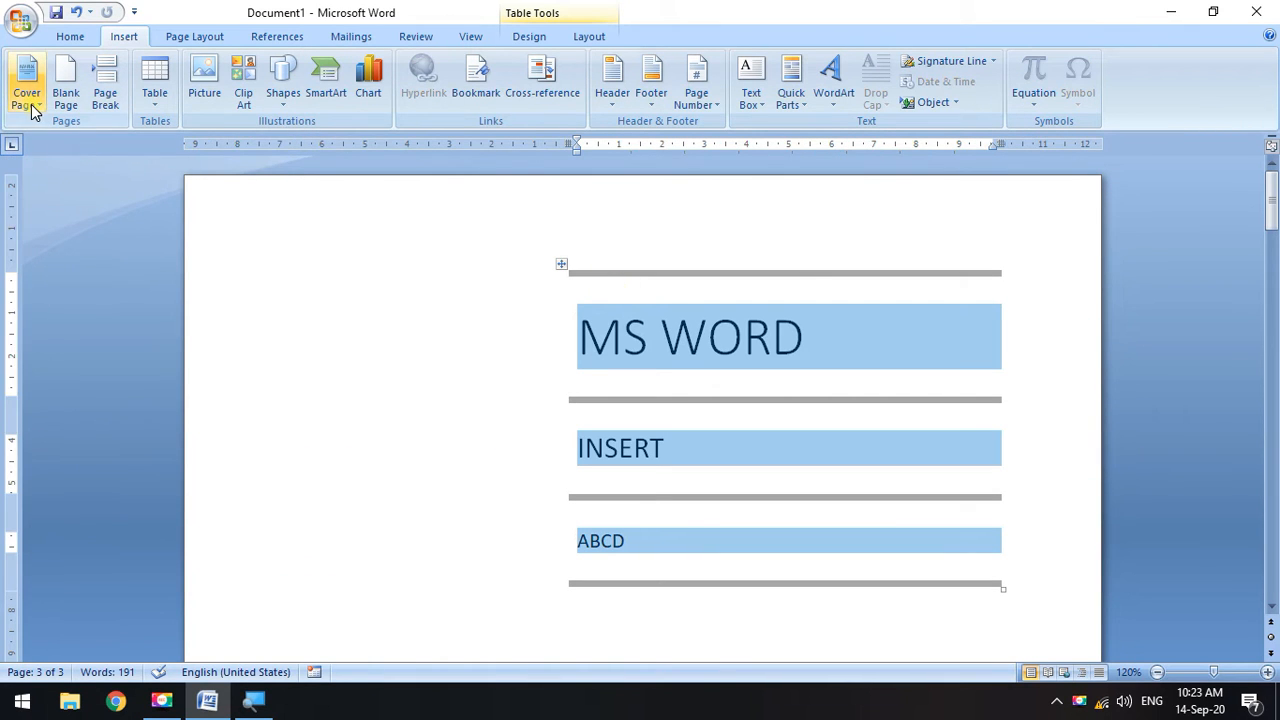
left_click(26, 92)
left_click(105, 475)
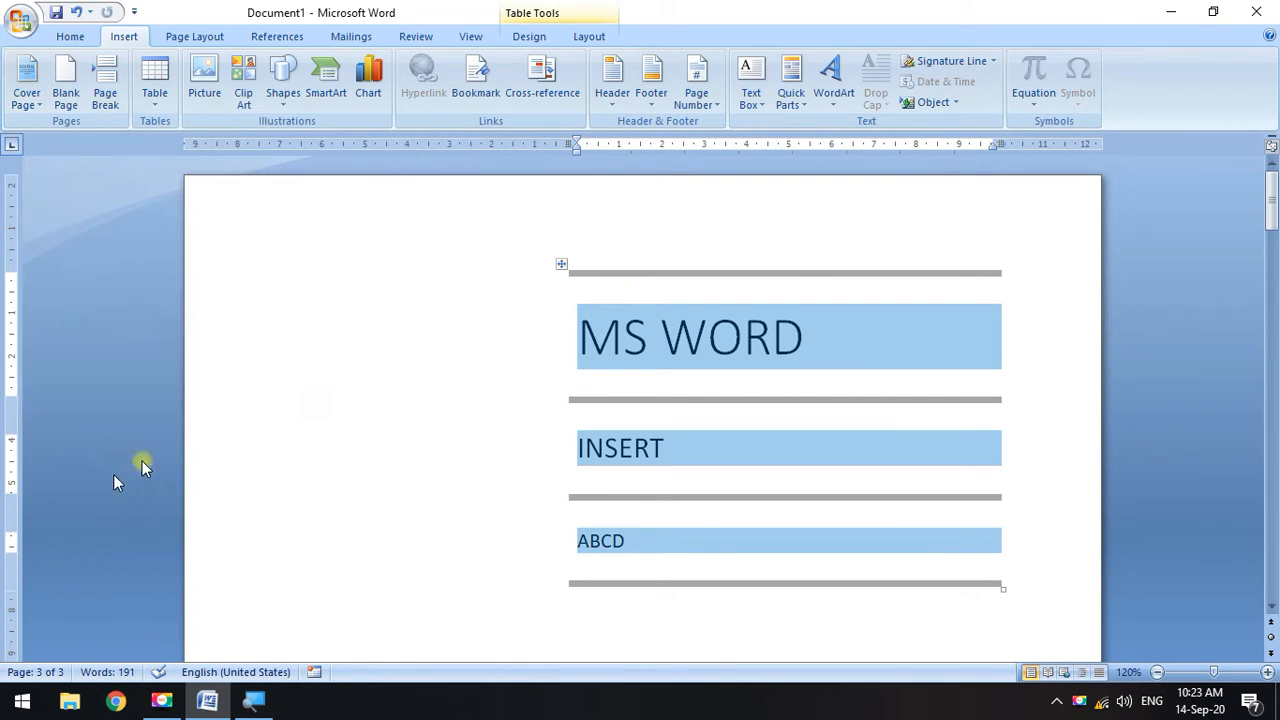
left_click(349, 318)
left_click(30, 98)
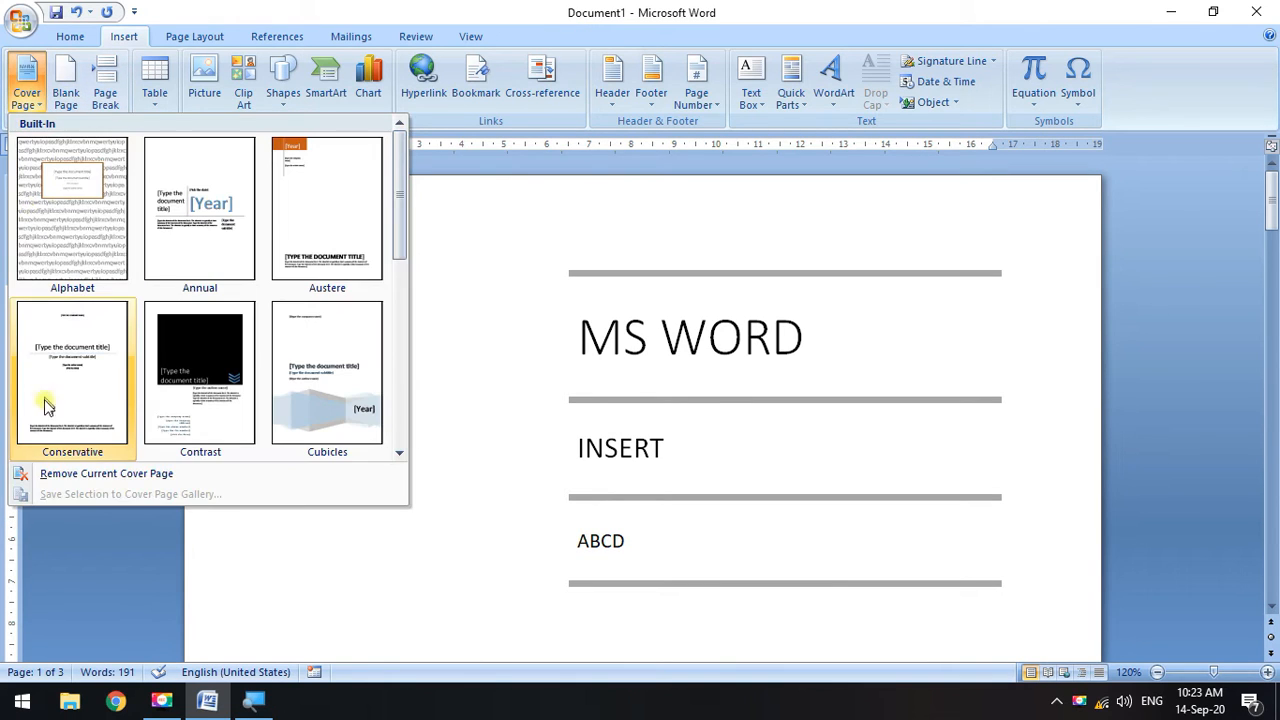
left_click(78, 476)
Delete the empty content on the second page so that the blank page between the cover and body text disappears.
scroll(449, 360, "down", 15)
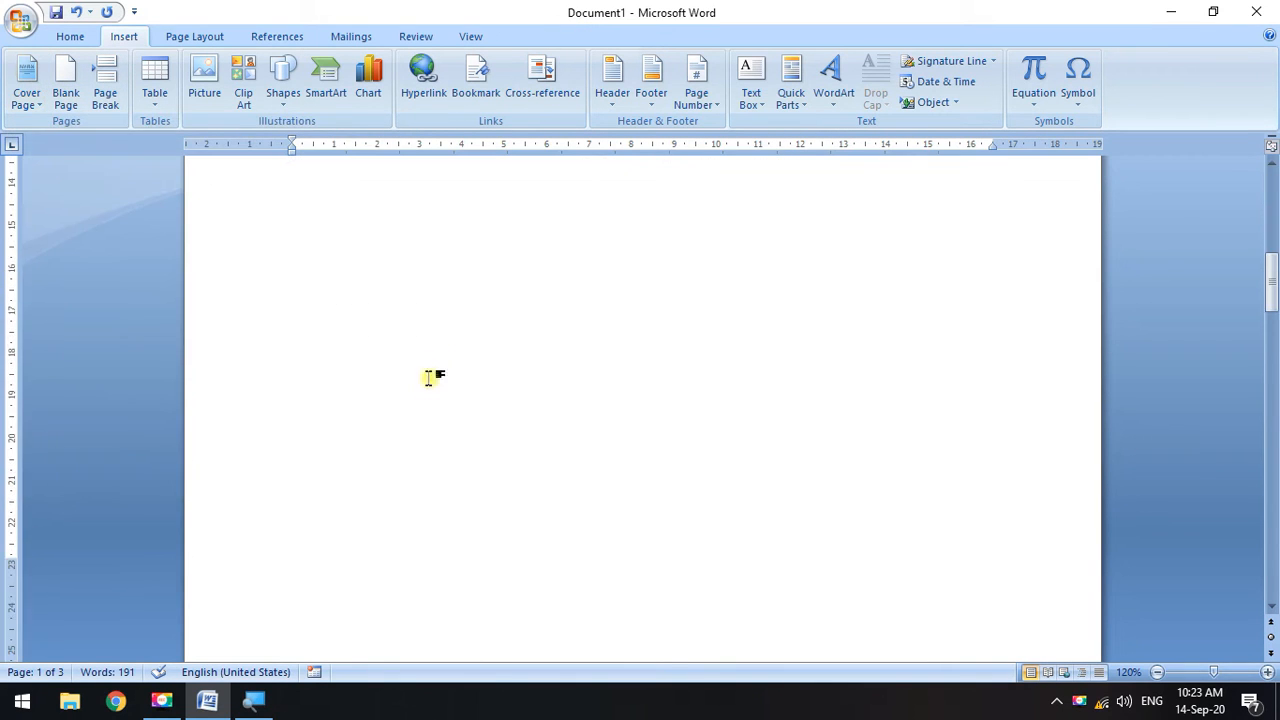
left_click_drag(390, 431, 457, 486)
scroll(460, 517, "down", 4)
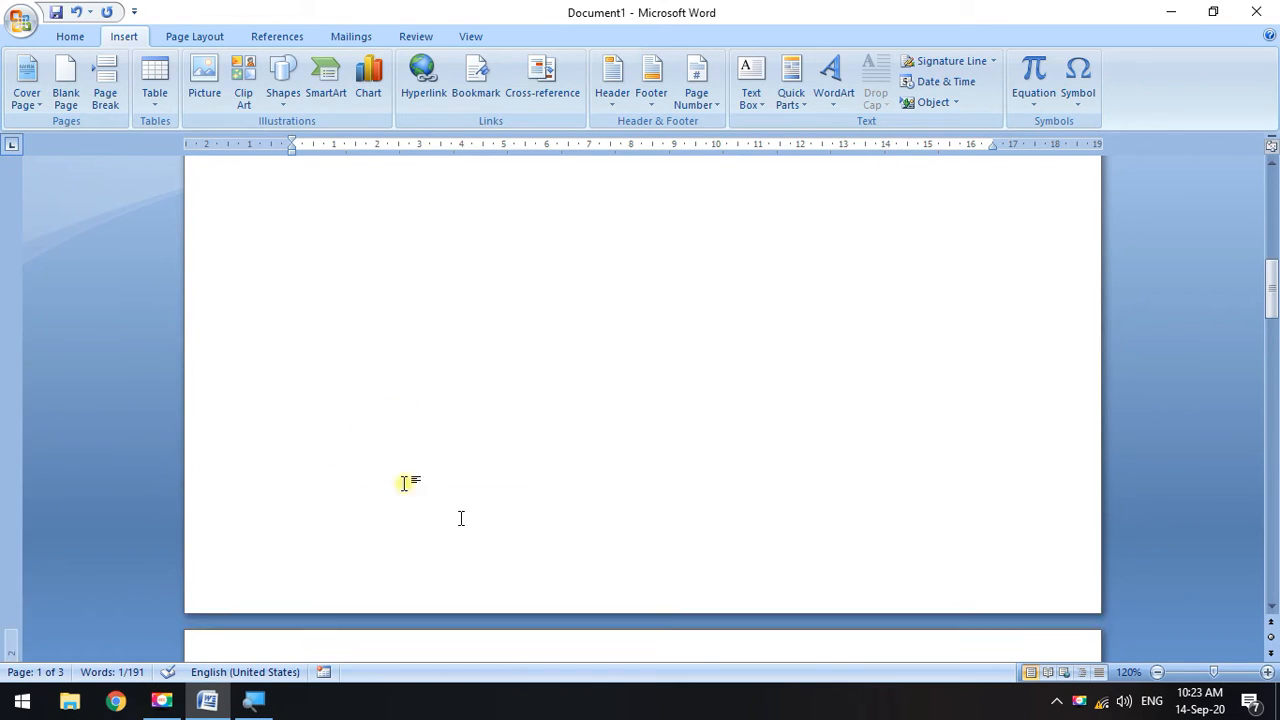
left_click(303, 221)
left_click_drag(304, 212, 720, 587)
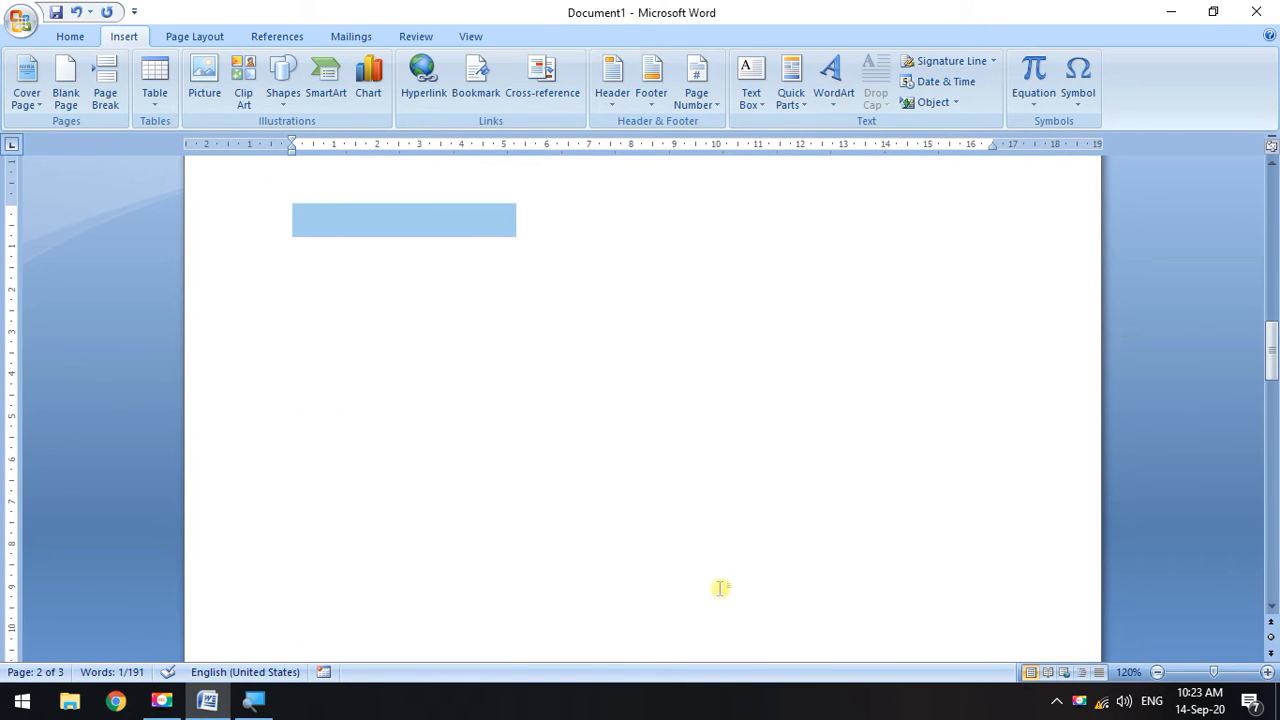
key("Delete")
Delete the INSERT and ABCD entries from the cover block and the blank content beside the MS WORD title.
scroll(680, 600, "up", 10)
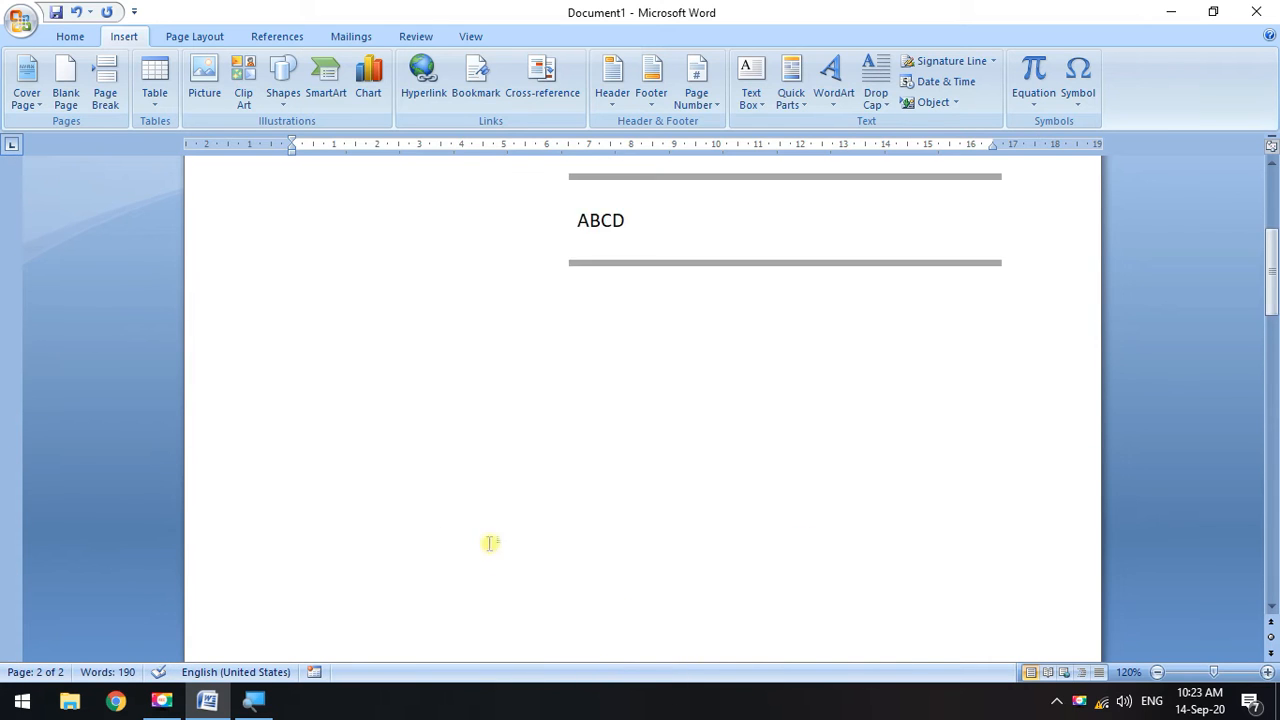
scroll(490, 543, "up", 5)
left_click_drag(585, 448, 594, 540)
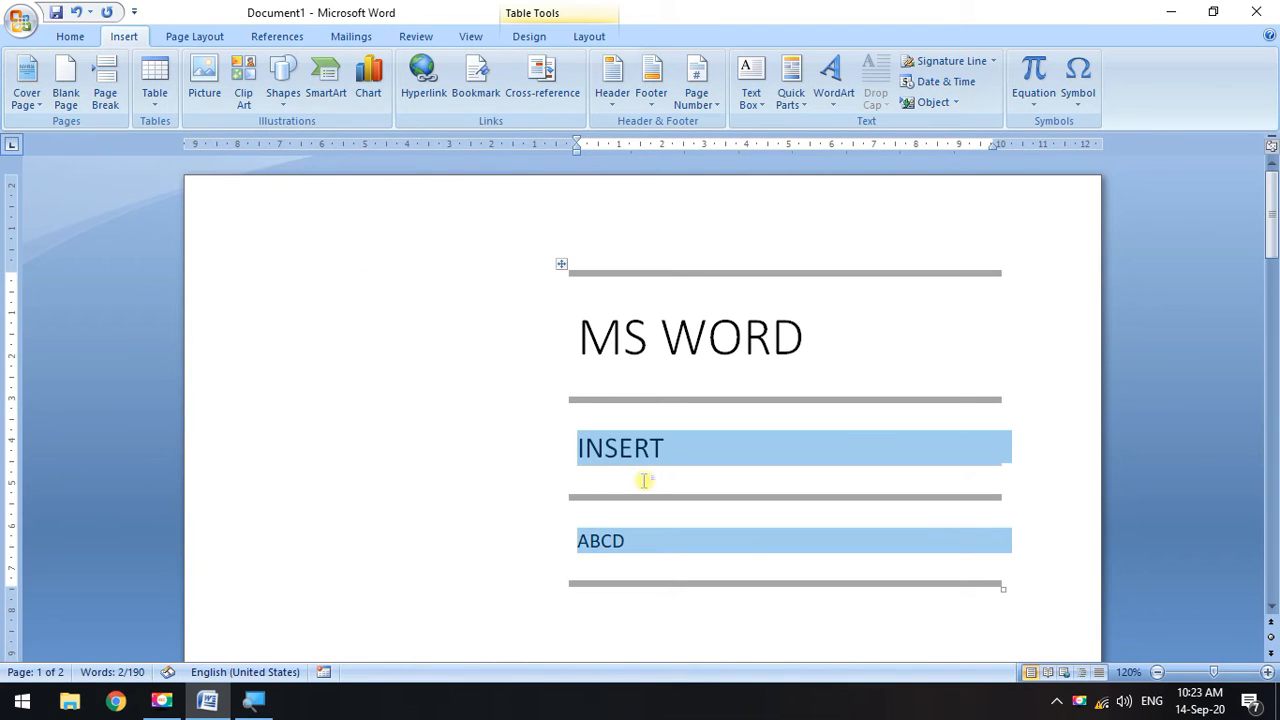
key("Delete")
left_click(352, 276)
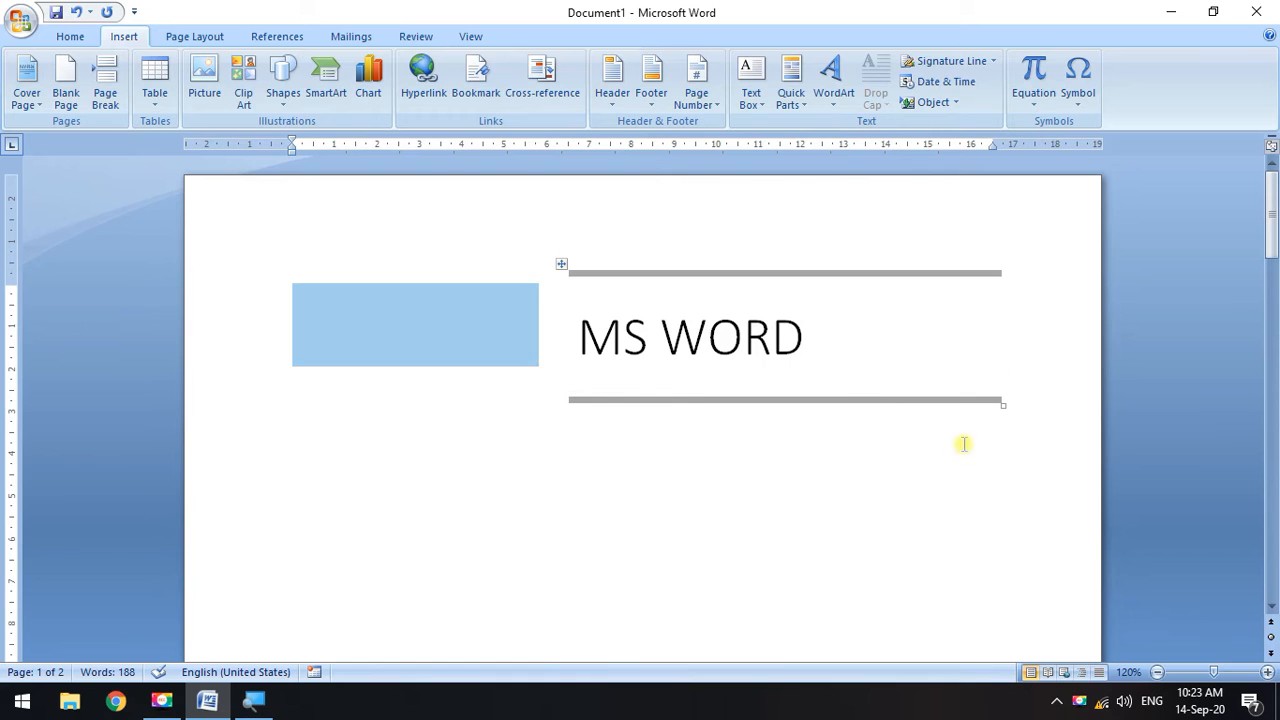
key("Delete")
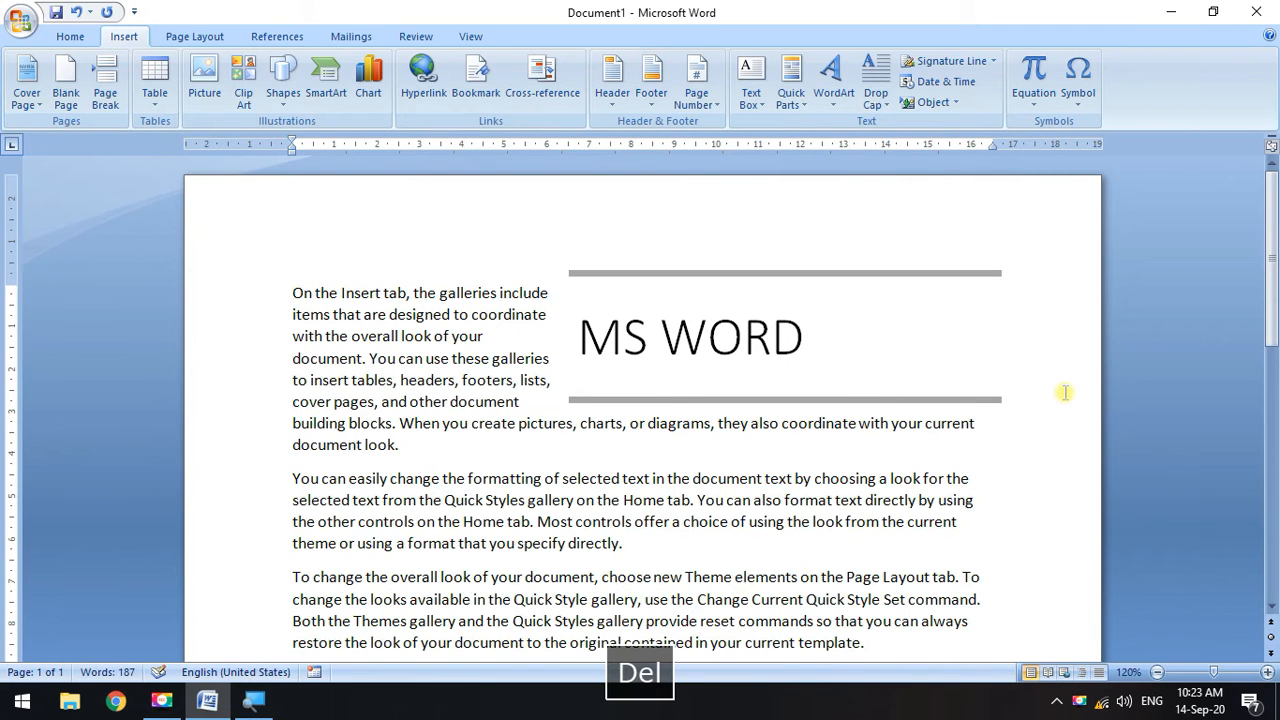
Delete the MS WORD title and the leftover table frame around it.
left_click(906, 274)
left_click(562, 266)
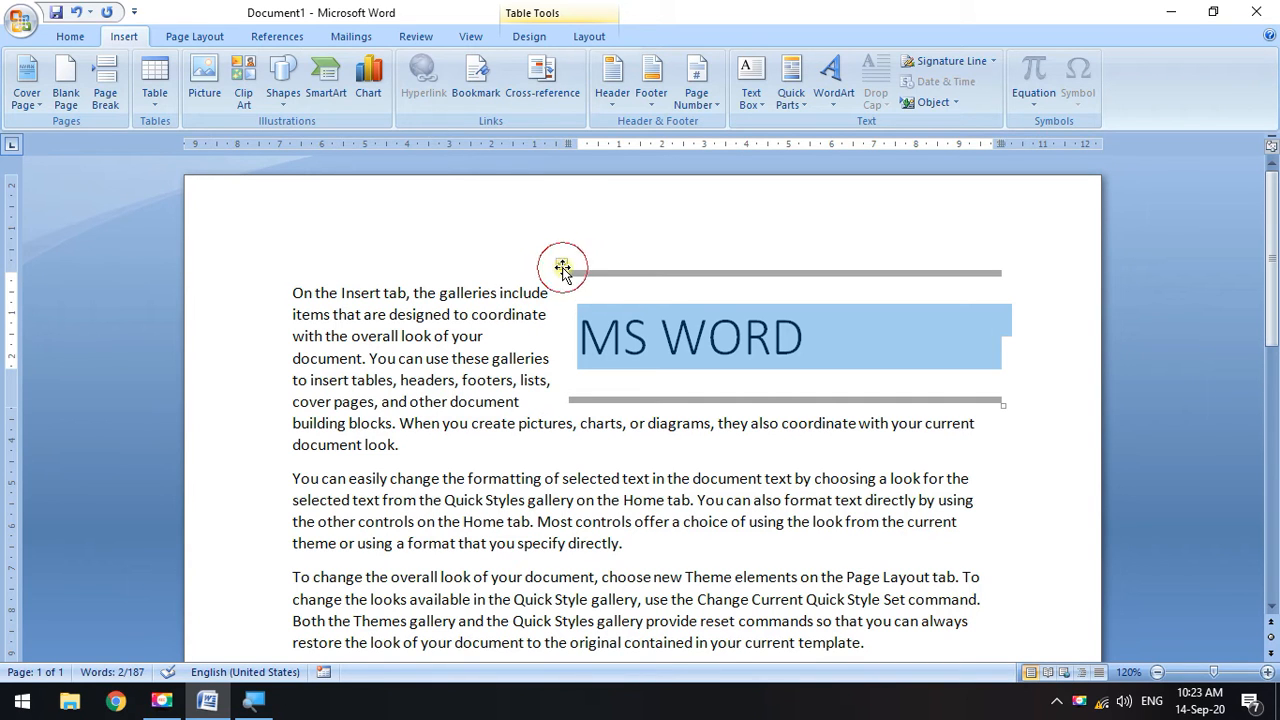
key("Delete")
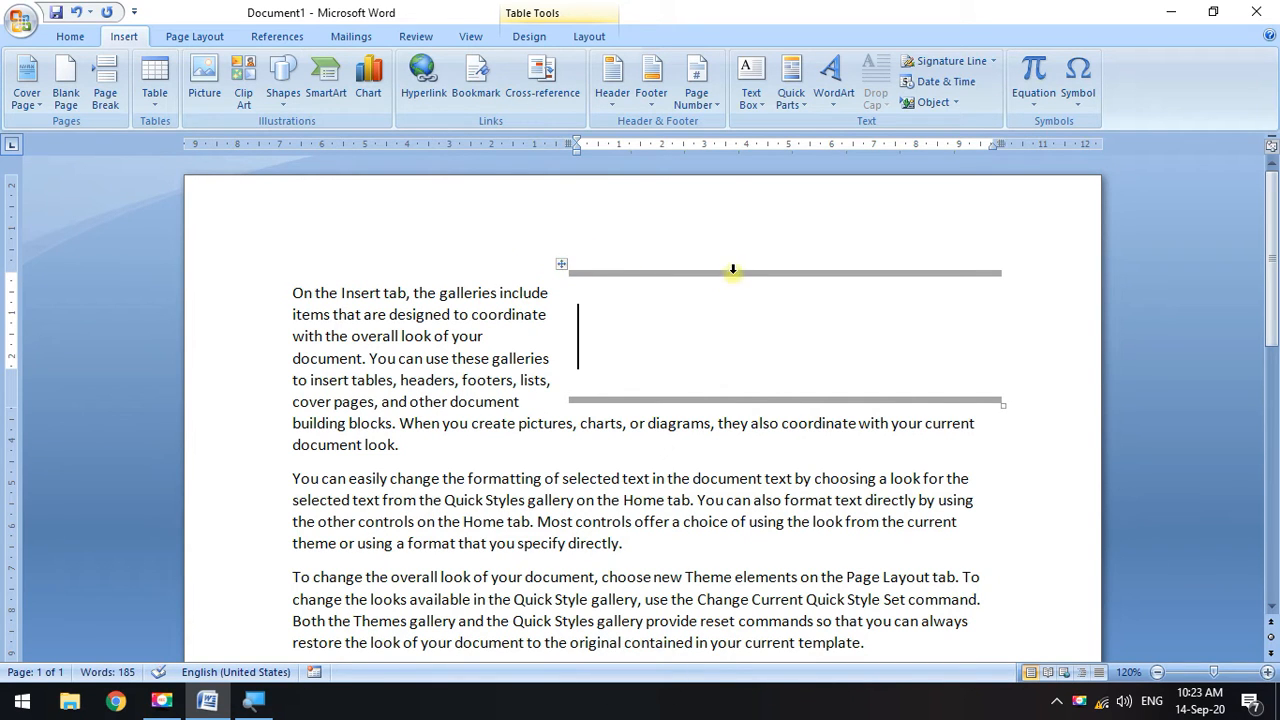
left_click(560, 265)
key("BackSpace")
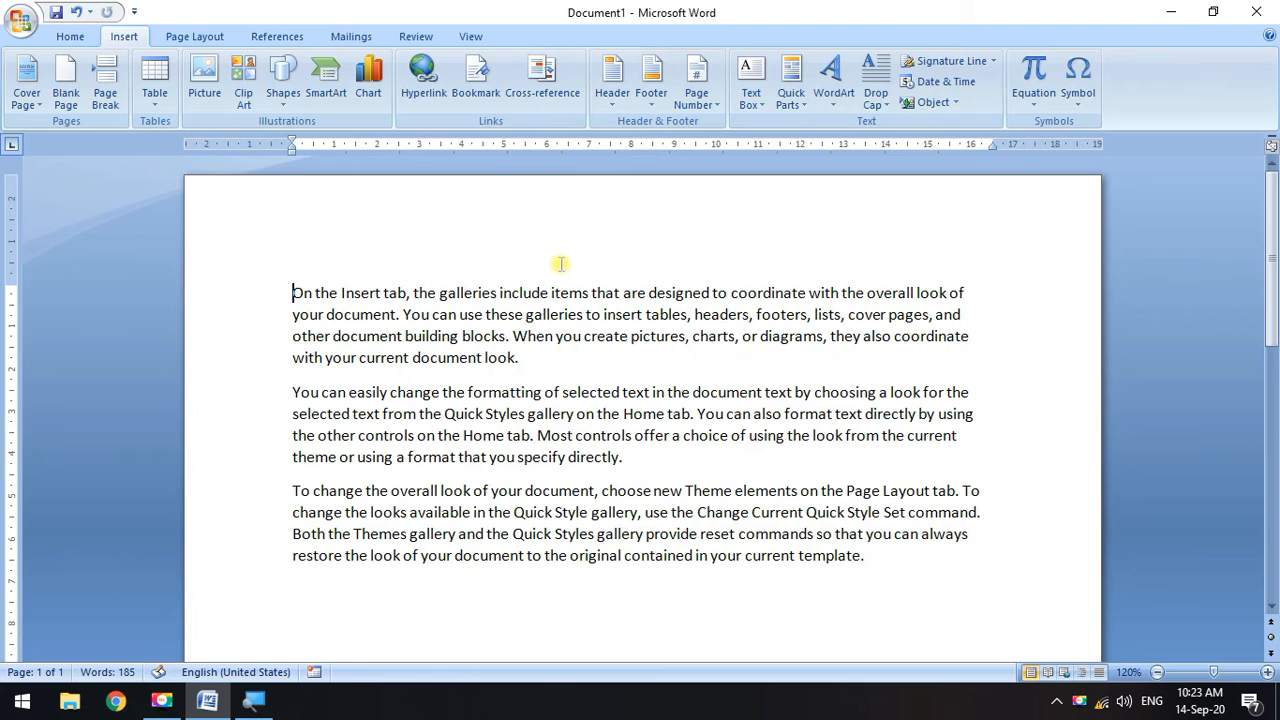
scroll(543, 440, "down", 2)
left_click(947, 428)
left_click(949, 477)
scroll(449, 457, "down", 1)
scroll(447, 455, "up", 3)
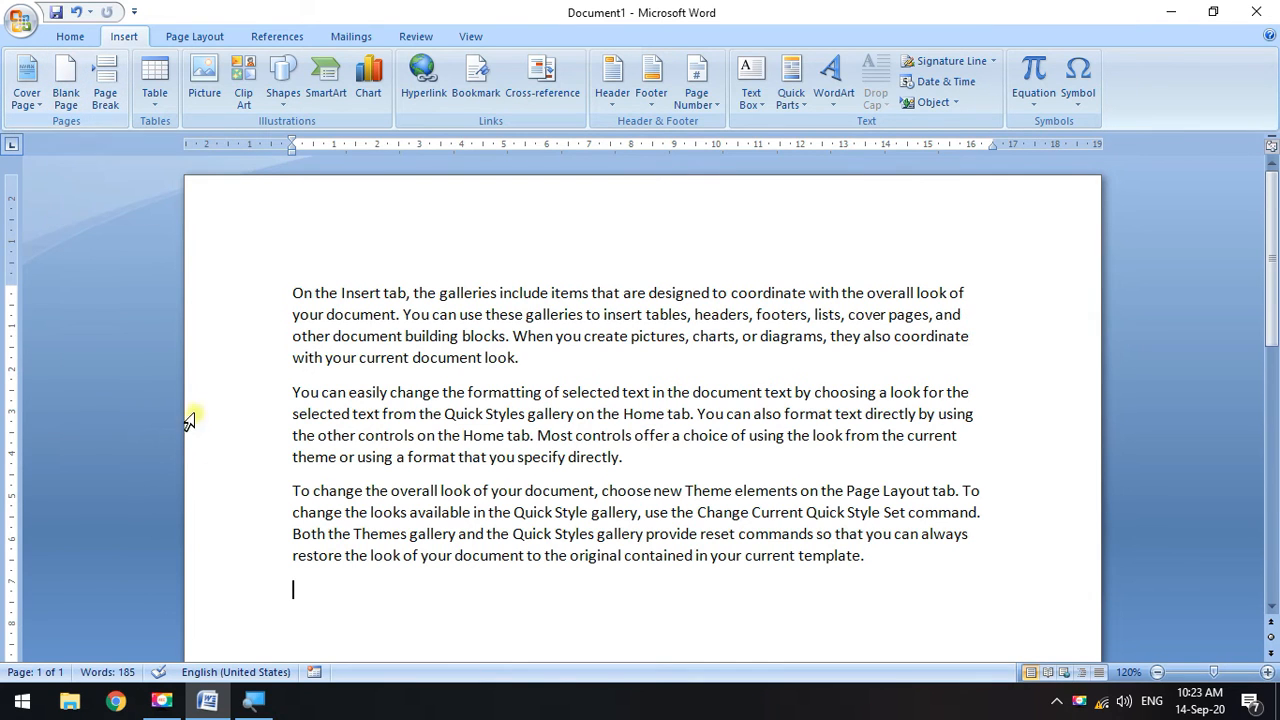
left_click_drag(291, 292, 914, 556)
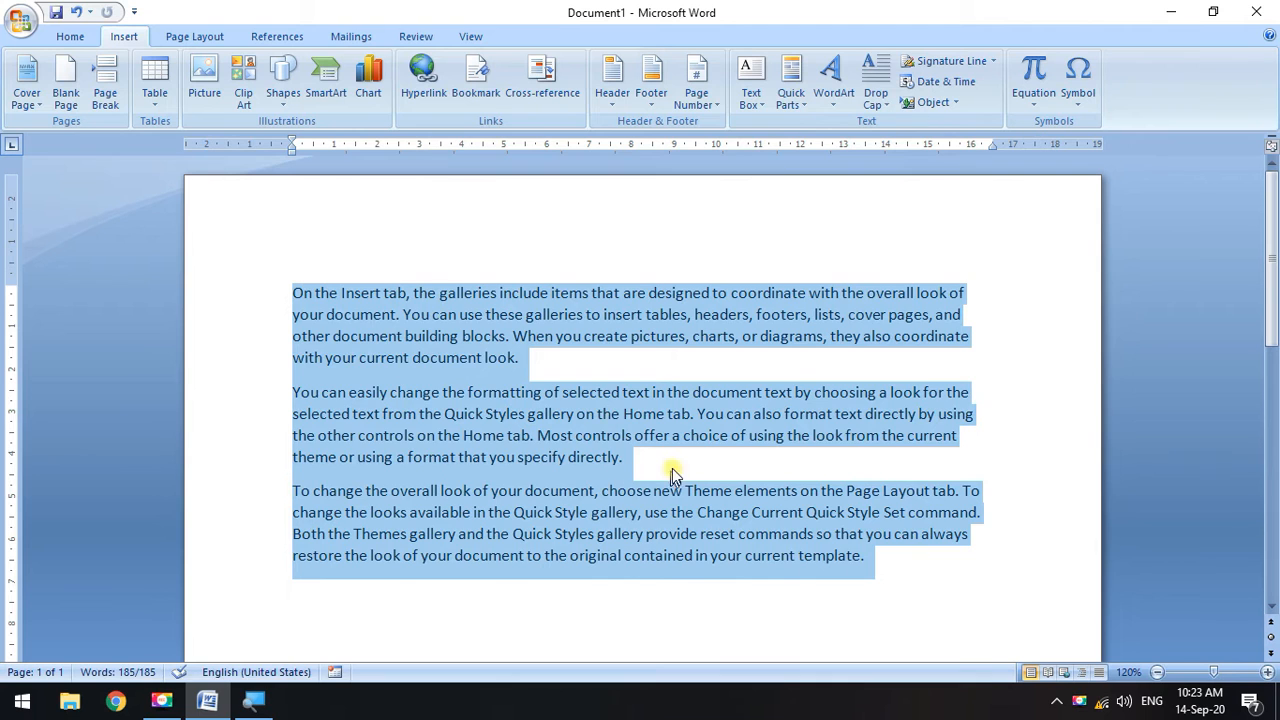
left_click(647, 459)
left_click_drag(286, 393, 864, 566)
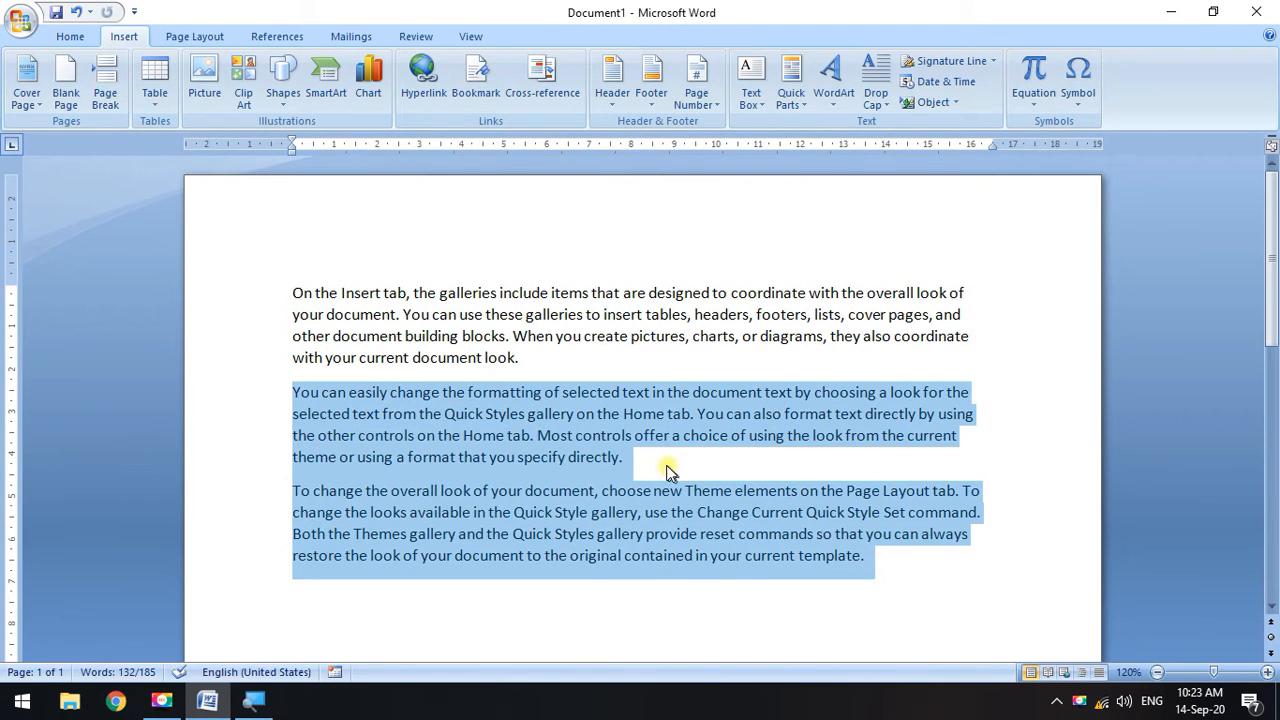
Add the test line KJDSBDKJBVDKJV below the second paragraph and erase it again.
left_click(667, 465)
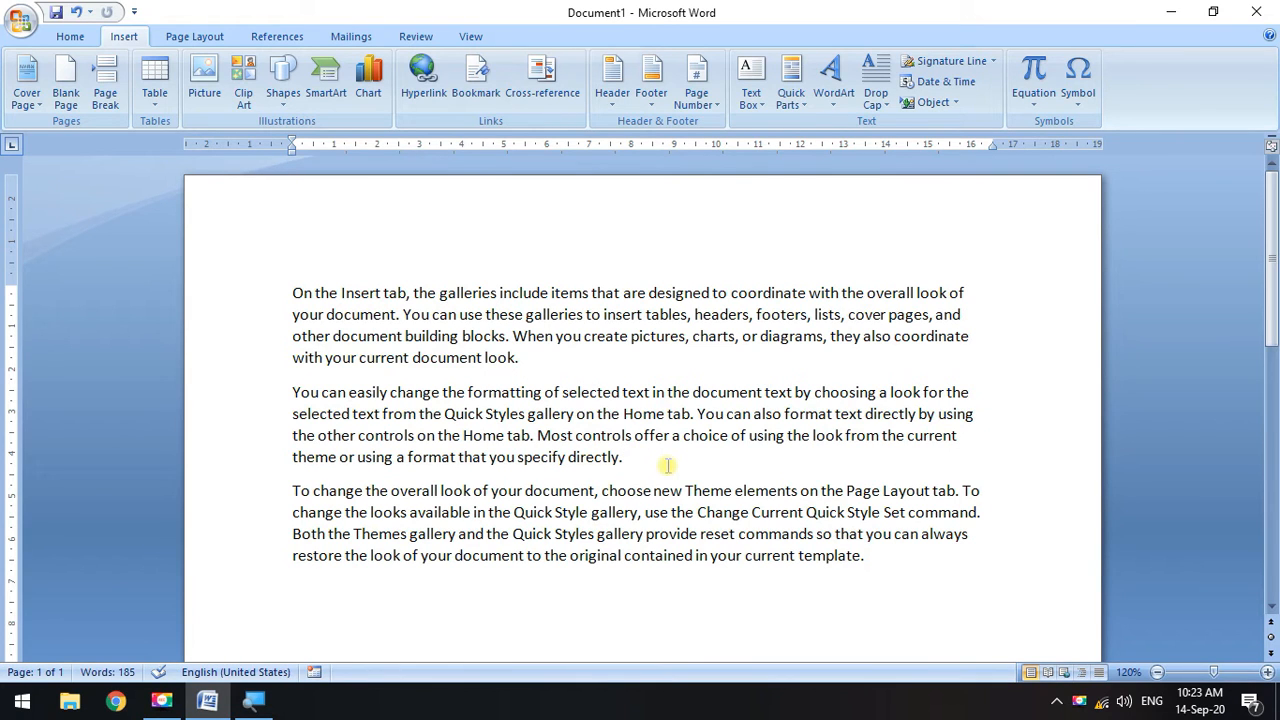
key("Return")
type("KJDSBDKJBVDKJV")
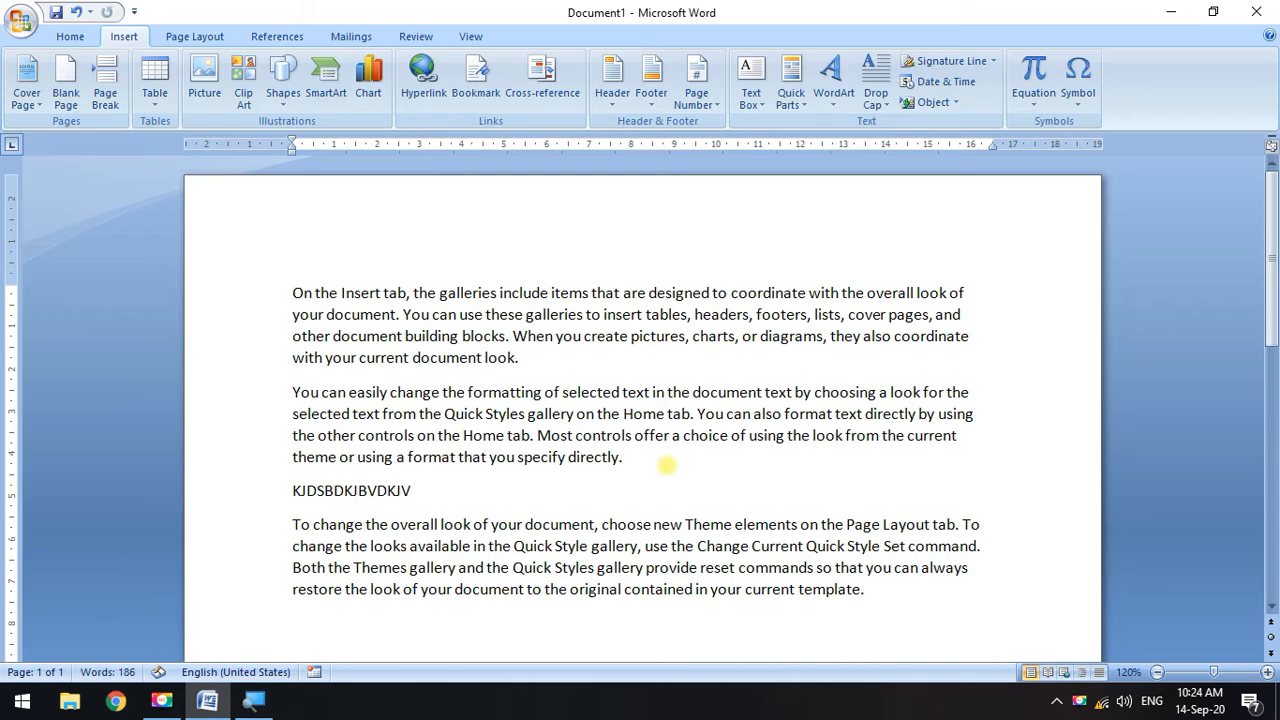
key("BackSpace")
key("BackSpace")
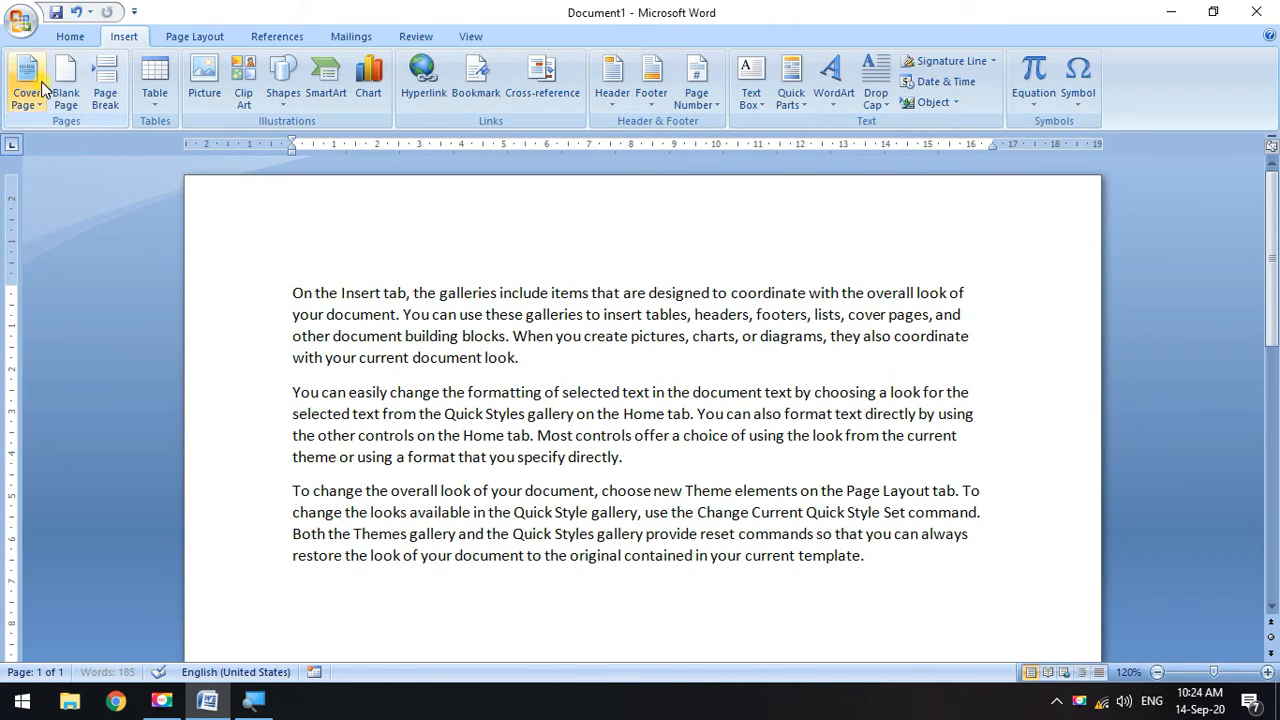
Insert a blank page directly after the second paragraph.
left_click(945, 538)
left_click_drag(290, 390, 701, 469)
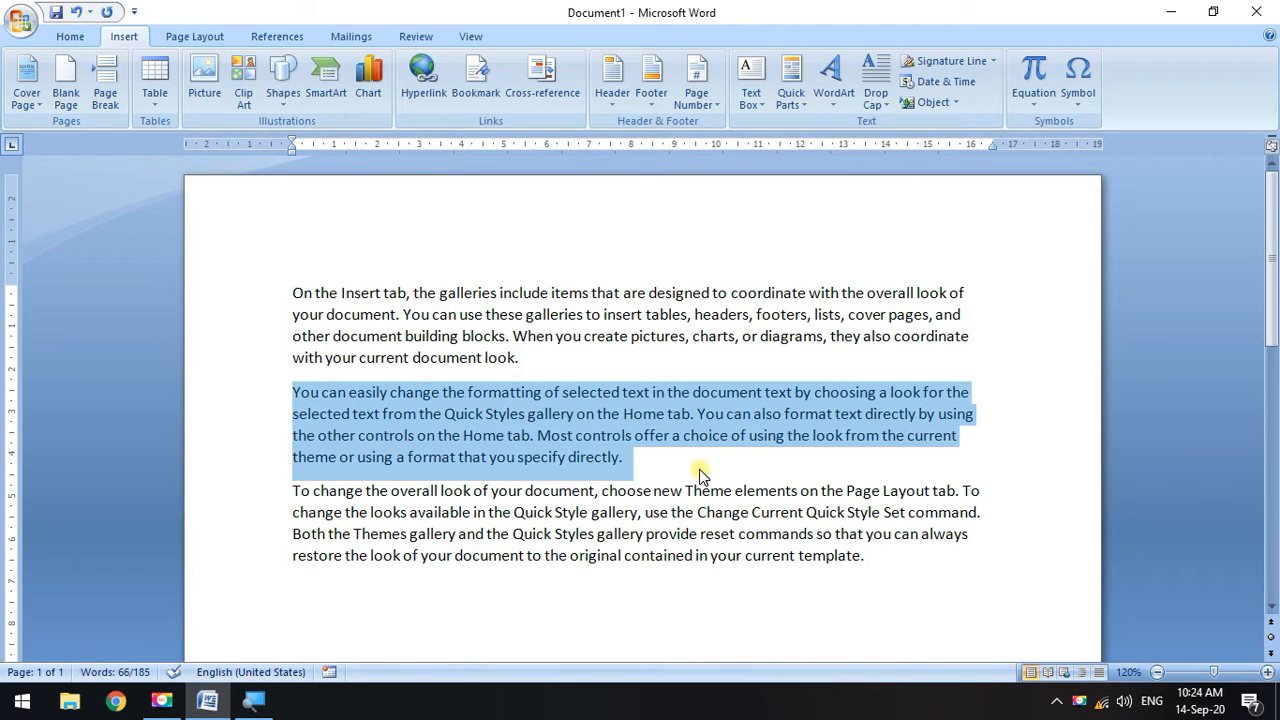
left_click(700, 469)
left_click_drag(636, 463, 300, 395)
left_click(680, 463)
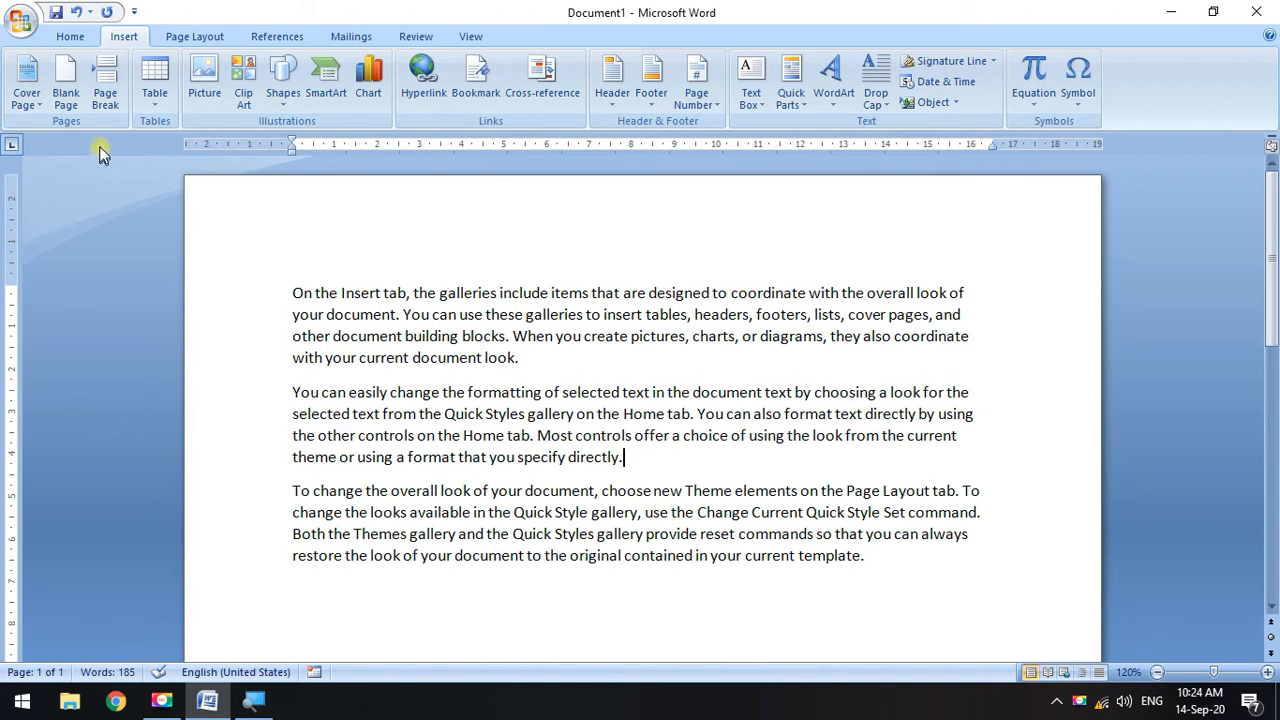
left_click(65, 80)
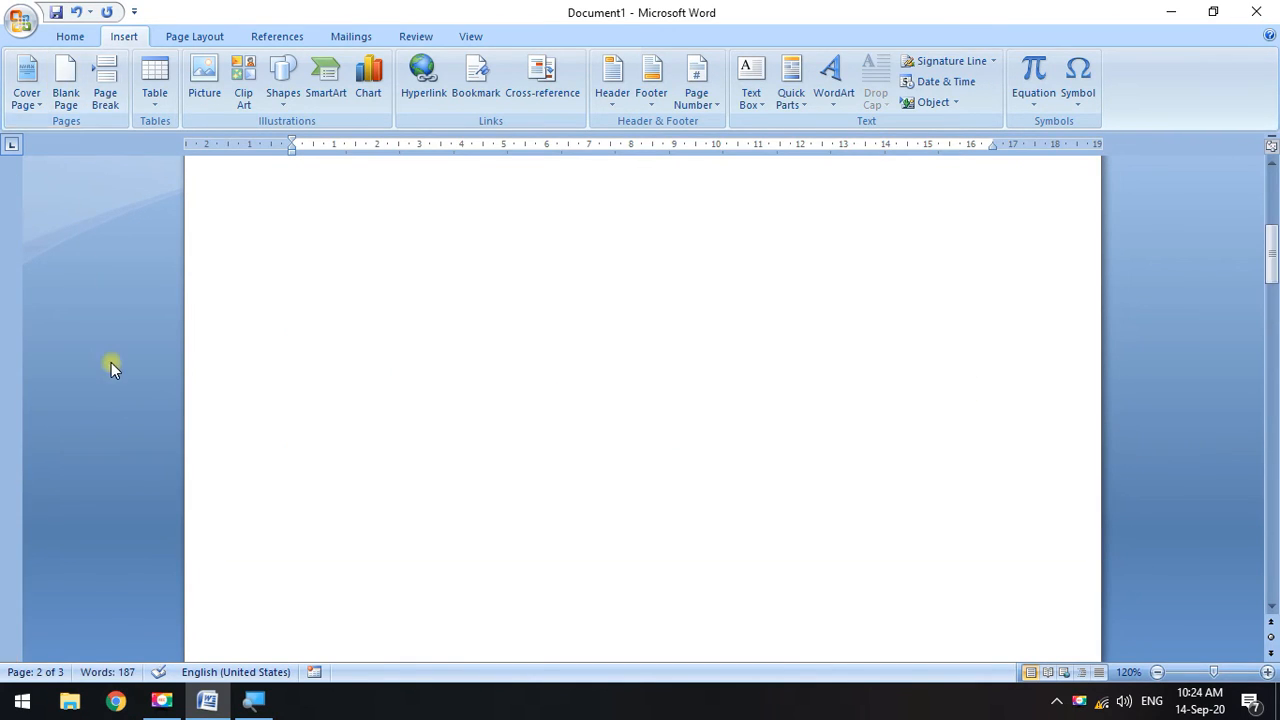
Examine the text before the inserted blank page, the blank page itself and the paragraph that follows it.
scroll(111, 368, "up", 10)
left_click_drag(648, 460, 243, 306)
scroll(394, 343, "down", 15)
scroll(386, 375, "down", 2)
left_click(351, 285)
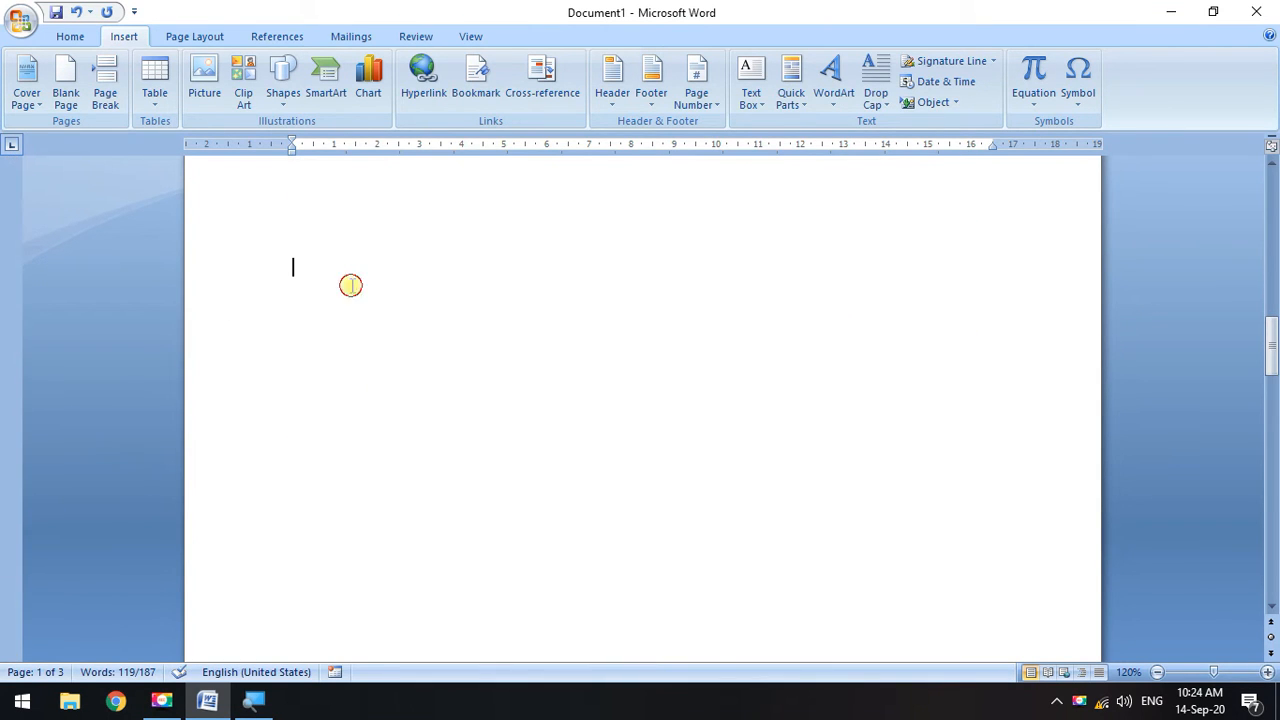
scroll(670, 410, "down", 14)
scroll(665, 438, "down", 4)
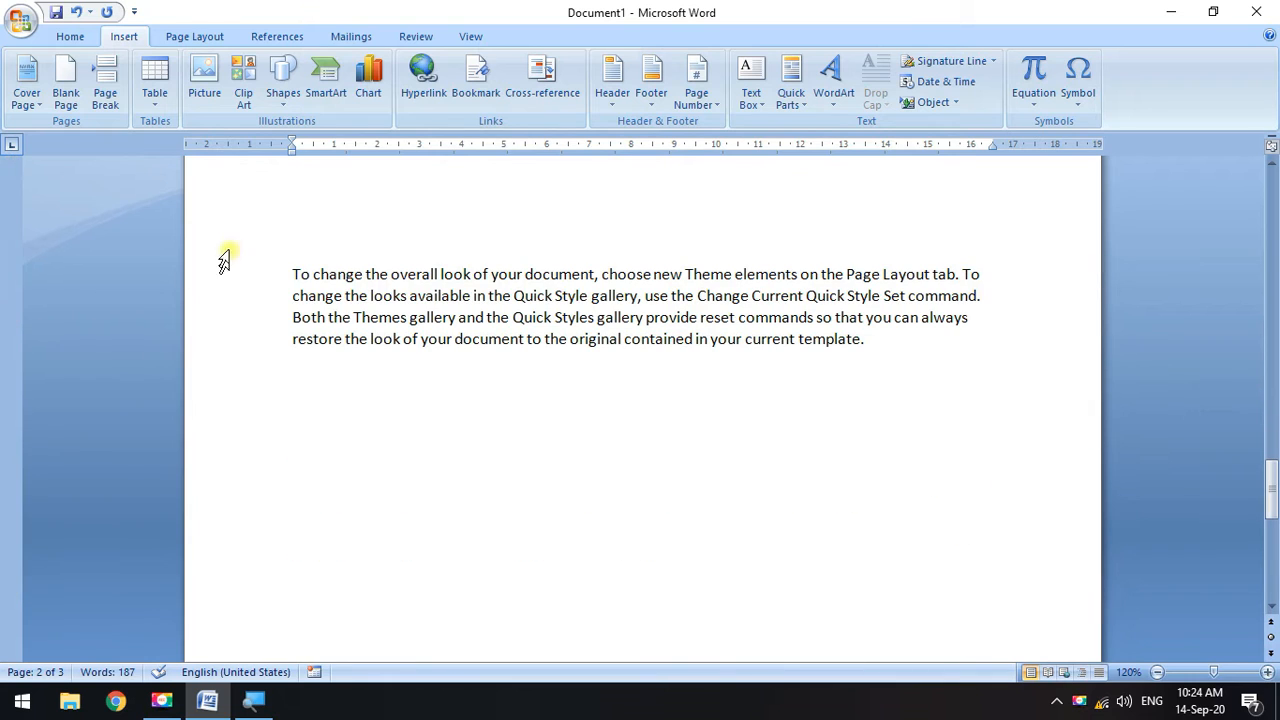
left_click(289, 274)
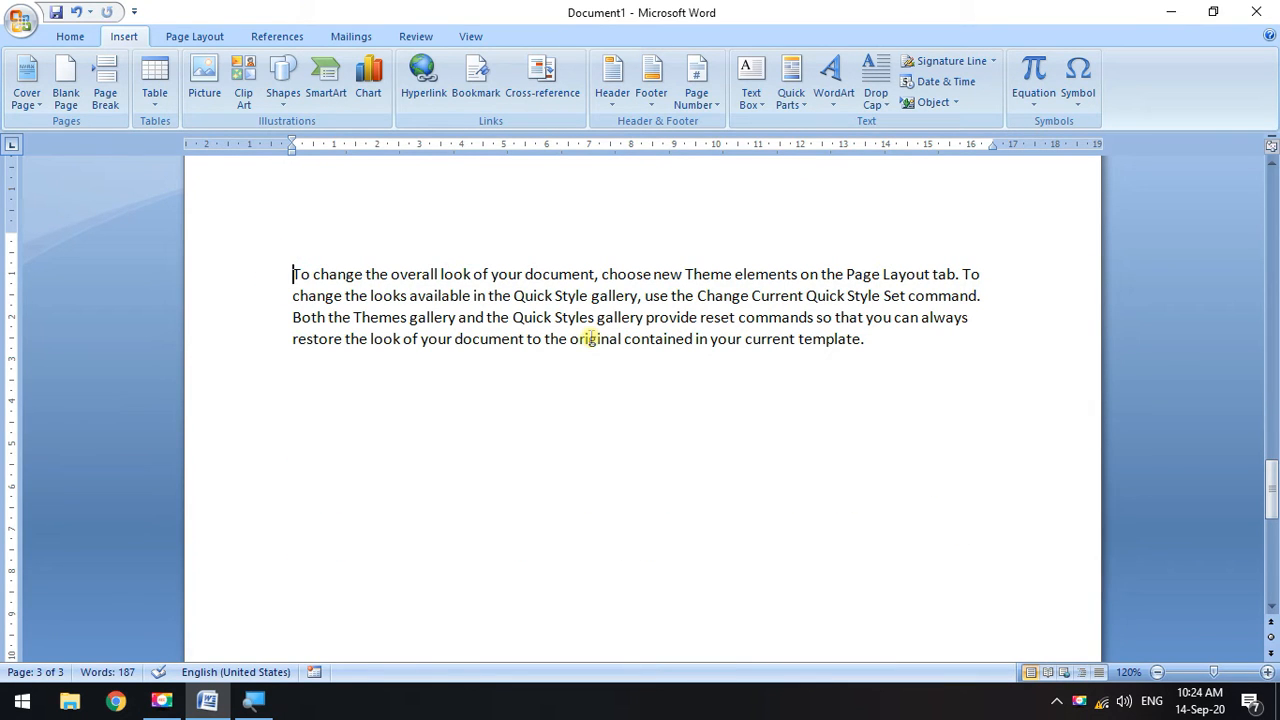
left_click(928, 377)
Undo the blank page insertion.
scroll(928, 398, "up", 9)
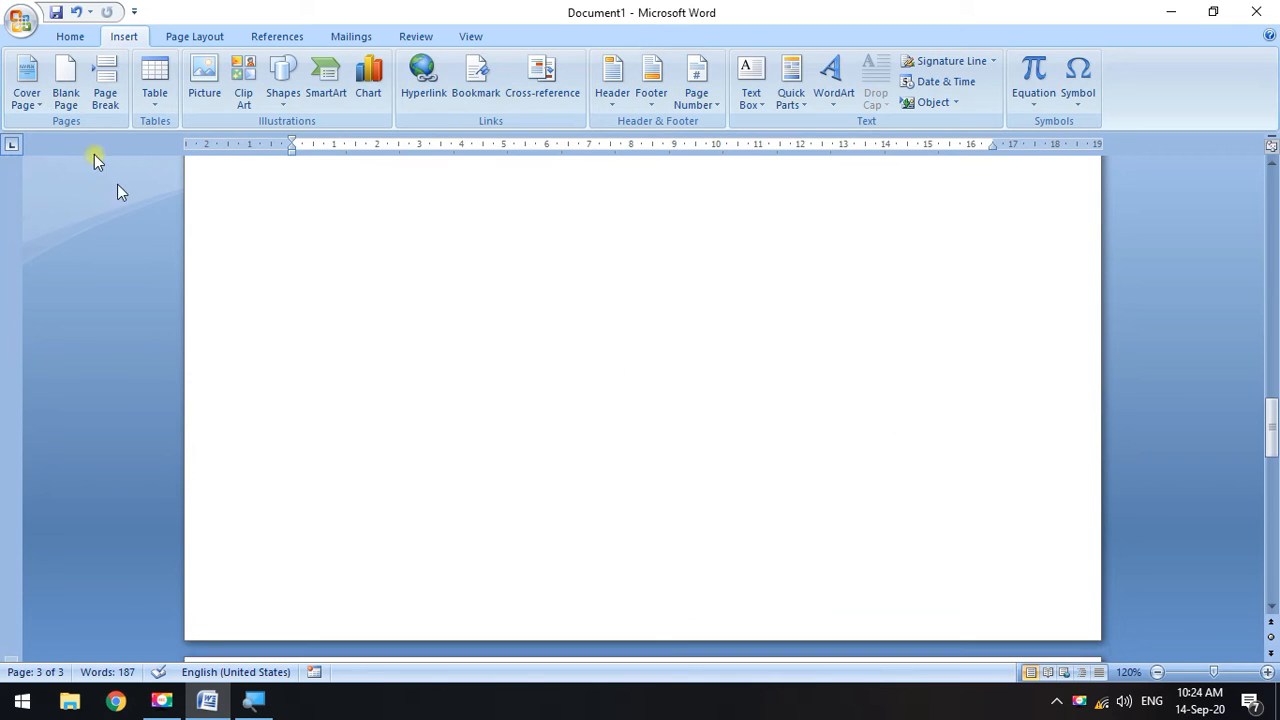
left_click(76, 16)
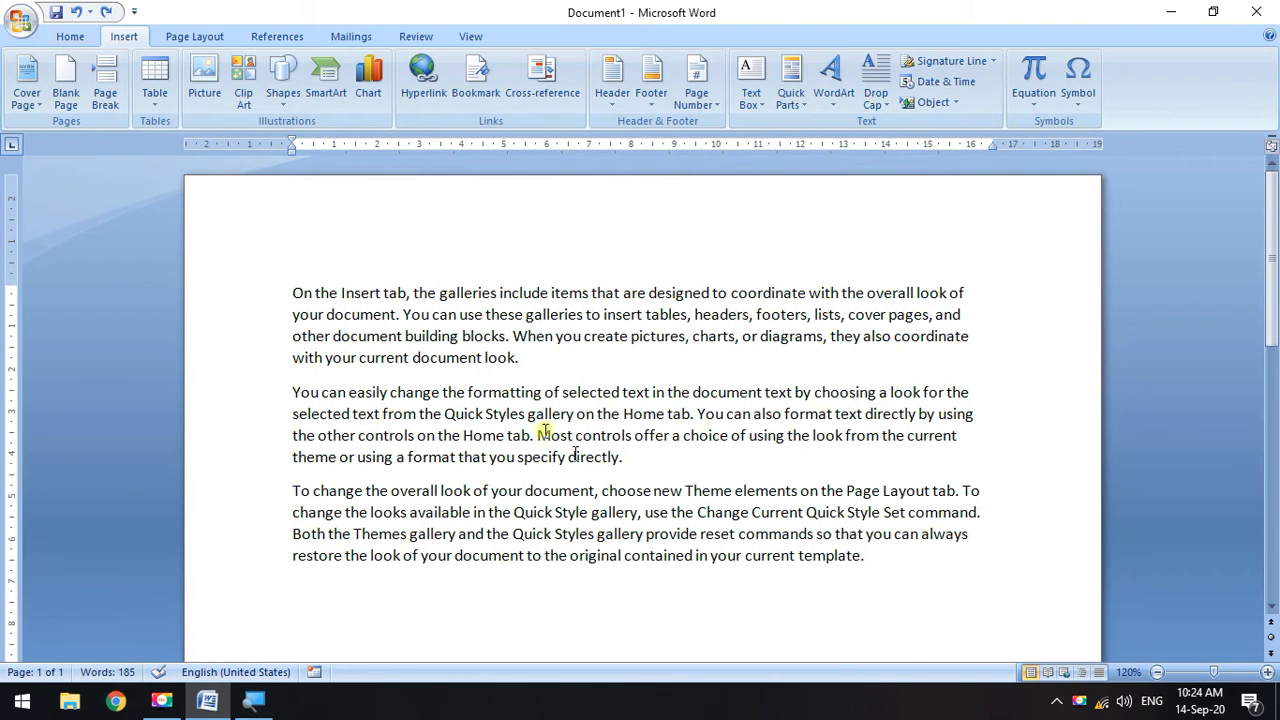
Insert a blank page before the second paragraph and undo the insertion.
left_click(66, 80)
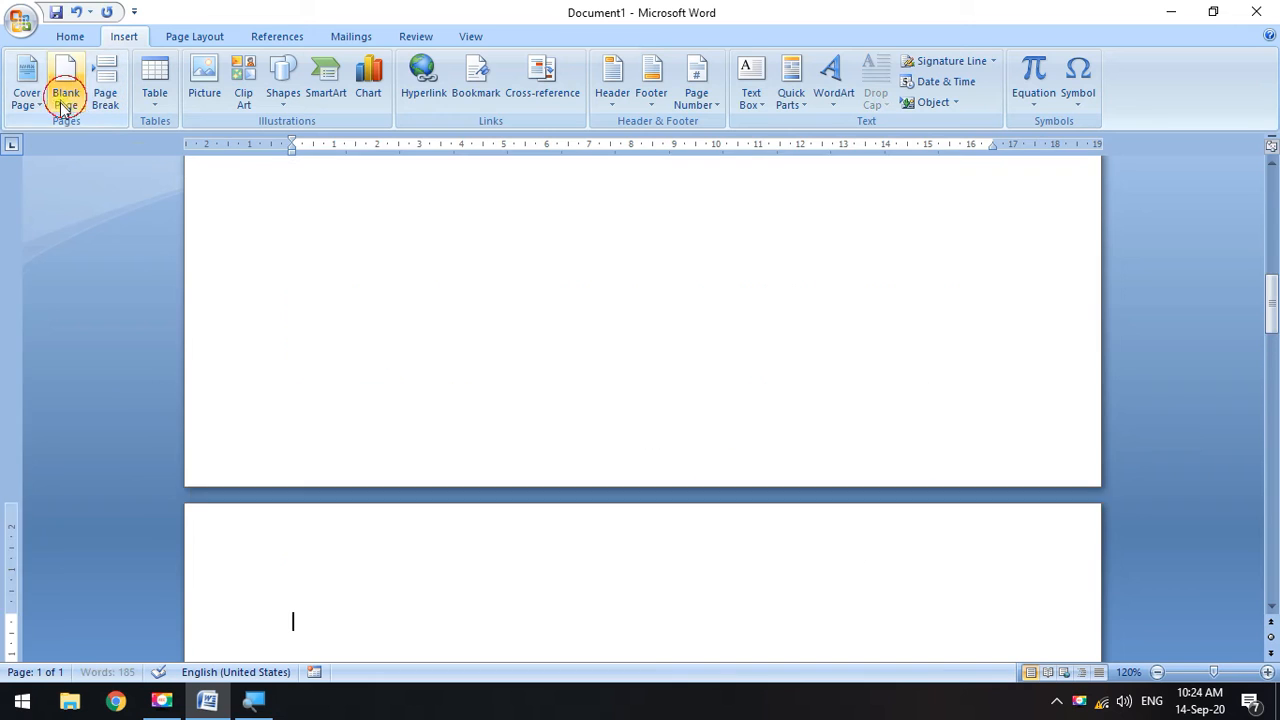
scroll(486, 457, "down", 10)
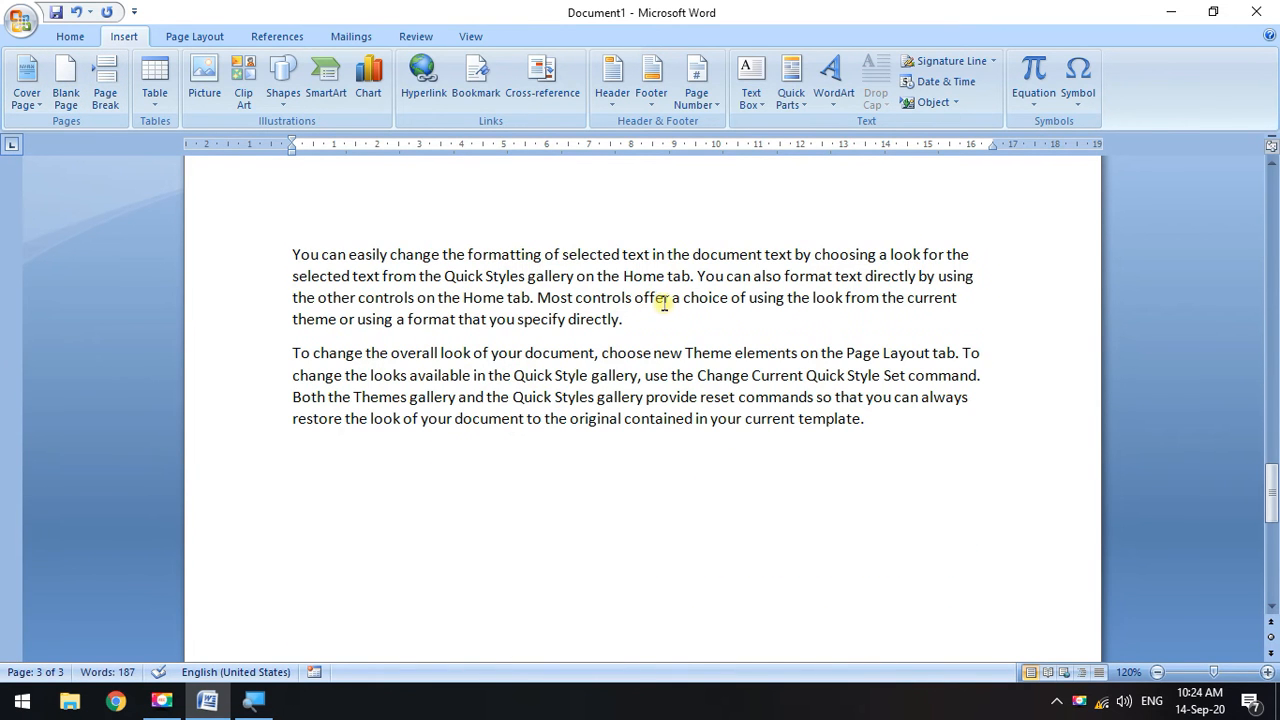
left_click(78, 13)
Select the whole second paragraph and insert a blank page before it.
left_click_drag(644, 468, 568, 470)
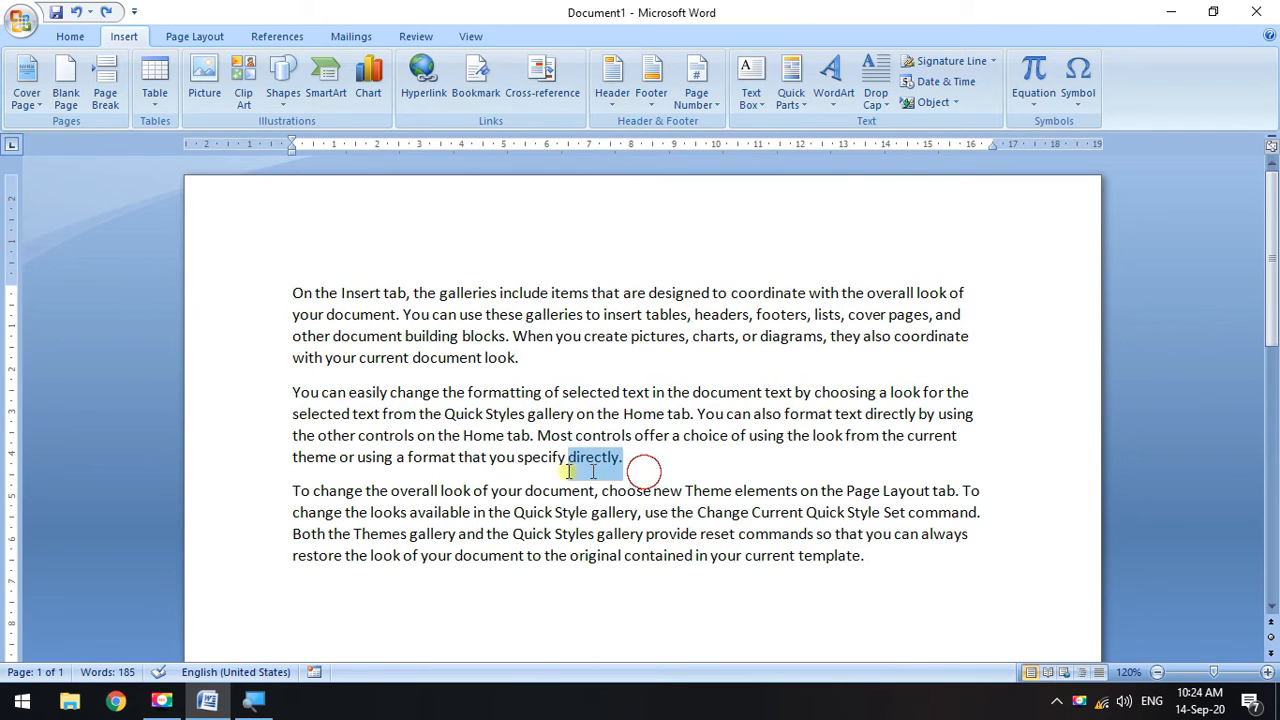
double_click(271, 400)
left_click(65, 88)
Examine the first paragraph's page, the inserted blank page and the page with the two paragraphs after it.
scroll(443, 404, "up", 8)
scroll(498, 358, "down", 10)
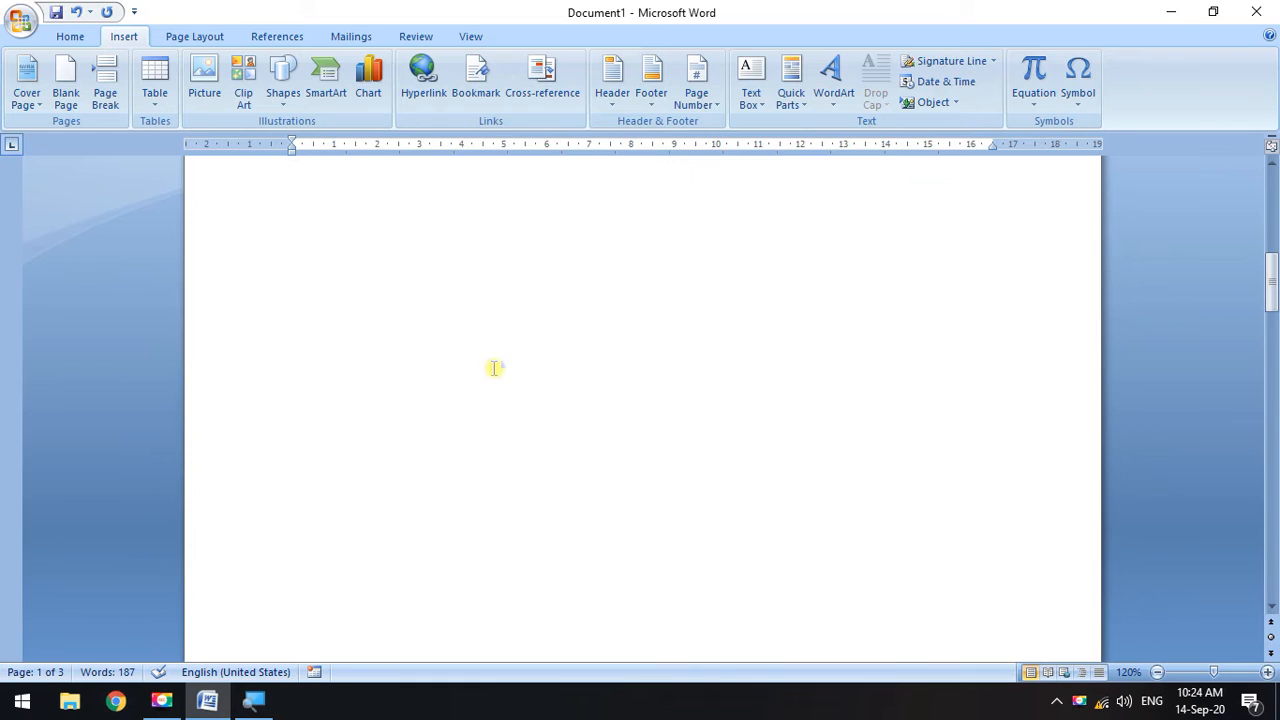
scroll(495, 368, "down", 5)
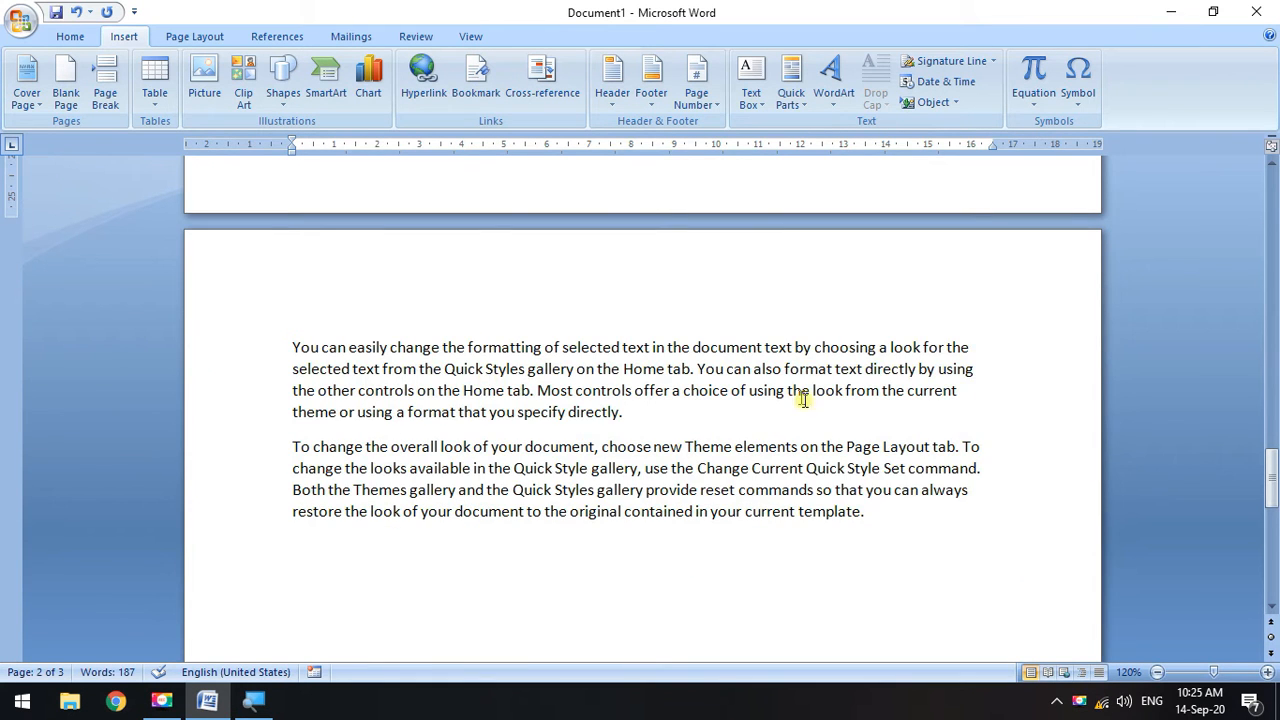
scroll(717, 421, "down", 2)
scroll(310, 345, "up", 20)
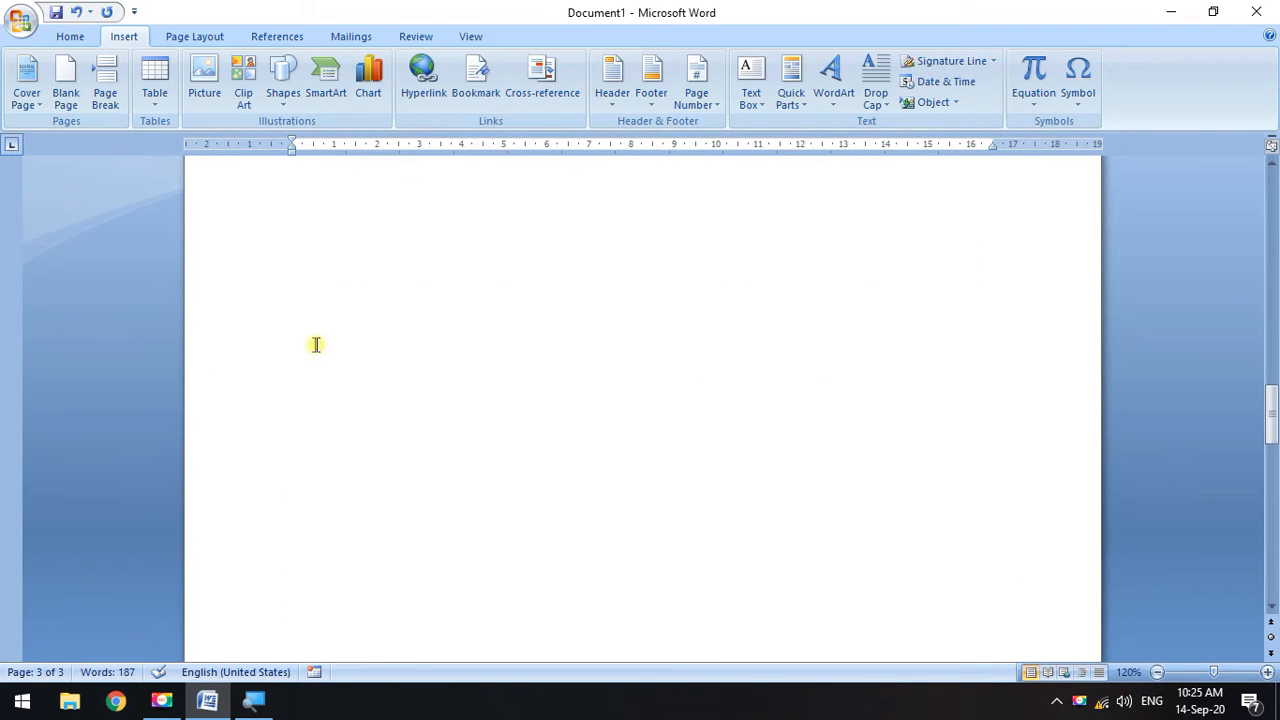
scroll(390, 355, "up", 5)
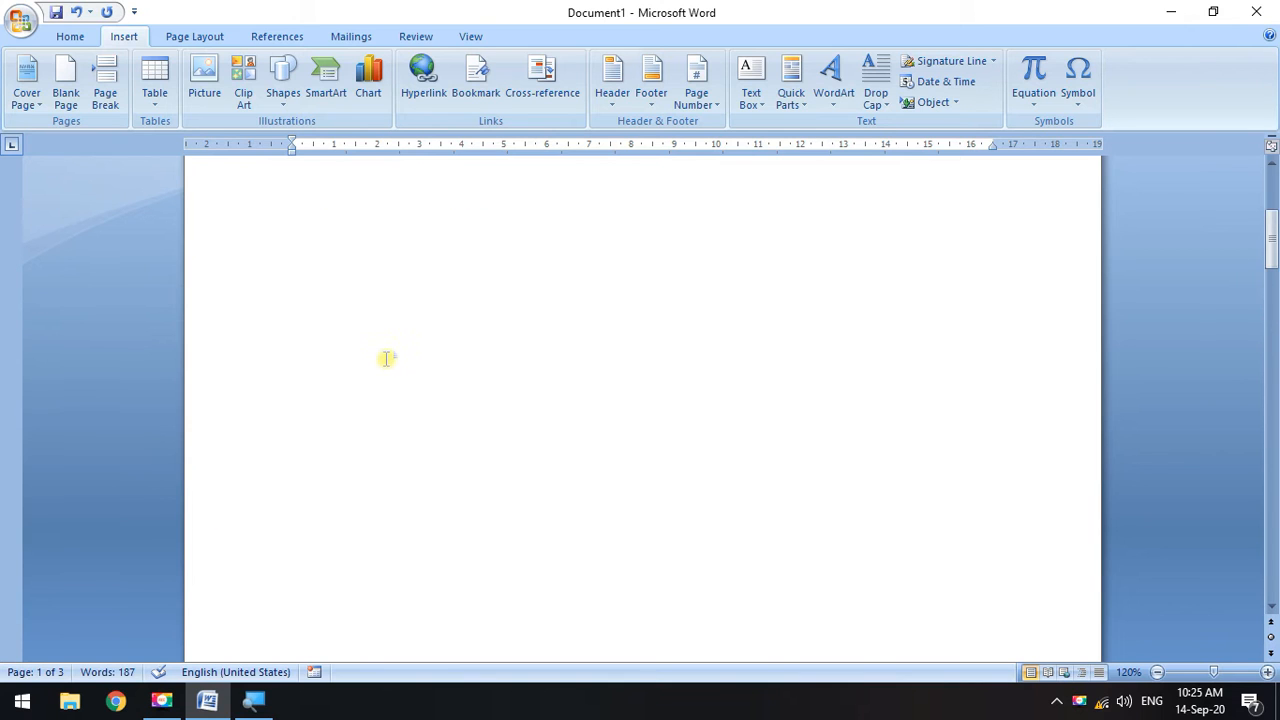
scroll(221, 302, "down", 1)
scroll(221, 302, "up", 1)
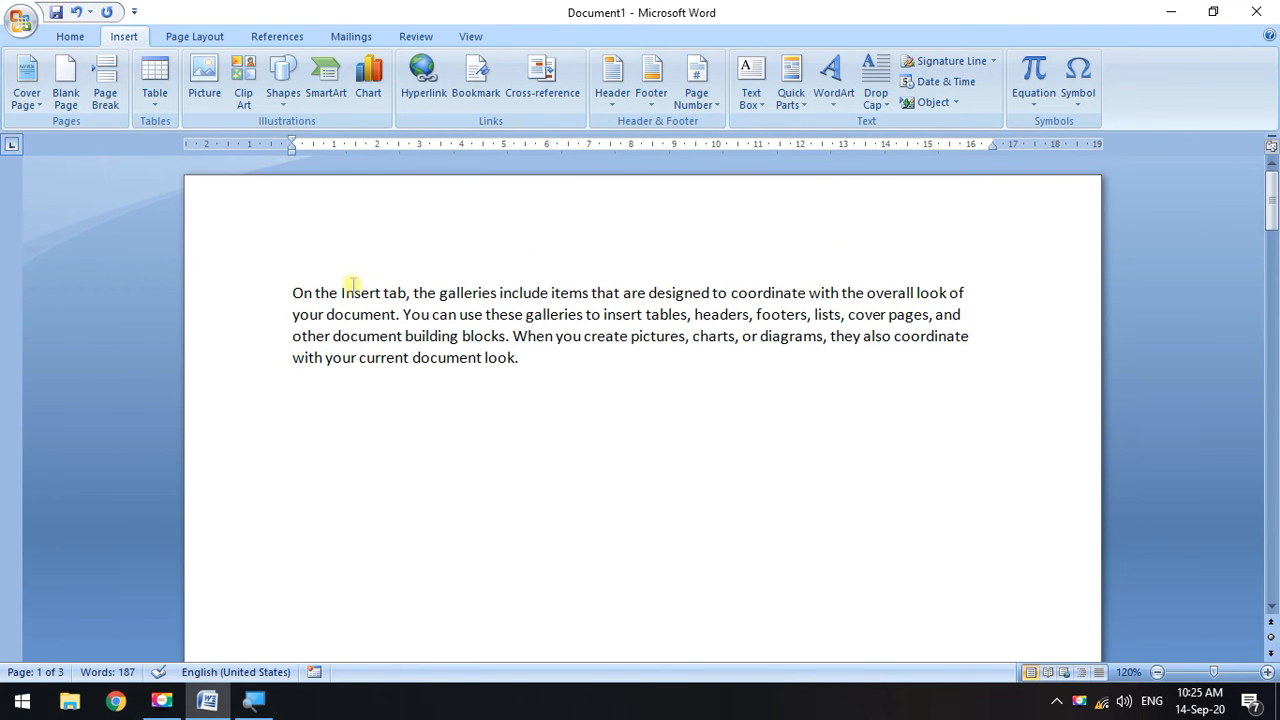
Undo the blank page before the second paragraph and clear the paragraph's selection.
left_click(75, 12)
scroll(634, 420, "down", 3)
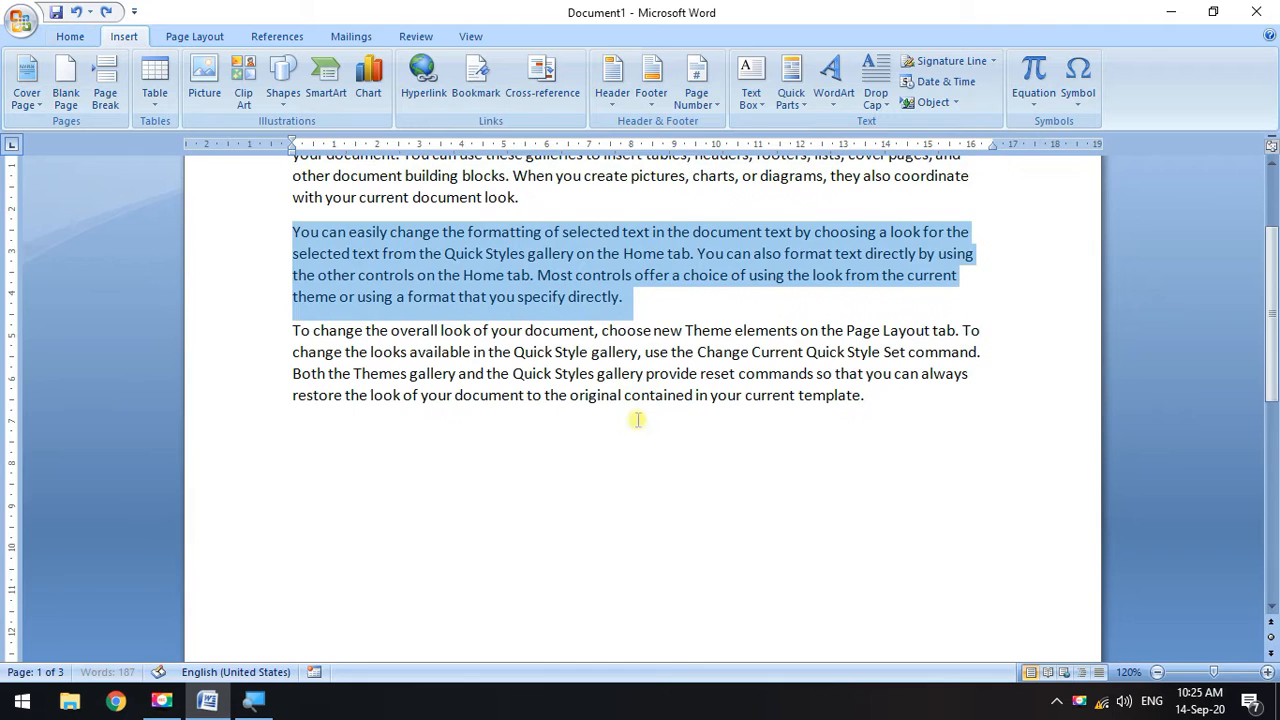
left_click(636, 312)
scroll(670, 315, "up", 1)
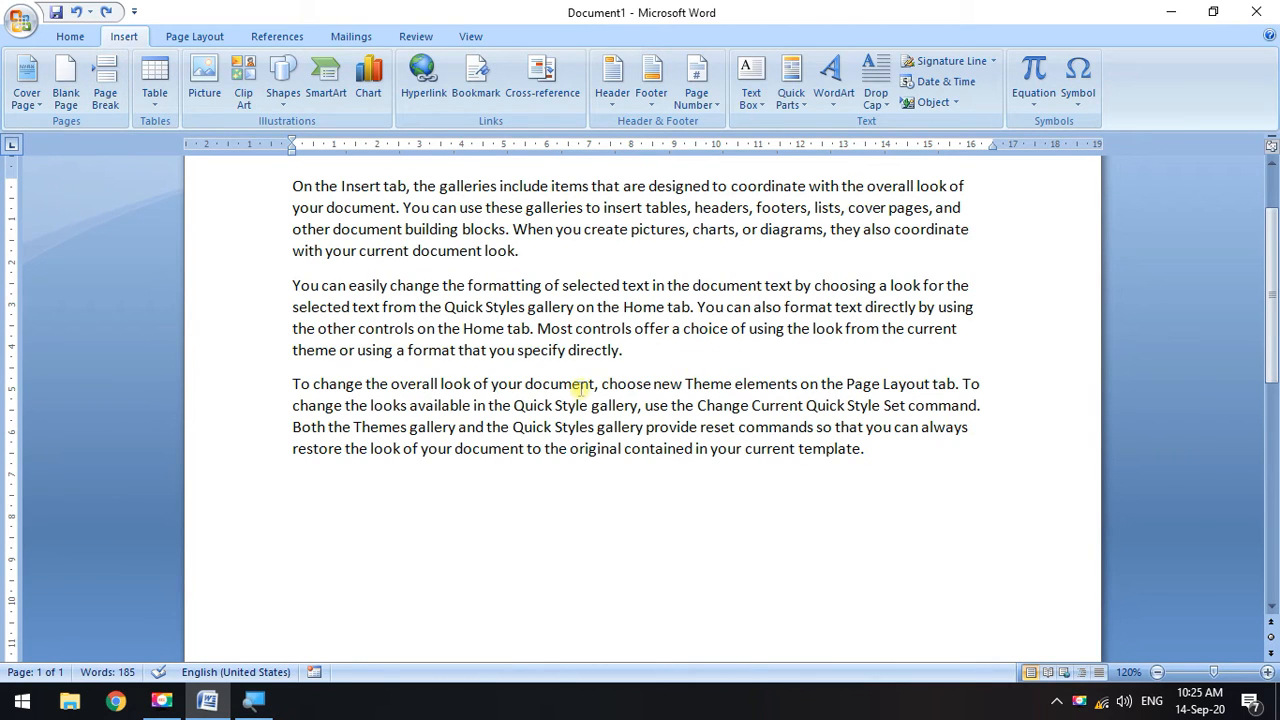
Push the third paragraph onto the second page by adding empty lines in front of it.
left_click_drag(286, 384, 994, 490)
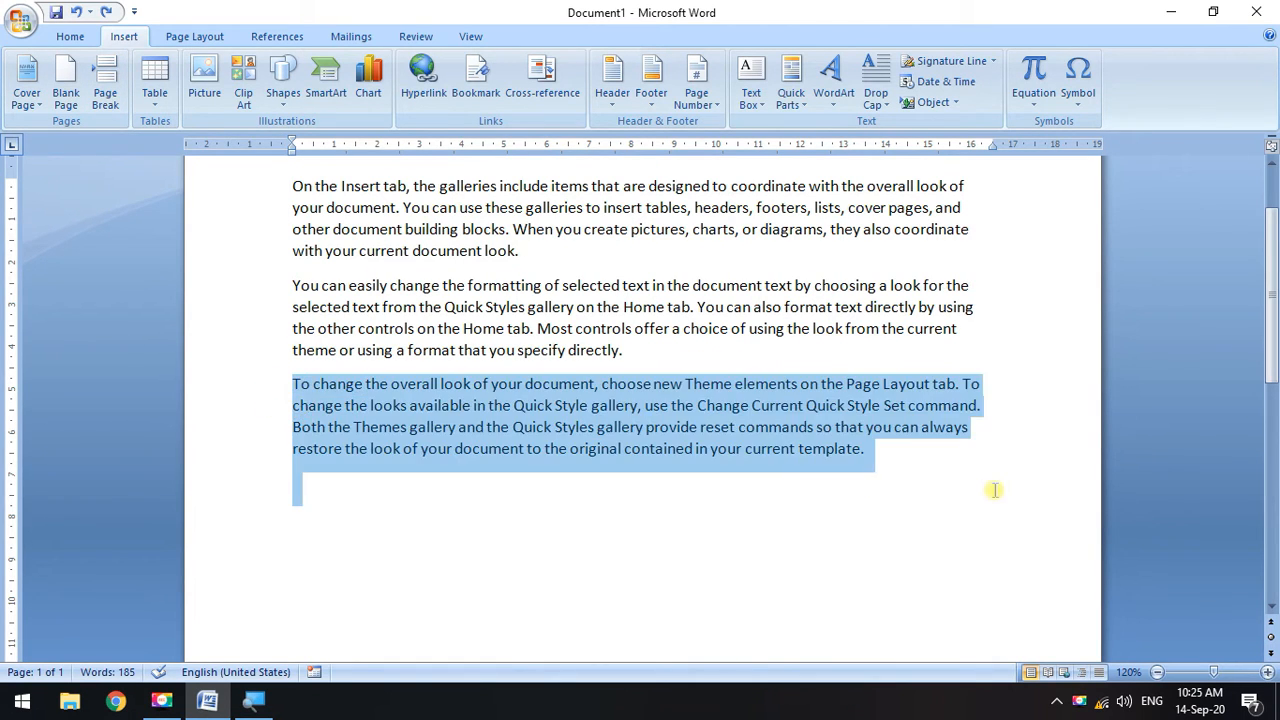
left_click(994, 490)
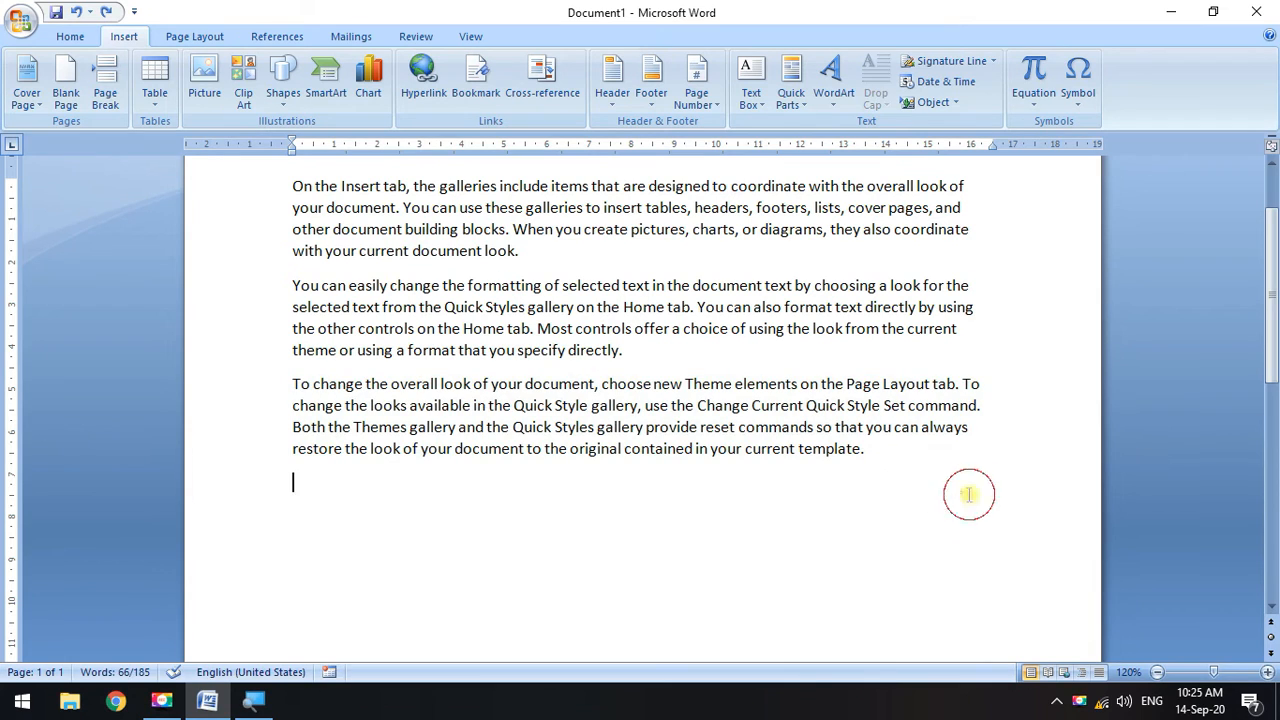
left_click(290, 384)
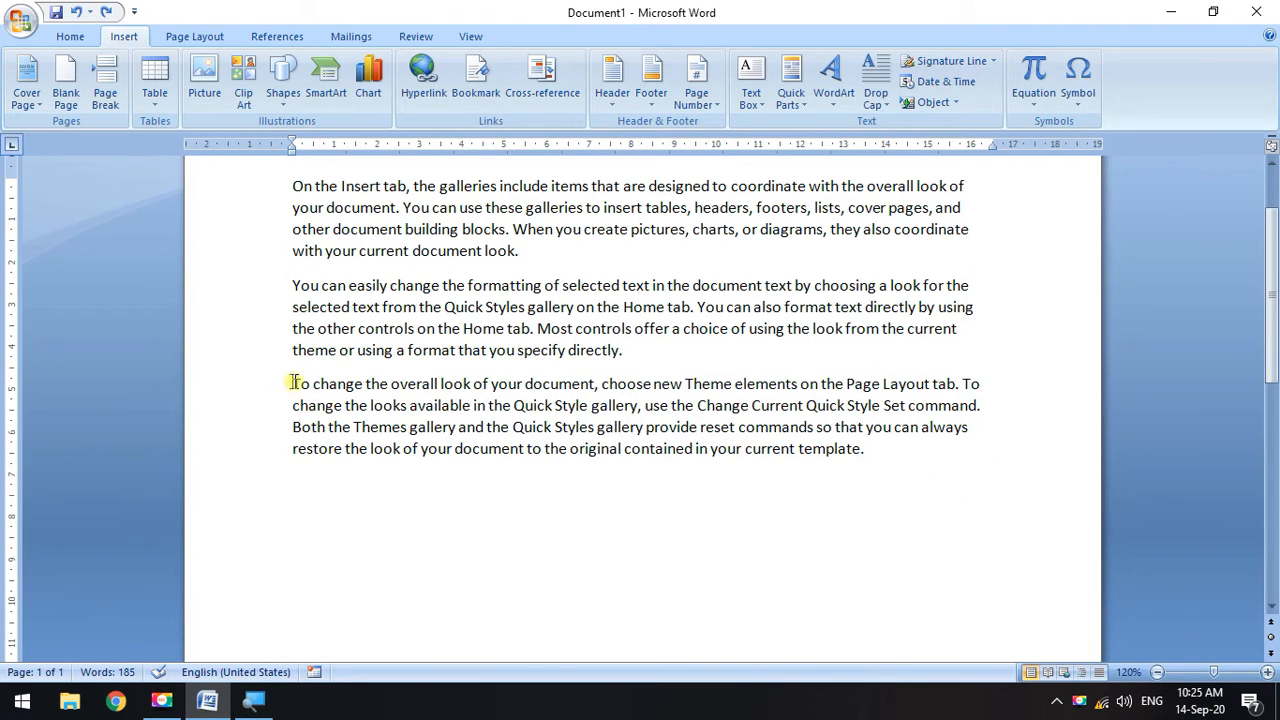
key("Return")
key("Return")
key("Return")
key("Return")
key("Return")
key("Return")
key("Return")
key("Return")
key("Return")
key("Return")
key("Return")
key("Return")
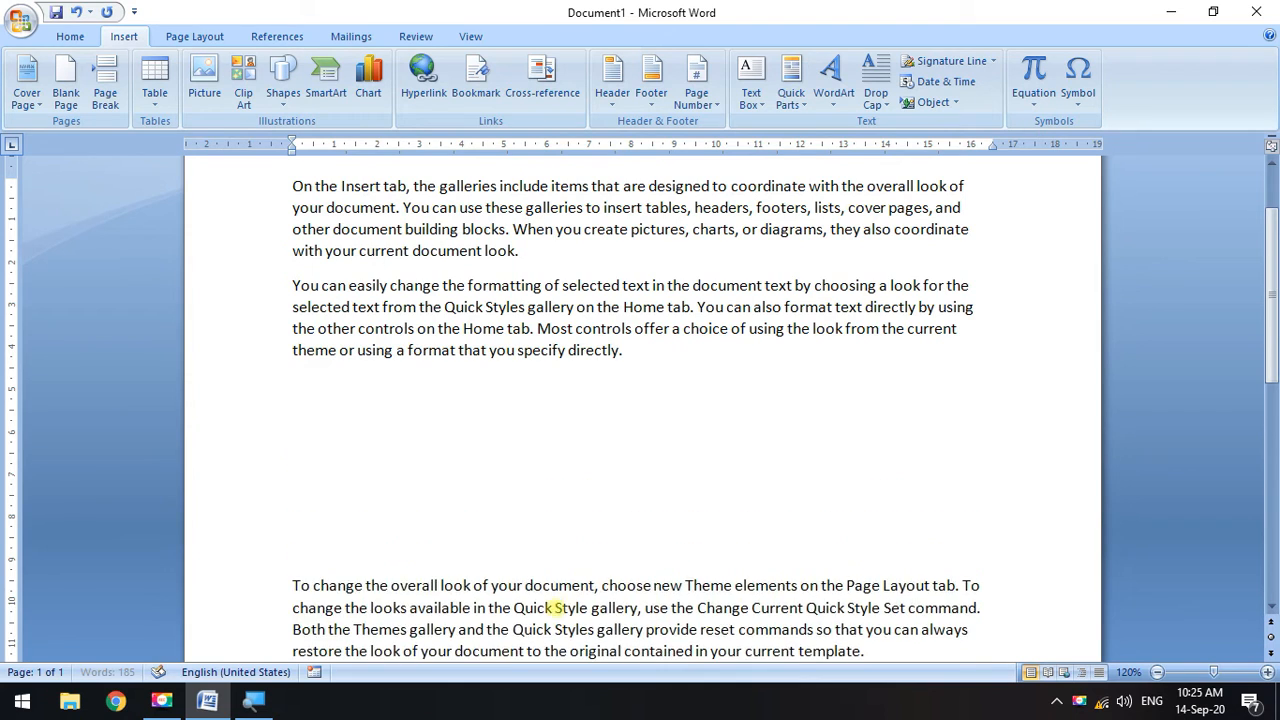
key("Return")
key("Return")
key("Return")
key("Return")
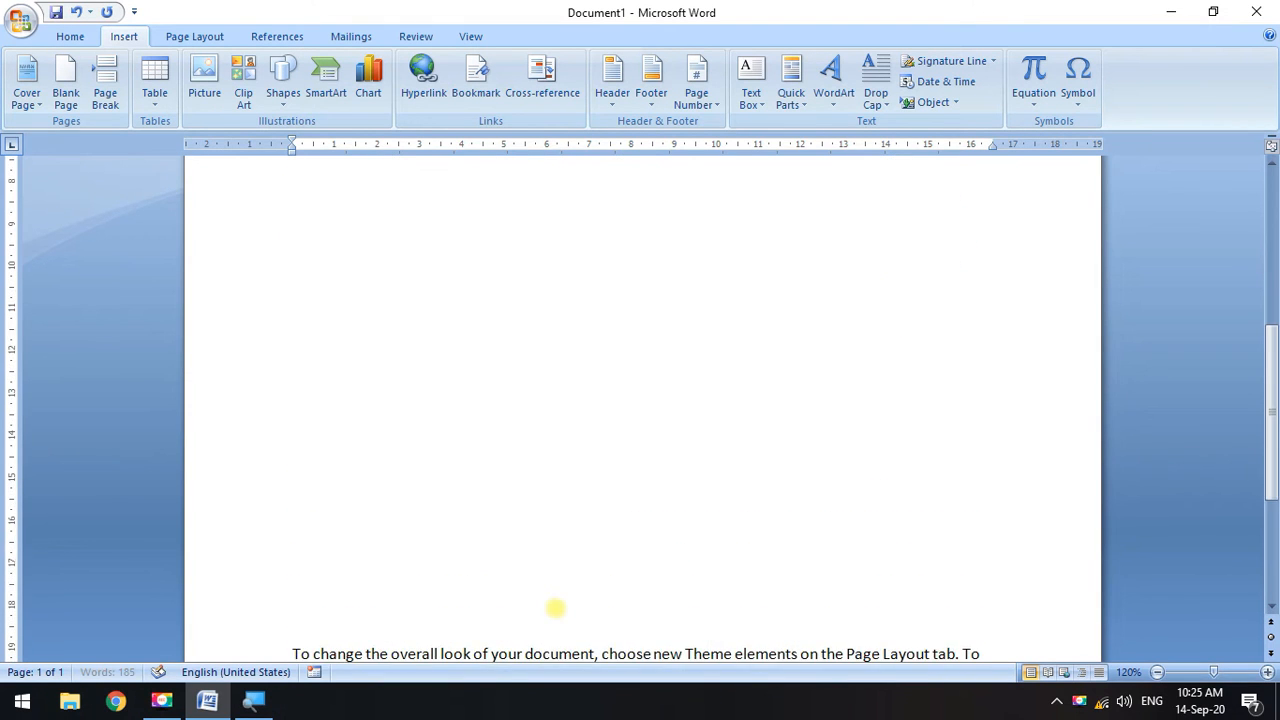
key("Return")
key("Return")
key("Return")
key("Return")
key("Return")
key("Return")
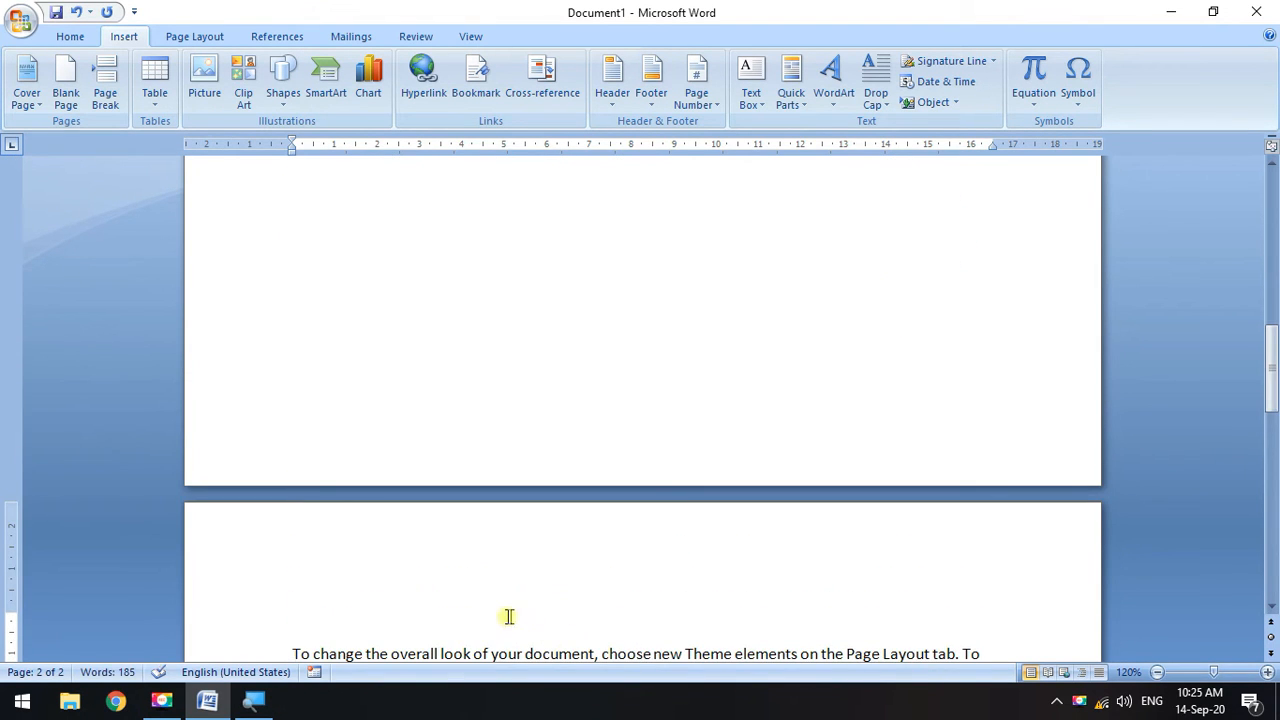
Check the gap after the second paragraph and undo the empty lines before the third paragraph.
scroll(397, 309, "up", 5)
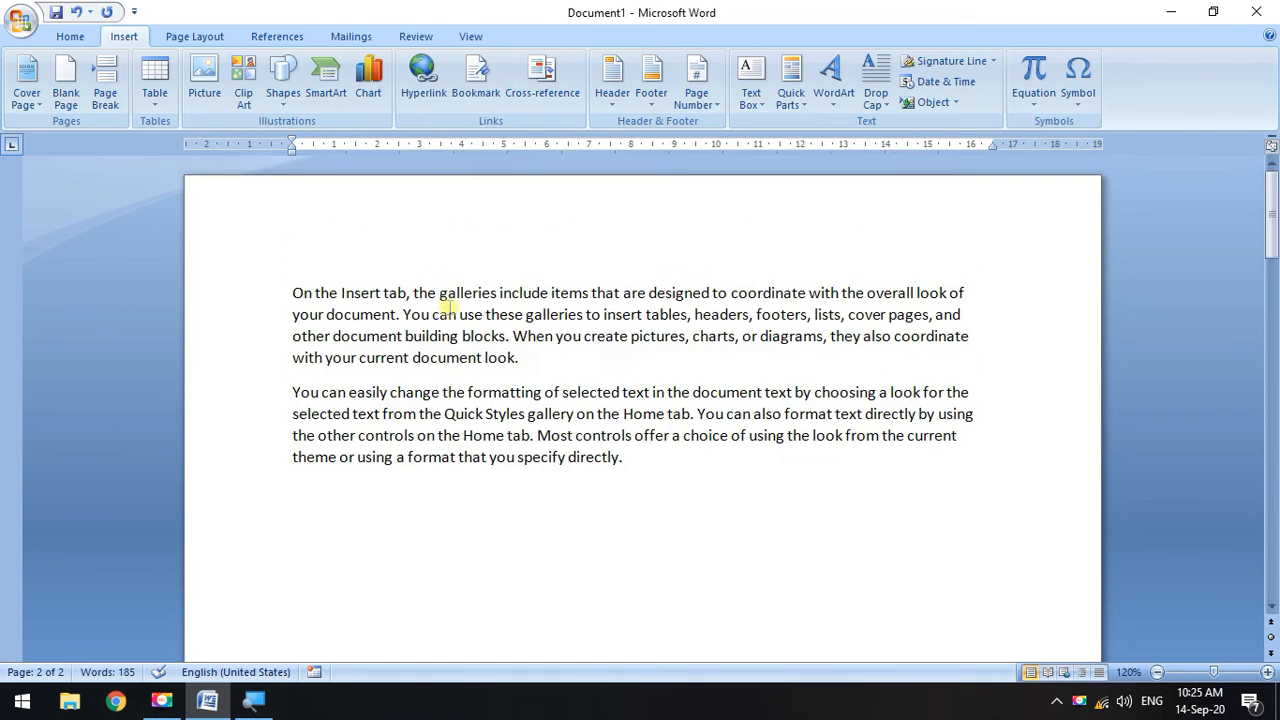
scroll(446, 309, "down", 4)
key("ctrl+z")
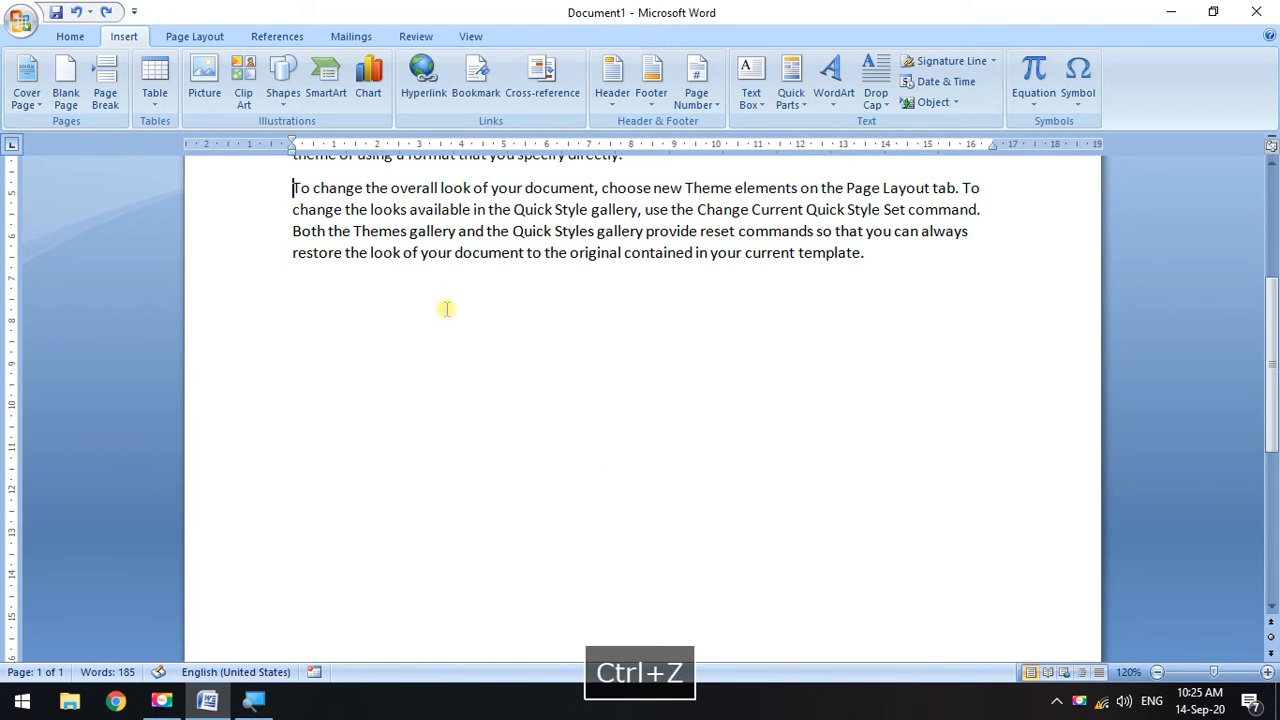
scroll(543, 371, "up", 5)
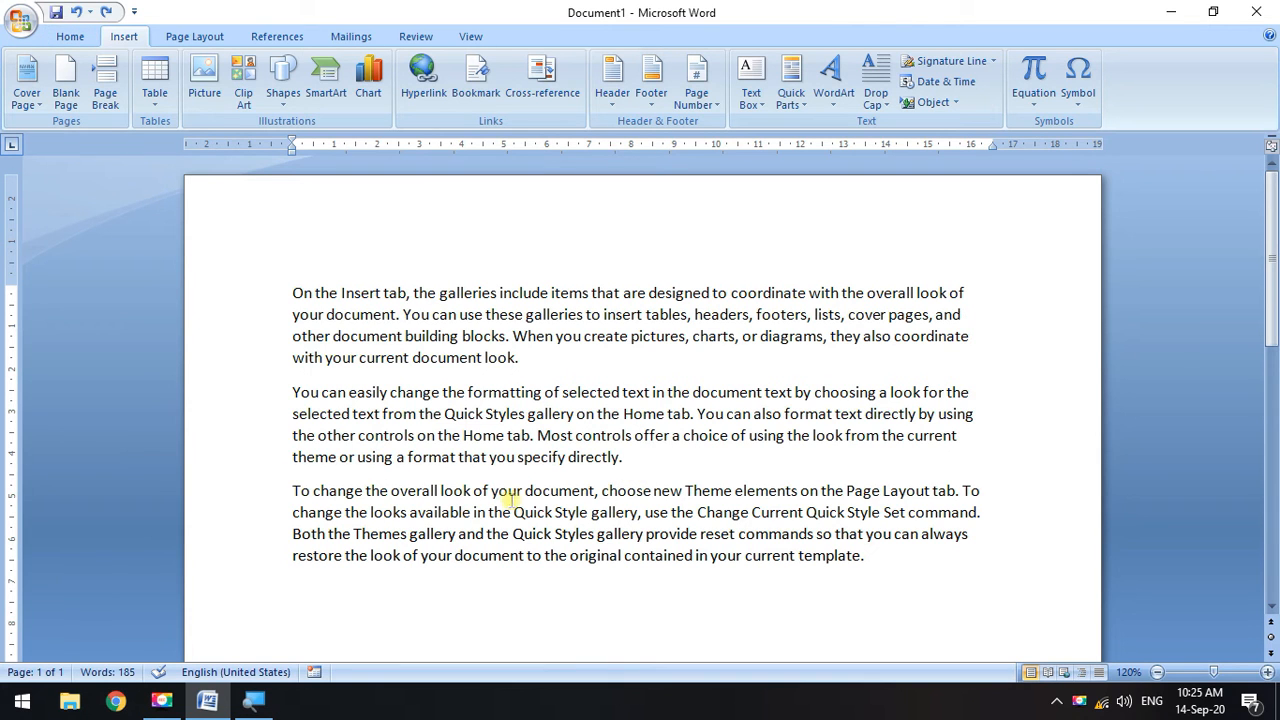
Insert a page break at the start of the third paragraph, check both pages and undo the break.
left_click_drag(296, 500, 894, 571)
left_click(894, 571)
left_click(288, 490)
left_click(100, 95)
scroll(283, 560, "up", 5)
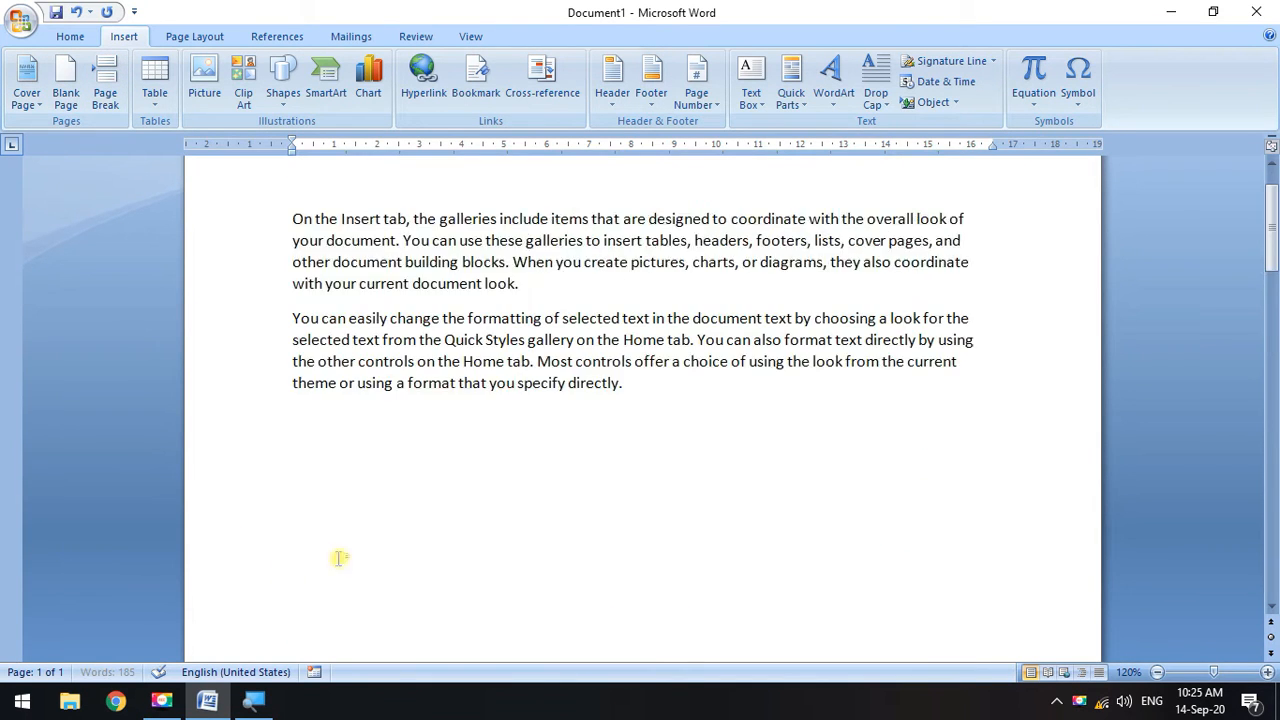
scroll(689, 471, "down", 10)
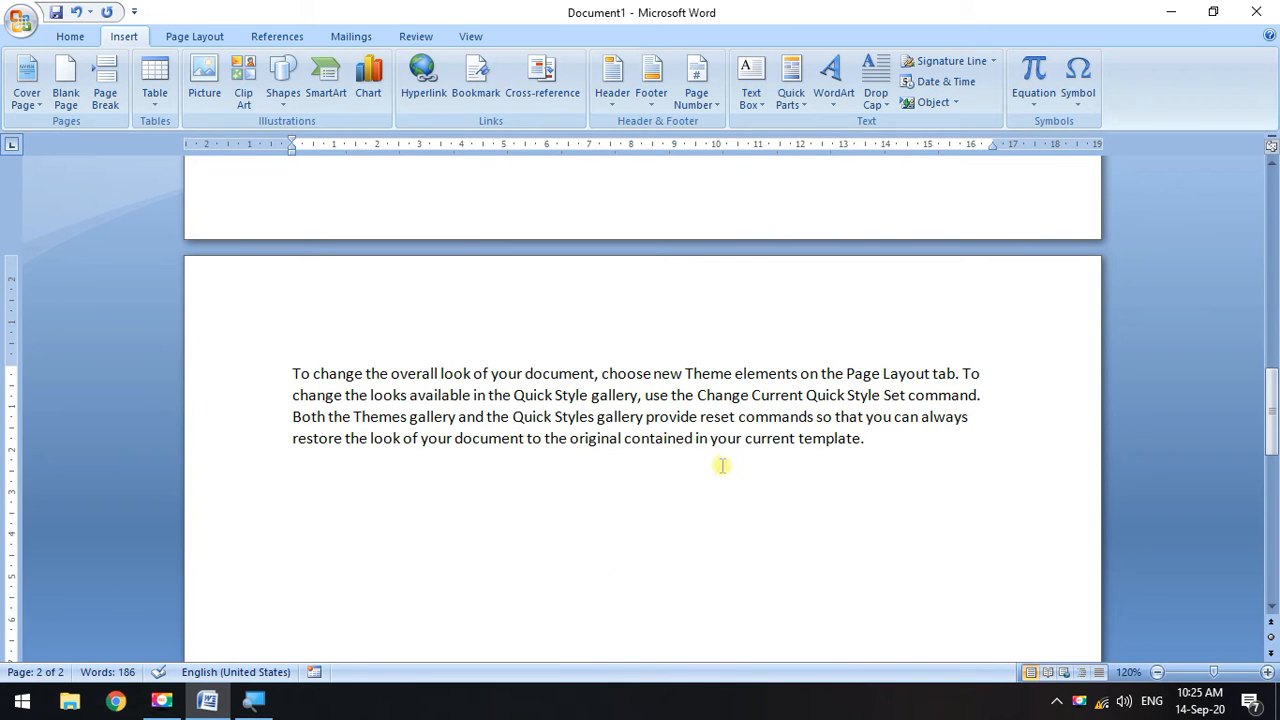
key("ctrl+z")
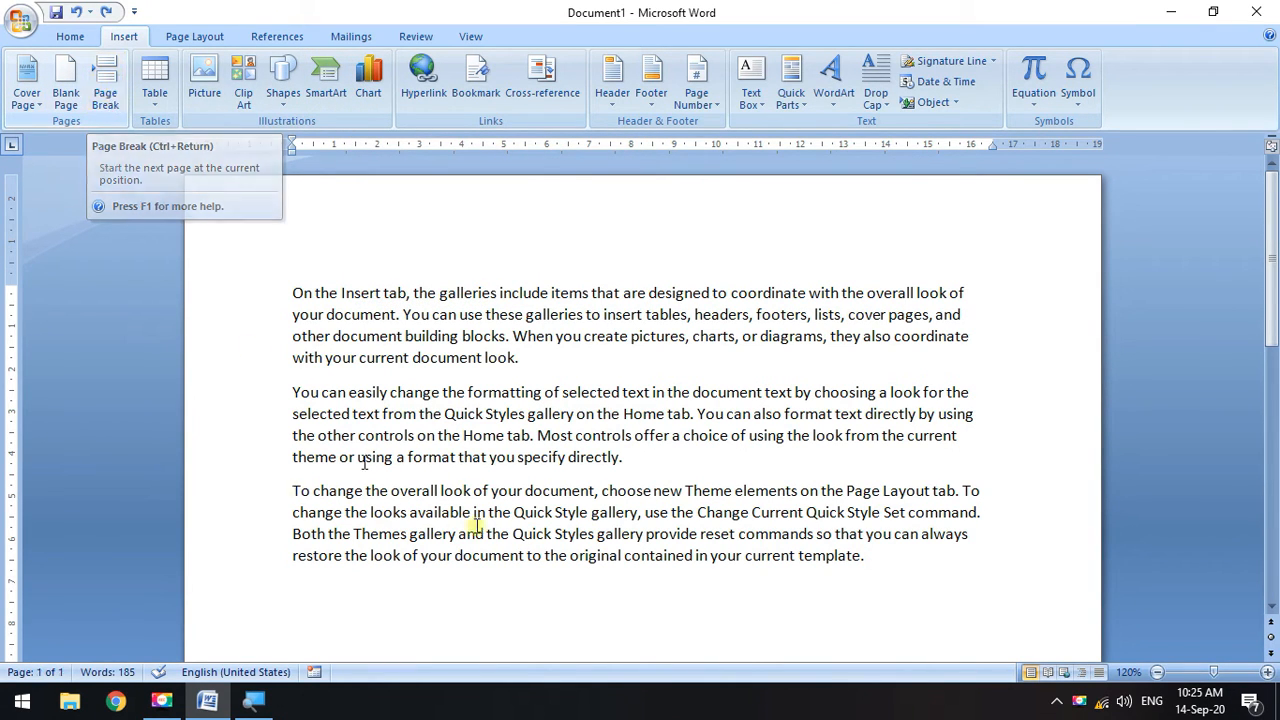
Try a page break with the entire third paragraph selected, check the pages and undo it.
left_click_drag(287, 492, 936, 570)
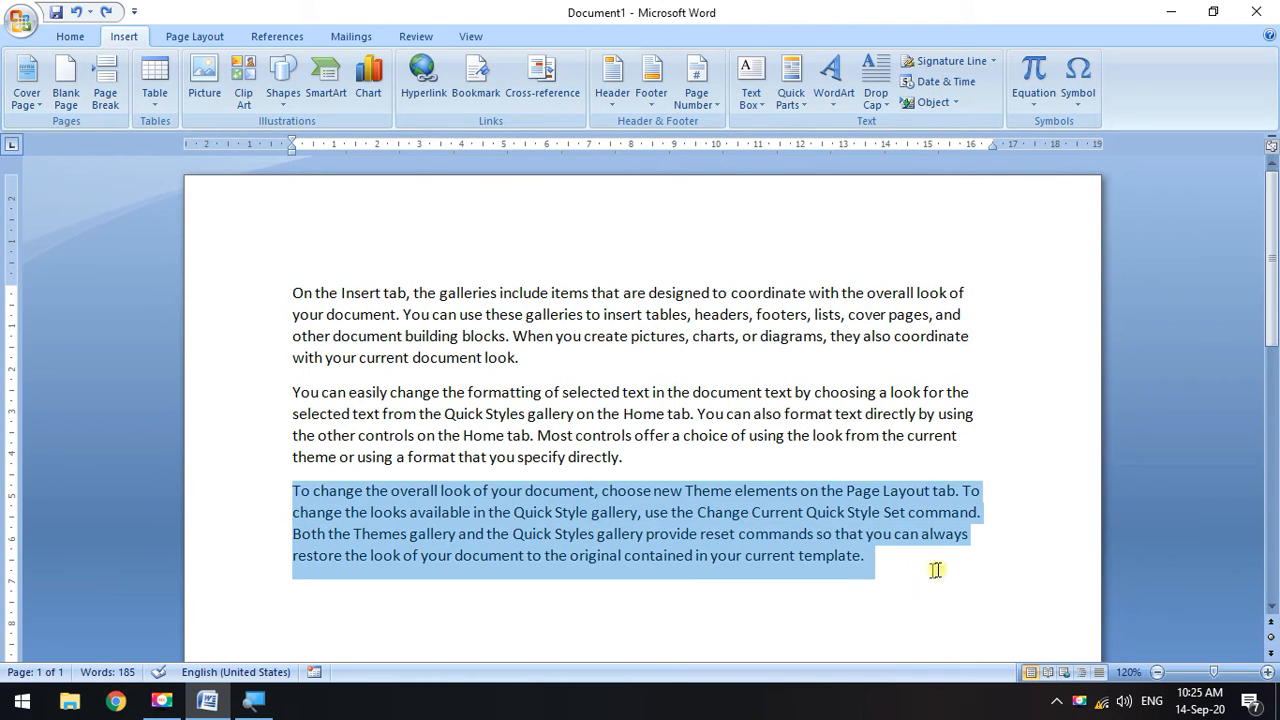
left_click(105, 88)
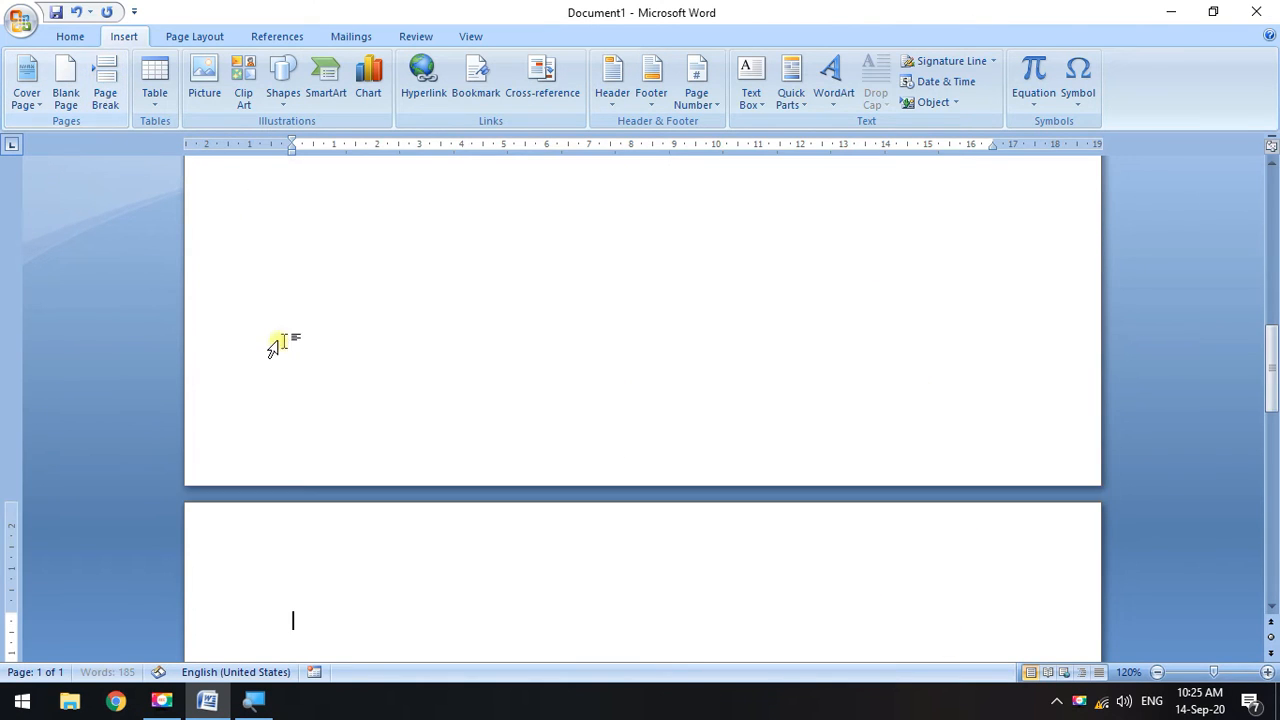
scroll(426, 372, "up", 9)
scroll(545, 380, "down", 20)
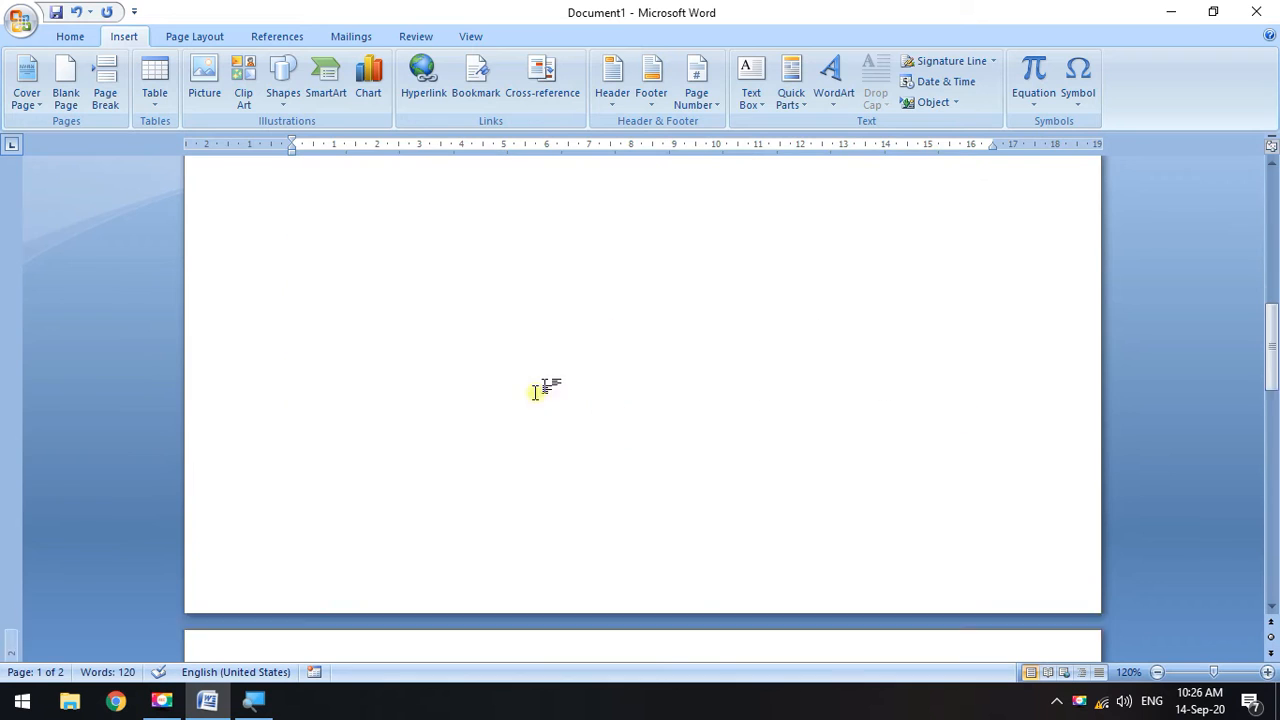
scroll(400, 410, "up", 6)
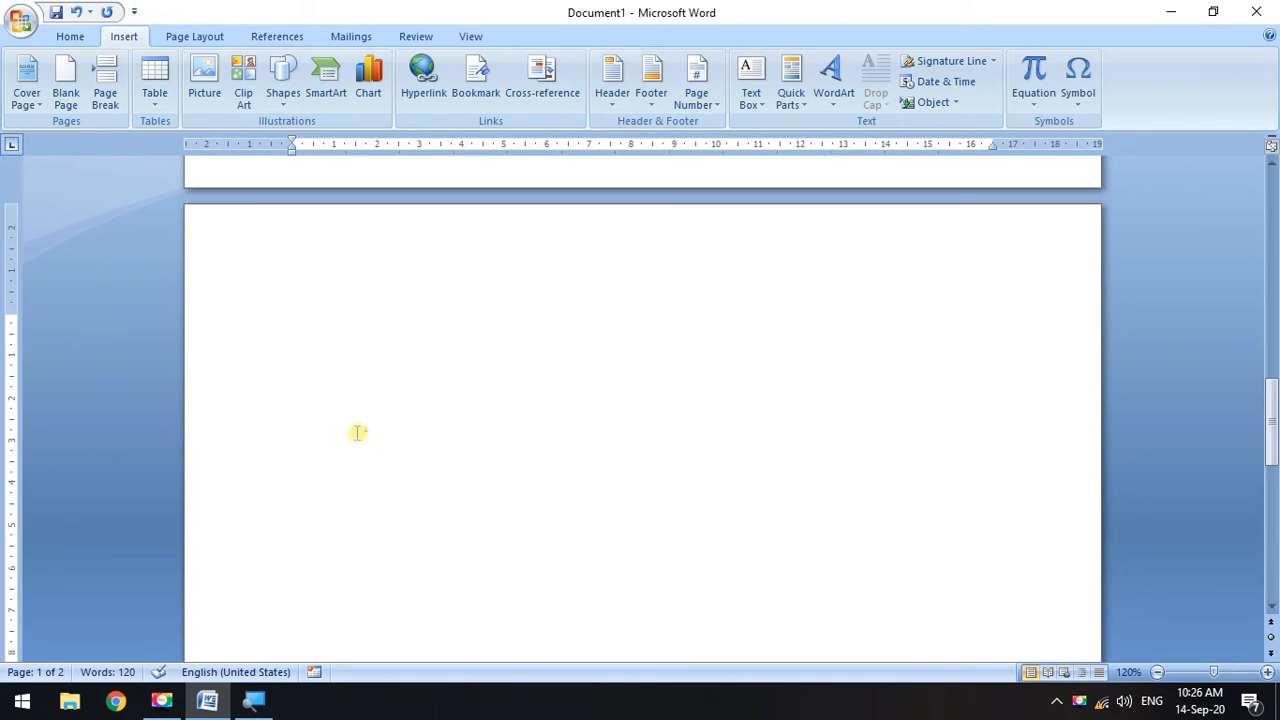
scroll(330, 420, "up", 3)
key("ctrl+z")
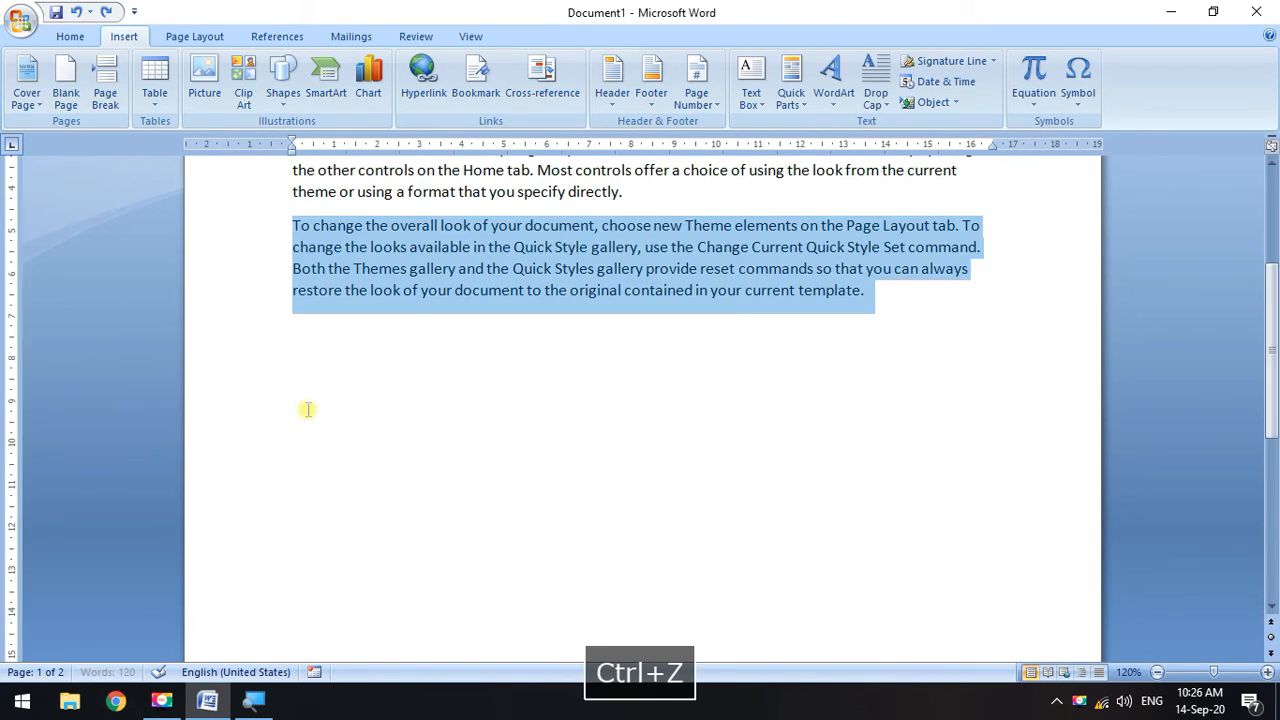
left_click(966, 294)
scroll(166, 476, "up", 4)
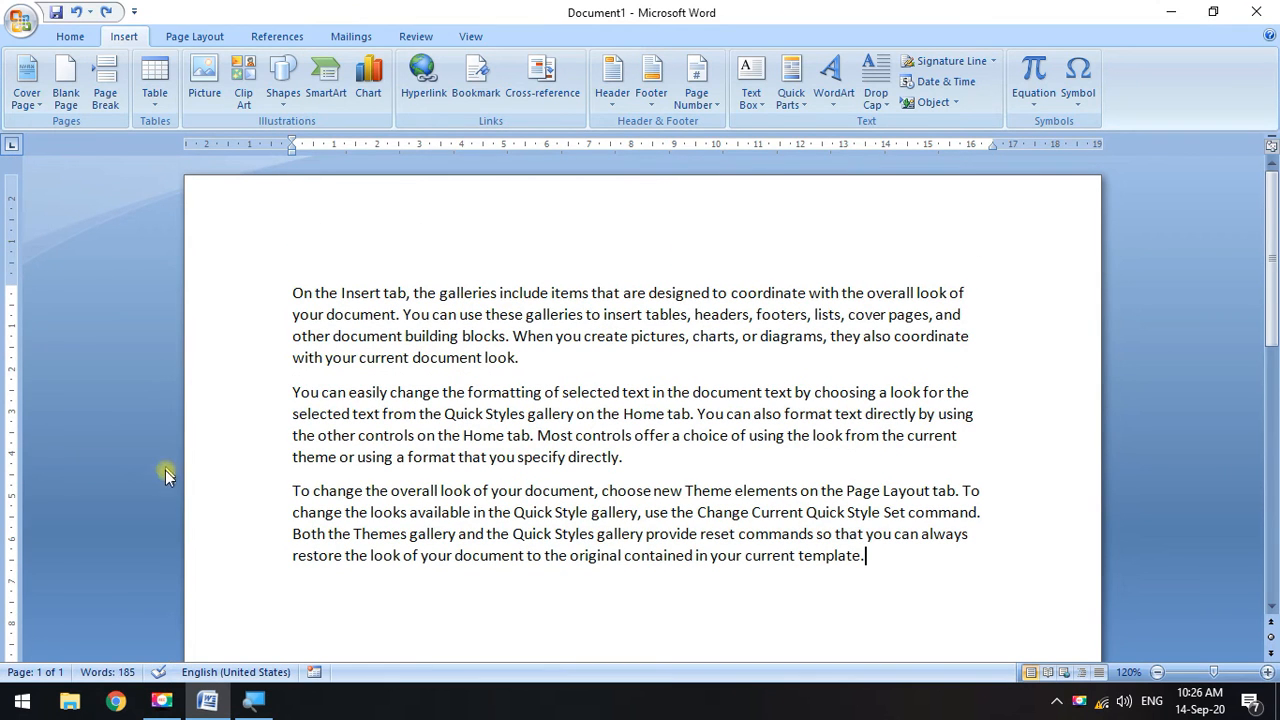
Insert a page break at the start of the third paragraph twice, undoing it each time.
left_click(294, 492)
left_click(102, 92)
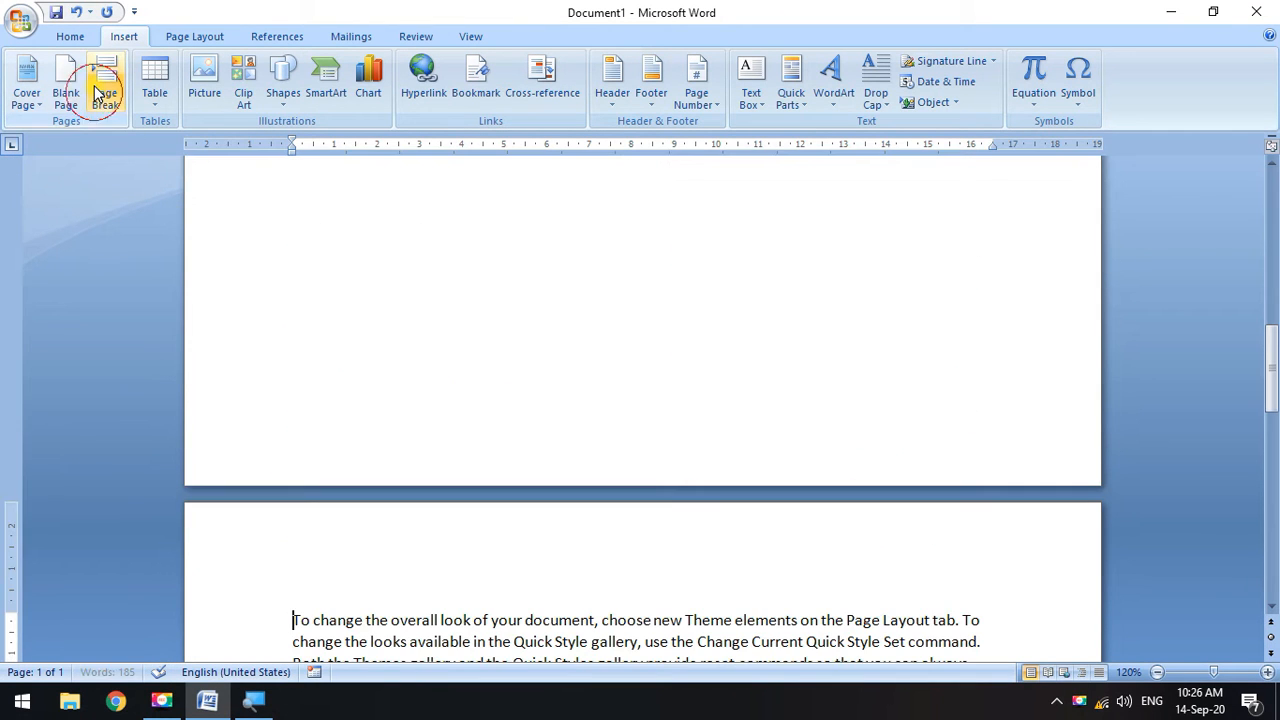
key("ctrl+z")
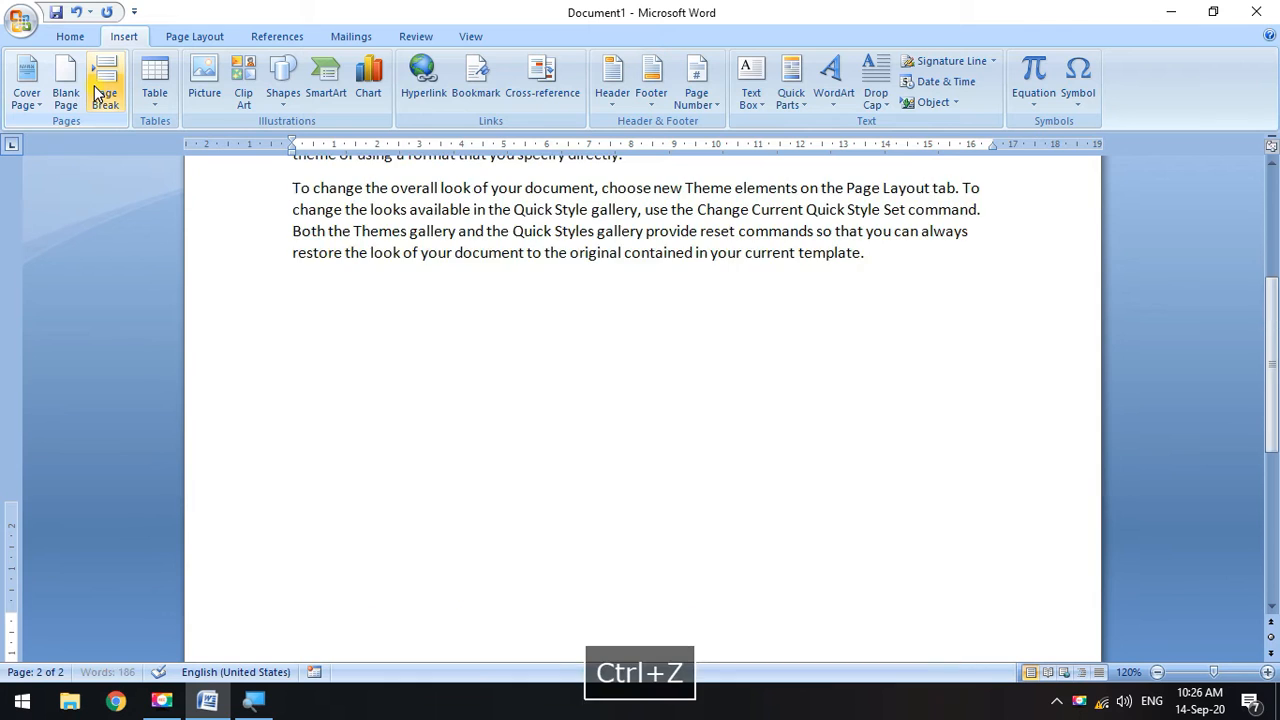
scroll(349, 329, "up", 3)
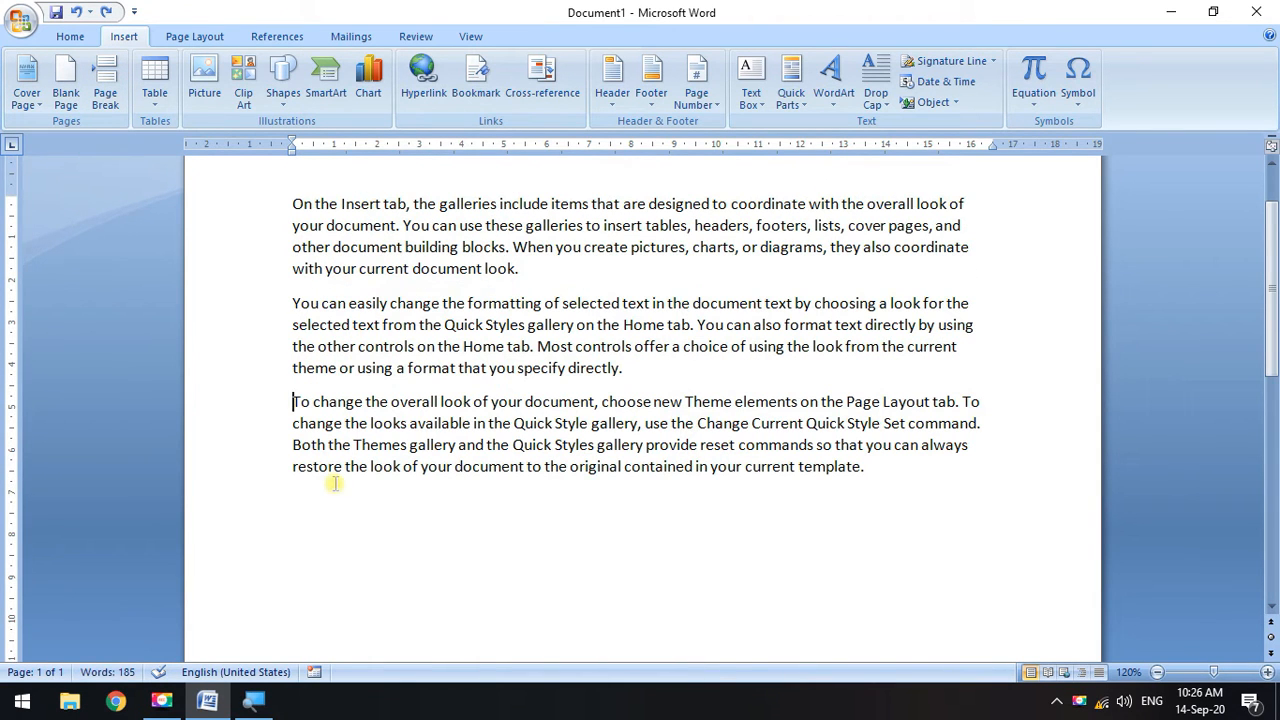
key("ctrl+Return")
key("ctrl+z")
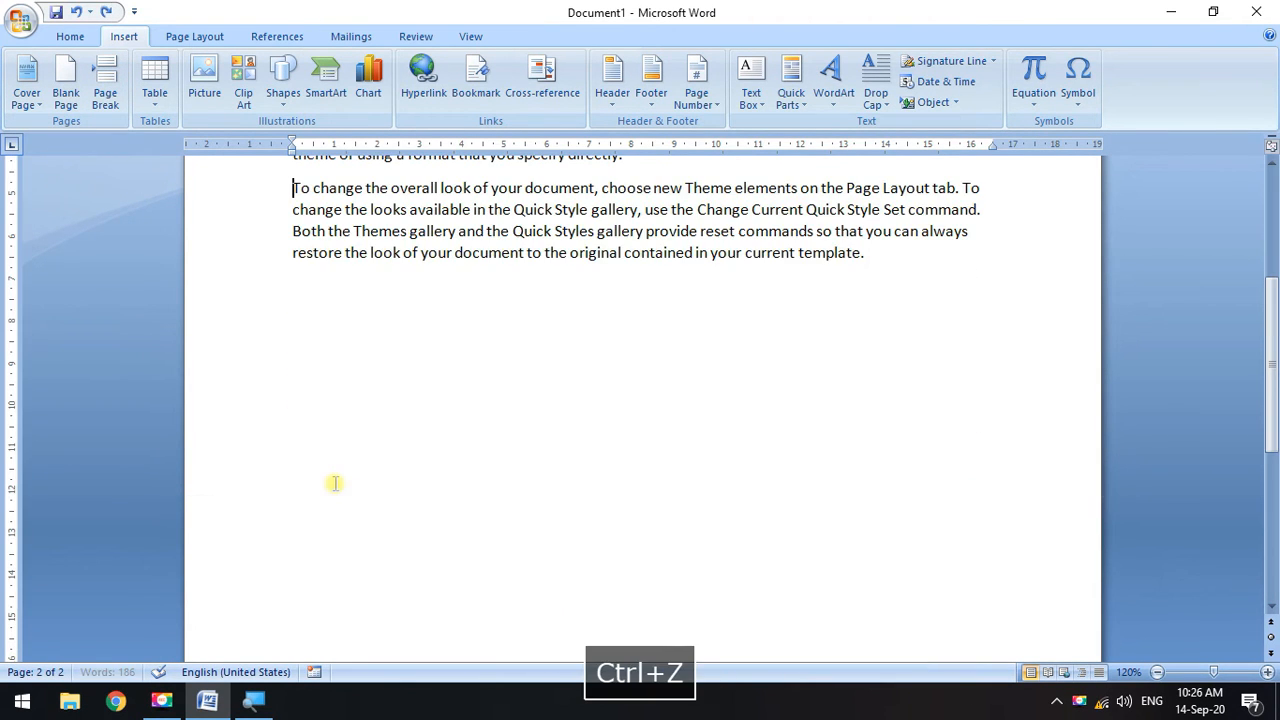
scroll(336, 481, "up", 4)
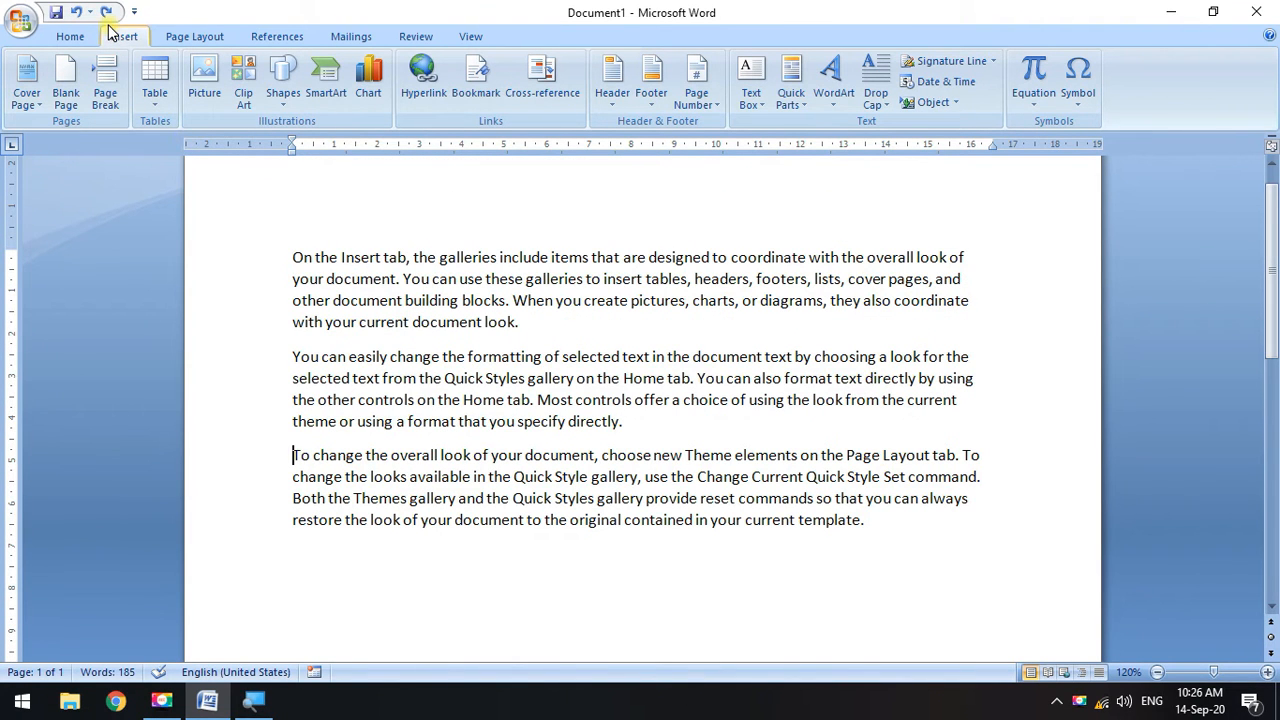
Insert a 3x2 table on the empty line below the third paragraph.
left_click(877, 560)
scroll(214, 568, "down", 5)
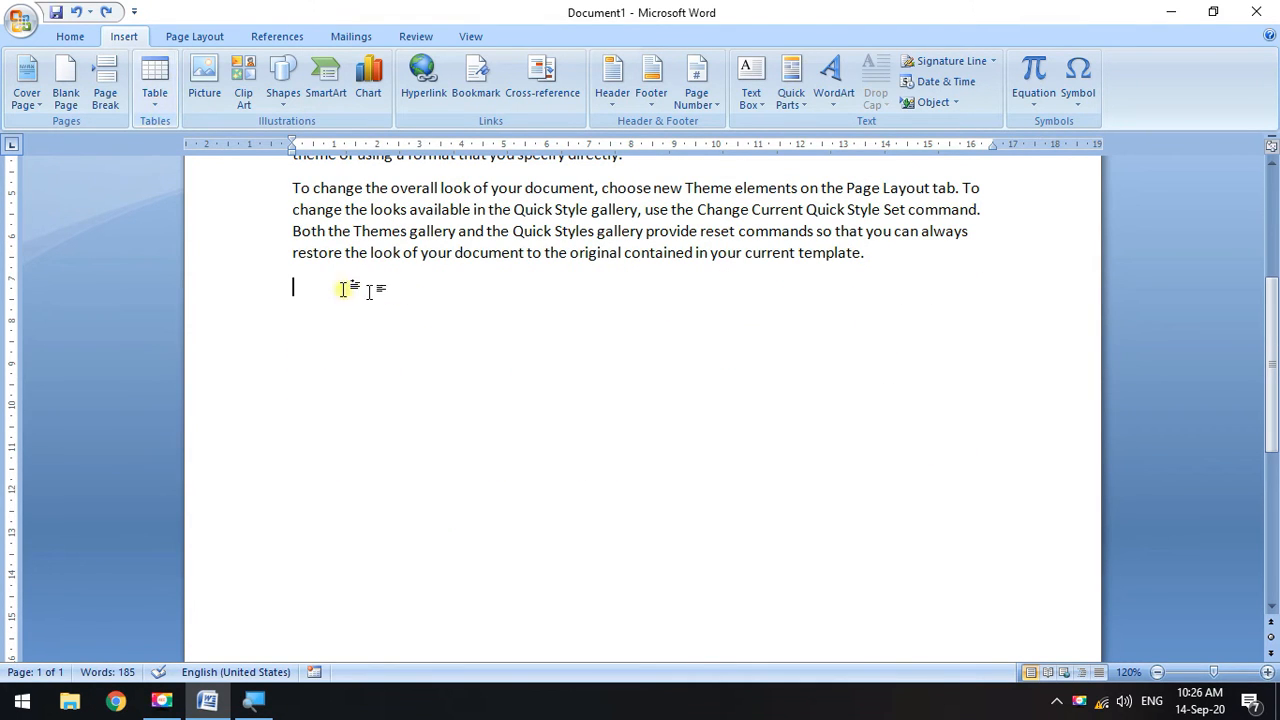
left_click(158, 97)
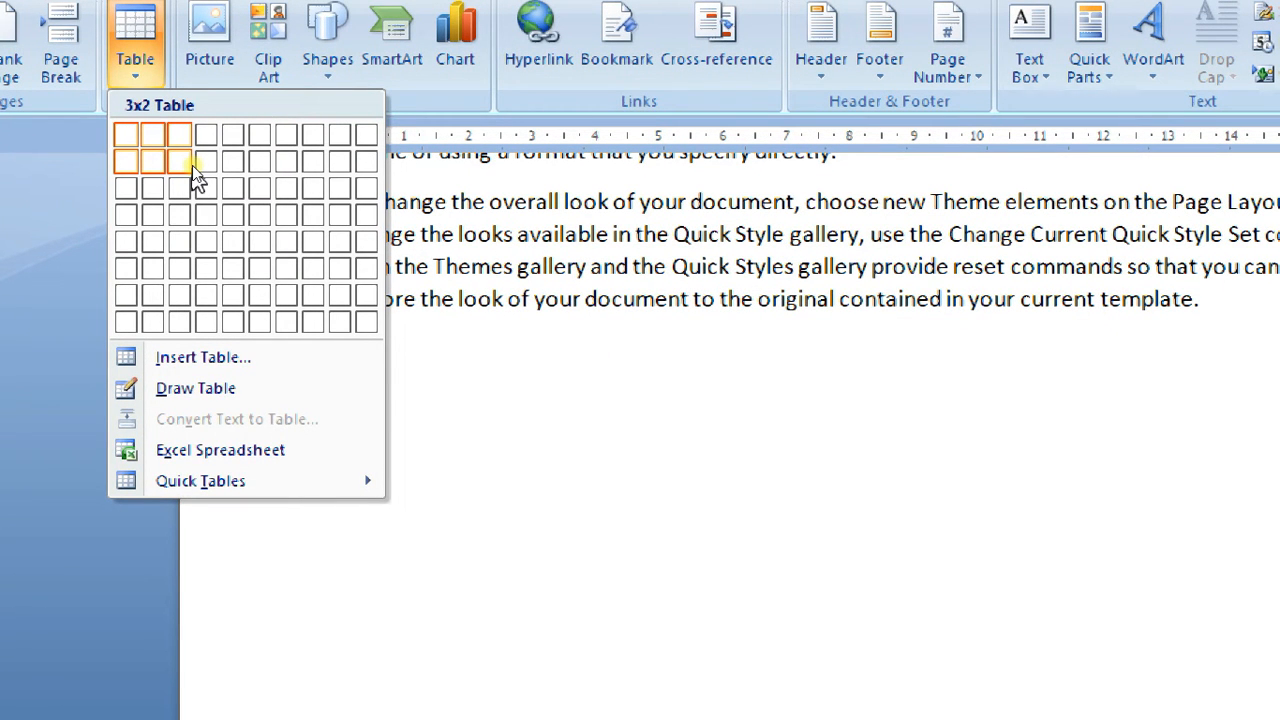
left_click(185, 165)
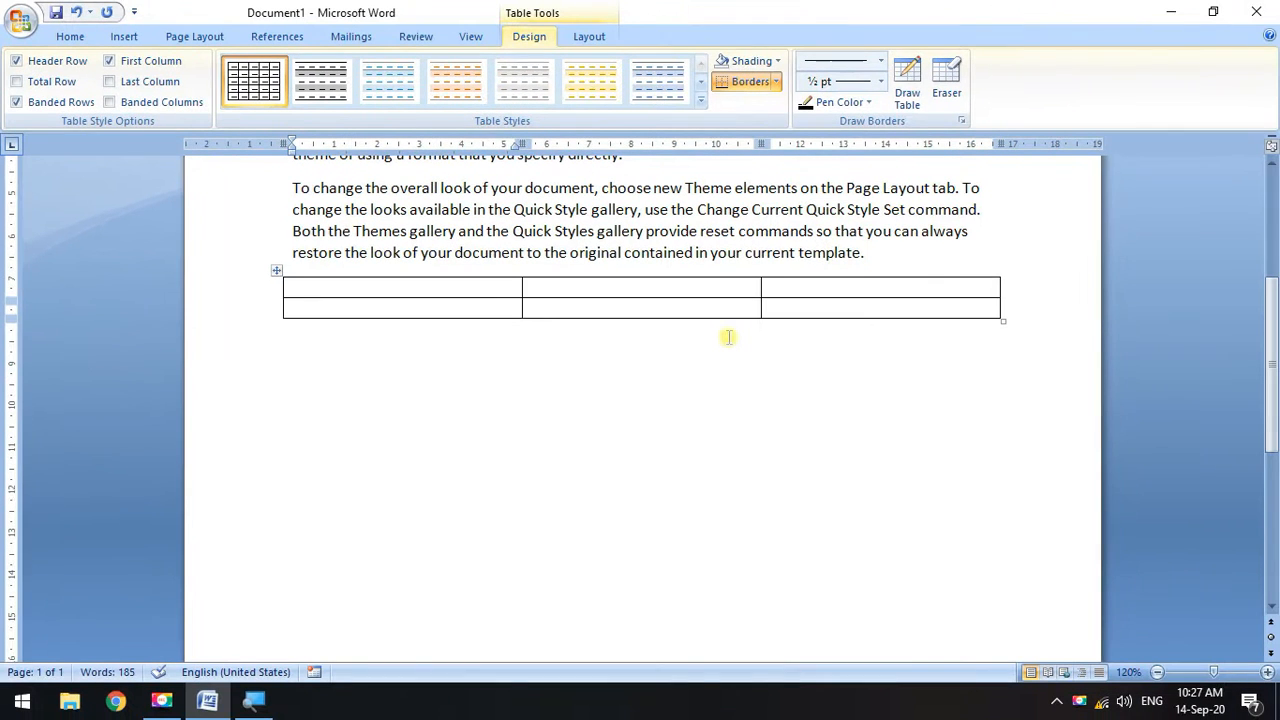
Select each of the table's three columns and both rows in turn to examine its structure.
left_click_drag(446, 289, 445, 310)
left_click_drag(570, 287, 663, 320)
mouse_move(857, 286)
left_mouse_down()
mouse_move(857, 320)
mouse_move(849, 306)
left_mouse_up()
left_click(855, 322)
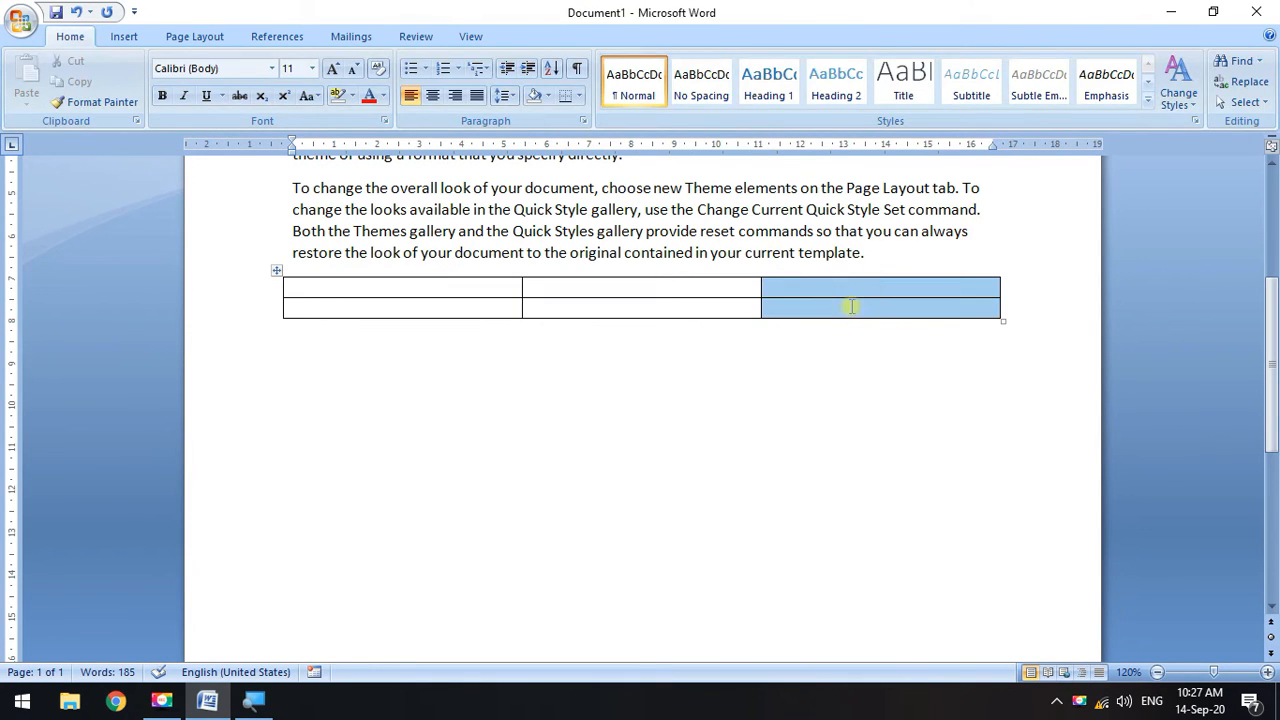
left_click(419, 291)
left_click_drag(362, 282, 871, 280)
left_click_drag(450, 307, 910, 310)
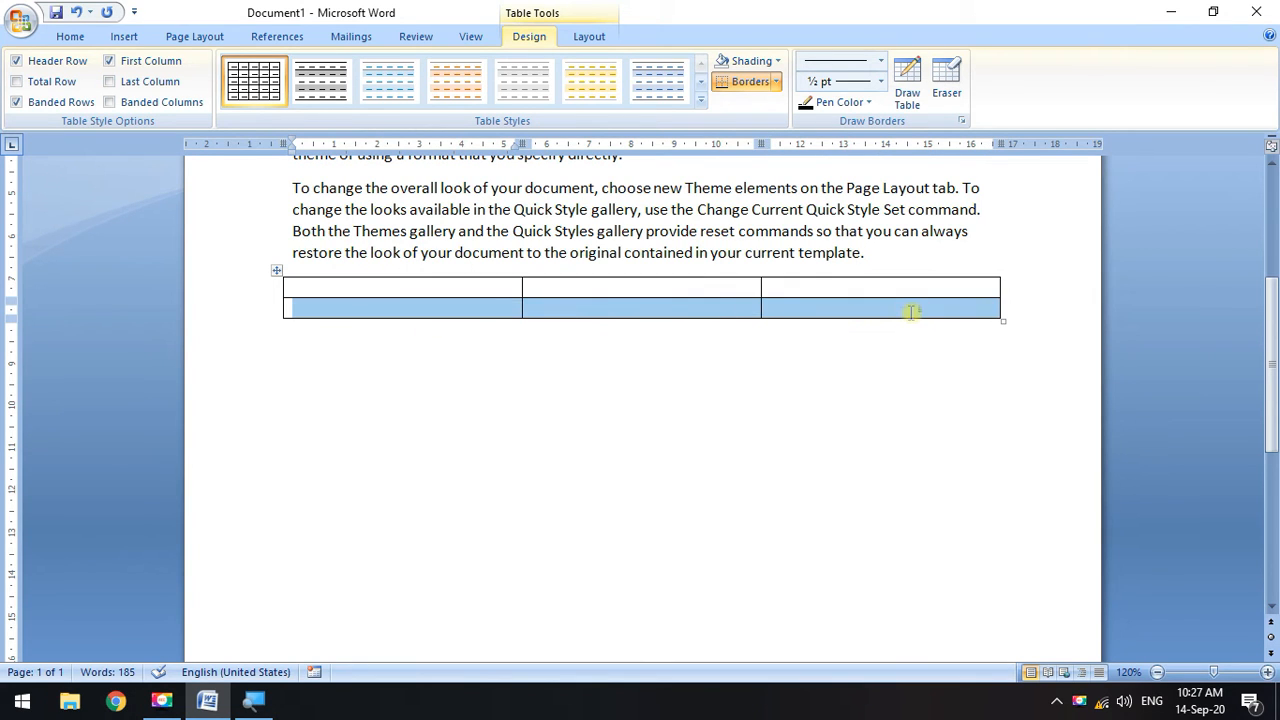
left_click(845, 378)
scroll(924, 300, "up", 1)
left_click(990, 288)
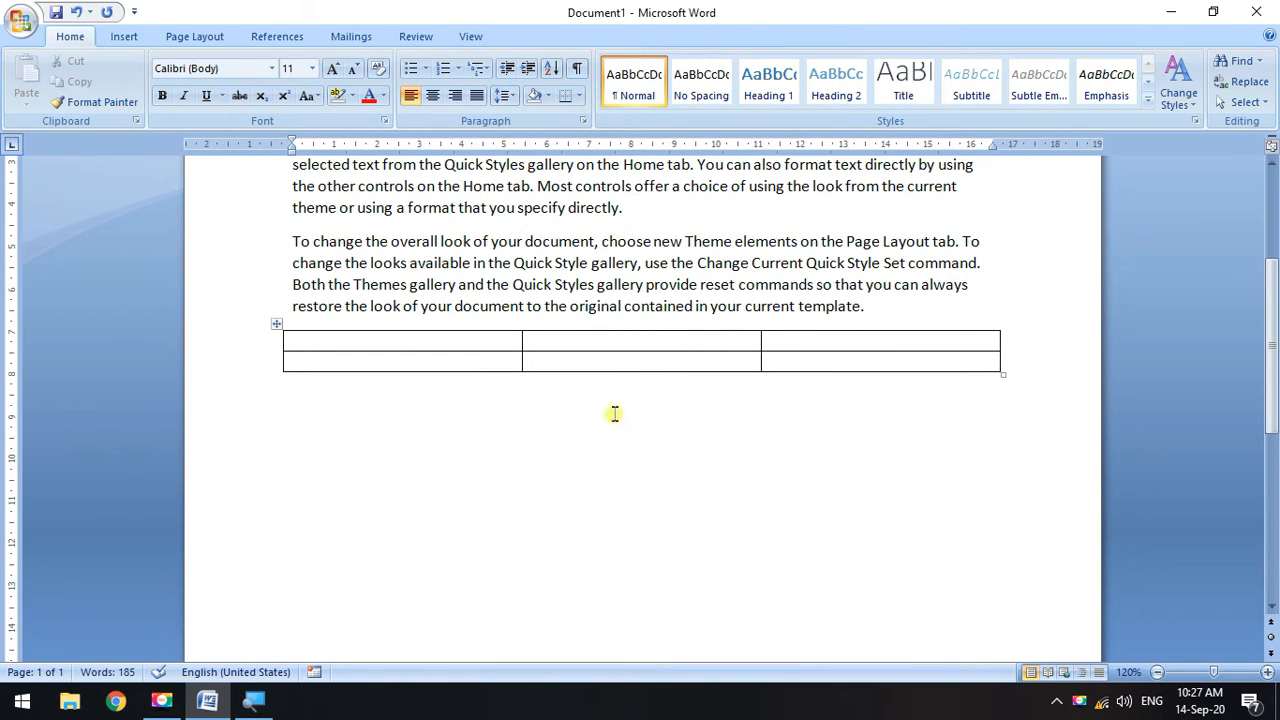
Place the cursor inside and outside the table and compare the Table Tools Design and Layout options.
left_click(623, 362)
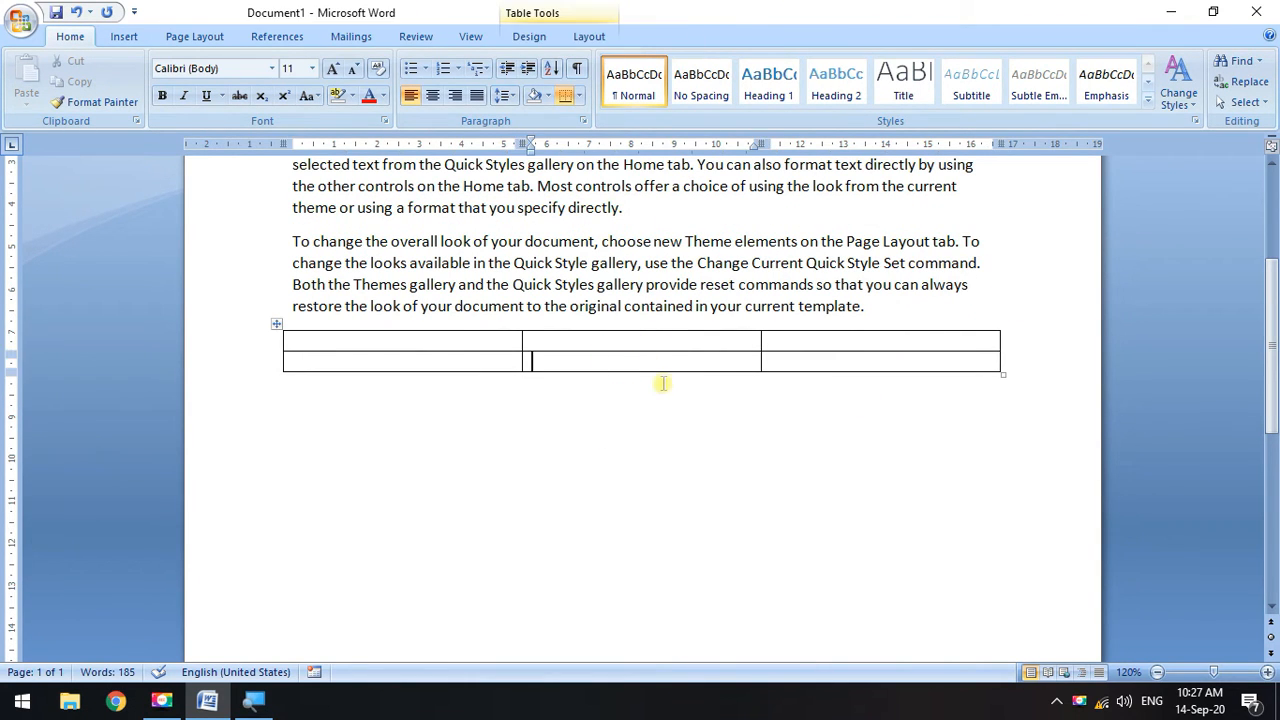
left_click(537, 12)
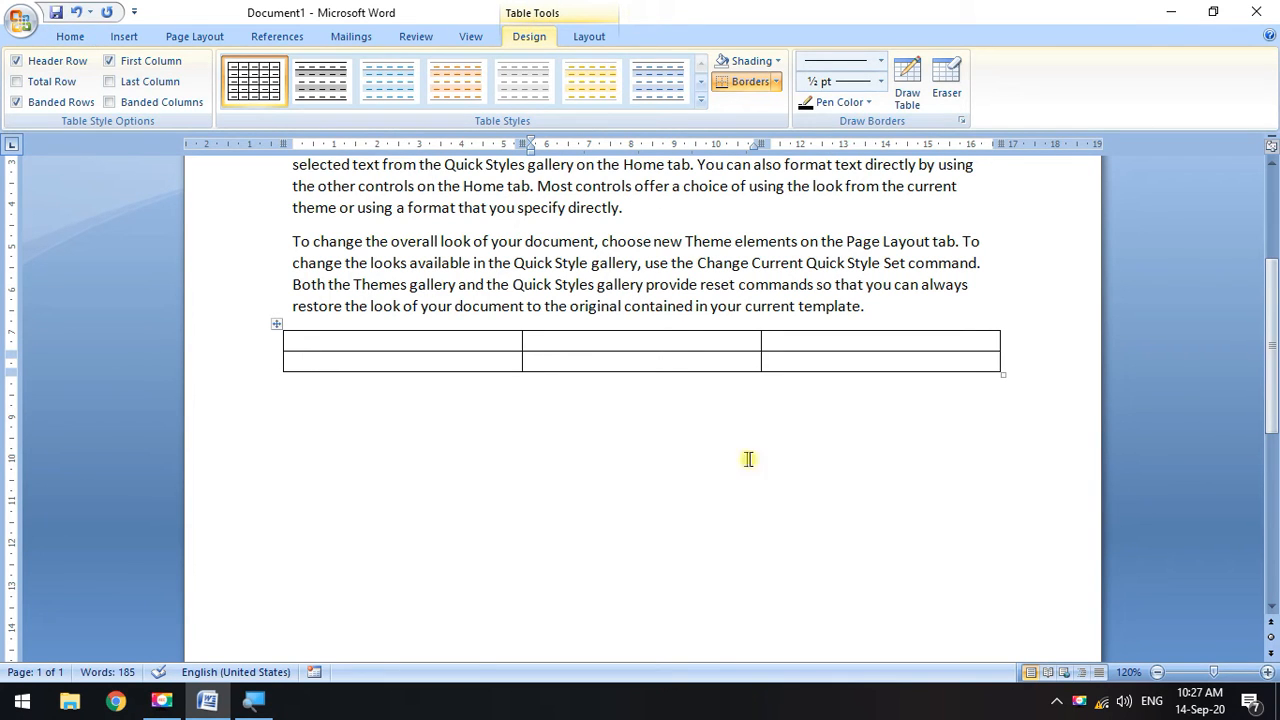
left_click(790, 450)
left_click(625, 345)
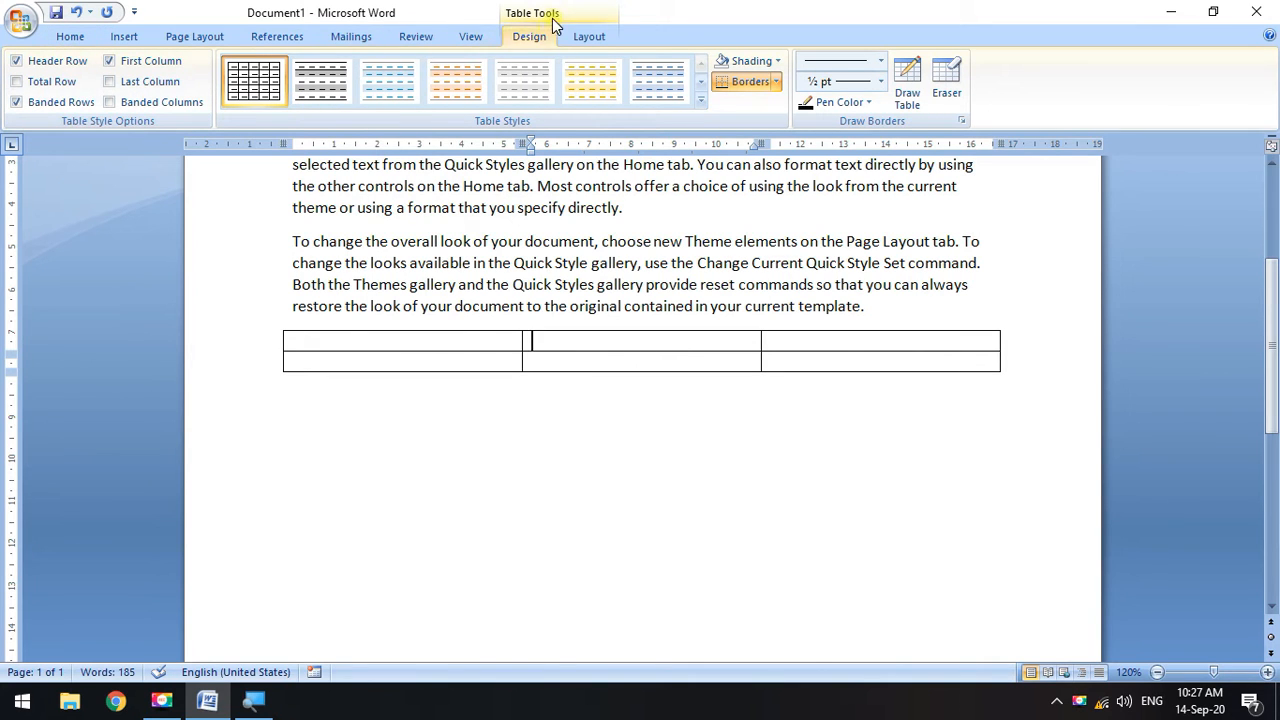
left_click(642, 383)
left_click(634, 342)
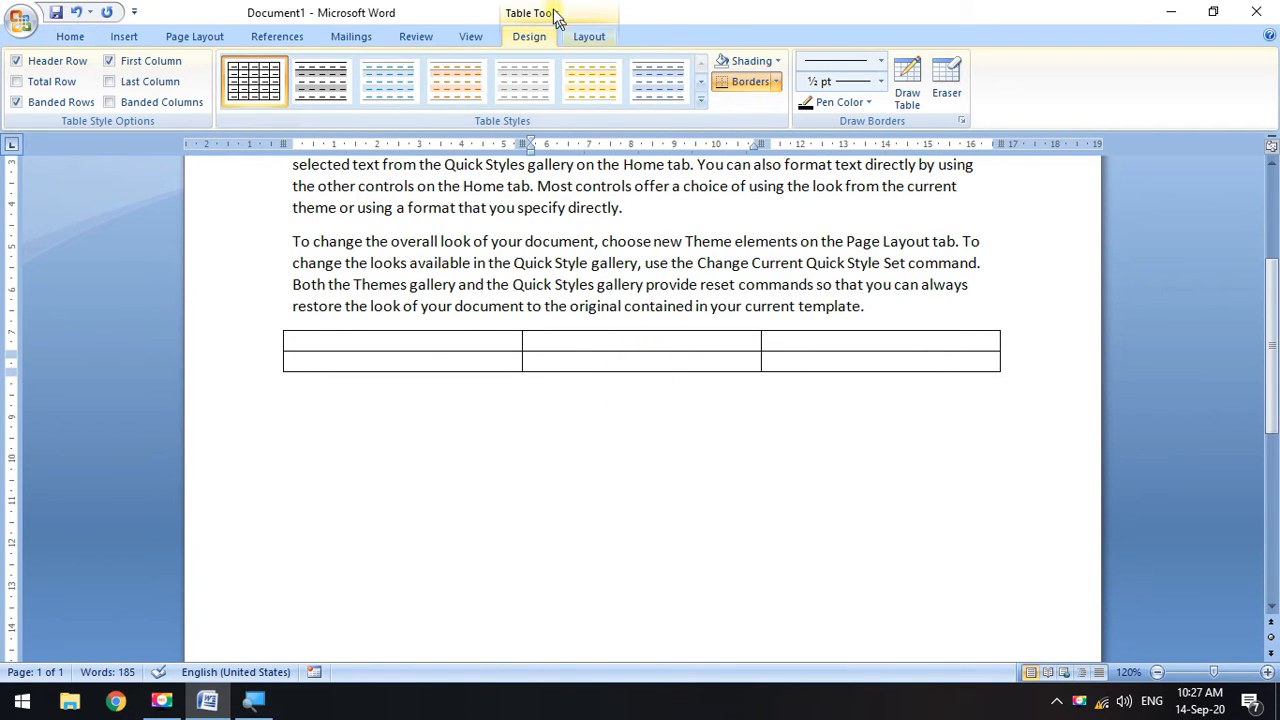
left_click(587, 34)
left_click(526, 36)
left_click(587, 36)
left_click(531, 40)
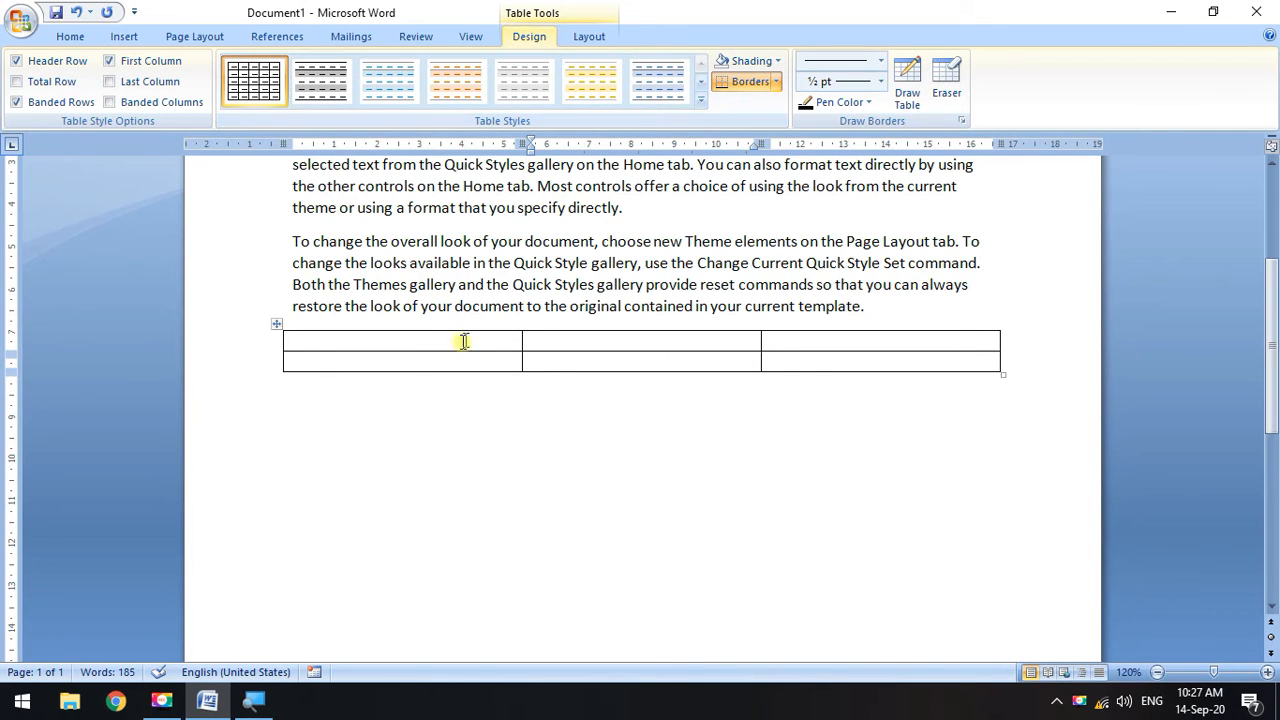
Enter the headings SNO, NAME and CELL NO in the table's first row.
left_click(419, 344)
left_click(564, 358)
left_click(409, 342)
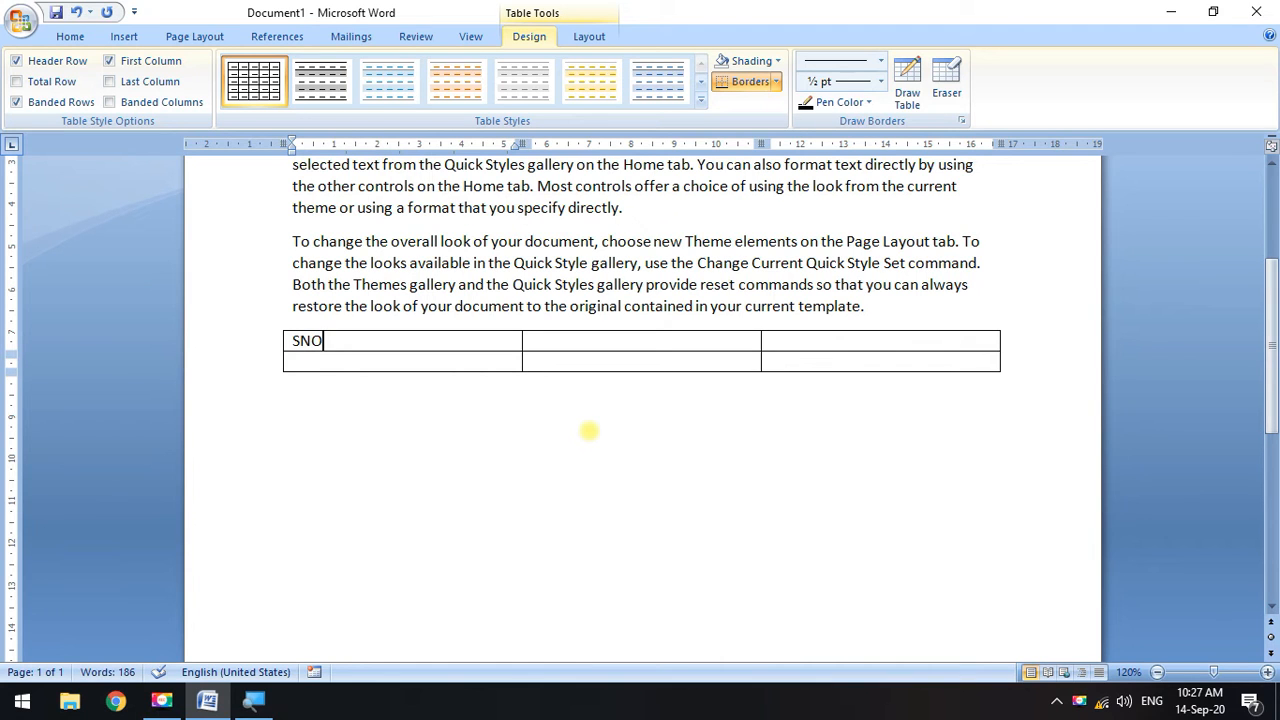
left_click(622, 340)
type("NAME")
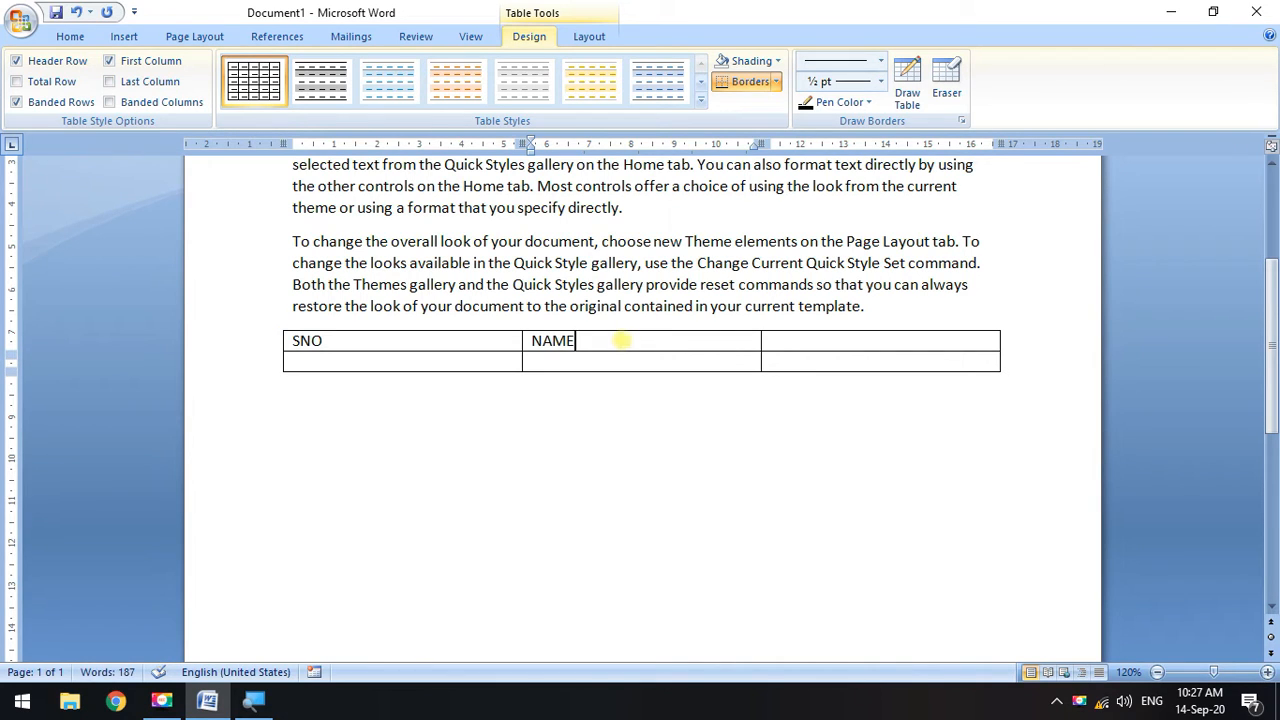
left_click(785, 340)
type("CELL NO")
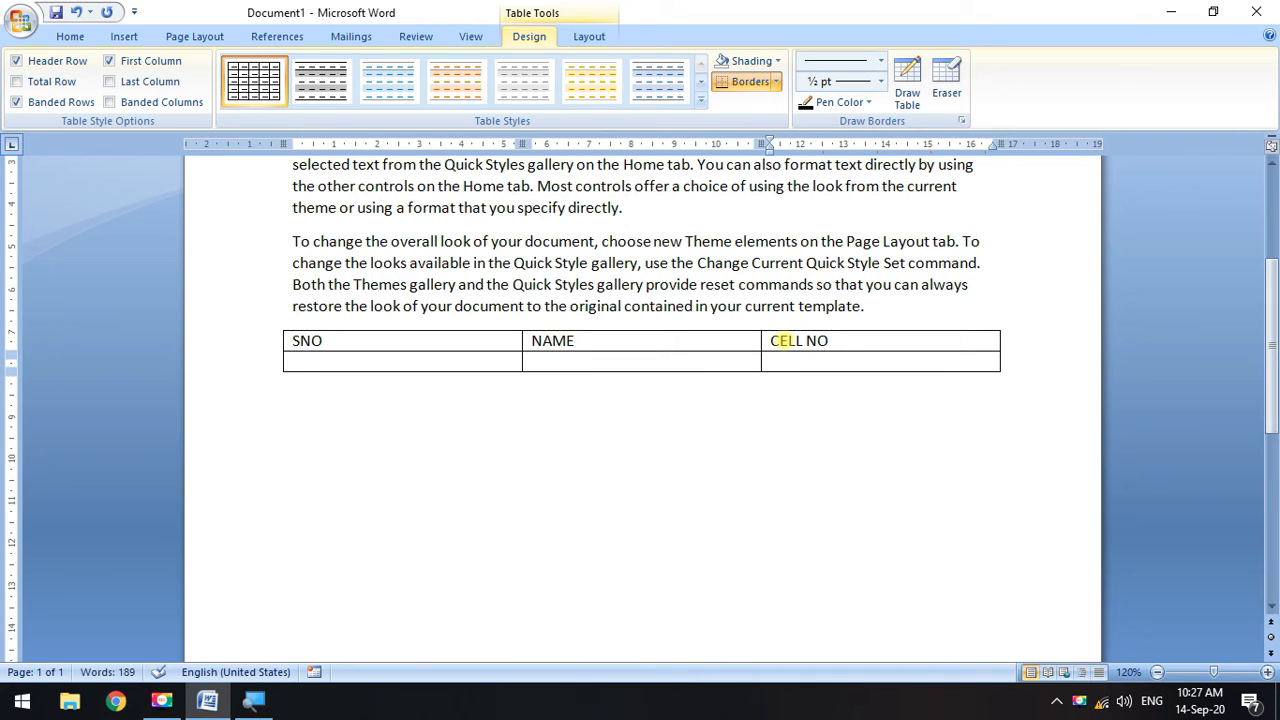
Clear the CELL NO and NAME headings from the table's first row.
key("BackSpace")
key("BackSpace")
key("BackSpace")
key("BackSpace")
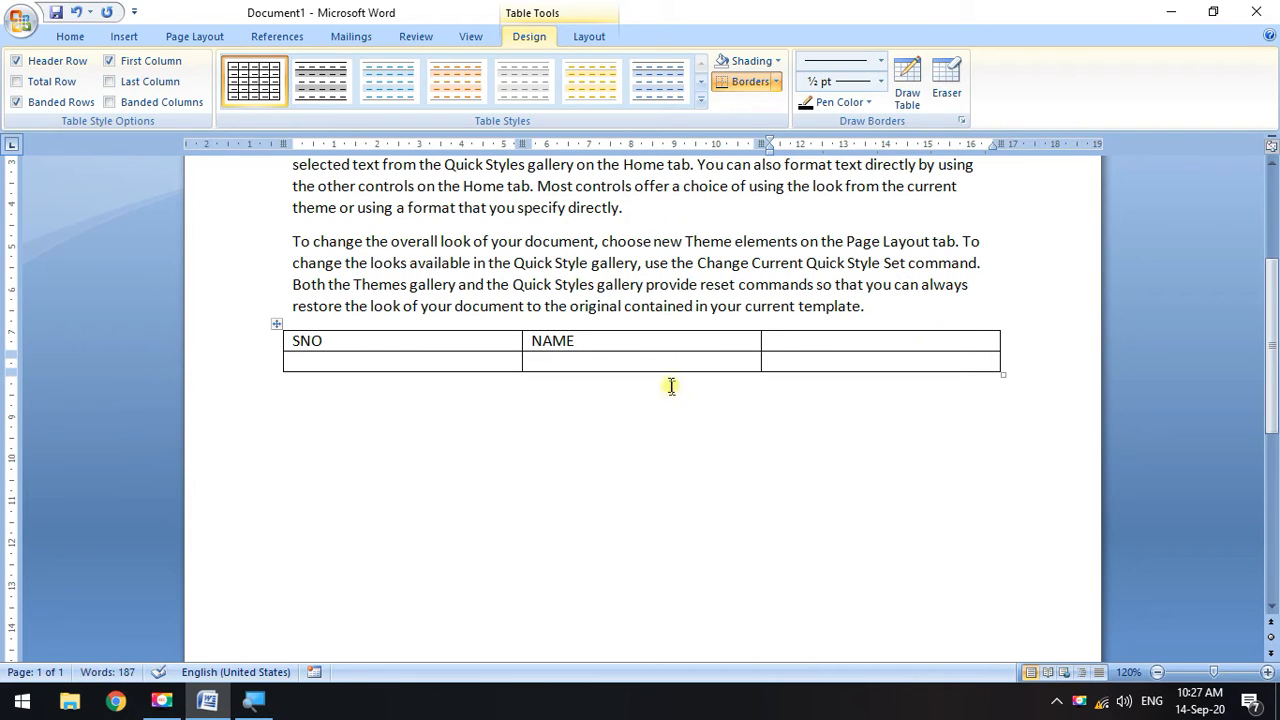
left_click(677, 336)
key("BackSpace")
key("BackSpace")
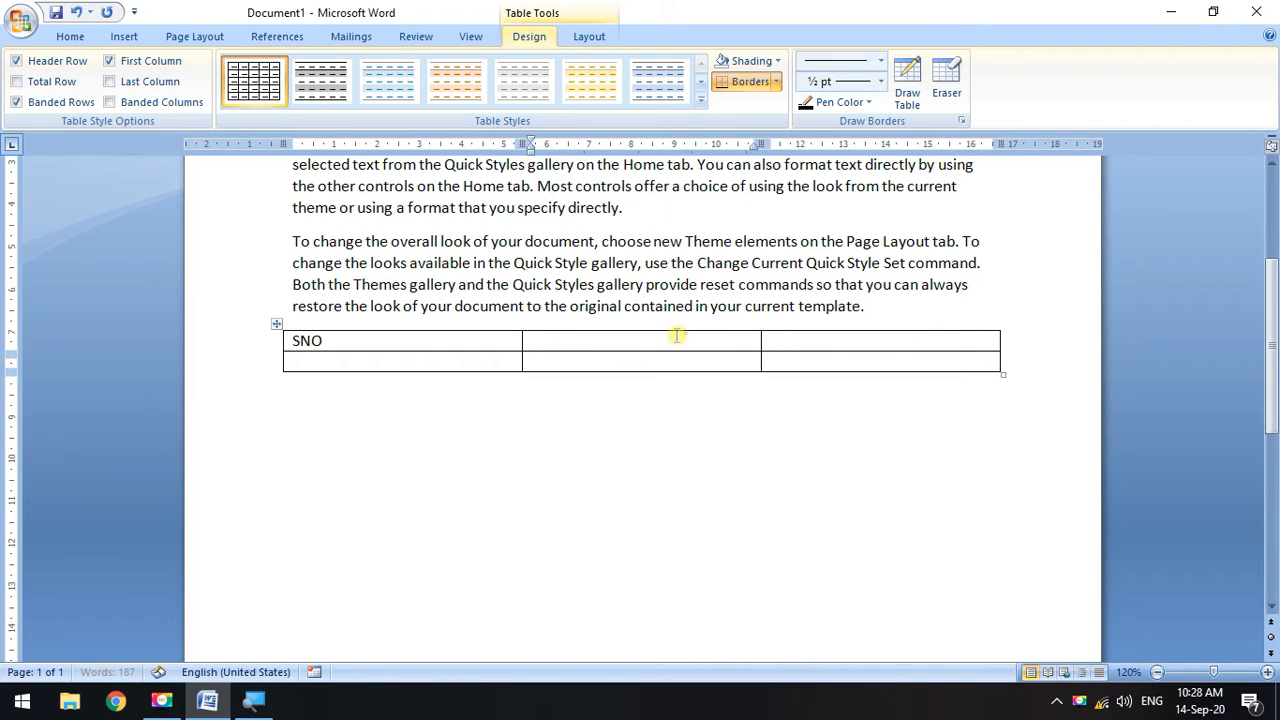
Re-enter SNO, NAME and CELL NO as the first row's headings, moving from cell to cell with the keyboard.
left_click(412, 345)
key("BackSpace")
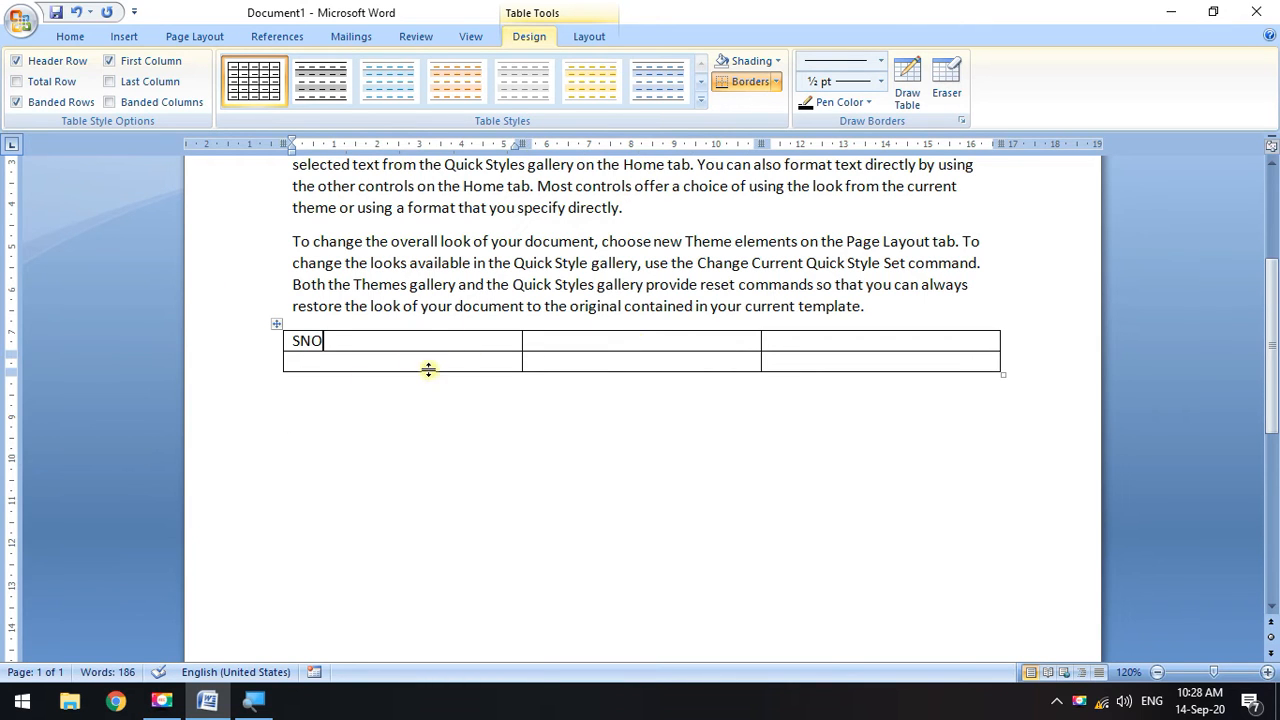
key("Tab")
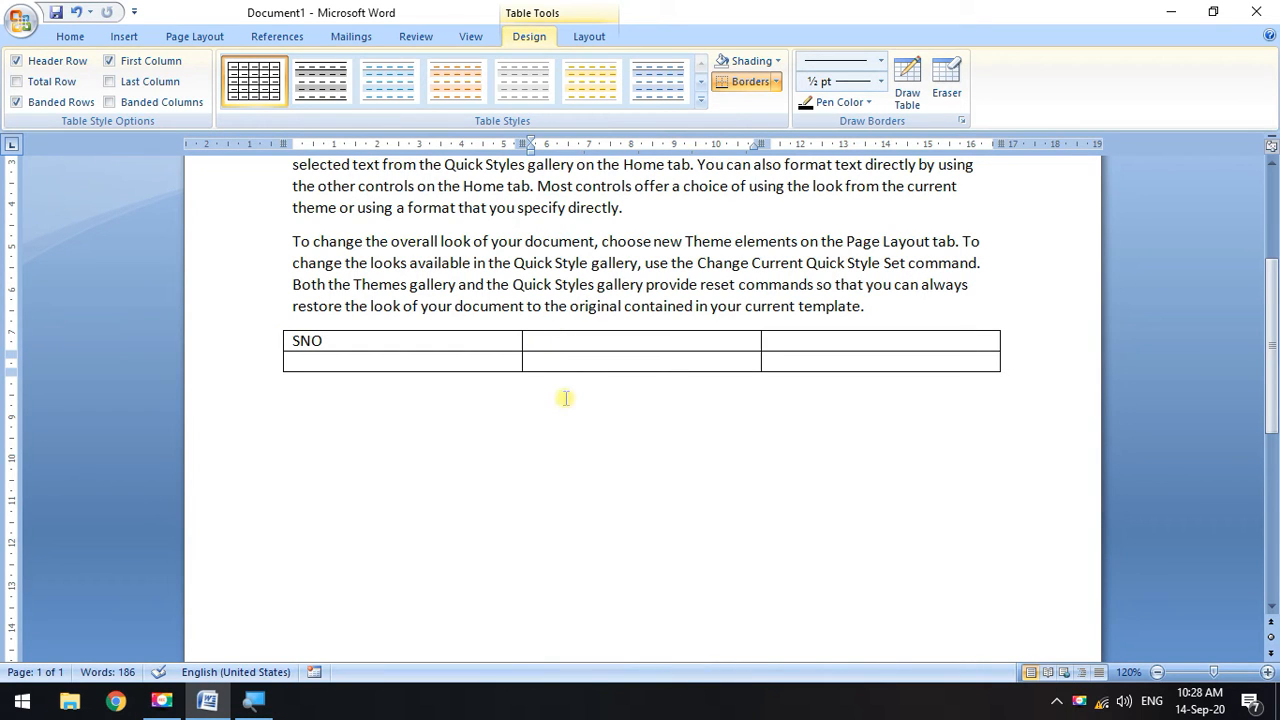
type("NAME")
key("Tab")
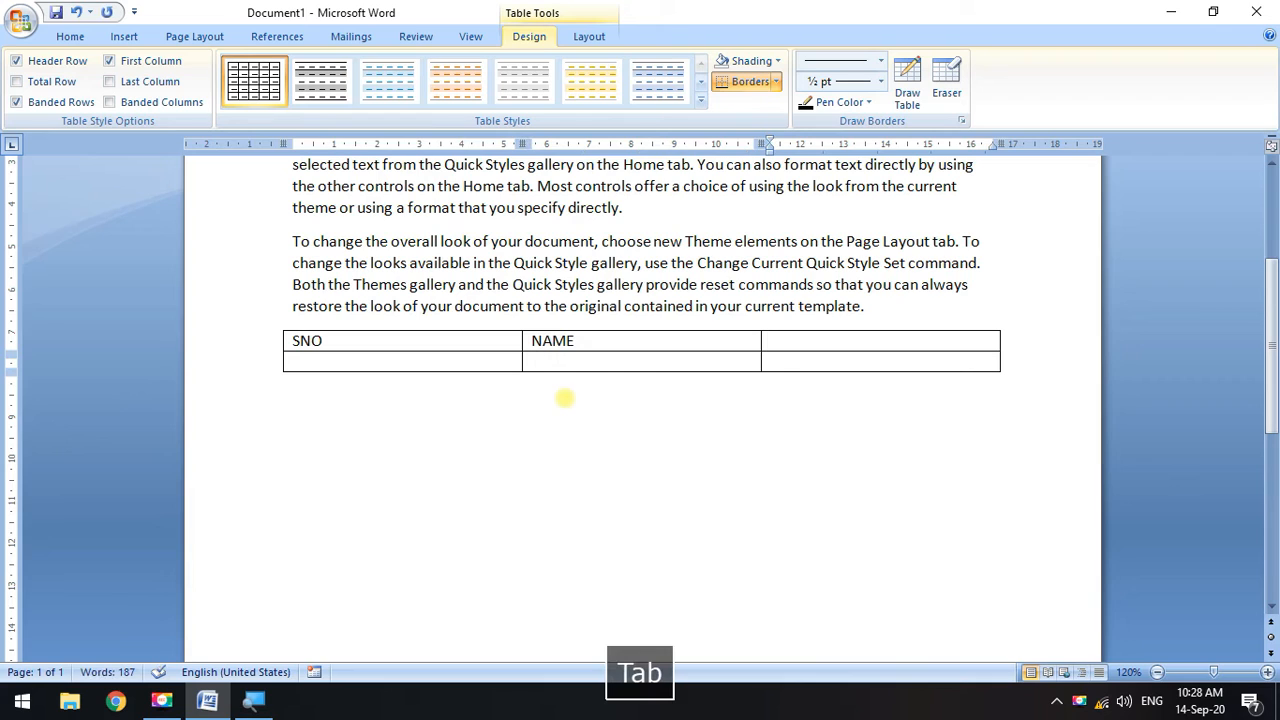
type("CELL NO")
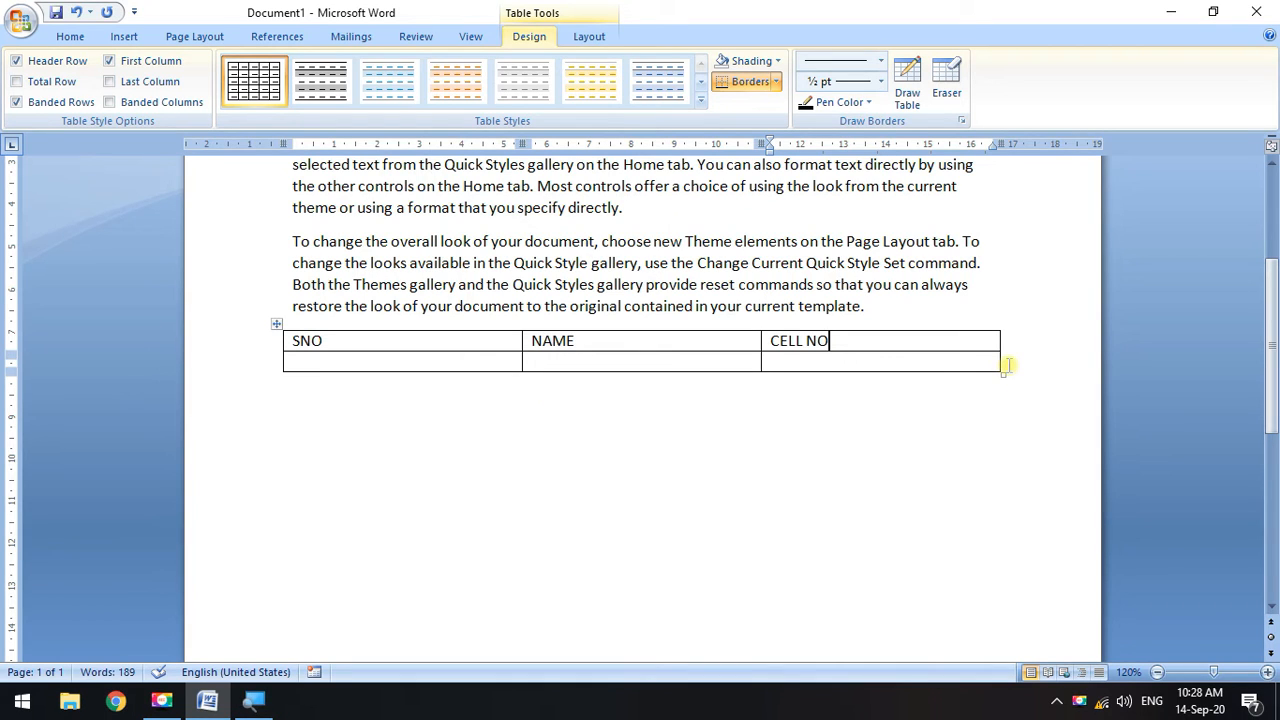
Fill the second row with 1, ABCD and a sample cell number.
key("Tab")
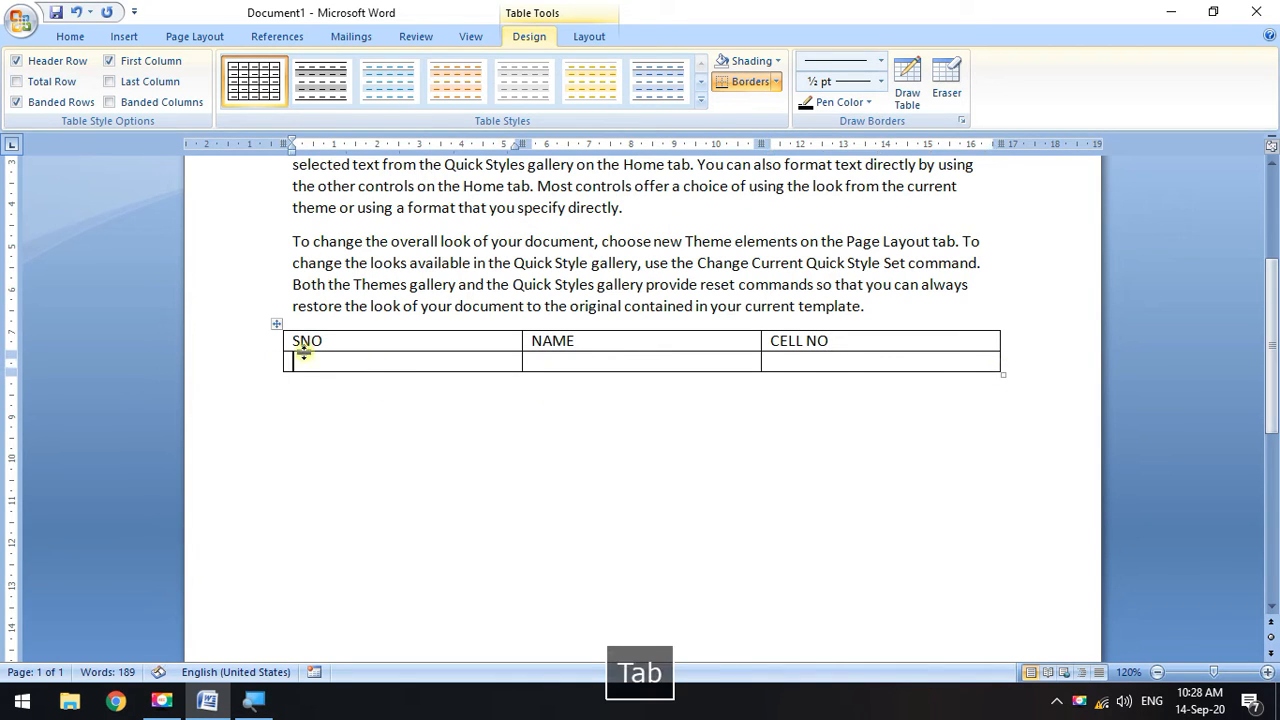
type("1")
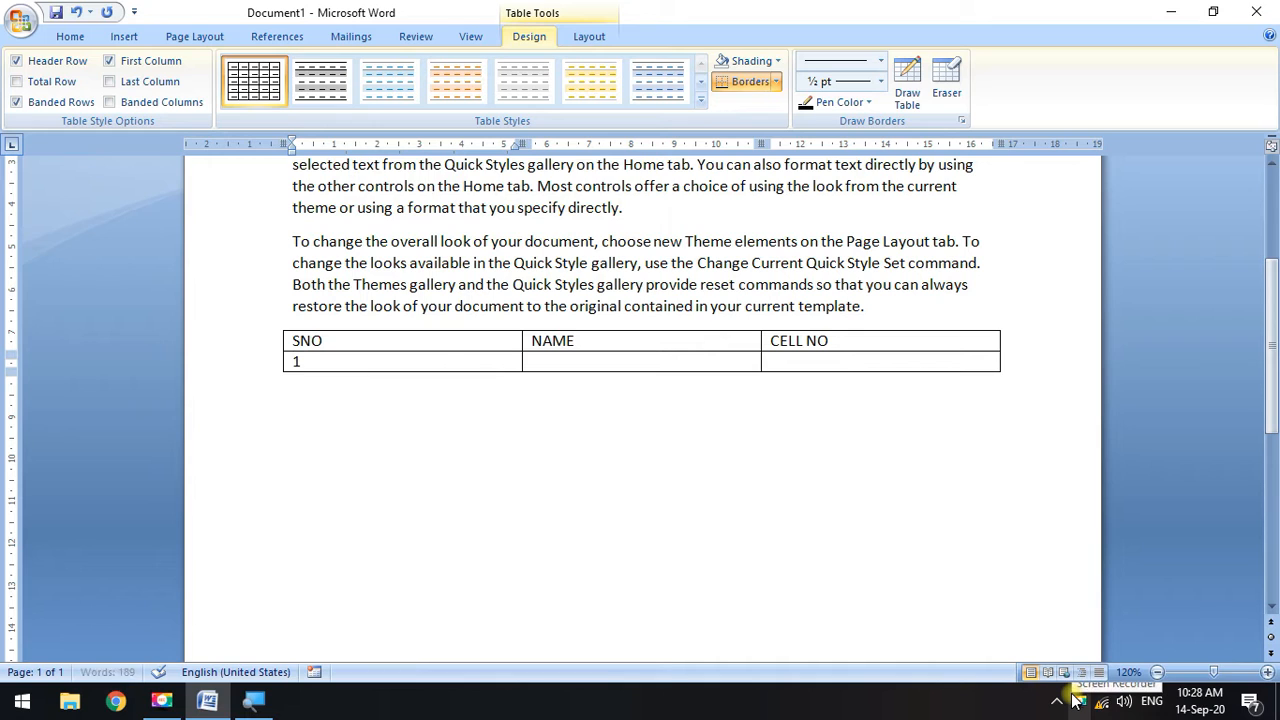
key("Tab")
type("AB")
key("Tab")
type("12")
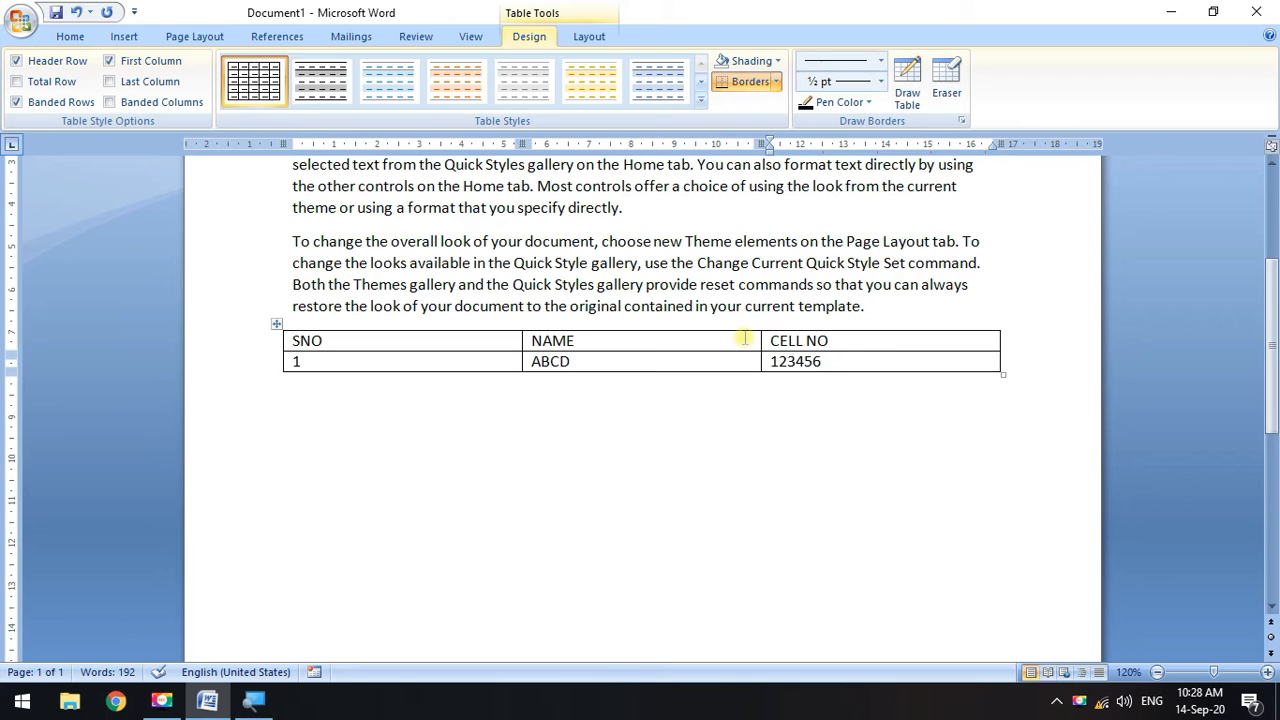
Add an empty third row at the end of the table and select it for inspection.
key("Tab")
left_click_drag(291, 380, 919, 387)
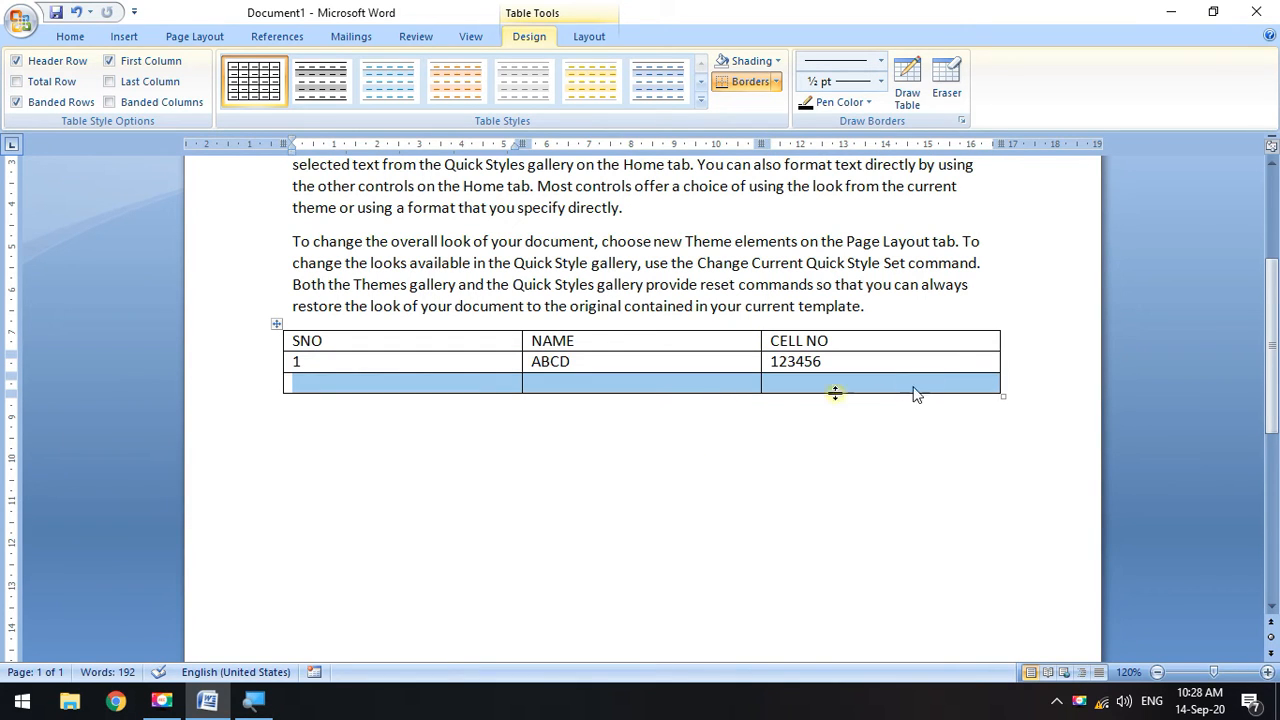
left_click(452, 383)
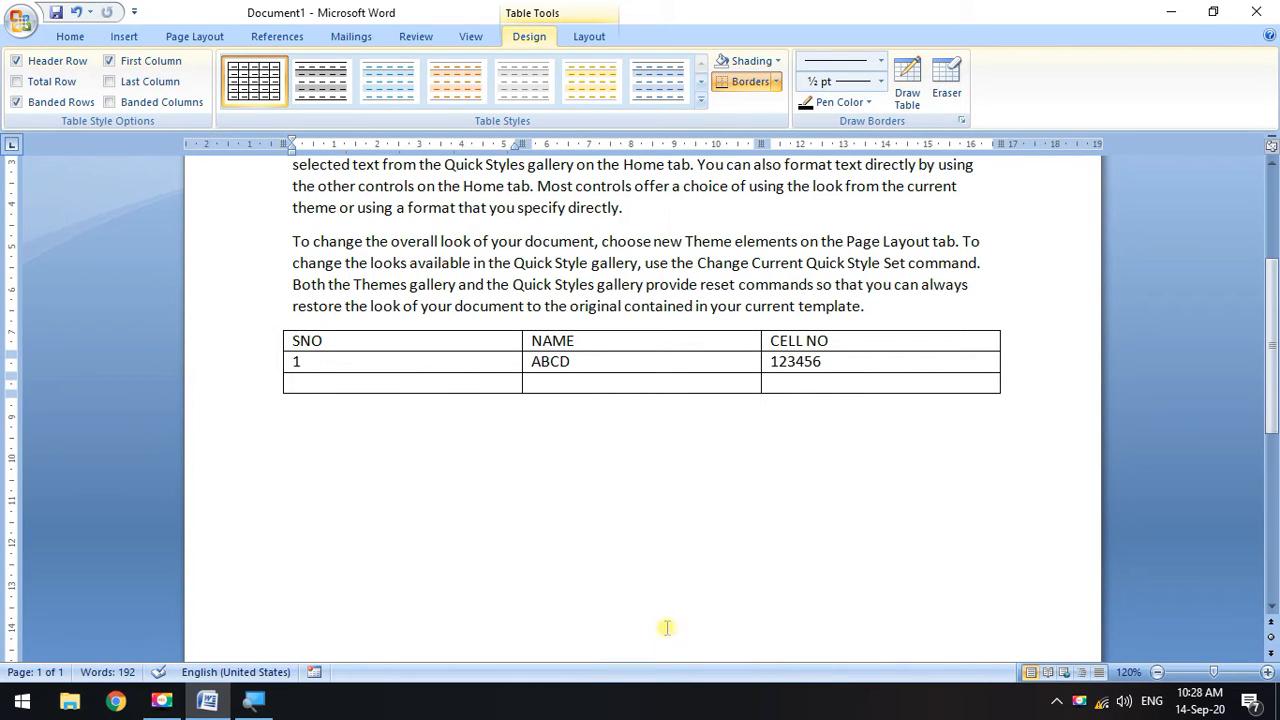
Add seven more empty rows at the end of the table.
key("Tab")
key("Tab")
key("Tab")
key("Tab")
key("Tab")
key("Tab")
key("Tab")
key("Tab")
key("Tab")
key("Tab")
key("Tab")
key("Tab")
key("Tab")
key("Tab")
key("Tab")
key("Tab")
key("Tab")
key("Tab")
key("Tab")
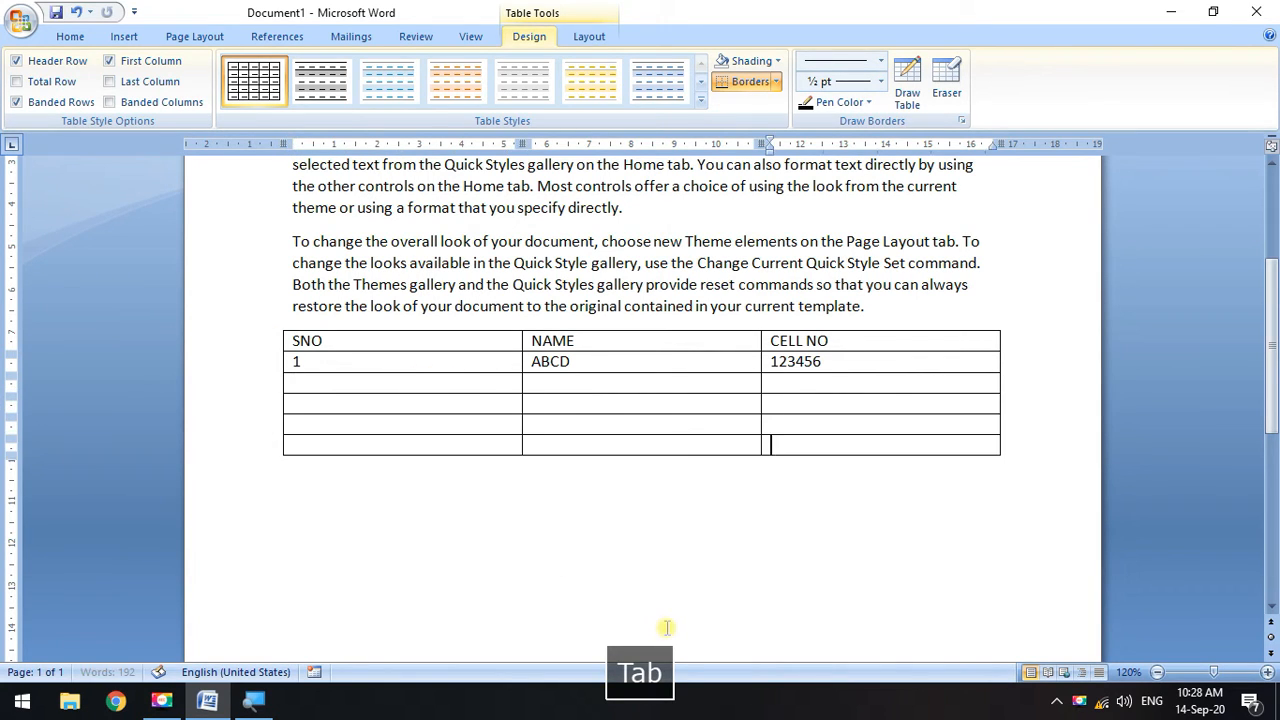
key("Tab")
key("Tab")
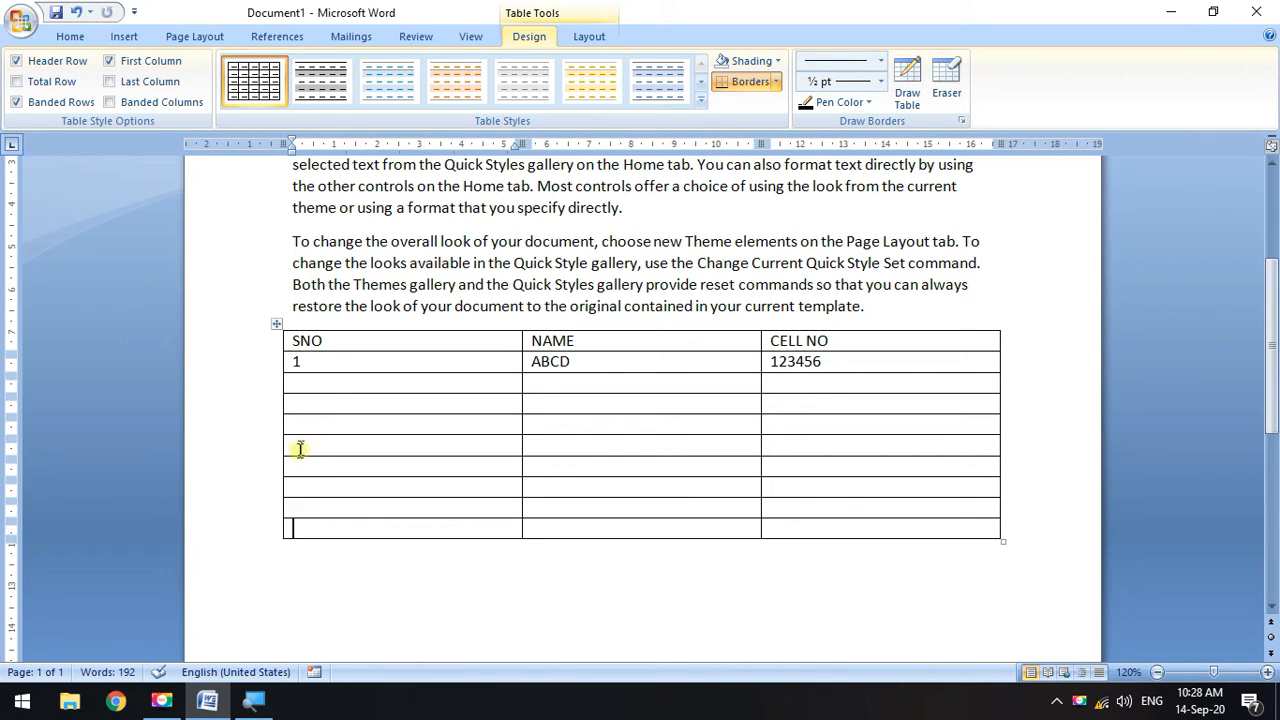
Try to delete the eight empty rows, and clear the contents of the first two rows and undo that.
left_click_drag(297, 382, 903, 517)
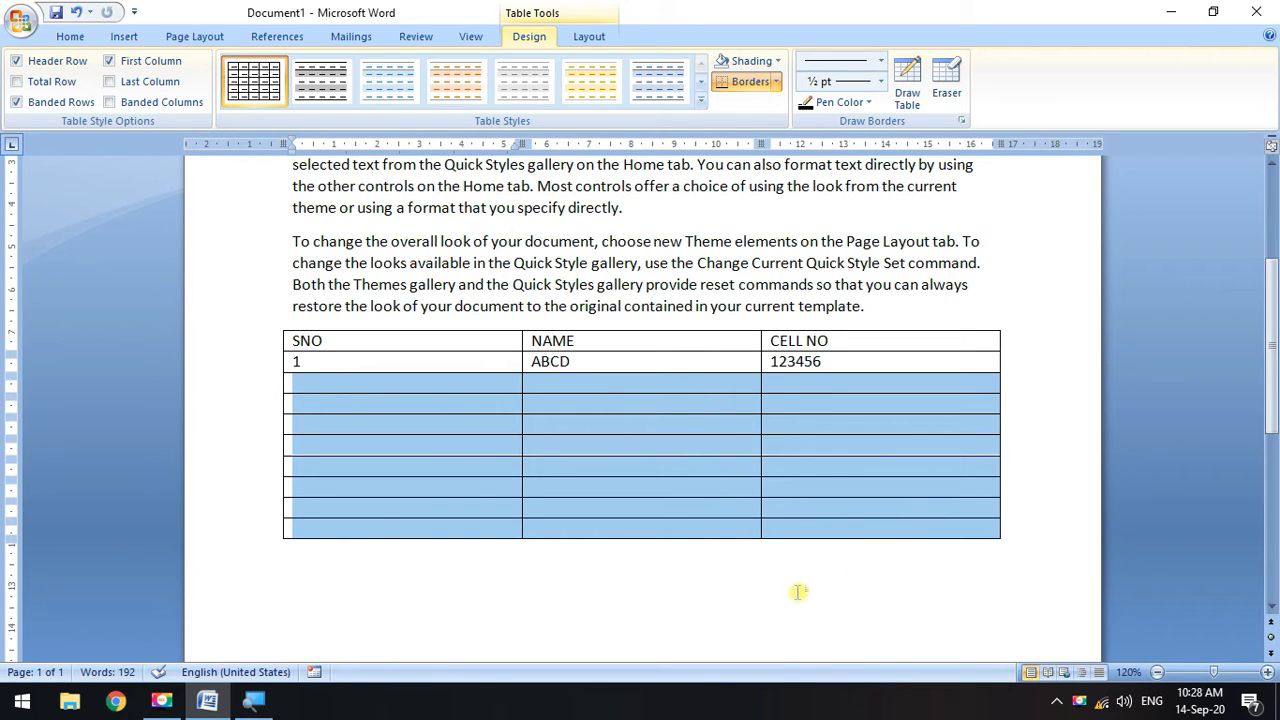
key("Delete")
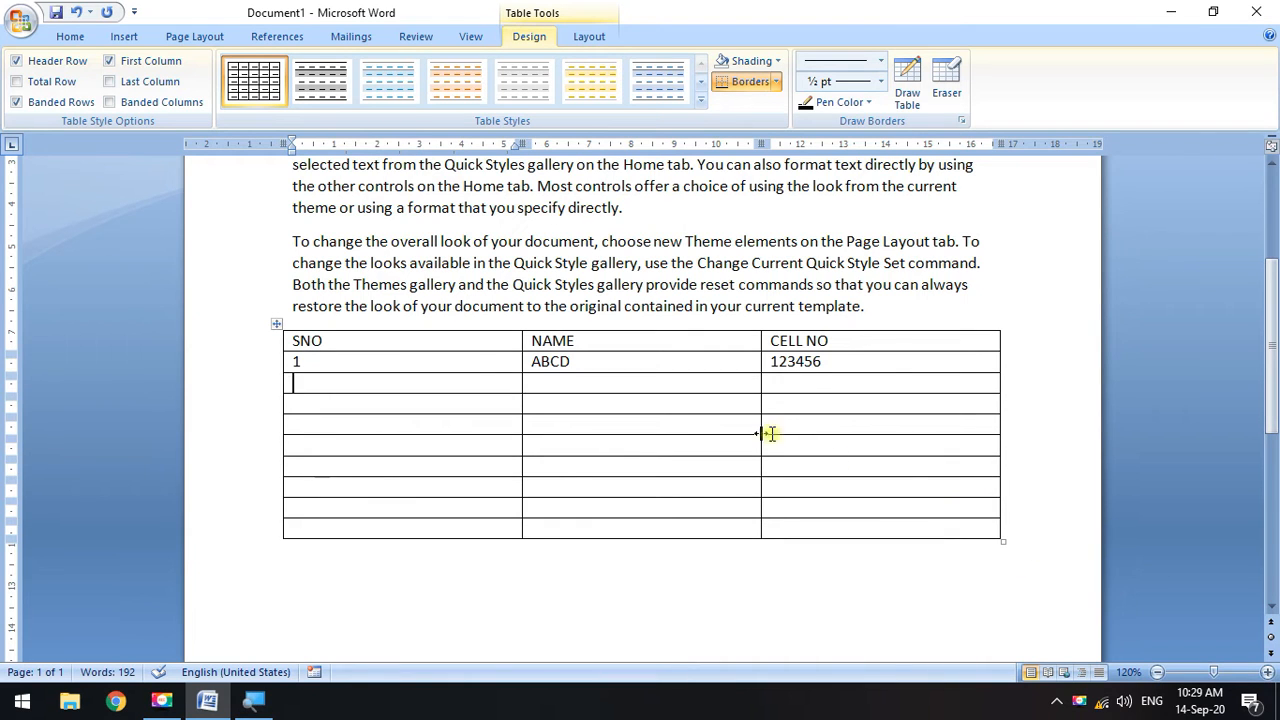
left_click_drag(871, 366, 297, 340)
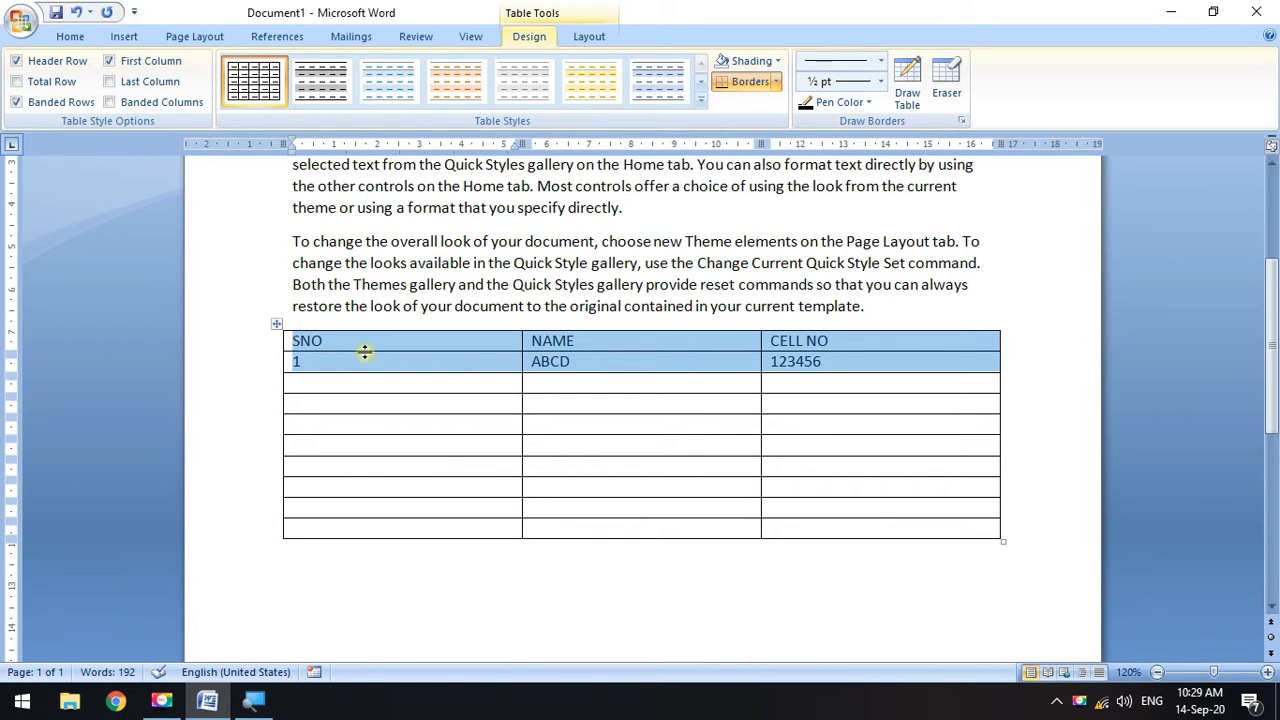
key("Delete")
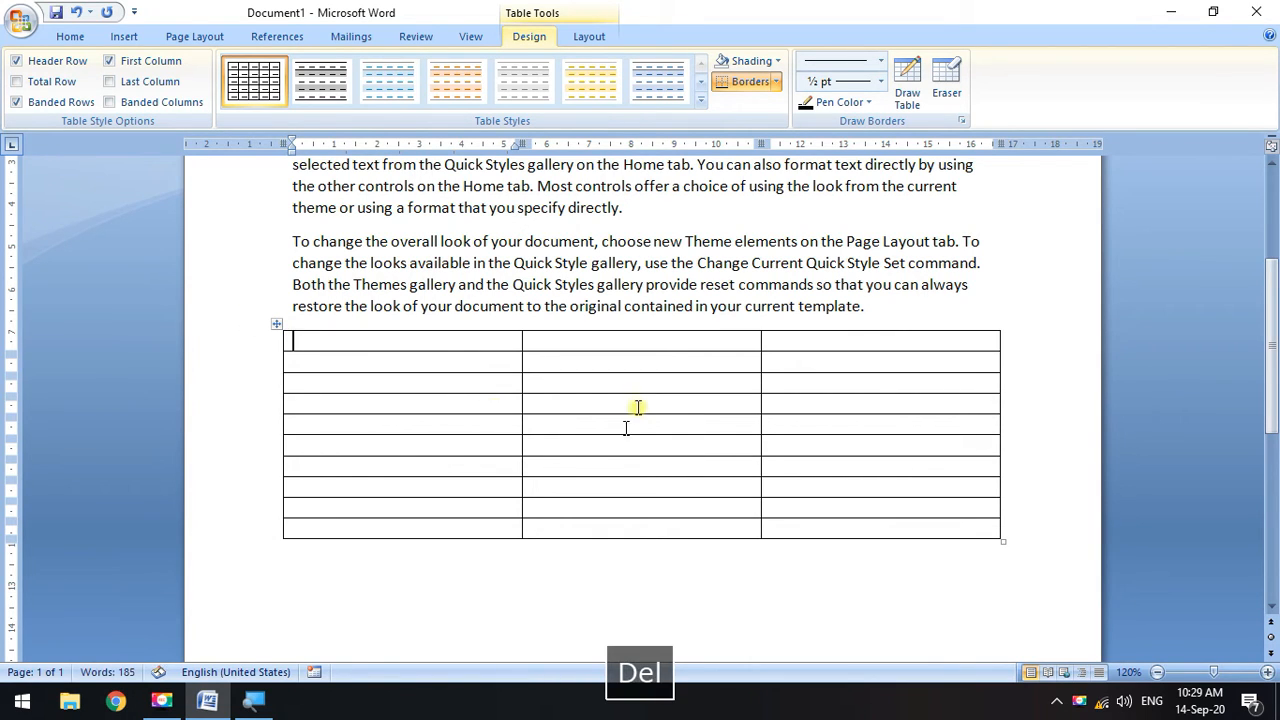
key("ctrl+z")
Try to remove the last six empty table rows, and open the cell deletion options and dismiss them.
left_click(496, 467)
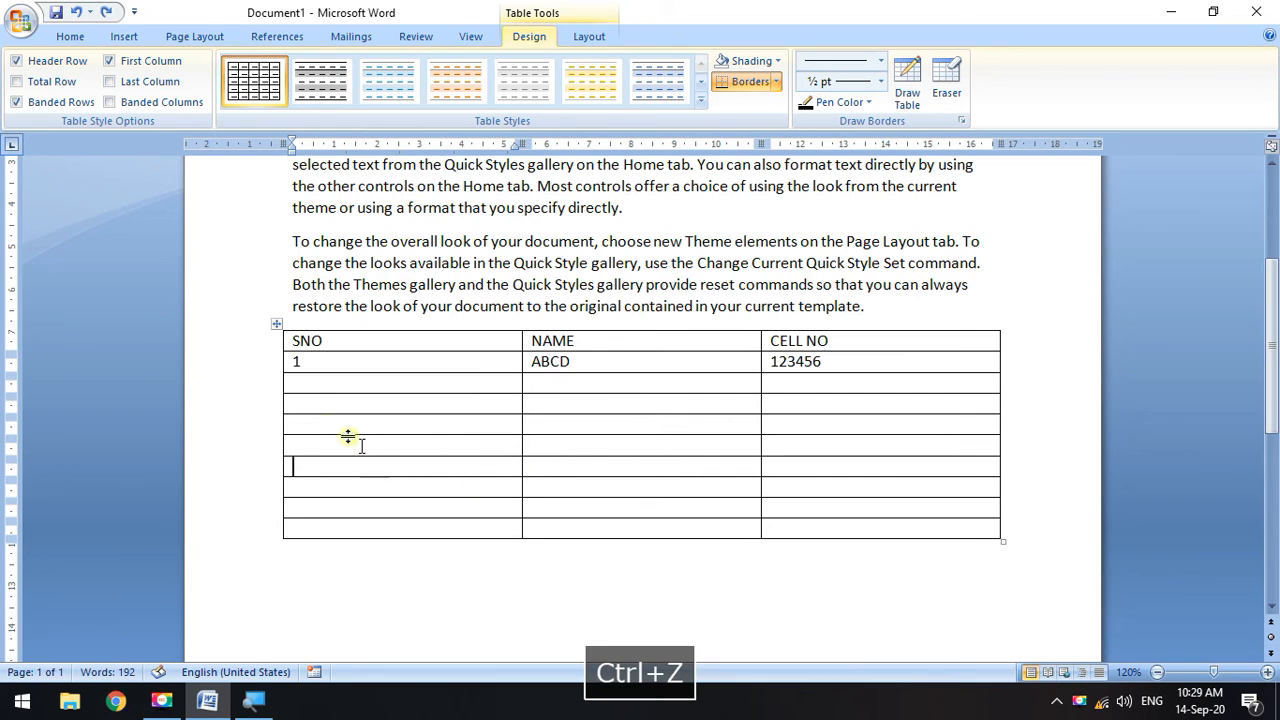
left_click_drag(309, 427, 884, 525)
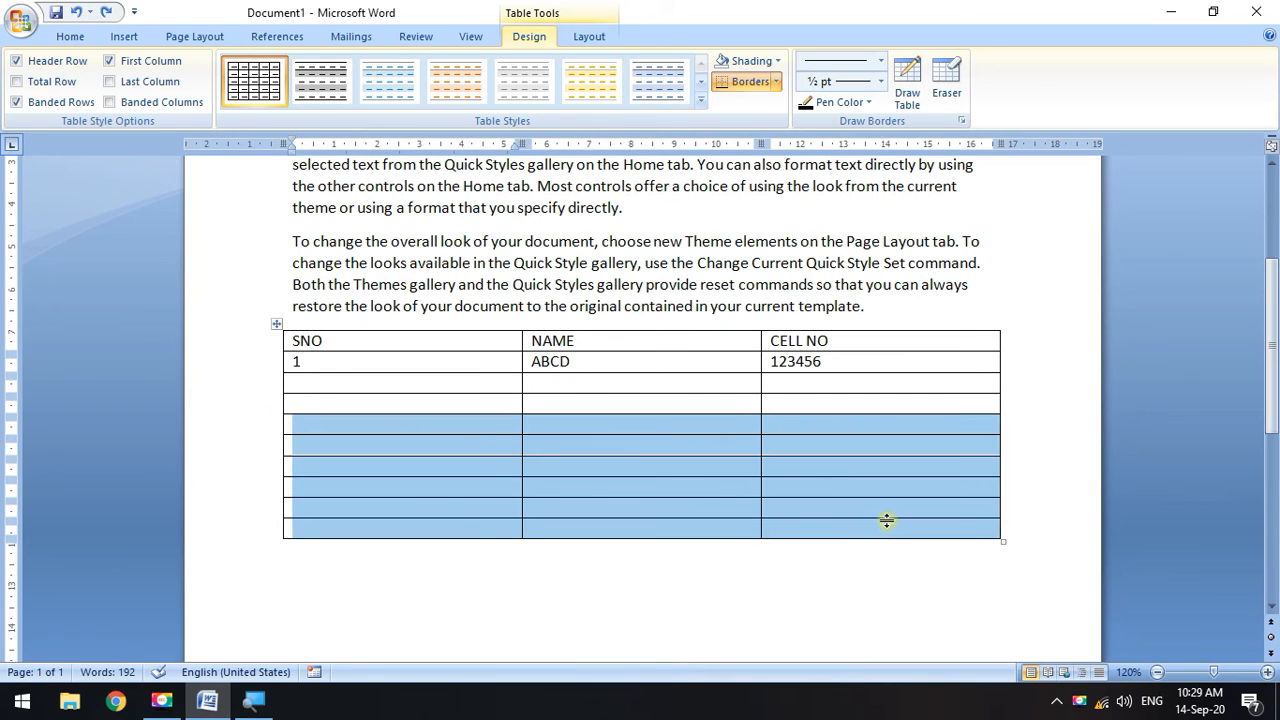
key("Delete")
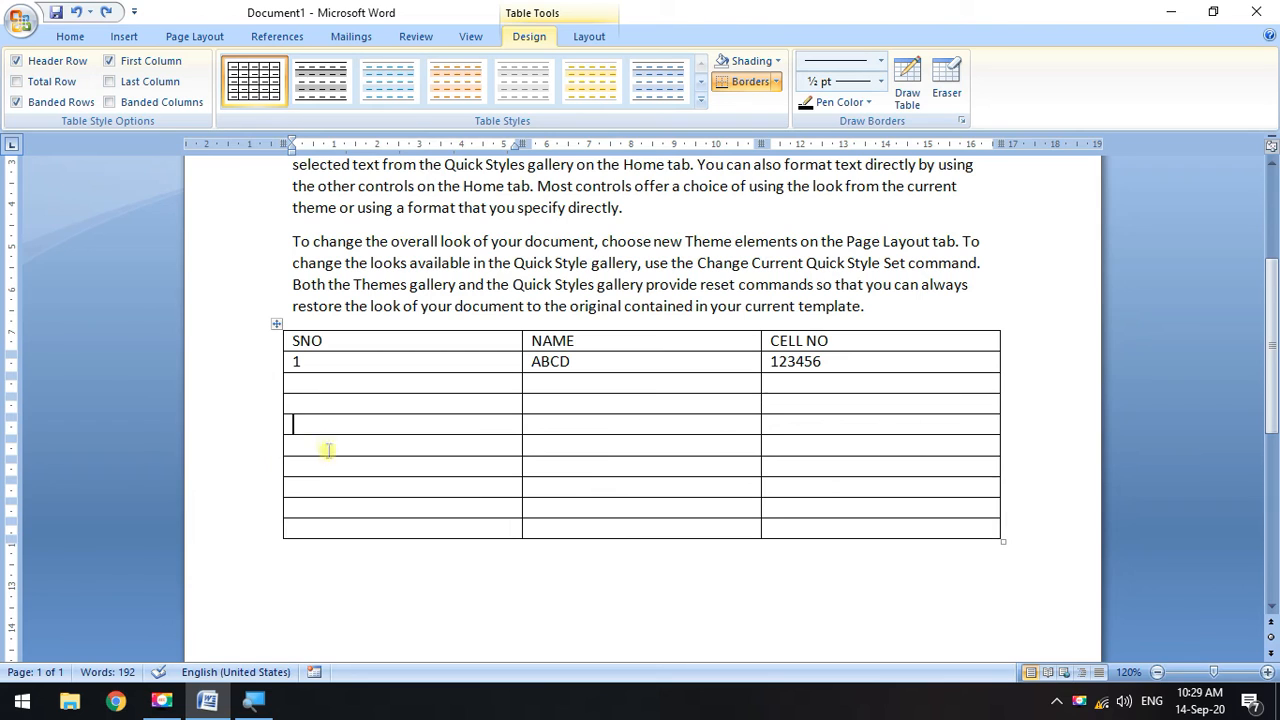
left_click_drag(306, 429, 891, 533)
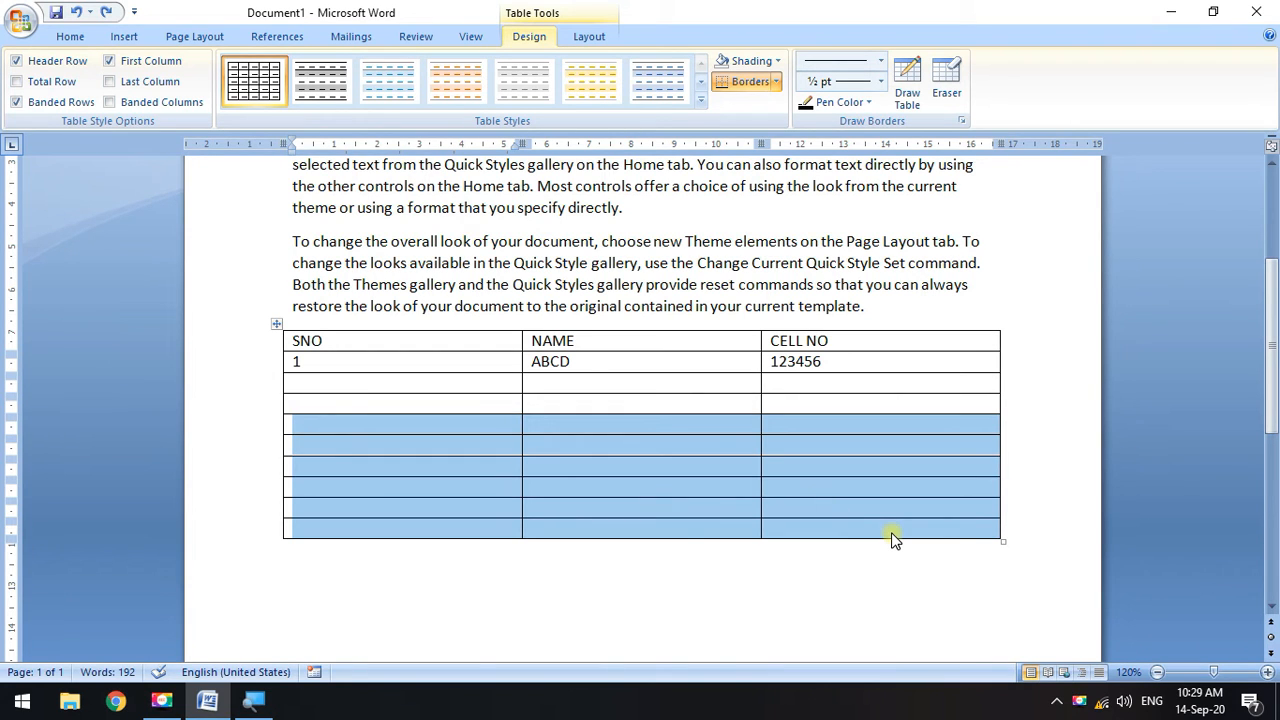
key("BackSpace")
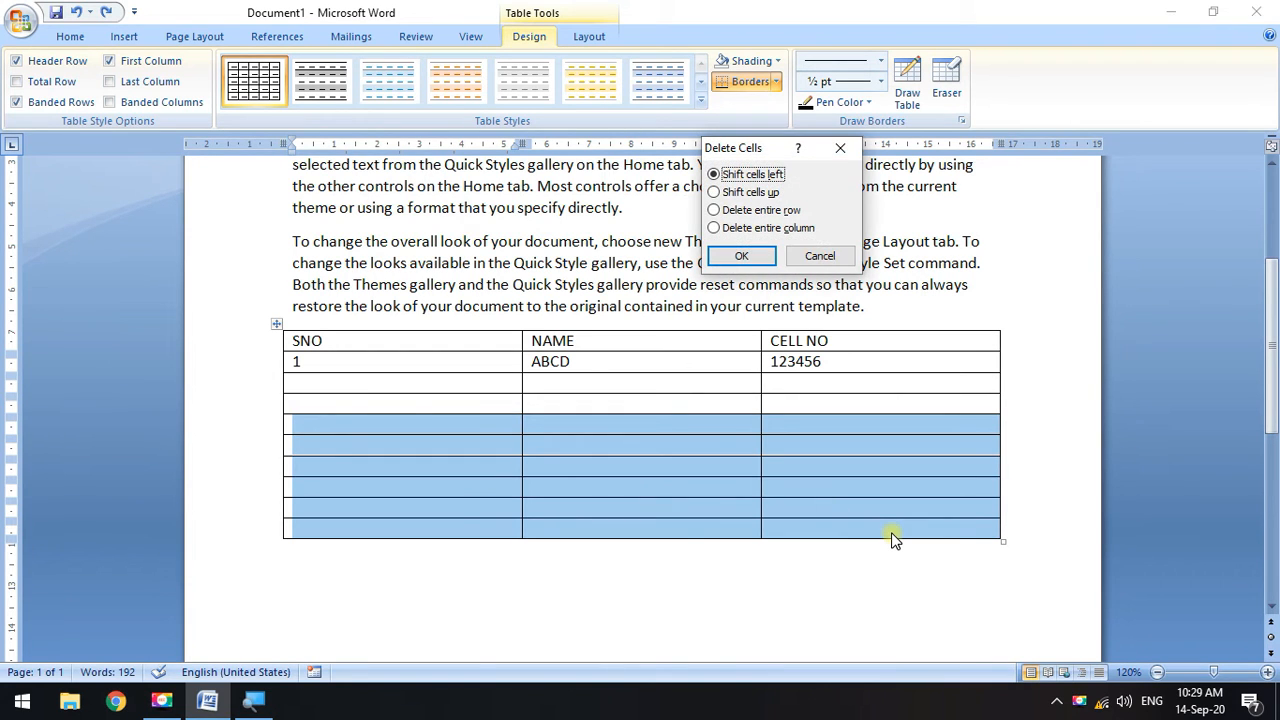
left_click(840, 147)
left_click(318, 442)
Delete the last six empty rows of the table using the Delete entire row option.
left_click_drag(314, 428, 945, 518)
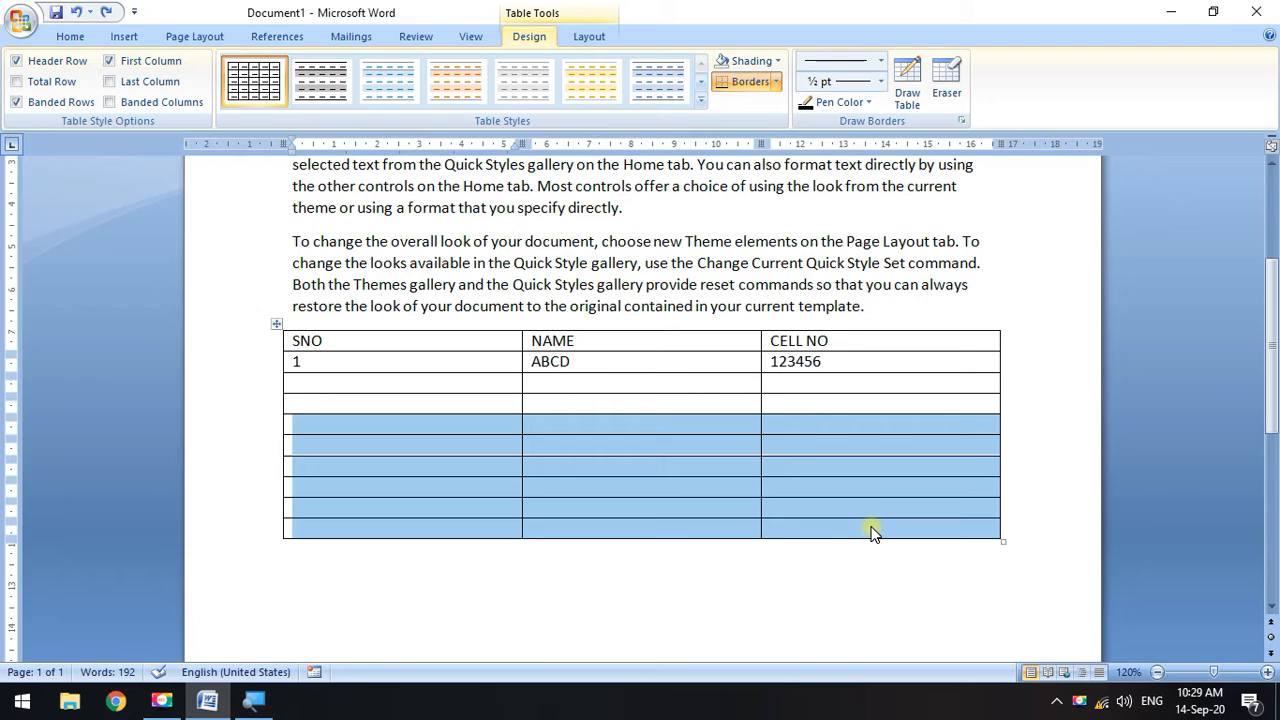
key("BackSpace")
left_click_drag(734, 148, 637, 172)
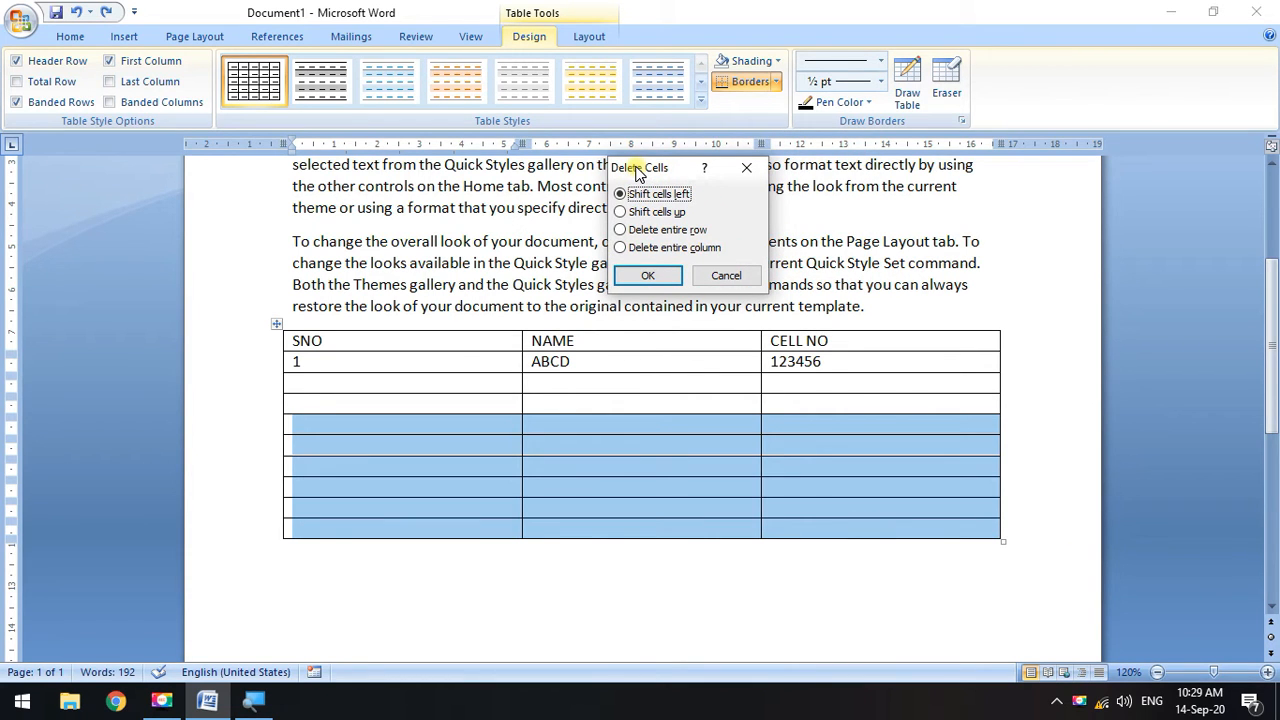
left_click(745, 168)
left_click(621, 230)
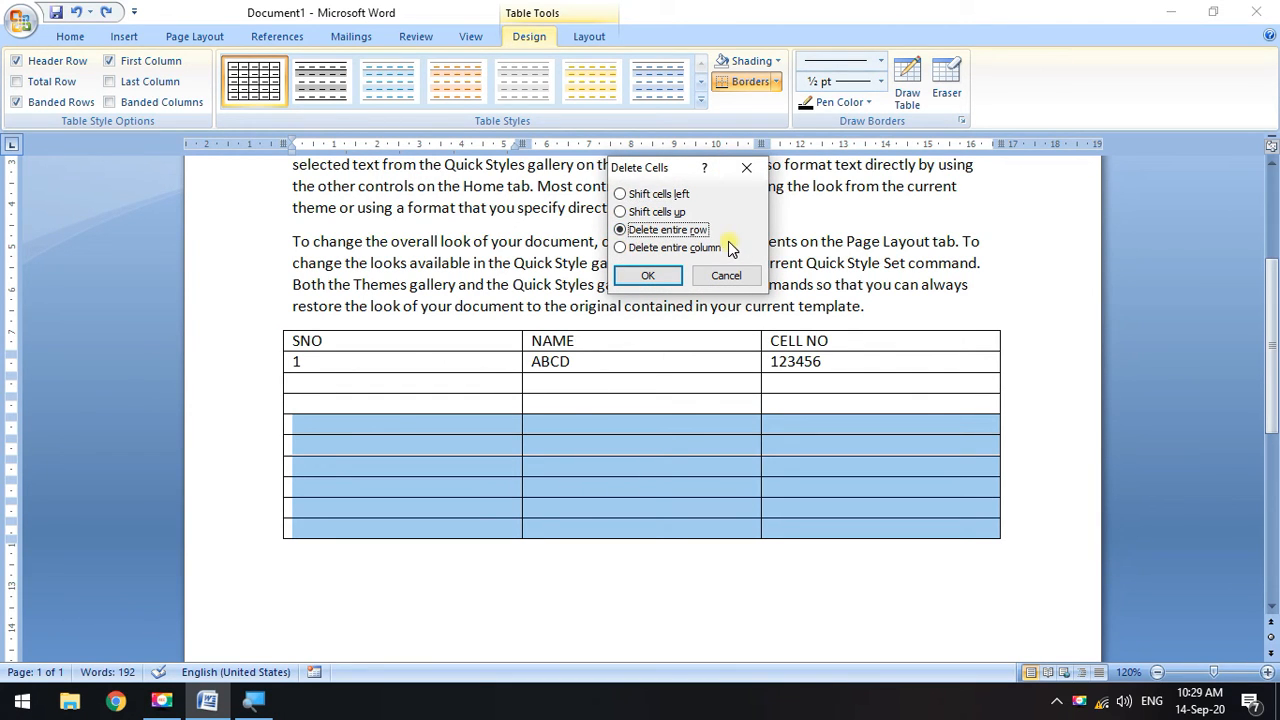
left_click(670, 248)
left_click(656, 211)
left_click(656, 193)
left_click(652, 248)
left_click(655, 230)
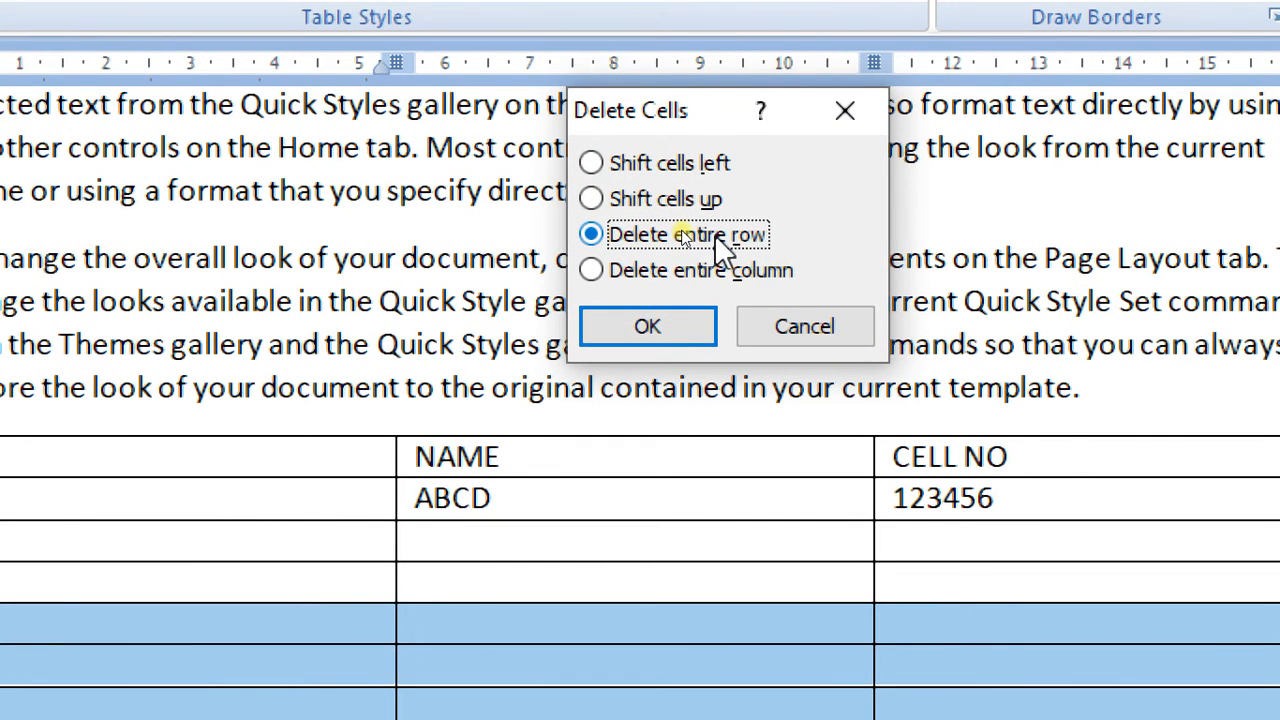
left_click(640, 324)
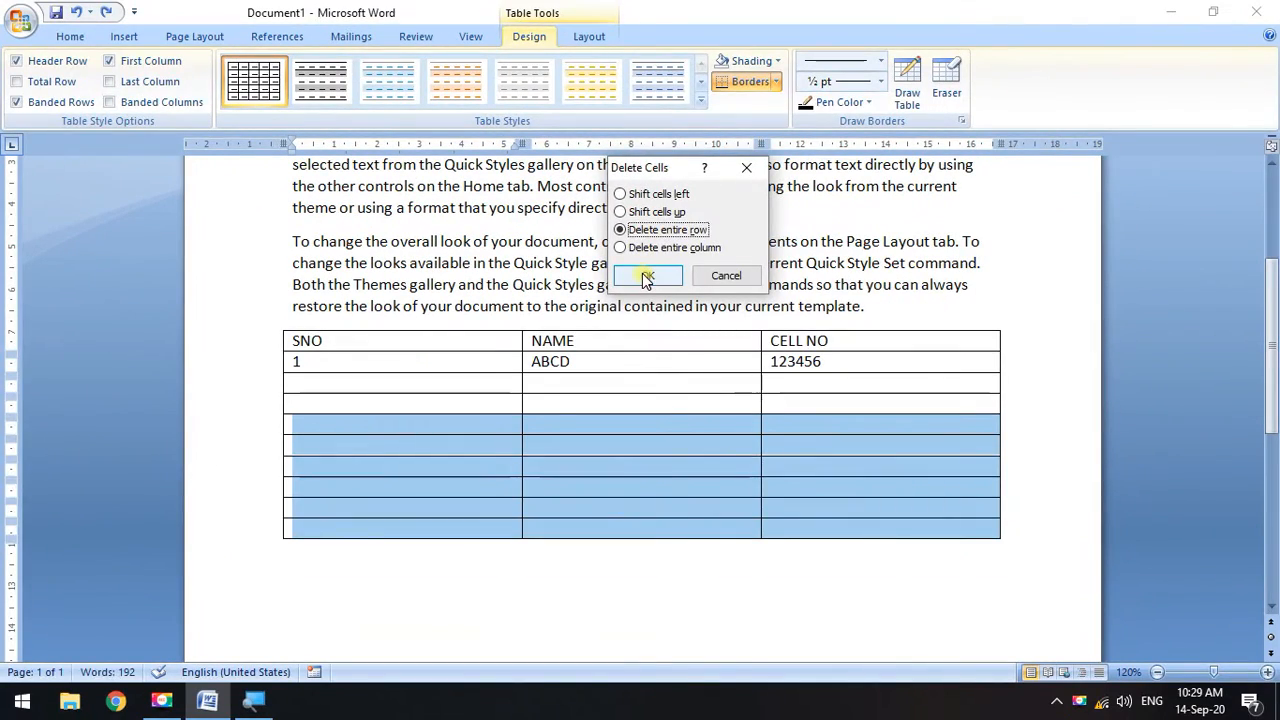
left_click(647, 327)
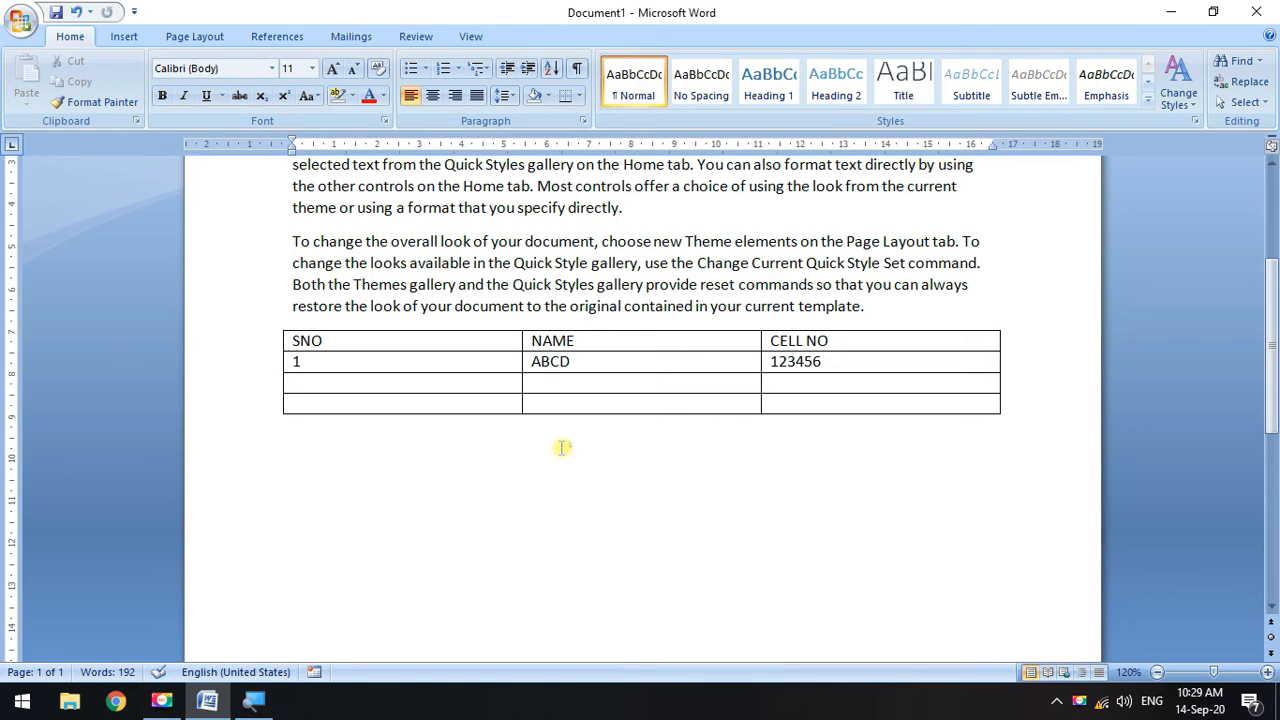
Undo the row deletion, and repeat the same entire-row deletion and undo it again.
key("ctrl+z")
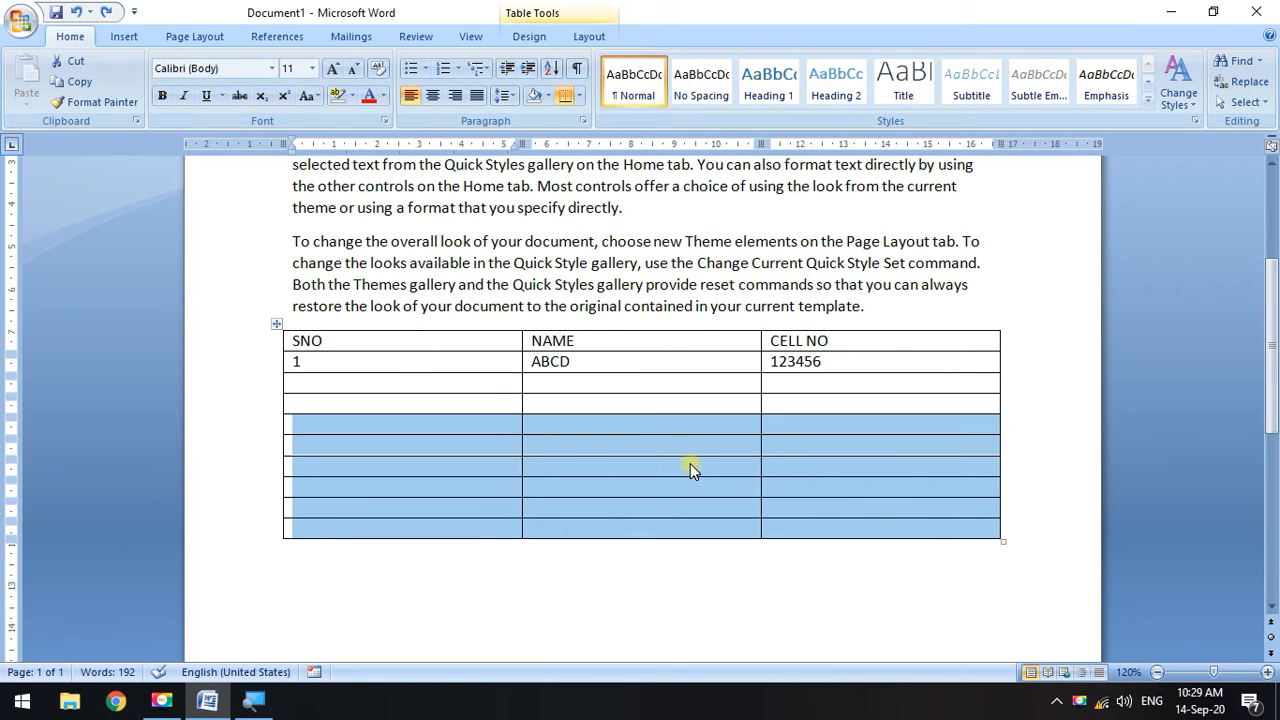
key("BackSpace")
left_click(636, 230)
left_click(648, 275)
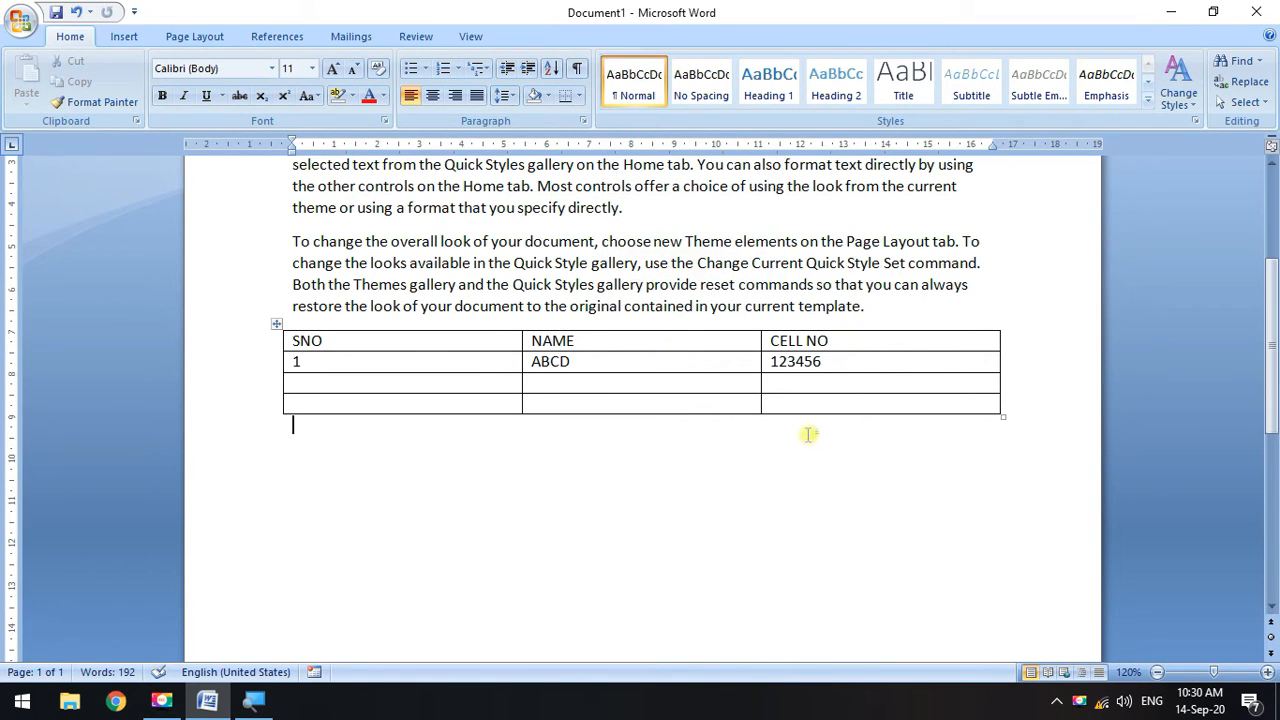
key("ctrl+z")
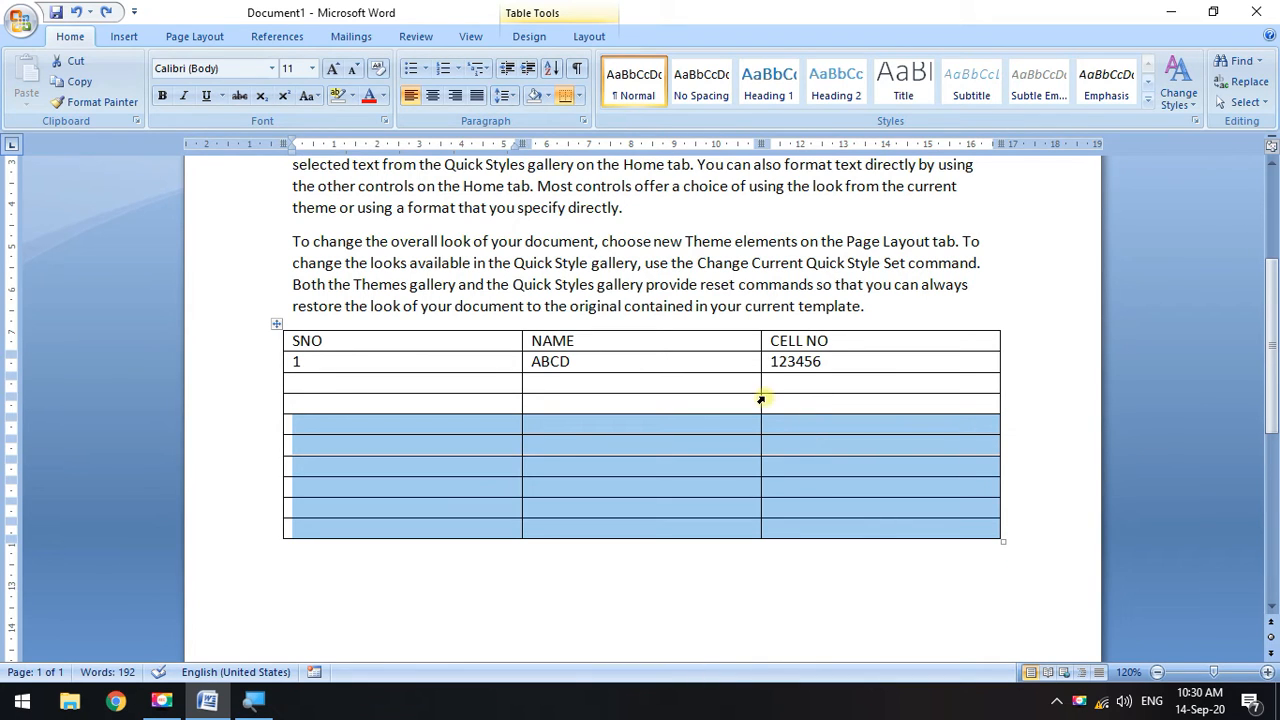
Delete the selected cells with the Delete entire column option and undo it, twice in a row.
key("BackSpace")
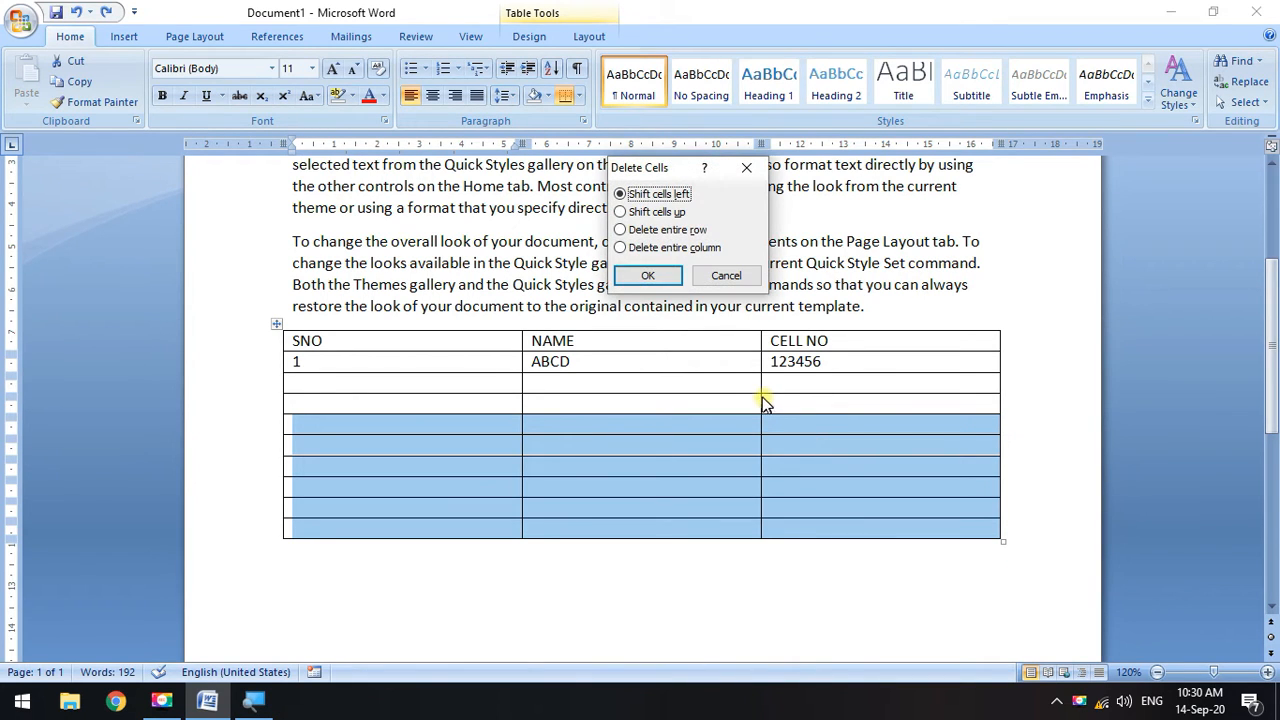
left_click(649, 248)
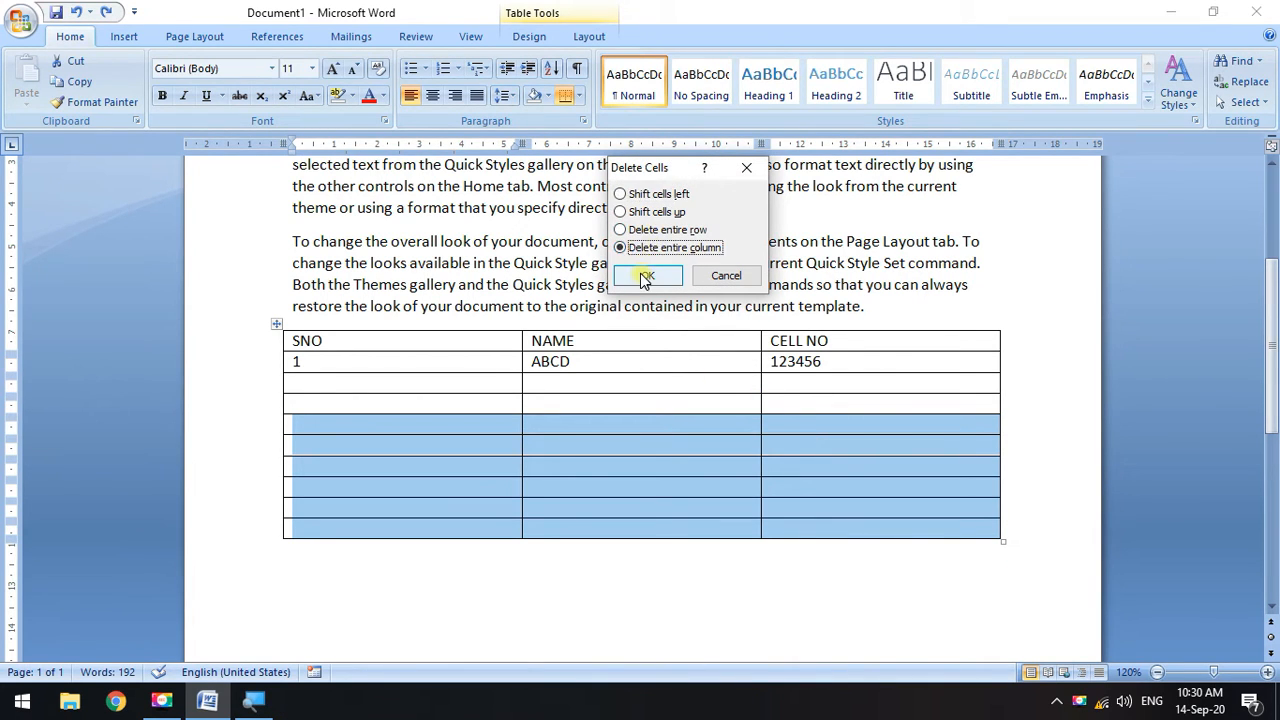
left_click(647, 276)
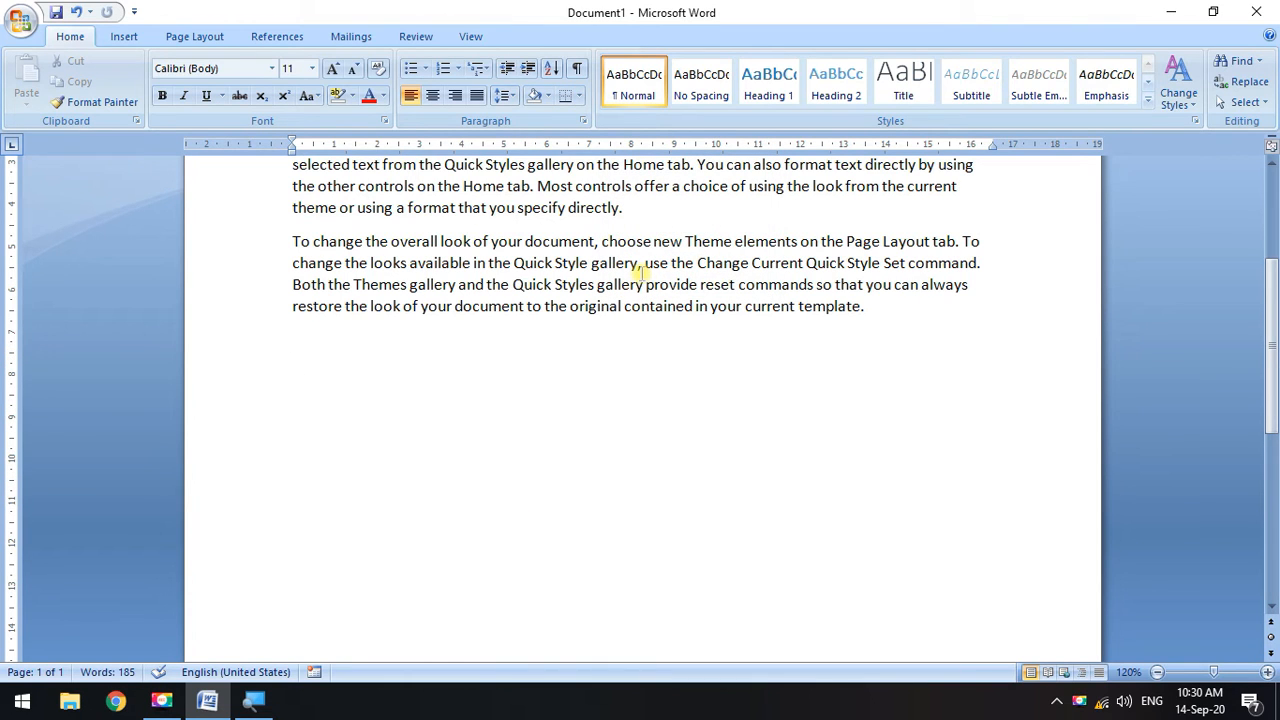
key("ctrl+z")
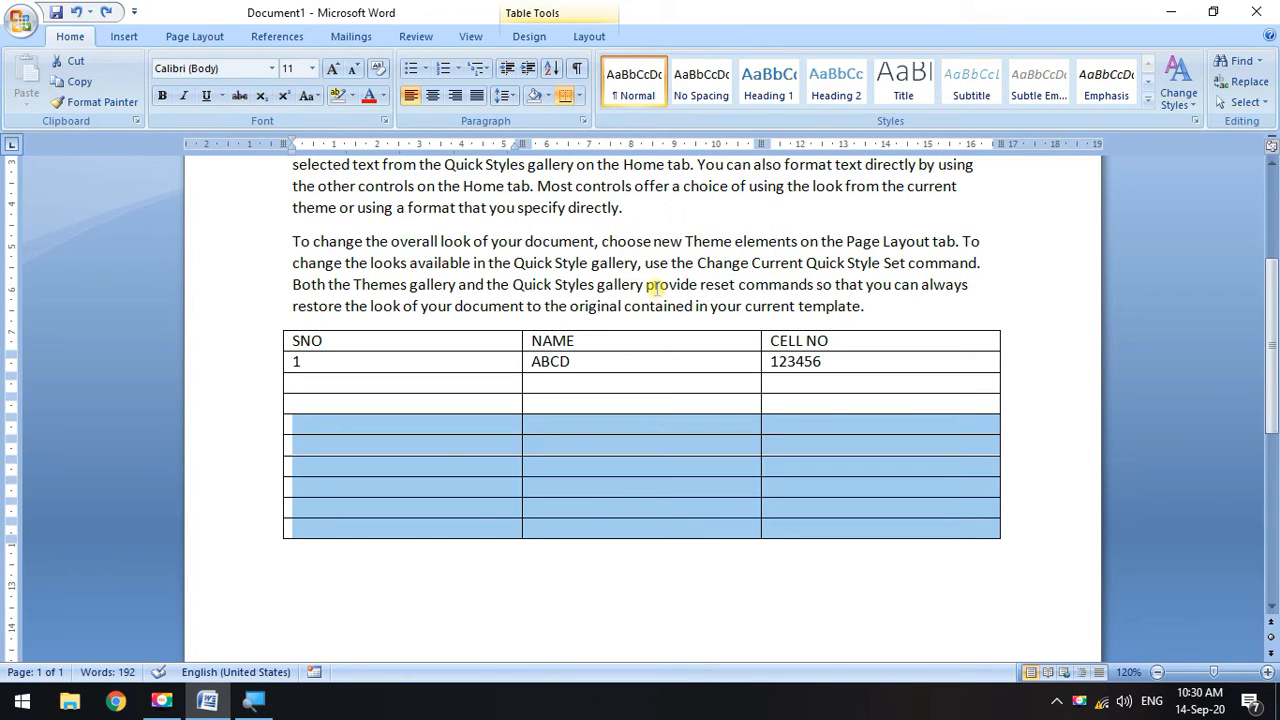
key("BackSpace")
left_click(688, 251)
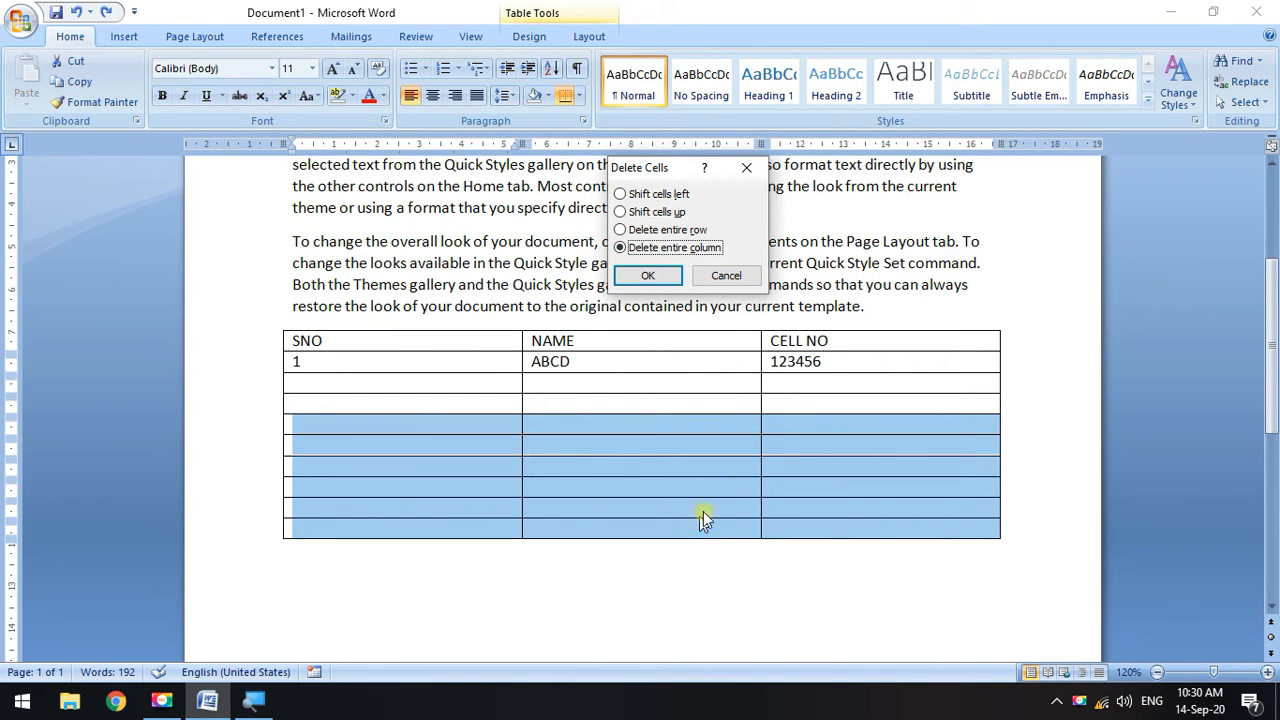
left_click(650, 276)
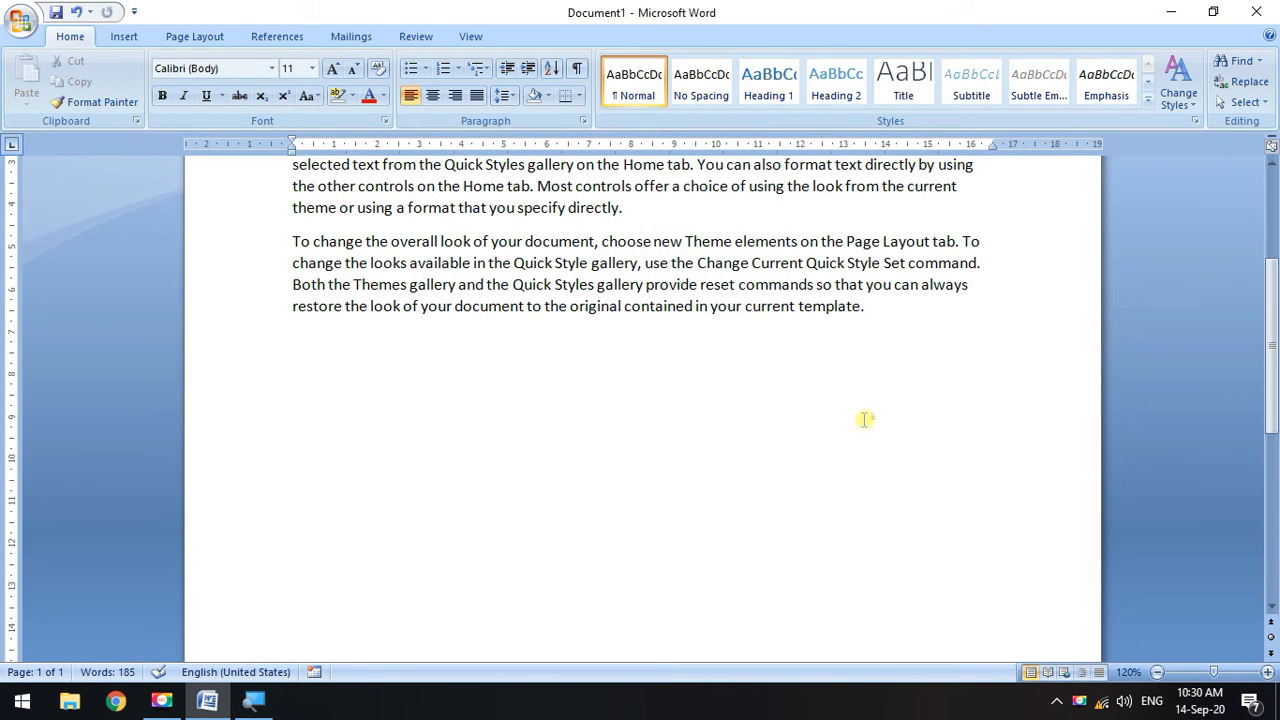
key("ctrl+z")
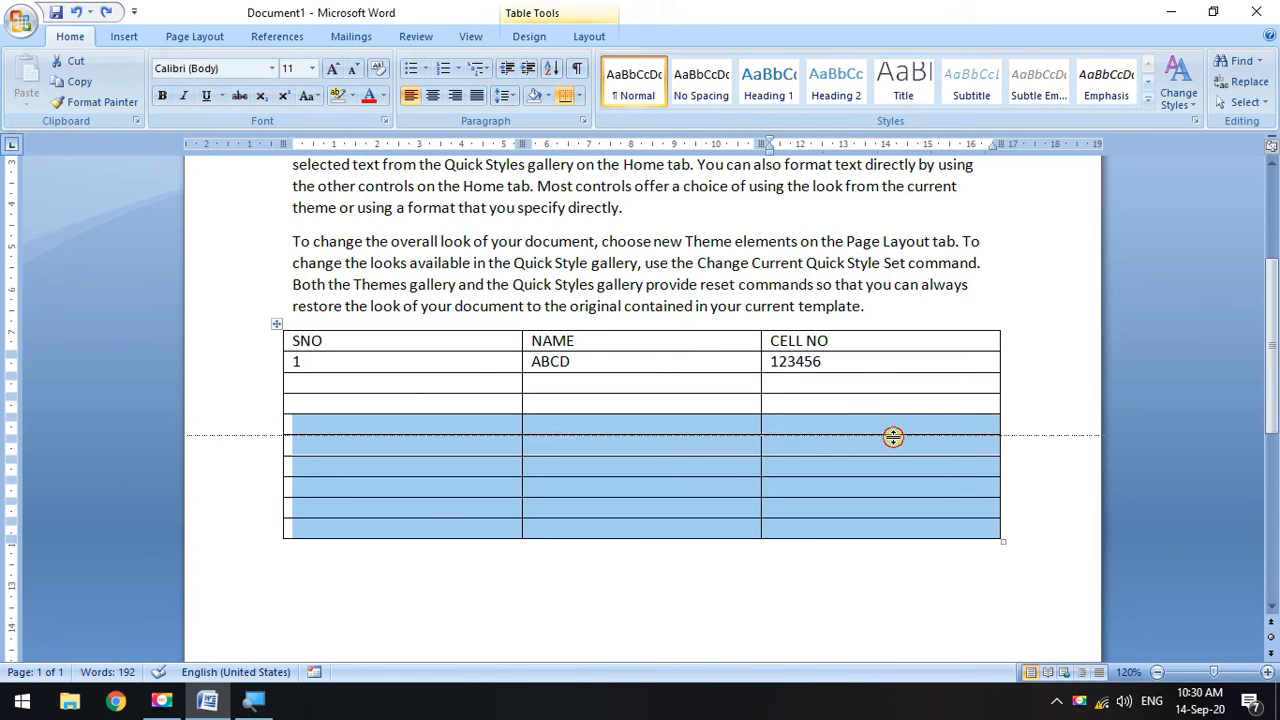
left_click(396, 445)
left_click_drag(330, 446, 898, 530)
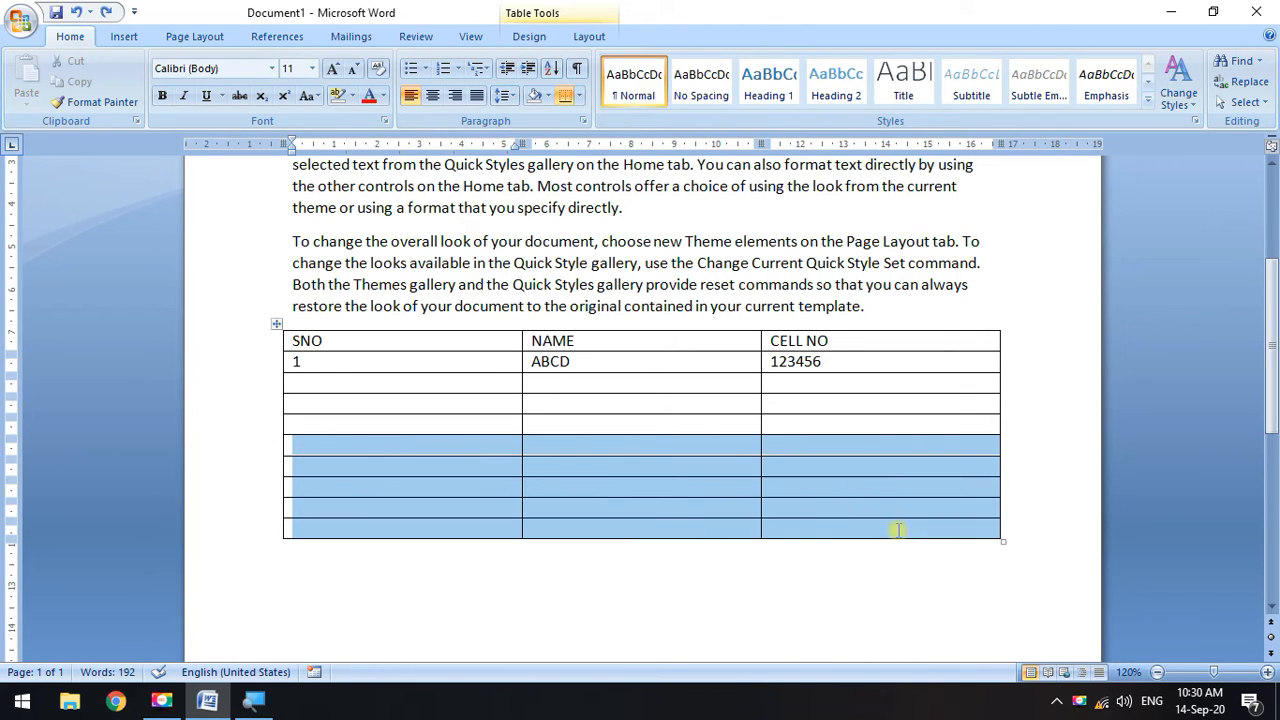
right_click(643, 450)
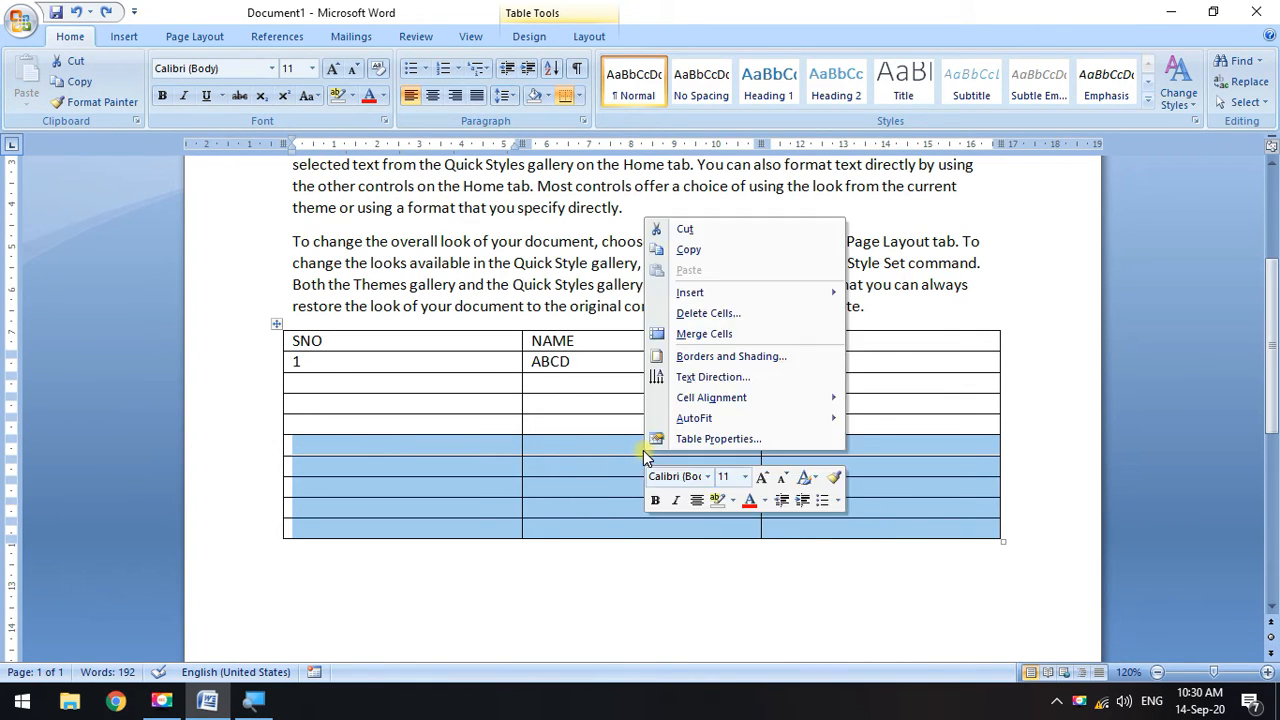
left_click(573, 450)
left_click(824, 484)
Delete the last seven empty rows of the table with the Delete entire row option, and undo the deletion.
left_click_drag(943, 529, 297, 408)
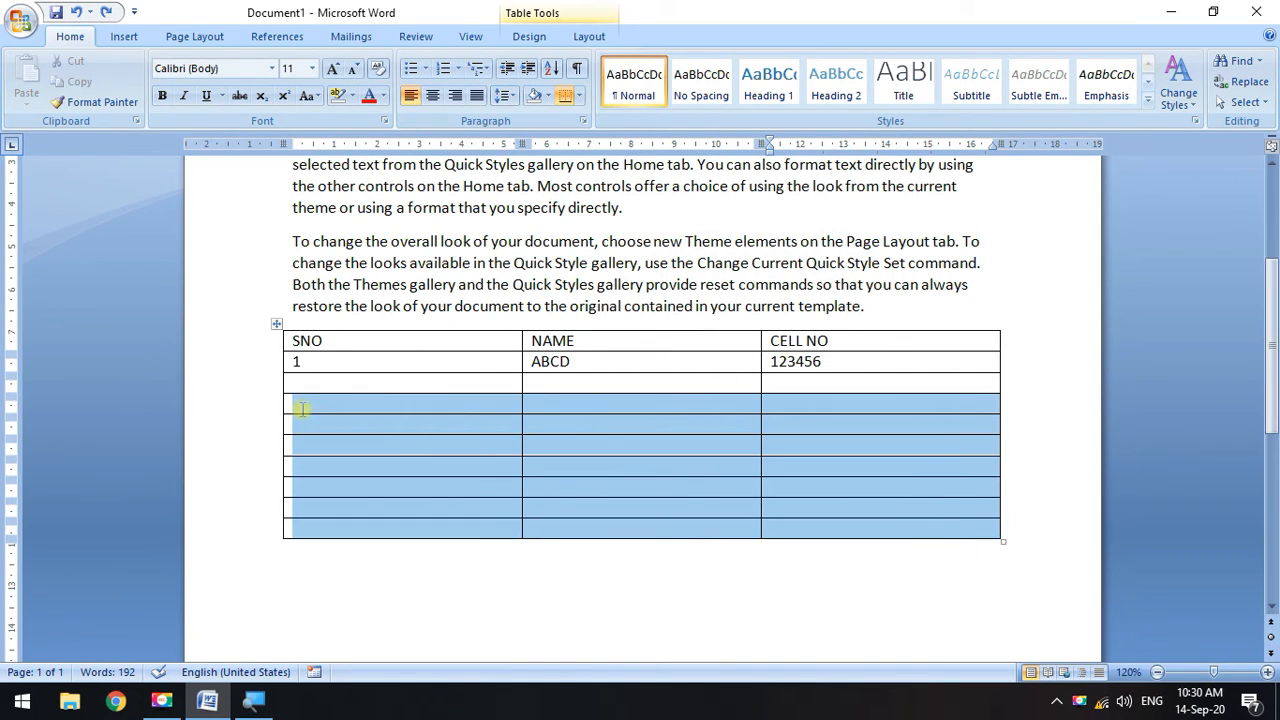
right_click(666, 407)
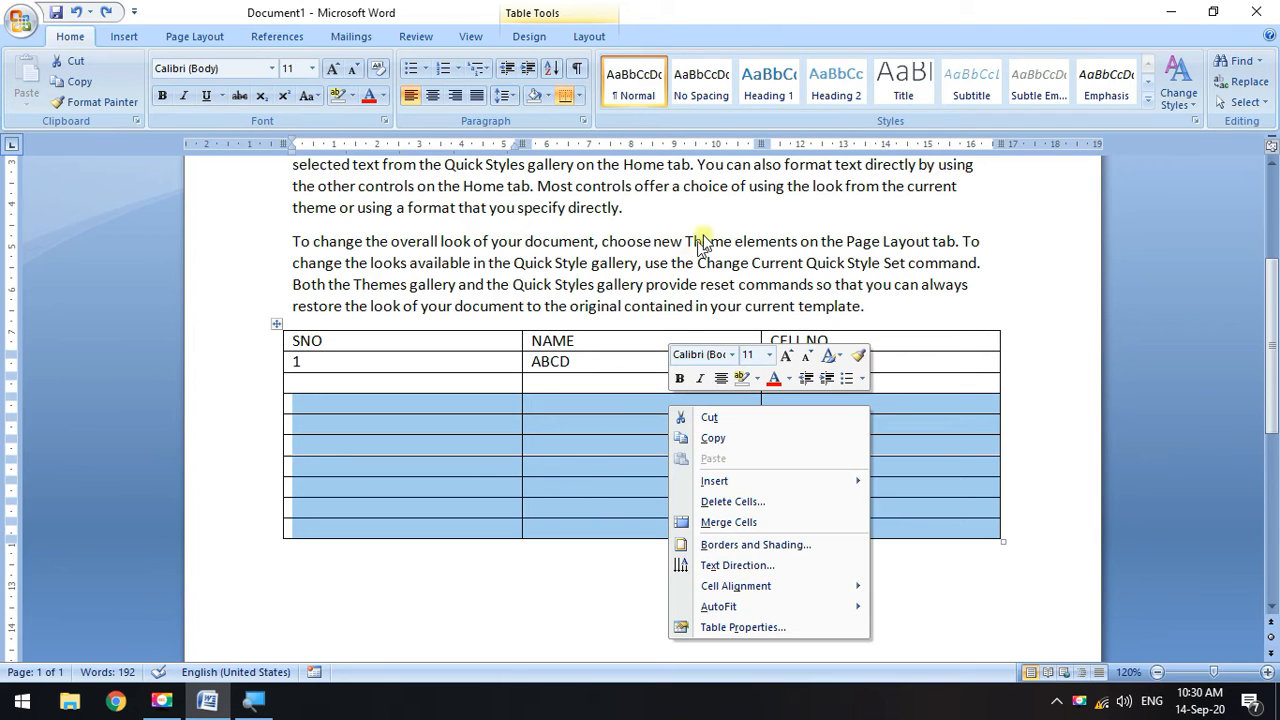
left_click(731, 503)
left_click_drag(660, 166, 714, 136)
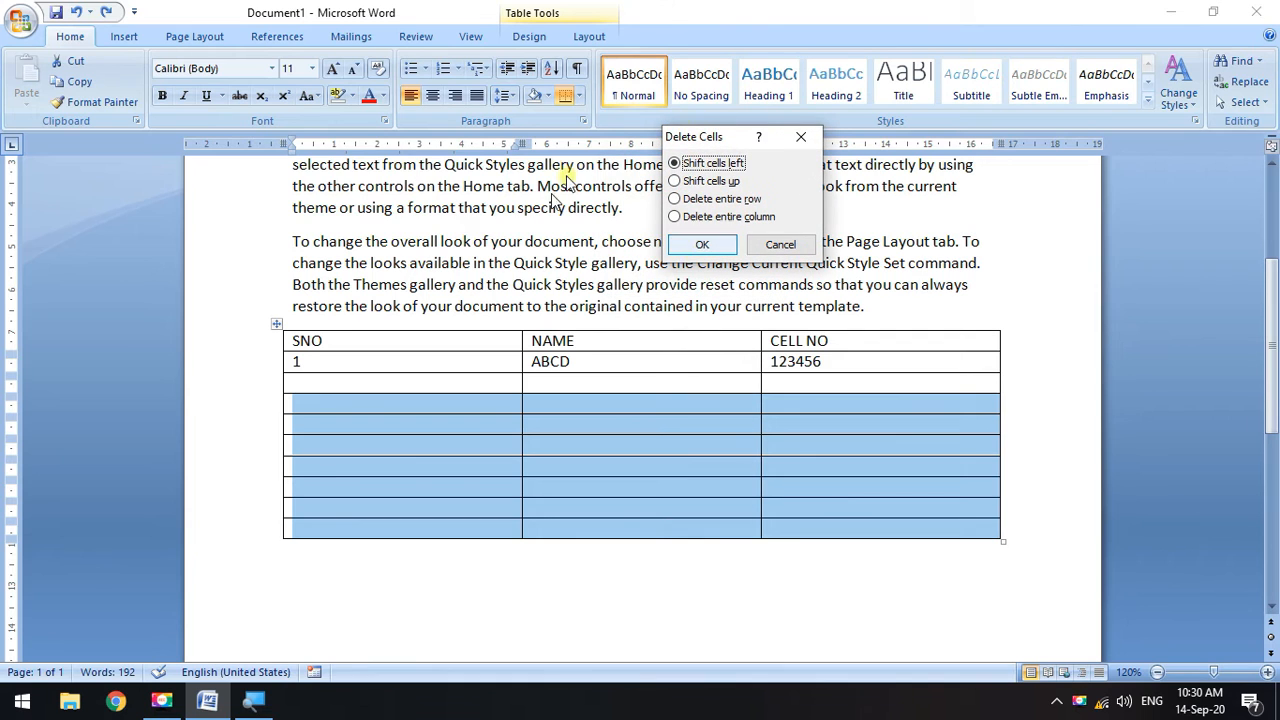
left_click(810, 136)
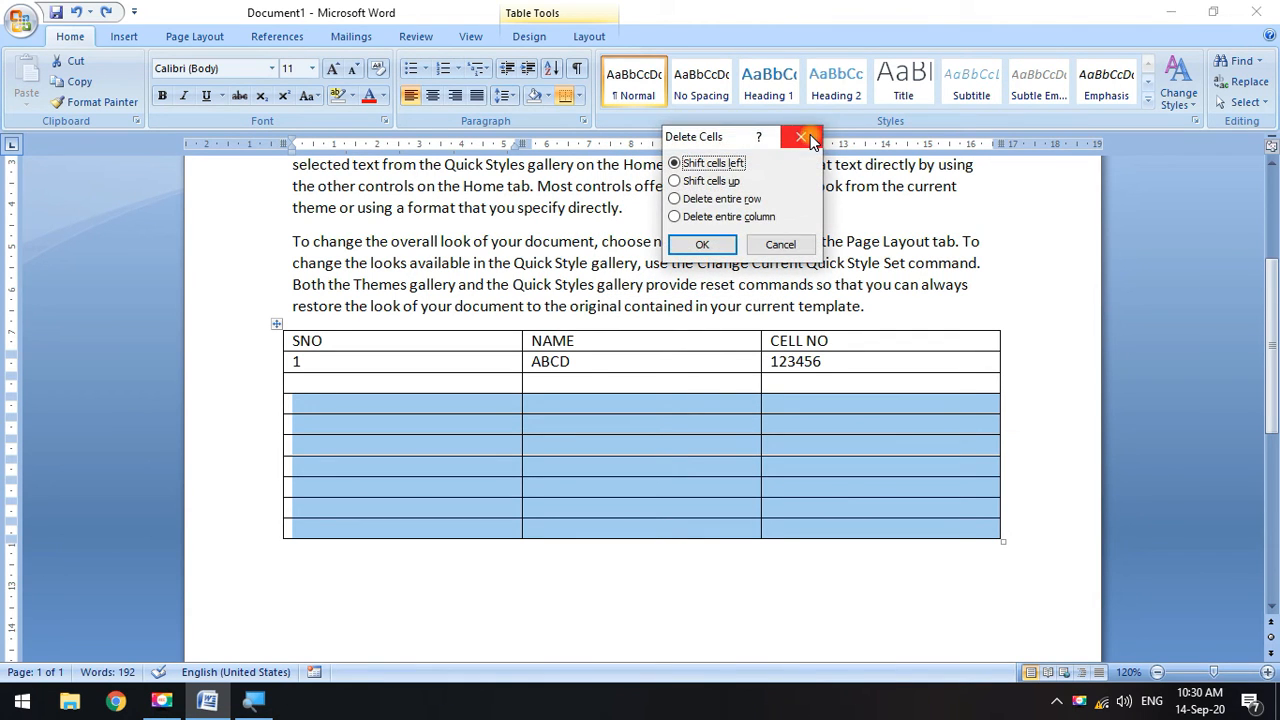
left_click(809, 136)
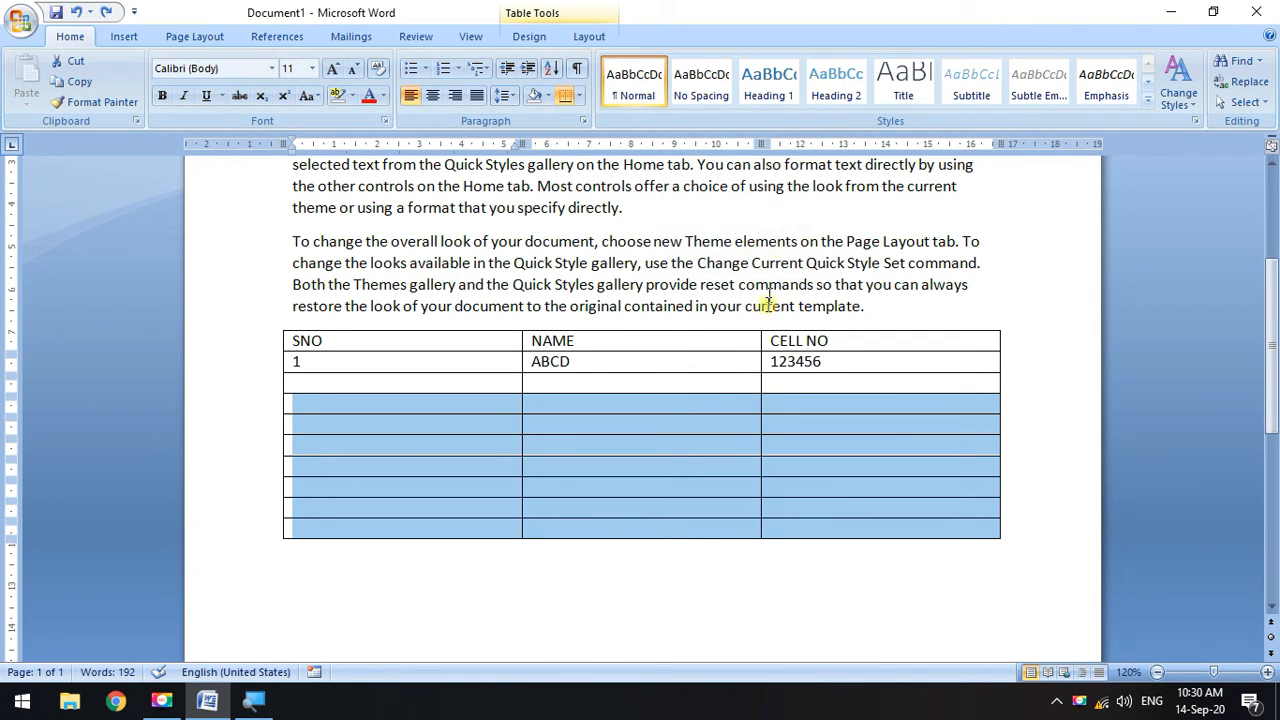
right_click(701, 405)
left_click(768, 502)
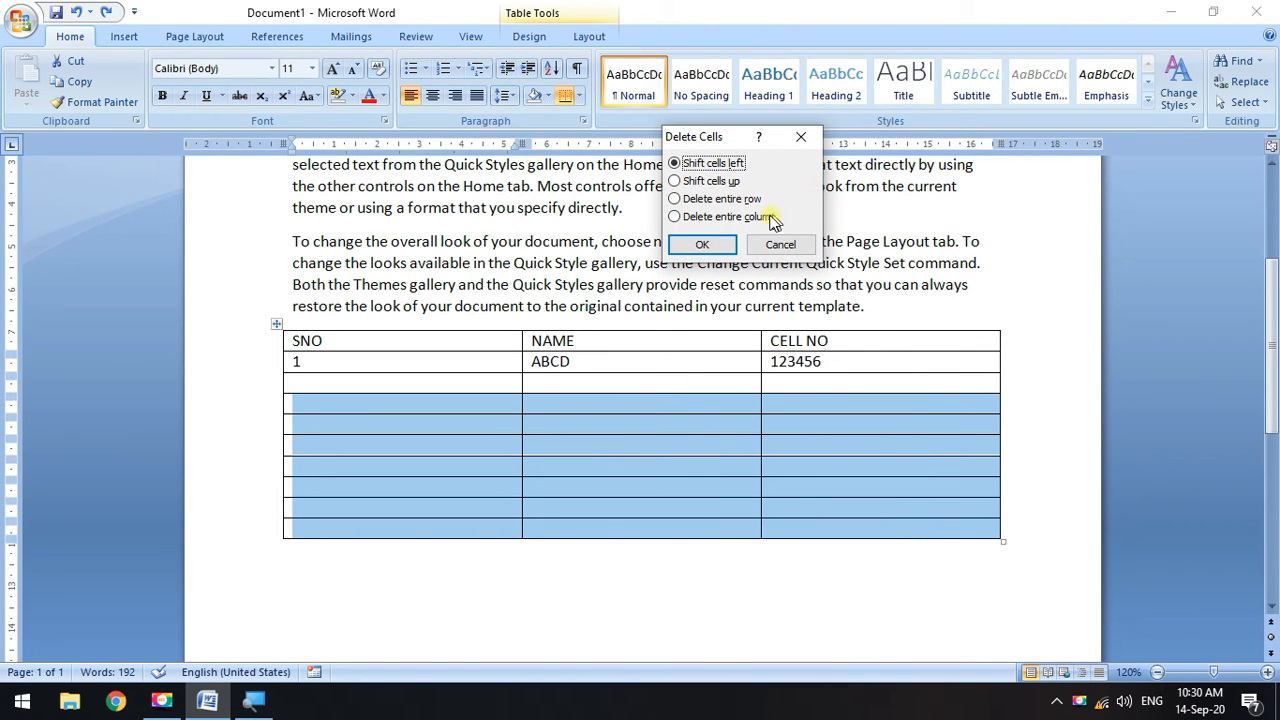
left_click(720, 199)
left_click(704, 246)
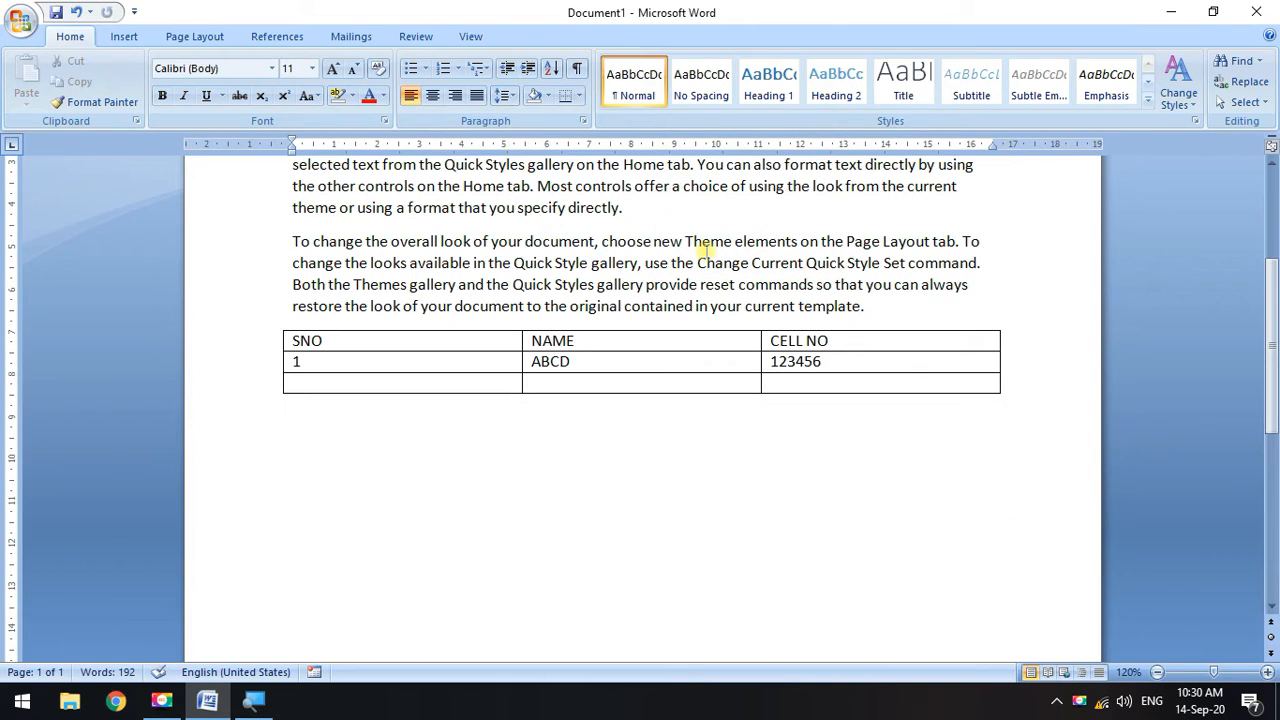
key("ctrl+z")
Delete the last five empty rows of the table with the Delete entire row option.
left_click(794, 443)
scroll(200, 378, "down", 1)
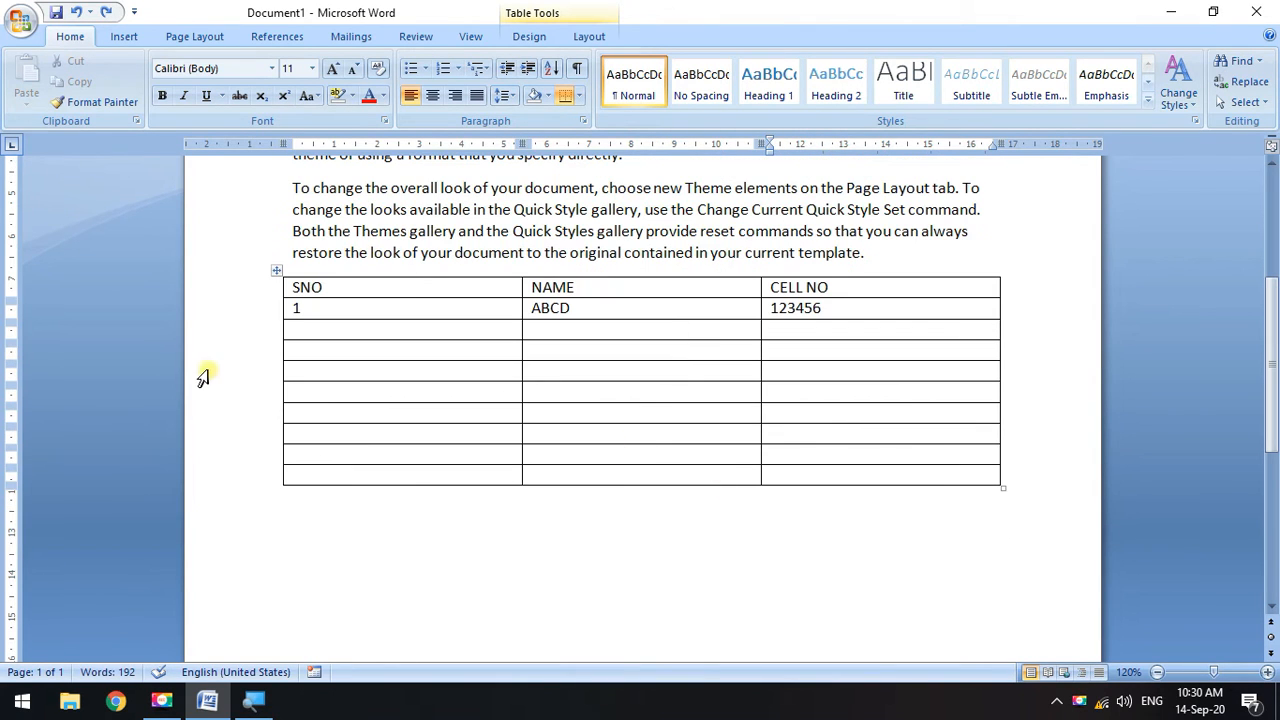
left_click_drag(314, 388, 905, 476)
right_click(638, 398)
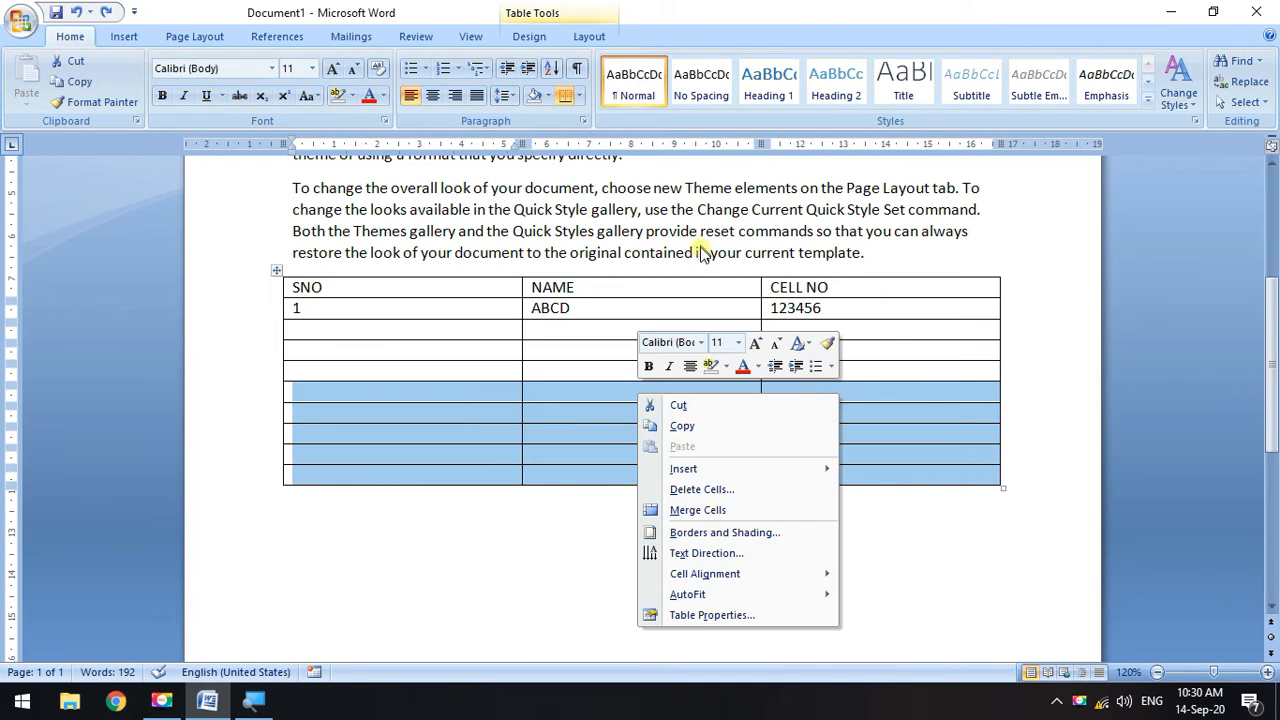
left_click(660, 489)
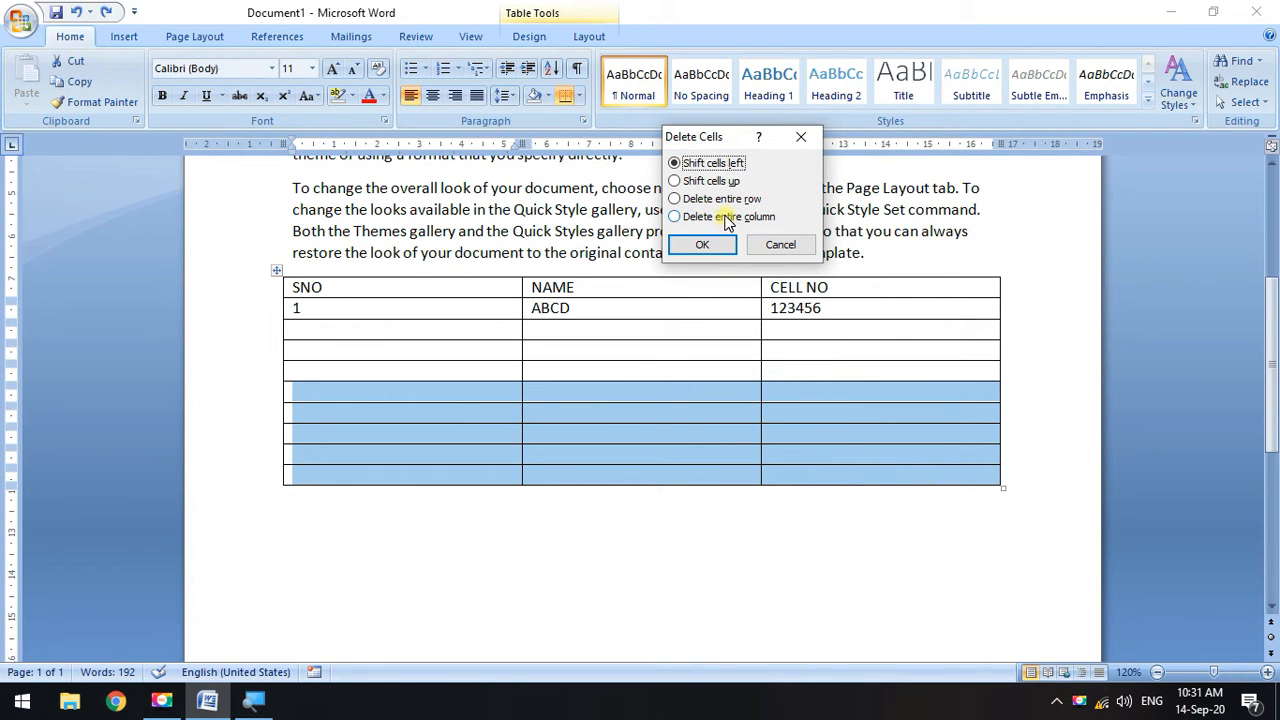
left_click(724, 199)
left_click(703, 244)
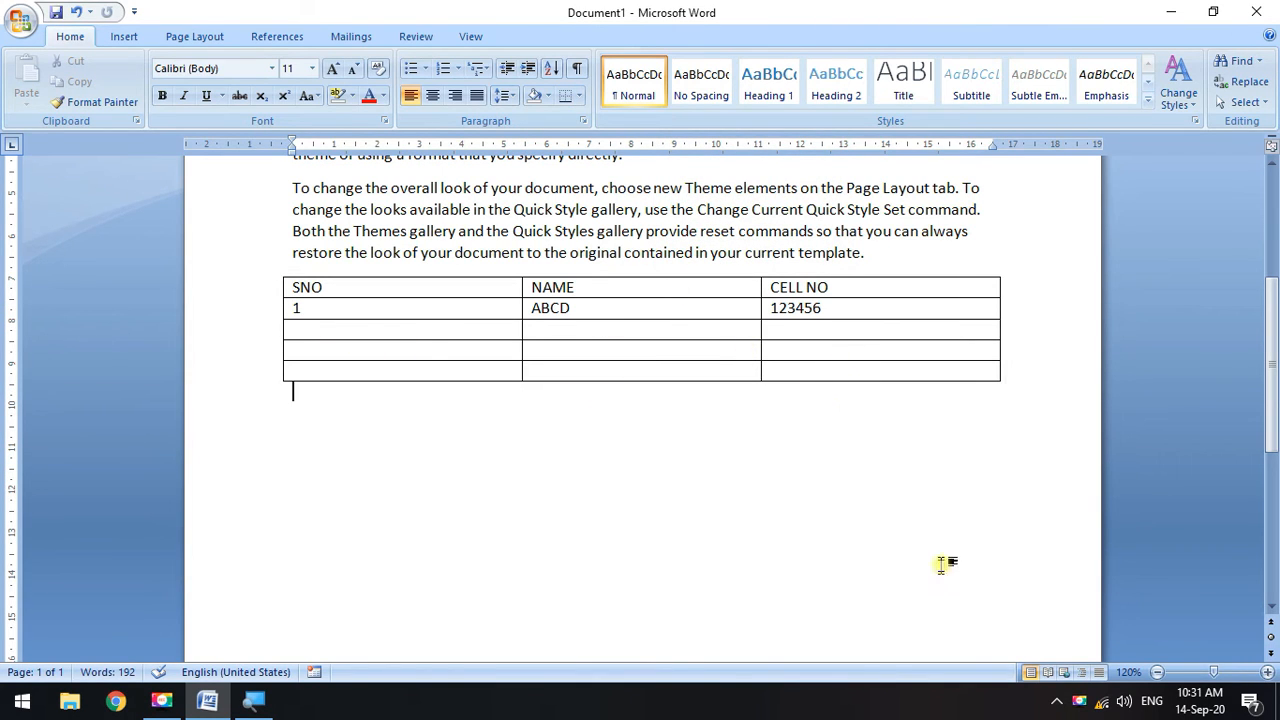
Add four more empty rows at the end of the table.
left_click(861, 368)
key("Tab")
key("Tab")
key("Tab")
key("Tab")
key("Tab")
key("Tab")
key("Tab")
key("Tab")
key("Tab")
key("Tab")
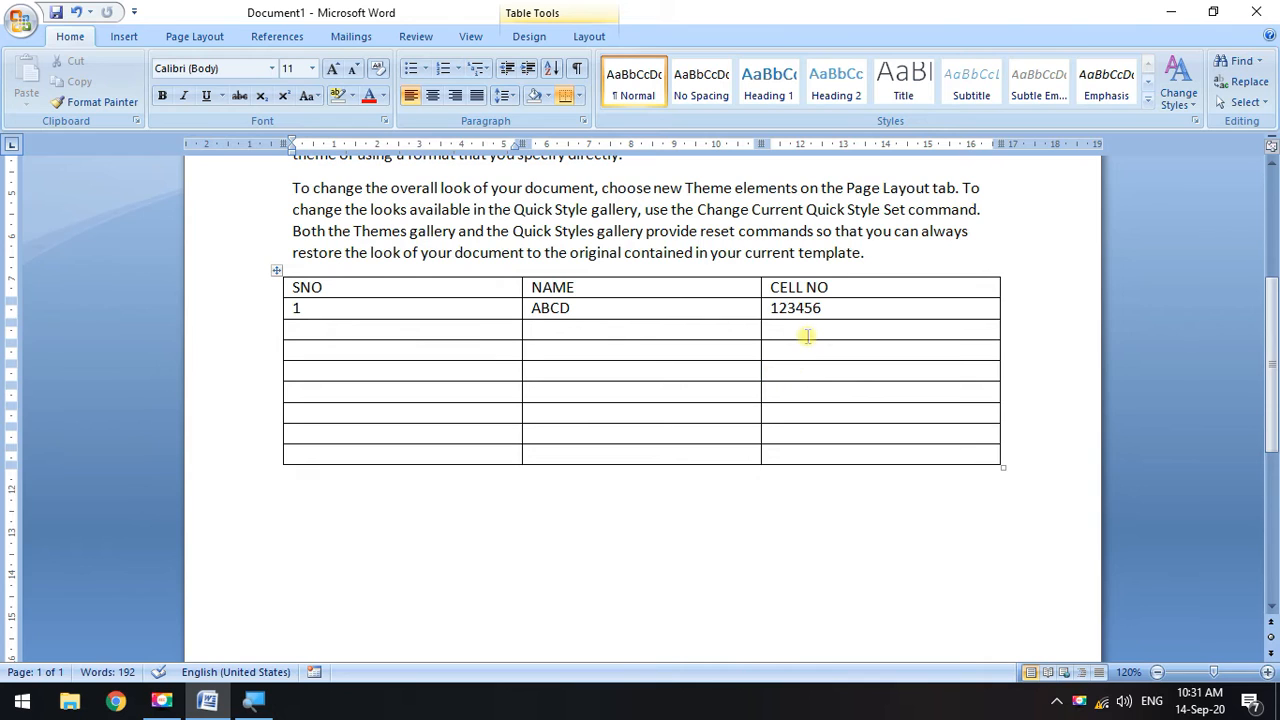
Undo the addition of the last four empty rows of the table.
left_click_drag(843, 286, 817, 434)
left_click(648, 272)
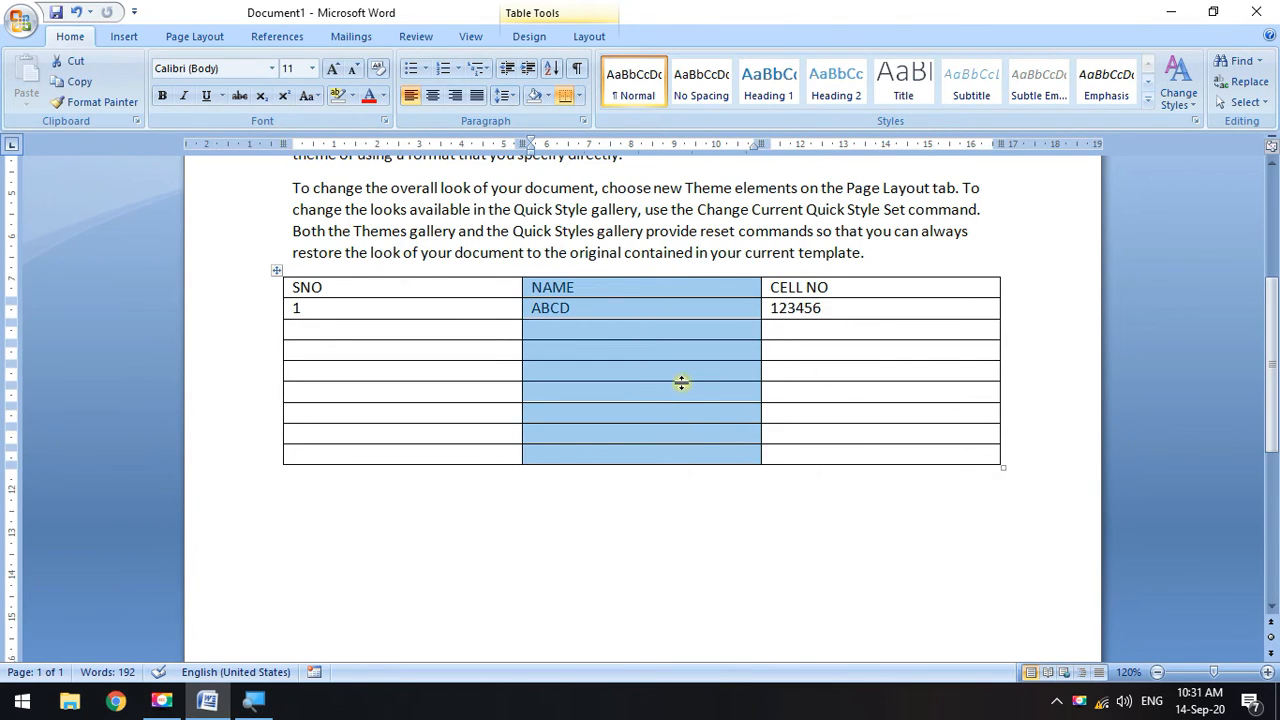
key("ctrl+z")
key("ctrl+z")
key("ctrl+z")
key("ctrl+z")
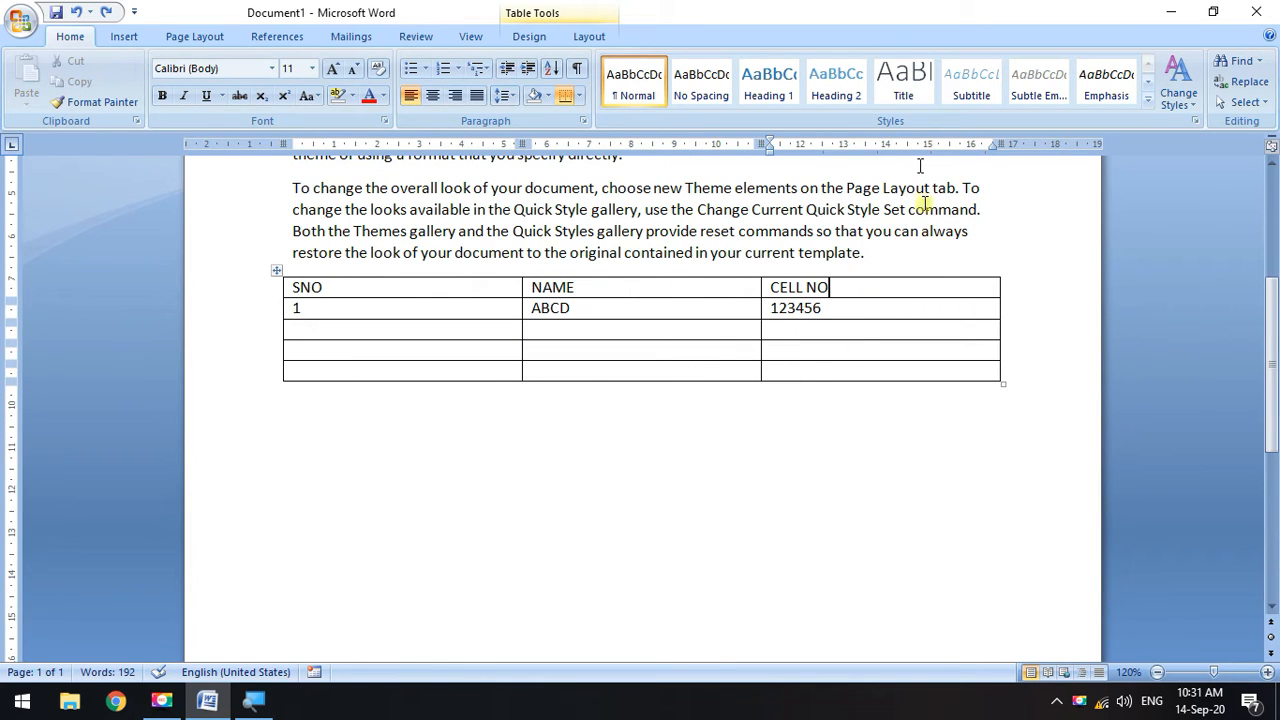
Insert an empty column to the right of the CELL NO column.
left_click(881, 289)
right_click(880, 288)
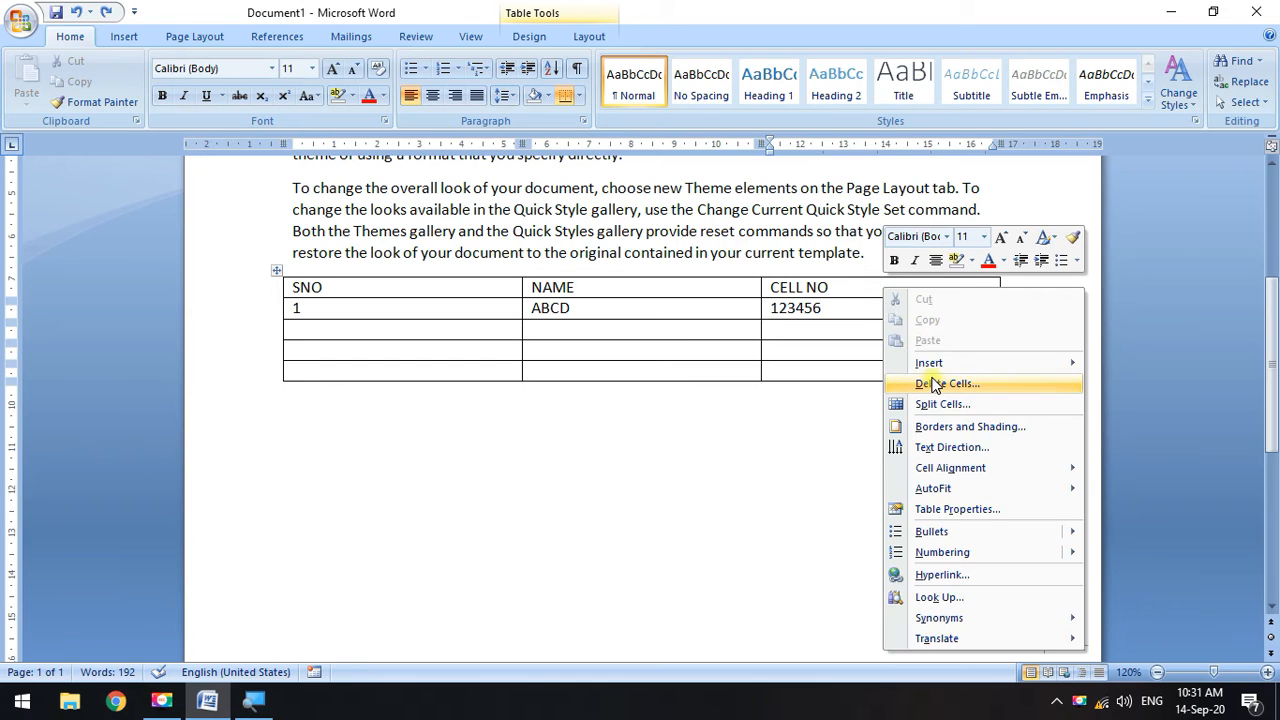
mouse_move(945, 366)
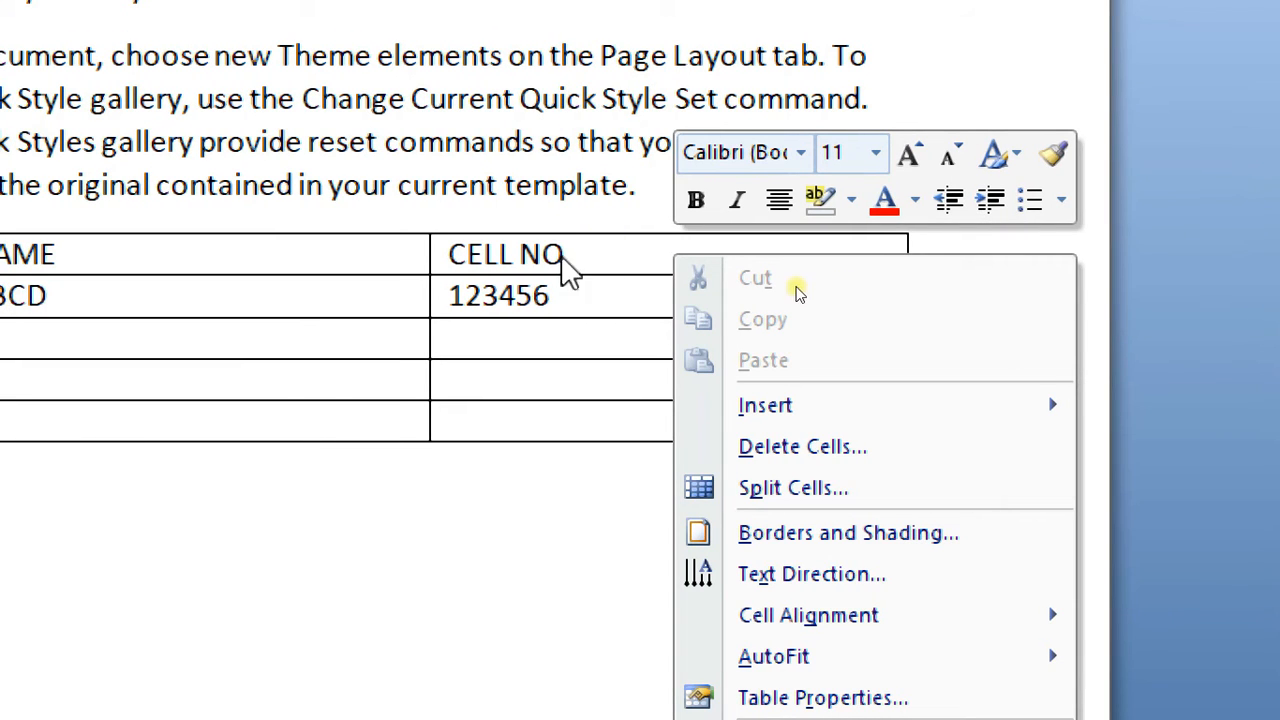
mouse_move(868, 405)
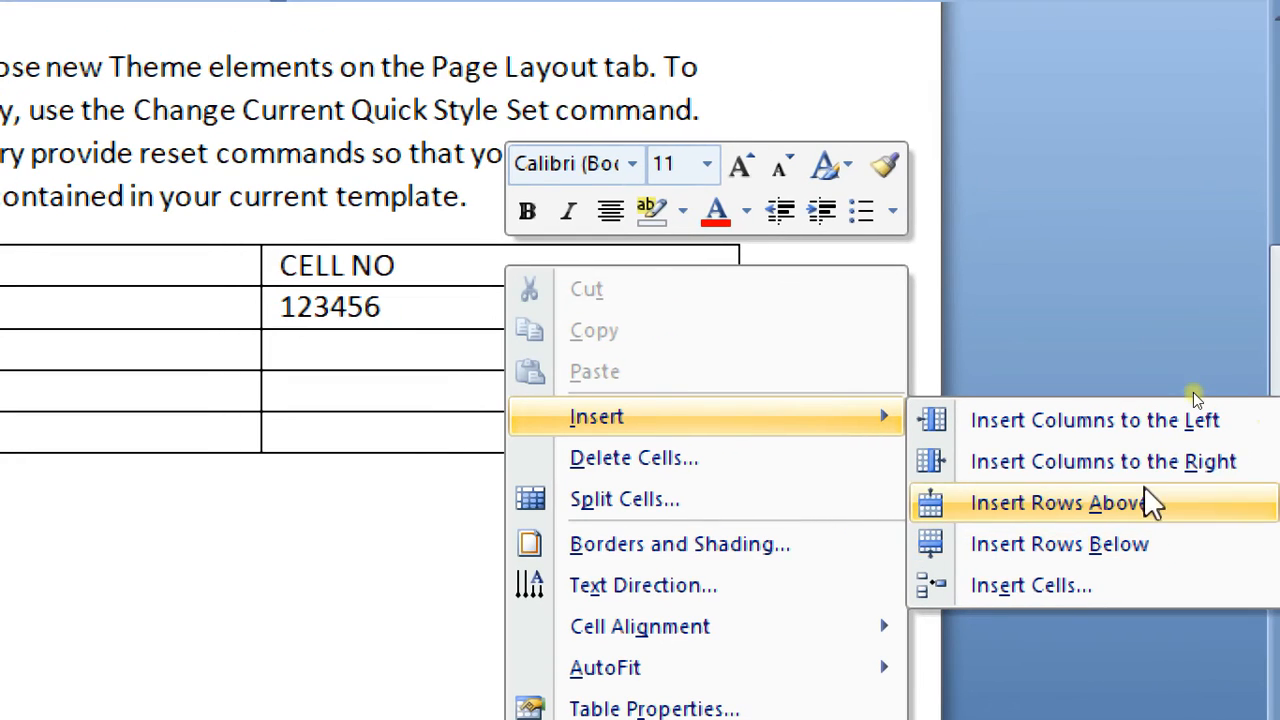
left_click(1150, 459)
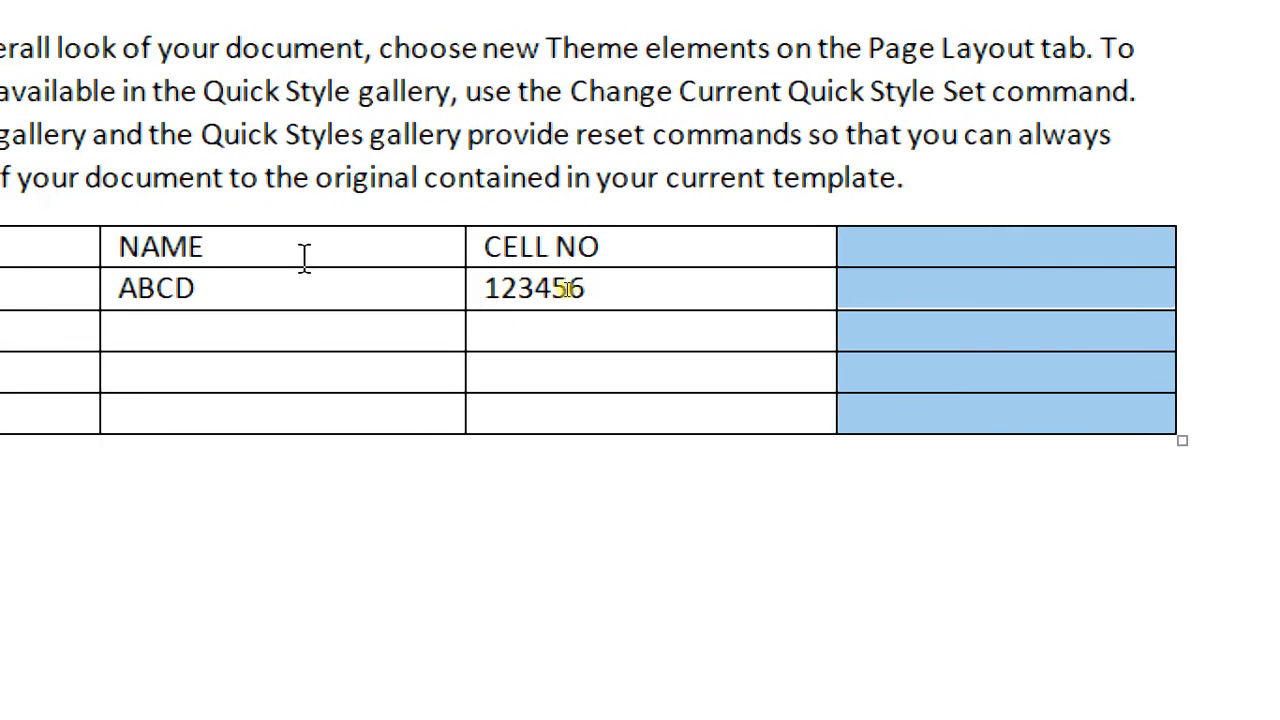
Insert an empty column to the left of the NAME column.
left_click(305, 257)
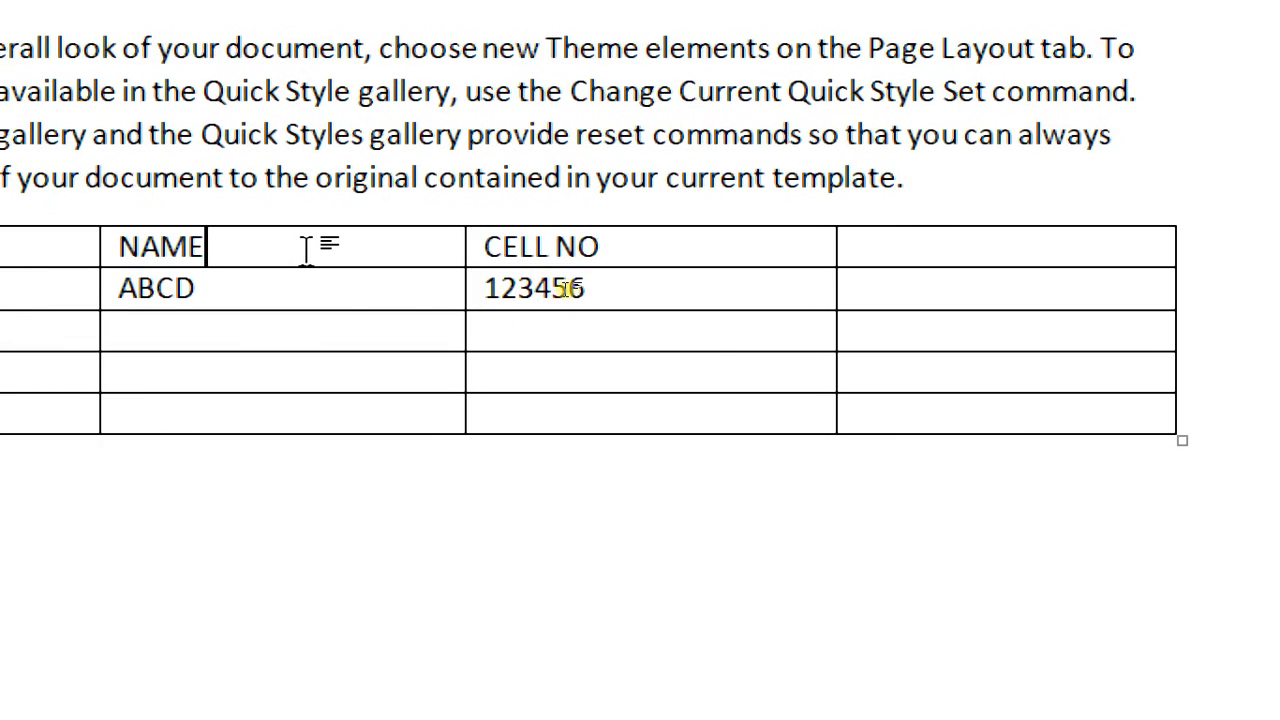
right_click(309, 267)
mouse_move(487, 386)
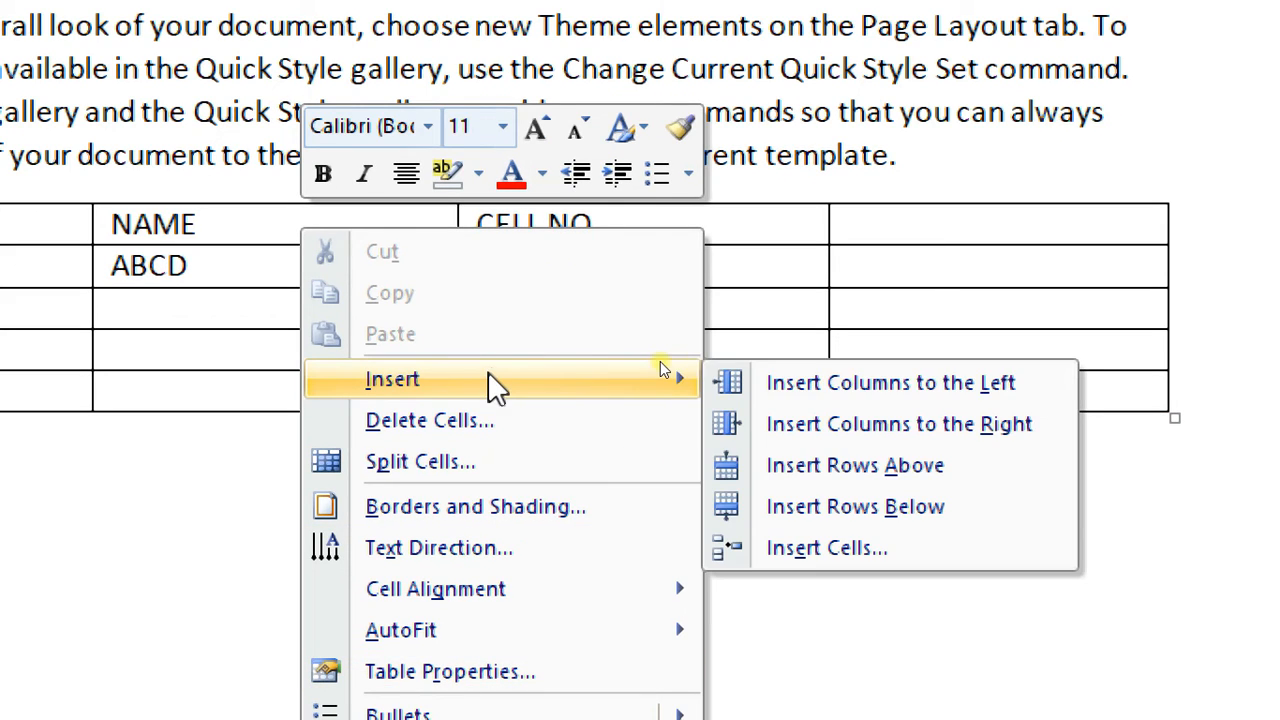
left_click(932, 390)
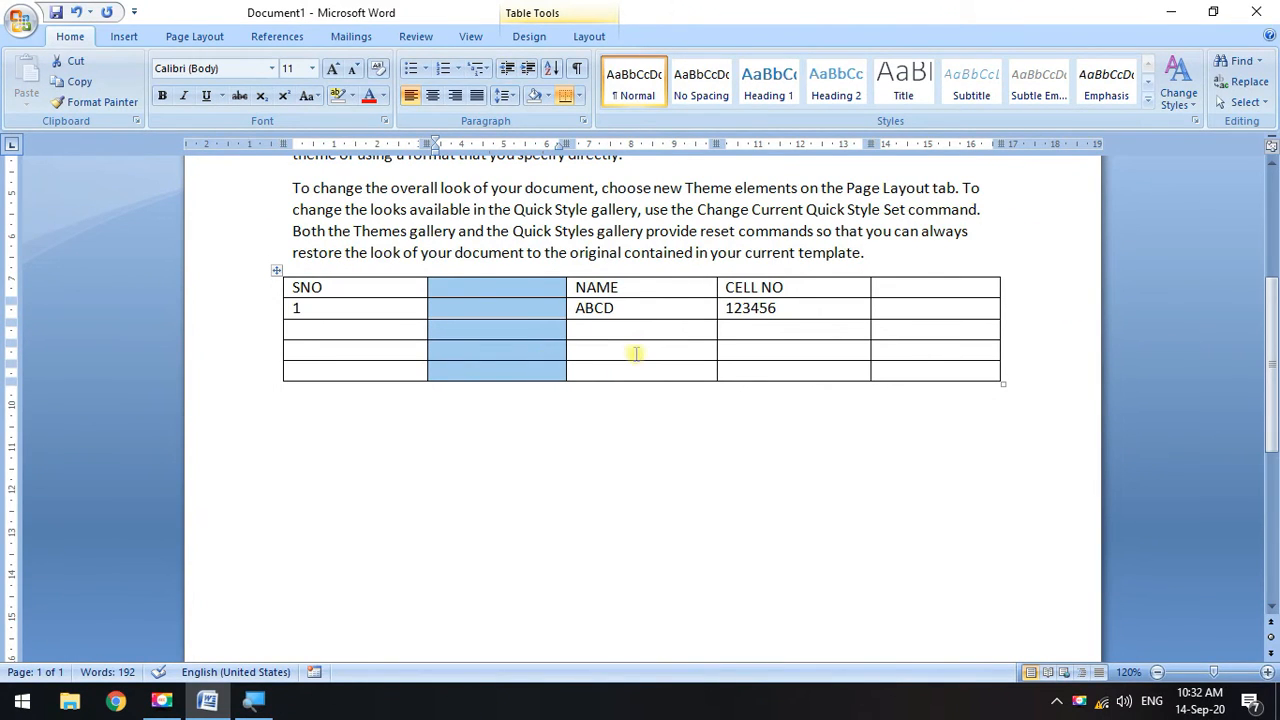
Insert an empty row below the last row of the table.
left_click(635, 353)
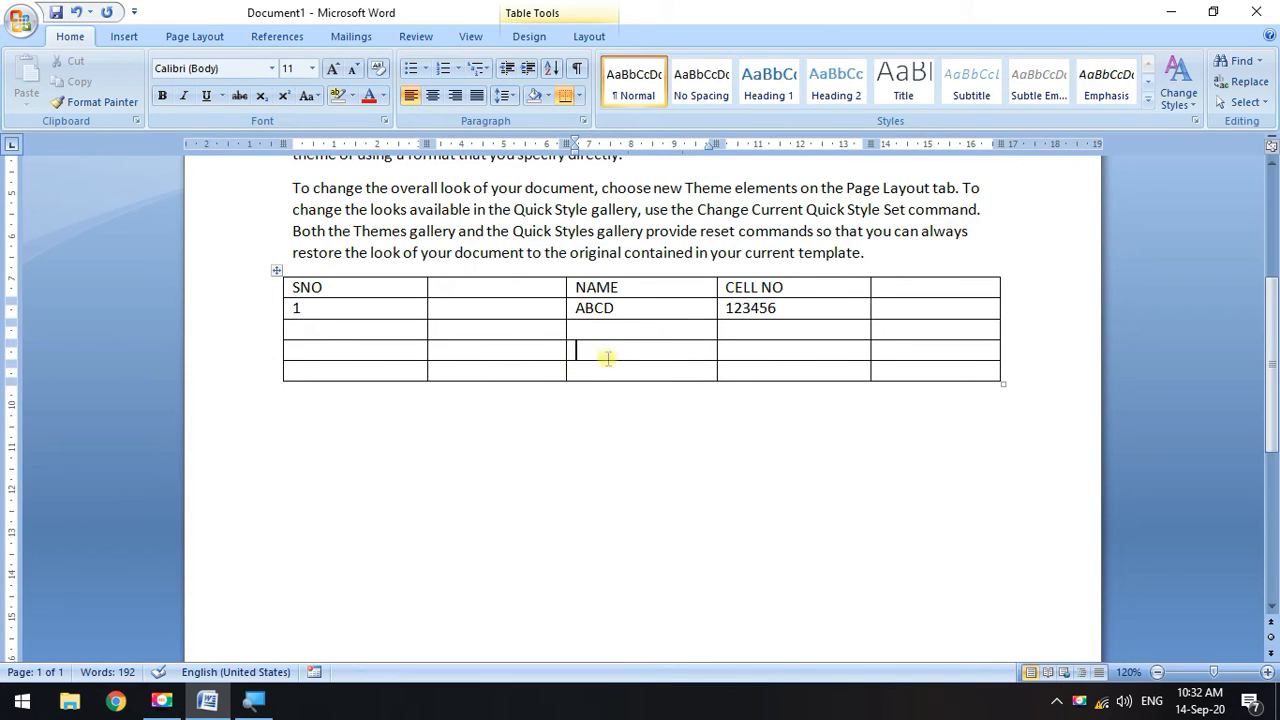
right_click(607, 370)
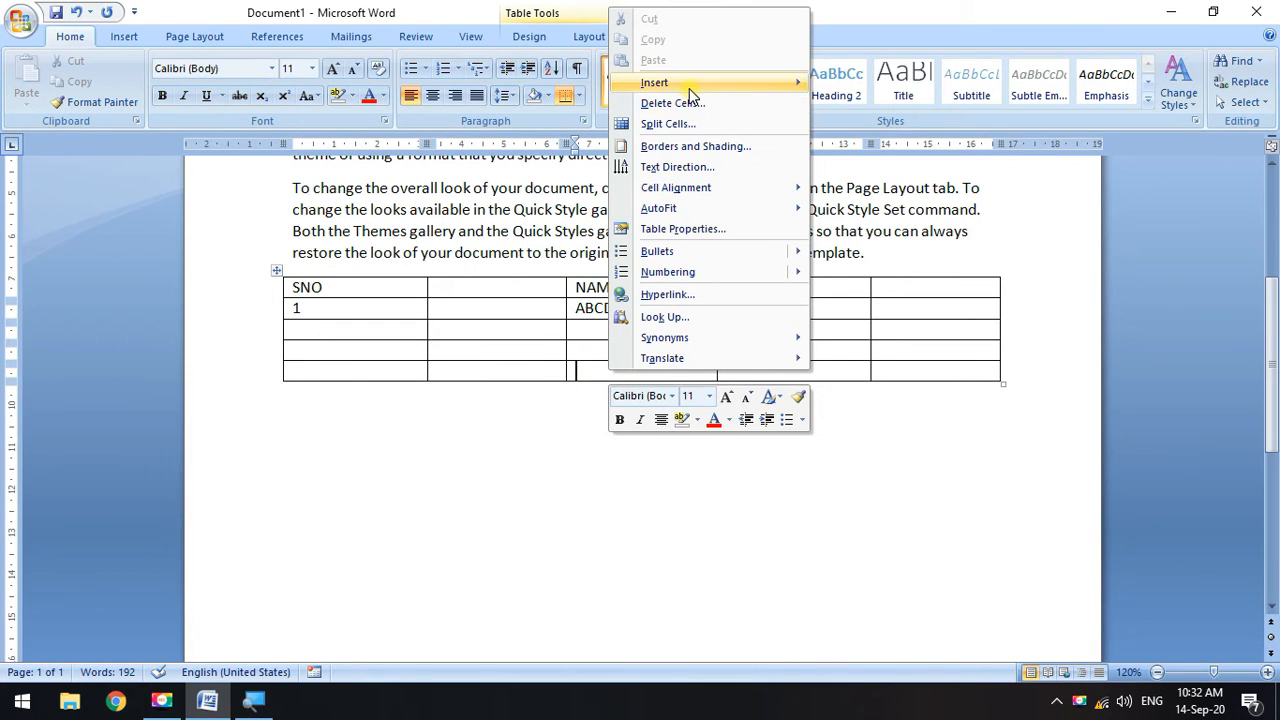
mouse_move(689, 88)
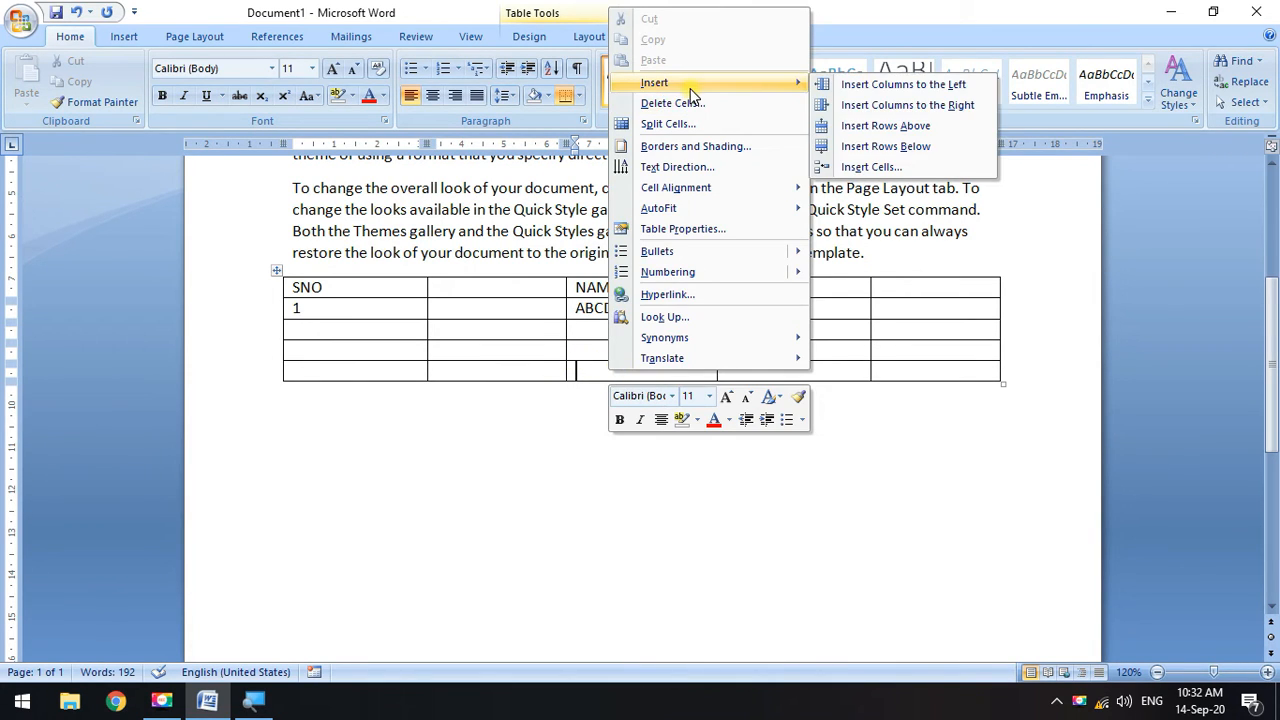
left_click(885, 146)
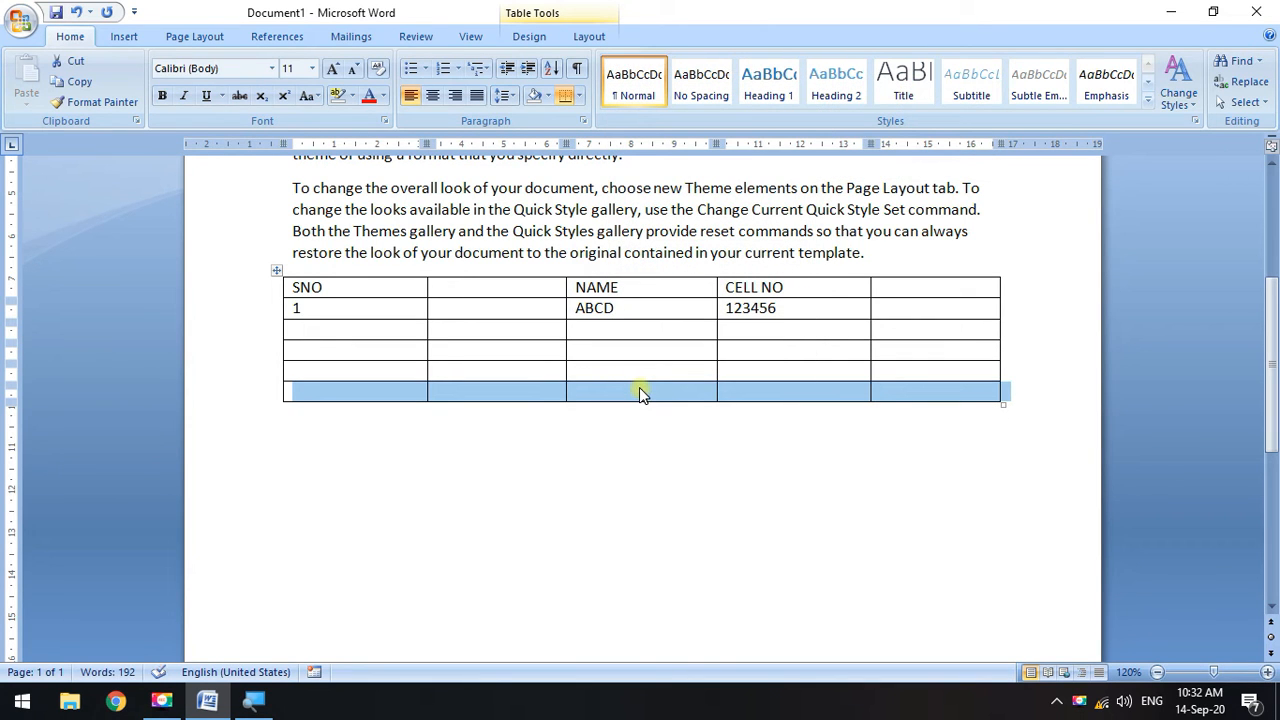
right_click(639, 388)
mouse_move(748, 460)
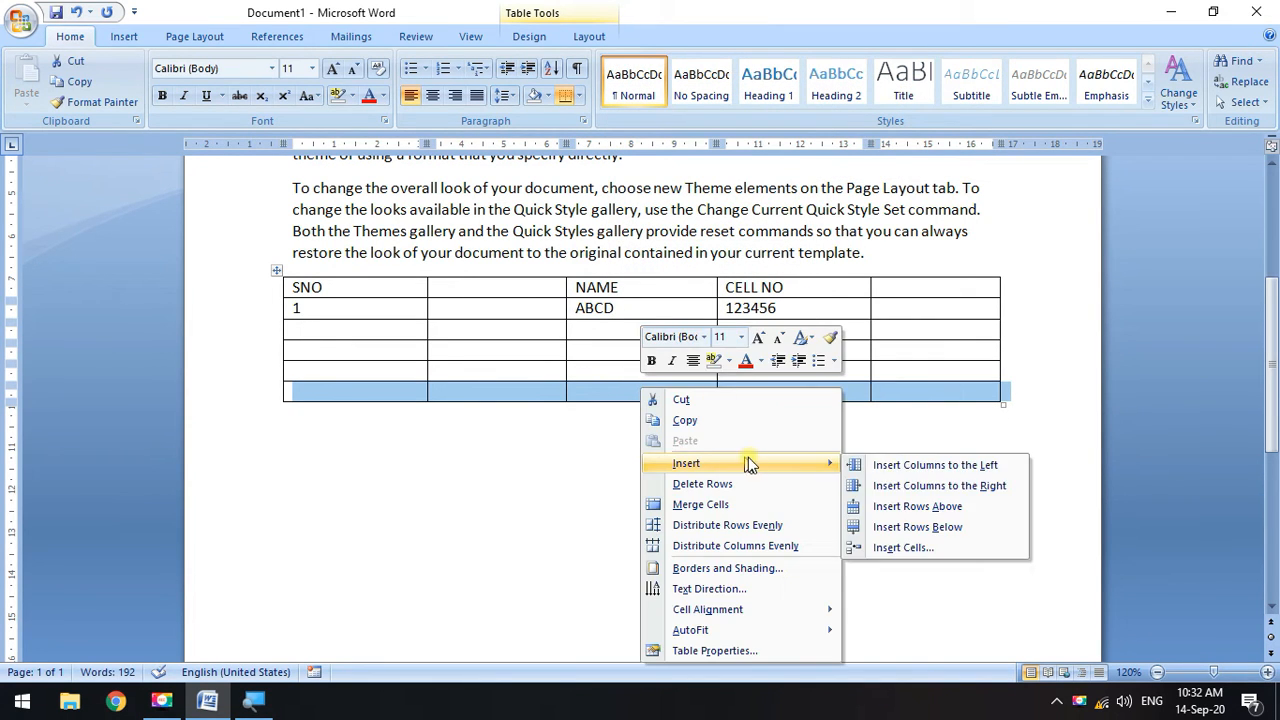
left_click(836, 302)
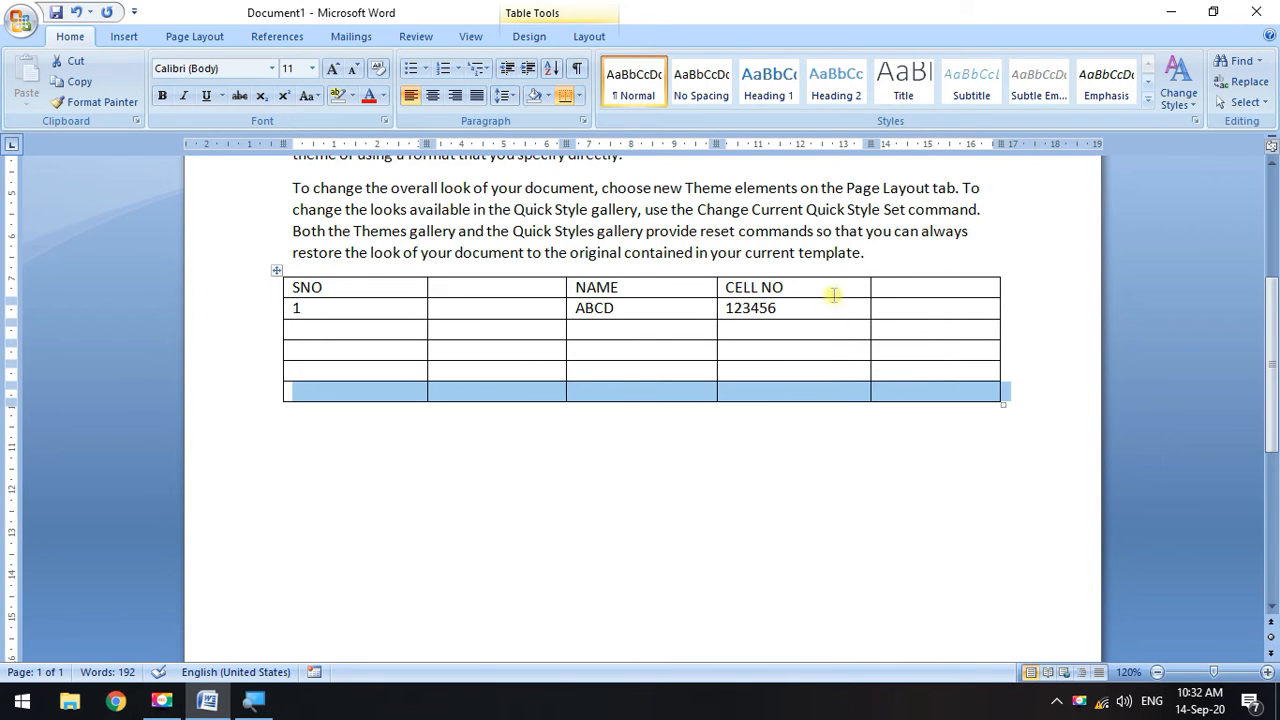
left_click(832, 290)
right_click(832, 290)
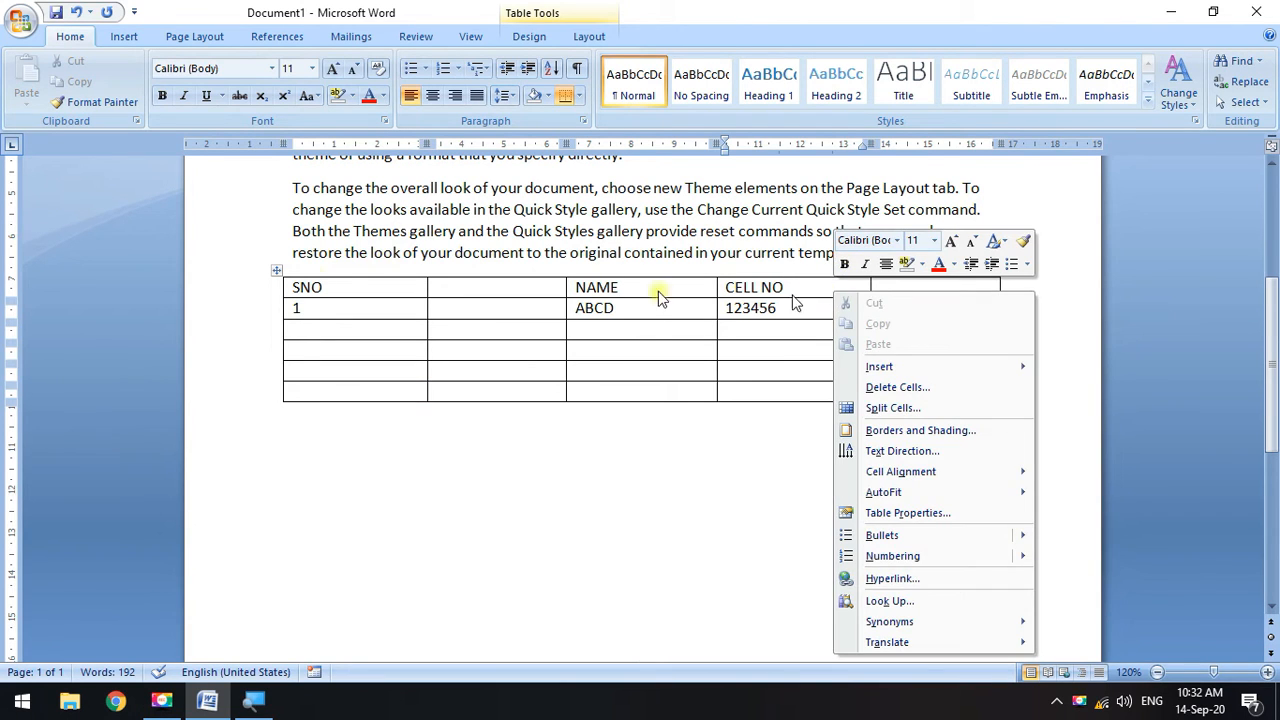
left_click(294, 283)
left_click_drag(294, 283, 923, 294)
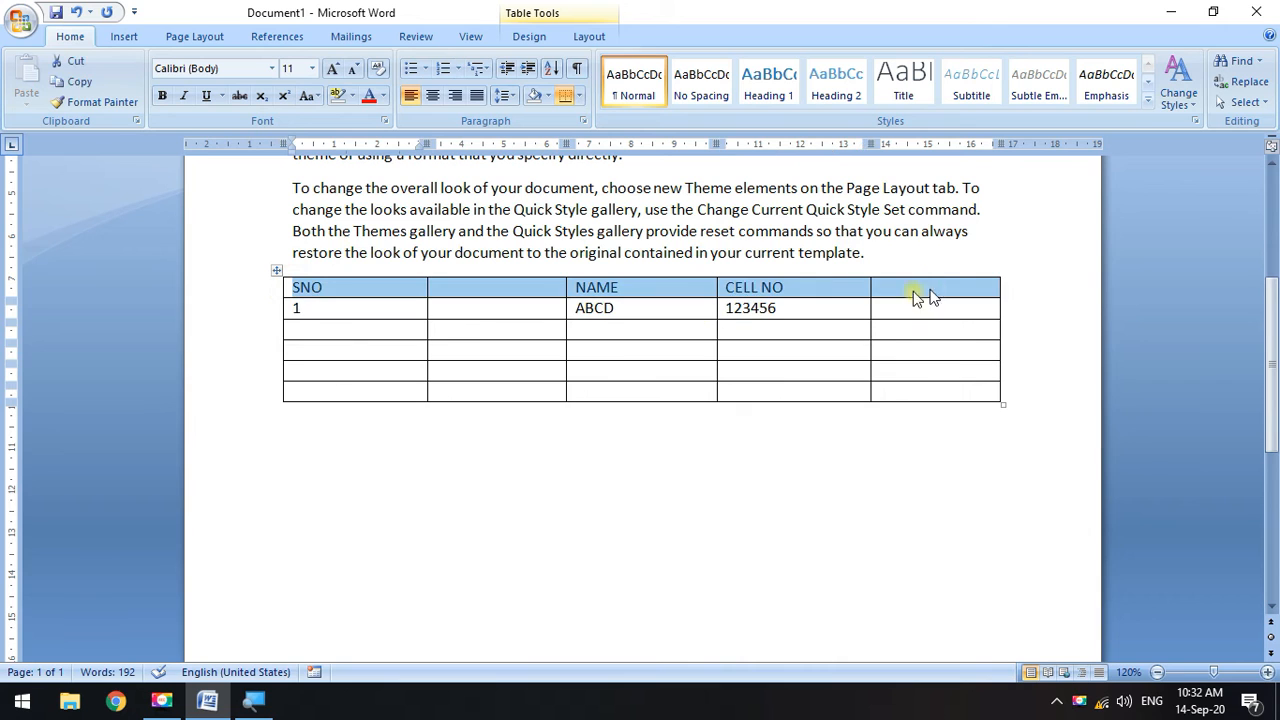
Insert an empty row above the header row with SNO, NAME and CELL NO.
left_click(849, 294)
right_click(850, 298)
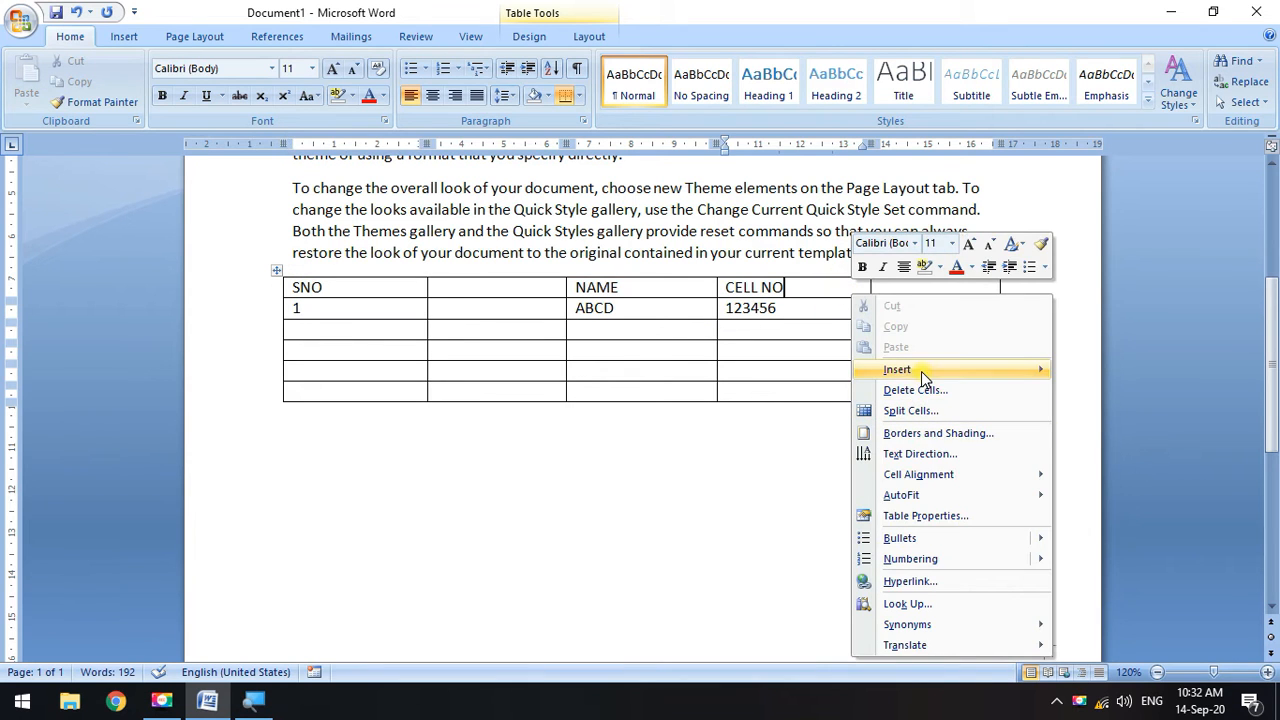
mouse_move(923, 371)
left_click(1128, 412)
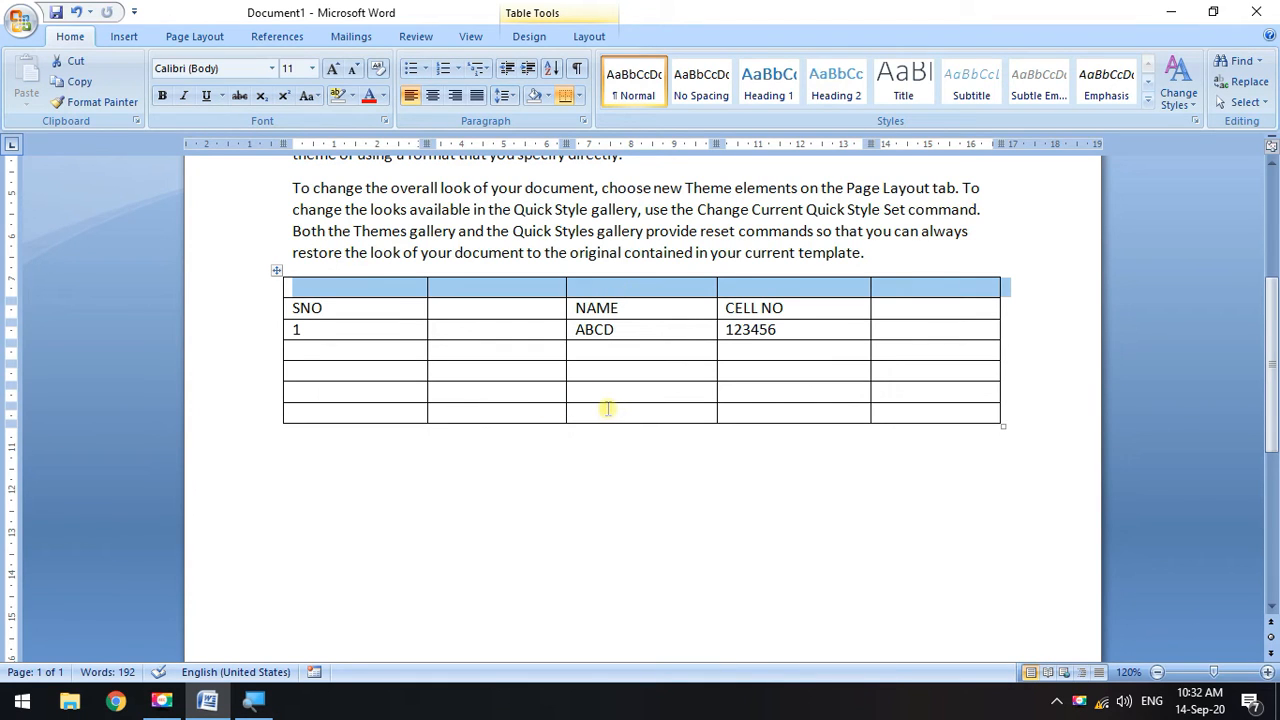
left_click(608, 373)
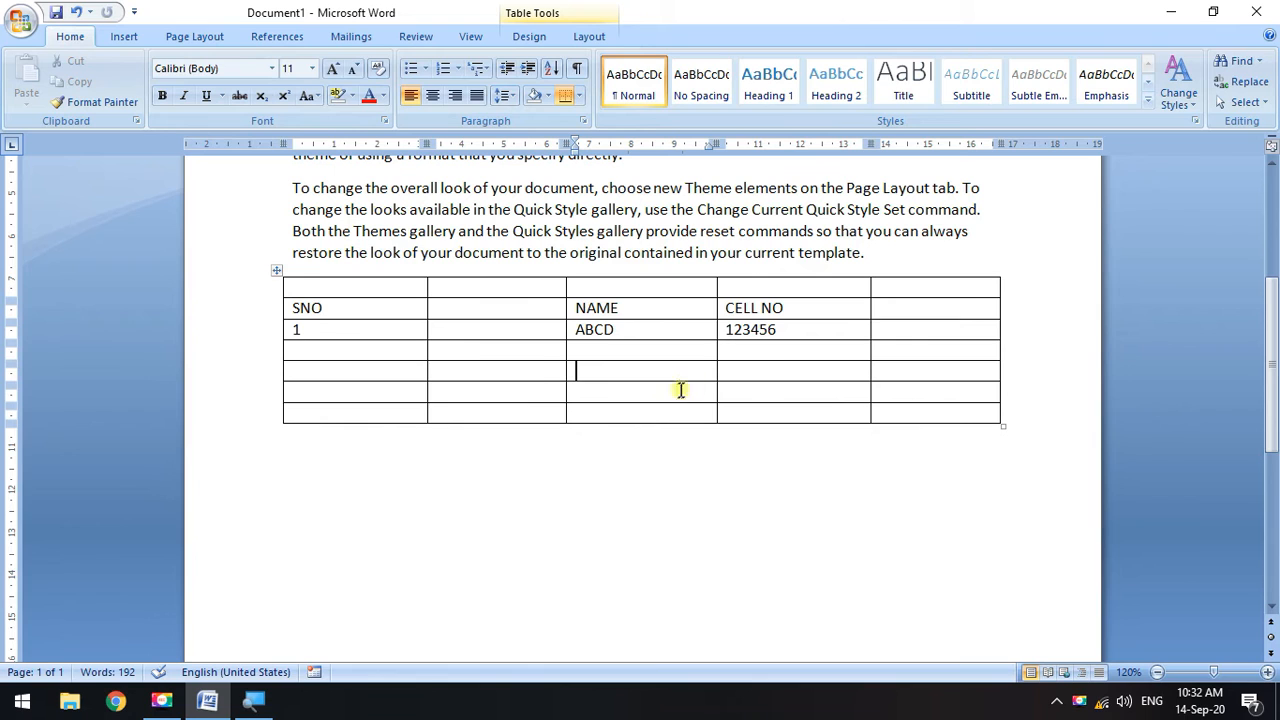
right_click(696, 358)
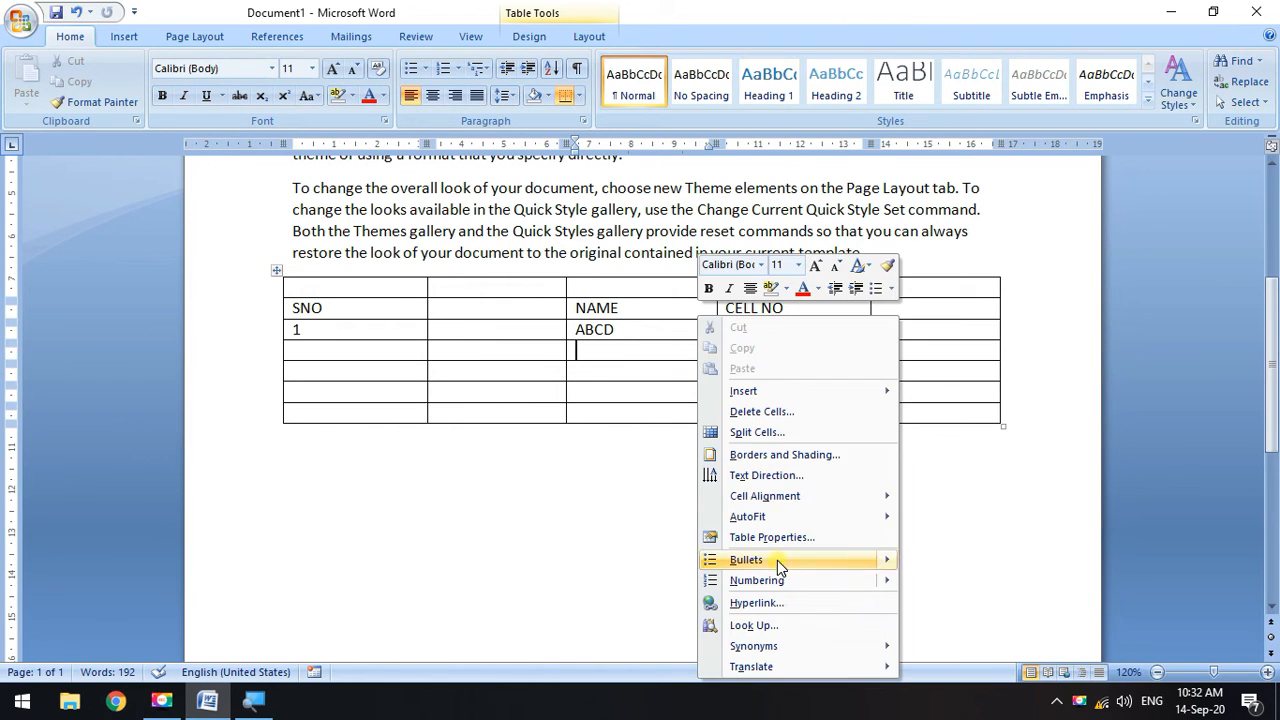
left_click(608, 511)
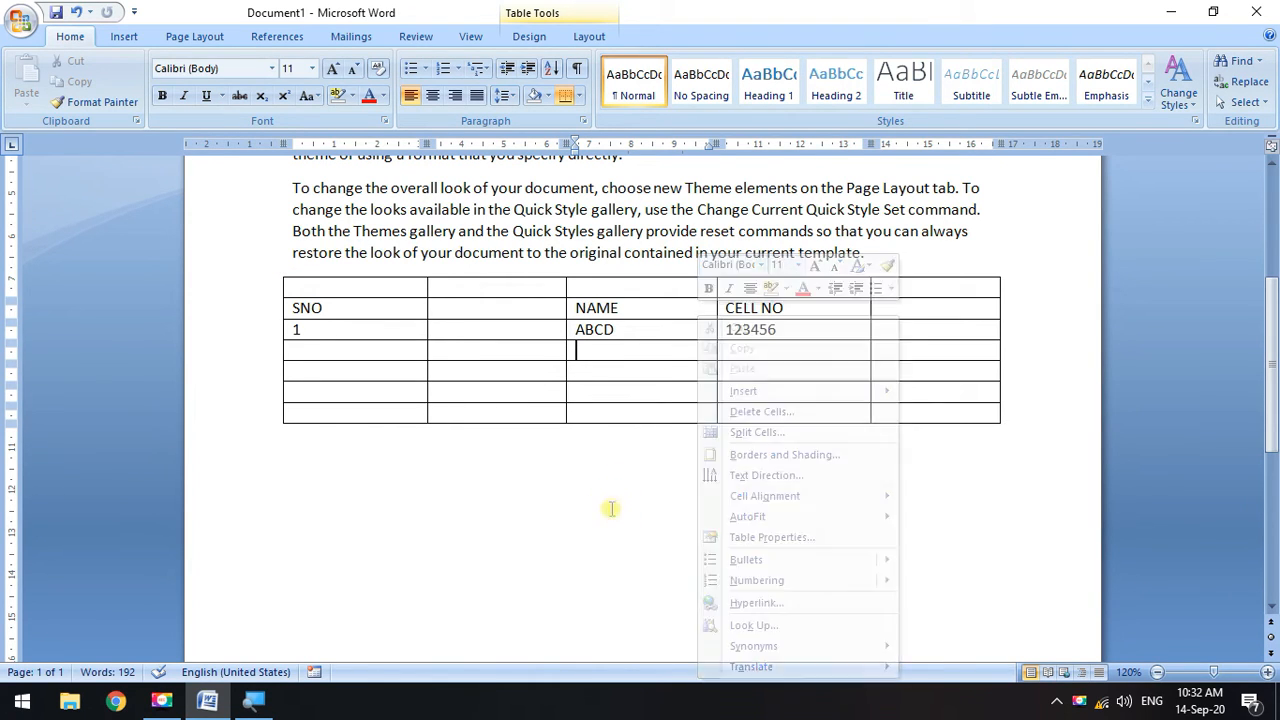
left_click(550, 562)
Try orange and blue banded built-in table styles and a green one with a filled first column on the table.
left_click(471, 370)
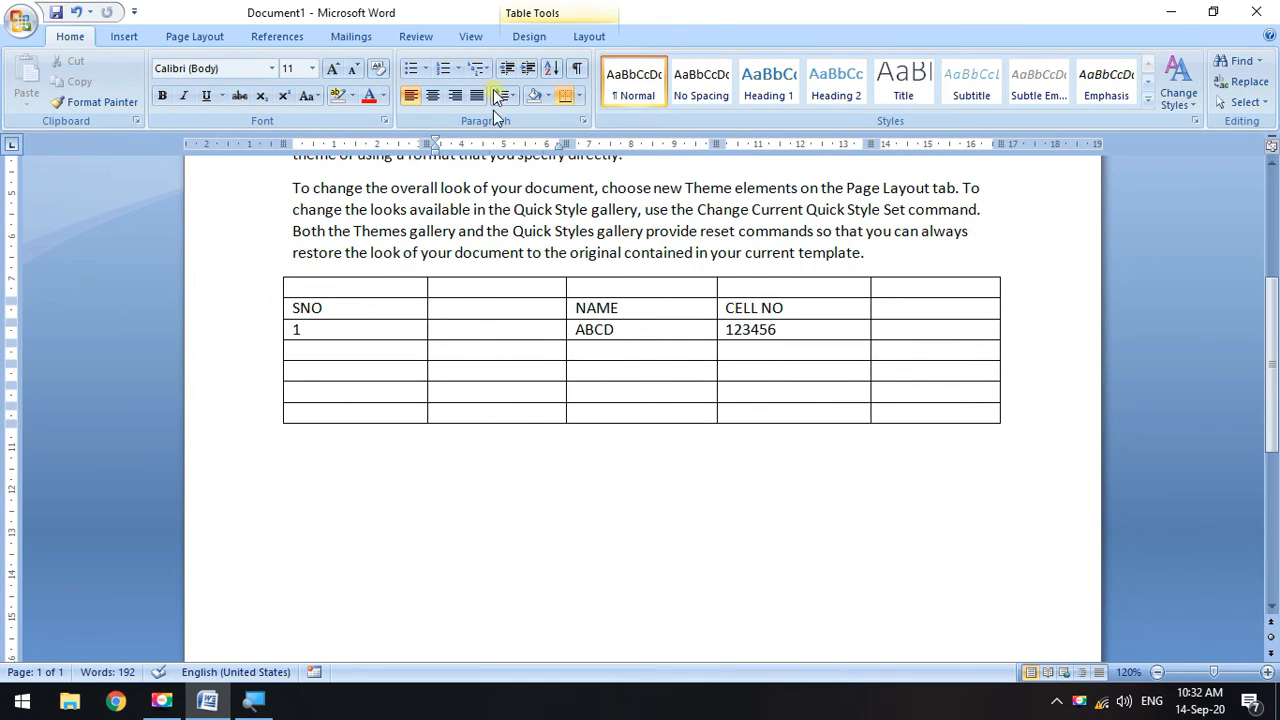
left_click(560, 14)
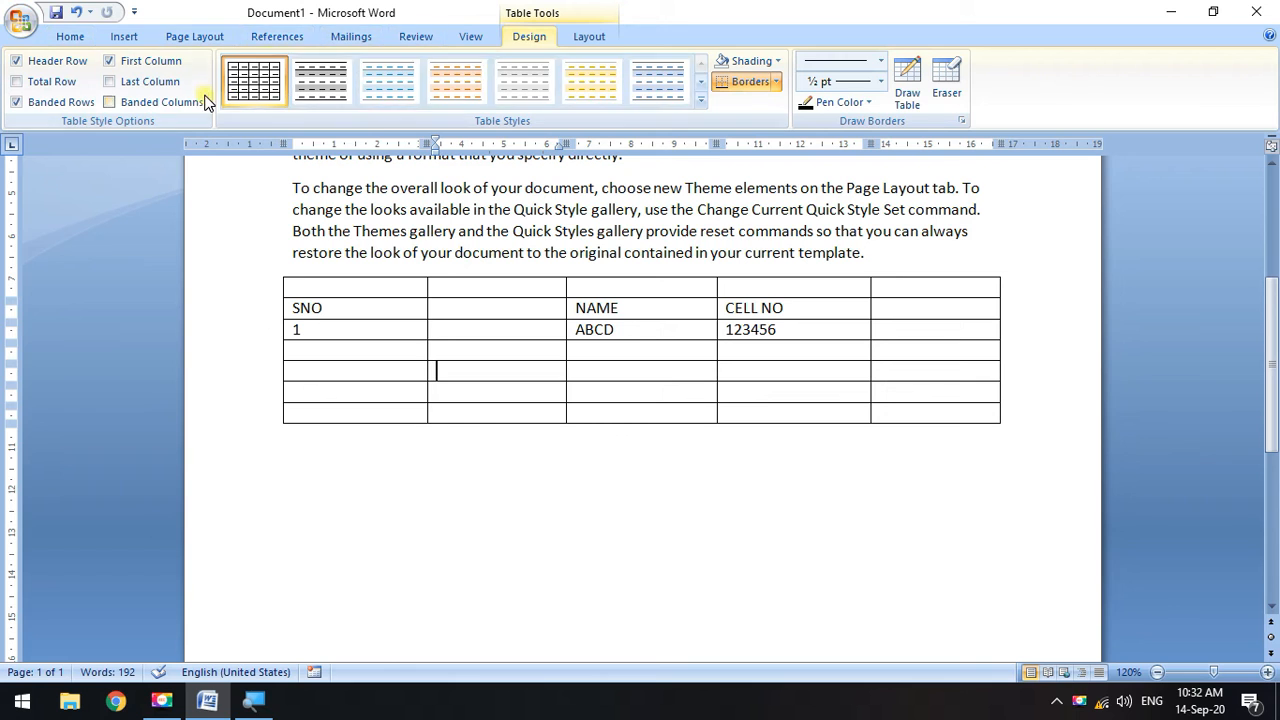
left_click(589, 37)
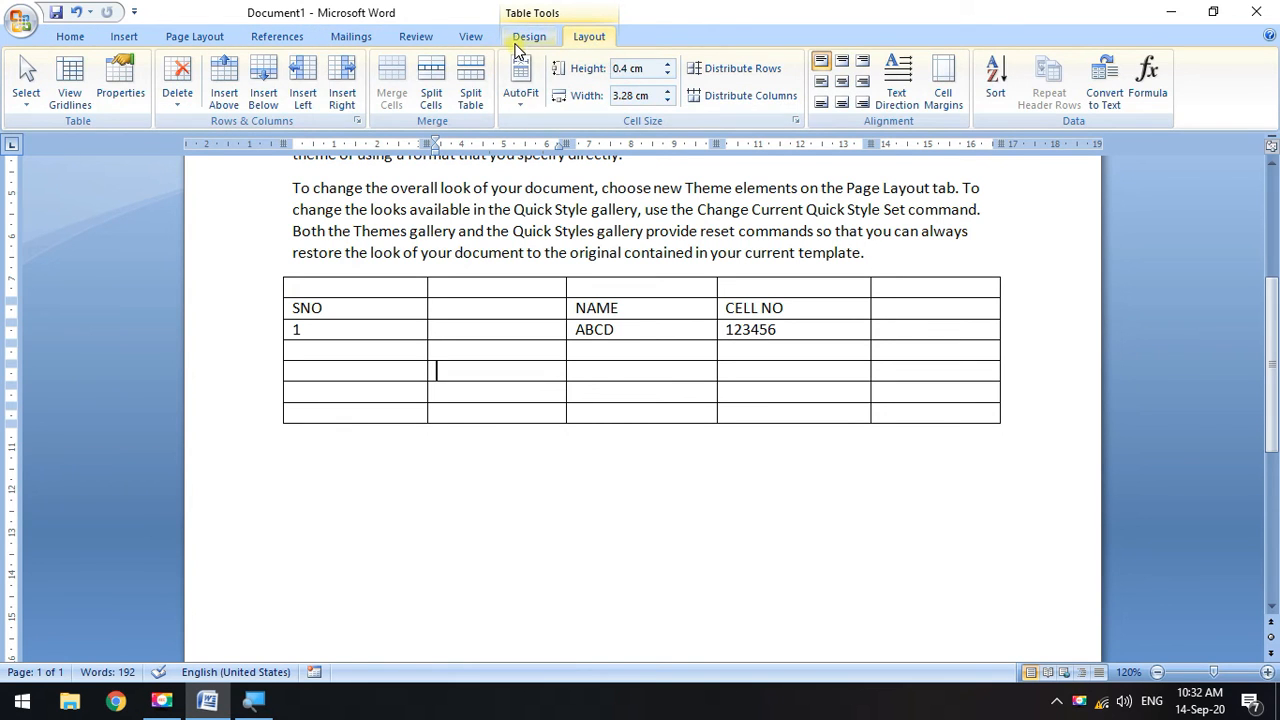
left_click(526, 37)
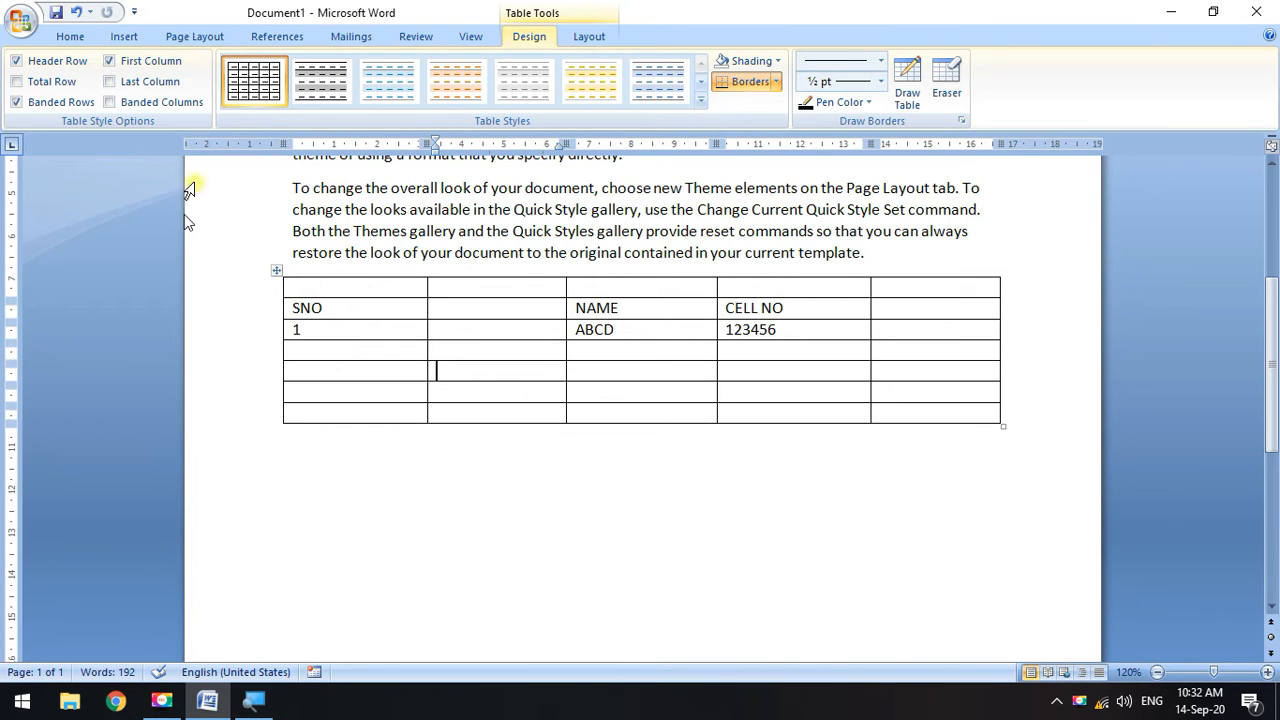
left_click(372, 96)
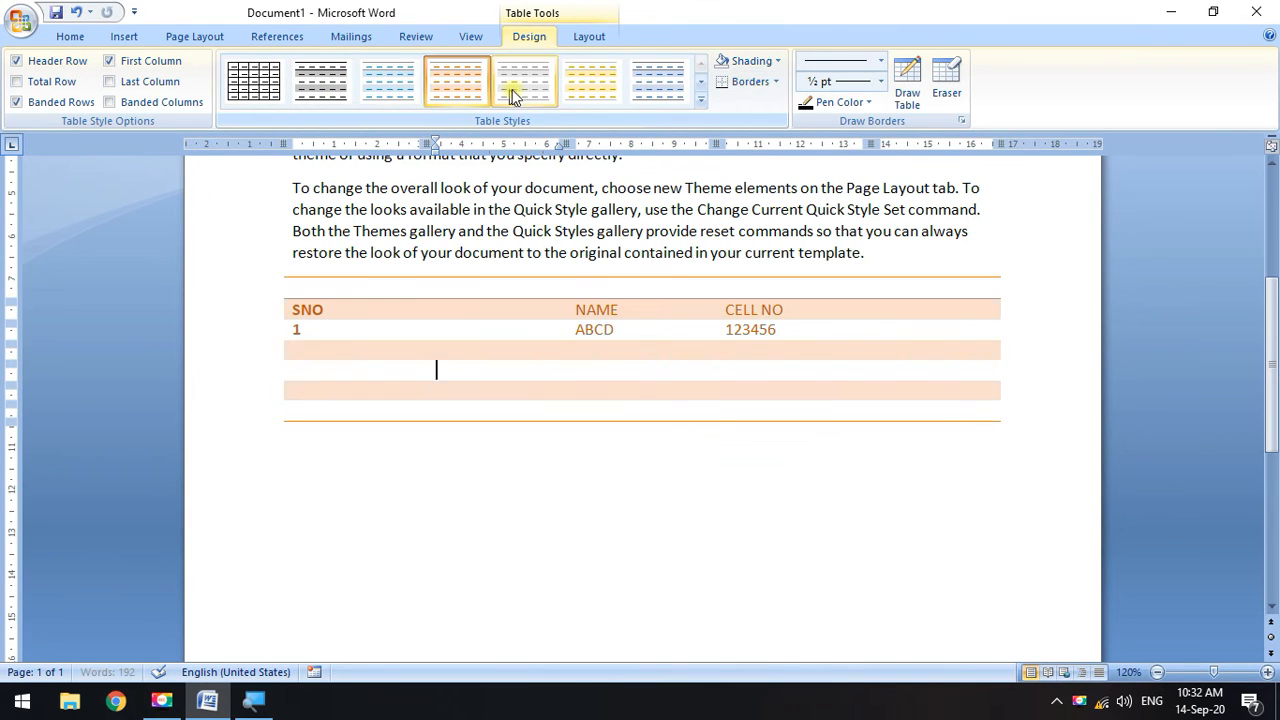
left_click(700, 105)
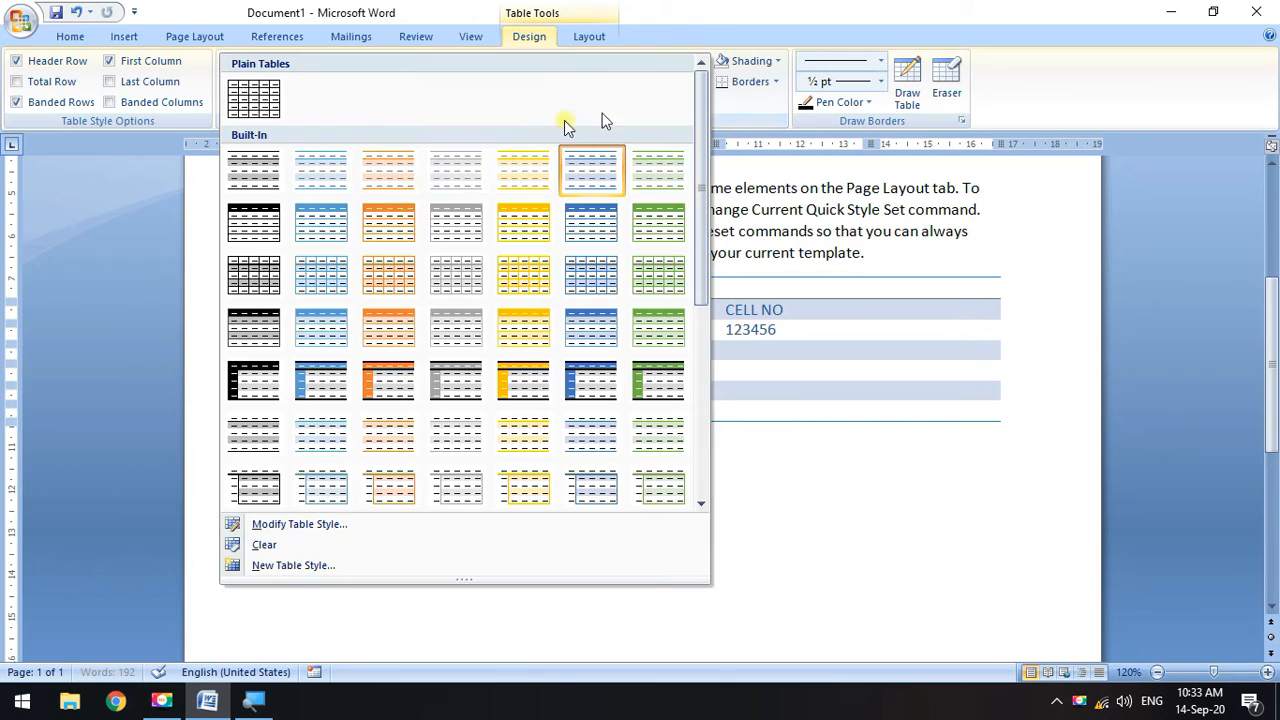
left_click(412, 443)
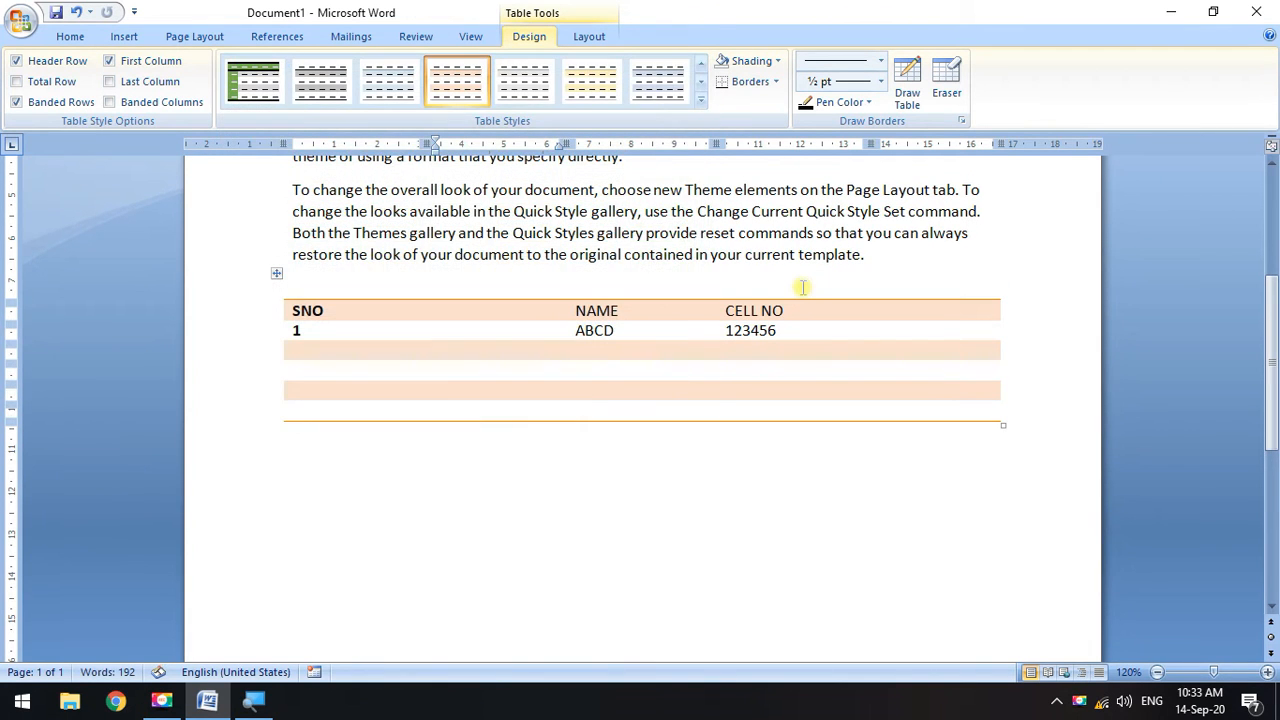
left_click(675, 90)
left_click(702, 103)
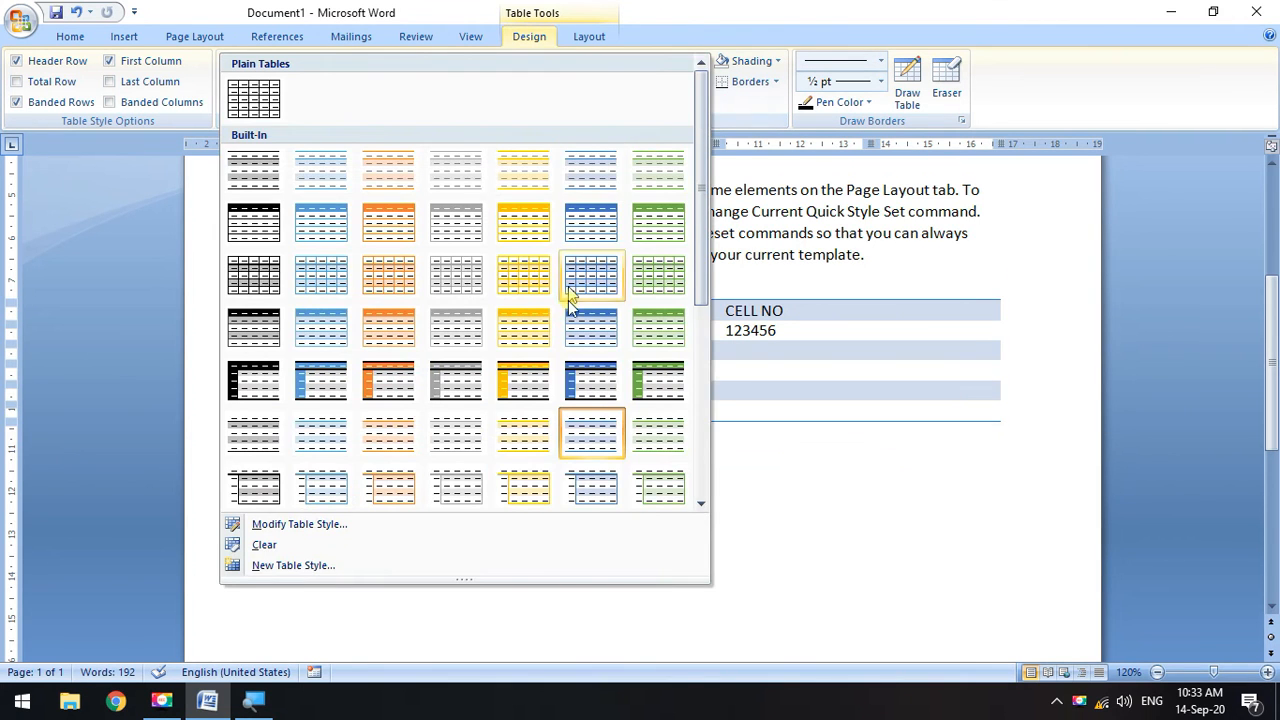
left_click(663, 397)
Try black and grey banded built-in styles on the table, and return it to the plain grid style.
left_click(701, 103)
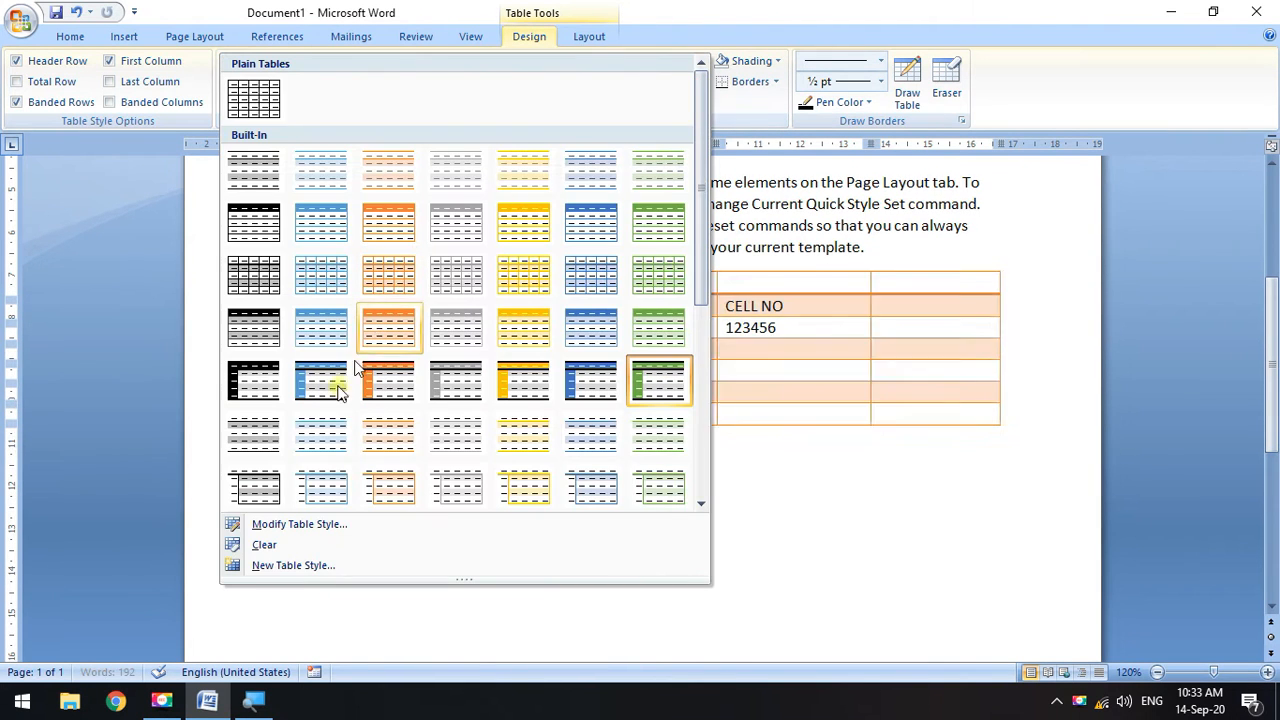
left_click(263, 437)
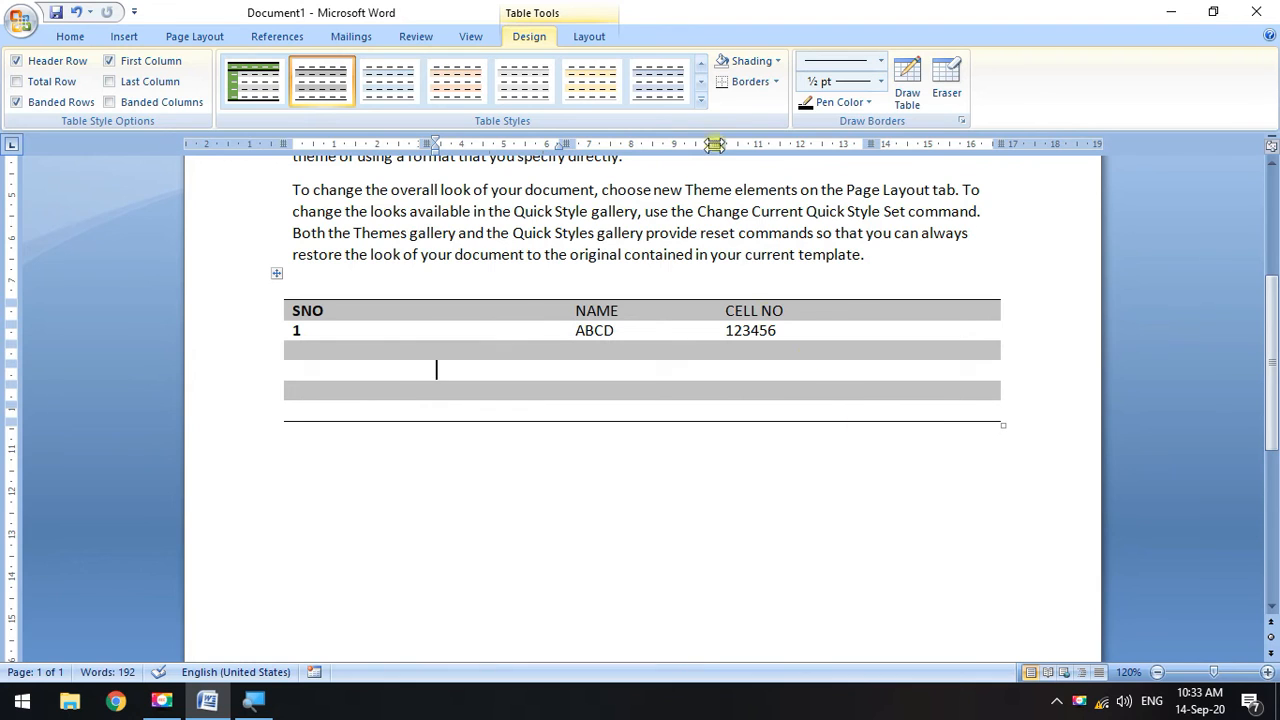
left_click(701, 103)
left_click(428, 486)
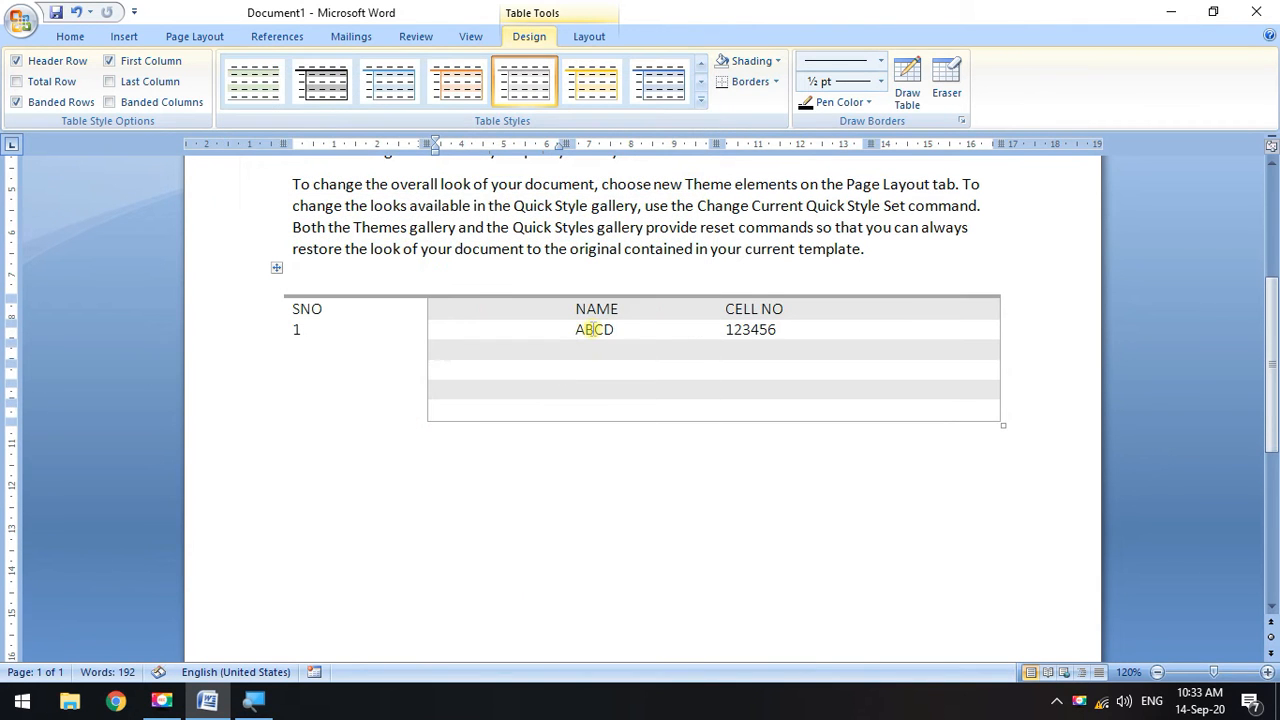
left_click(701, 100)
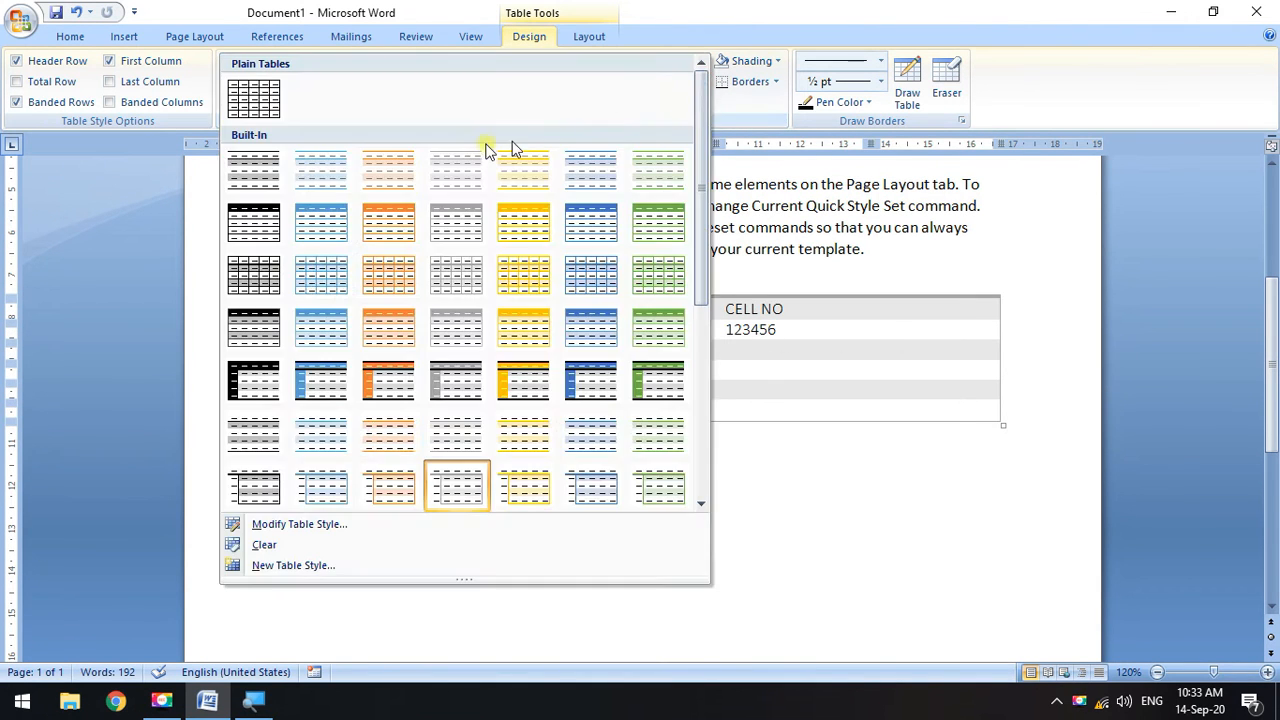
left_click(276, 93)
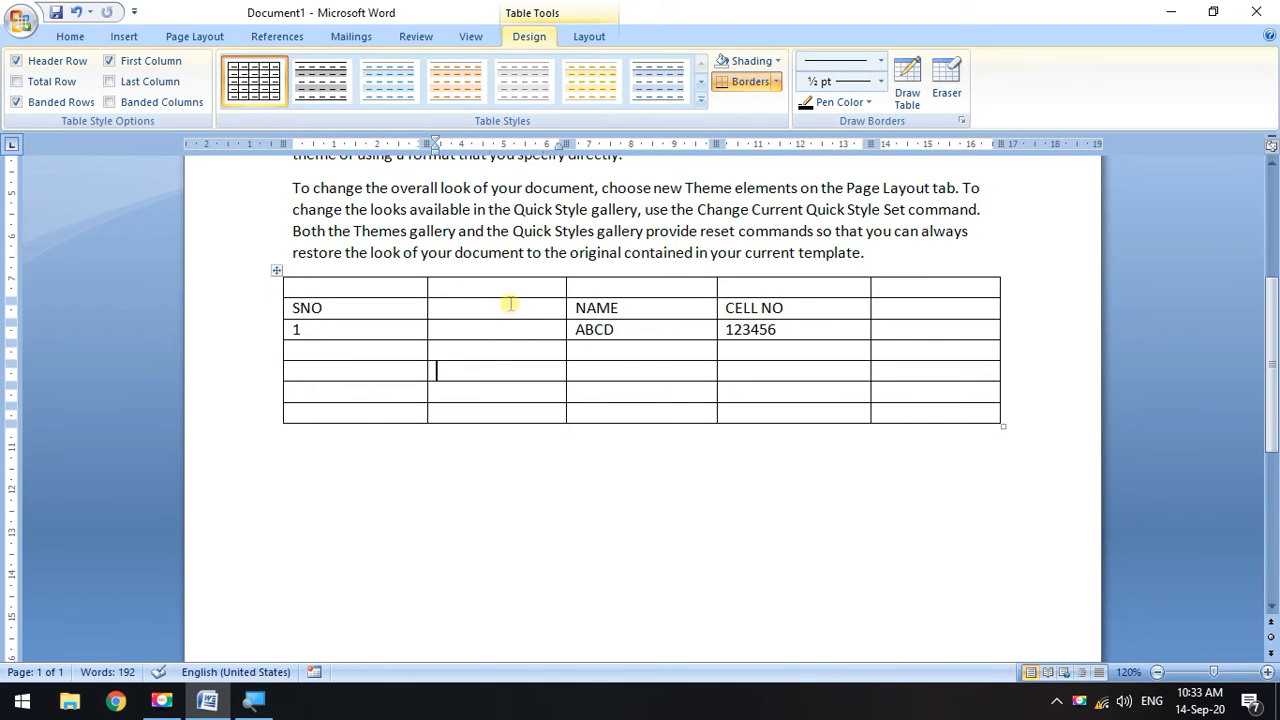
Shade the second cell of the table's fifth row yellow, and undo the shading.
left_click(780, 62)
left_click(768, 203)
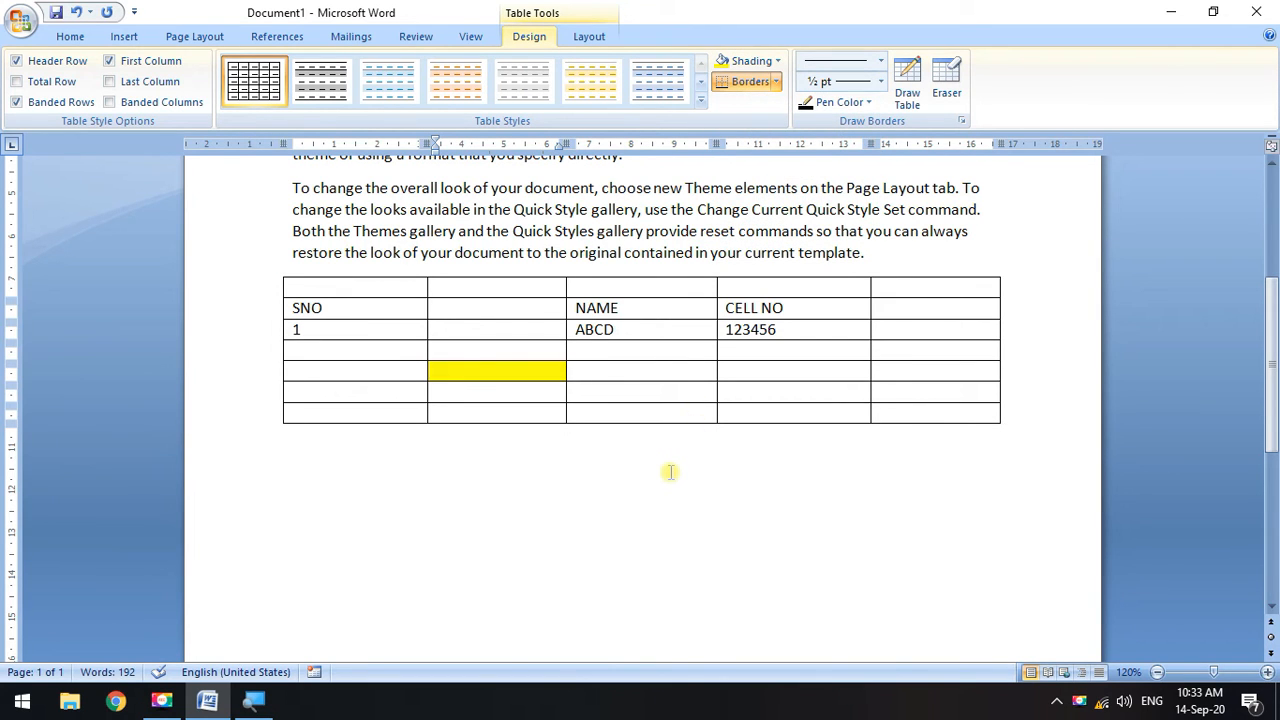
key("ctrl+z")
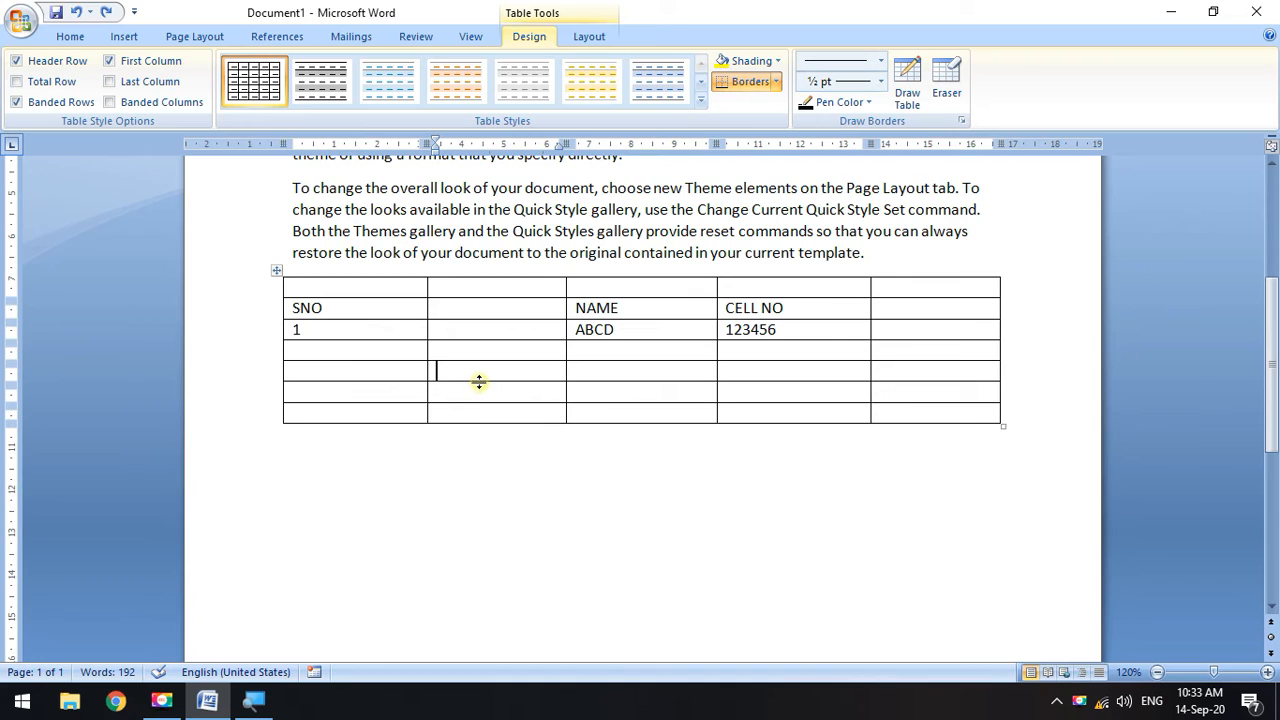
Shade the cells from SNO to NAME and the cells directly below them, from 1 to ABCD, yellow.
left_click(488, 309)
left_click_drag(296, 305, 644, 341)
left_click(777, 61)
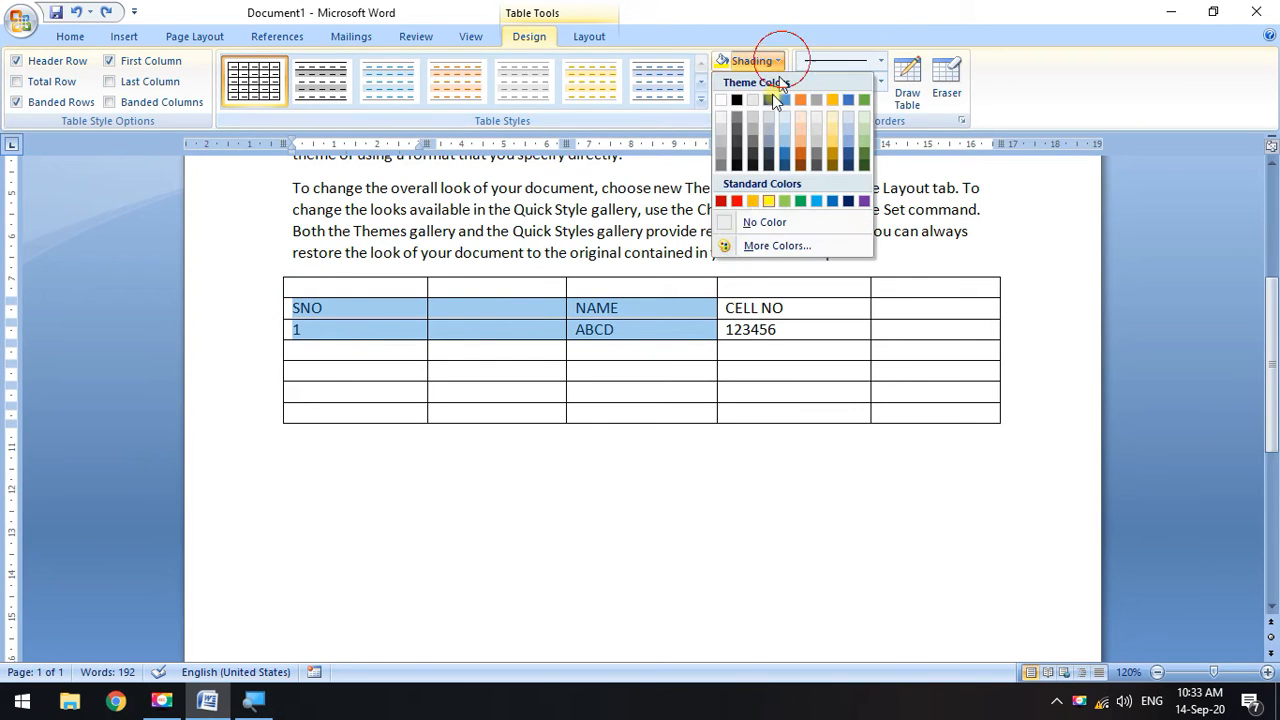
left_click(767, 202)
left_click(693, 465)
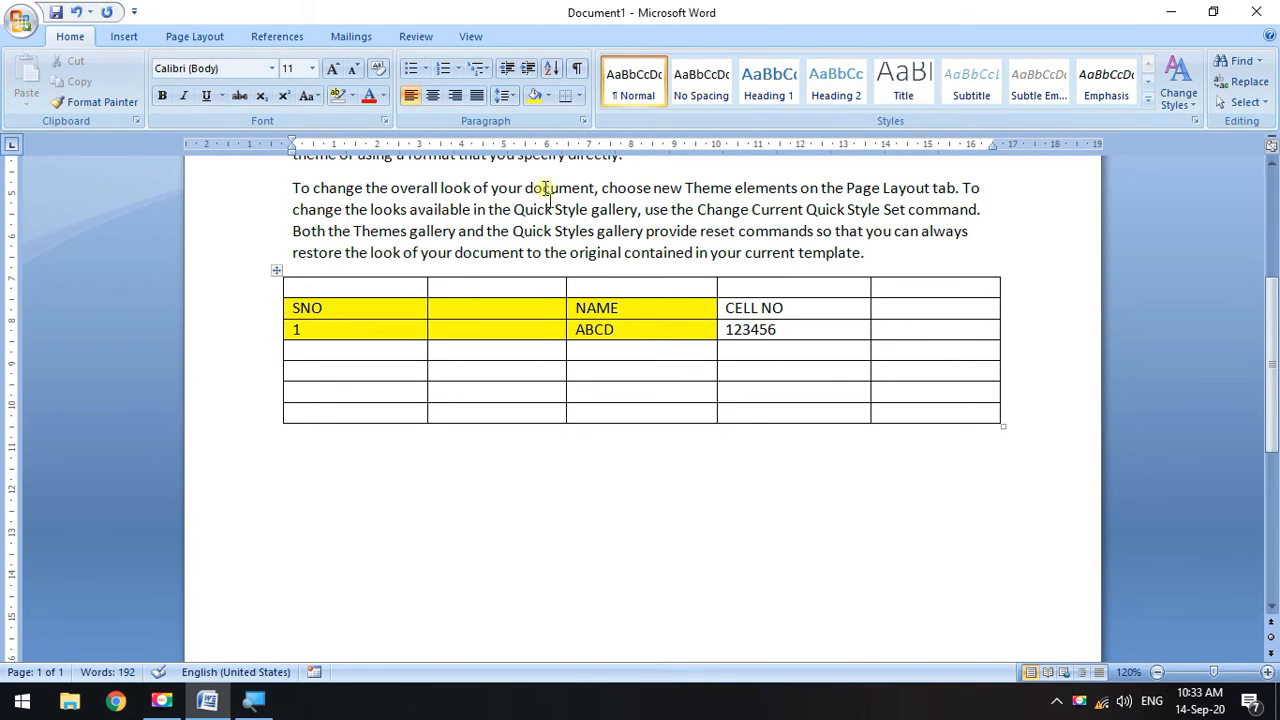
left_click(548, 95)
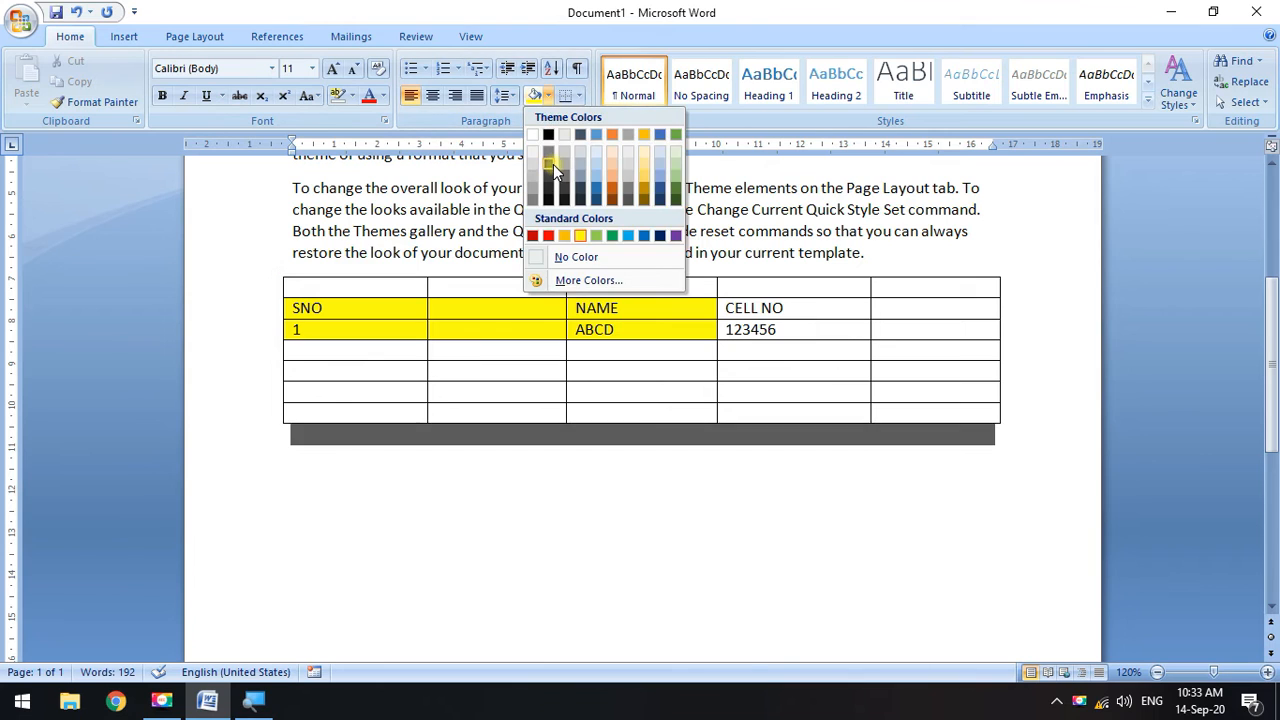
left_click(486, 474)
left_click(615, 370)
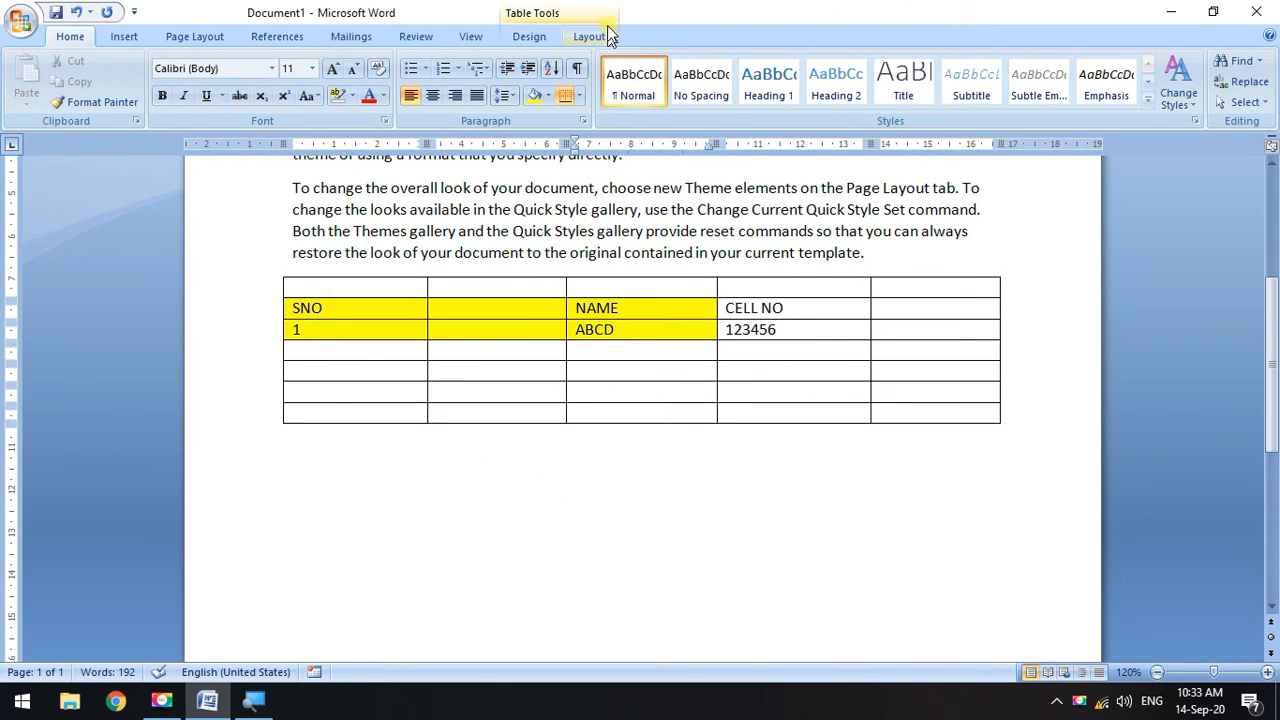
left_click(529, 36)
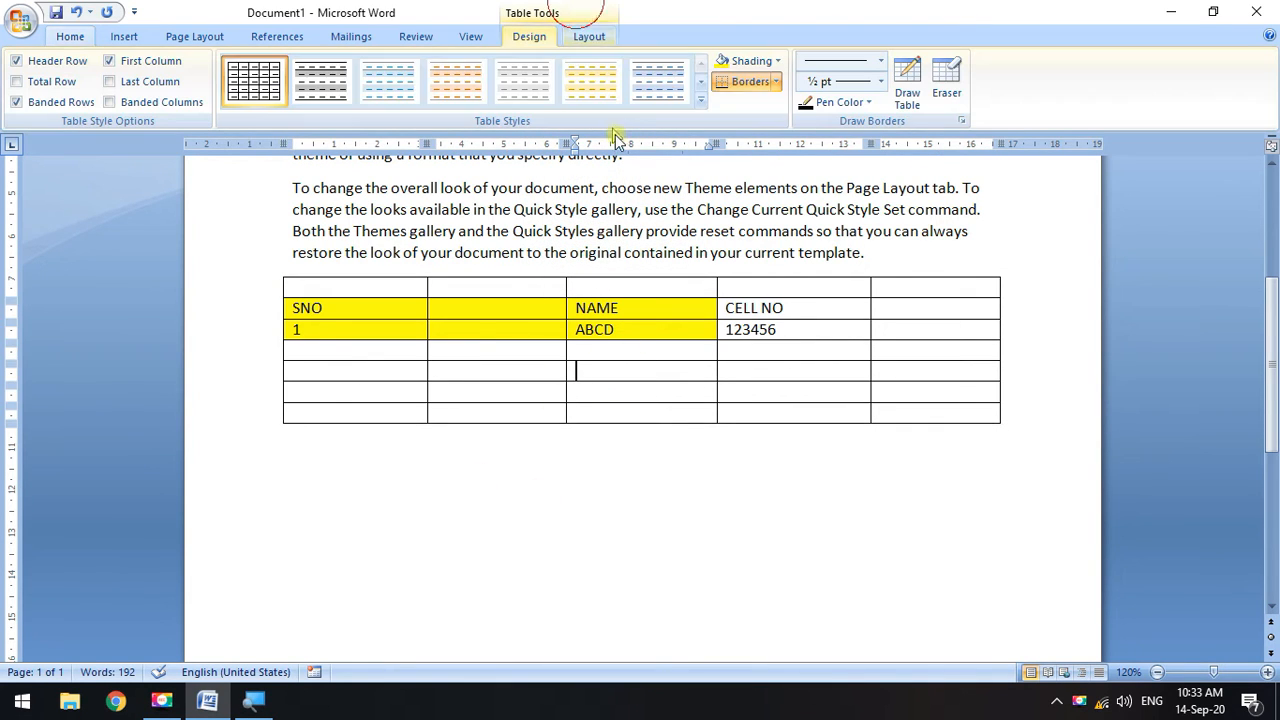
left_click(777, 81)
left_click(185, 8)
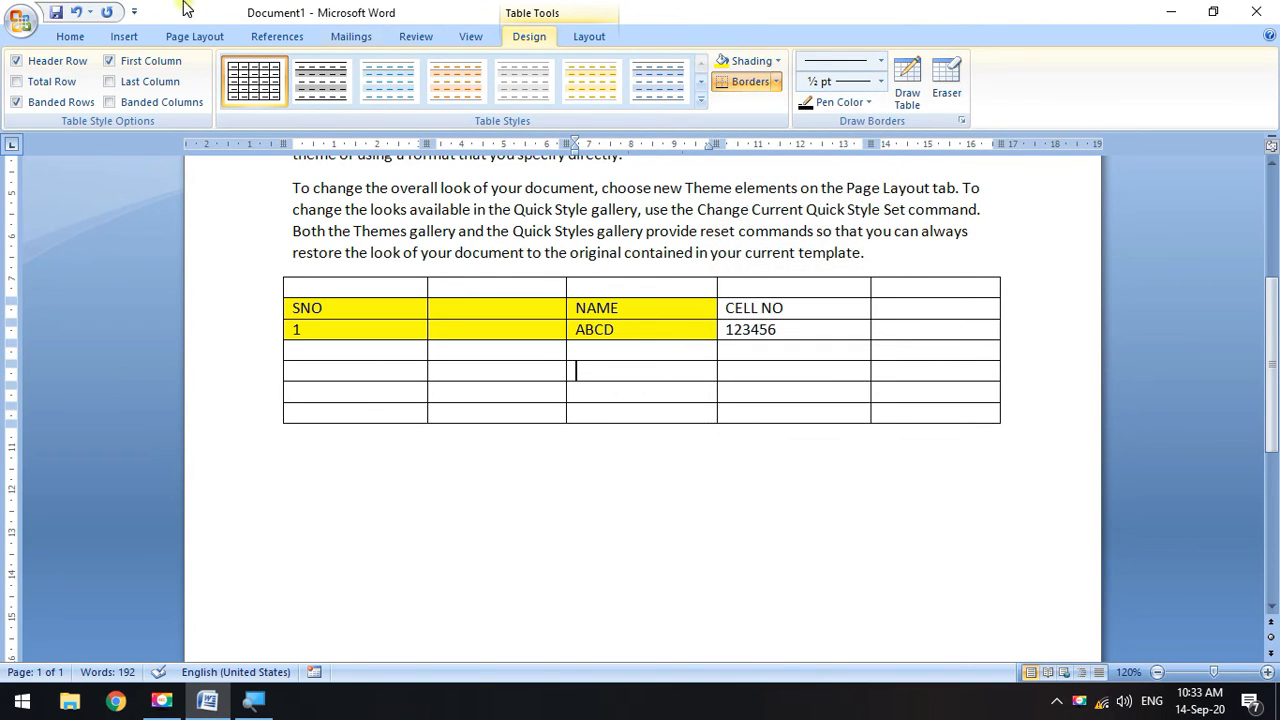
left_click(70, 36)
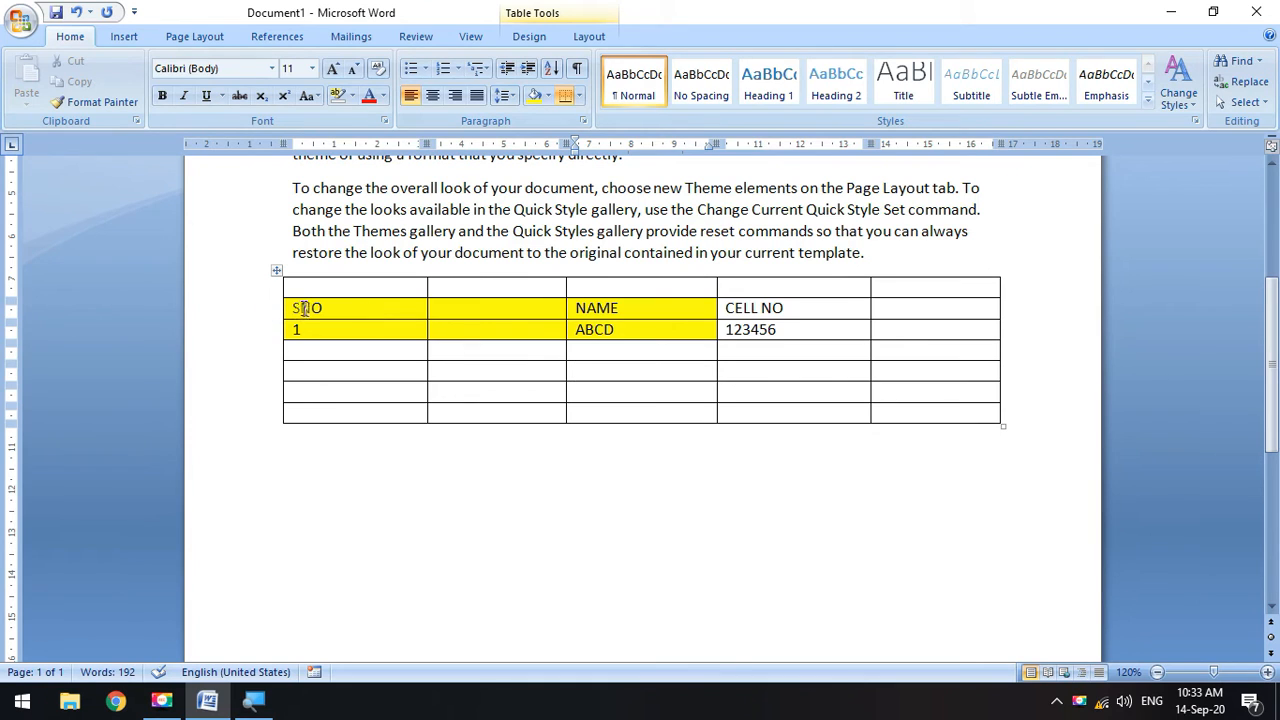
Remove the yellow shading from the first three columns of the SNO row and the row below it.
left_click_drag(295, 308, 651, 323)
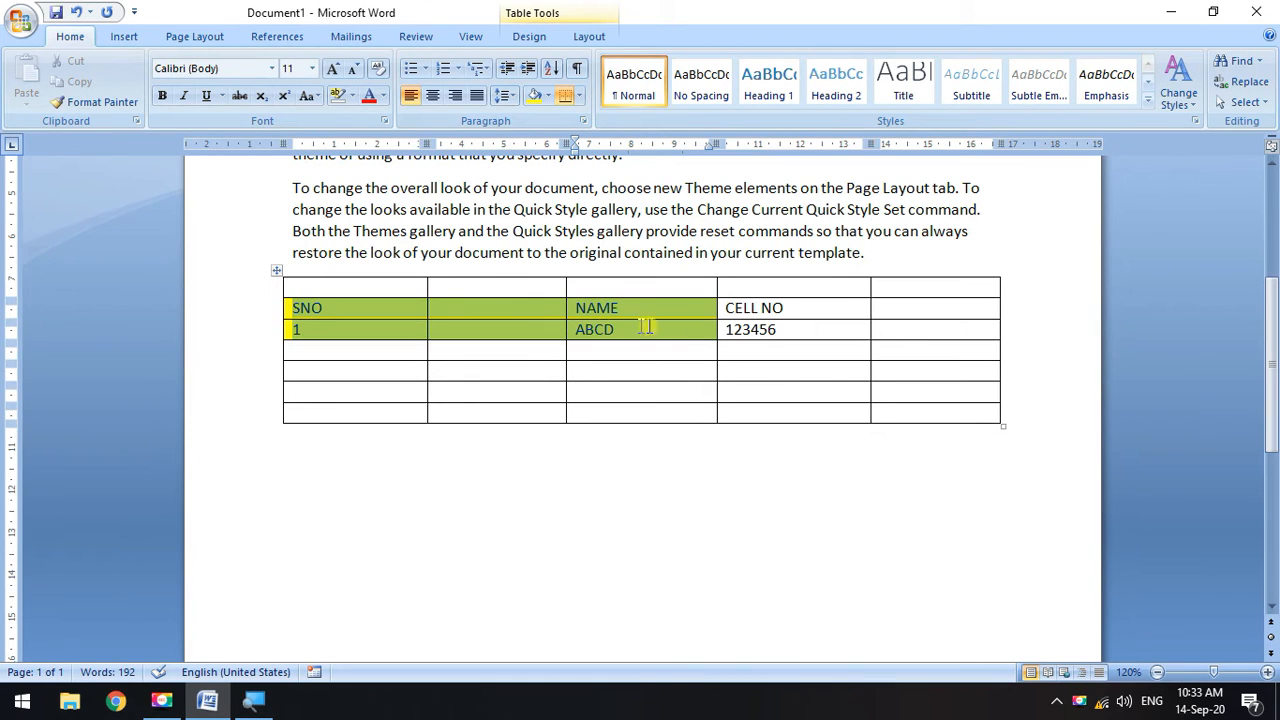
left_click(548, 97)
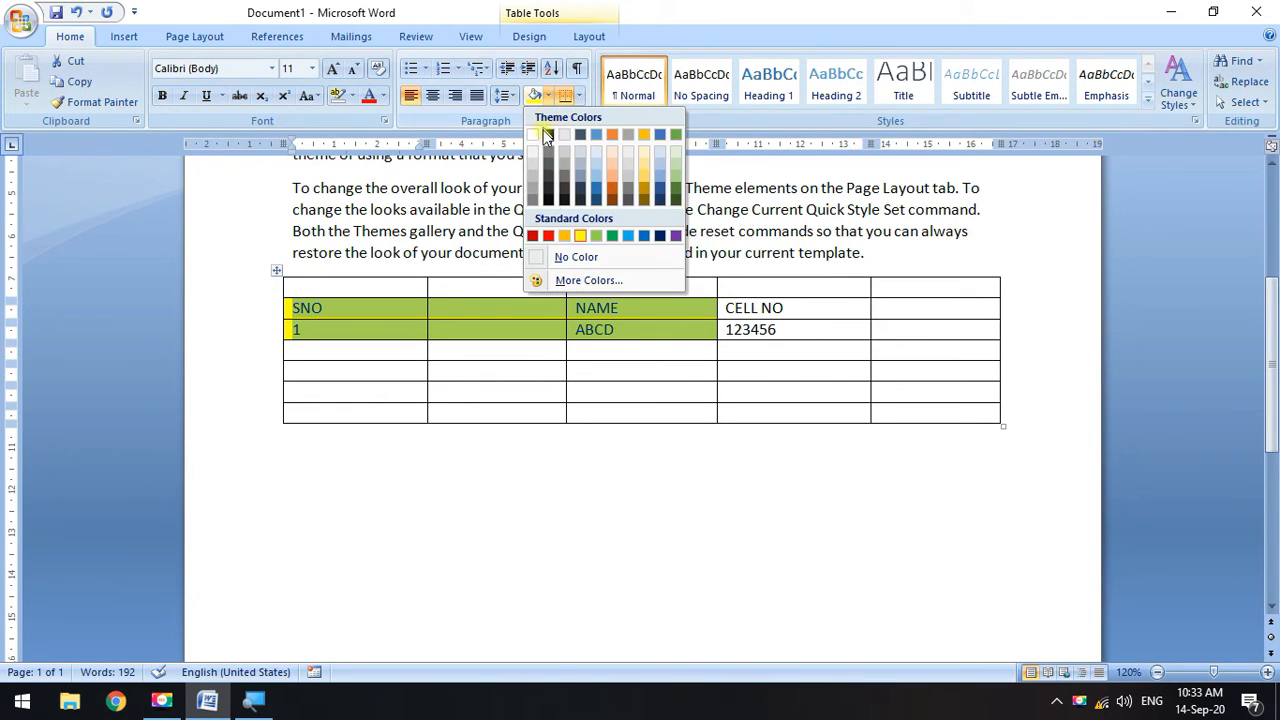
left_click(557, 258)
left_click(617, 486)
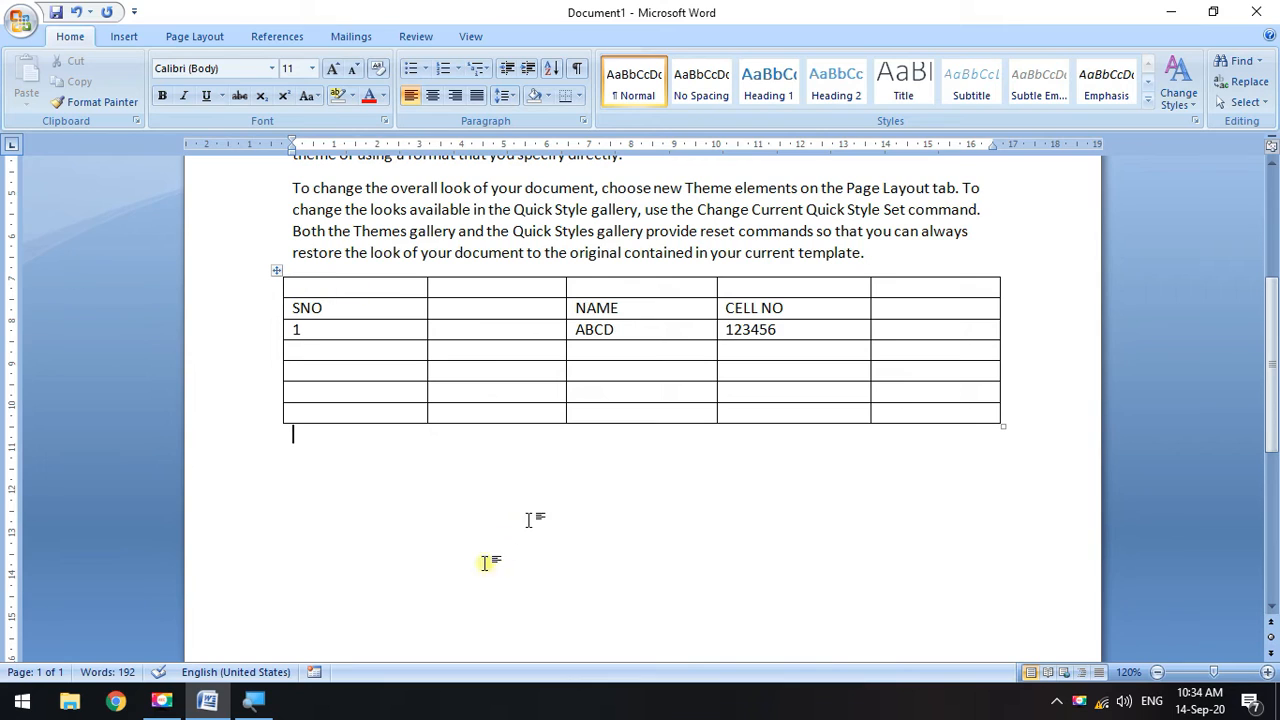
Remove all borders from the cells in the second and third columns of the table's last two rows.
left_click_drag(449, 389, 705, 412)
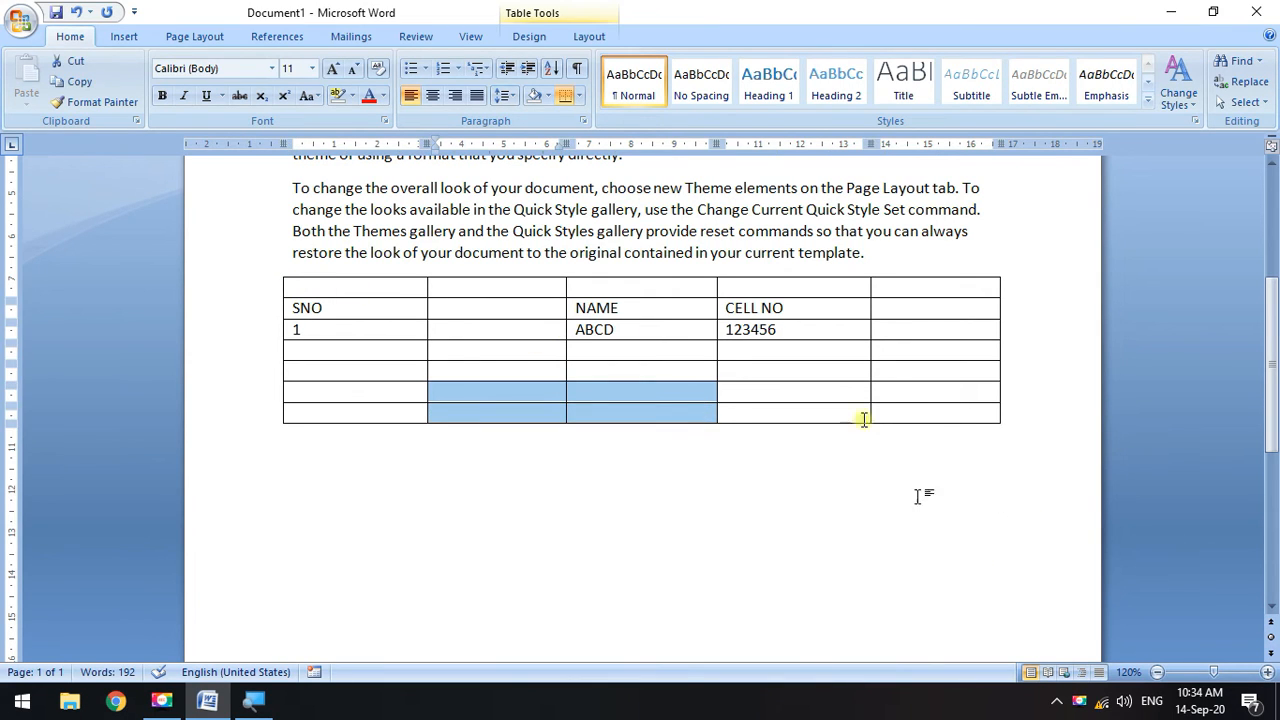
left_click(550, 30)
left_click(775, 82)
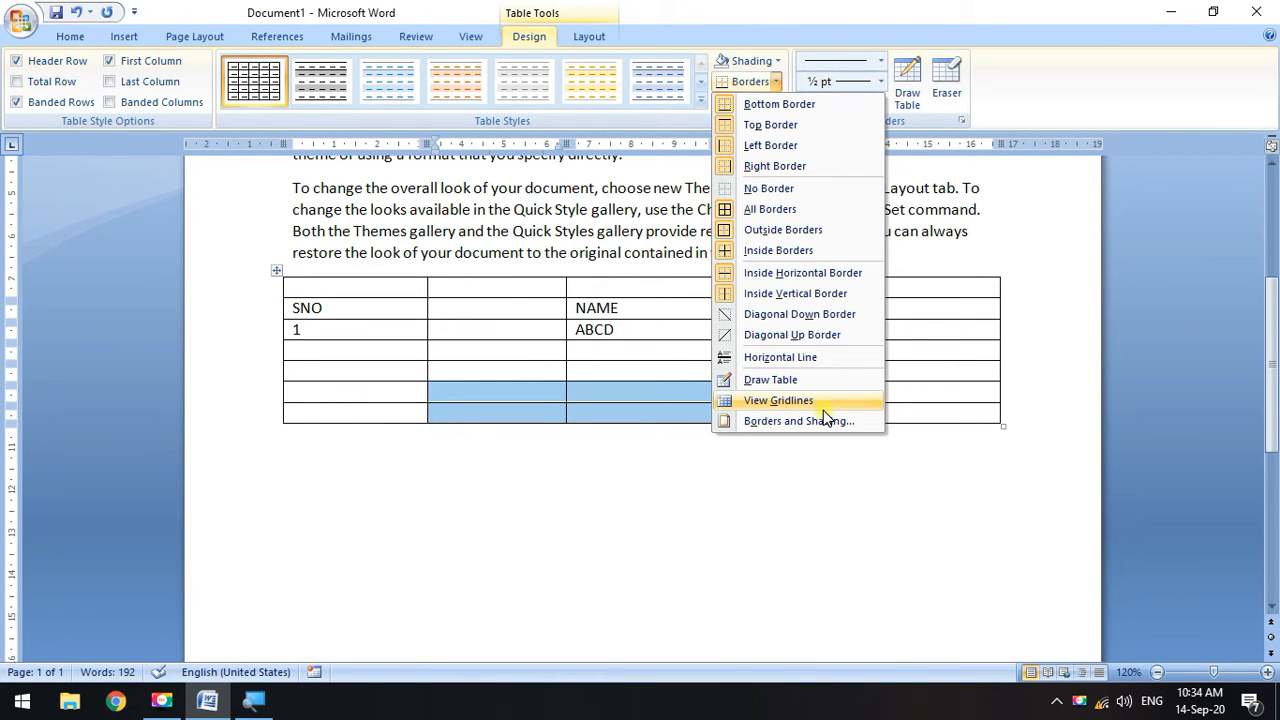
left_click(68, 37)
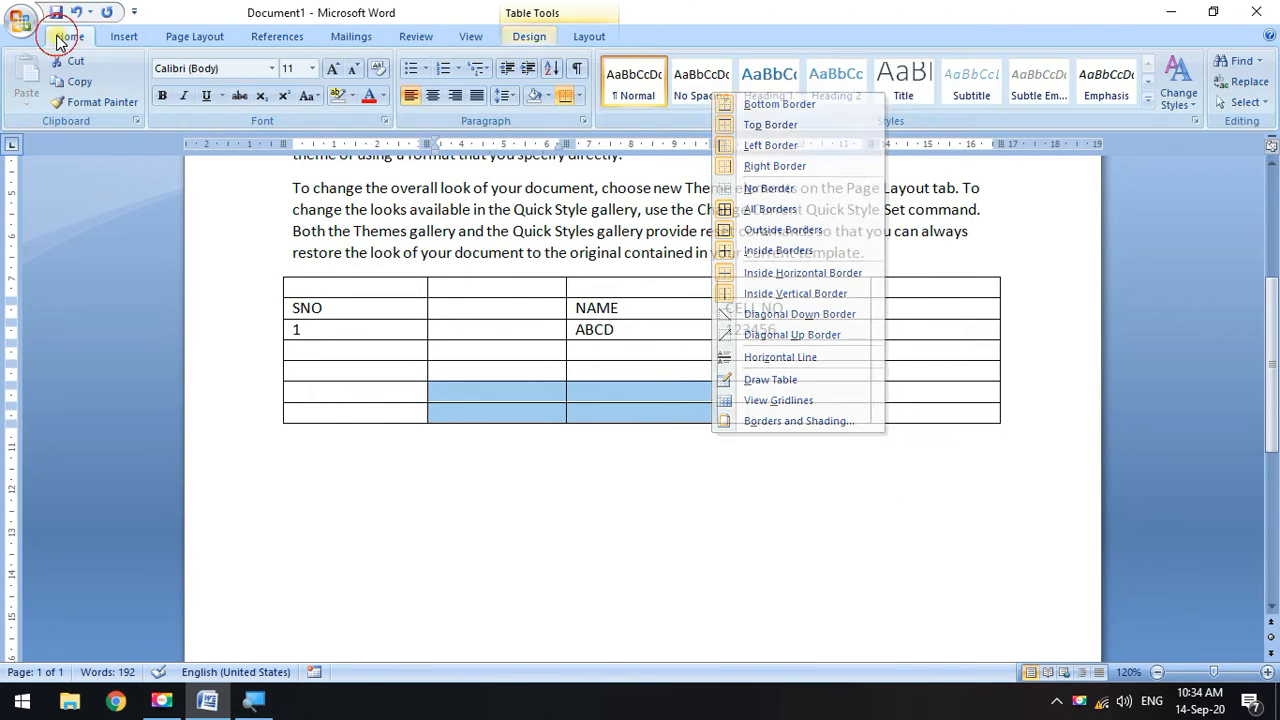
left_click(580, 97)
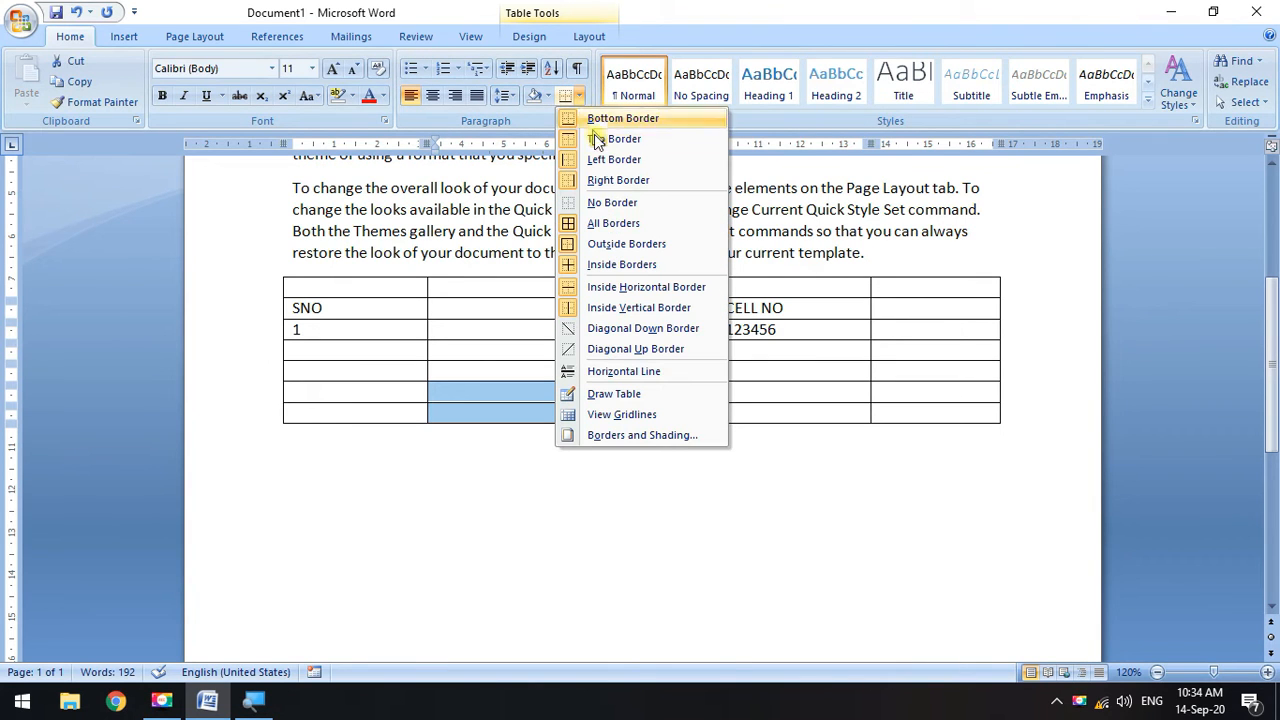
left_click(612, 202)
left_click(618, 518)
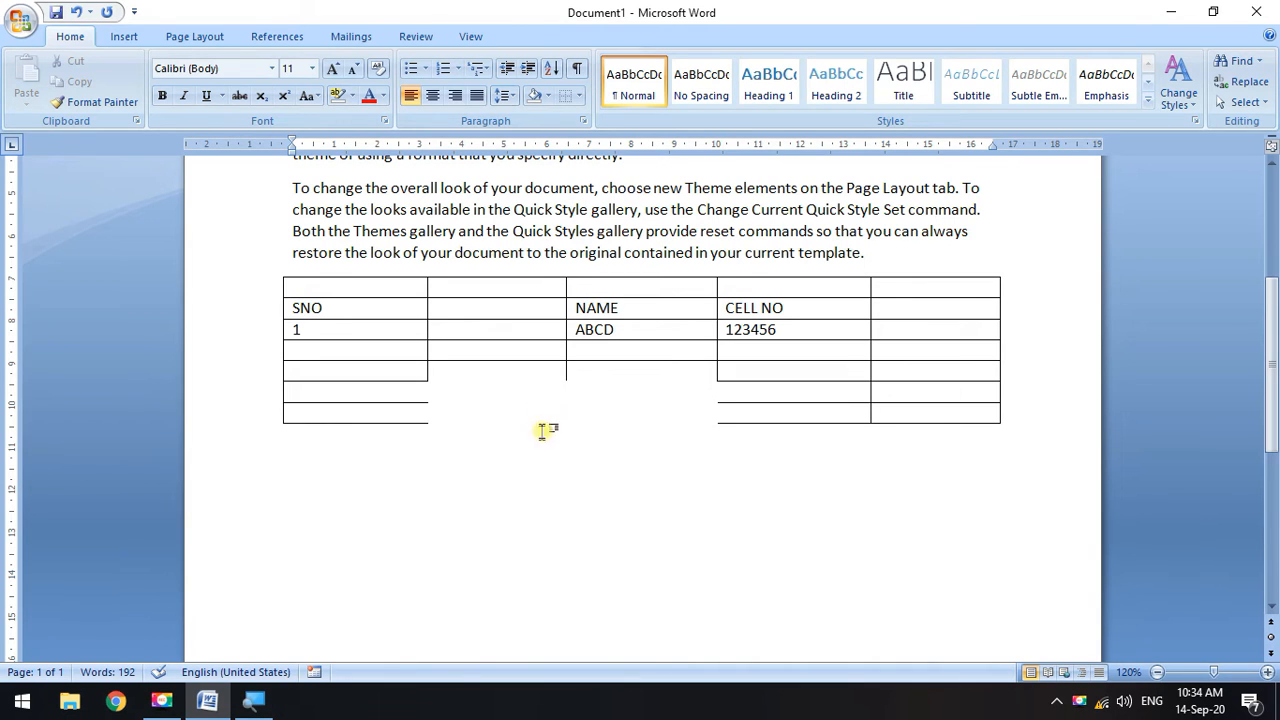
Examine the borderless cells by placing the cursor inside them and moving from cell to cell.
left_click(532, 401)
left_click(624, 392)
left_click(612, 426)
left_click(534, 419)
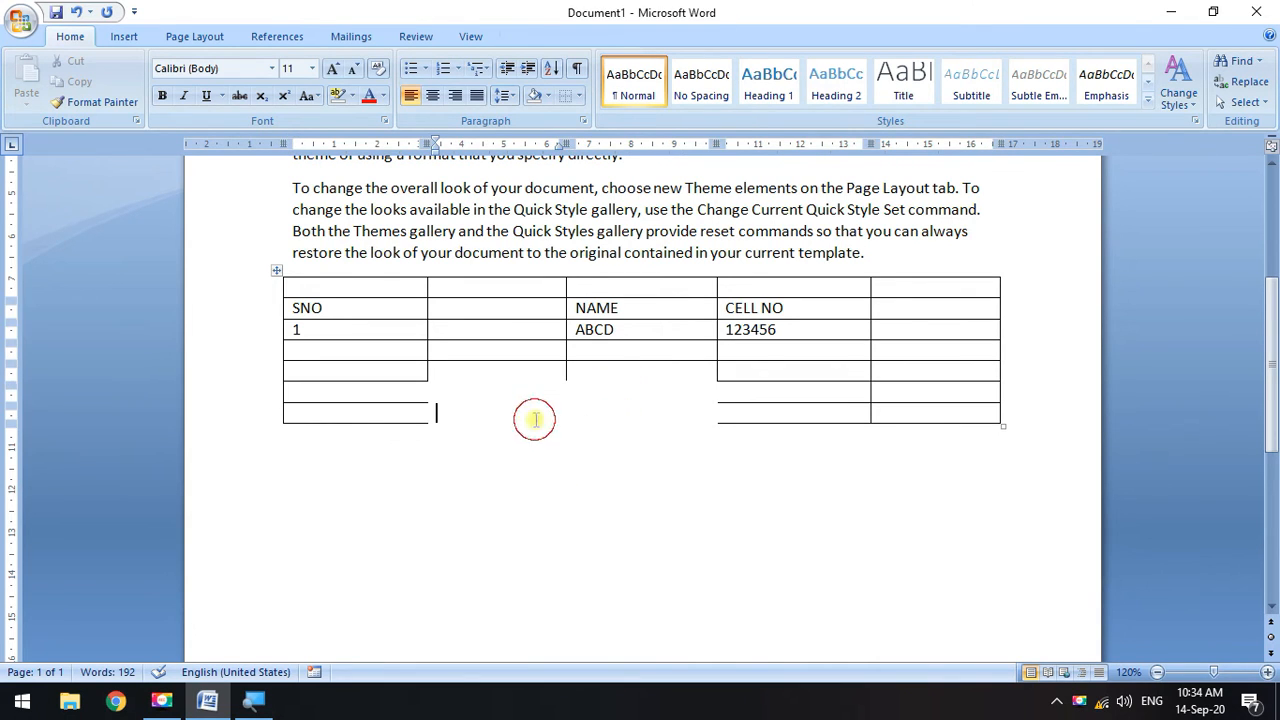
left_click(497, 394)
key("Tab")
key("Tab")
key("Tab")
key("Tab")
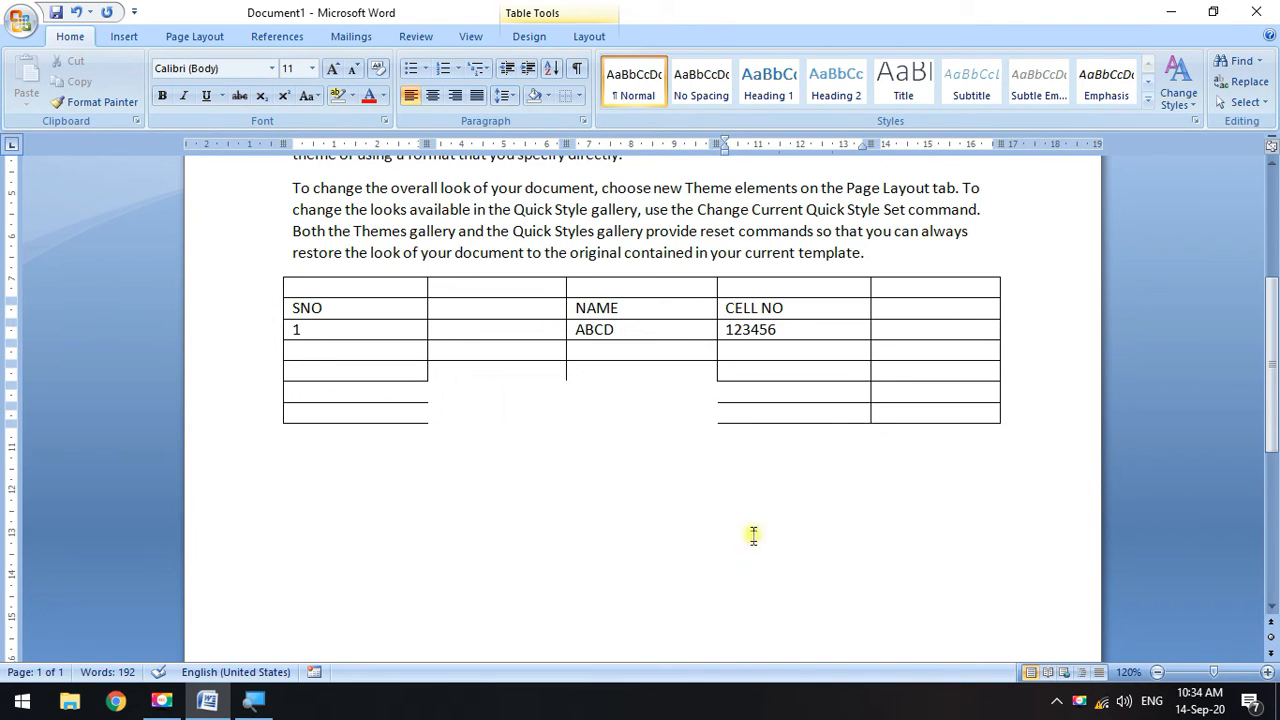
Apply All Borders to the second and third column cells in the table's last three rows.
left_click_drag(442, 369, 643, 408)
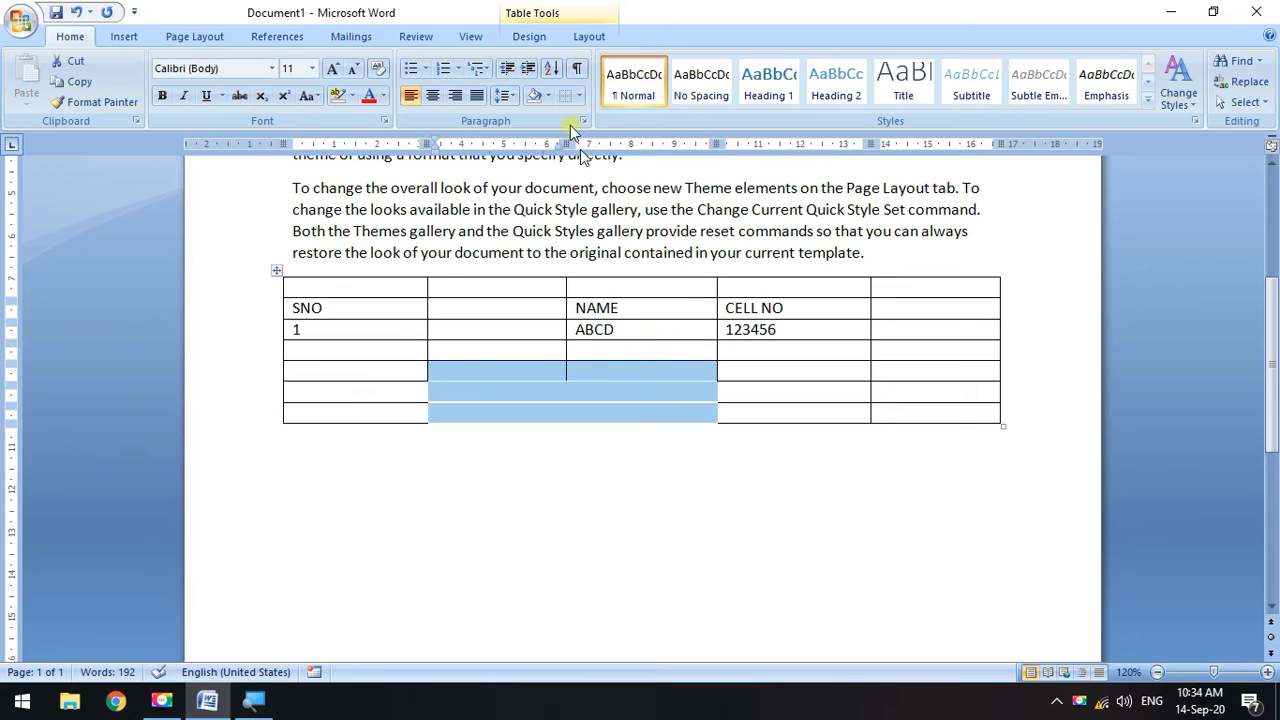
left_click(570, 12)
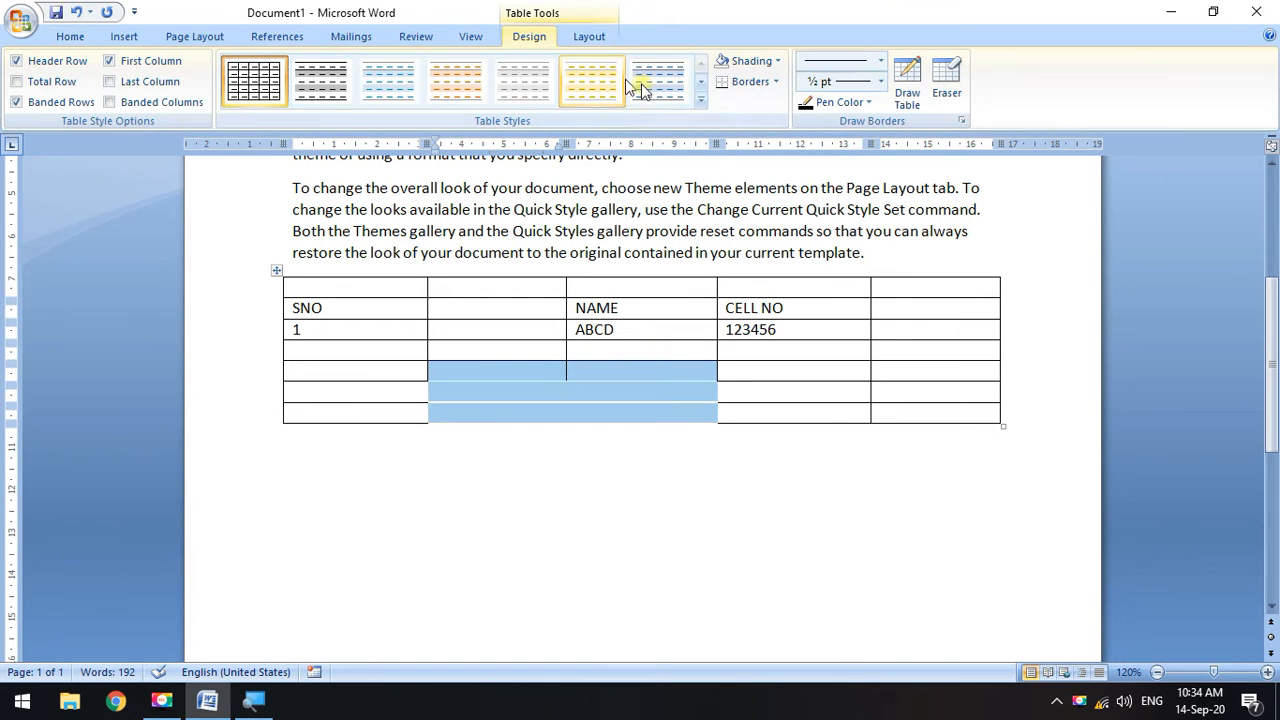
left_click(776, 82)
left_click(776, 211)
left_click(757, 482)
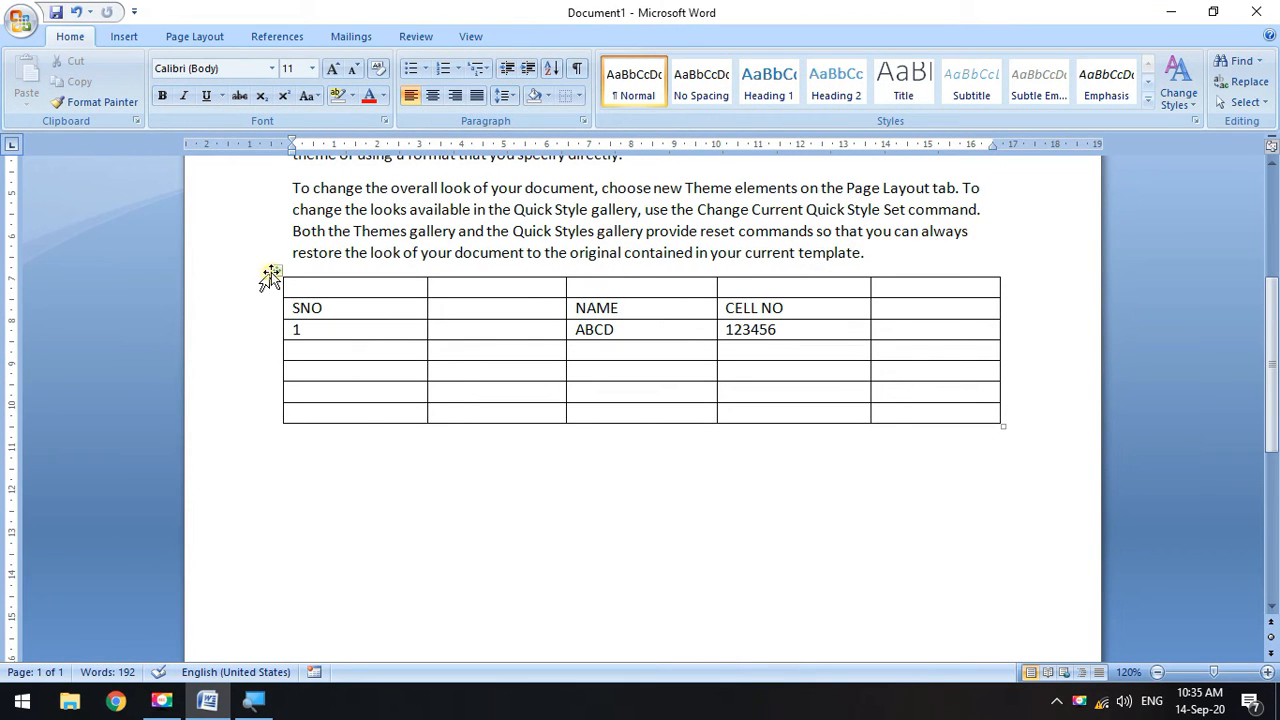
Move the whole table down slightly to leave a small gap below the last paragraph.
left_click_drag(275, 270, 296, 355)
left_click_drag(277, 170, 278, 400)
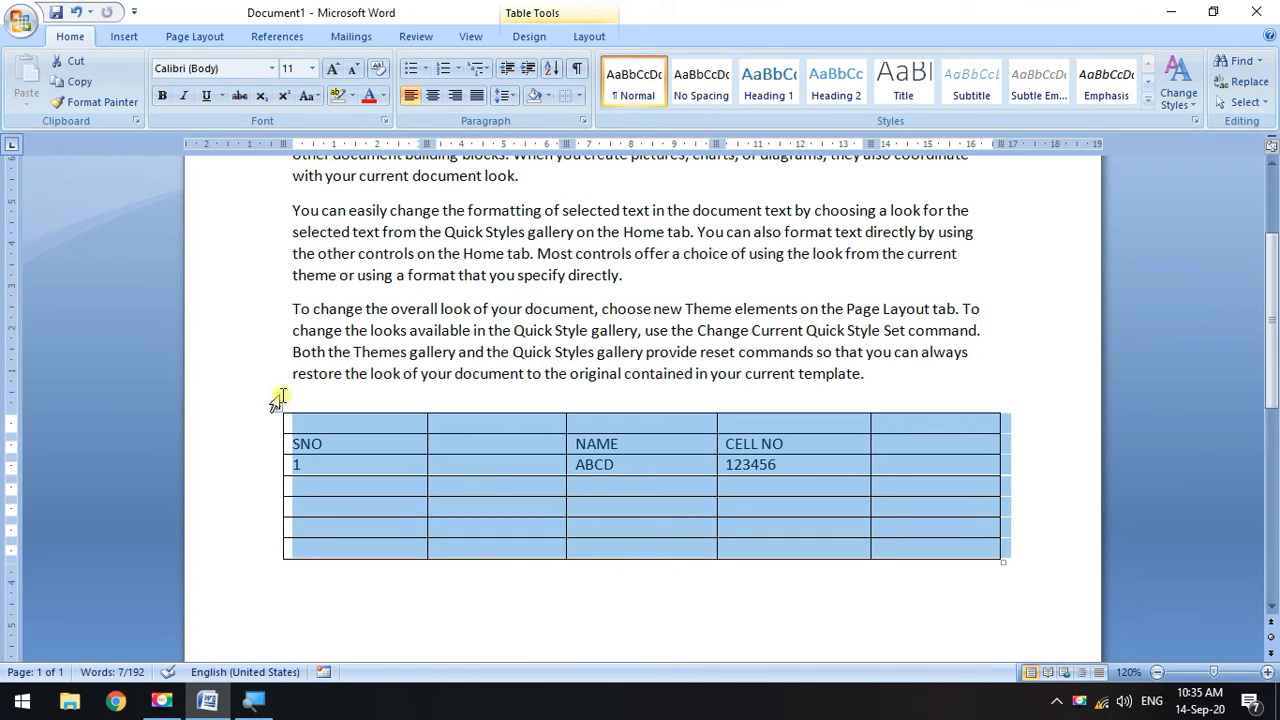
left_click(993, 565)
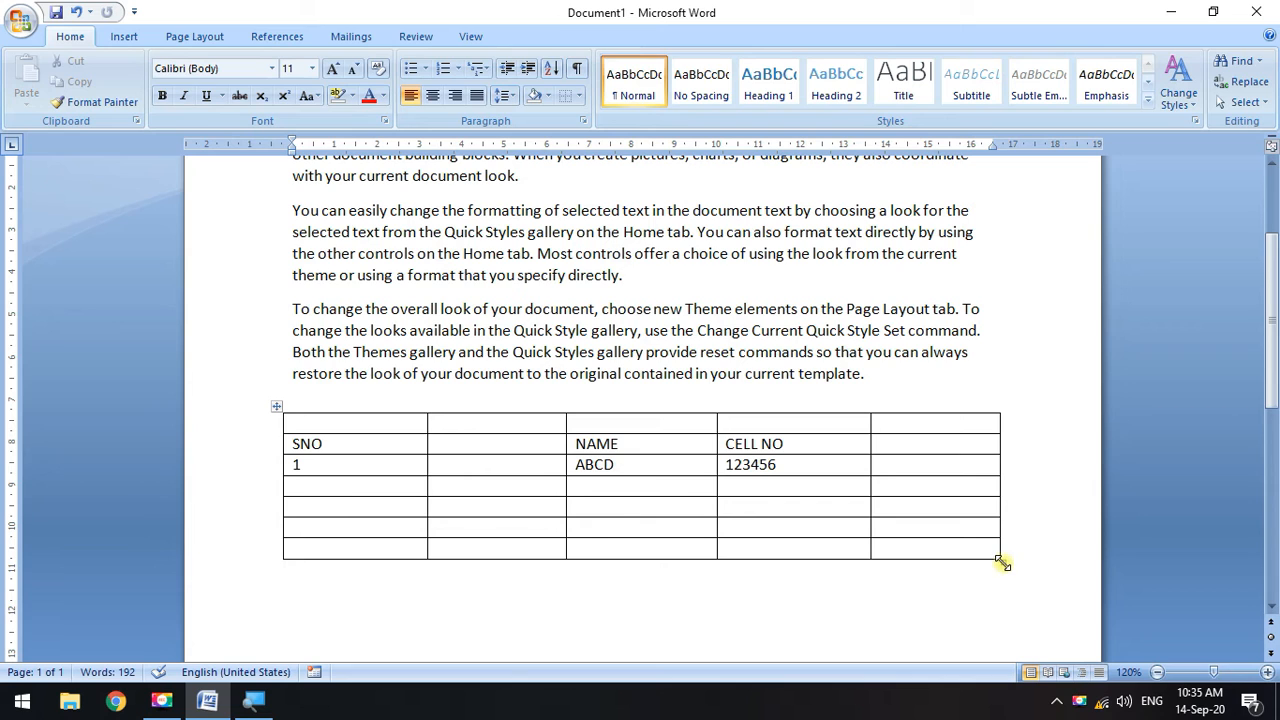
Resize the whole table, shrinking it to about 9 cm wide before widening it to about 13.7 cm.
left_click_drag(1003, 564, 893, 501)
left_click(898, 560)
left_click_drag(898, 560, 672, 596)
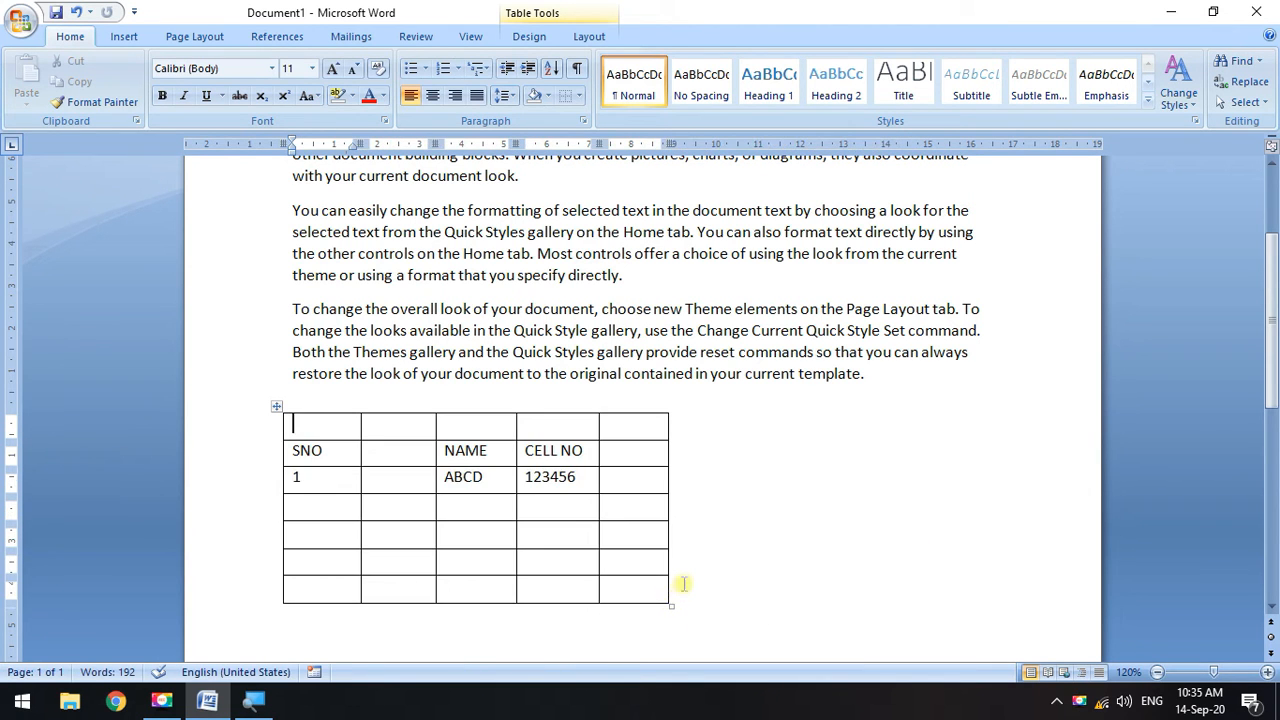
scroll(670, 586, "down", 2)
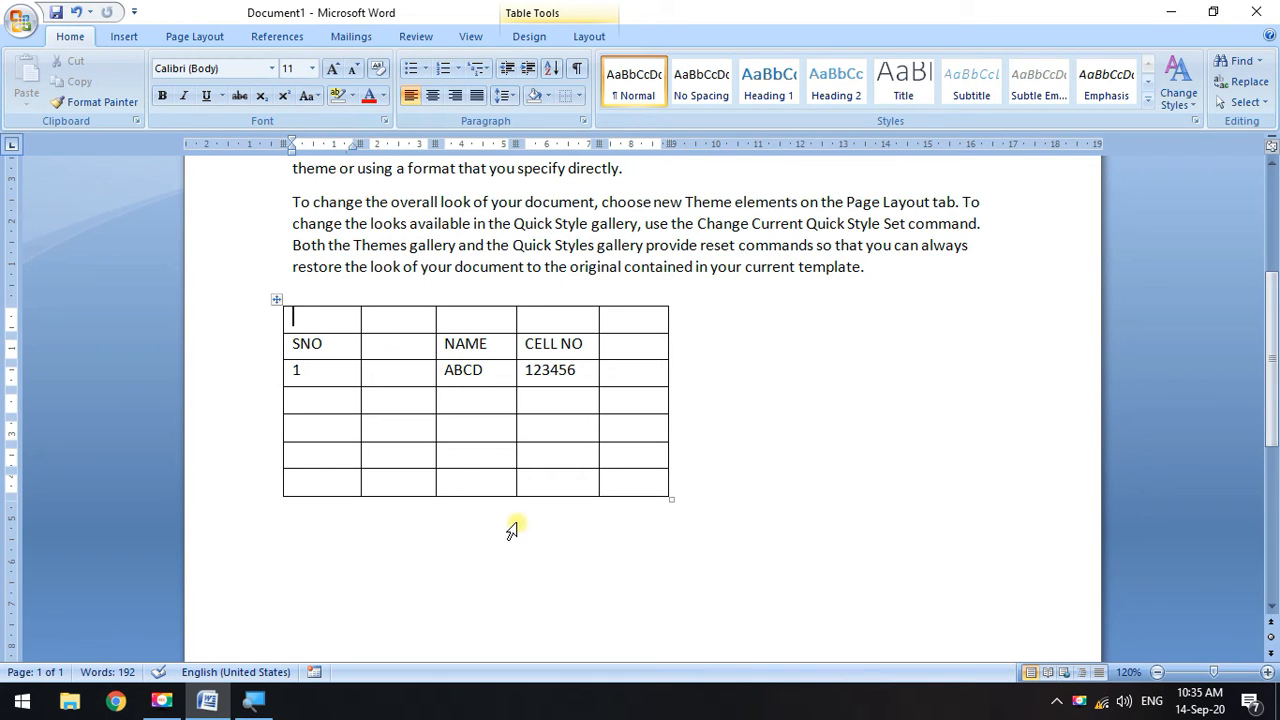
left_click_drag(670, 499, 729, 469)
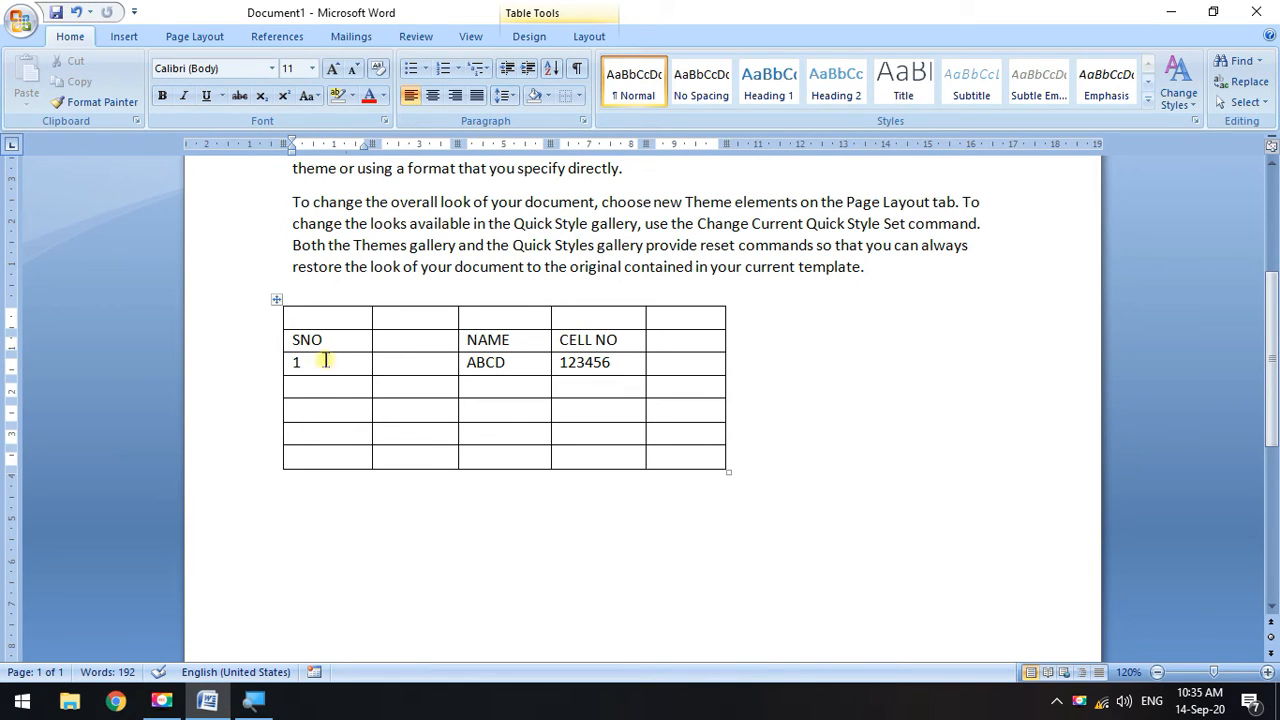
left_click_drag(726, 471, 868, 450)
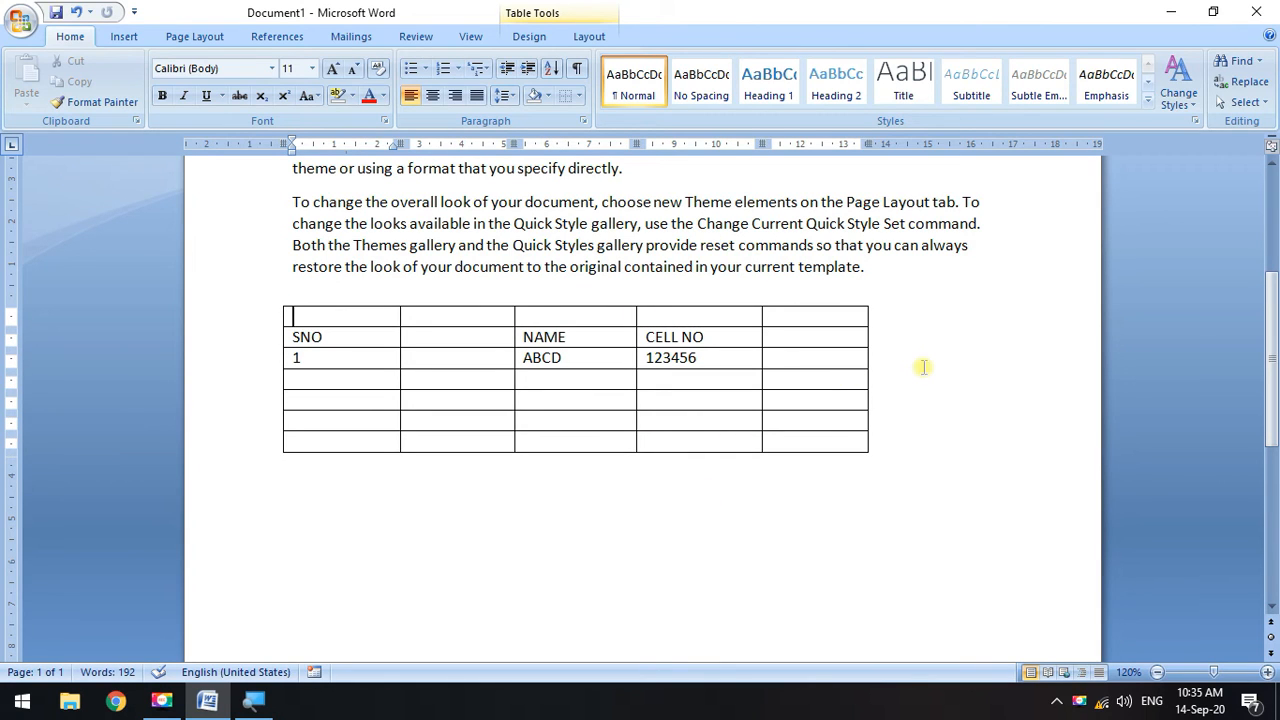
Select the whole table and clear the selection, repeating this once.
left_click(868, 452)
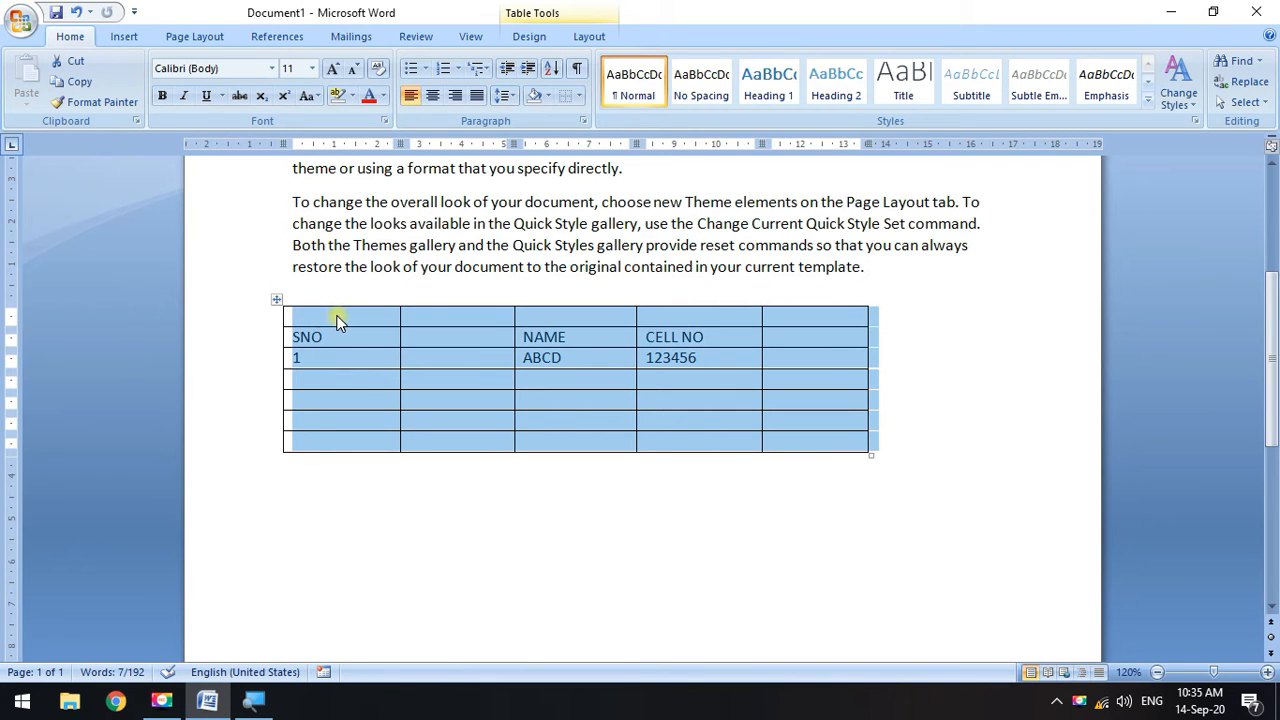
left_click(337, 320)
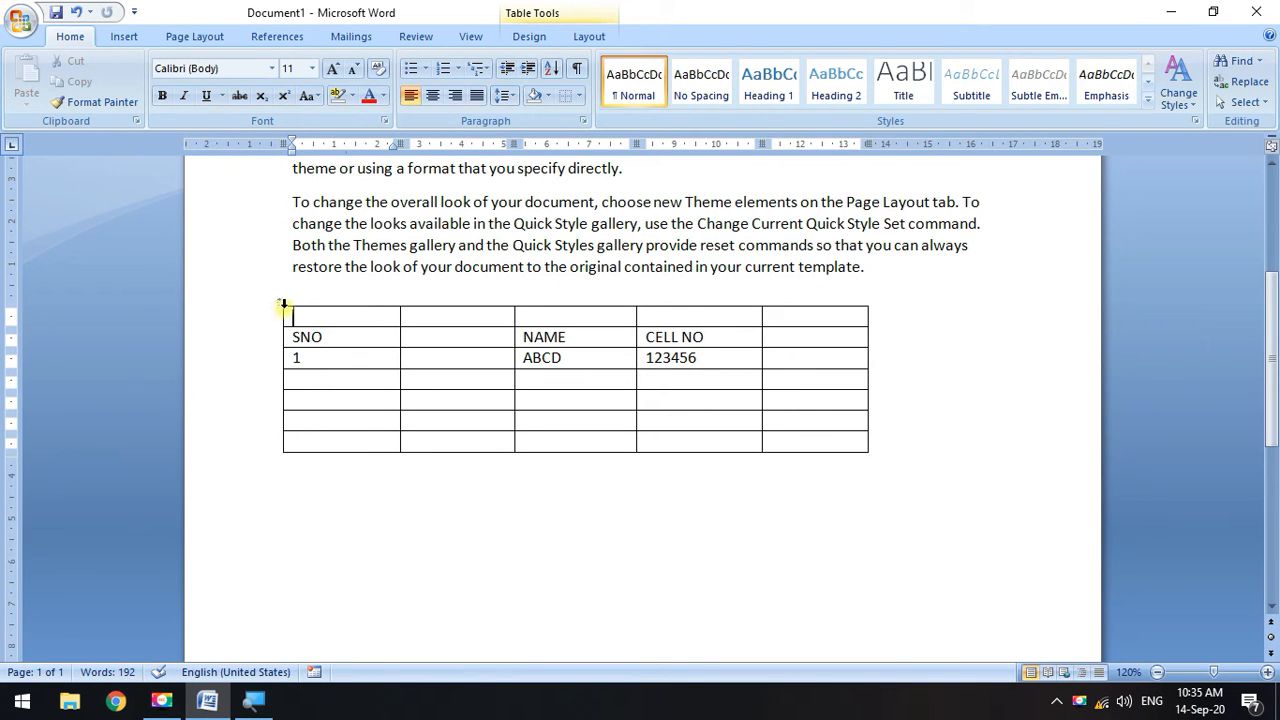
left_click(281, 303)
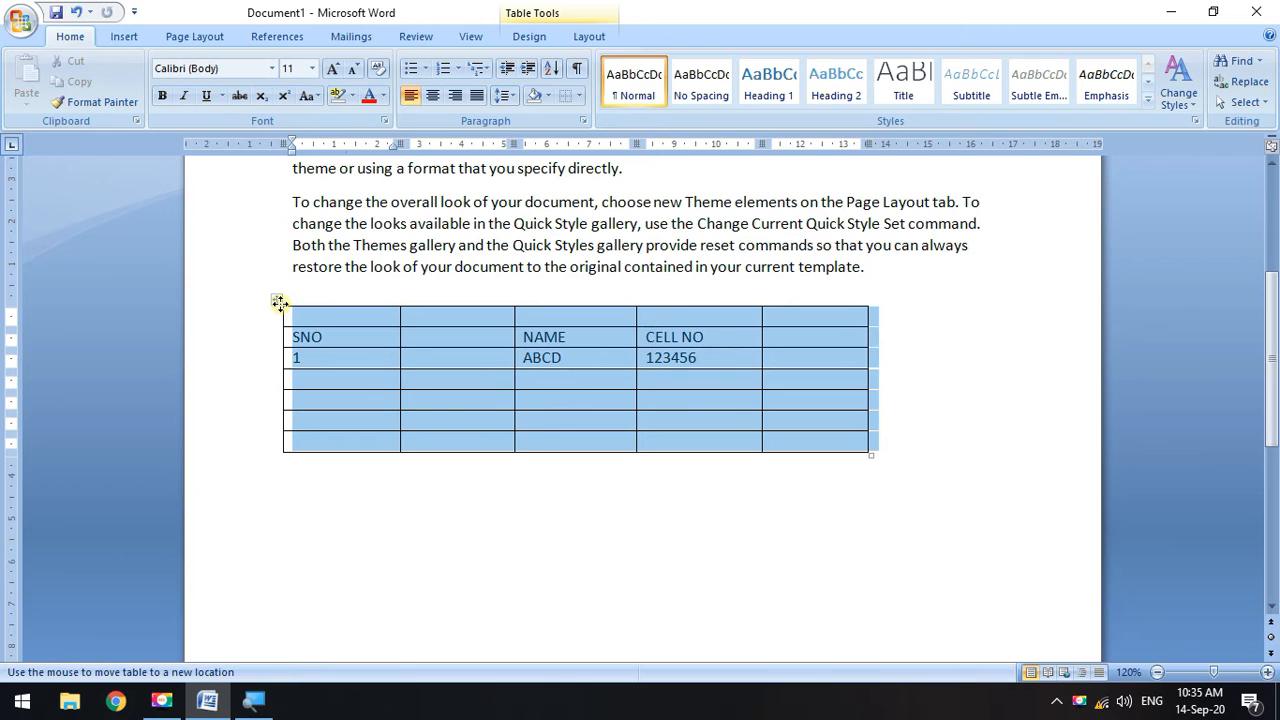
left_click(662, 424)
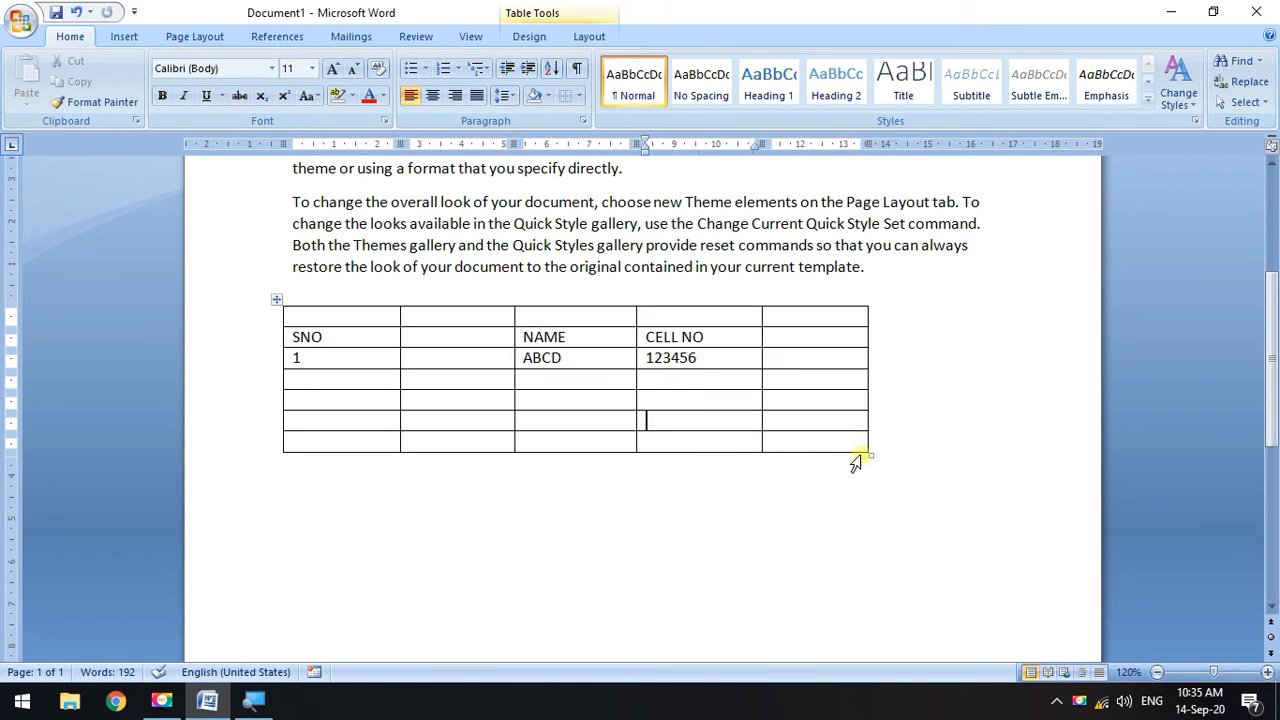
Narrow the table to about 12.7 cm and move it about 1 cm to the right, just below the paragraph.
left_click_drag(868, 454, 821, 452)
left_click_drag(273, 300, 314, 290)
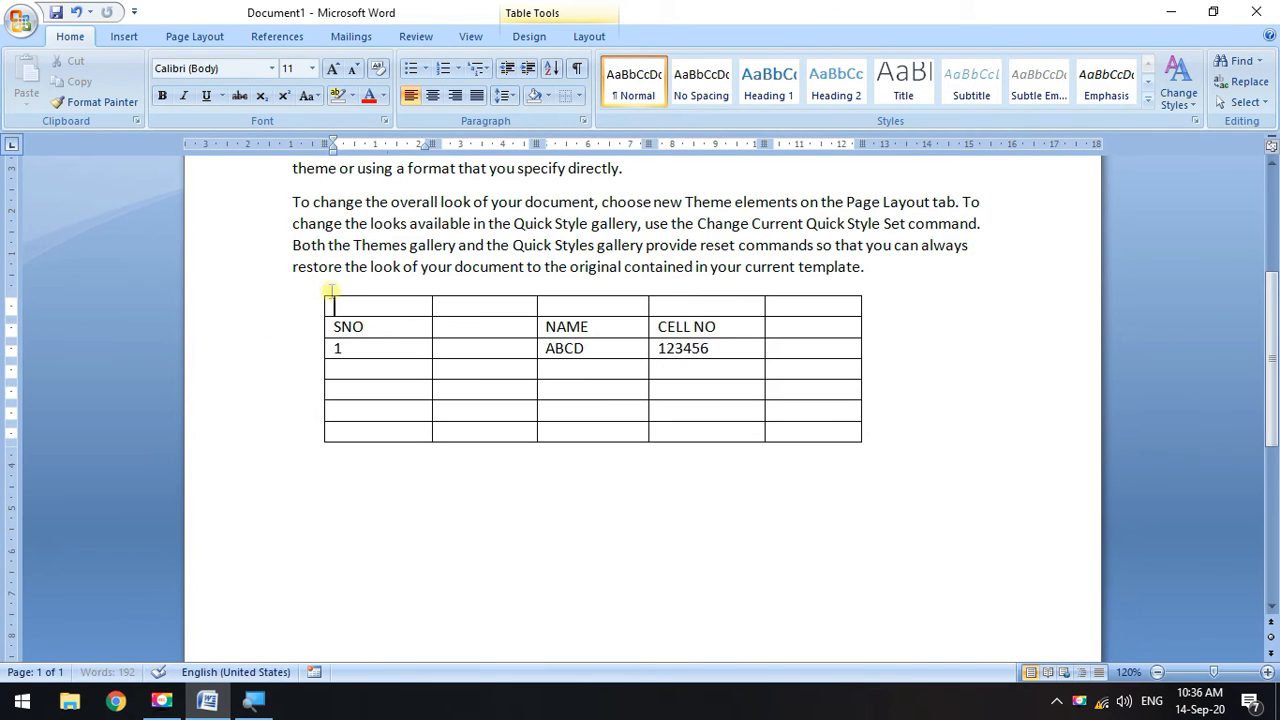
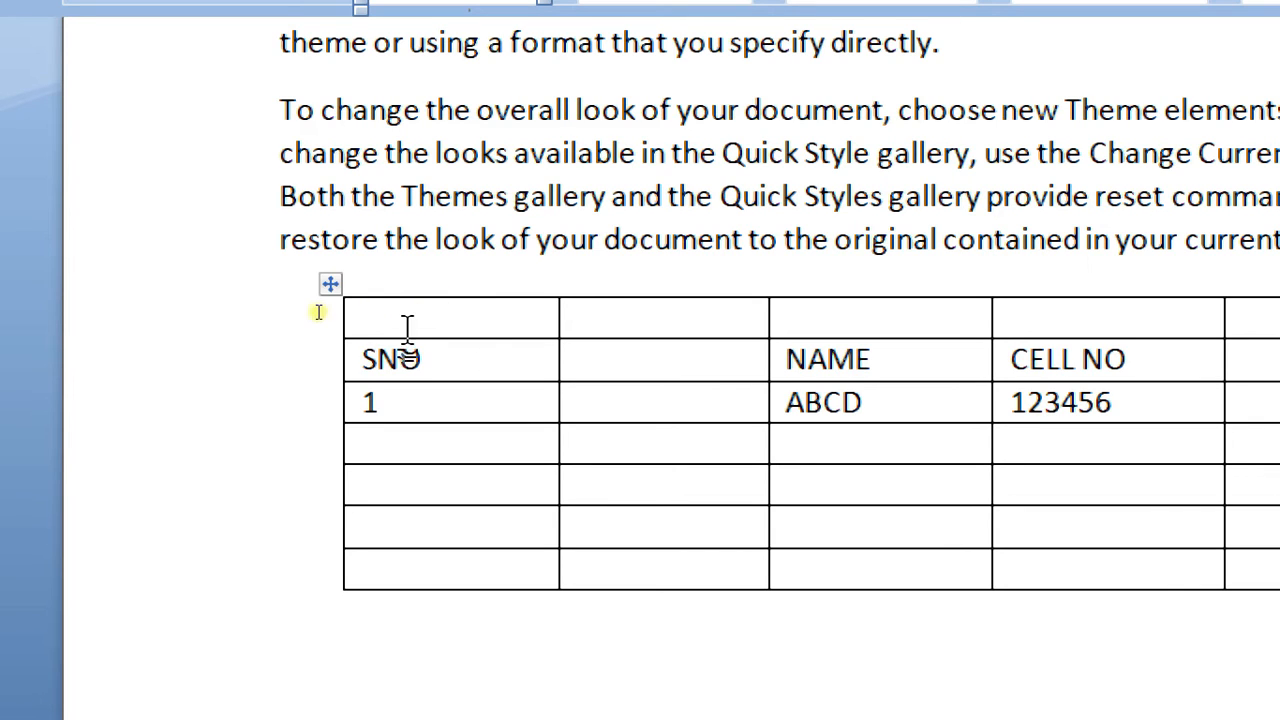
Select single cells one at a time: the empty cell below 1, the SNO cell and the NAME cell.
left_click(348, 450)
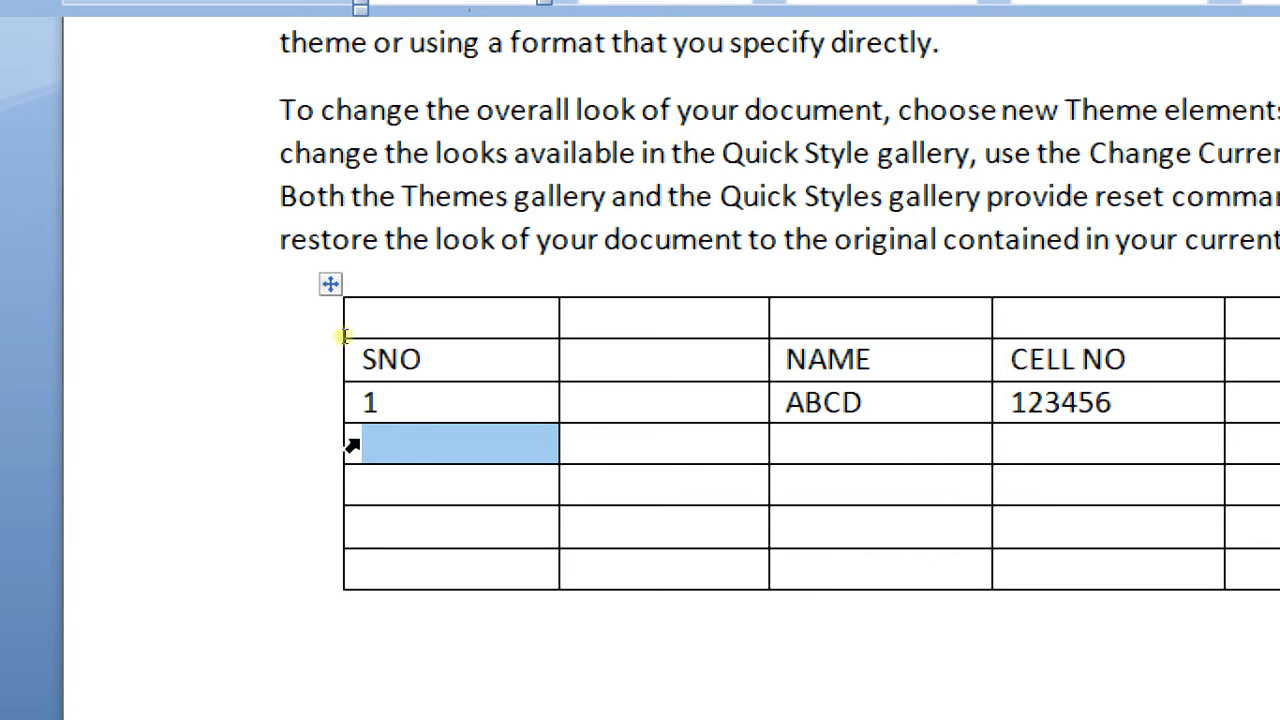
left_click(350, 368)
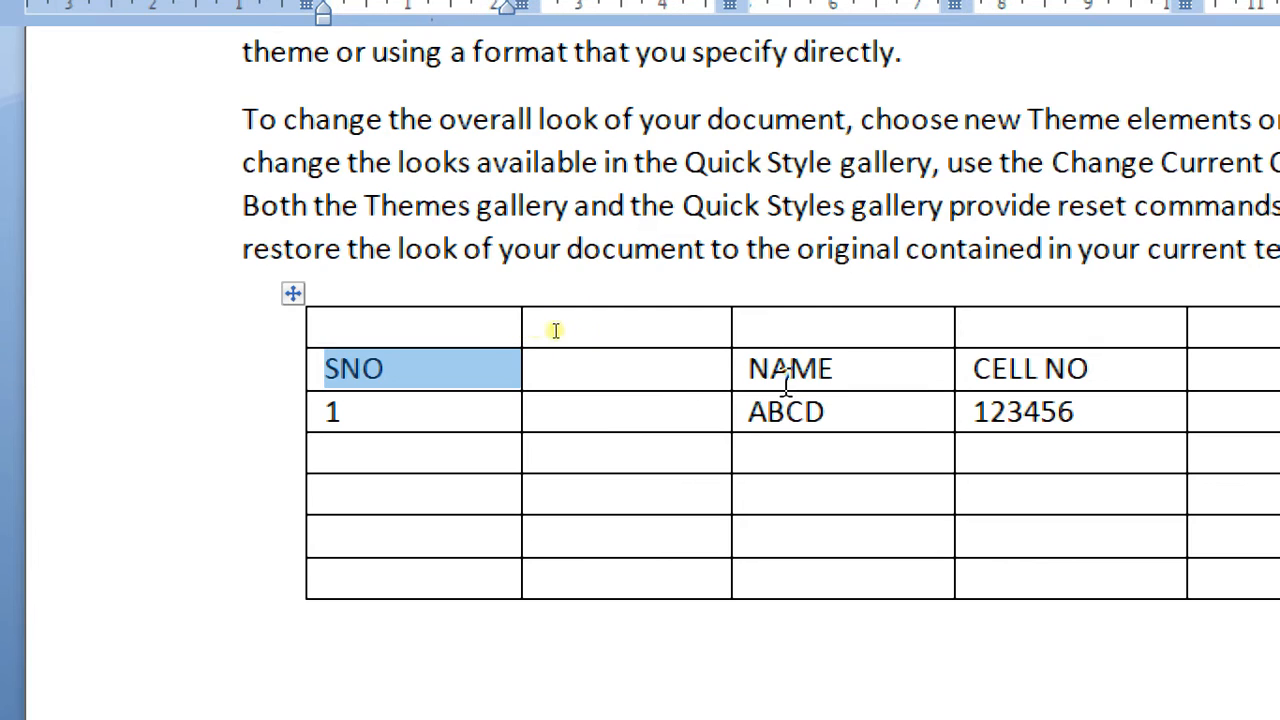
left_click(735, 370)
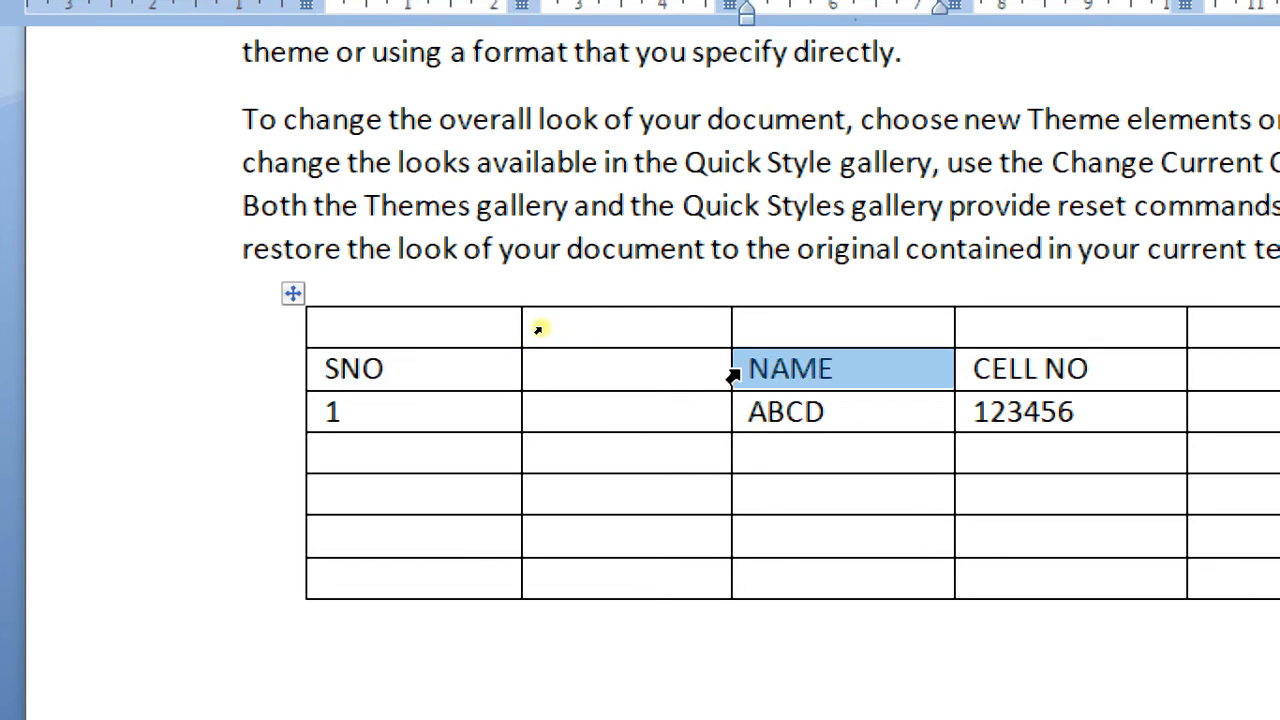
left_click(596, 380)
Select only the text SNO inside its cell, and clear the selection by placing the cursor in the empty cell beside 1.
left_click_drag(434, 362, 237, 337)
left_click(389, 409)
left_click_drag(397, 365, 314, 366)
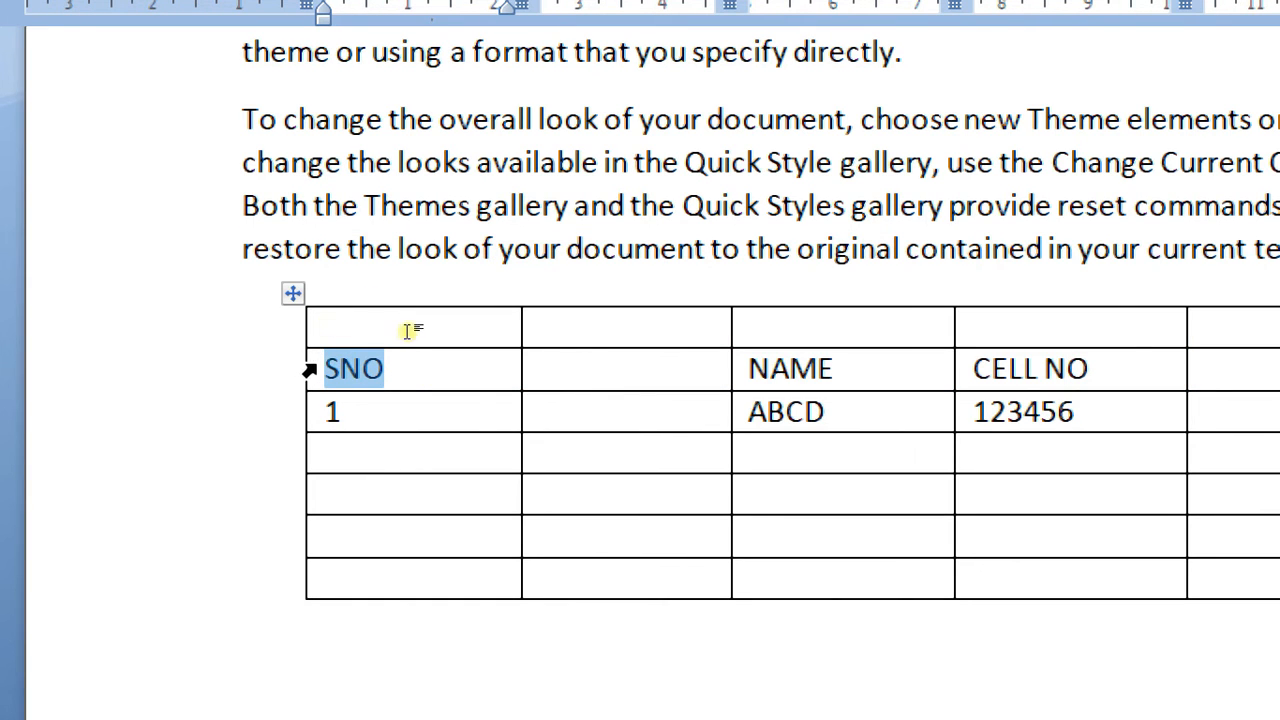
left_click(550, 405)
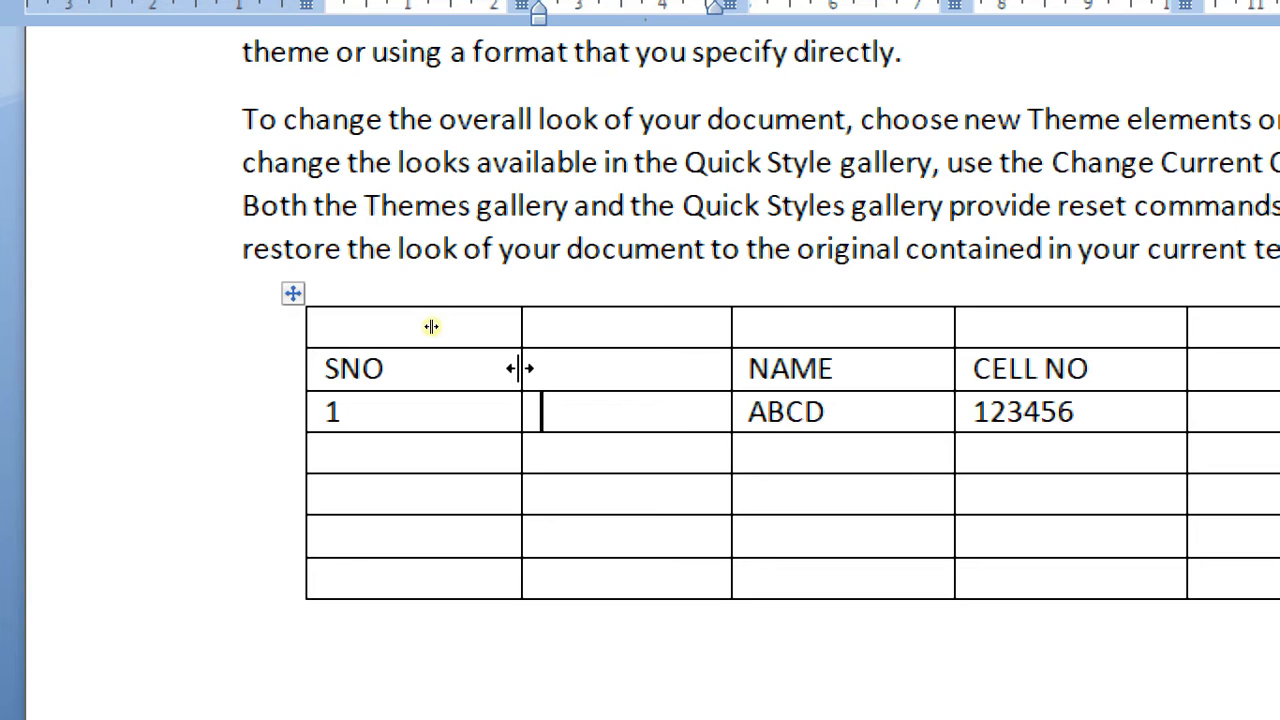
left_click_drag(520, 368, 520, 368)
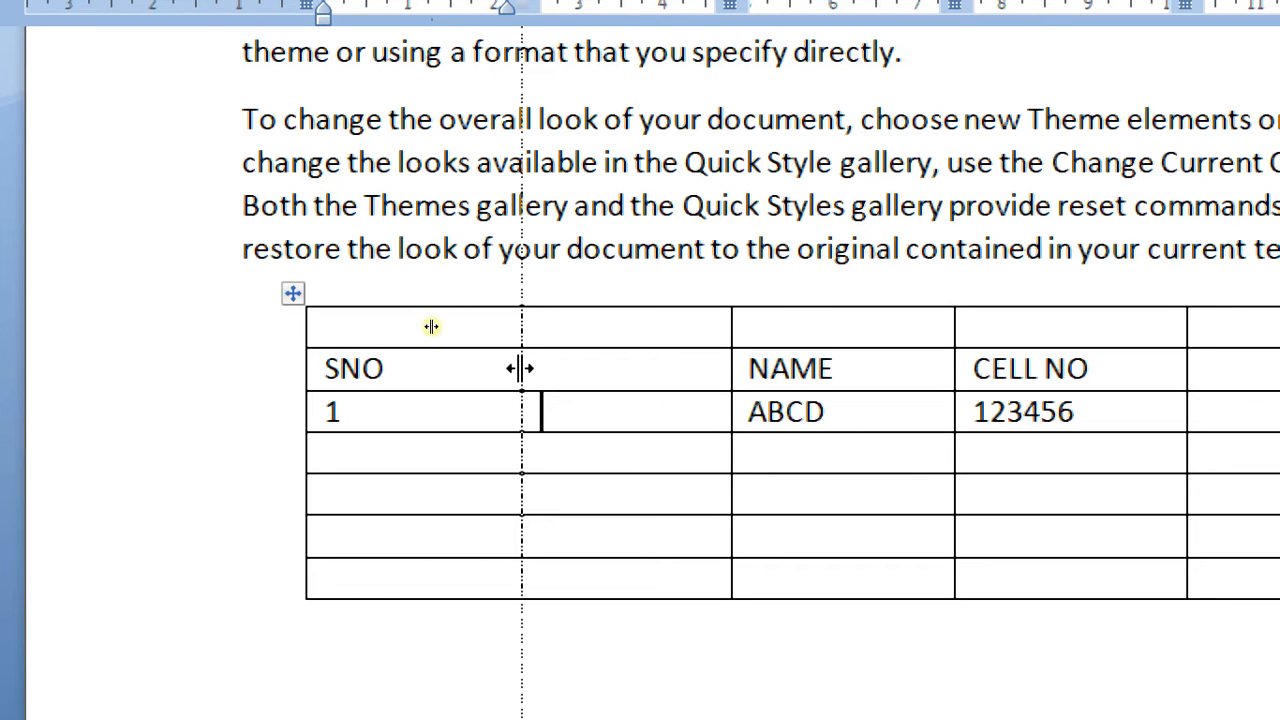
left_click_drag(520, 368, 520, 368)
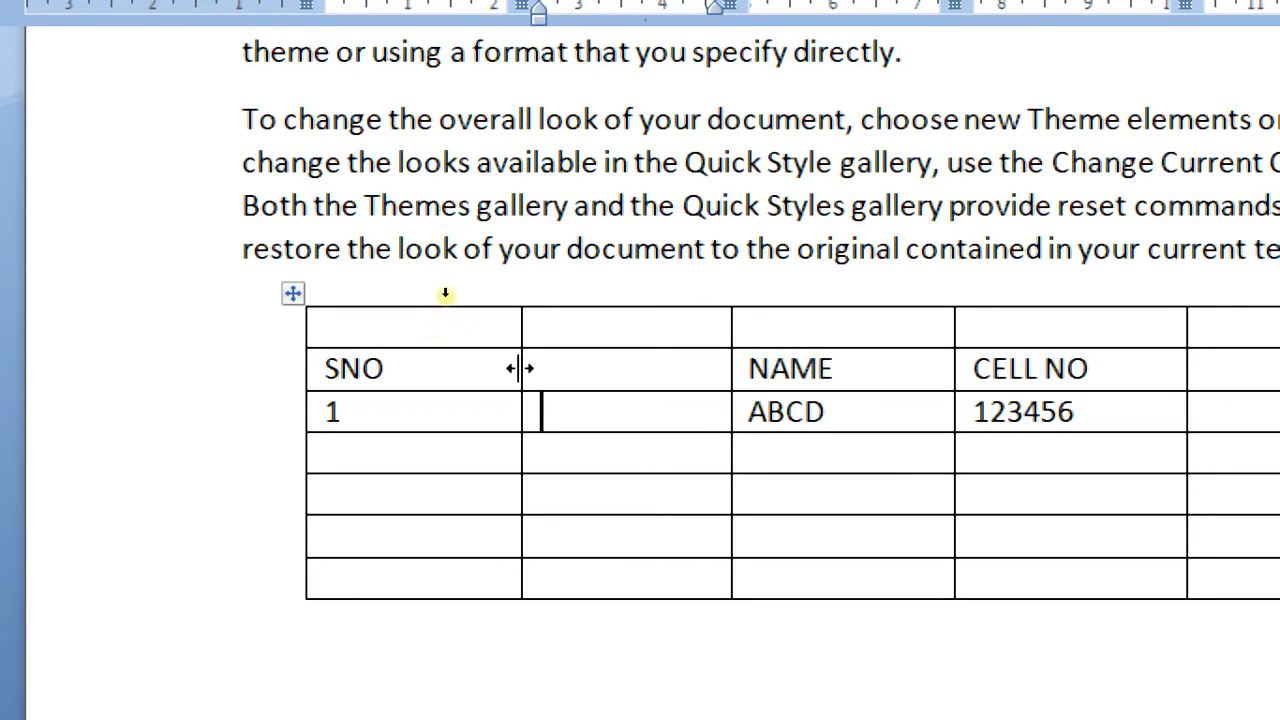
left_click_drag(514, 488, 514, 487)
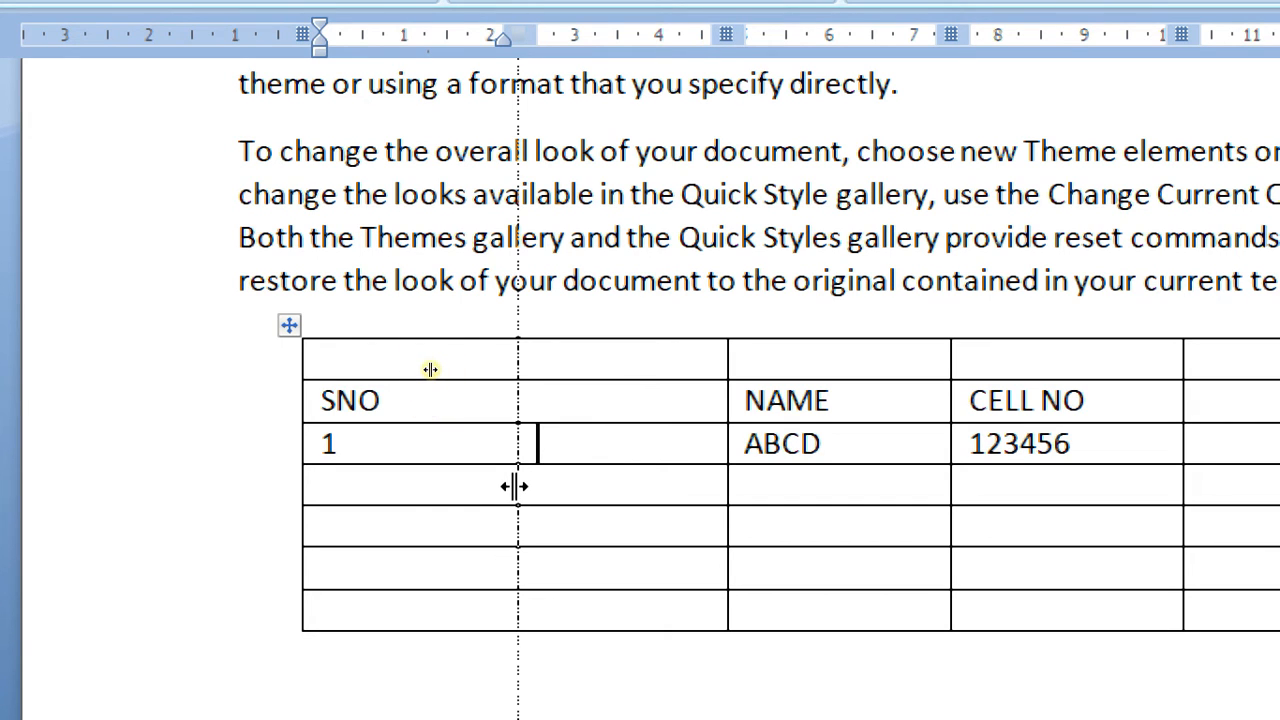
left_click_drag(514, 487, 517, 480)
left_click_drag(517, 366, 518, 370)
Select the whole SNO cell and clear the selection by placing the cursor after SNO.
left_click(408, 403)
left_click(306, 403)
left_click(452, 405)
left_click_drag(452, 405, 250, 416)
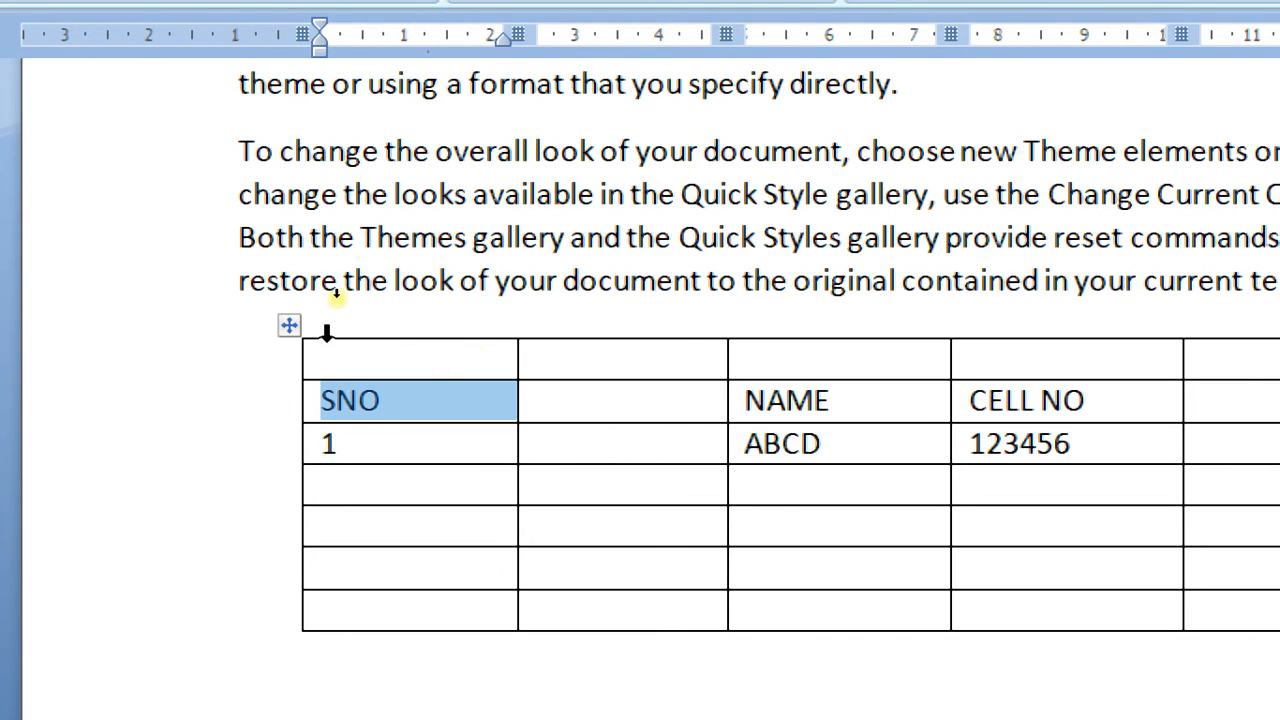
left_click(458, 425)
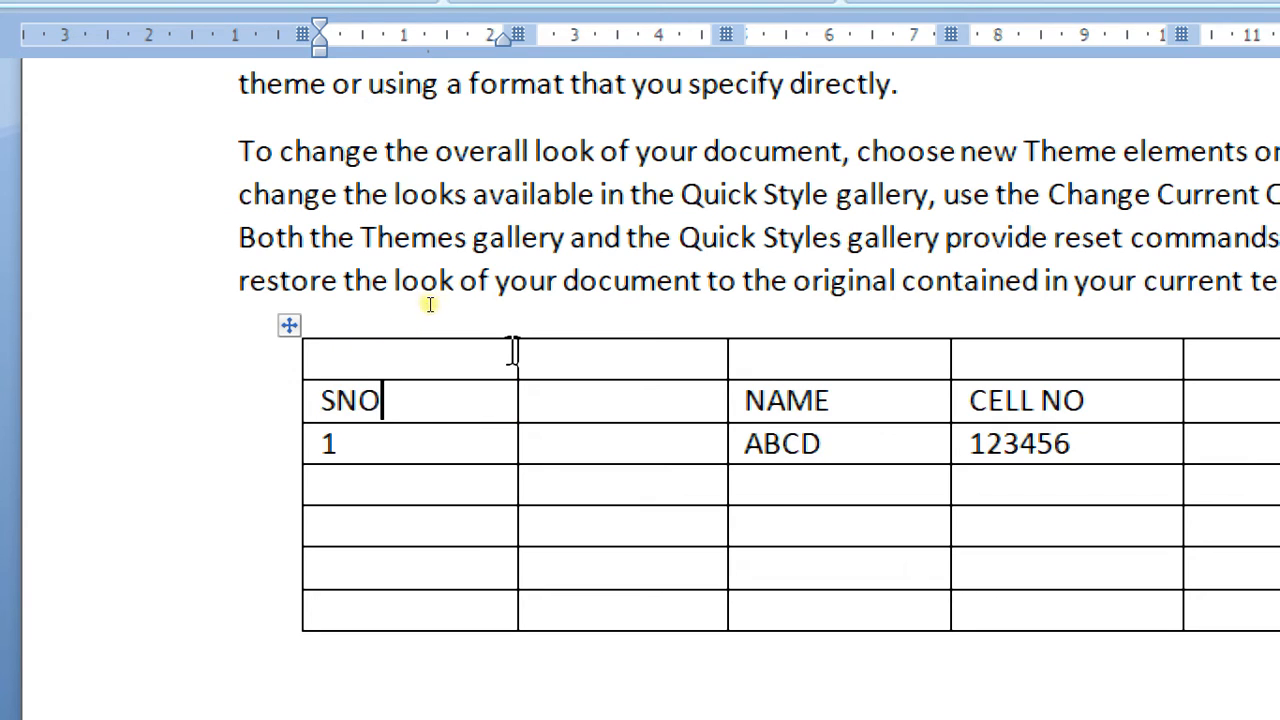
Narrow the table's five columns one by one, from first to last, to about 1.2, 1, 2, 1.7 and 1.3 cm.
mouse_move(516, 357)
left_mouse_down()
mouse_move(388, 388)
mouse_move(404, 388)
left_mouse_up()
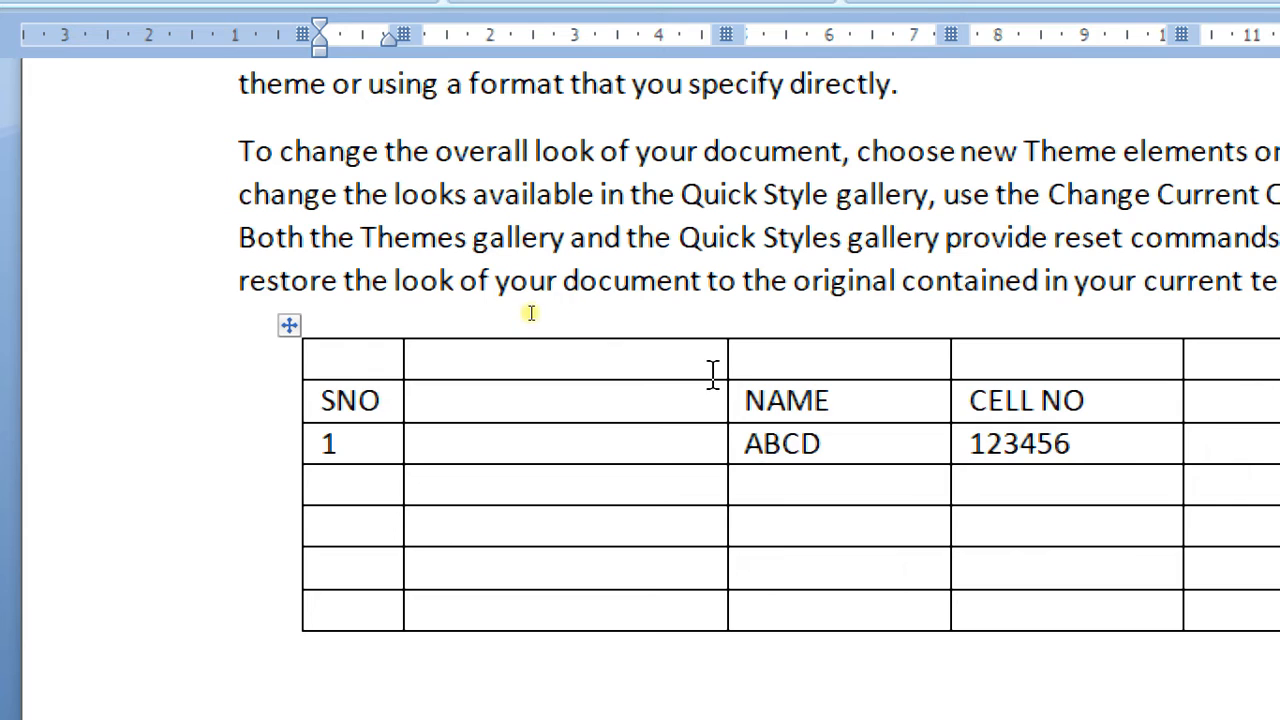
mouse_move(725, 363)
left_mouse_down()
mouse_move(394, 374)
mouse_move(490, 374)
left_mouse_up()
left_click_drag(948, 358, 657, 387)
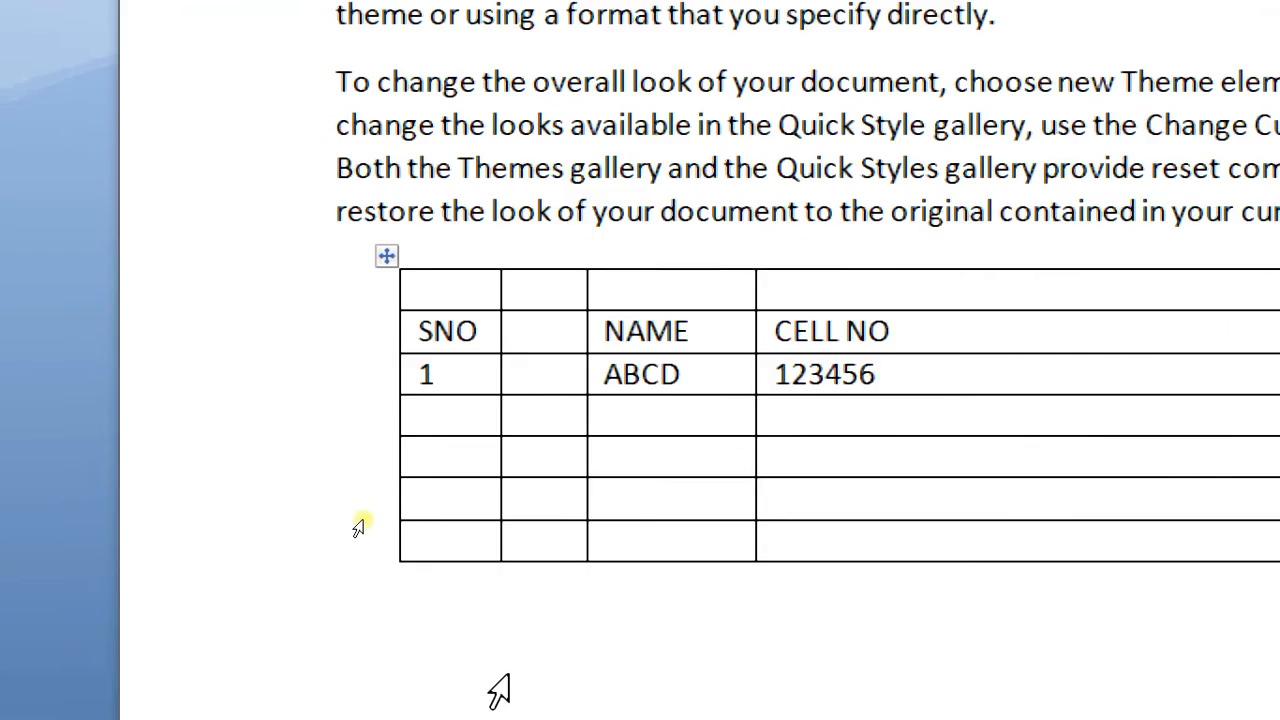
left_click_drag(987, 356, 614, 400)
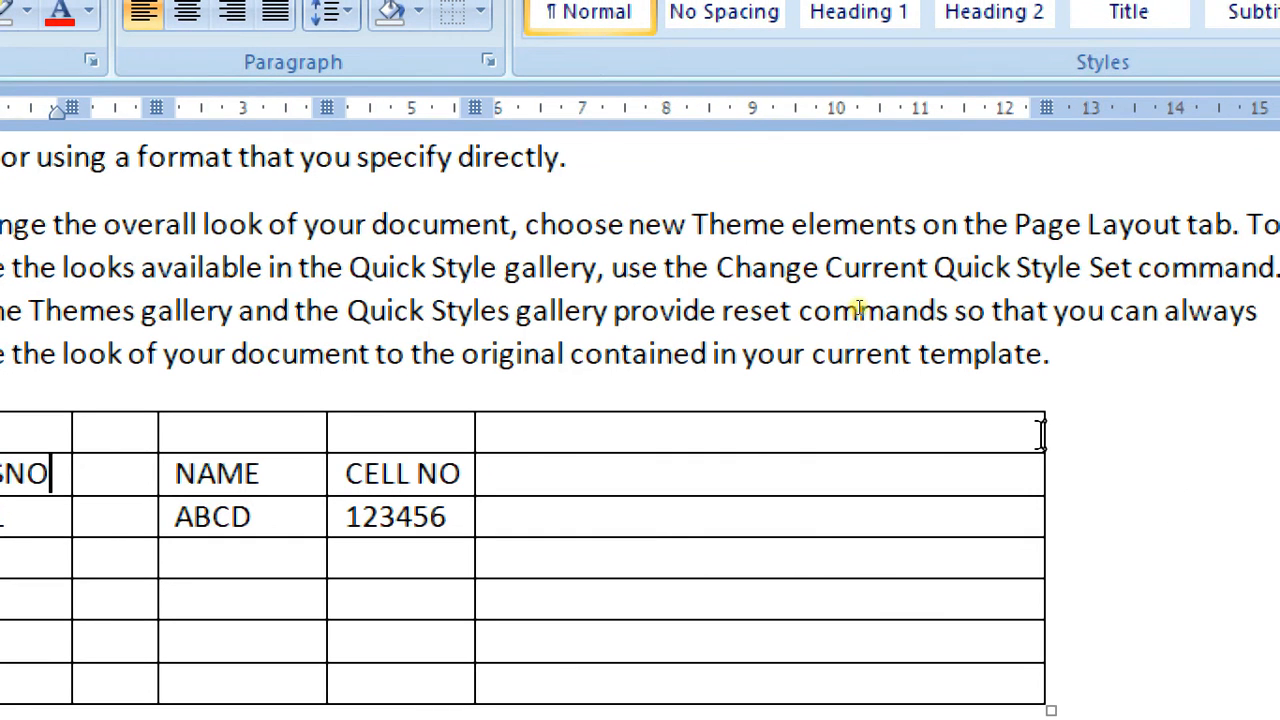
mouse_move(1050, 428)
left_mouse_down()
mouse_move(509, 480)
mouse_move(583, 473)
left_mouse_up()
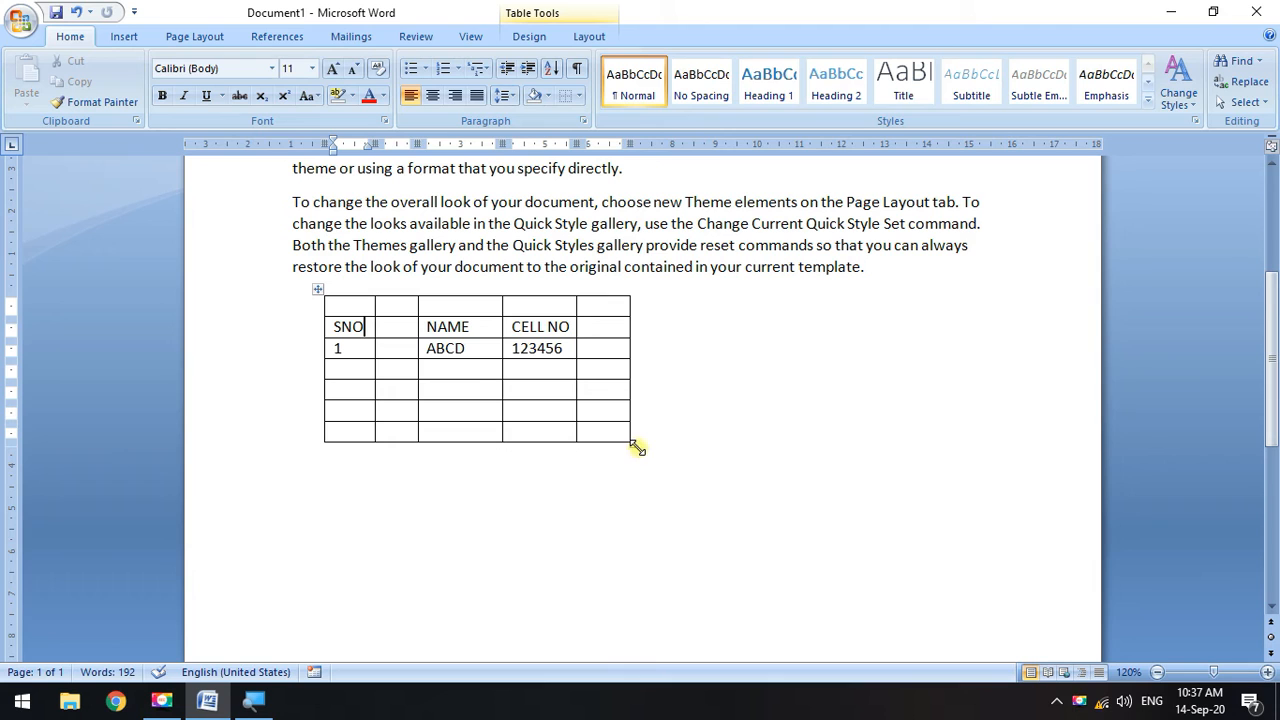
Enlarge the whole table proportionally from its corner to about 13 cm wide and 4.3 cm high.
left_click_drag(633, 440, 676, 544)
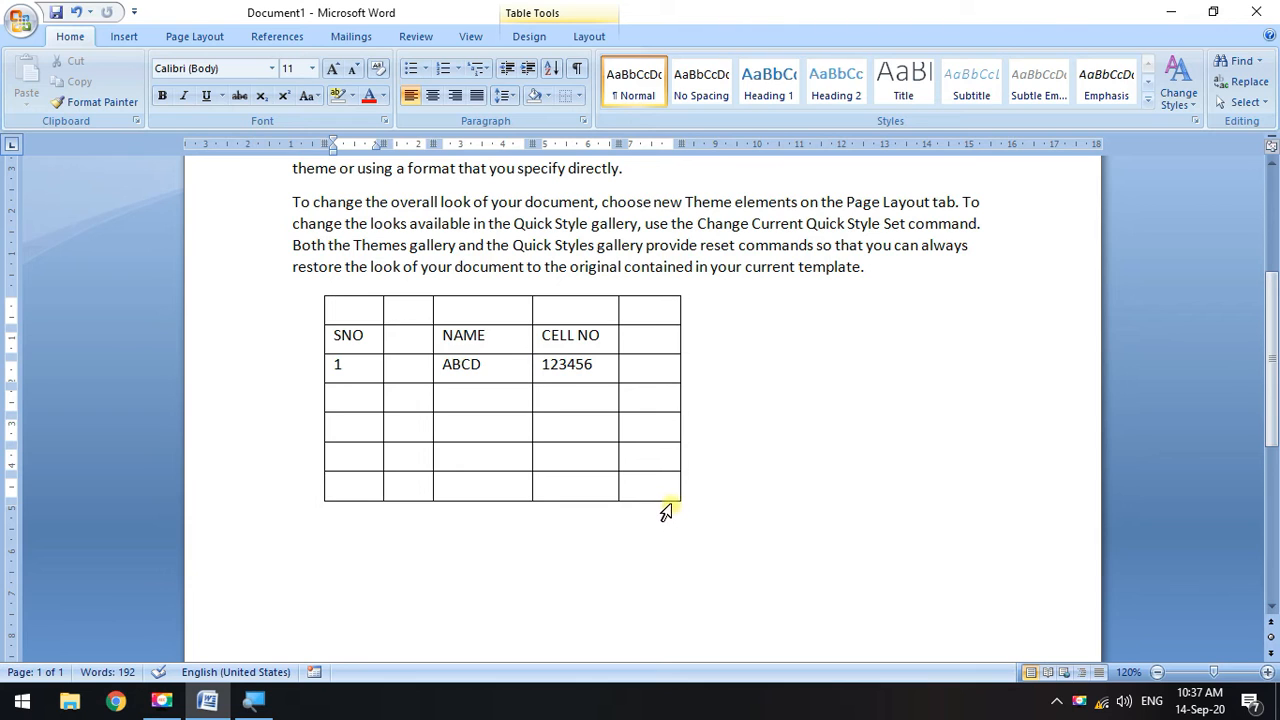
left_click_drag(683, 502, 880, 478)
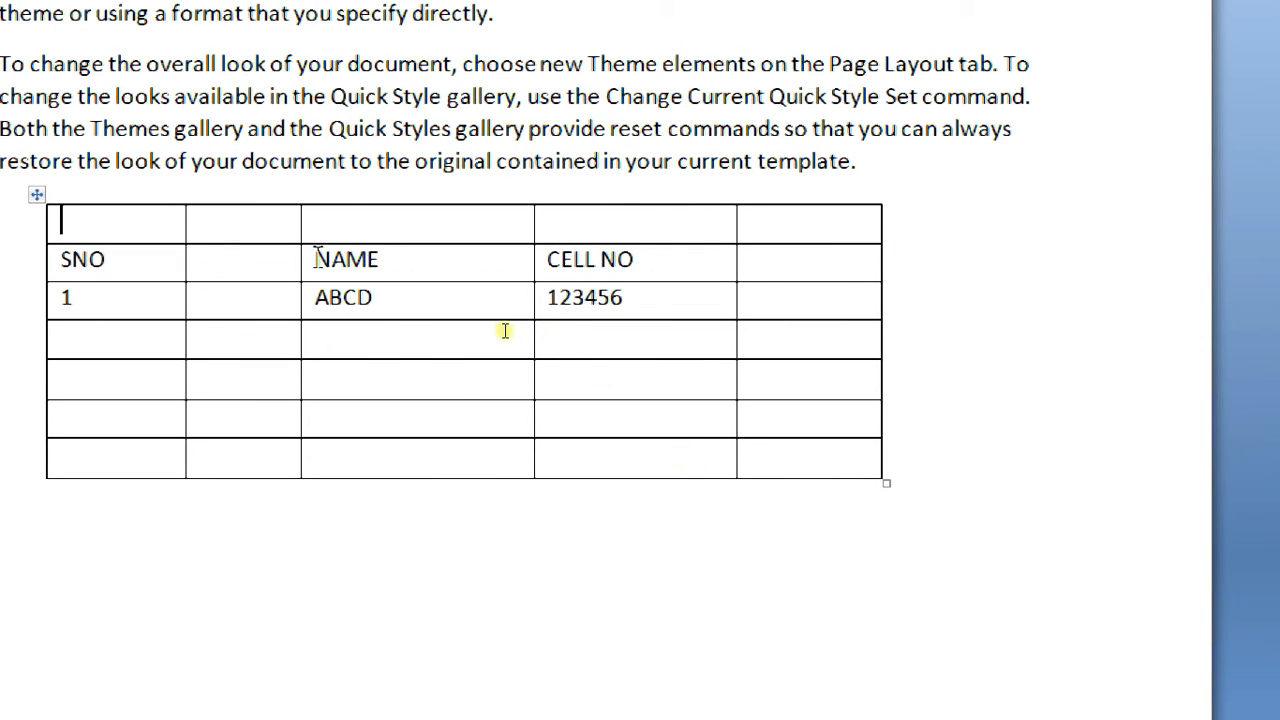
Increase the height of the SNO heading row to about 1.4 cm and the ABCD row below it to about 1.3 cm.
left_click_drag(316, 259, 503, 314)
left_click(443, 291)
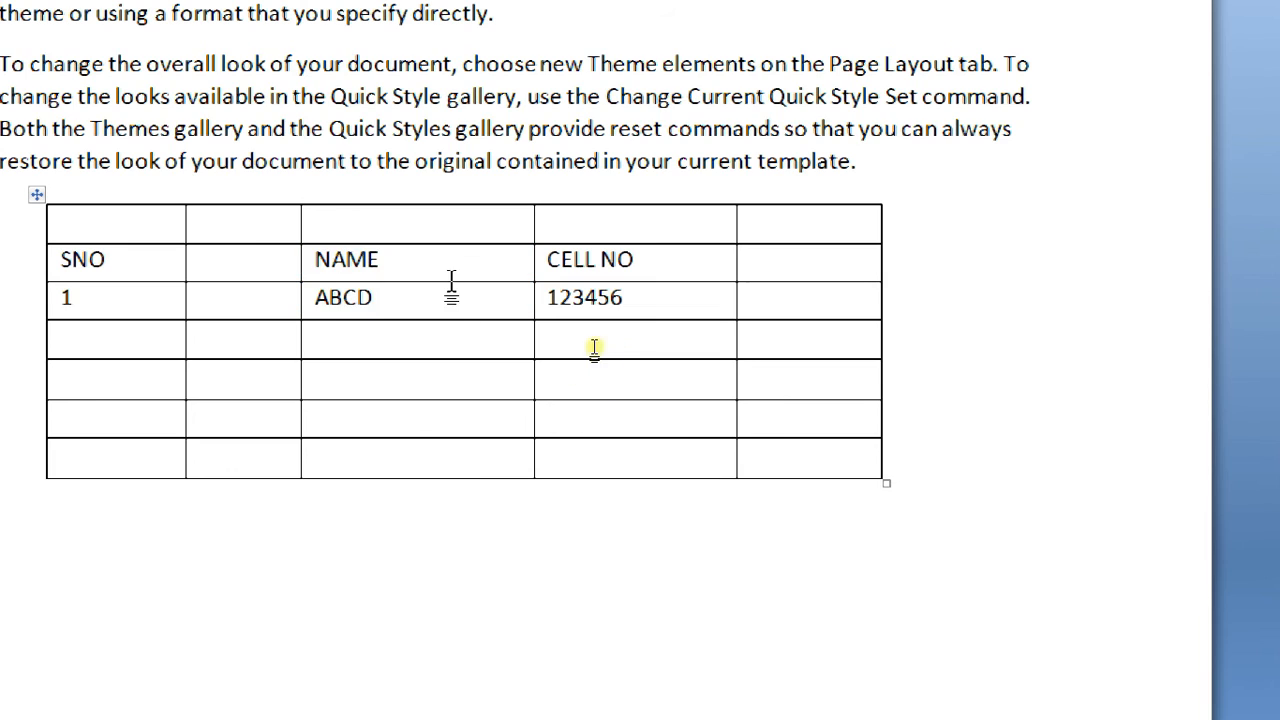
left_click_drag(467, 284, 874, 294)
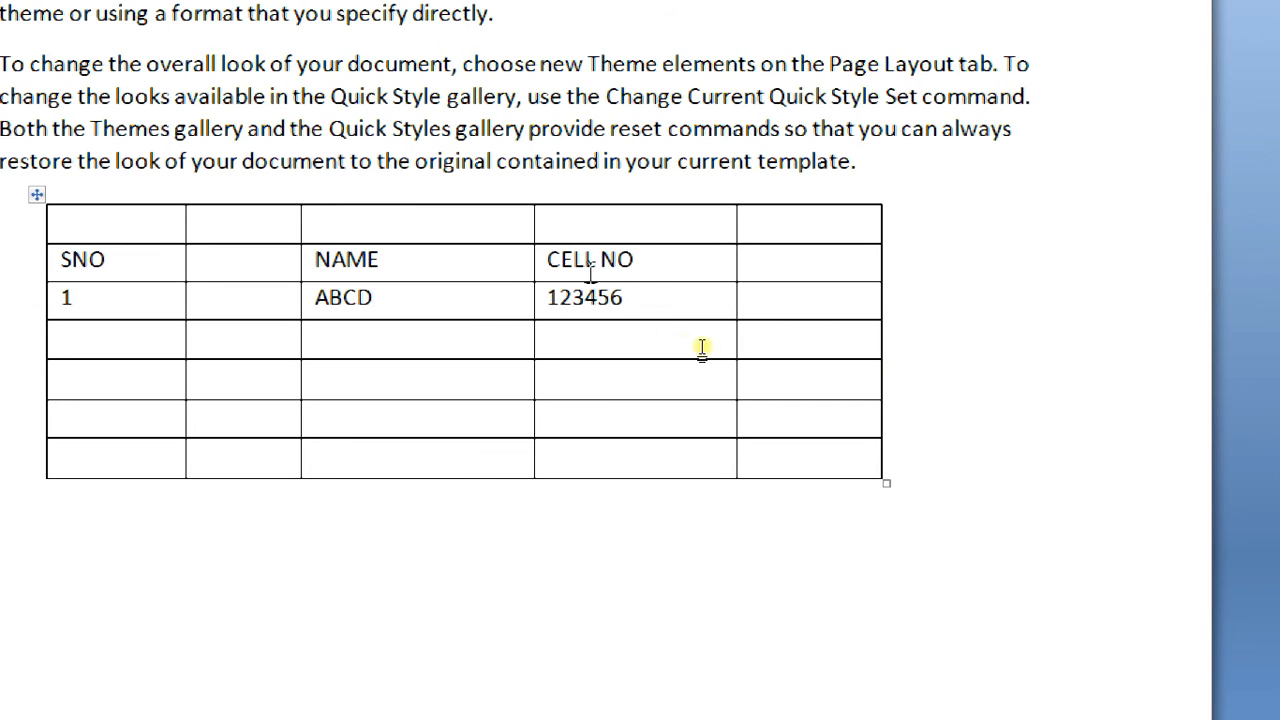
left_click(650, 281)
left_click_drag(655, 284, 646, 378)
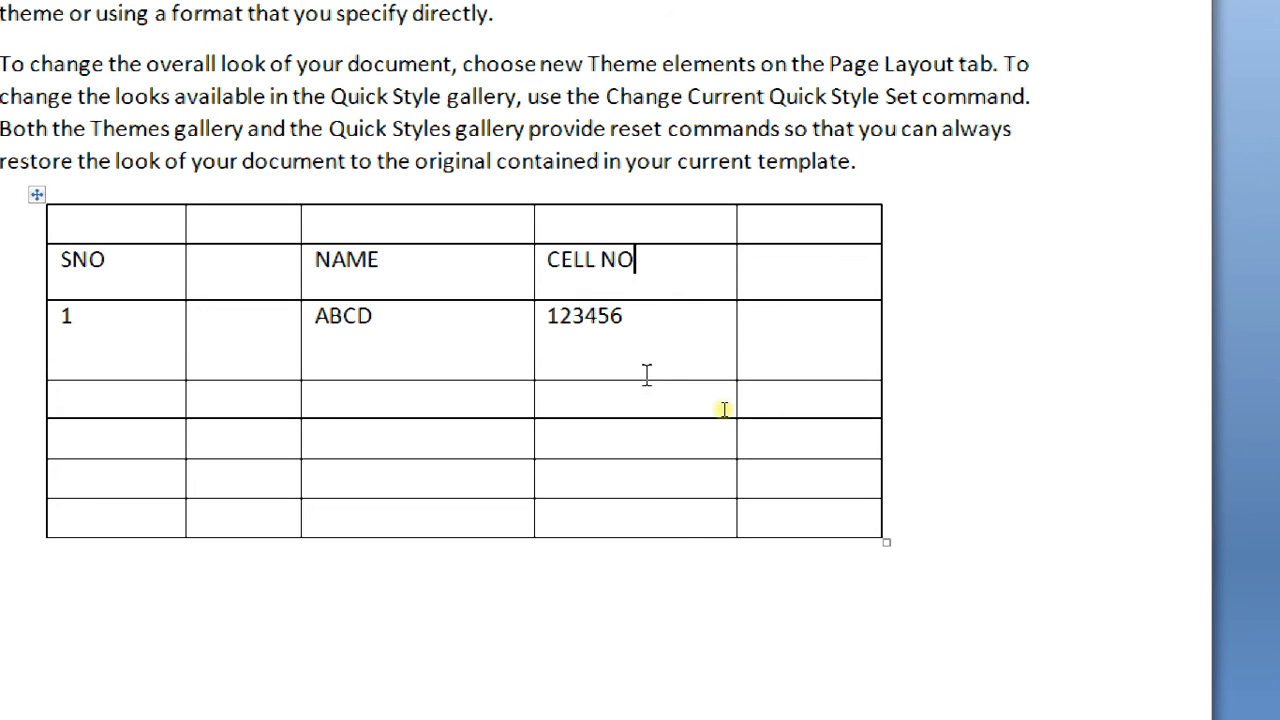
left_click_drag(652, 300, 654, 332)
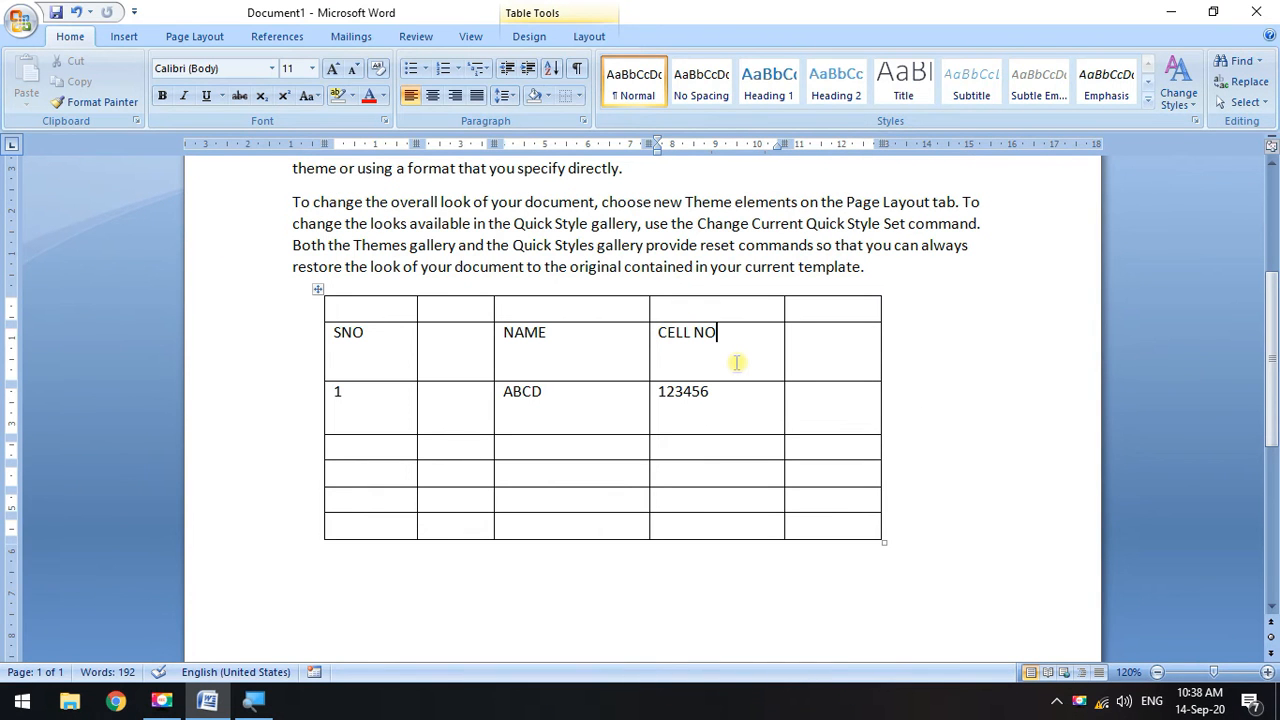
left_click_drag(733, 337, 646, 360)
left_click(740, 392)
left_click(670, 350)
right_click(650, 338)
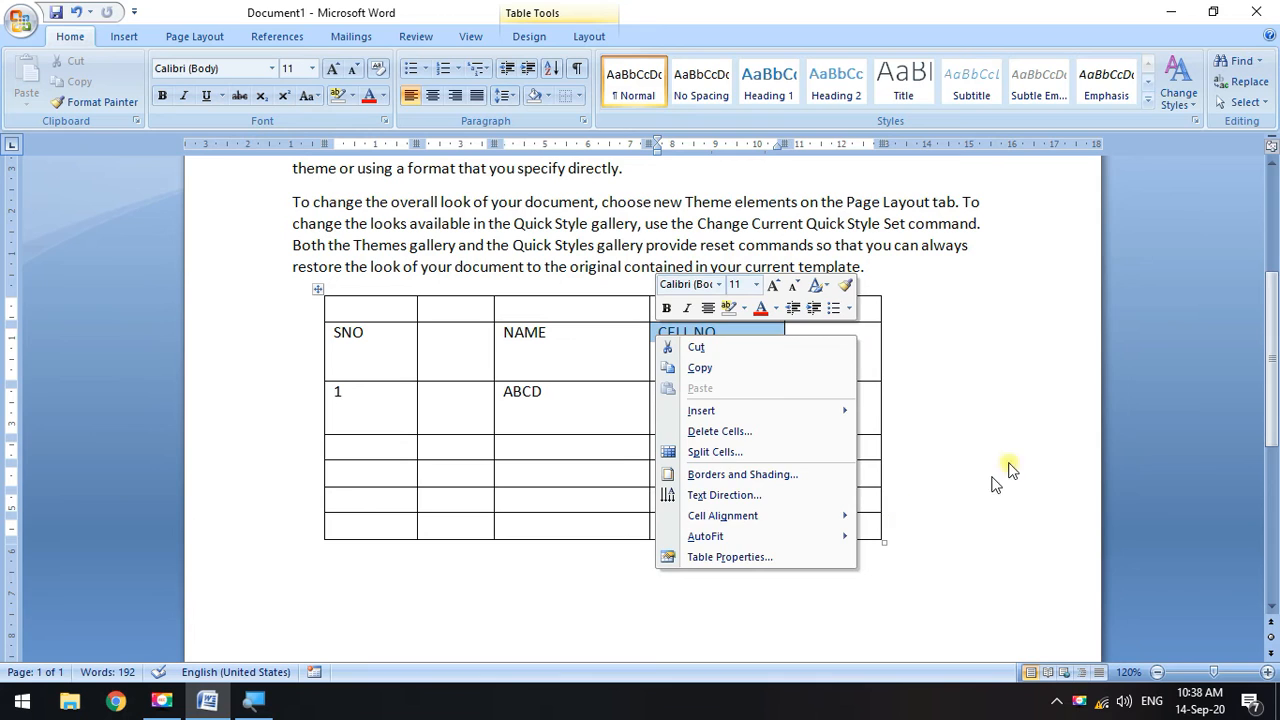
key("Escape")
left_click(742, 338)
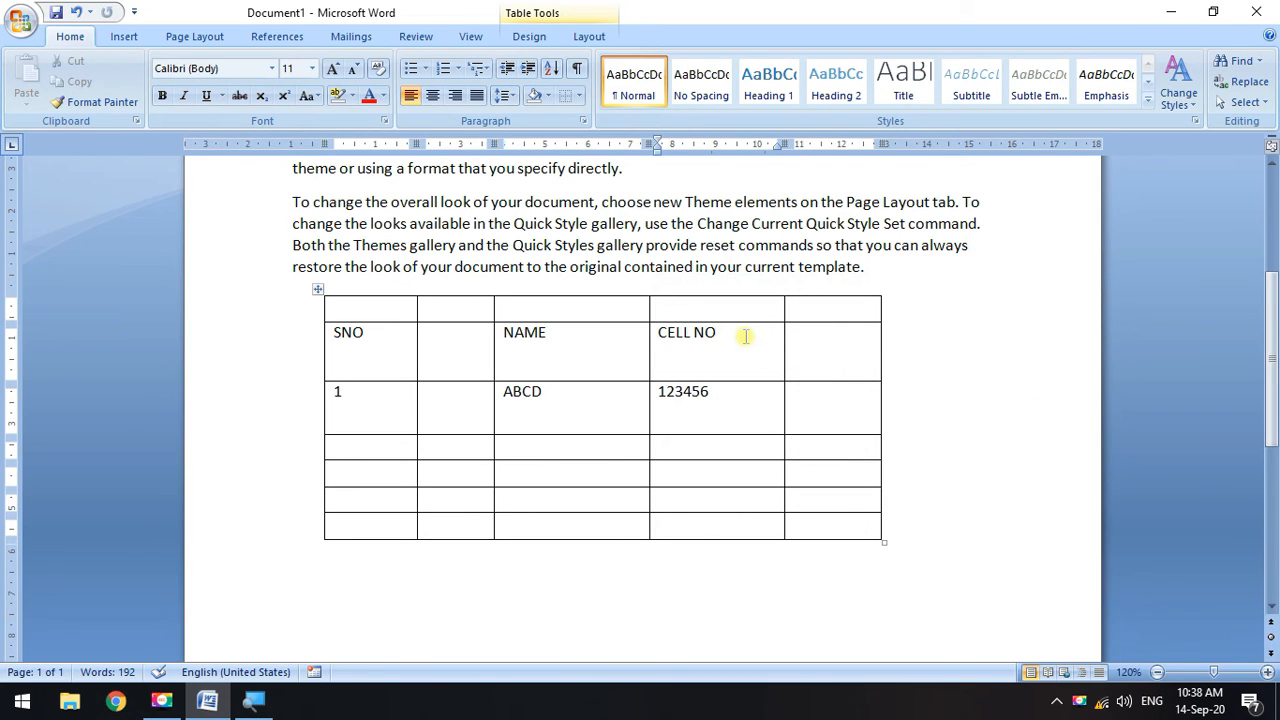
right_click(745, 335)
mouse_move(790, 399)
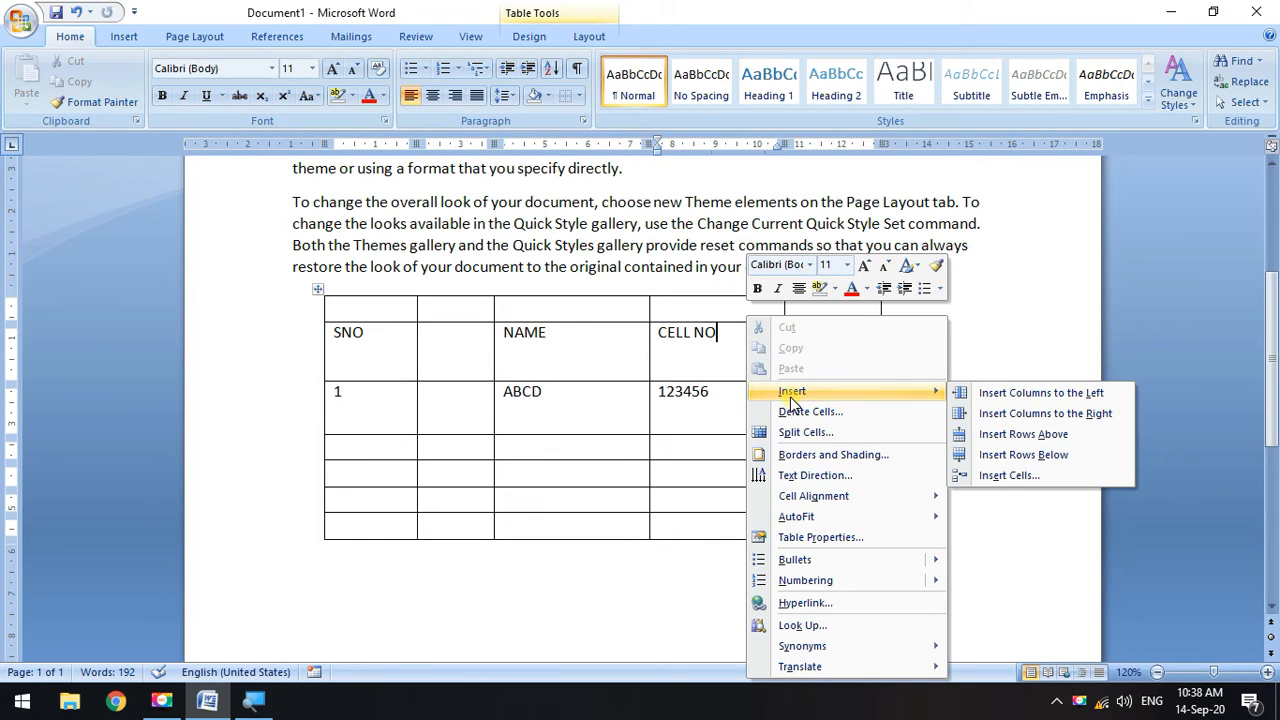
left_click(835, 362)
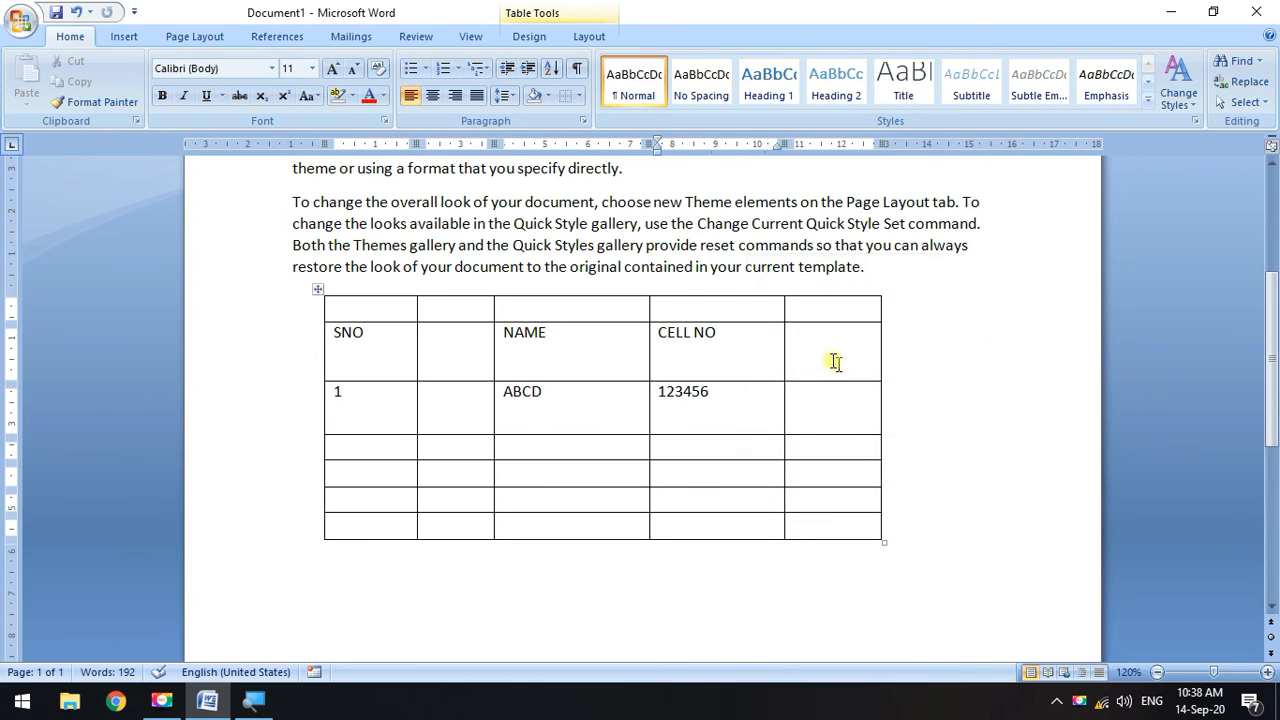
right_click(750, 337)
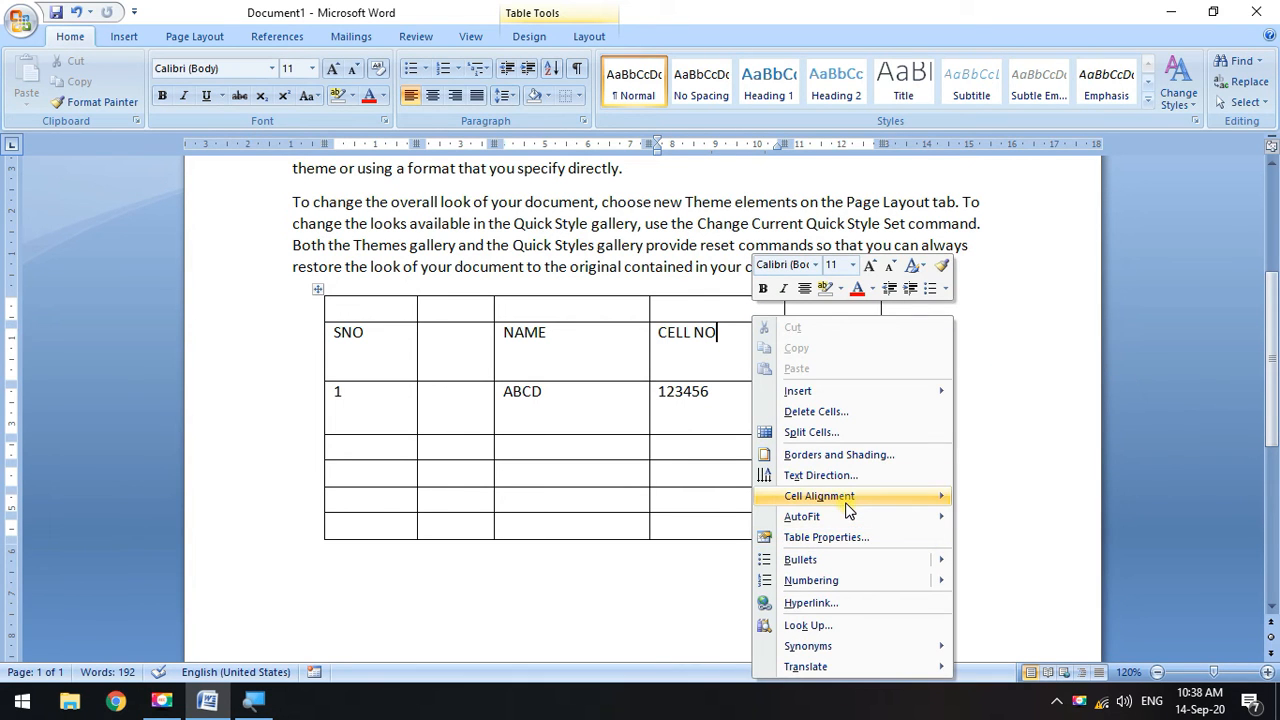
mouse_move(845, 500)
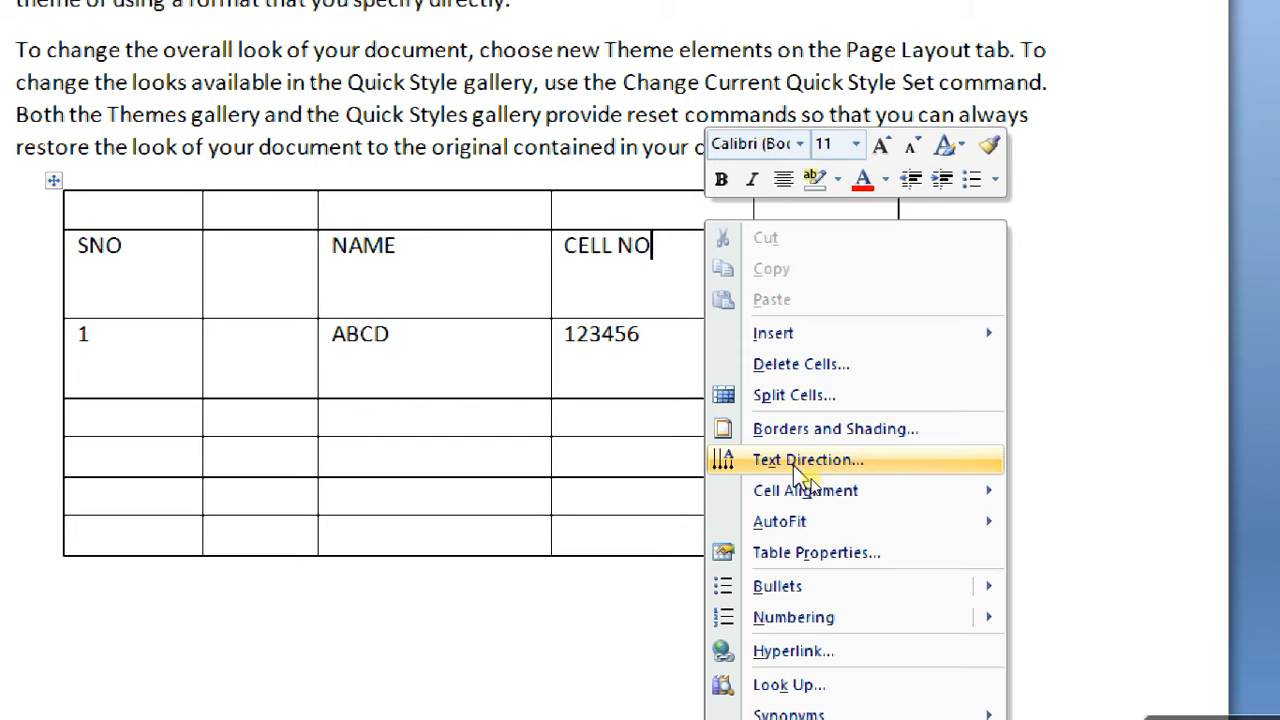
left_click(797, 463)
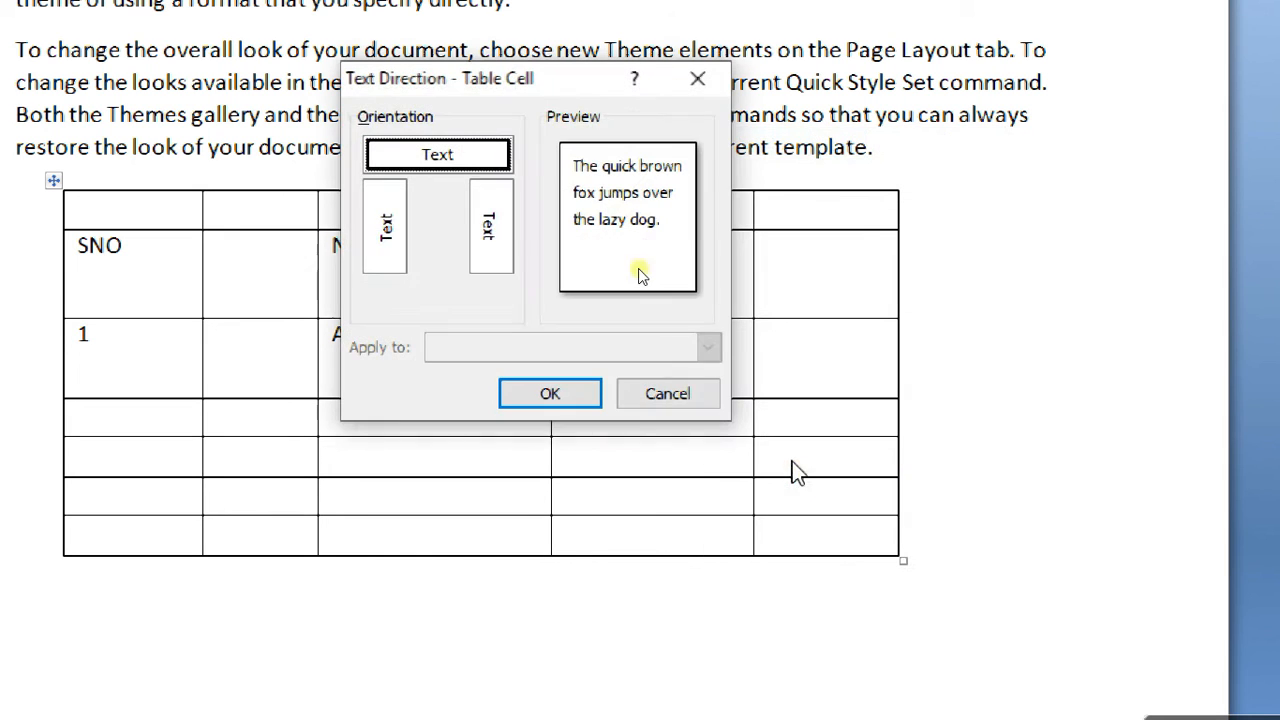
left_click_drag(557, 94, 962, 184)
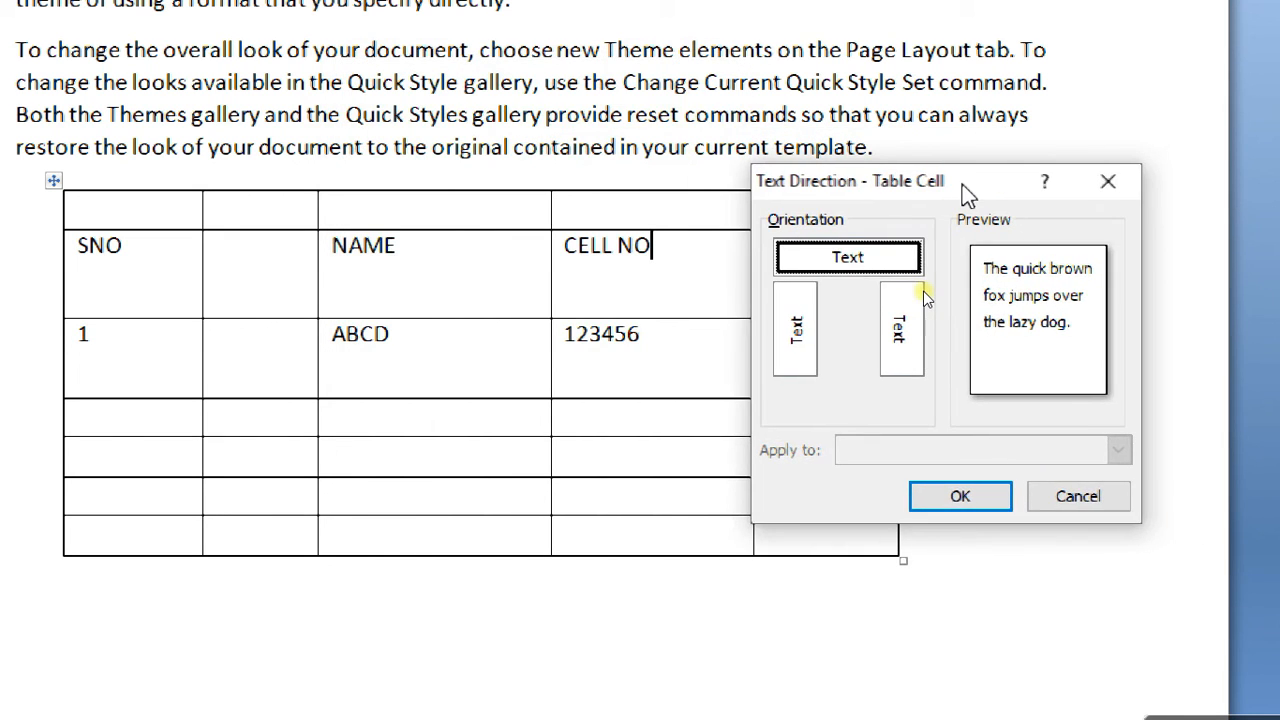
left_click(1110, 183)
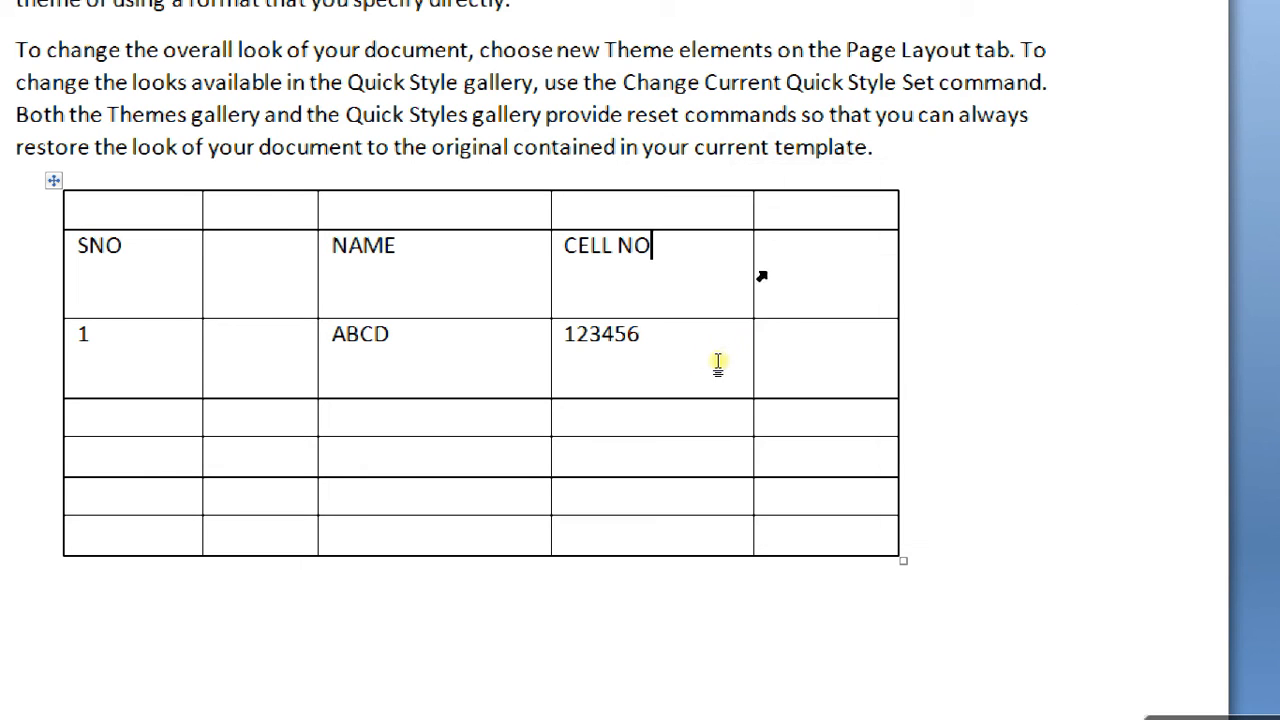
Set the text direction of the CELL NO cell to vertical, reading from bottom to top.
right_click(692, 280)
left_click(760, 460)
left_click_drag(818, 186, 842, 120)
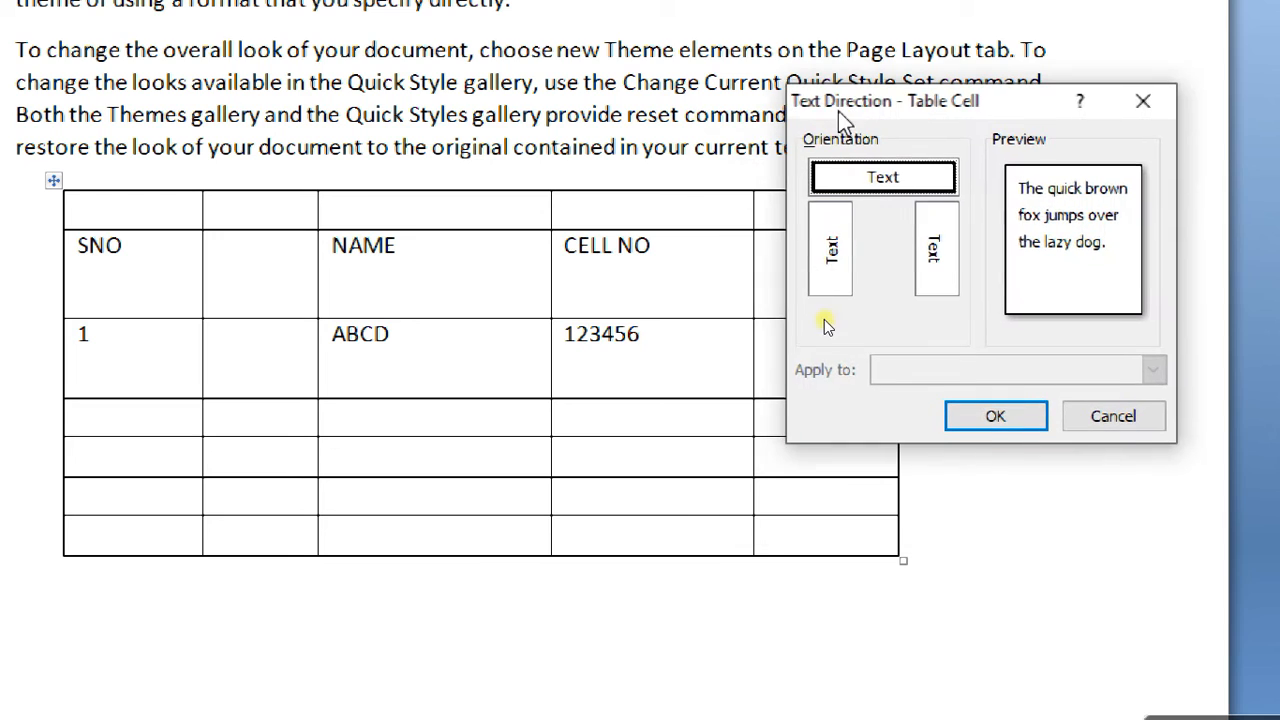
left_click(830, 250)
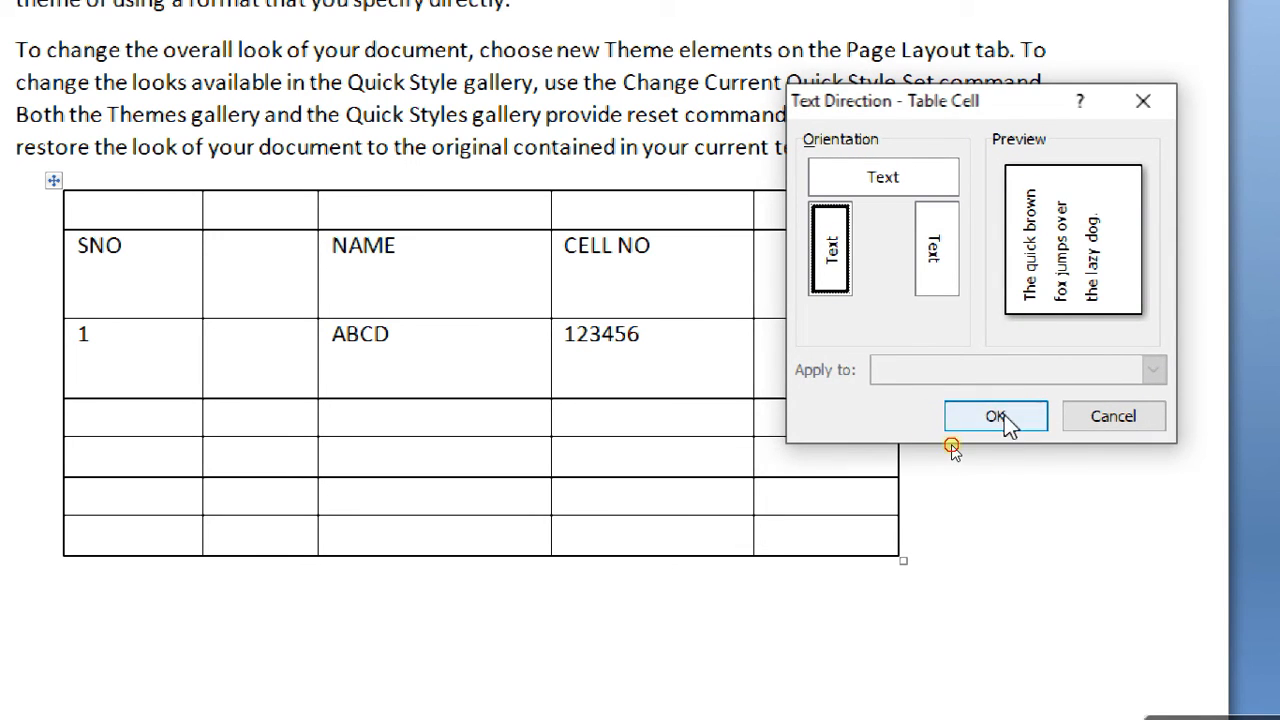
left_click(957, 416)
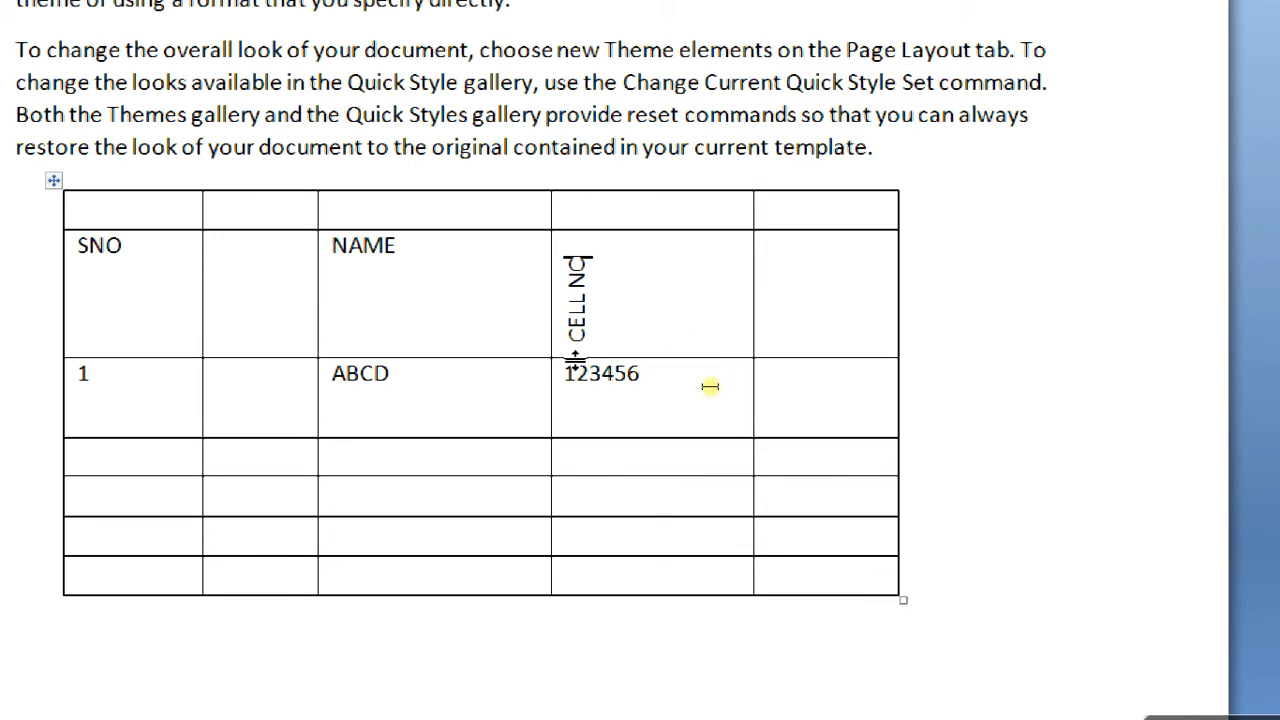
Change the text direction of the CELL NO cell to vertical, reading from top to bottom.
right_click(723, 373)
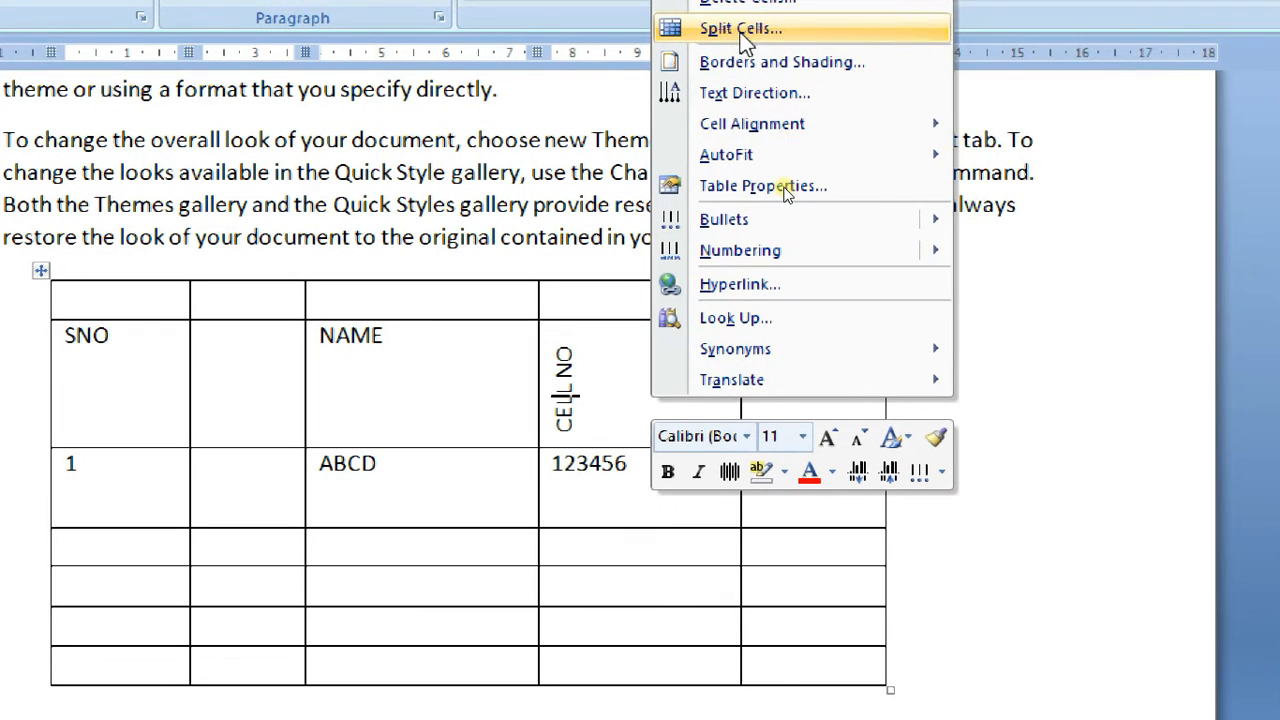
left_click(752, 94)
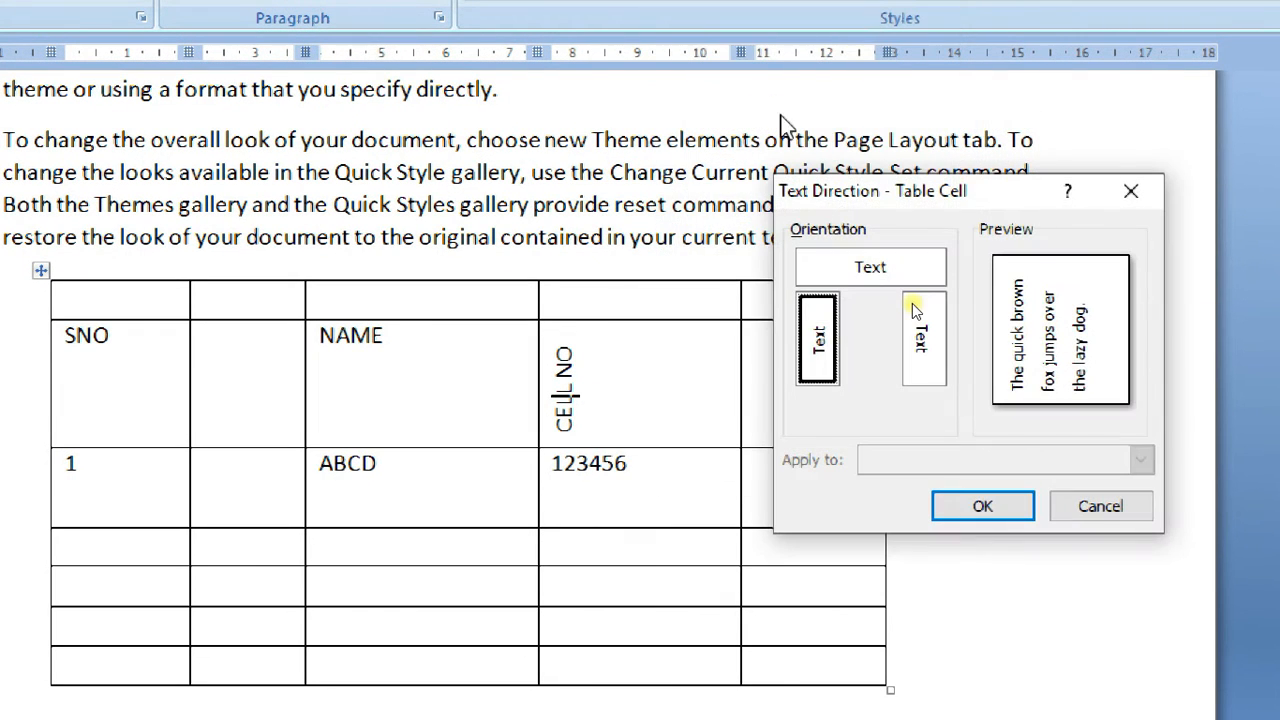
left_click(925, 320)
left_click(978, 505)
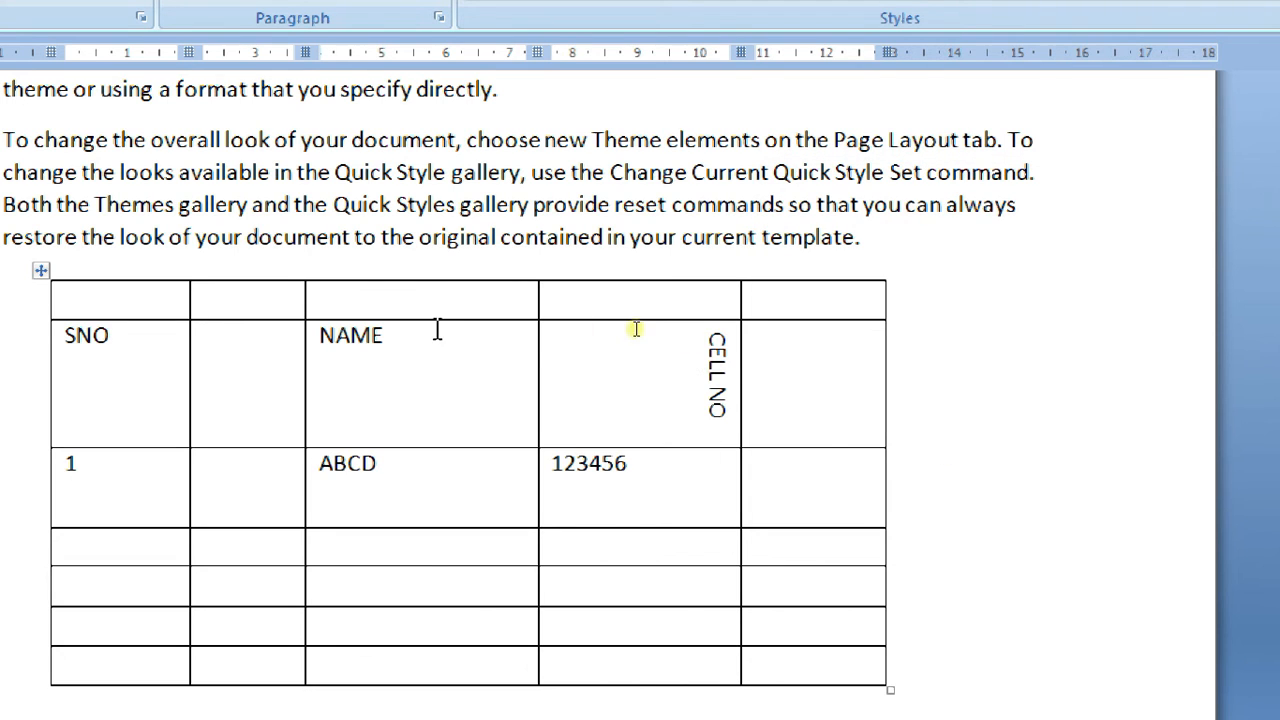
Preview the text orientations for the CELL NO cell and set its text direction back to horizontal.
right_click(706, 343)
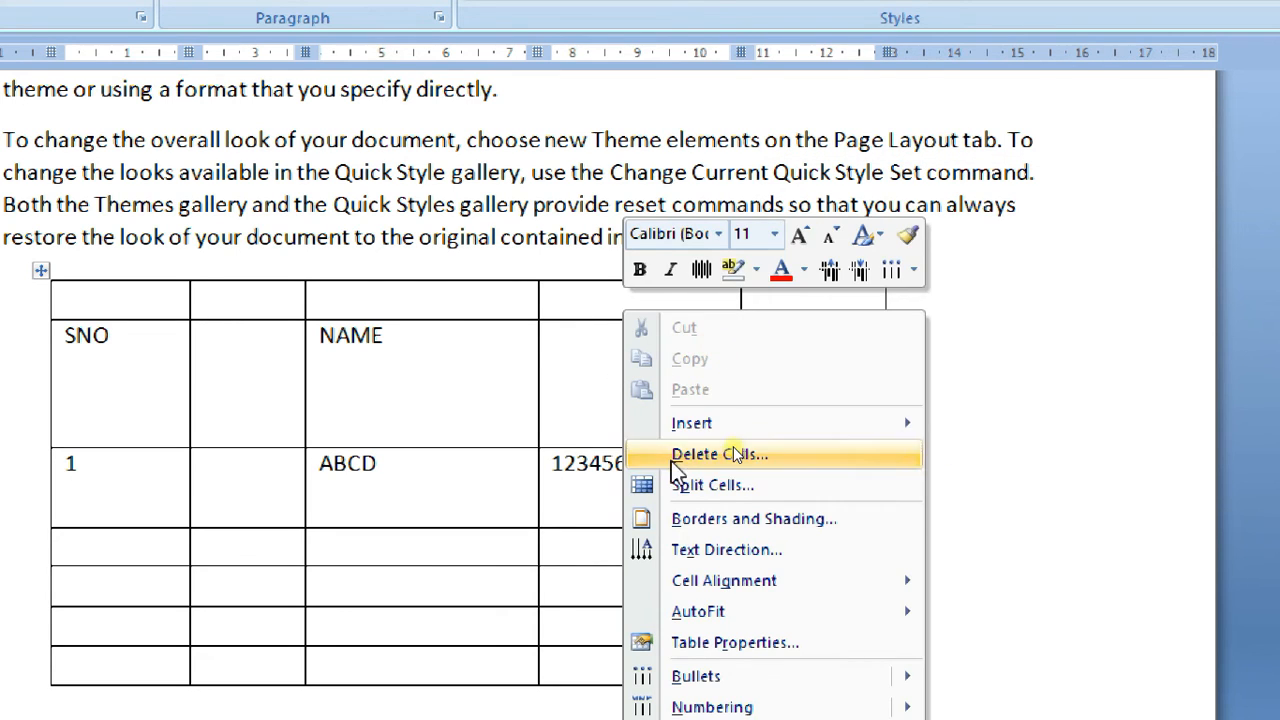
left_click(655, 549)
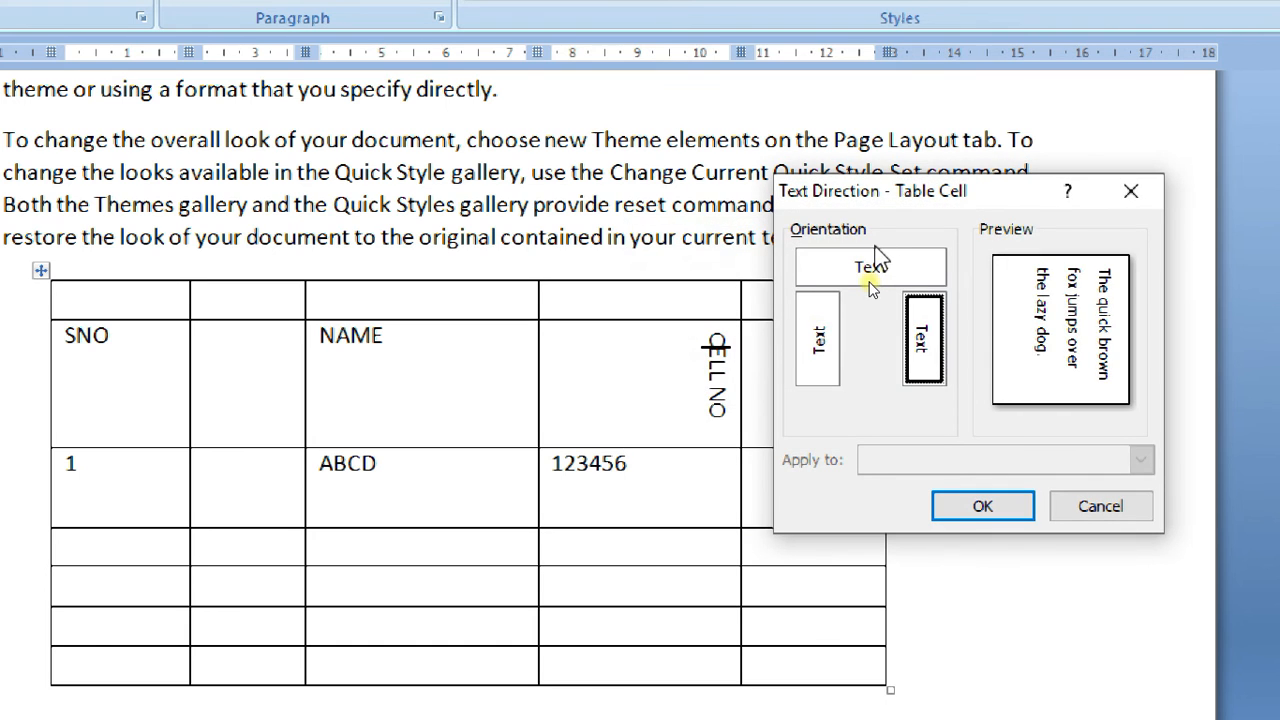
left_click(870, 280)
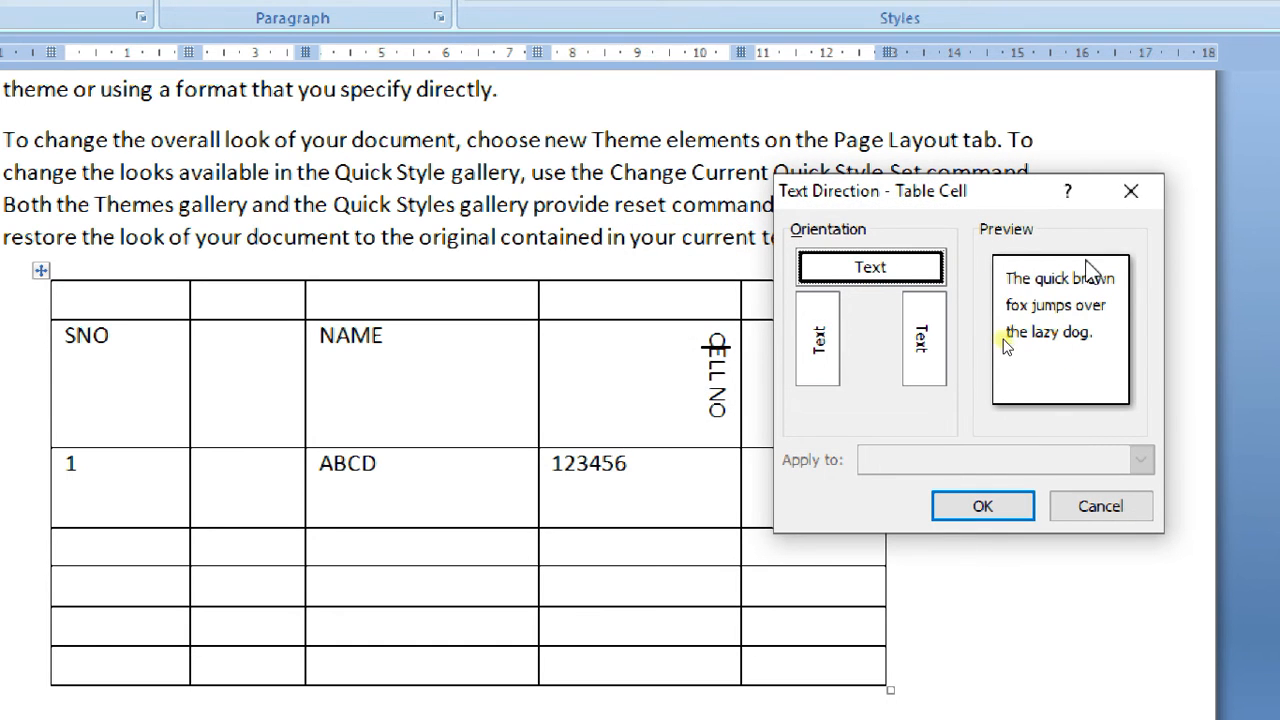
left_click(912, 340)
left_click(820, 347)
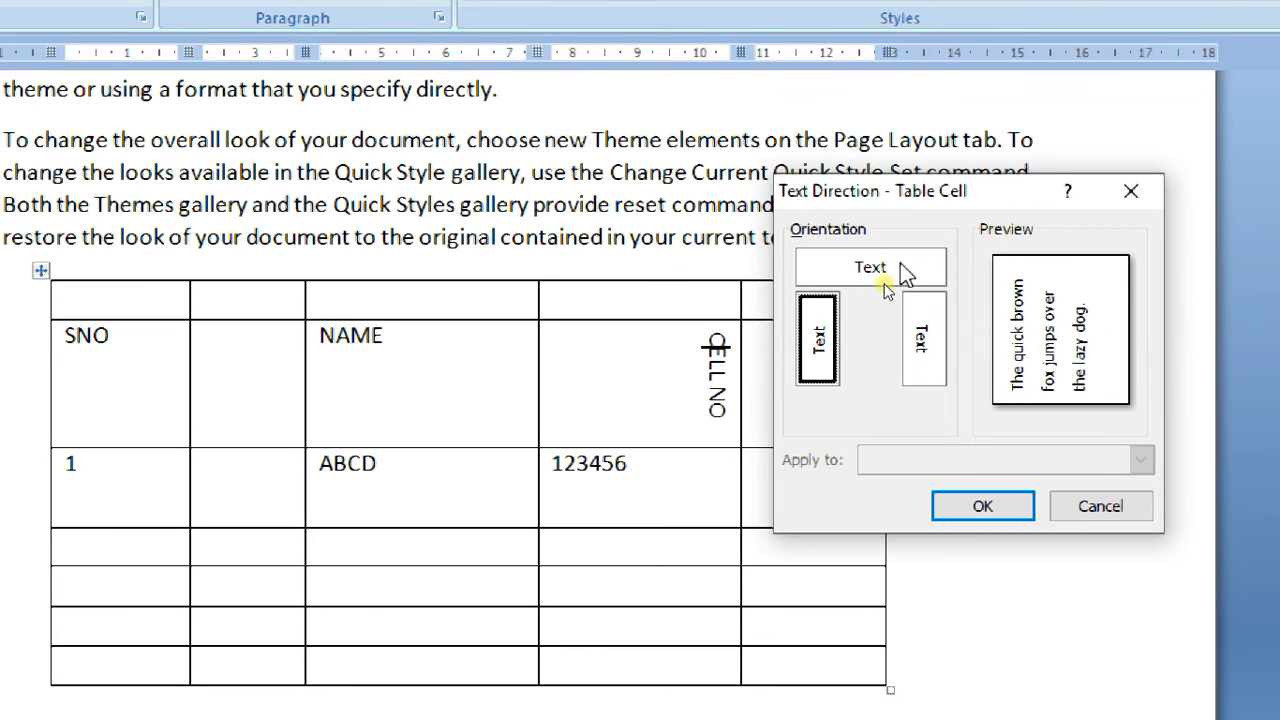
left_click(885, 280)
left_click(985, 507)
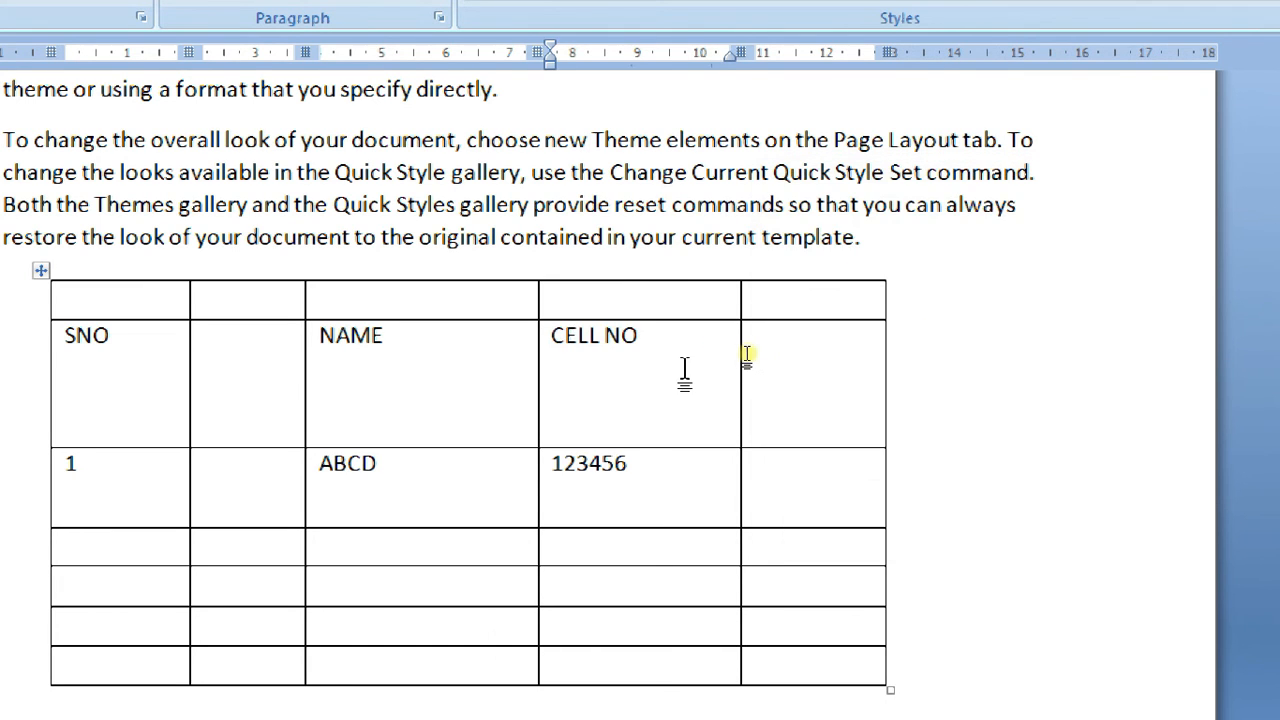
Set the cell alignment of the CELL NO cell to Align Top Center.
right_click(706, 349)
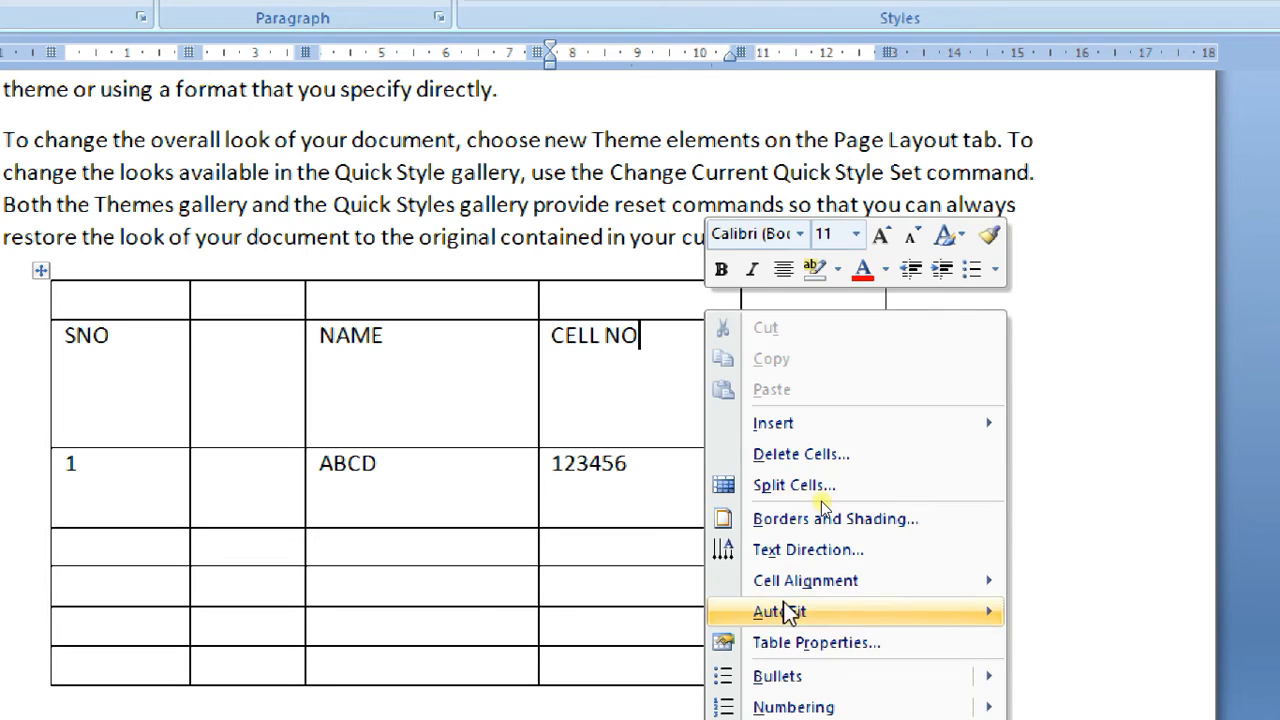
mouse_move(797, 590)
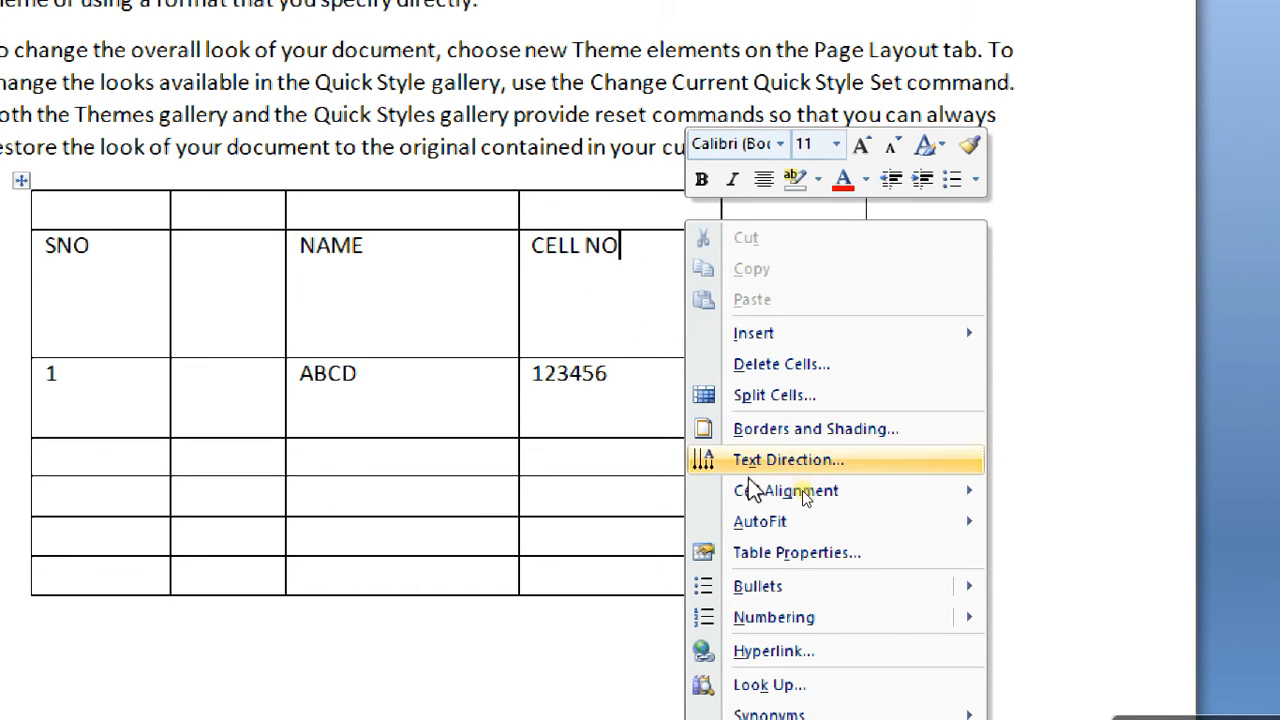
mouse_move(800, 494)
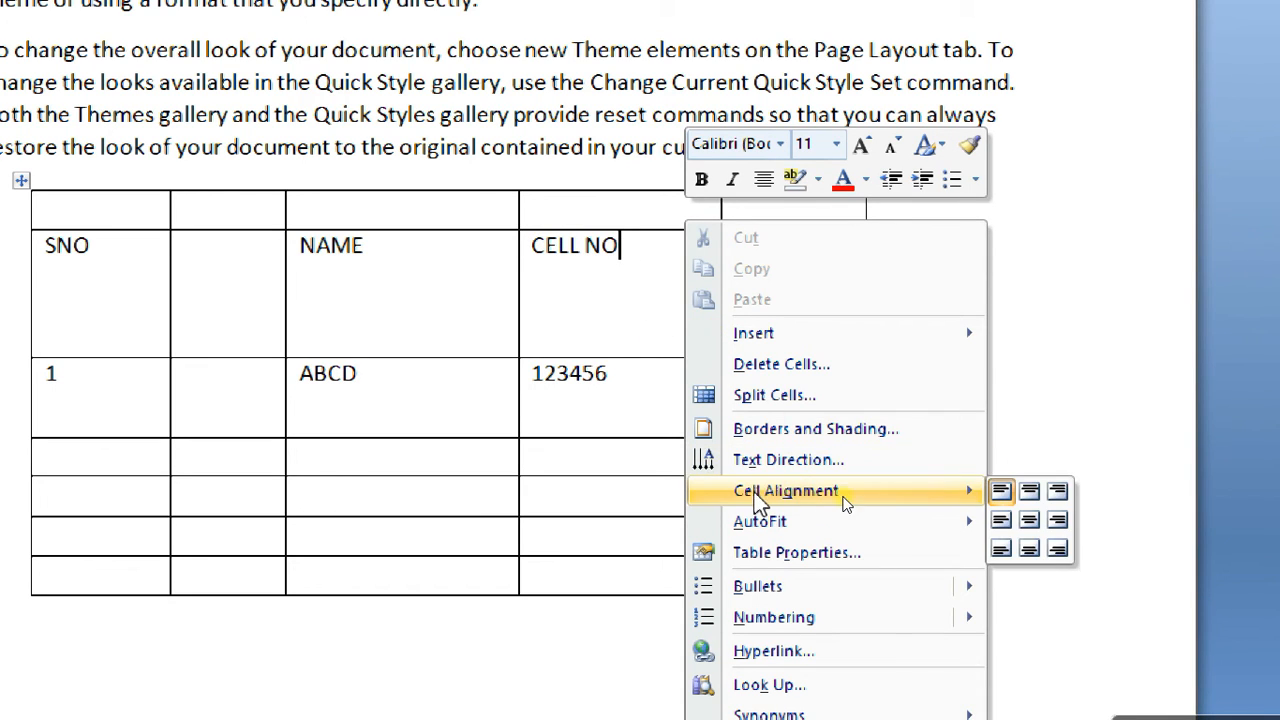
left_click(1030, 492)
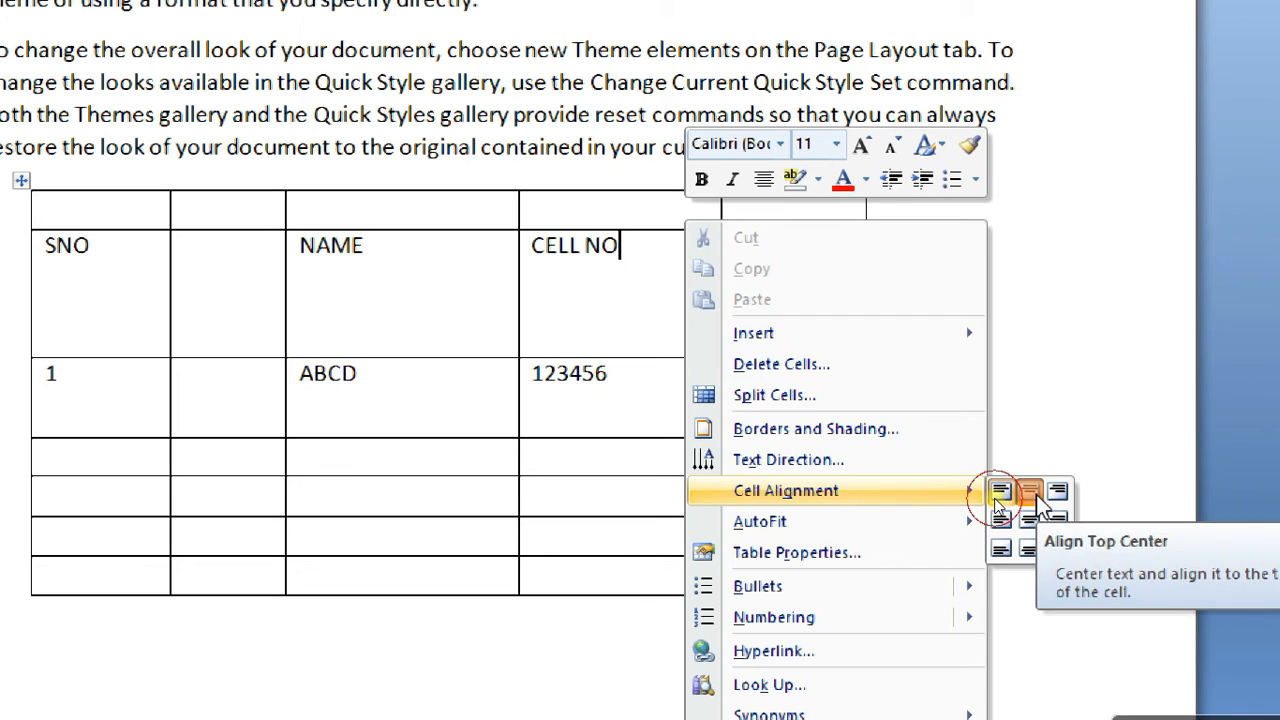
Change the cell alignment of the CELL NO cell to Align Bottom Center.
right_click(584, 252)
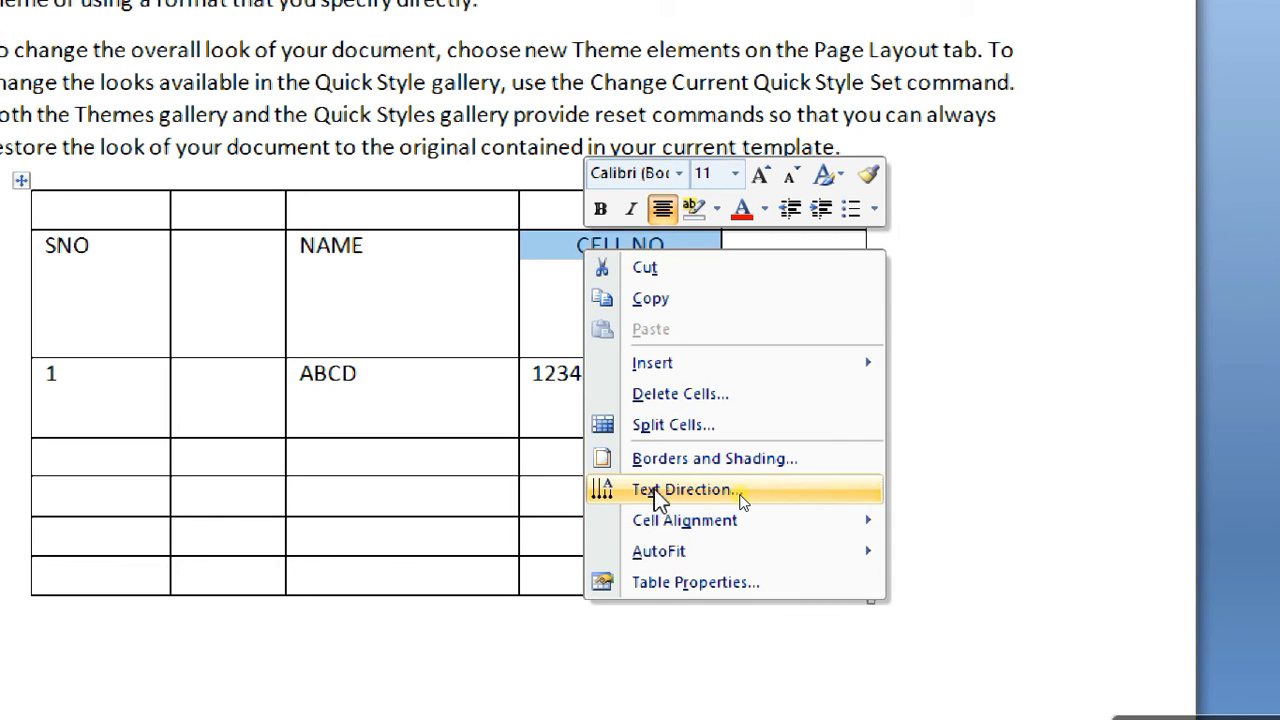
mouse_move(667, 519)
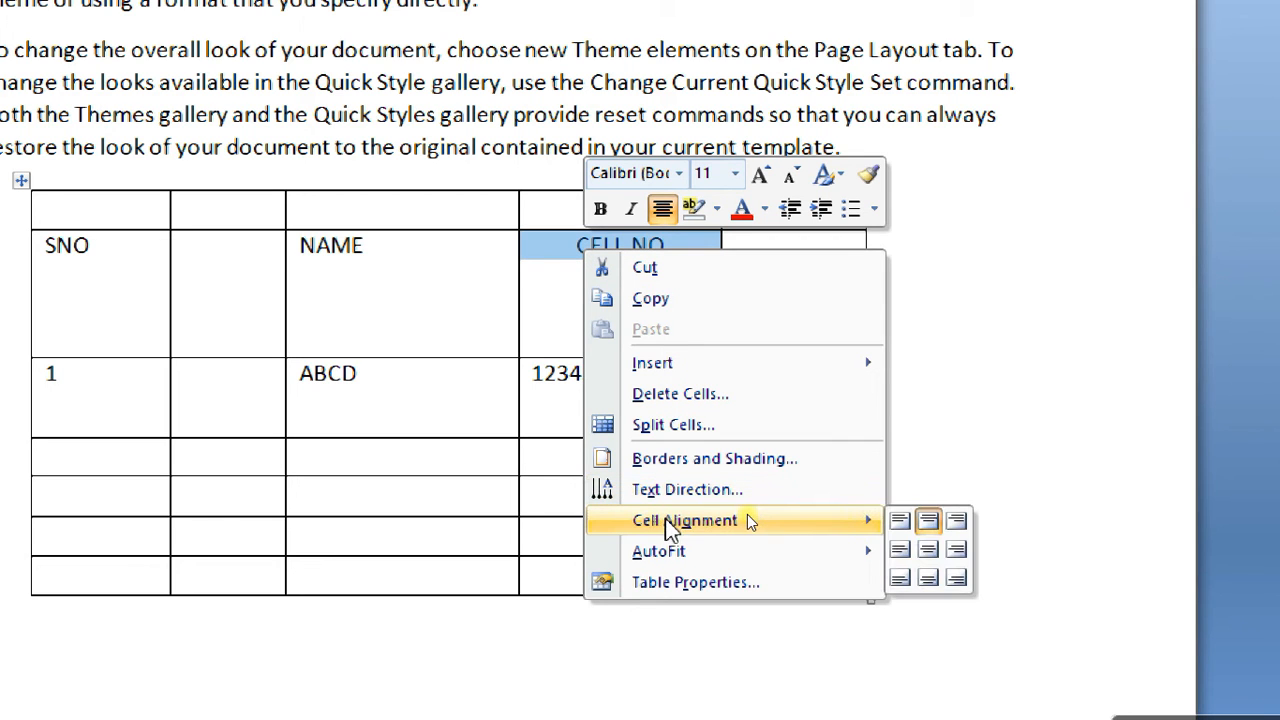
left_click(929, 578)
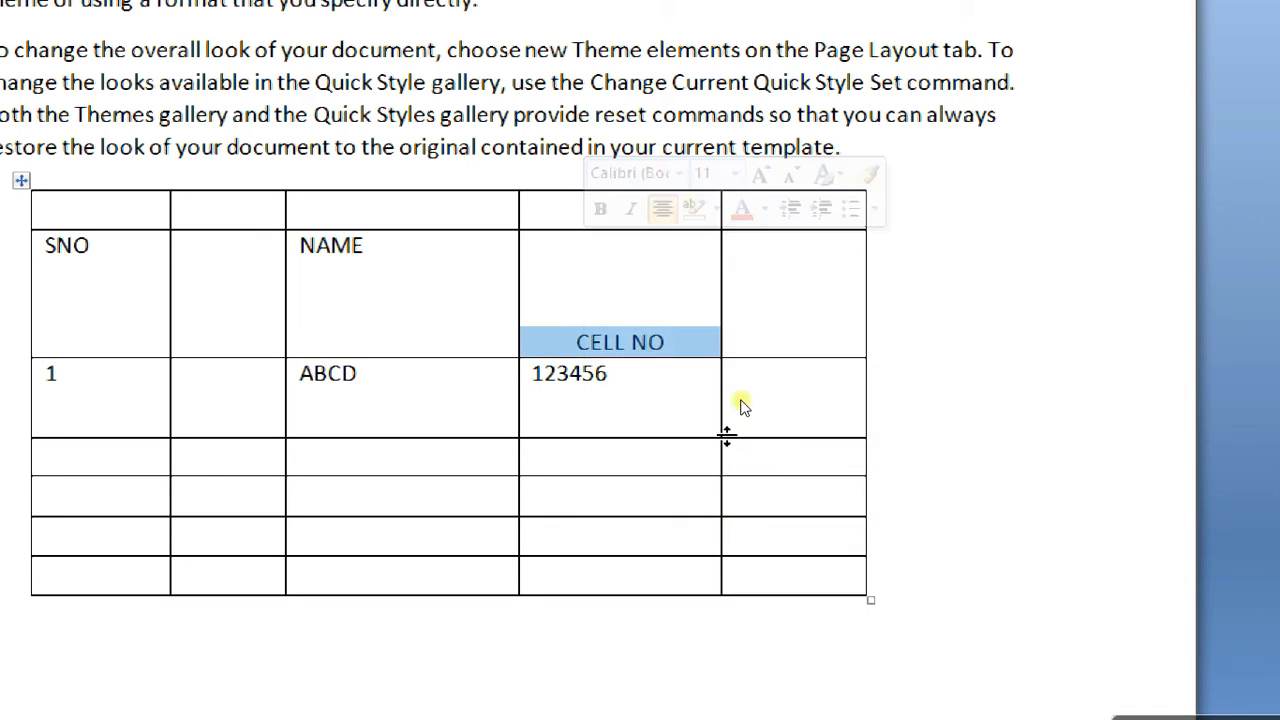
left_click(686, 328)
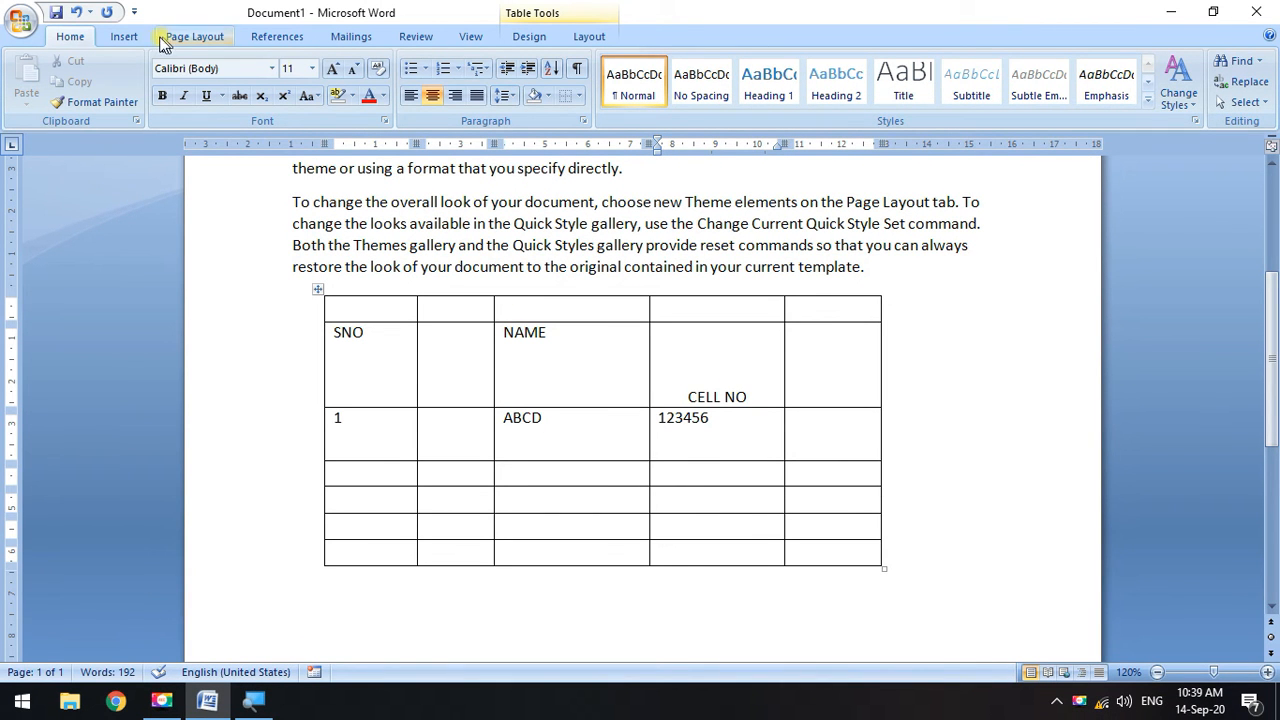
Cycle the CELL NO text through left, centre and right paragraph alignment, finishing with left alignment.
left_click(410, 96)
left_click(432, 96)
left_click(455, 96)
left_click(432, 96)
left_click(410, 96)
left_click(432, 96)
left_click(455, 96)
left_click(432, 96)
left_click(410, 96)
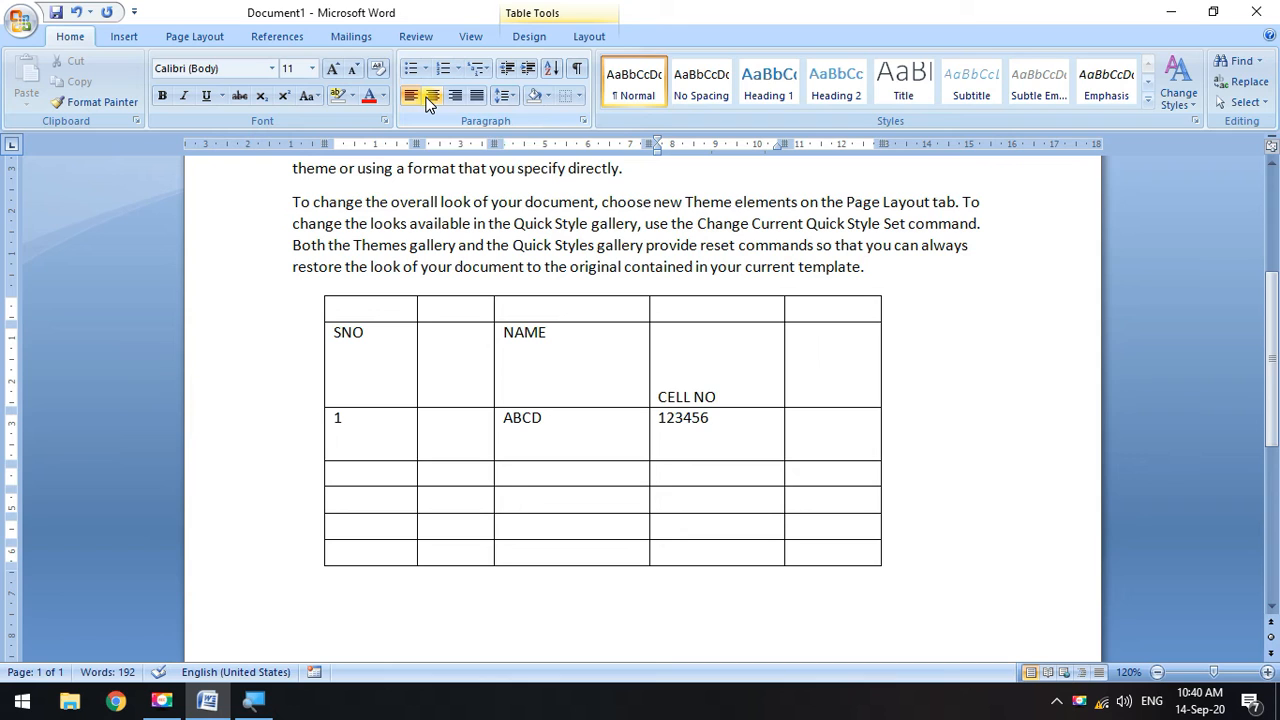
Align the CELL NO text to the centre of its cell both horizontally and vertically.
right_click(714, 345)
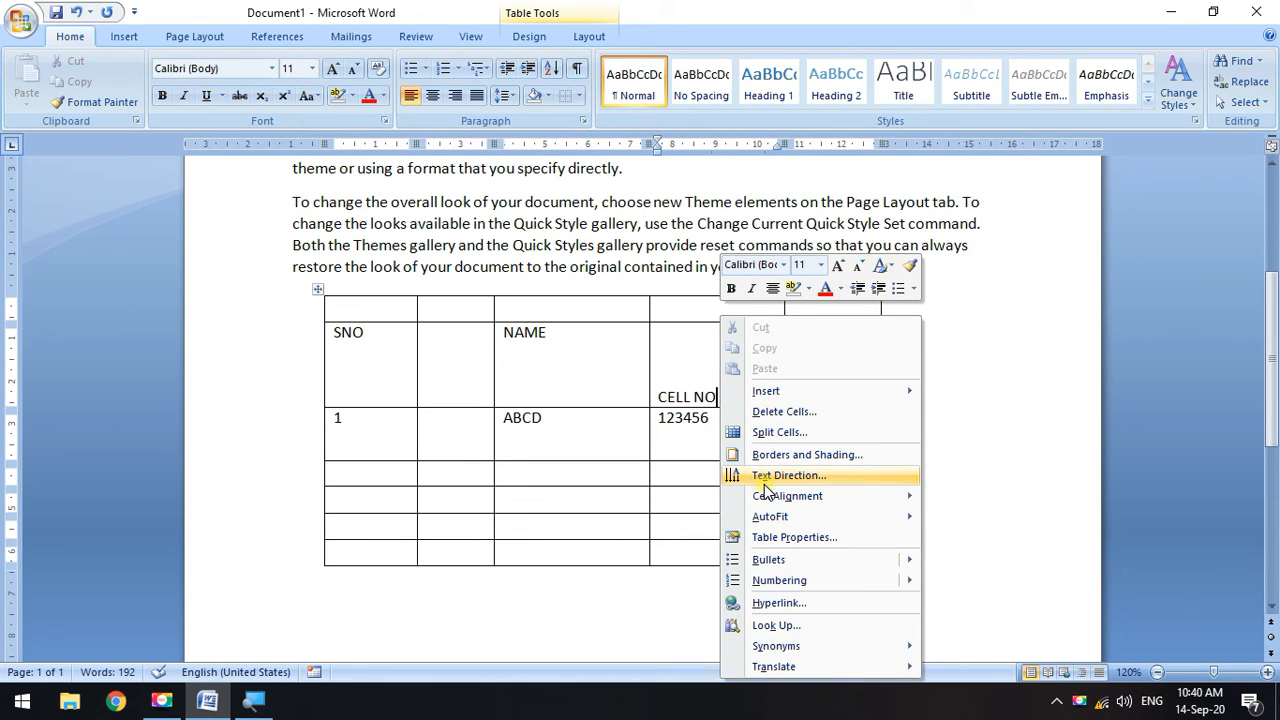
mouse_move(784, 500)
left_click(945, 515)
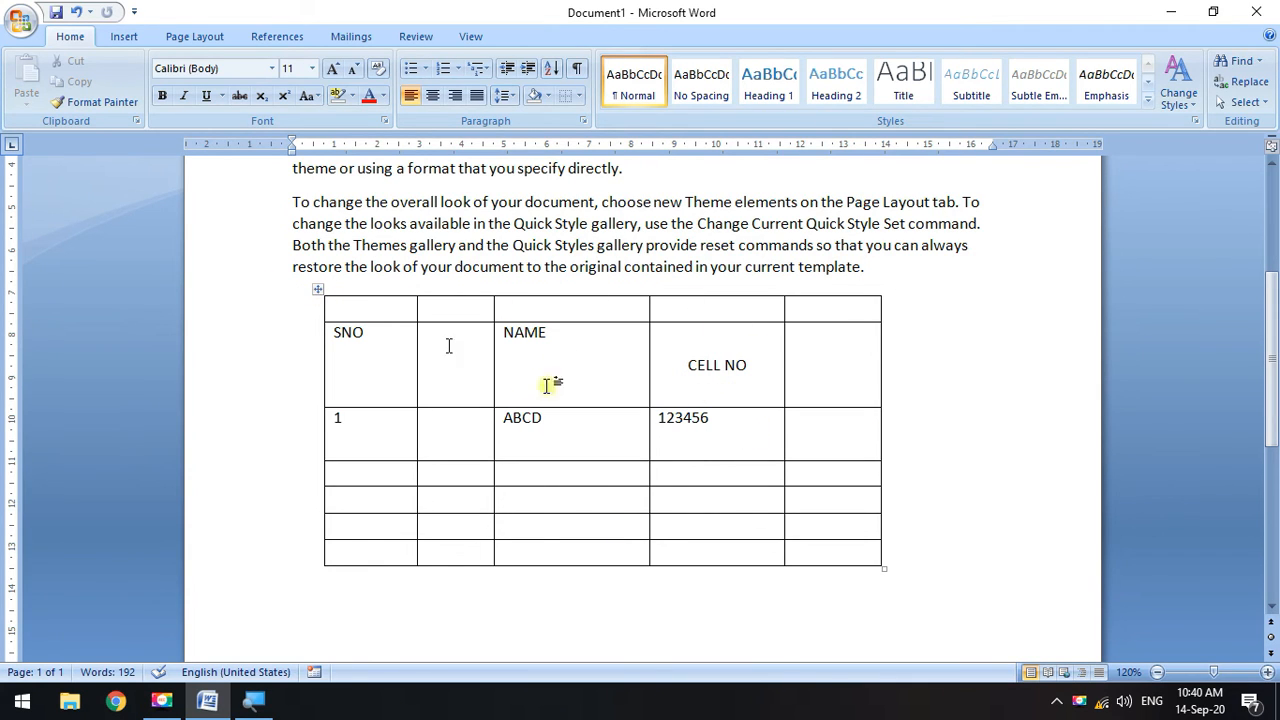
Select the whole table, move it to the right, and bring it back to slightly left of its original place.
left_click(317, 291)
left_click(732, 452)
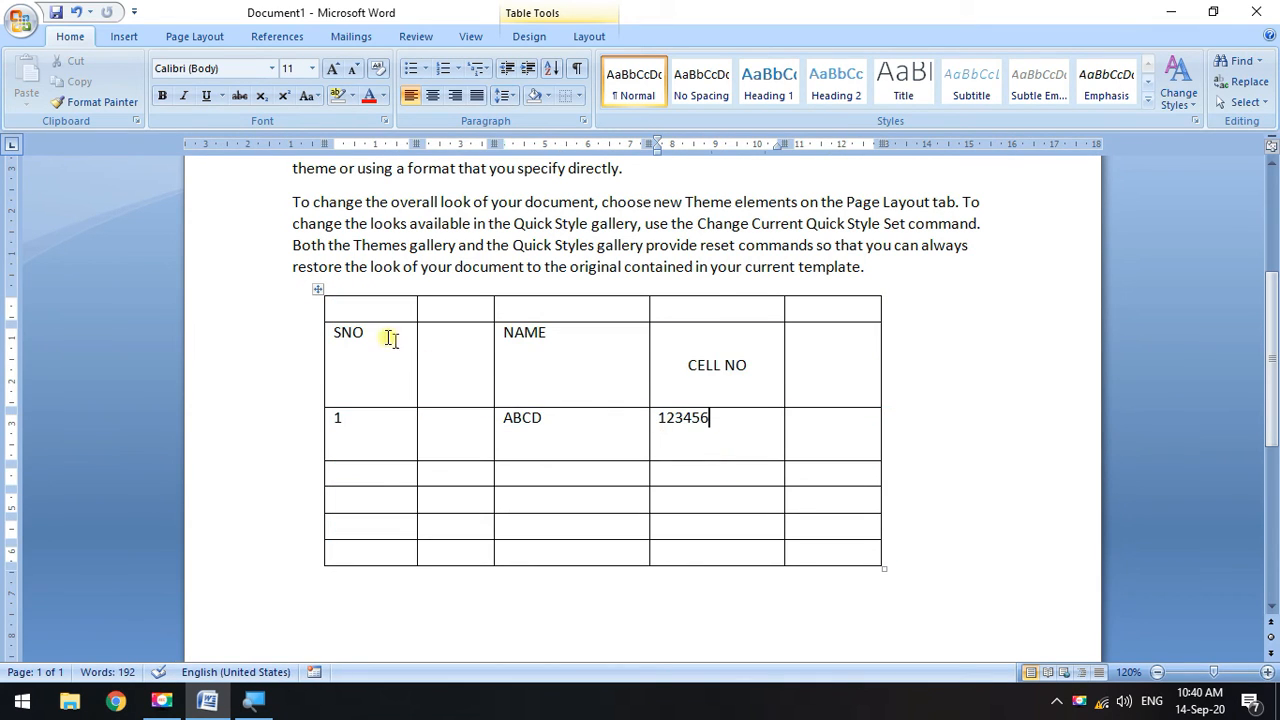
left_click(317, 291)
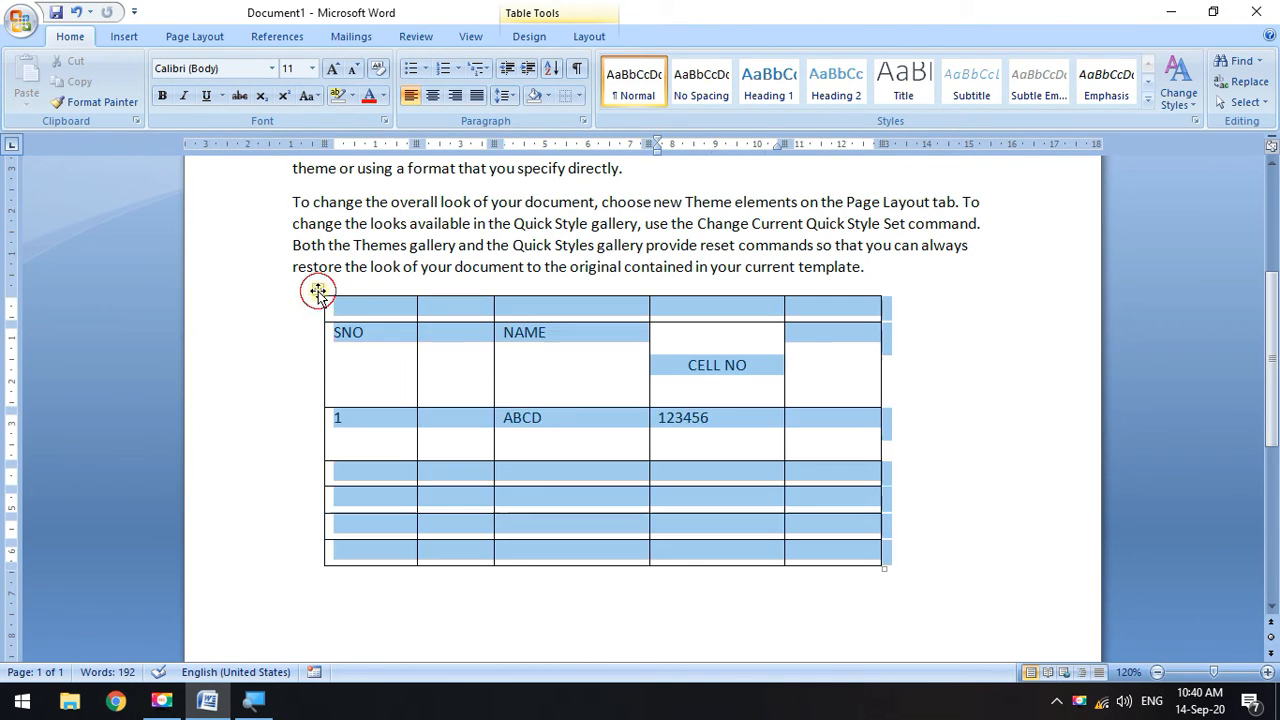
left_click(362, 343)
left_click_drag(316, 291, 425, 305)
left_click_drag(333, 299, 297, 296)
left_click(414, 336)
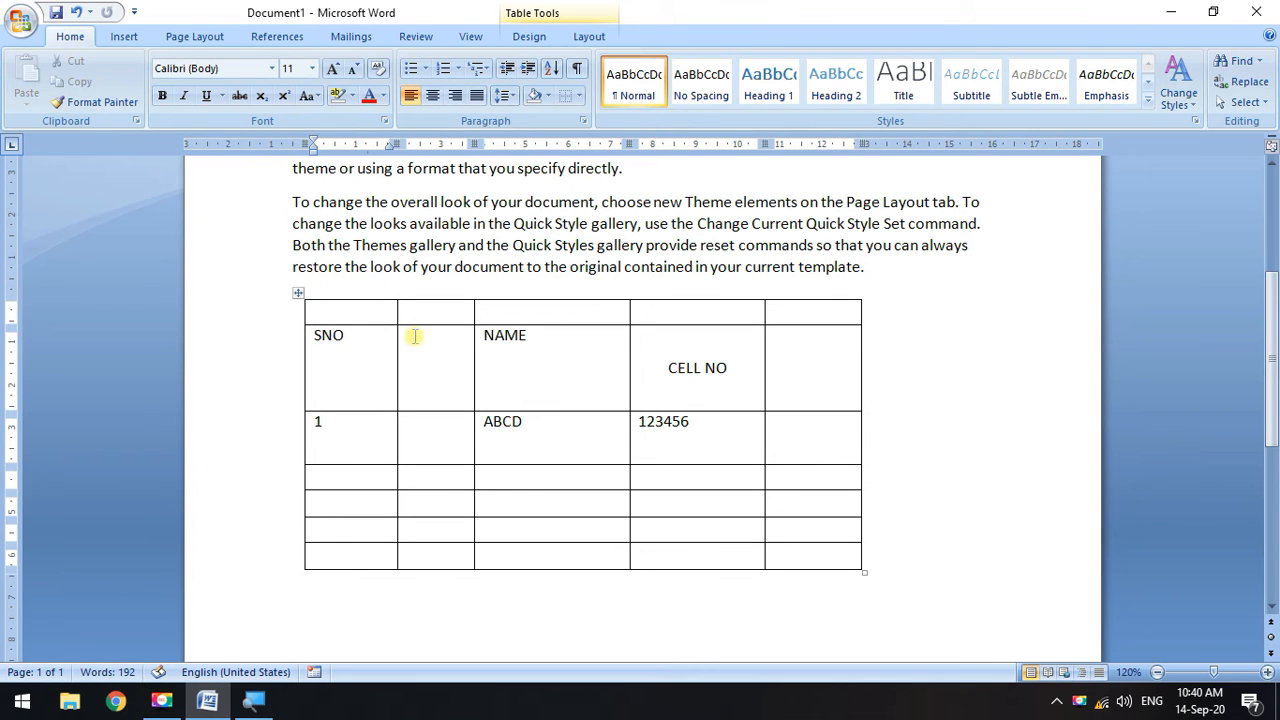
Switch the whole table between centre and left alignment on the page, leaving it centred.
left_click(298, 298)
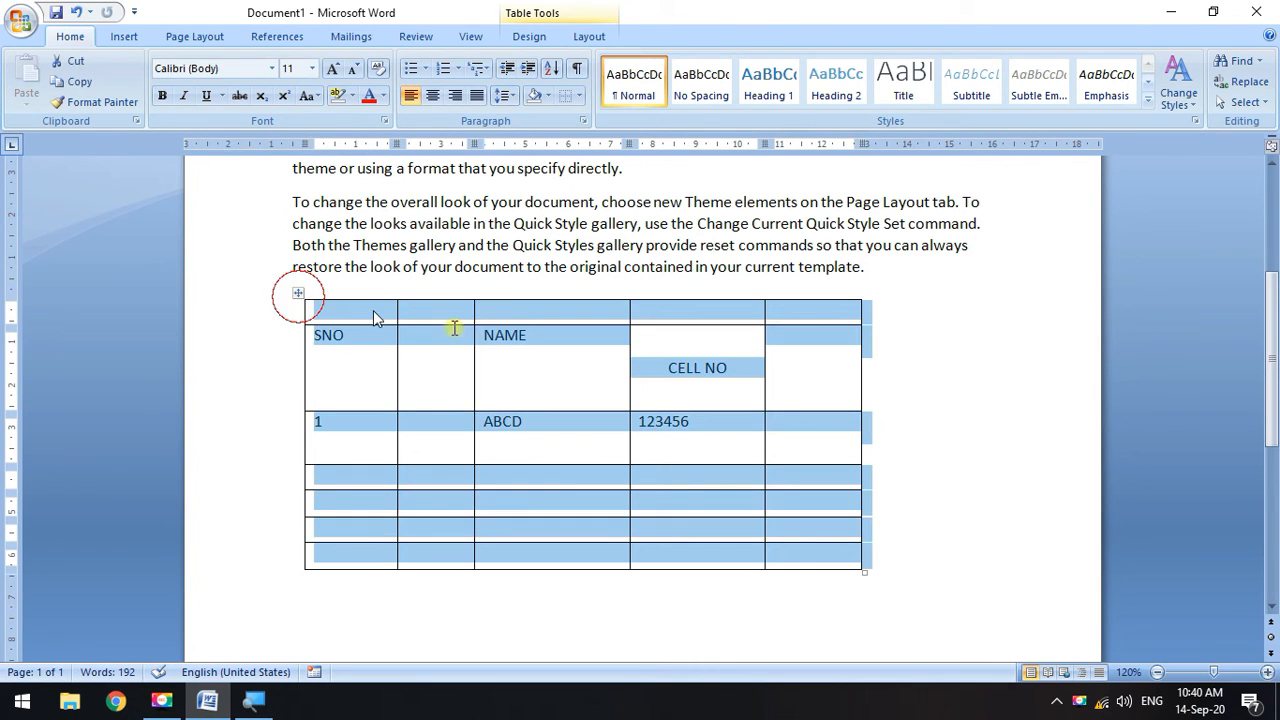
left_click(434, 97)
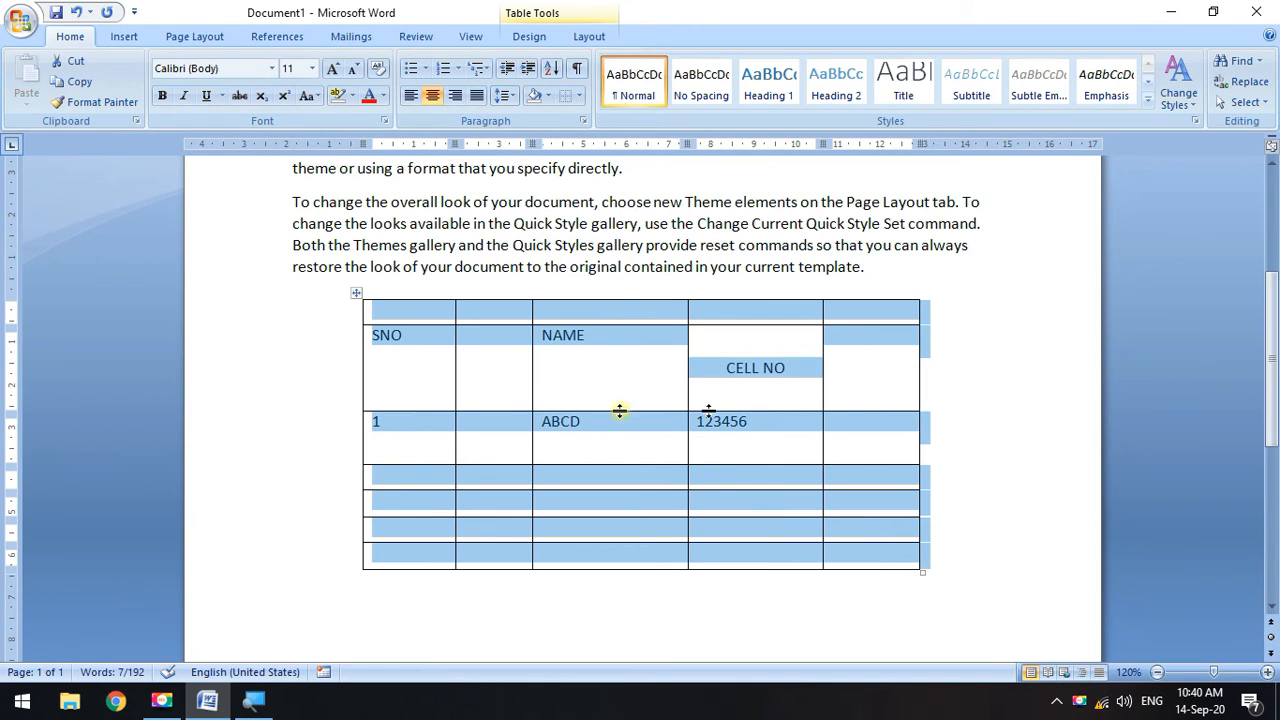
left_click(412, 97)
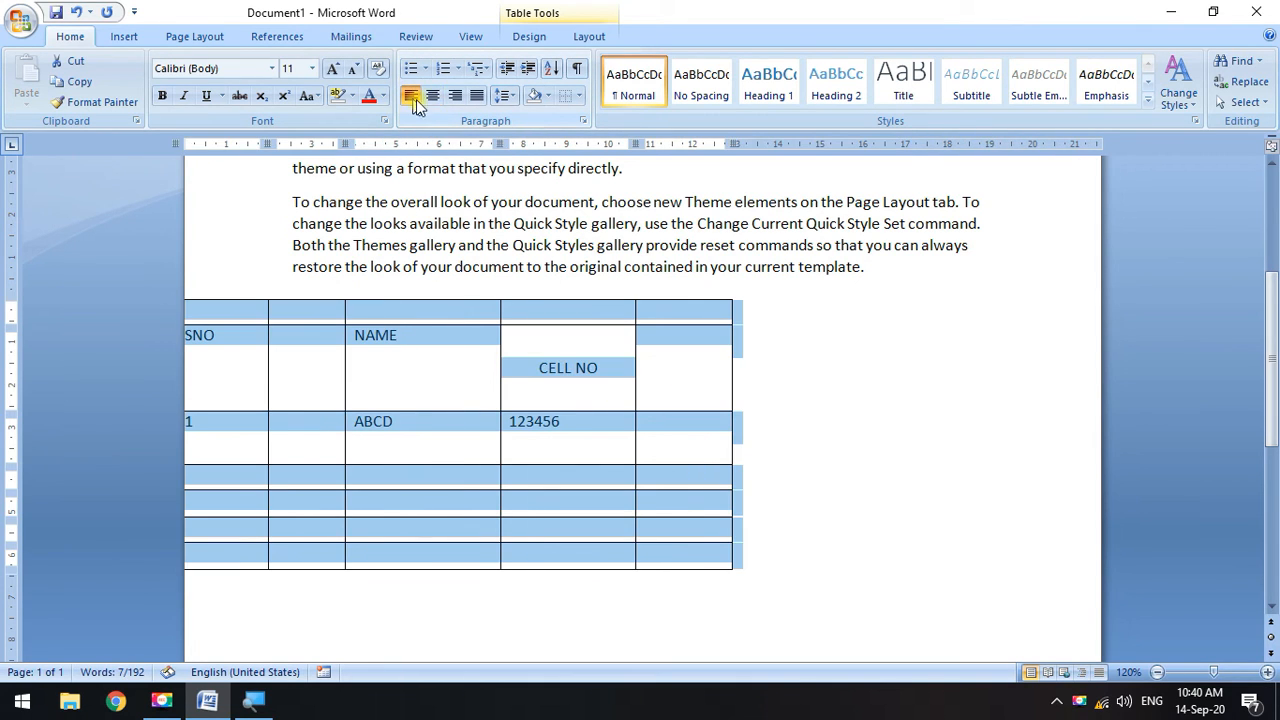
left_click(434, 97)
left_click(641, 391)
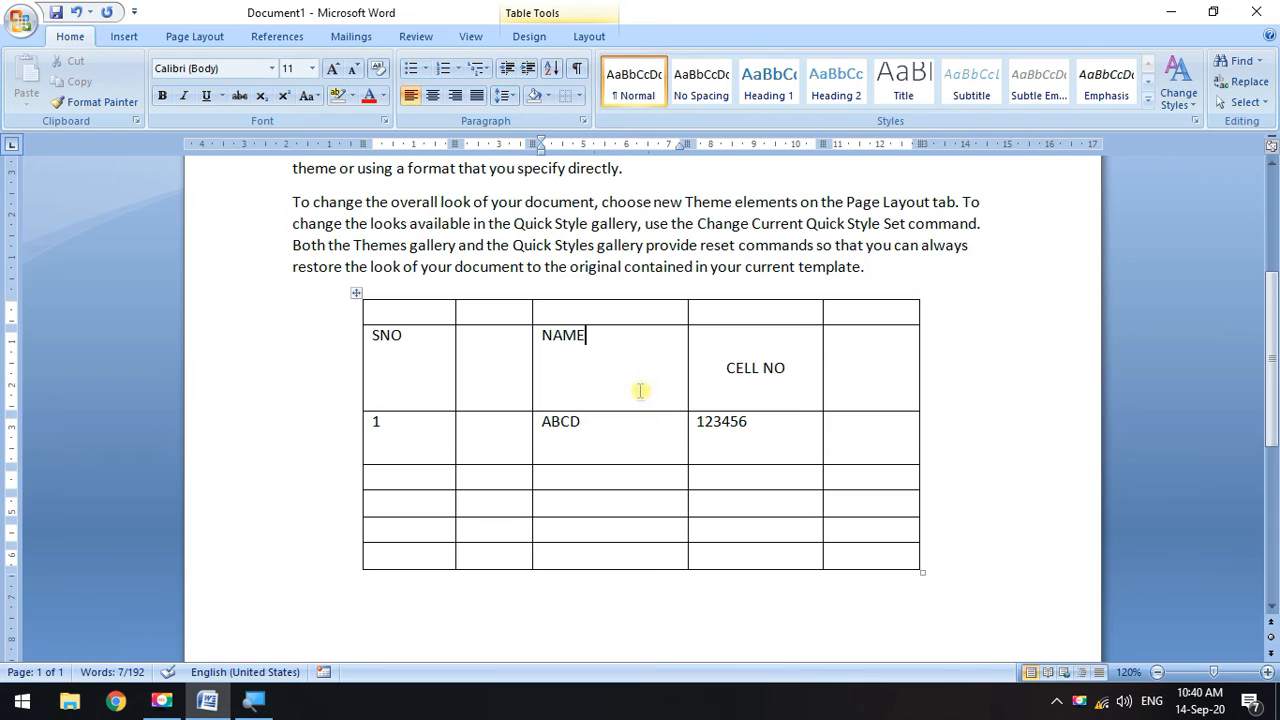
left_click(356, 294)
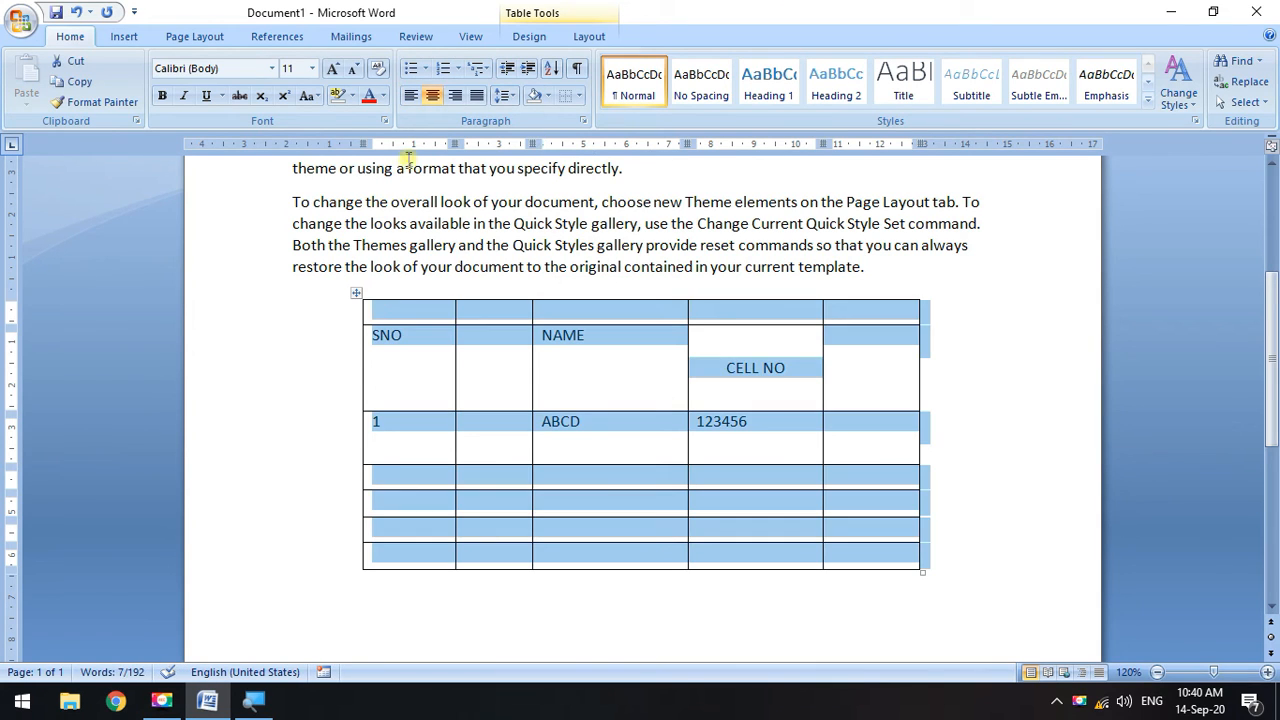
left_click(410, 97)
left_click(432, 97)
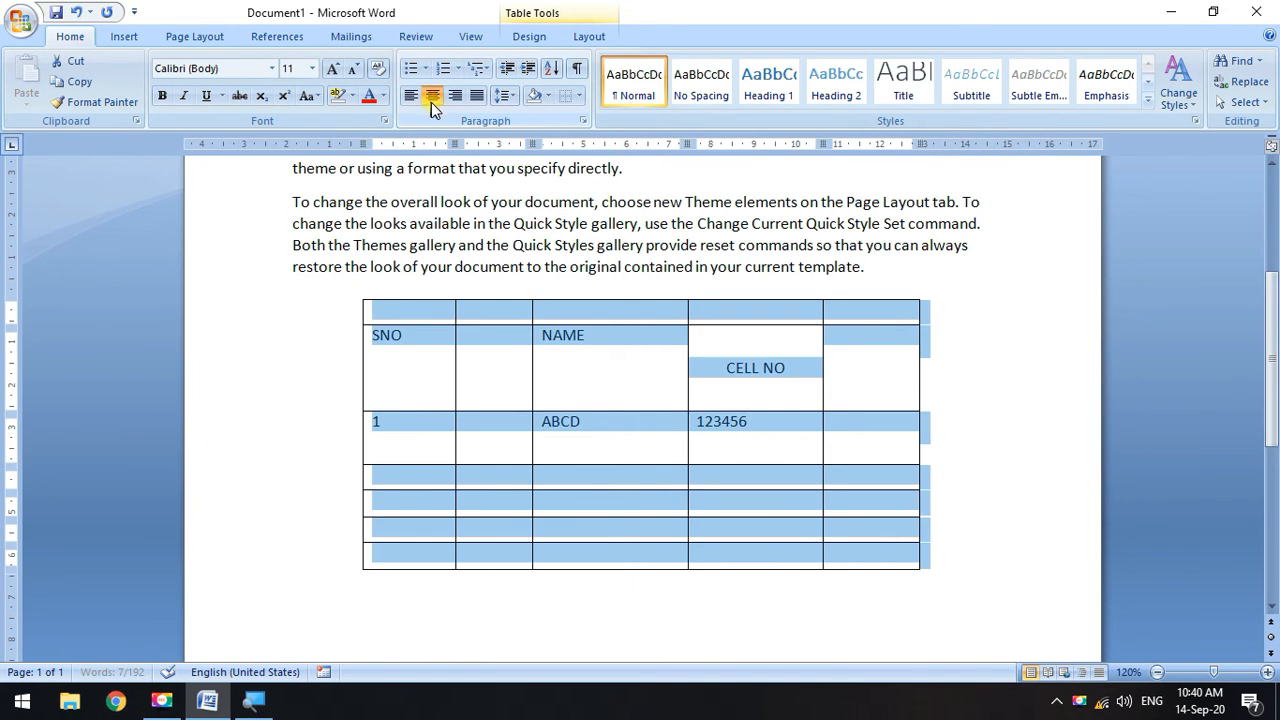
left_click(603, 390)
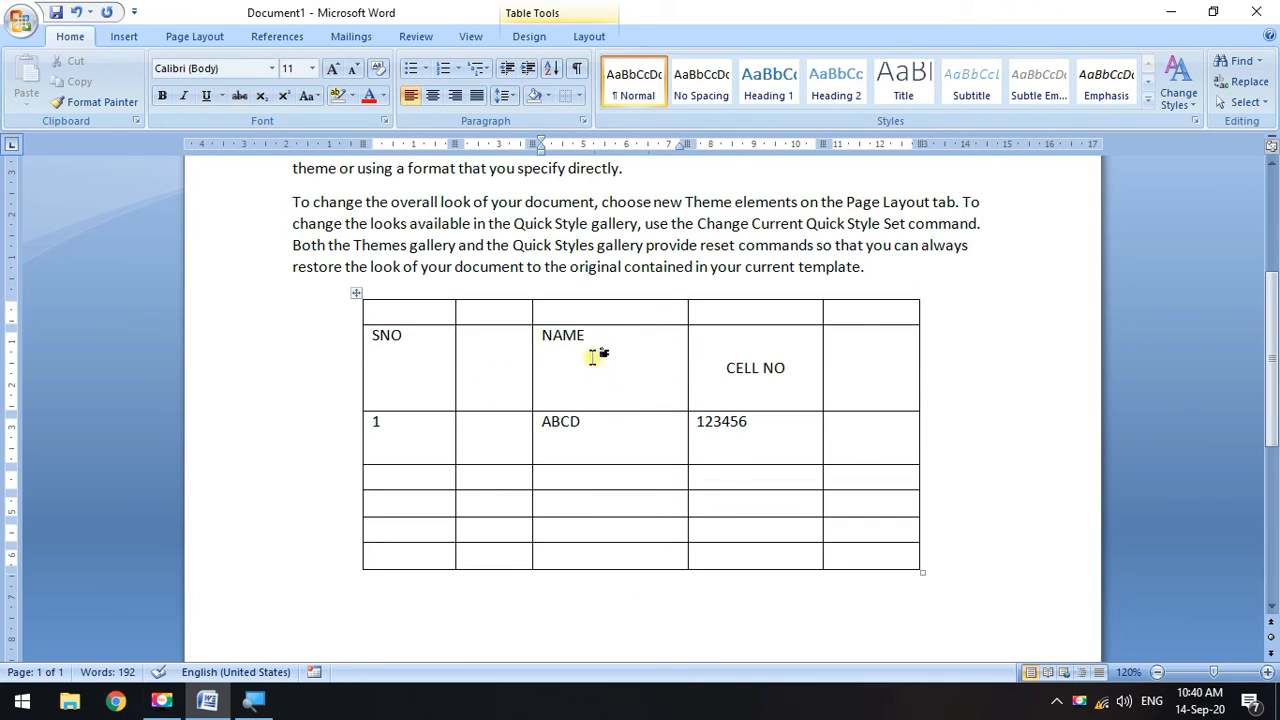
Select all the table's cells and try centre, left and right alignment for their text, finishing with centre.
left_click_drag(372, 311, 878, 560)
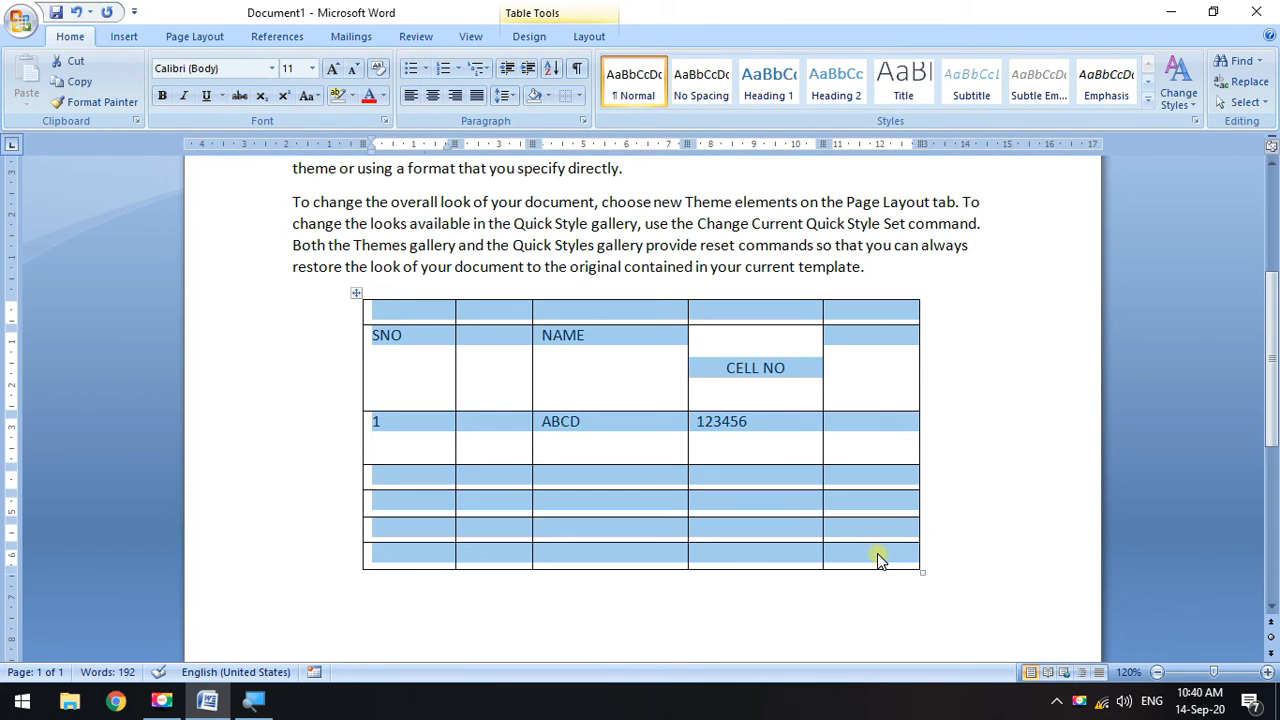
left_click(428, 97)
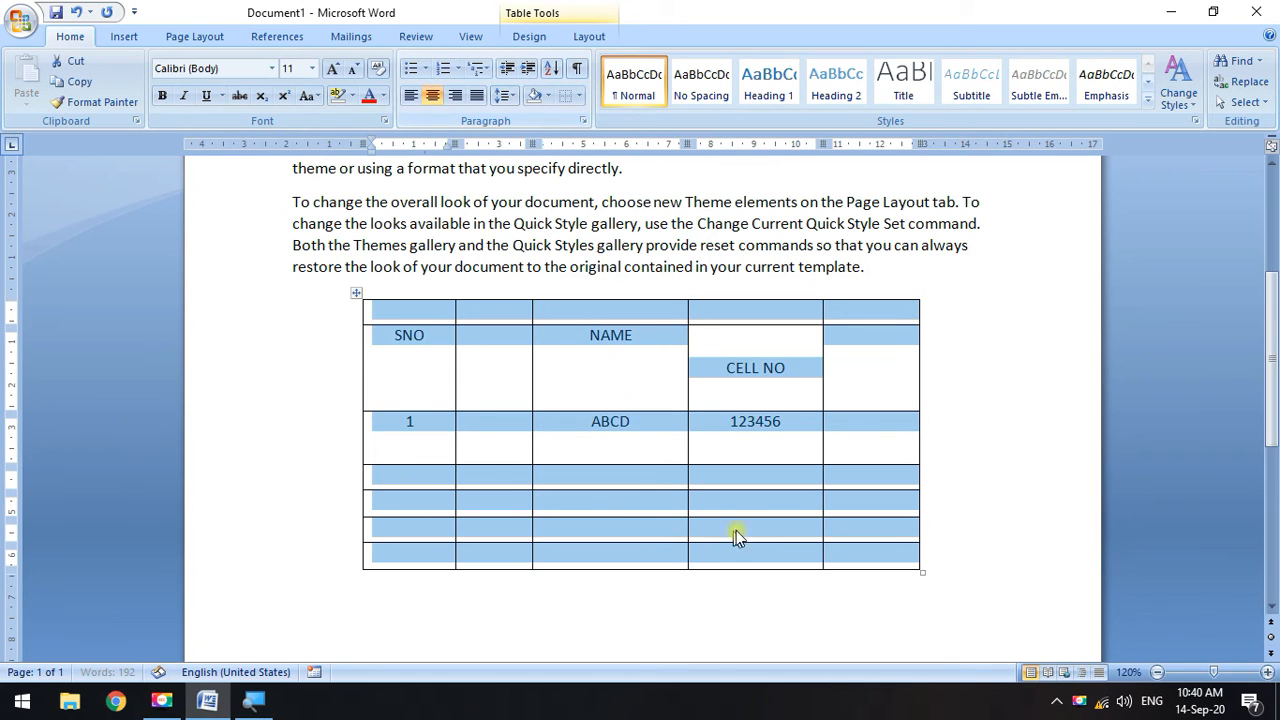
left_click(413, 99)
left_click(455, 100)
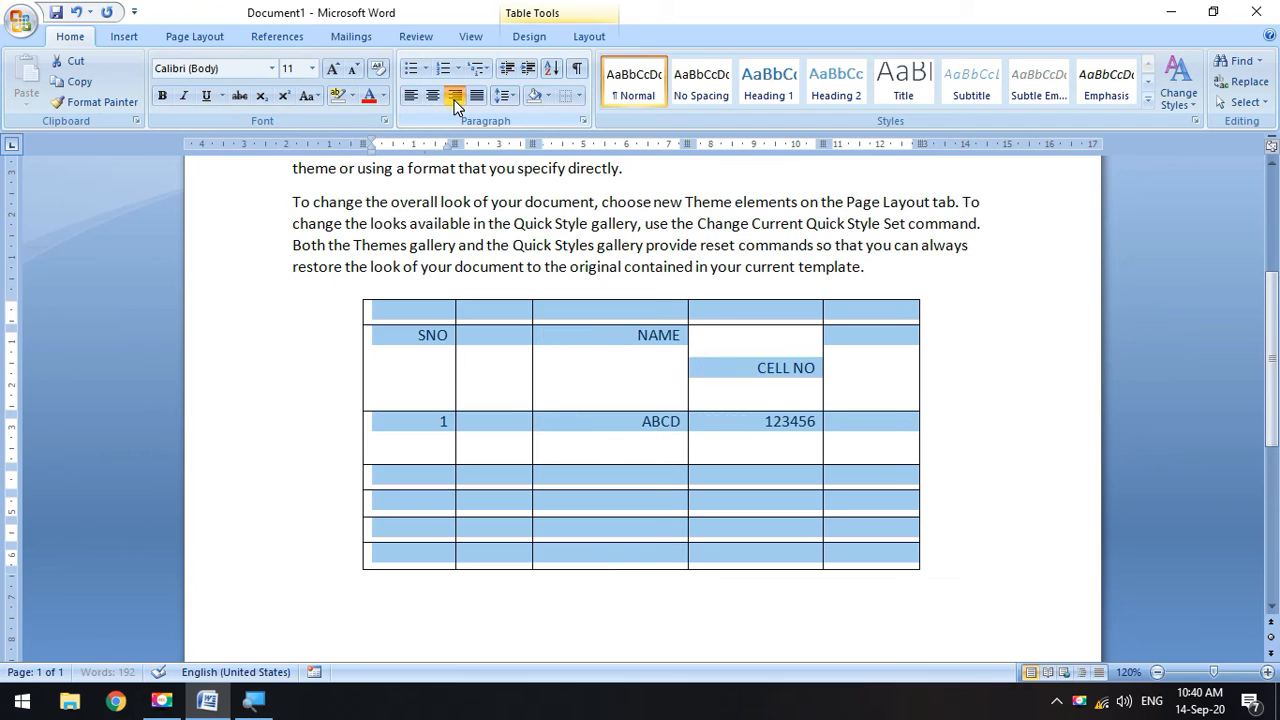
left_click(434, 97)
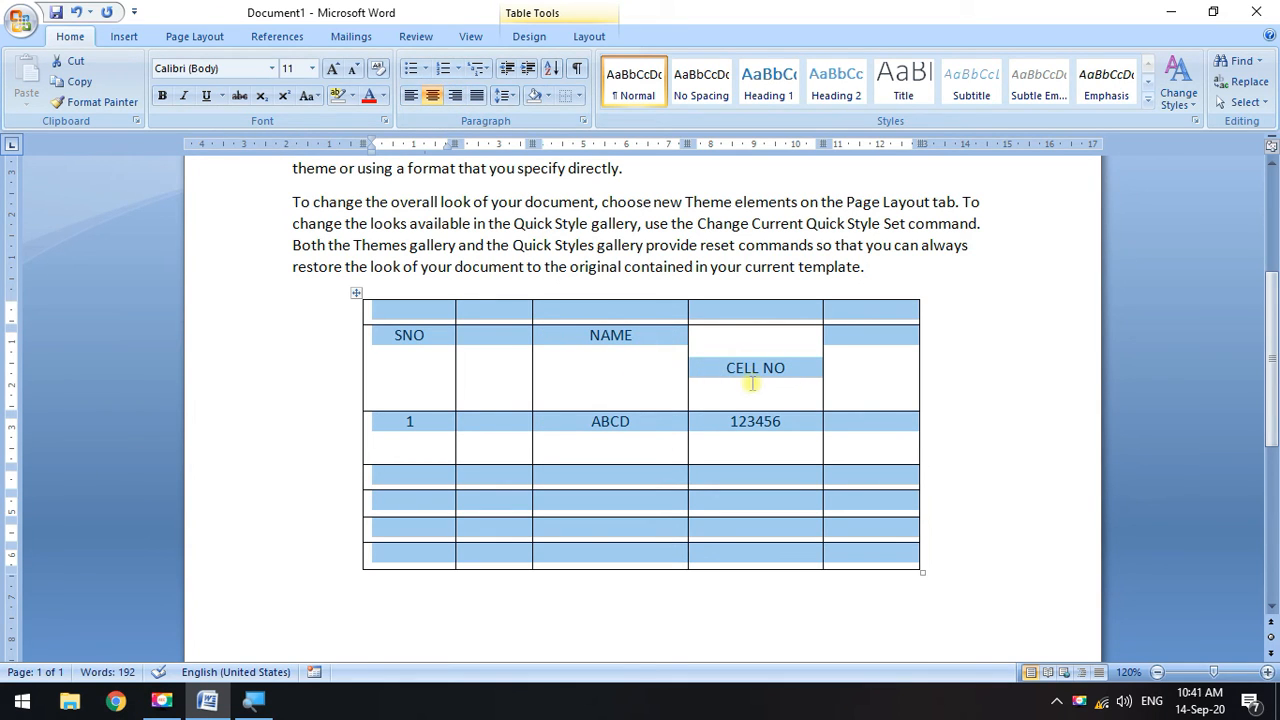
Centre the text of all the table's cells both horizontally and vertically.
right_click(701, 366)
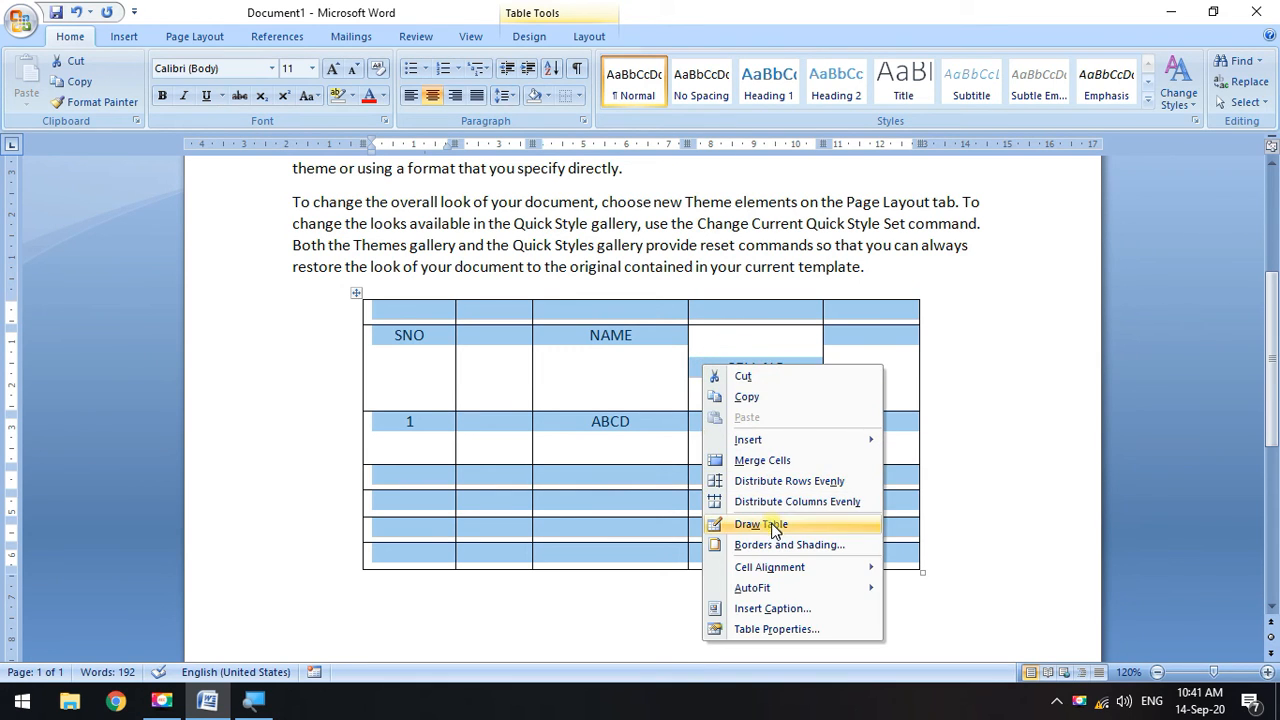
mouse_move(760, 568)
left_click(908, 587)
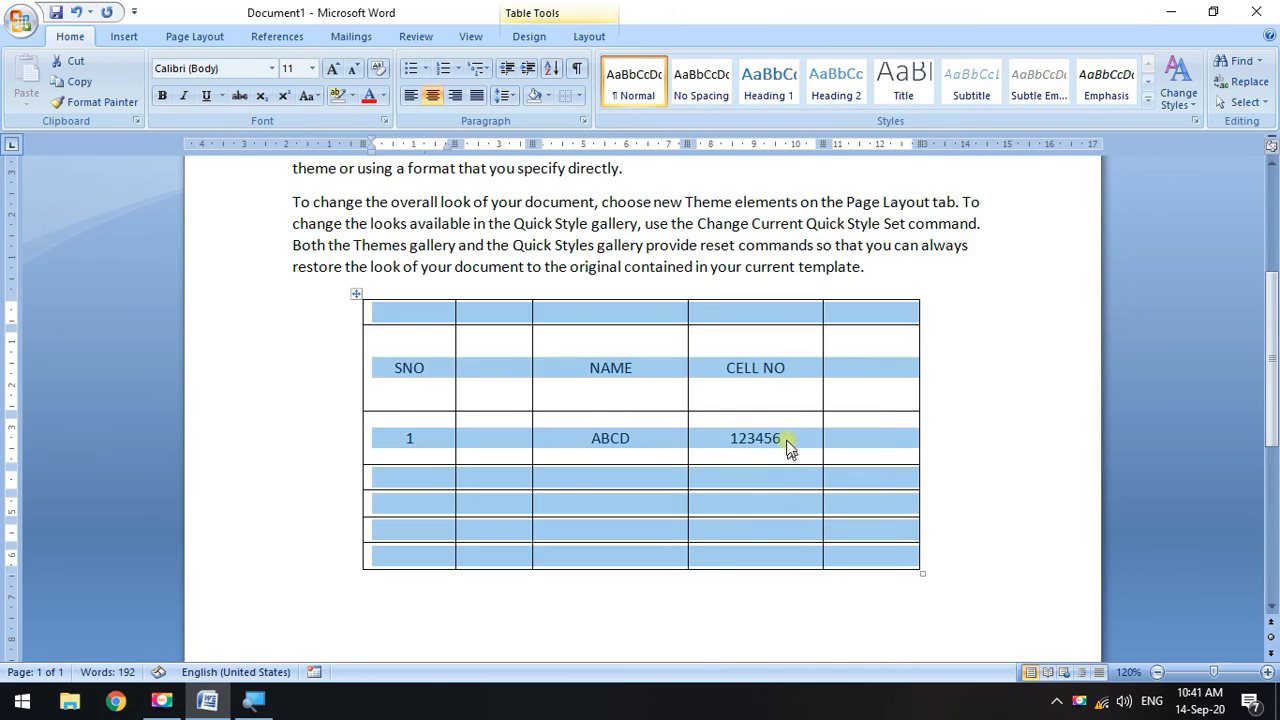
left_click(797, 391)
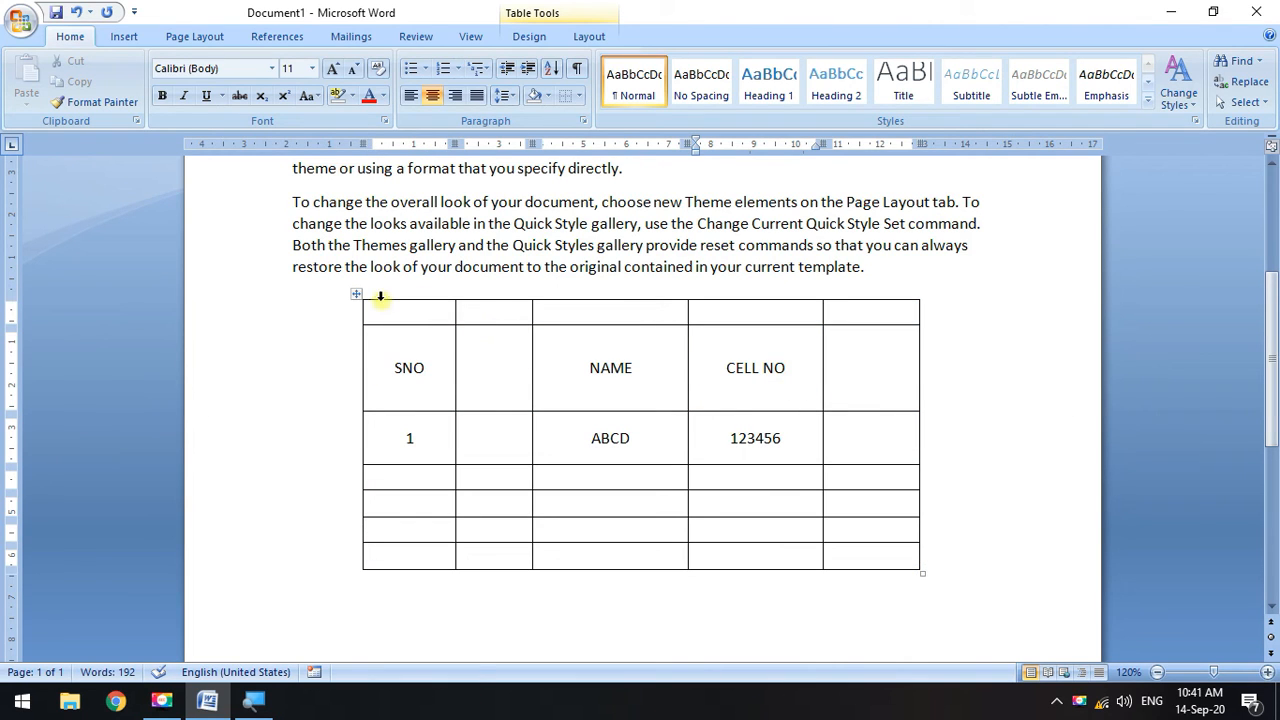
Select all the table's cells, the paragraph above the table, and the cells once more, and clear the selection.
left_click_drag(376, 322, 914, 563)
scroll(502, 326, "up", 2)
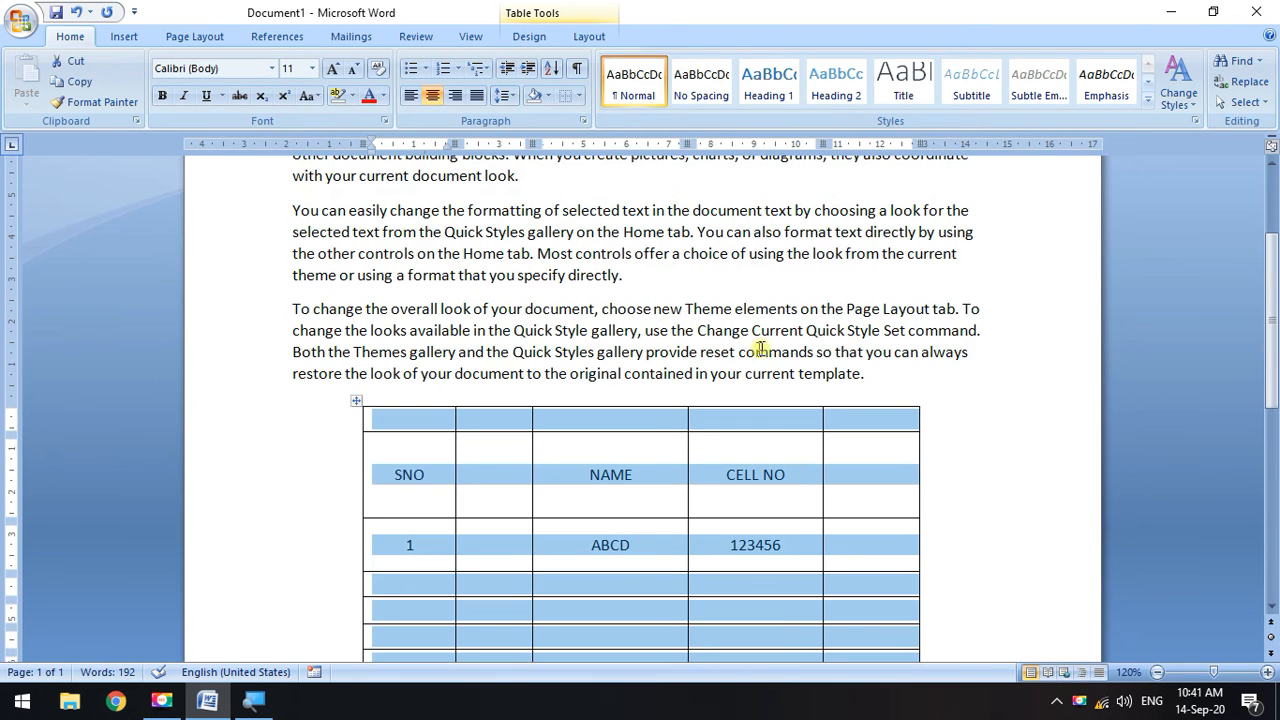
left_click_drag(294, 308, 800, 393)
scroll(445, 278, "down", 3)
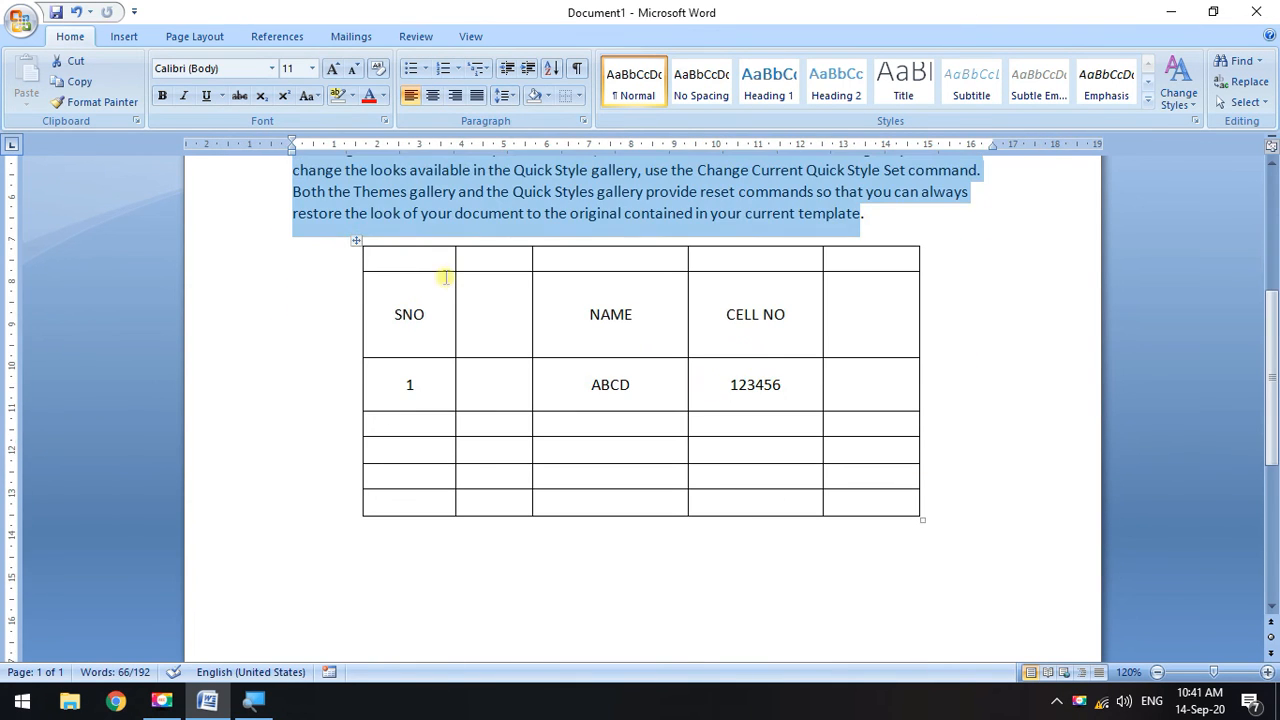
left_click_drag(384, 258, 803, 494)
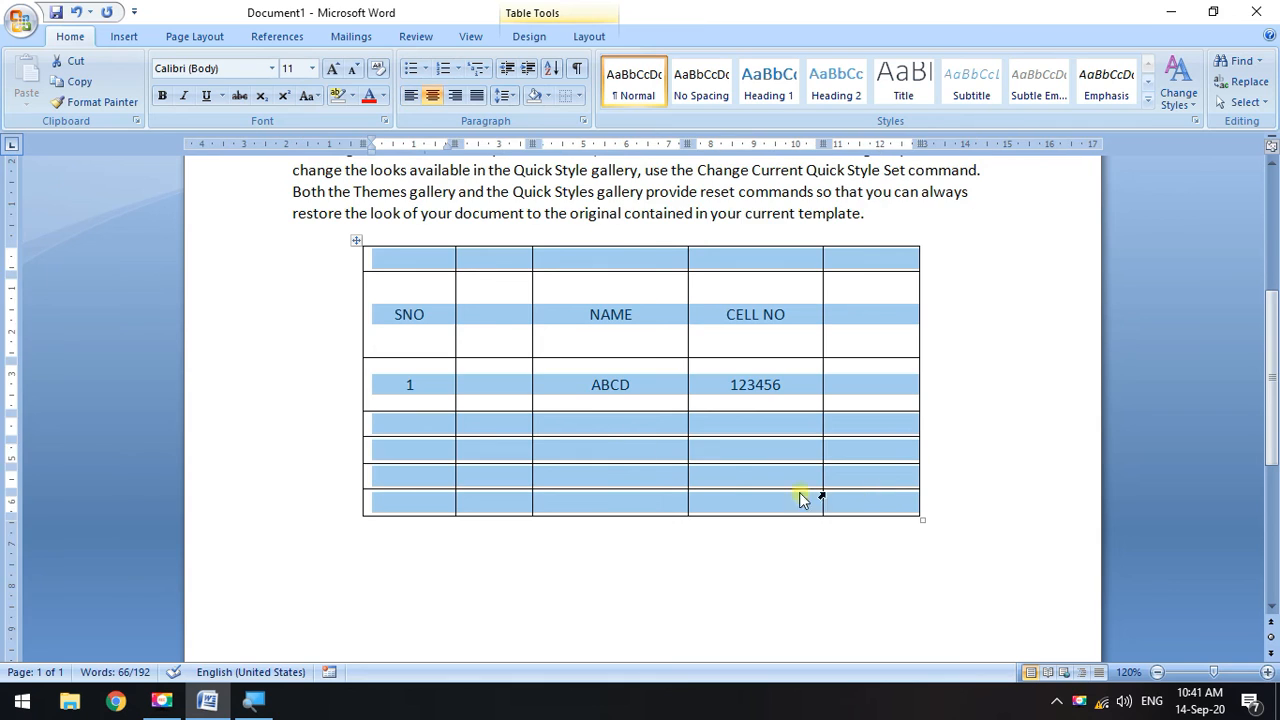
scroll(342, 433, "up", 2)
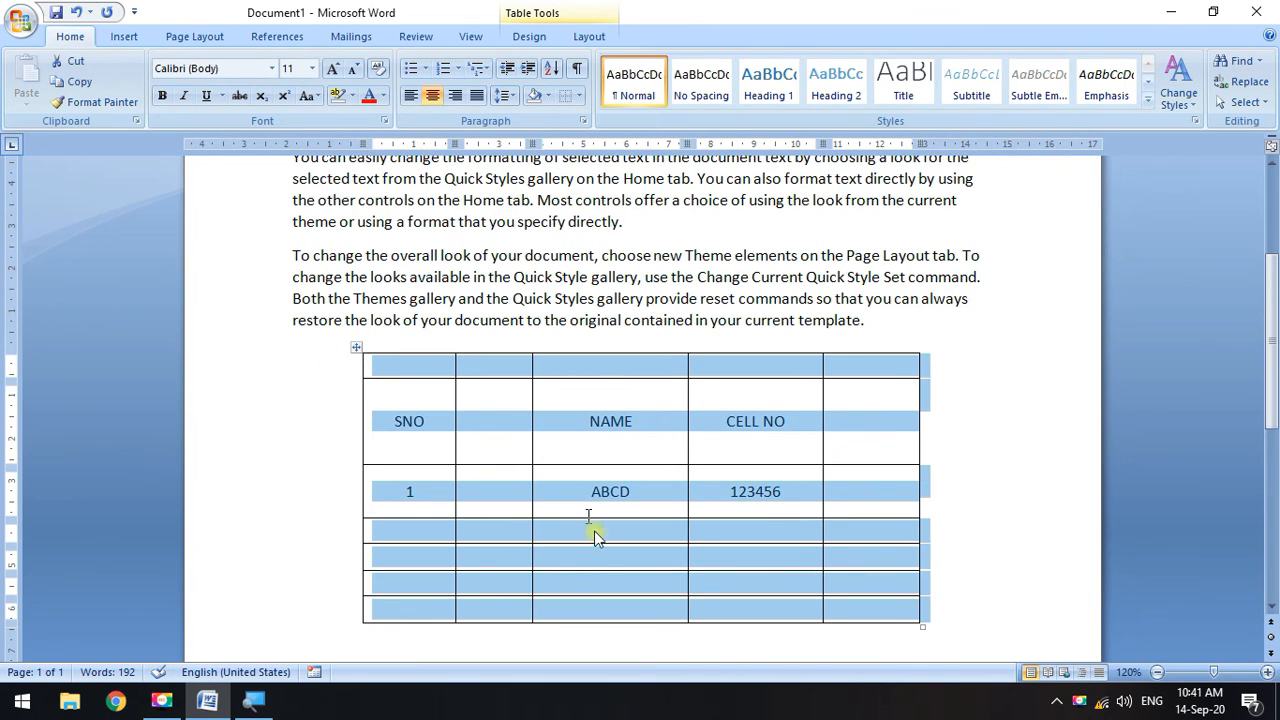
left_click(568, 423)
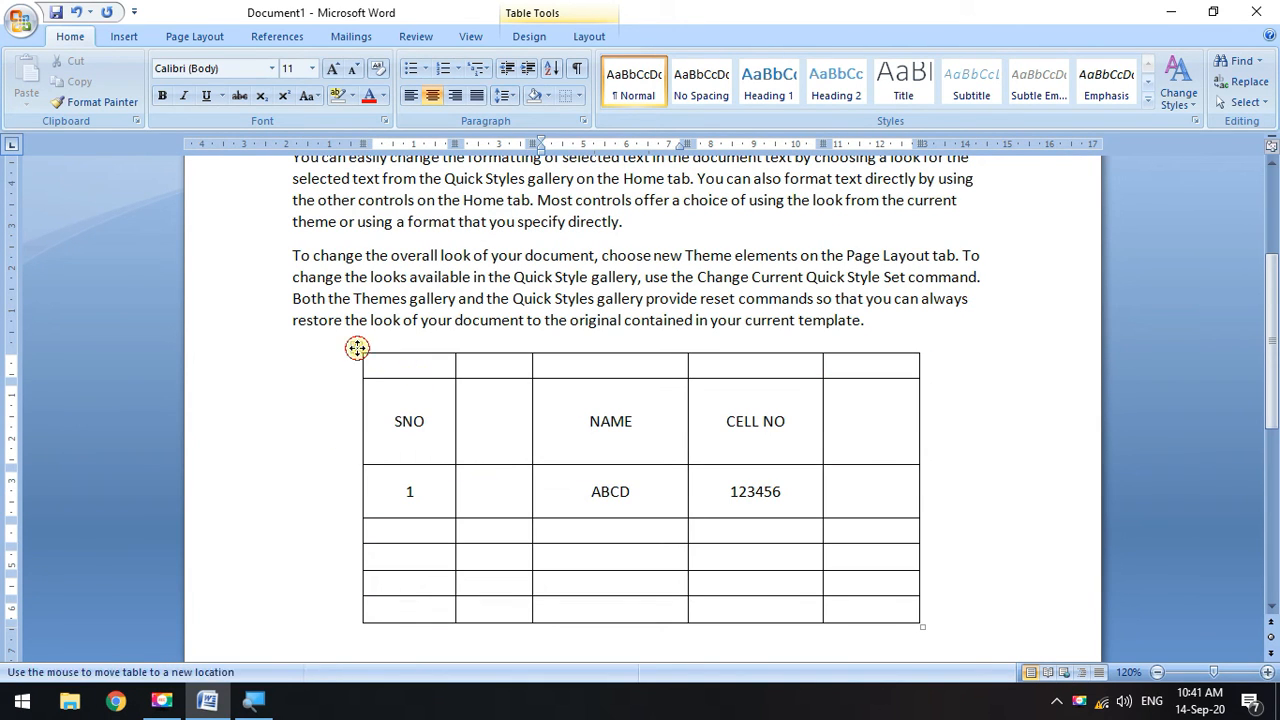
Select the whole table and align it left, centre and right on the page, finishing with right alignment.
left_click(359, 351)
left_click(411, 96)
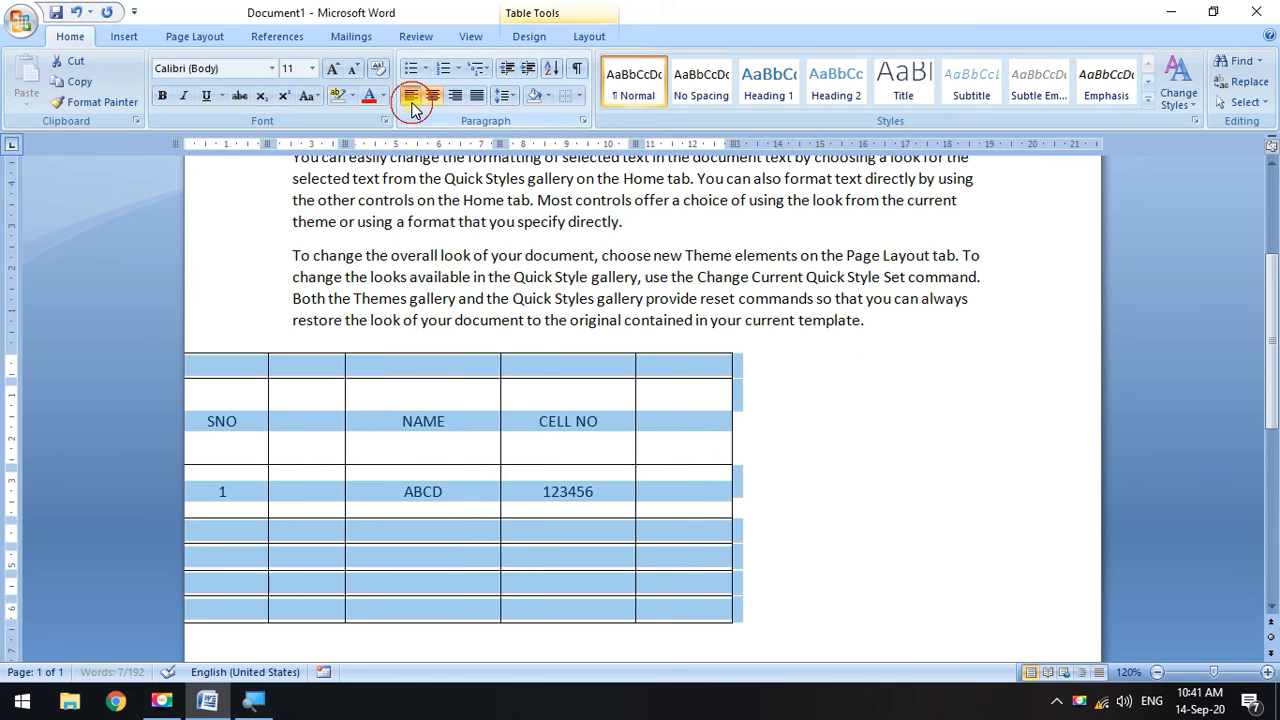
left_click(430, 97)
left_click(453, 100)
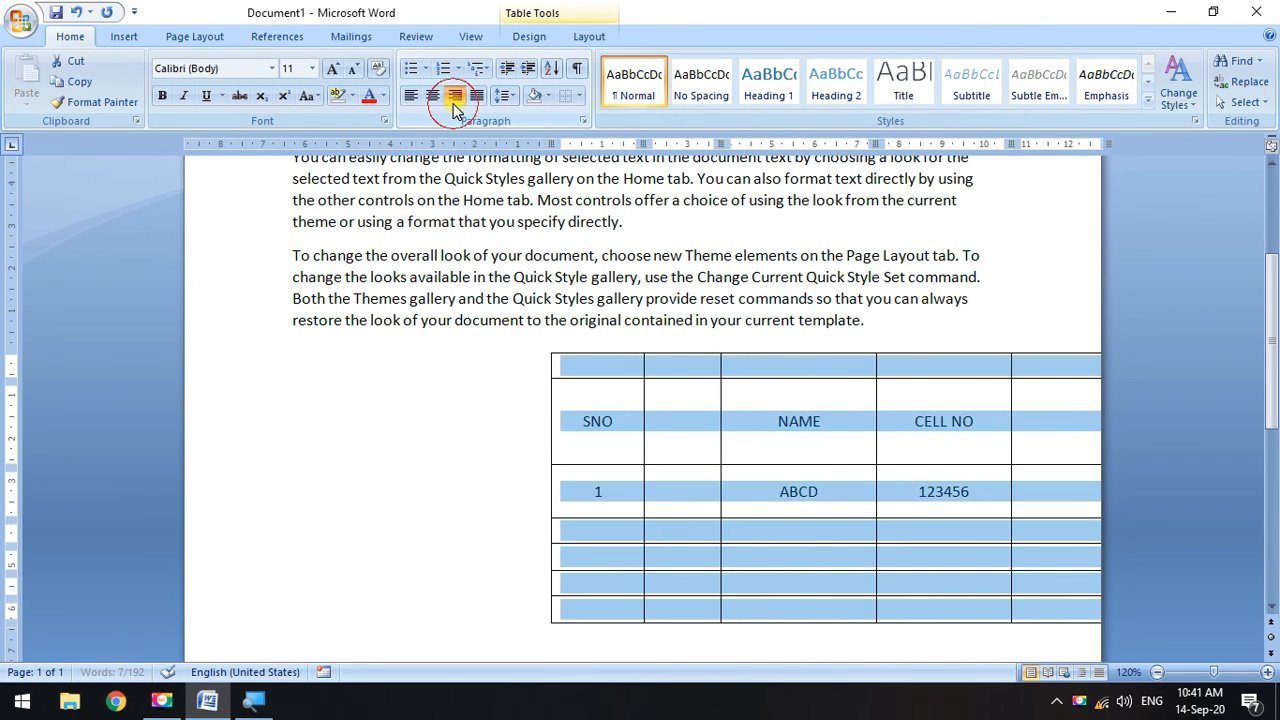
Align the whole table left on the page and move it to roughly the middle of the page beneath the last paragraph.
left_click(409, 97)
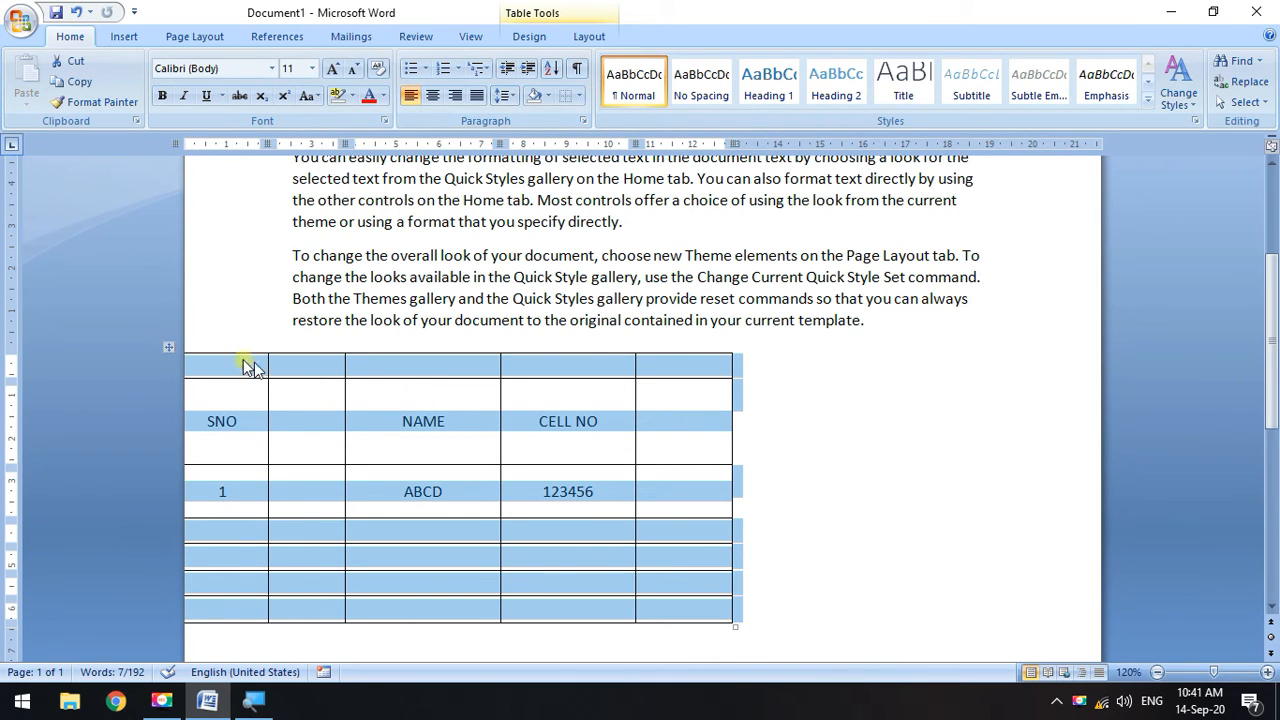
left_click_drag(168, 346, 889, 600)
Select all the table's cells, try right alignment for their text, settle on centre alignment and colour the text red.
left_click(379, 371)
left_click(449, 96)
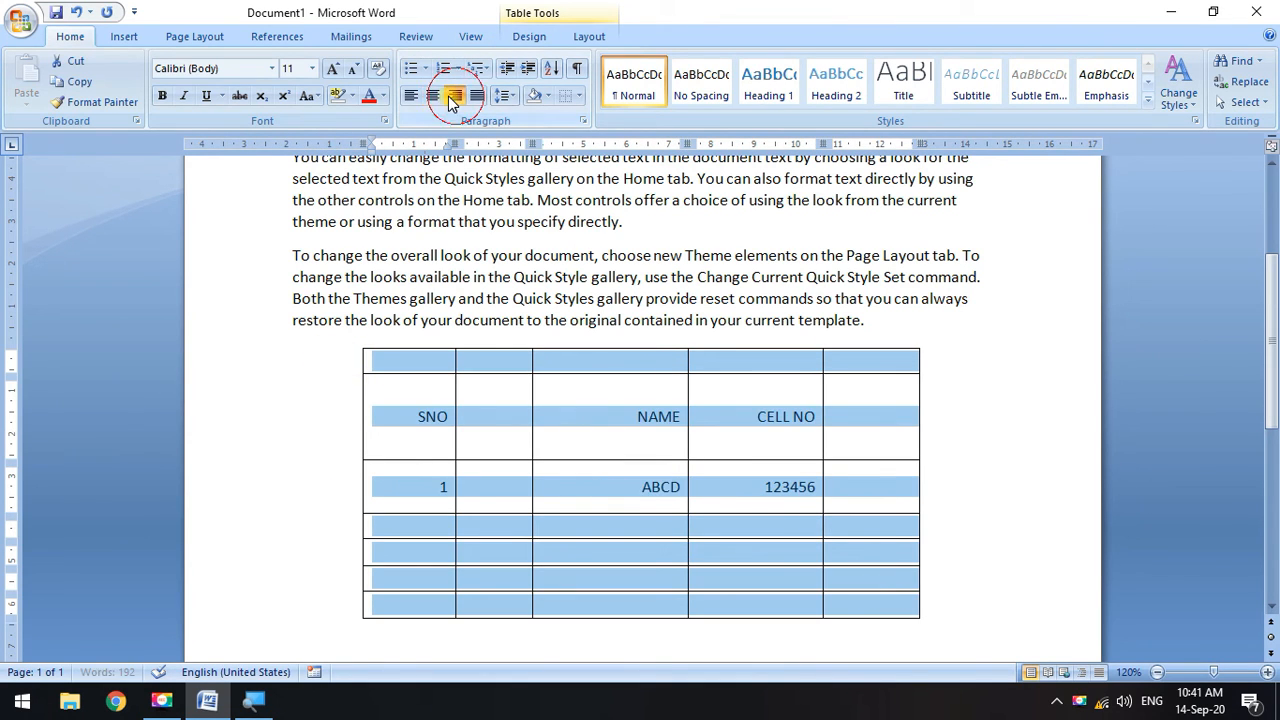
left_click(432, 95)
left_click(368, 95)
Shade all the table's cells yellow, undo the shading and clear the selection.
left_click(549, 96)
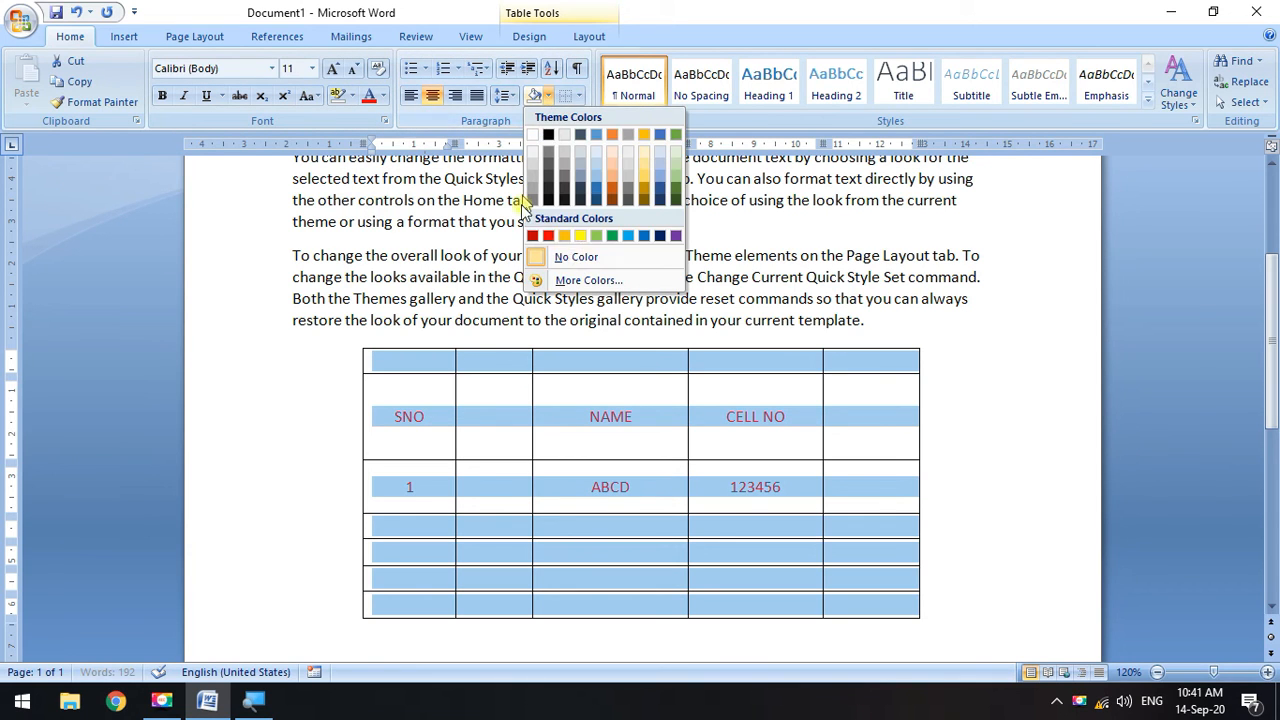
left_click(577, 235)
left_click(870, 487)
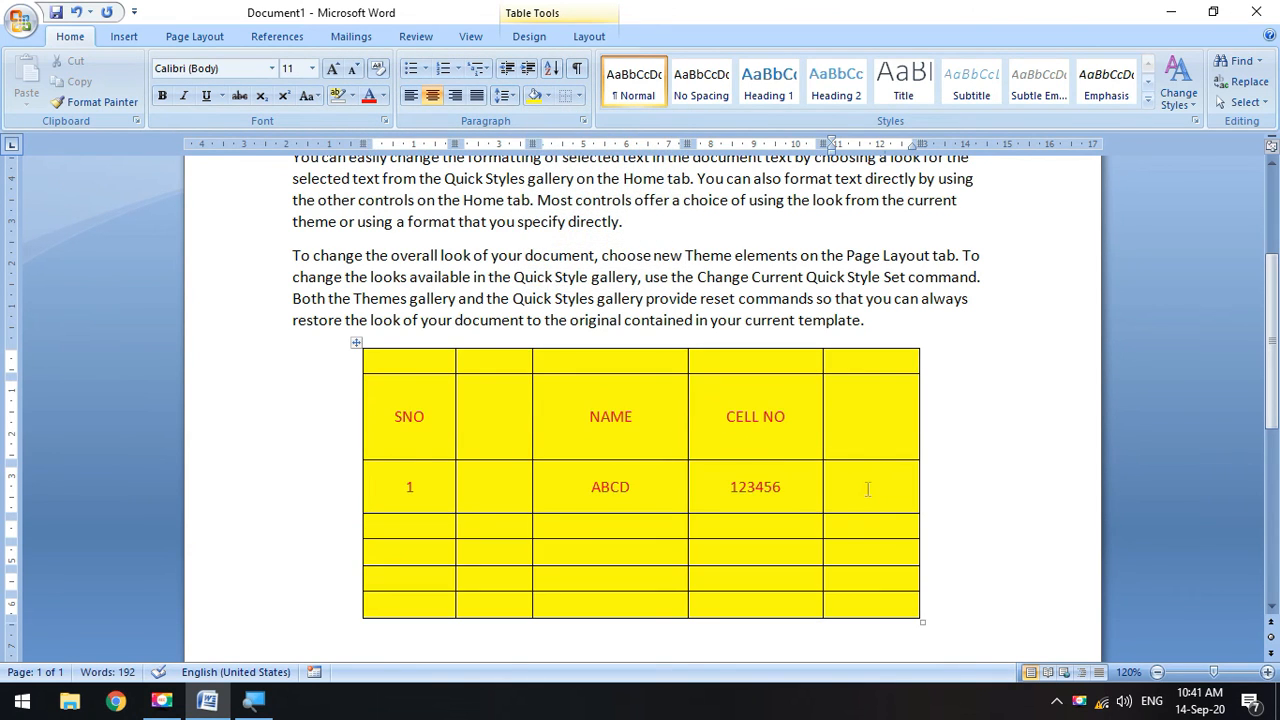
key("ctrl+z")
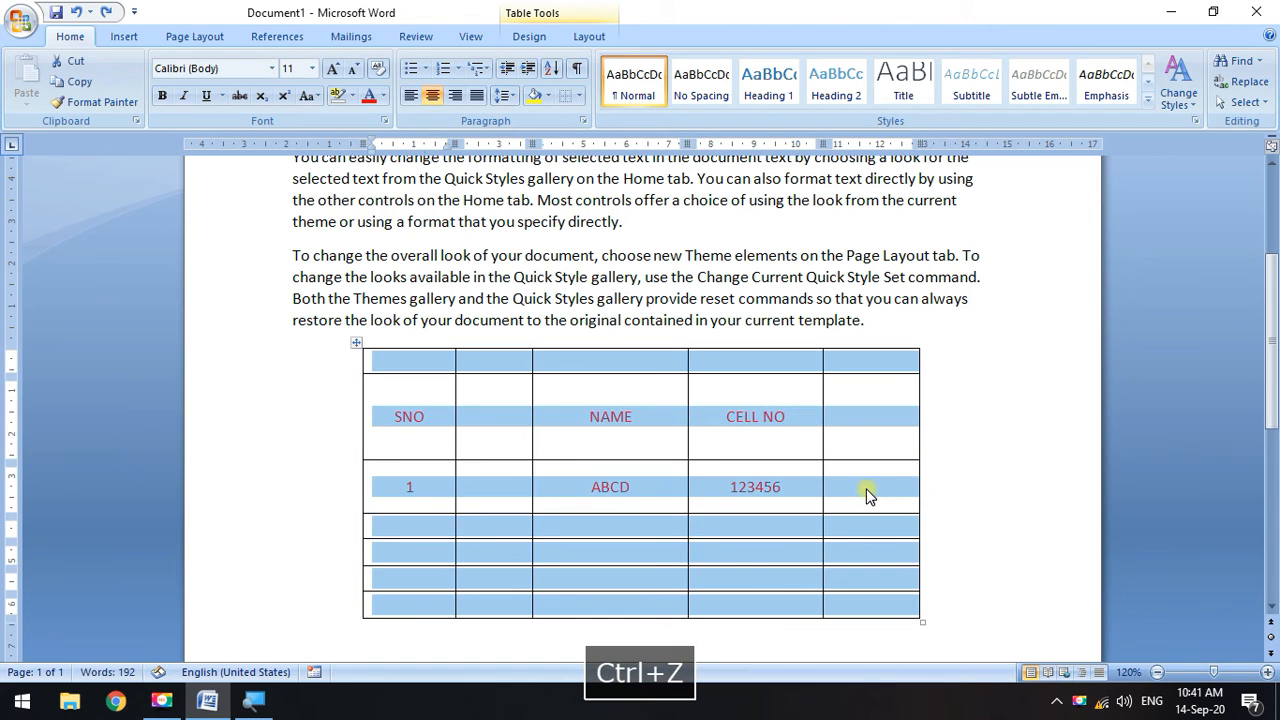
left_click(855, 490)
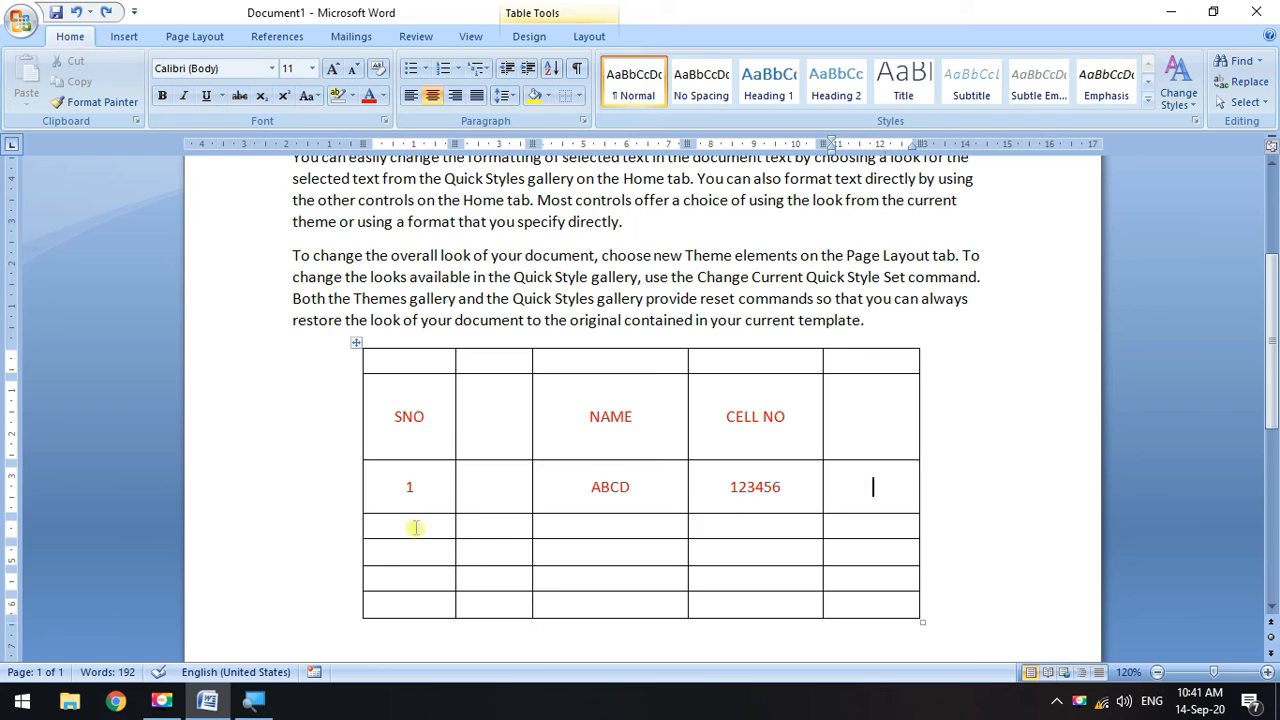
Select the four empty rows at the table's end, open the Delete Cells options and cancel them.
left_click_drag(414, 526, 900, 632)
key("BackSpace")
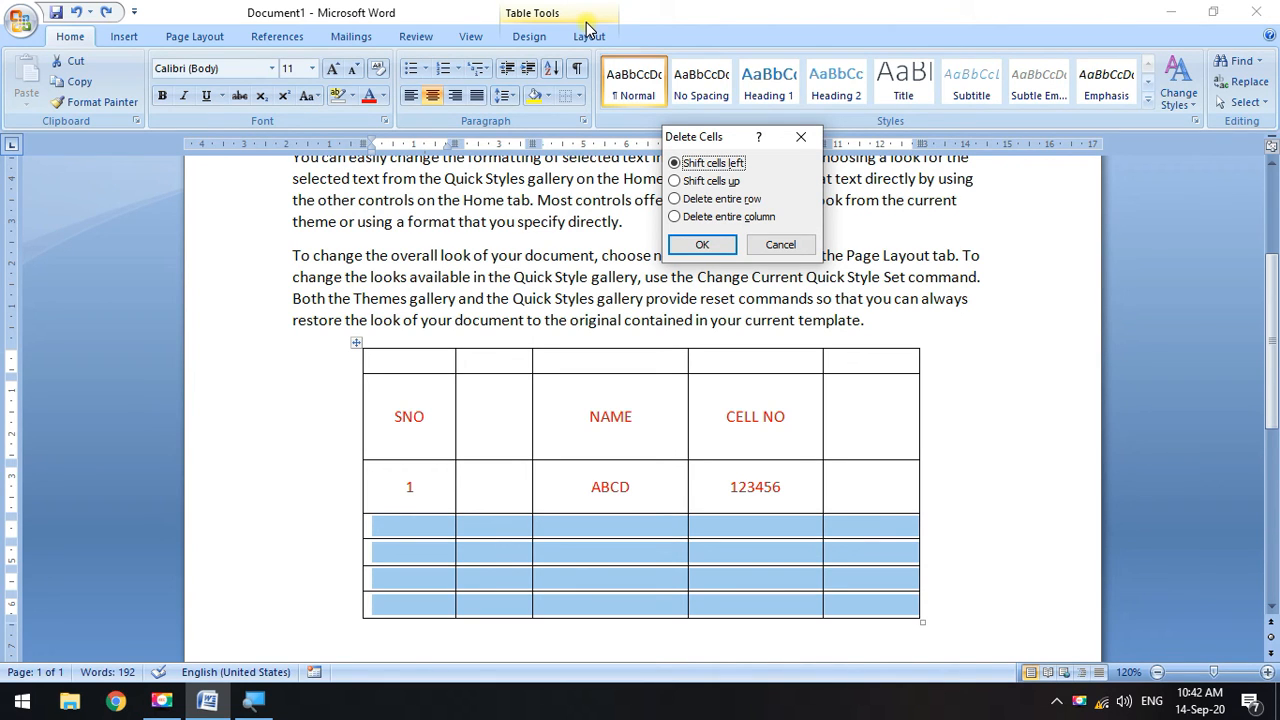
left_click(800, 136)
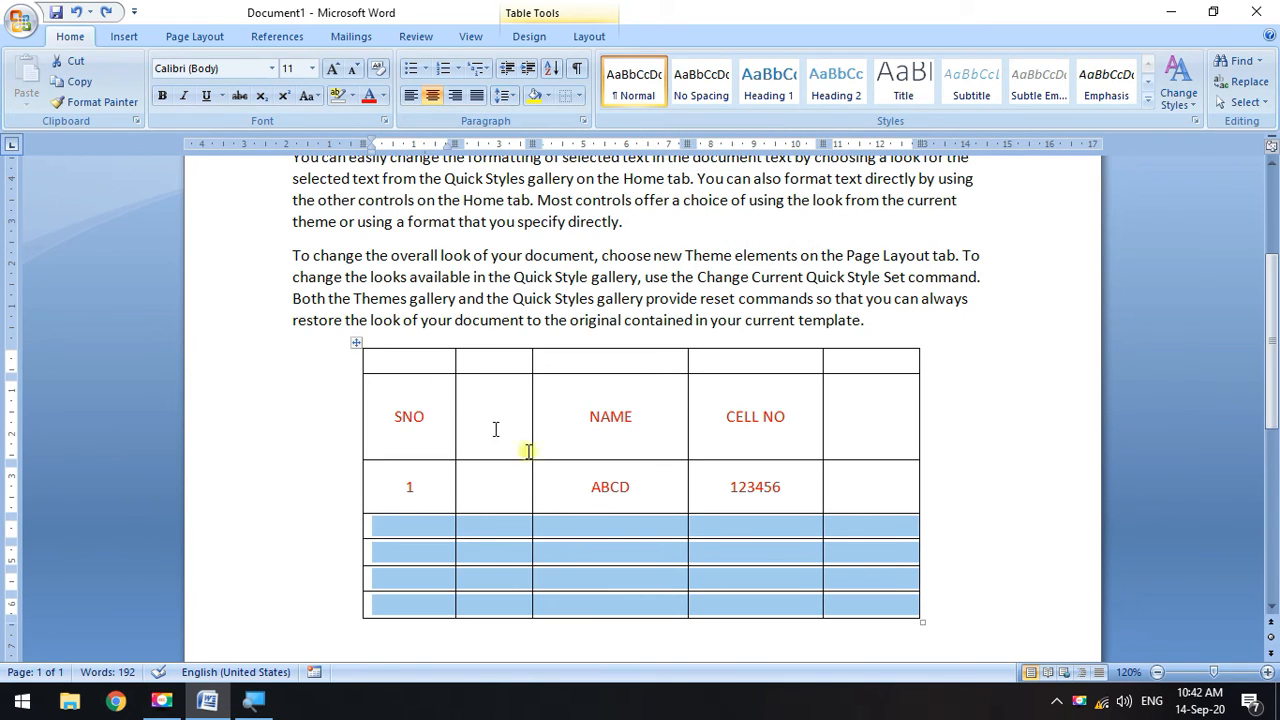
left_click(655, 440)
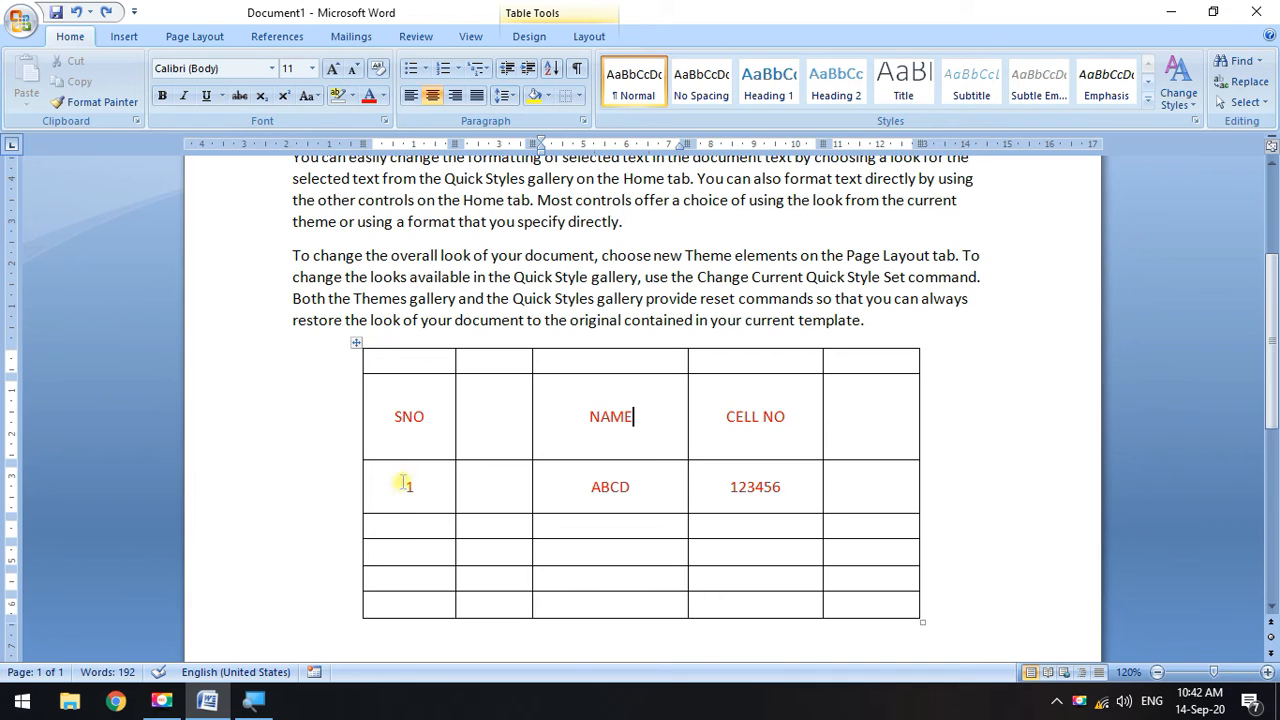
Clear the text from the SNO to CELL NO cells in the heading and data rows, and undo the deletion.
left_click_drag(397, 528, 869, 606)
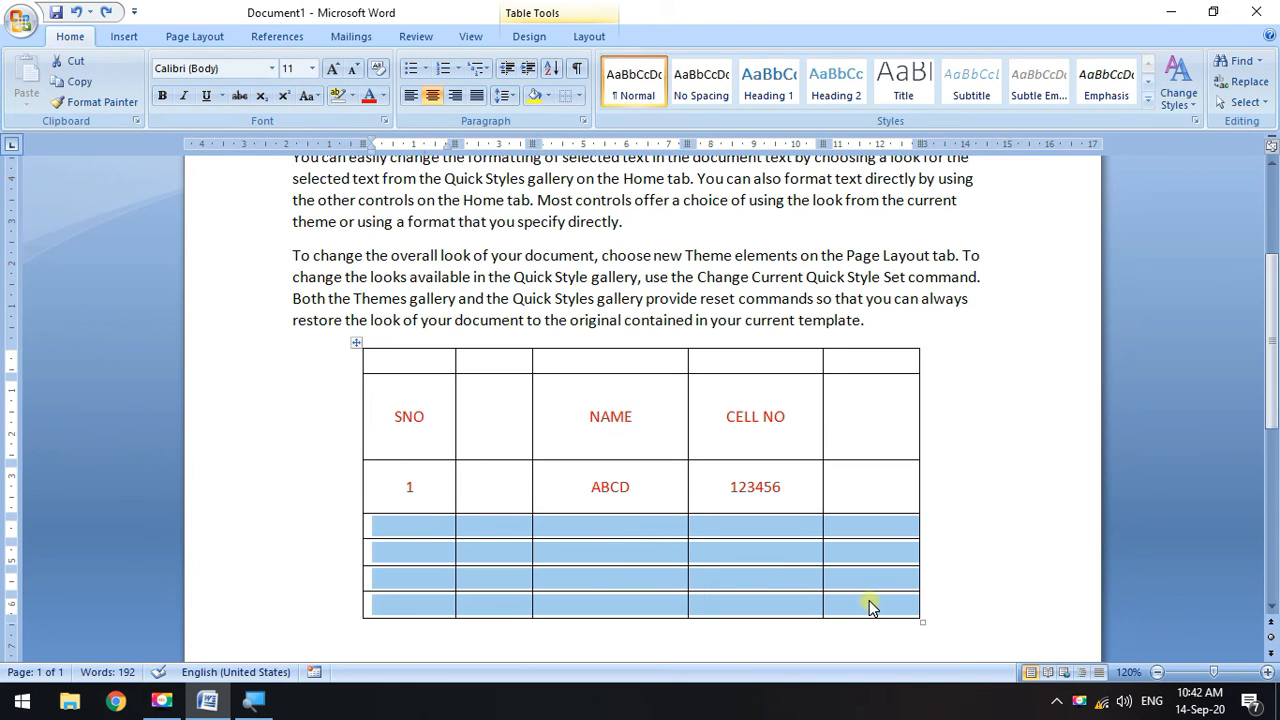
left_click_drag(800, 487, 415, 403)
key("Delete")
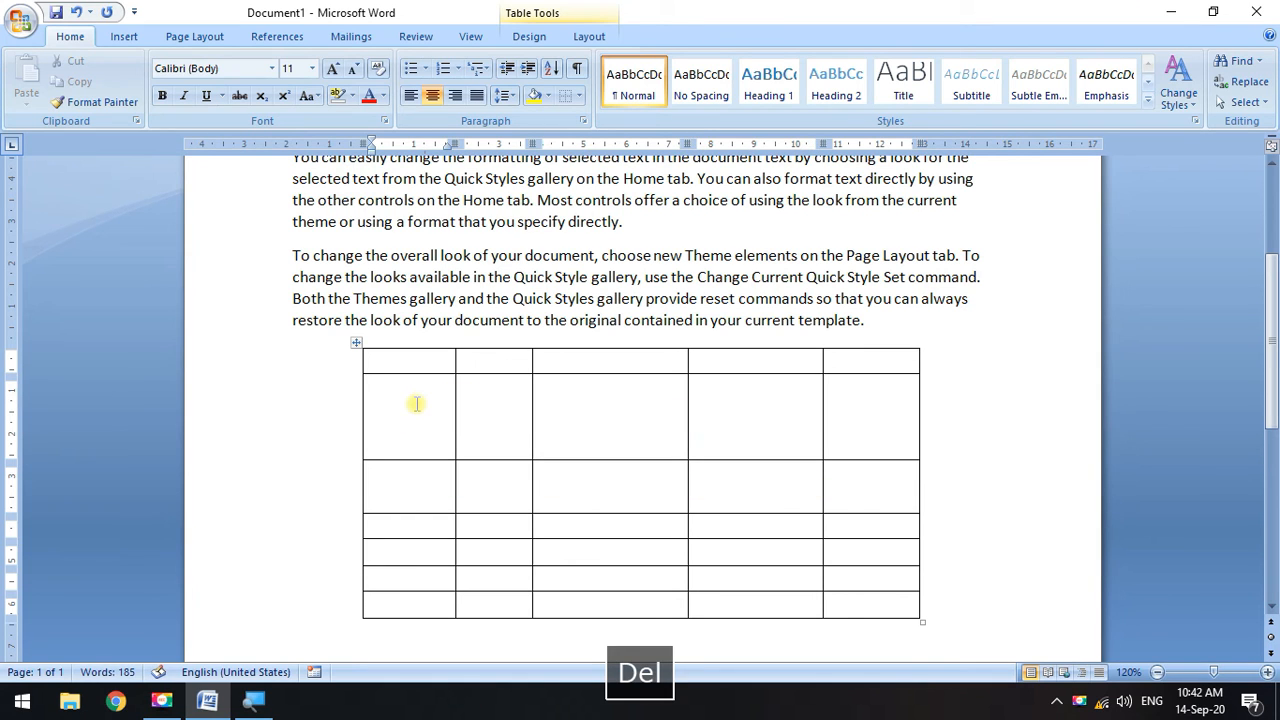
key("ctrl+z")
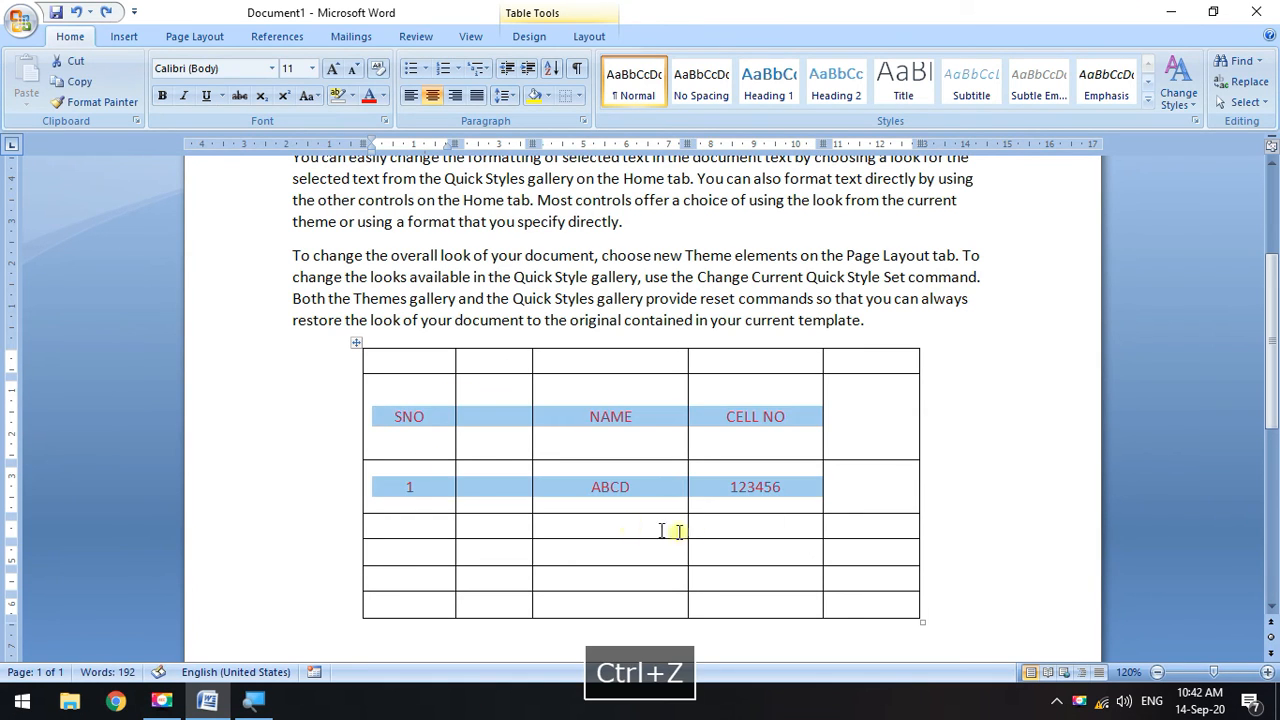
left_click(793, 519)
Clear the contents of all the table's cells, undo the deletion, and select and deselect all the cells again.
left_click_drag(400, 363, 883, 611)
key("Delete")
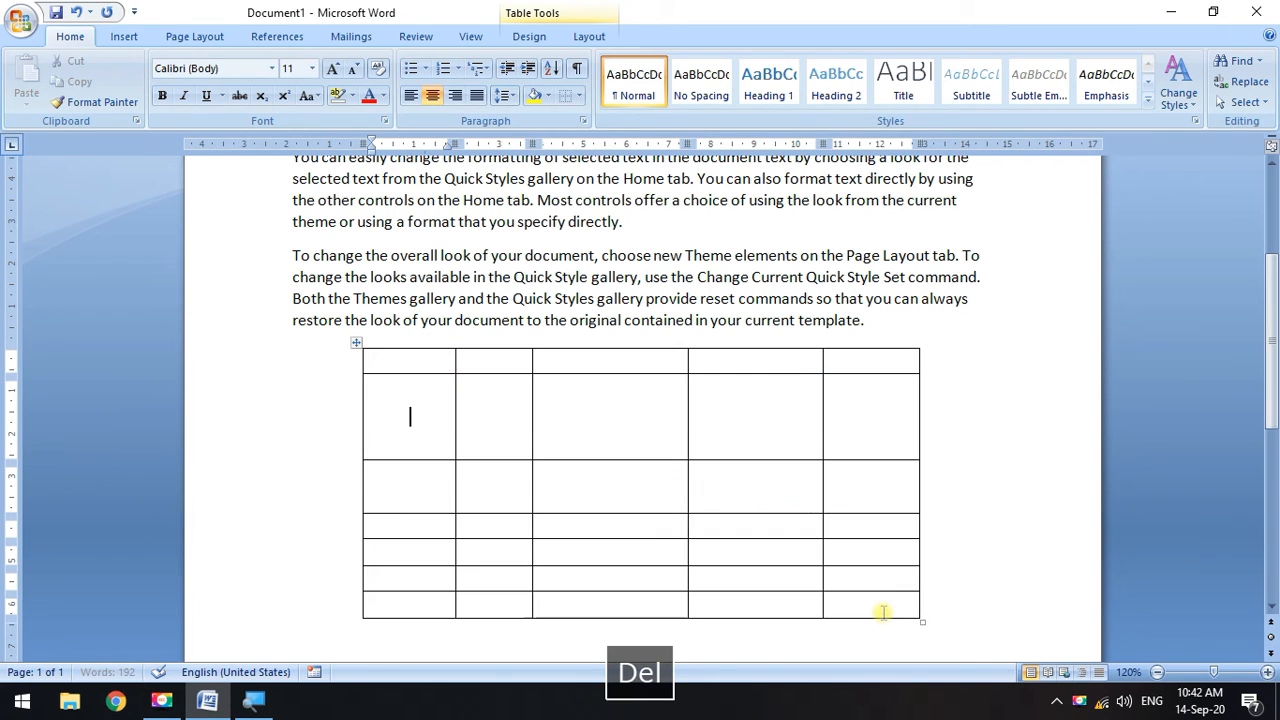
key("ctrl+z")
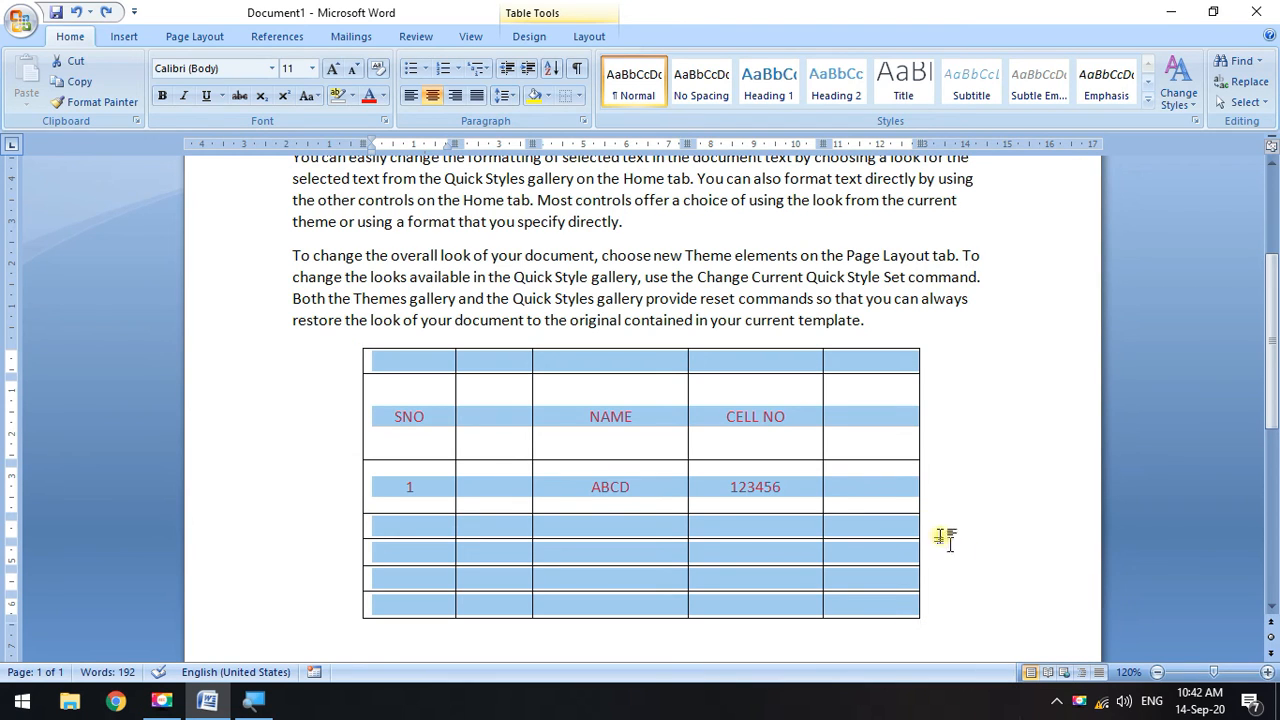
left_click(896, 497)
left_click_drag(380, 357, 871, 597)
left_click(870, 578)
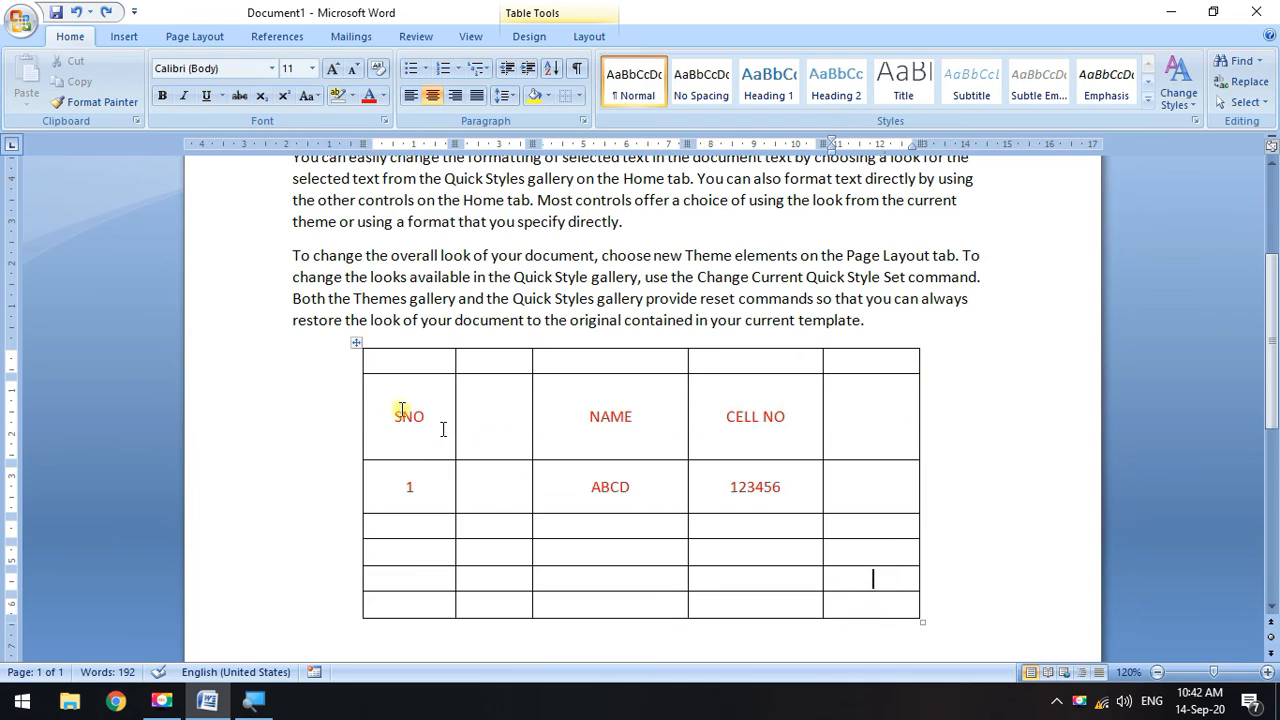
Select the whole table by its handle, delete it from the page and undo the deletion.
left_click(363, 343)
left_click(356, 343)
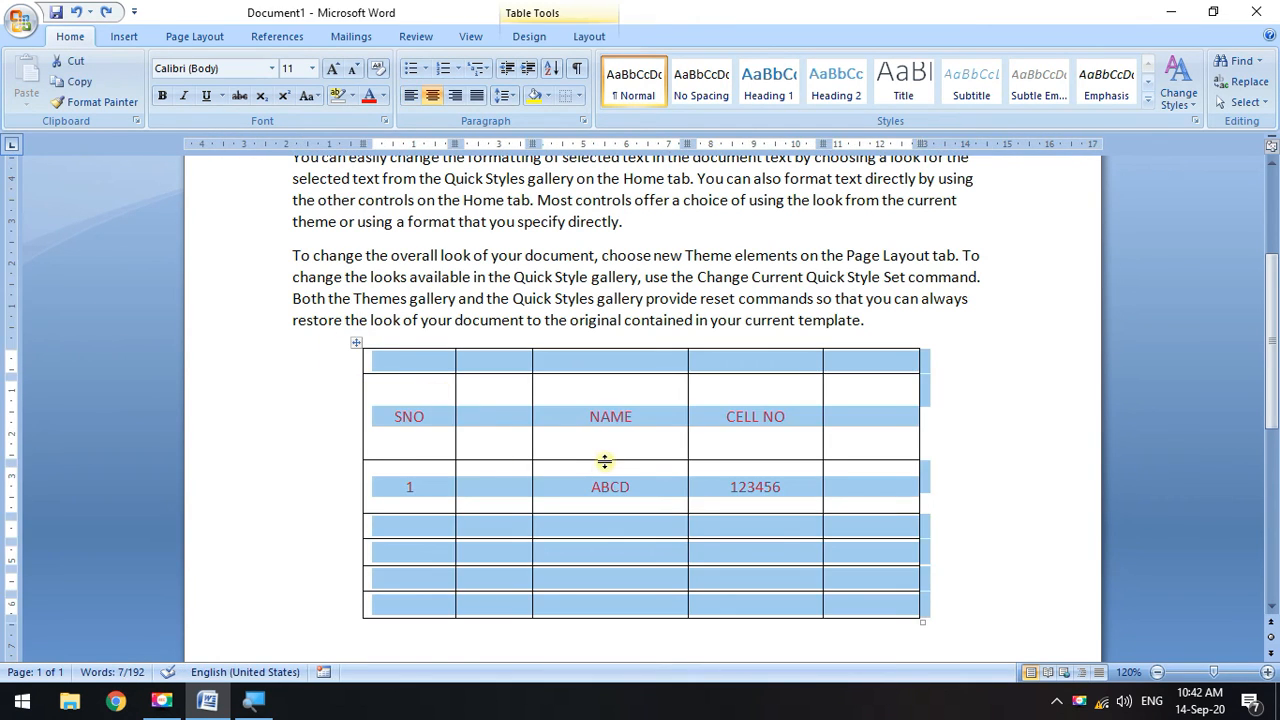
key("BackSpace")
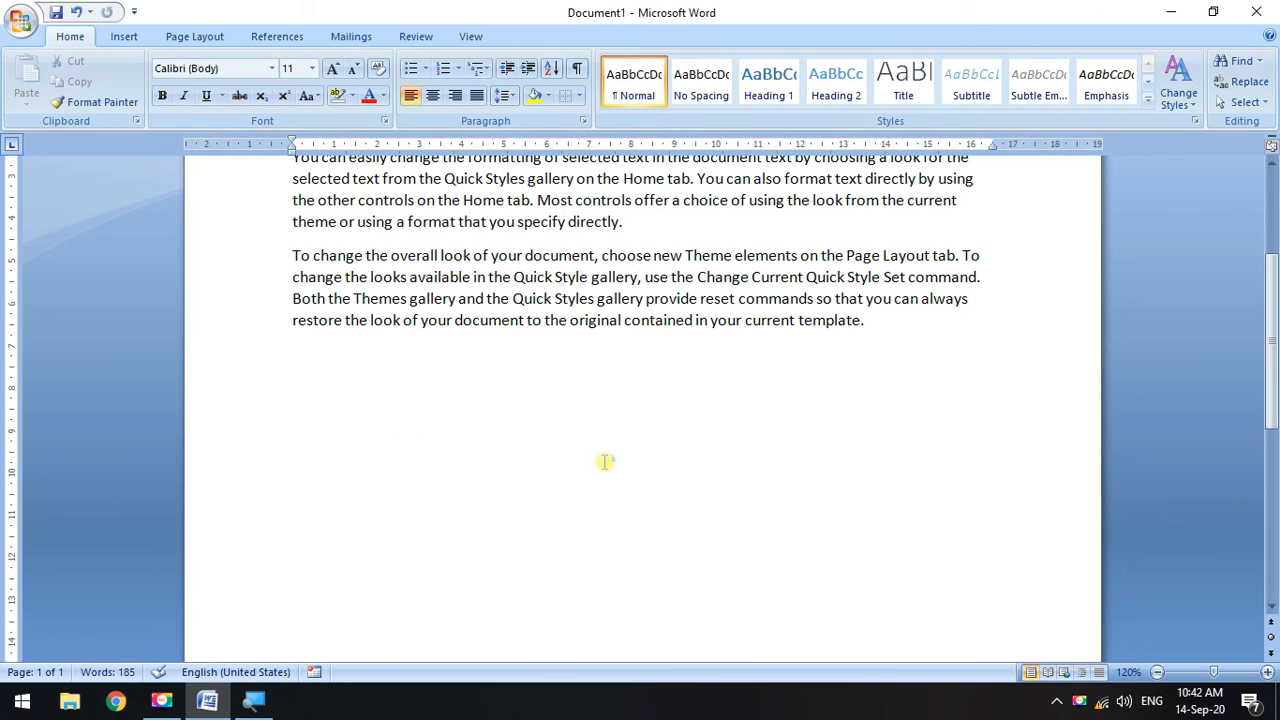
key("ctrl+z")
left_click(606, 480)
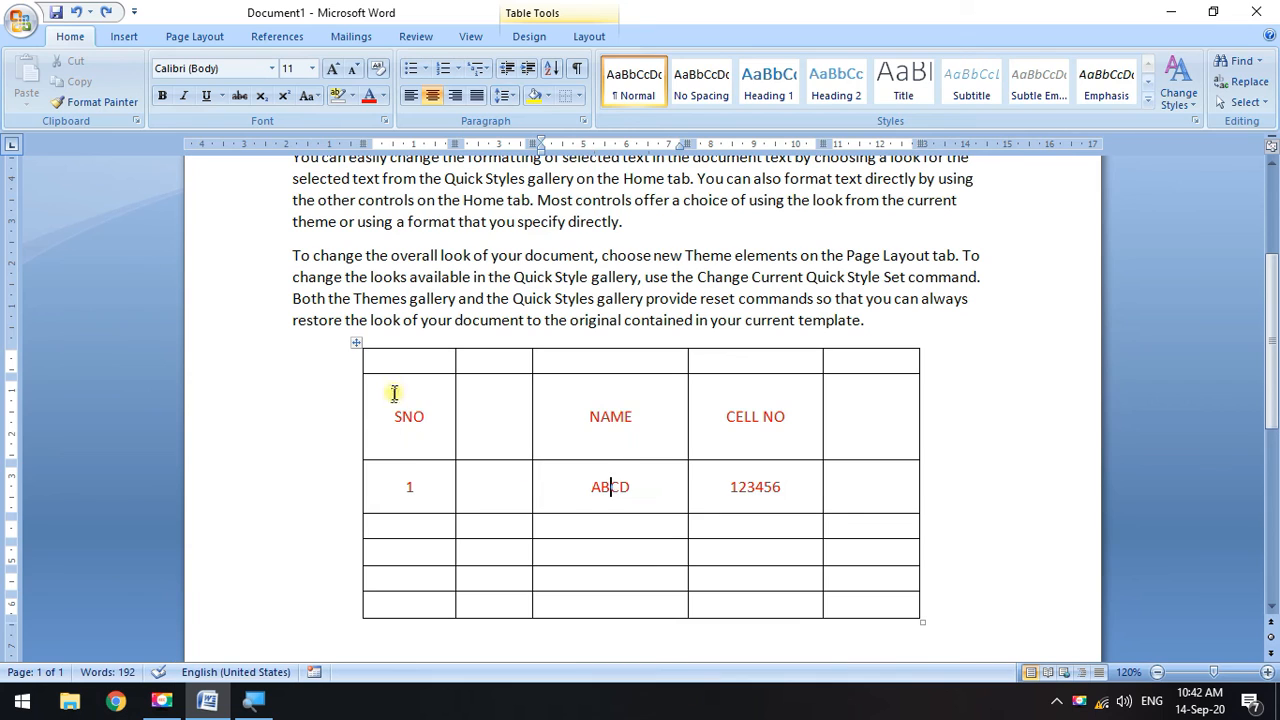
Select every cell from the first to the last, delete the entire table and undo the deletion.
left_click_drag(397, 354, 866, 610)
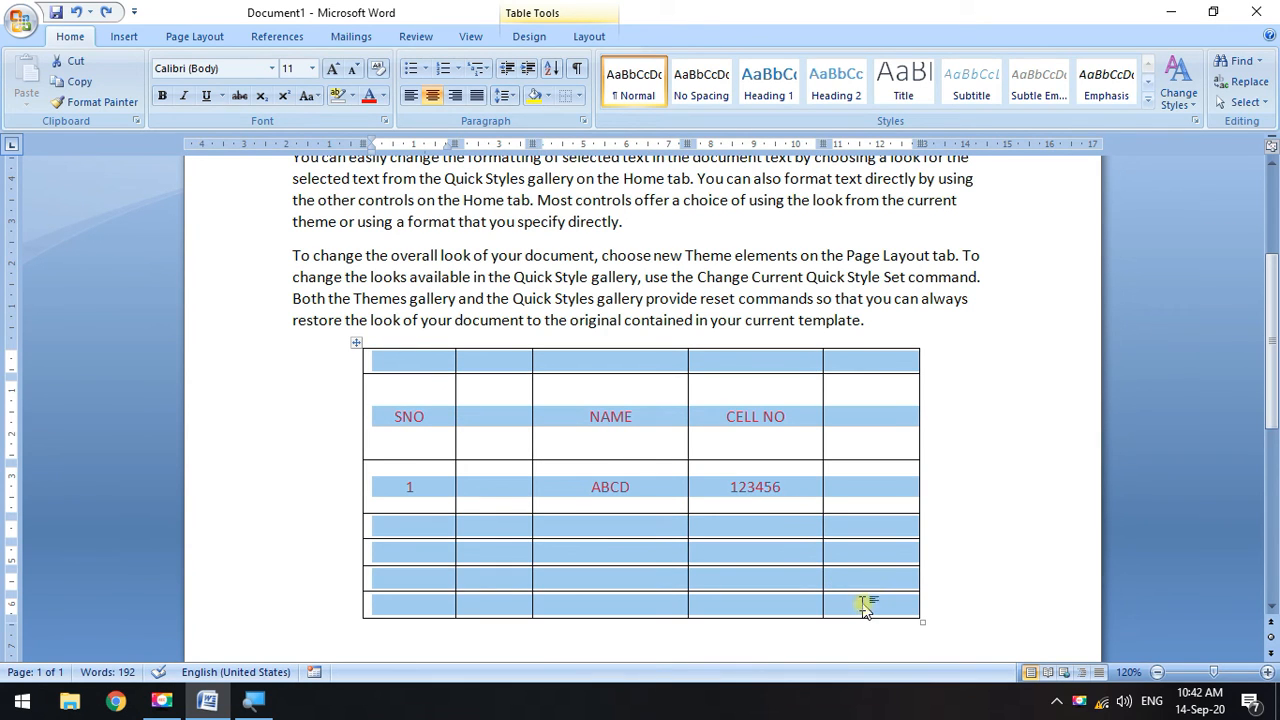
key("BackSpace")
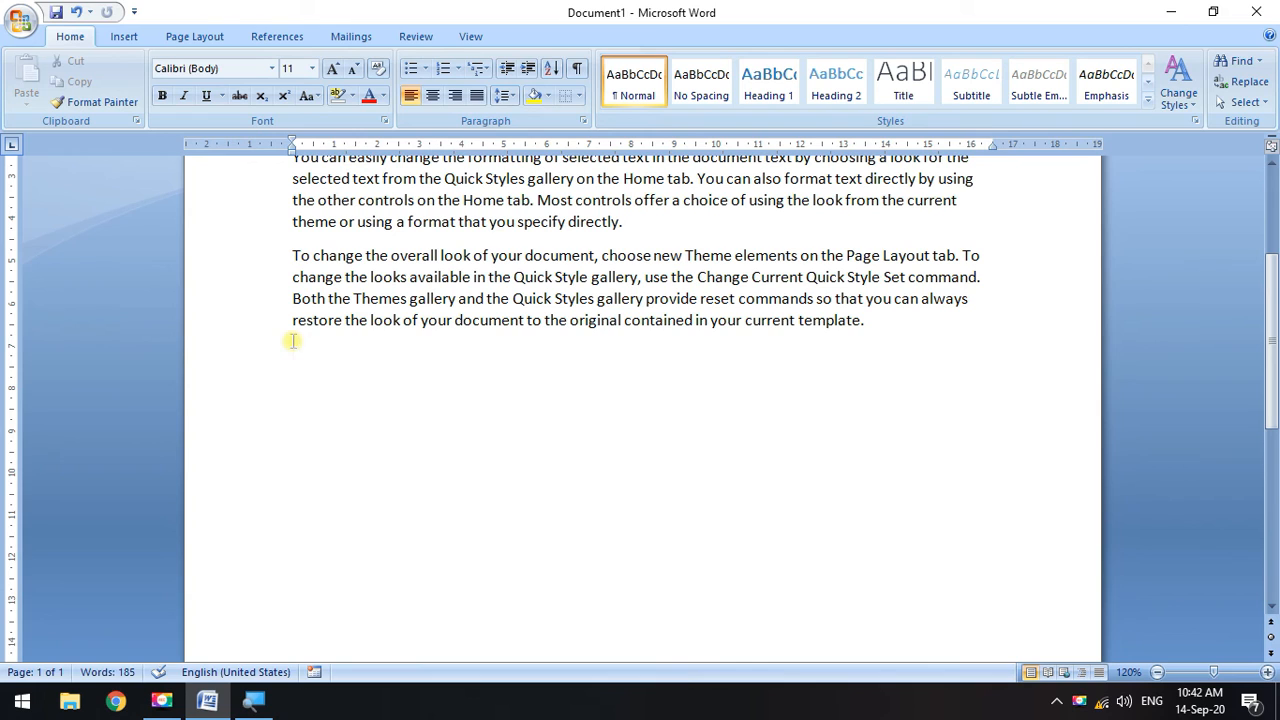
key("ctrl+z")
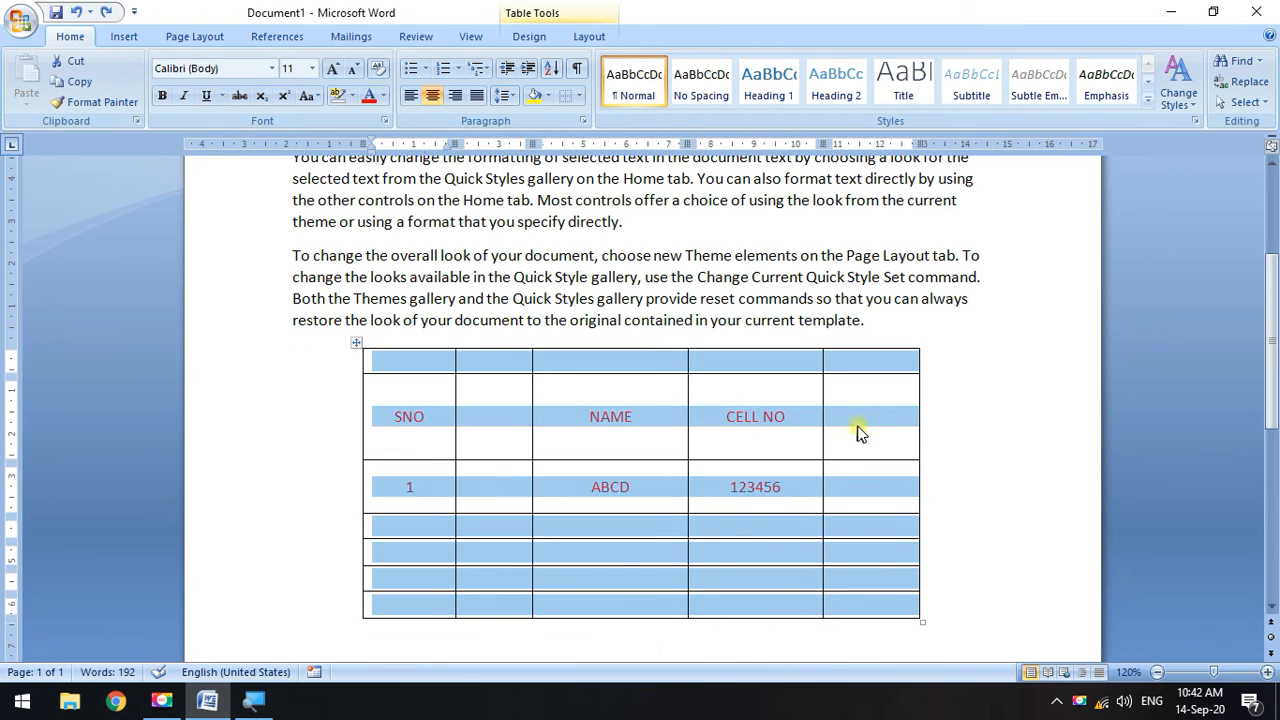
left_click(862, 422)
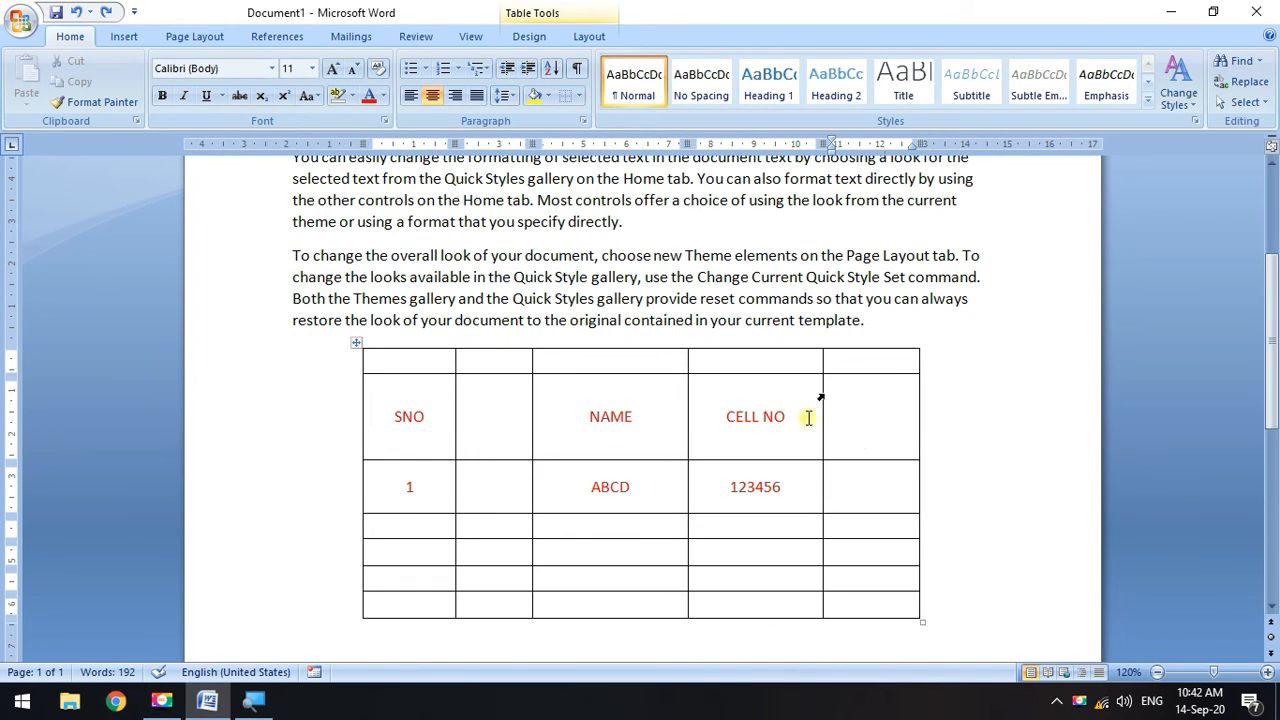
right_click(857, 410)
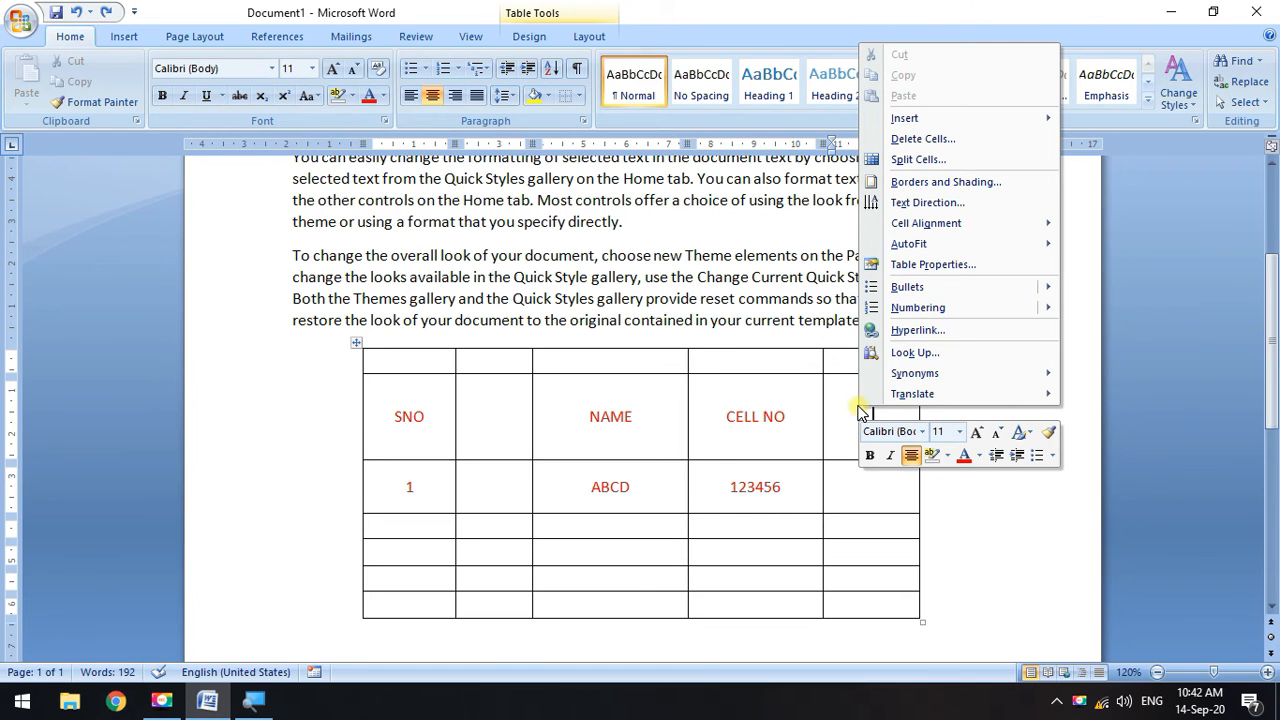
key("Escape")
left_click(636, 496)
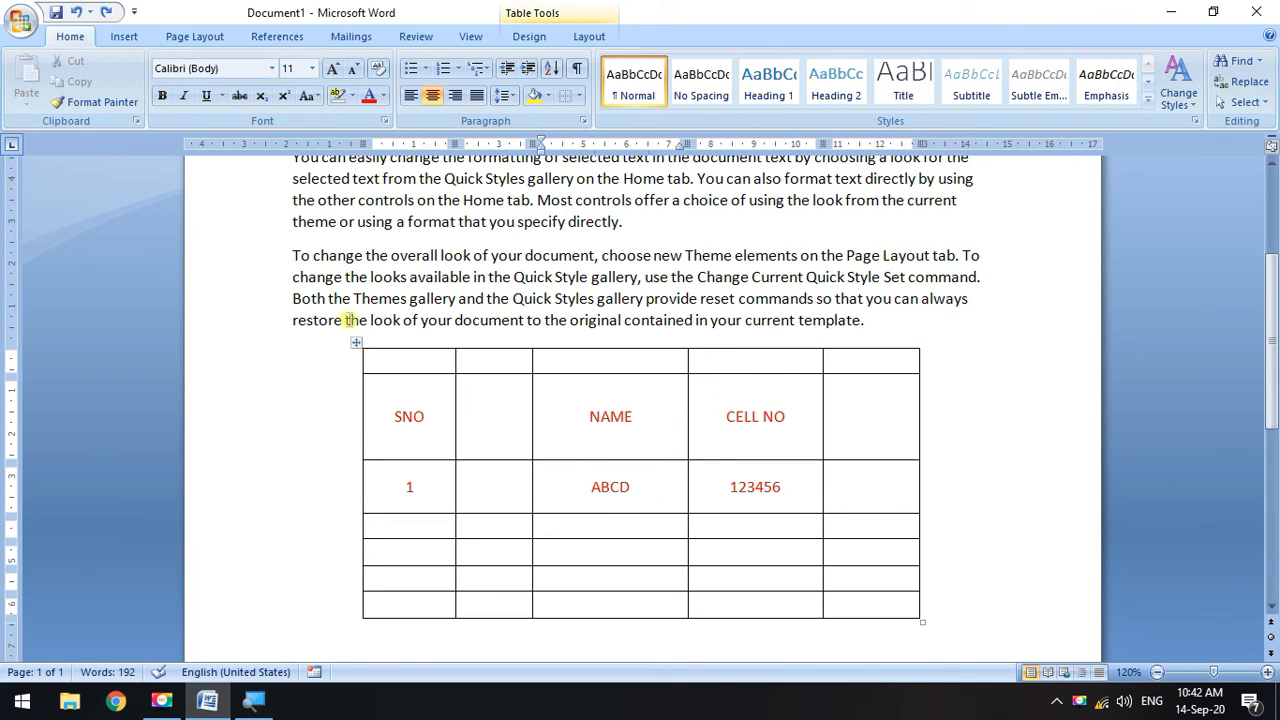
Delete the three paragraphs above the table and move the table up to the start of the page at the text margin.
scroll(797, 463, "up", 3)
left_click_drag(886, 486, 251, 175)
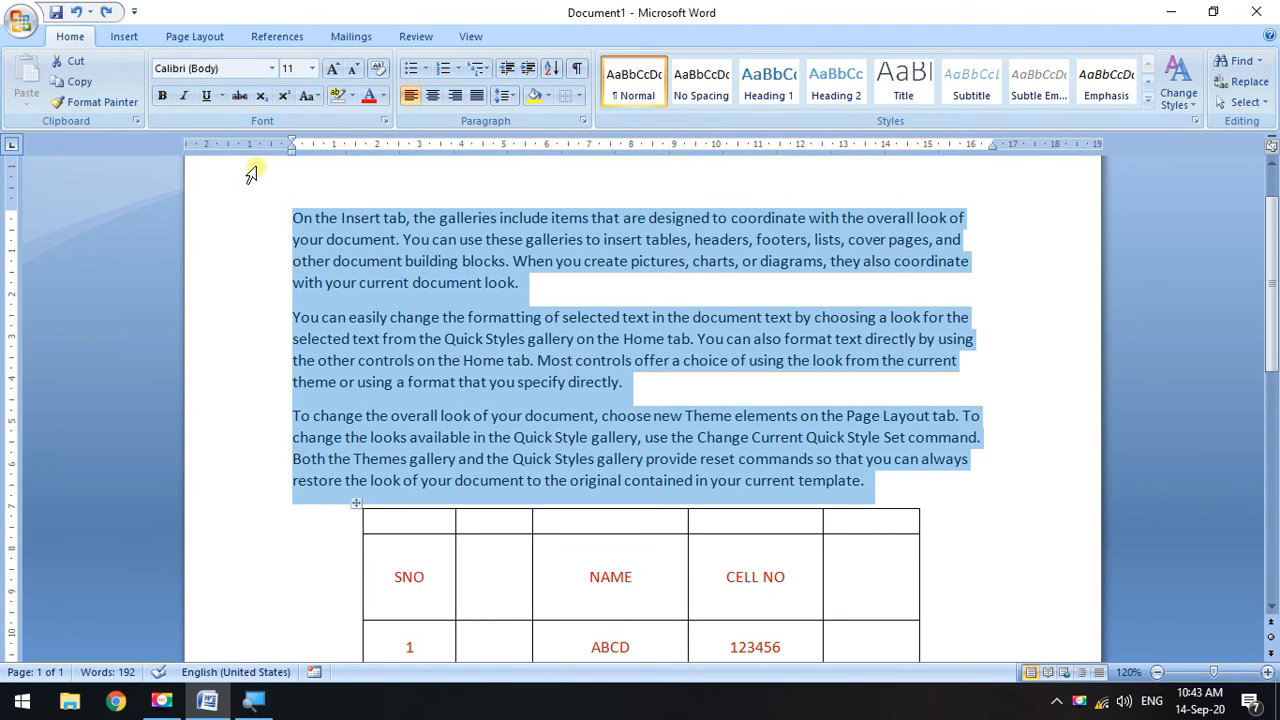
key("Delete")
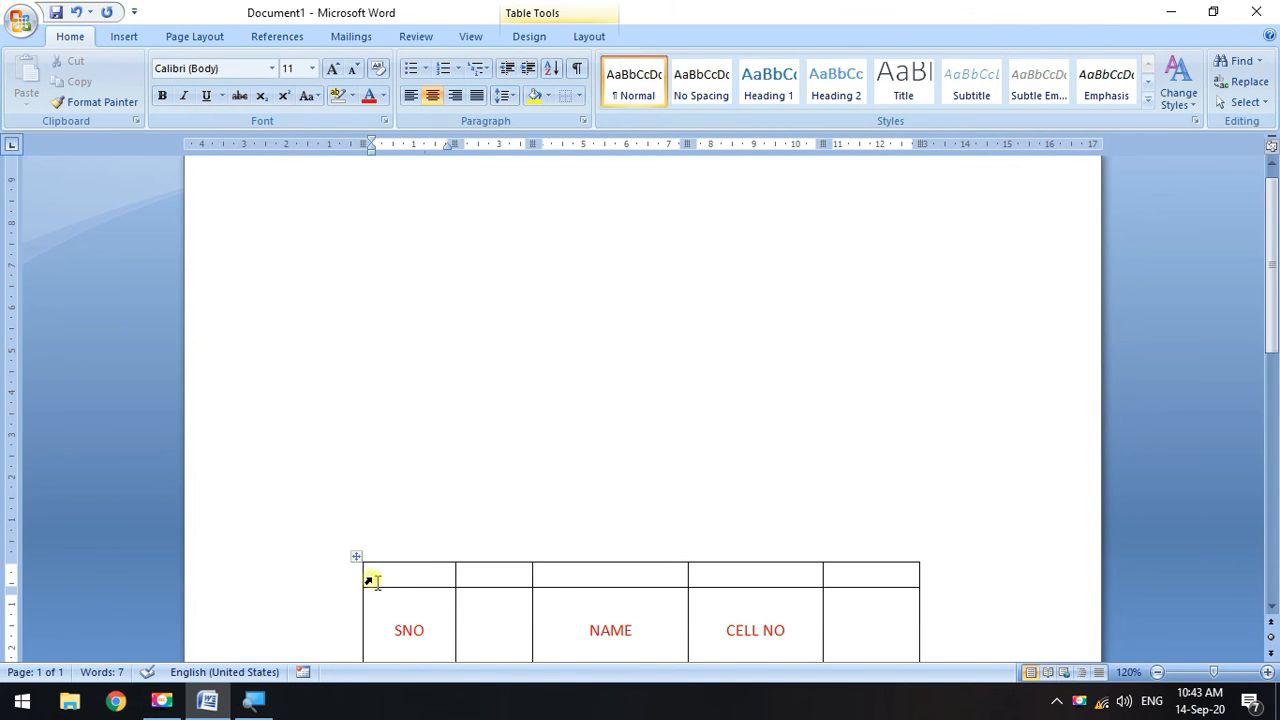
left_click_drag(355, 558, 251, 251)
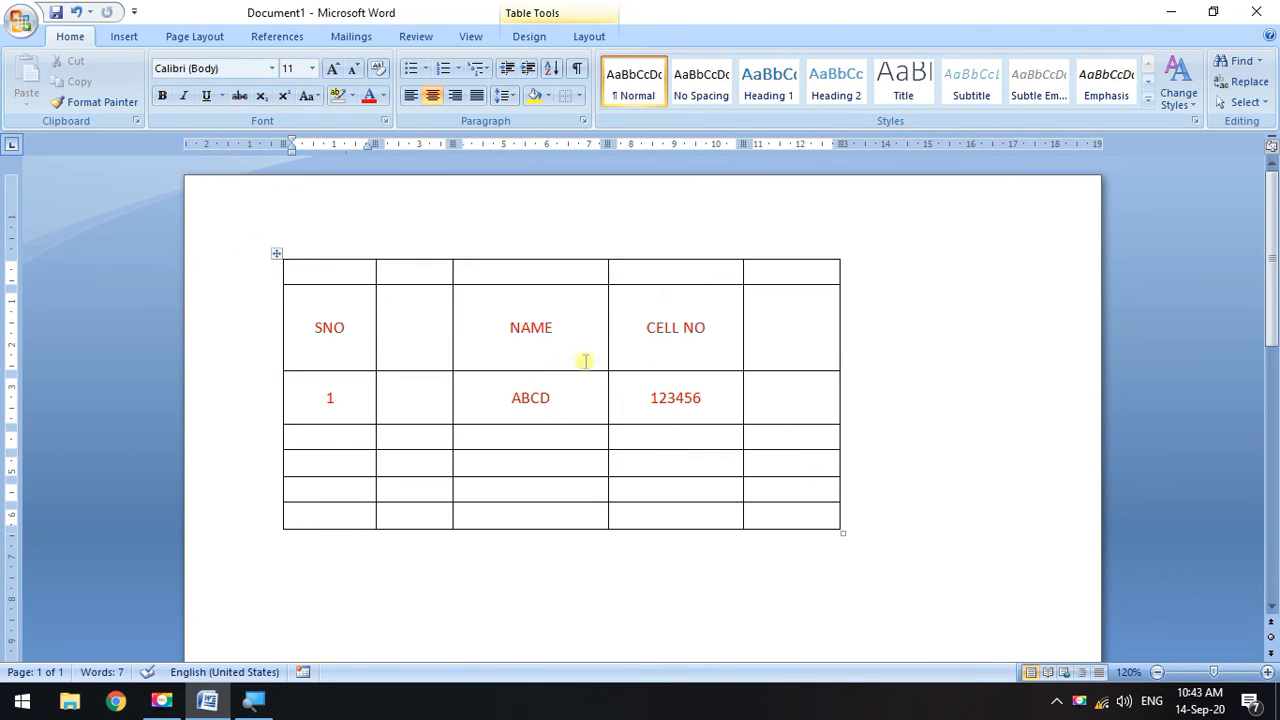
Append VDHJVHJVHJFVHJFHJFVBFJHFSBHBDHJBHSDHJDBSHEBGVDBDHKVBIHEBSDVBSDHKJSBD to the ABCD entry, and select cells in the CELL NO column and the empty second column.
left_click(558, 400)
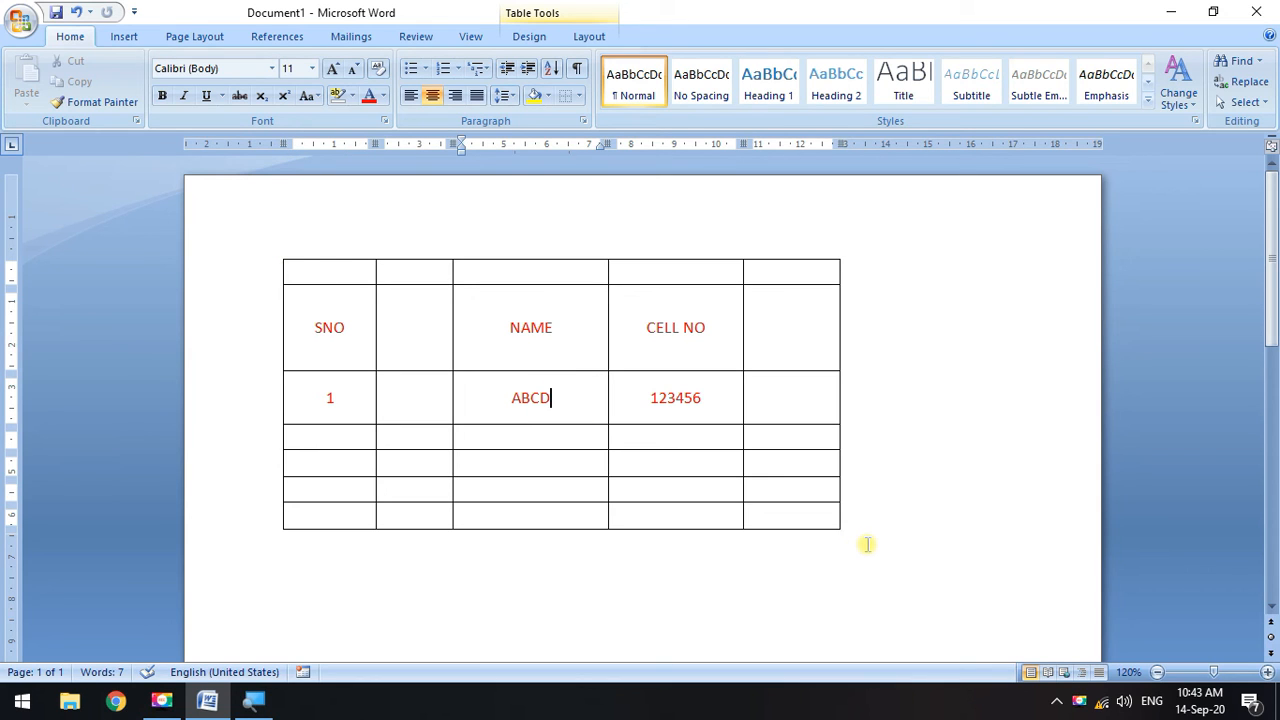
type("VDHJVHJVHJFVHJFHJFV")
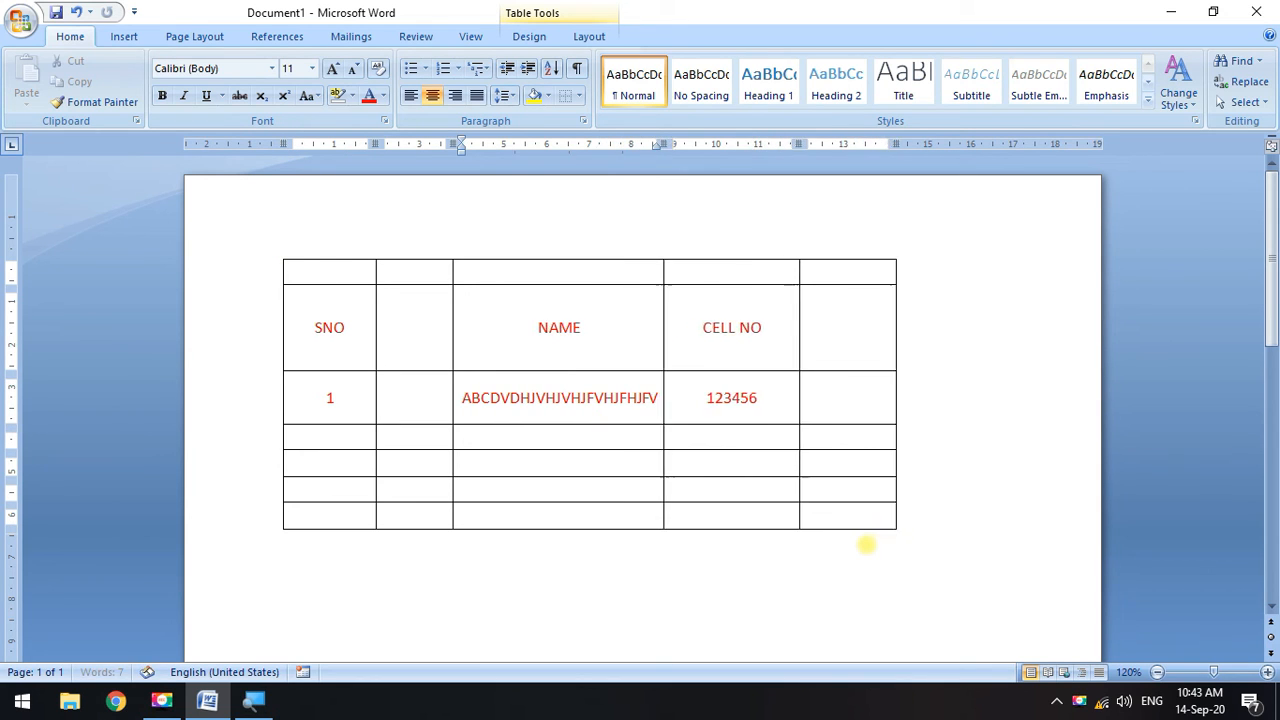
type("BFJHFSBHBDHJBHSDHJDBSHEBGV")
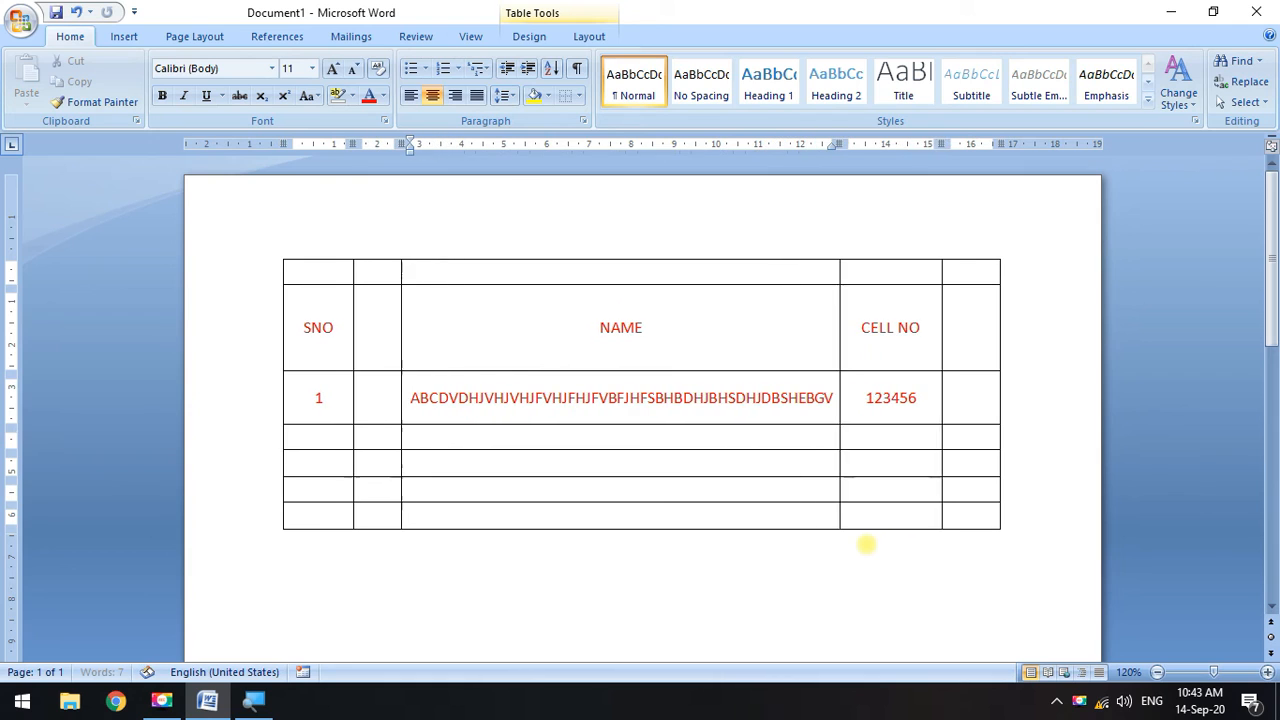
type("DBDHKVBIHEBSDVBSDHKJSBD")
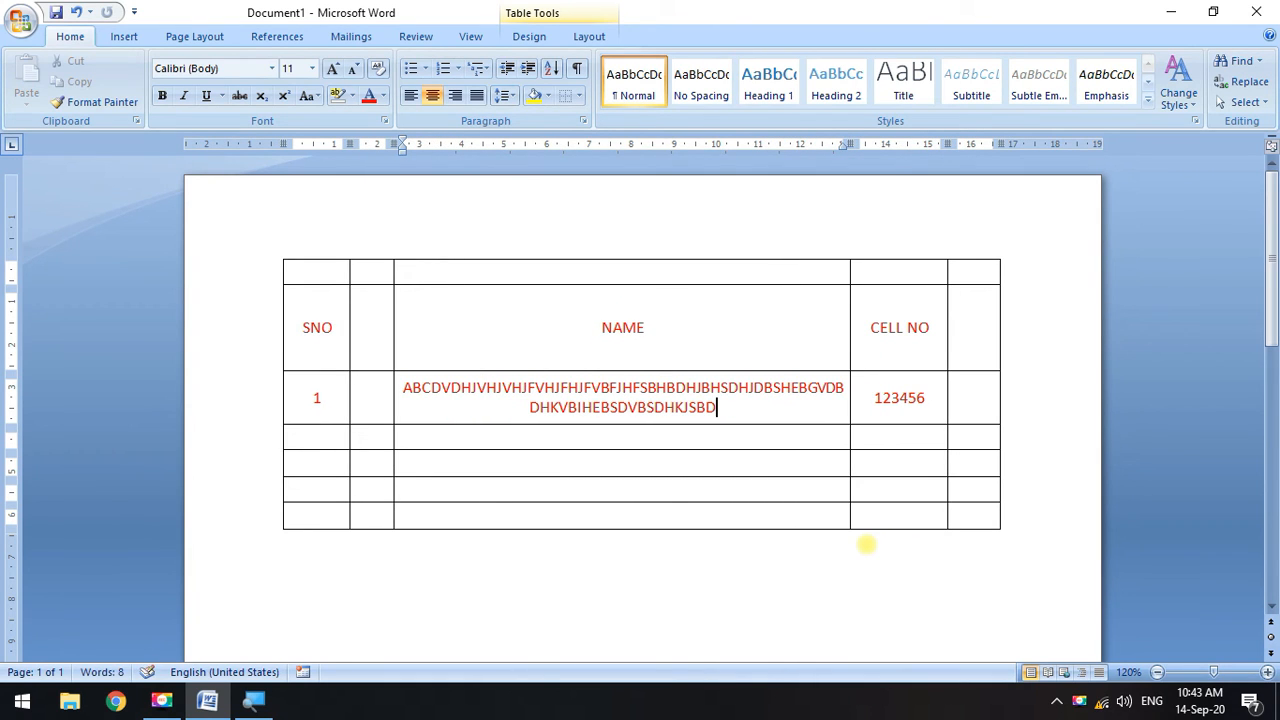
left_click_drag(886, 266, 857, 475)
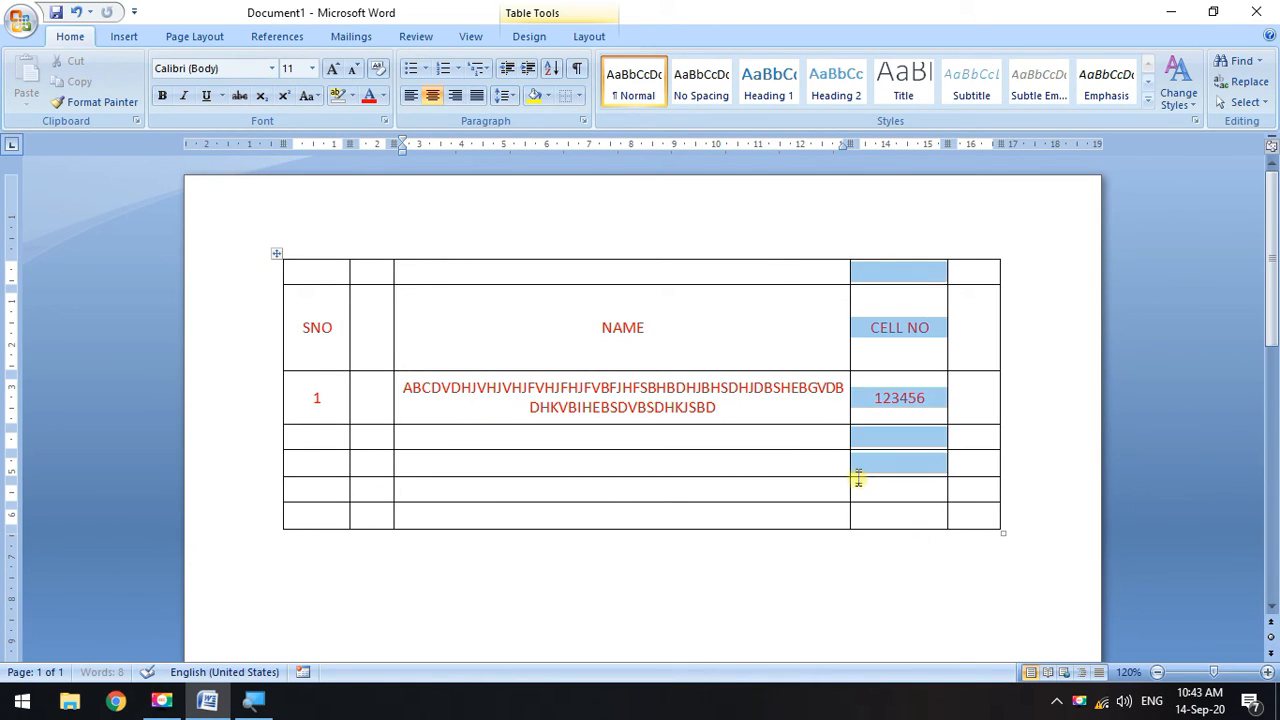
left_click_drag(366, 274, 366, 466)
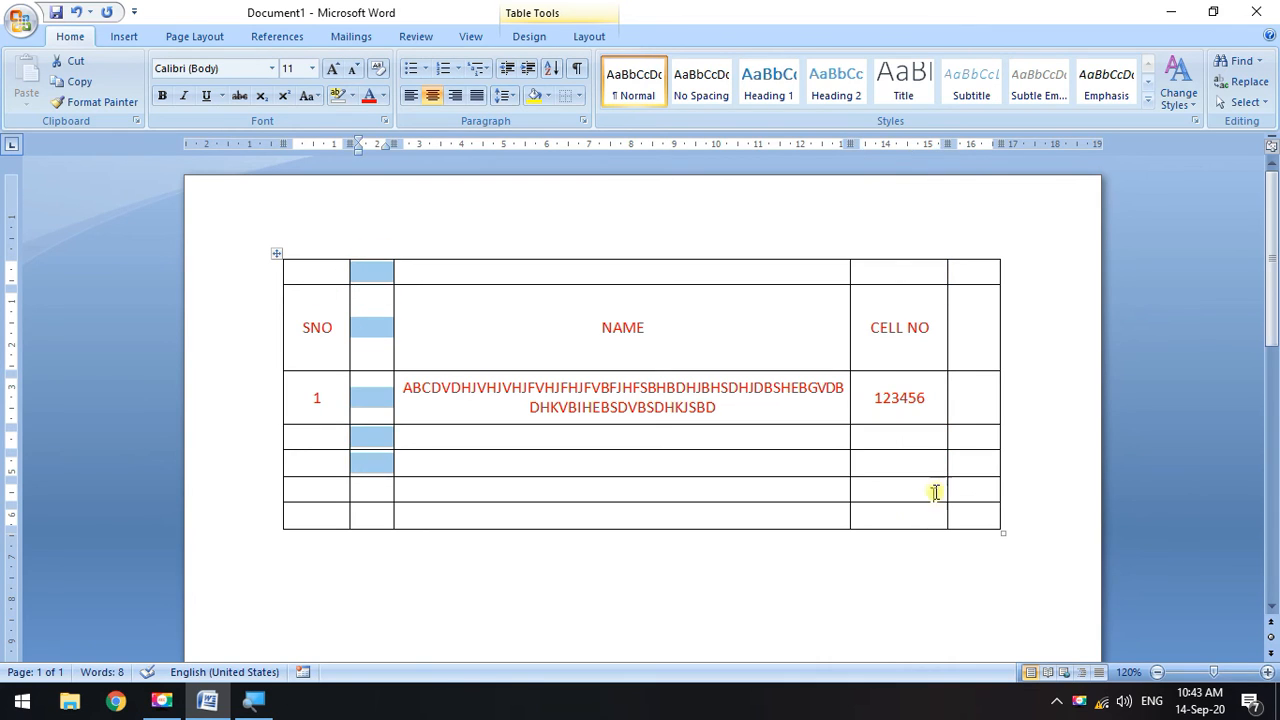
Shorten the long entry under NAME to ABCDVDHJVHJVHJFVHJFHJFVBFJHFSBHBDHJB by removing characters from its end.
left_click(761, 413)
key("BackSpace")
key("BackSpace")
key("BackSpace")
key("BackSpace")
key("BackSpace")
key("BackSpace")
key("BackSpace")
key("BackSpace")
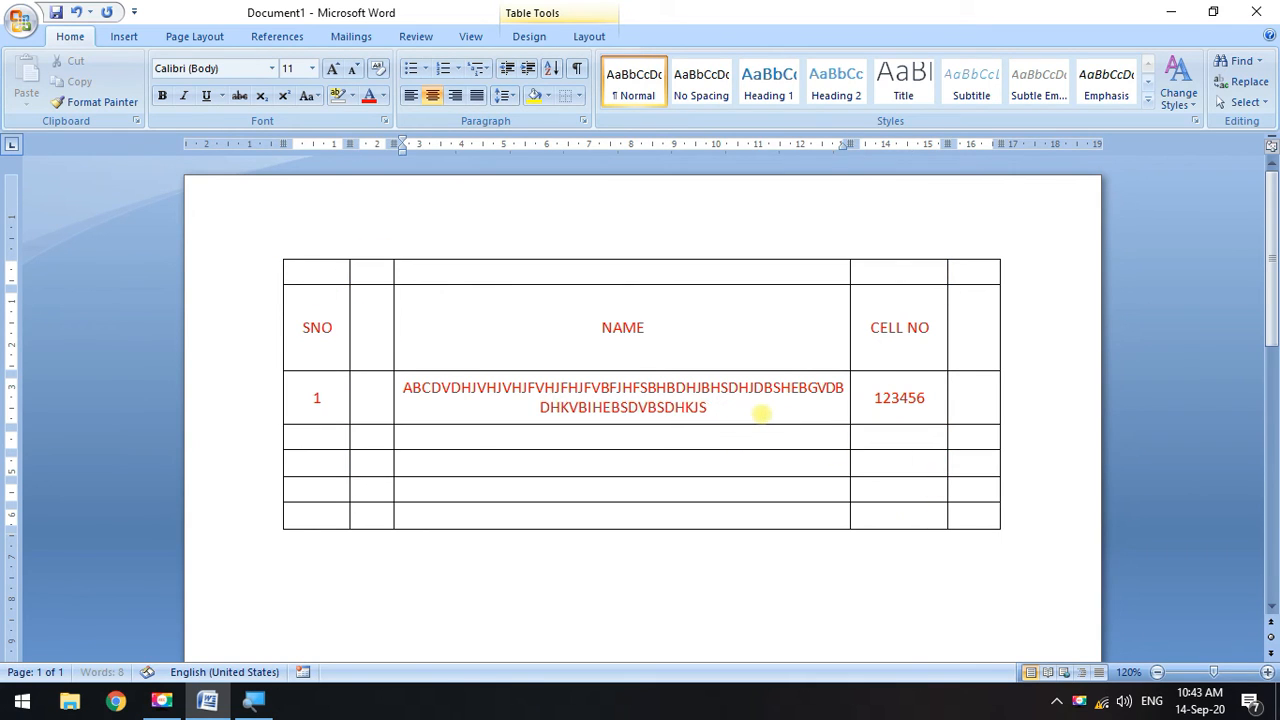
key("BackSpace")
key("BackSpace")
key("BackSpace")
key("BackSpace")
key("BackSpace")
key("BackSpace")
key("BackSpace")
key("BackSpace")
key("BackSpace")
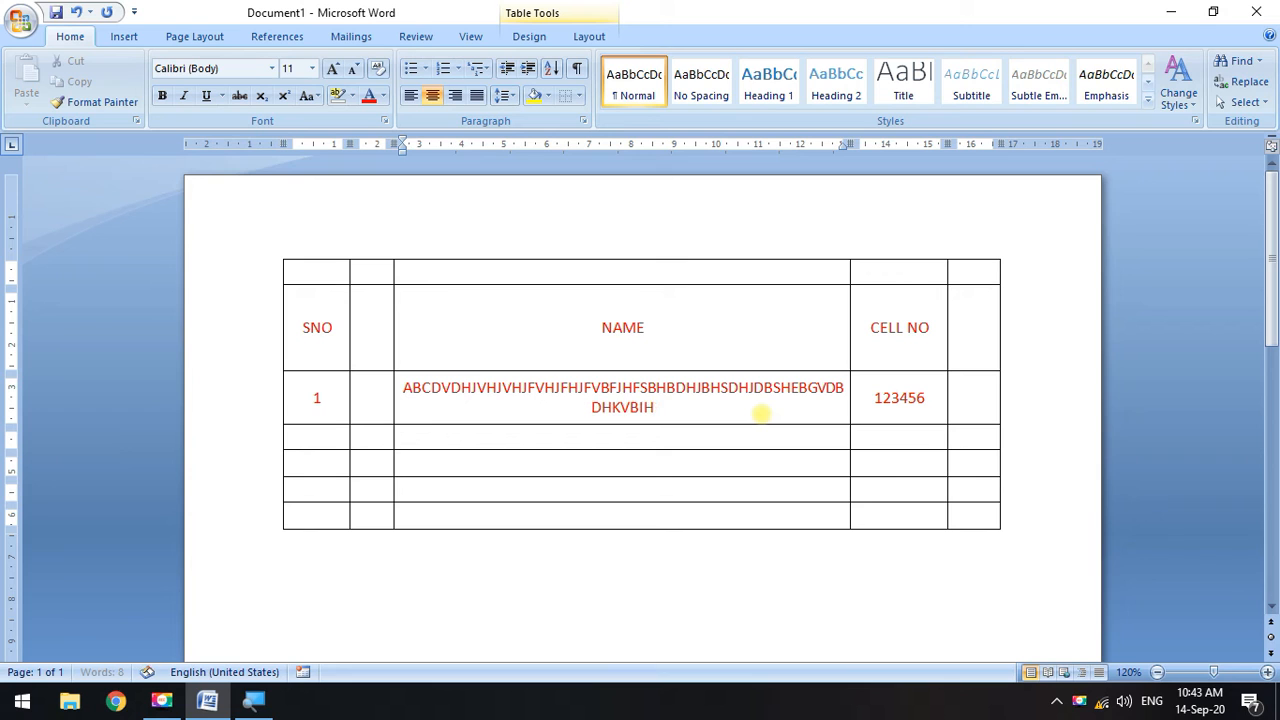
key("BackSpace")
key("BackSpace")
key("BackSpace")
key("BackSpace")
key("BackSpace")
key("BackSpace")
key("BackSpace")
key("BackSpace")
key("BackSpace")
key("BackSpace")
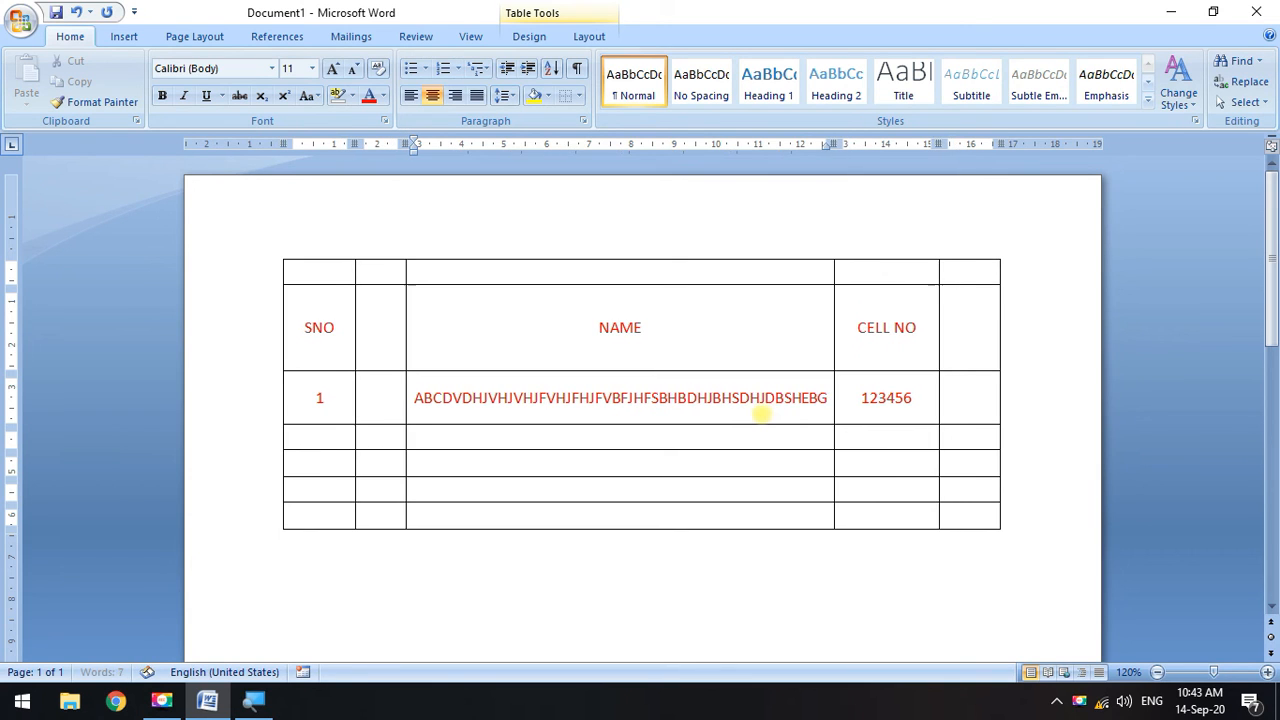
key("BackSpace")
key("BackSpace")
key("BackSpace")
key("BackSpace")
key("BackSpace")
key("BackSpace")
key("BackSpace")
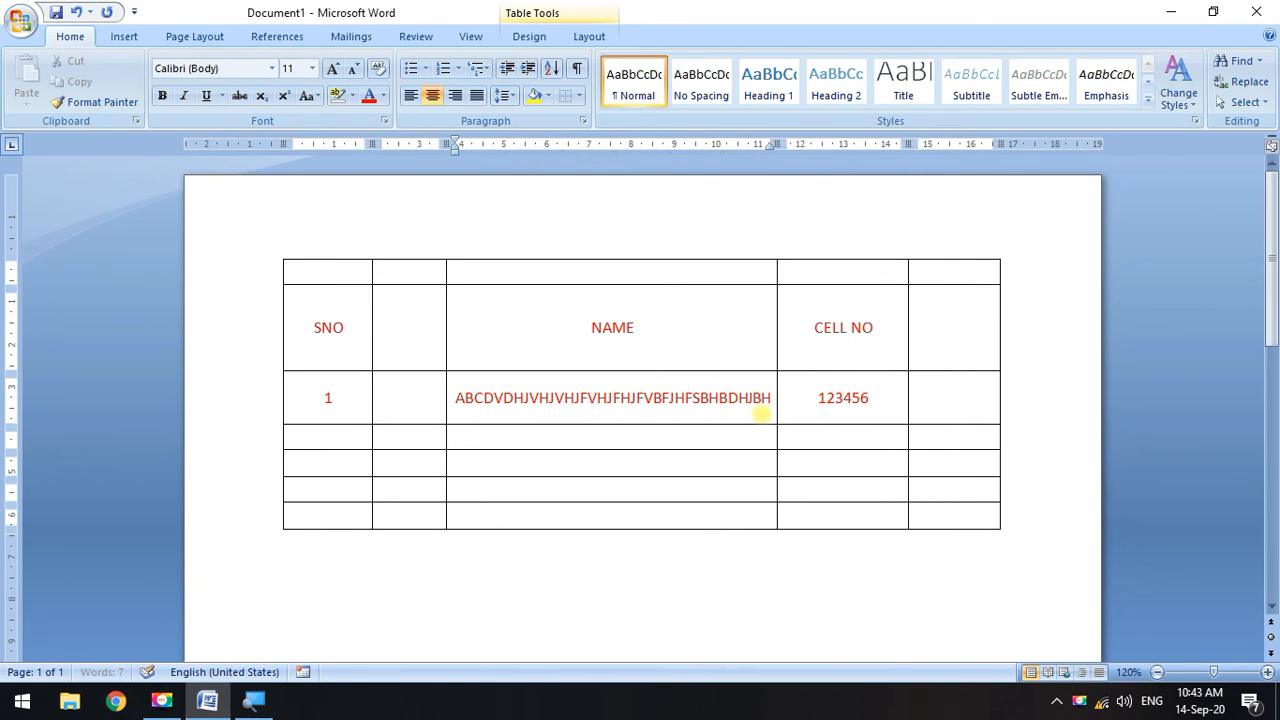
Enter HGHFFHFVBHJFVHJFVJHFVHFVF in the last column and JHEFEKJEKJBEKJGBEKJGBEKJSBDKJ in the empty second column of the row numbered 1.
left_click(952, 392)
type("HGHFFHFVBHJFVHJFVJHFVHFVF")
left_click(349, 396)
type("JHEFEKJEKJBEKJGBEKJGBE")
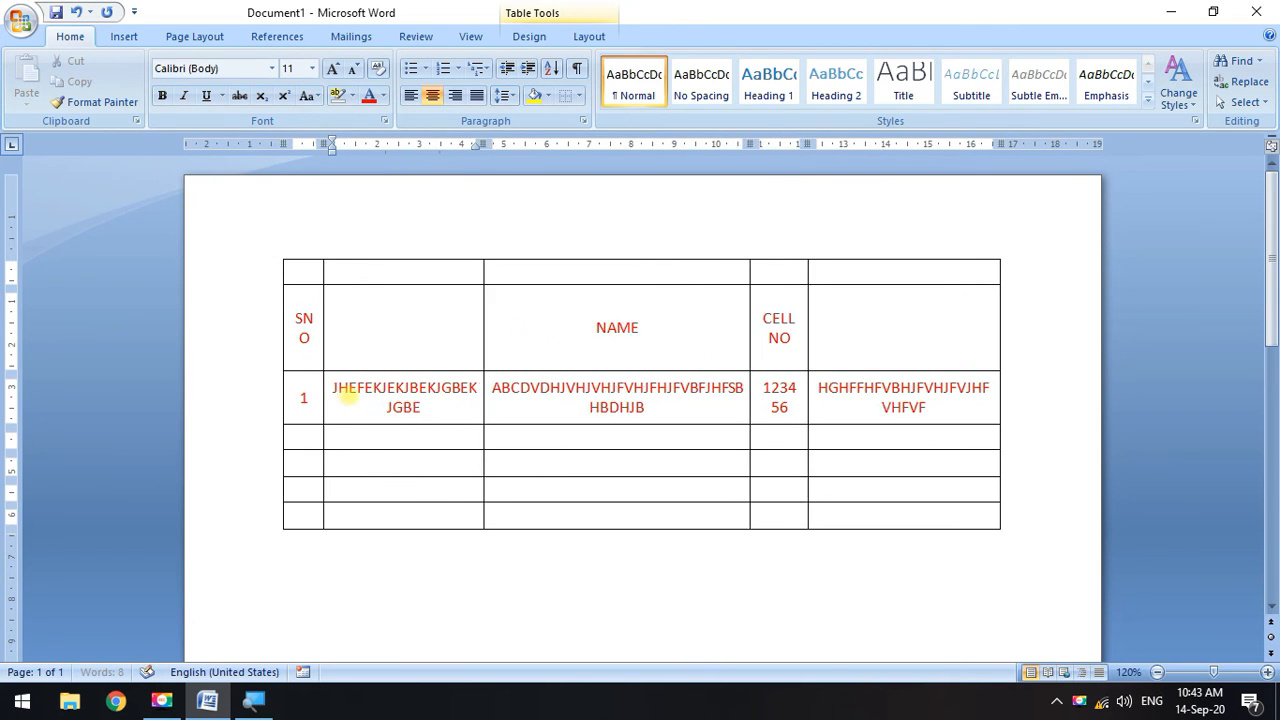
type("KJSBDKJ")
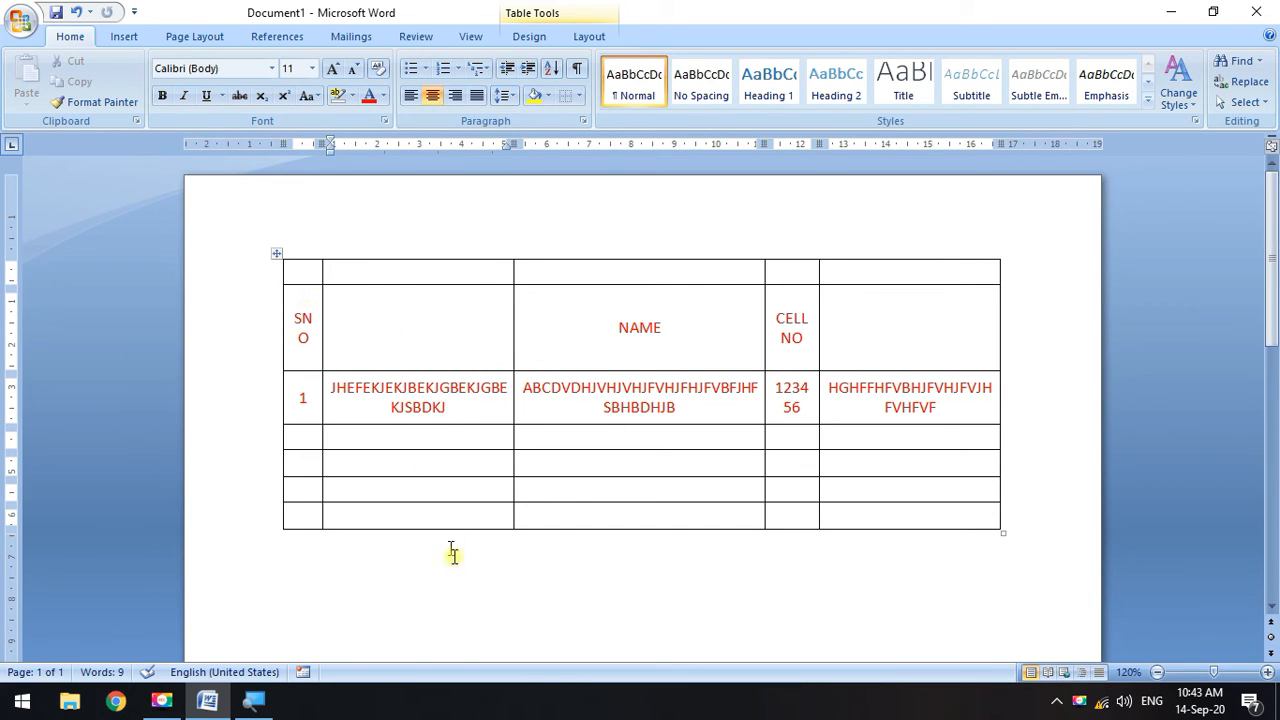
Delete the whole table and insert a new table with three columns and five rows.
left_click(274, 252)
key("BackSpace")
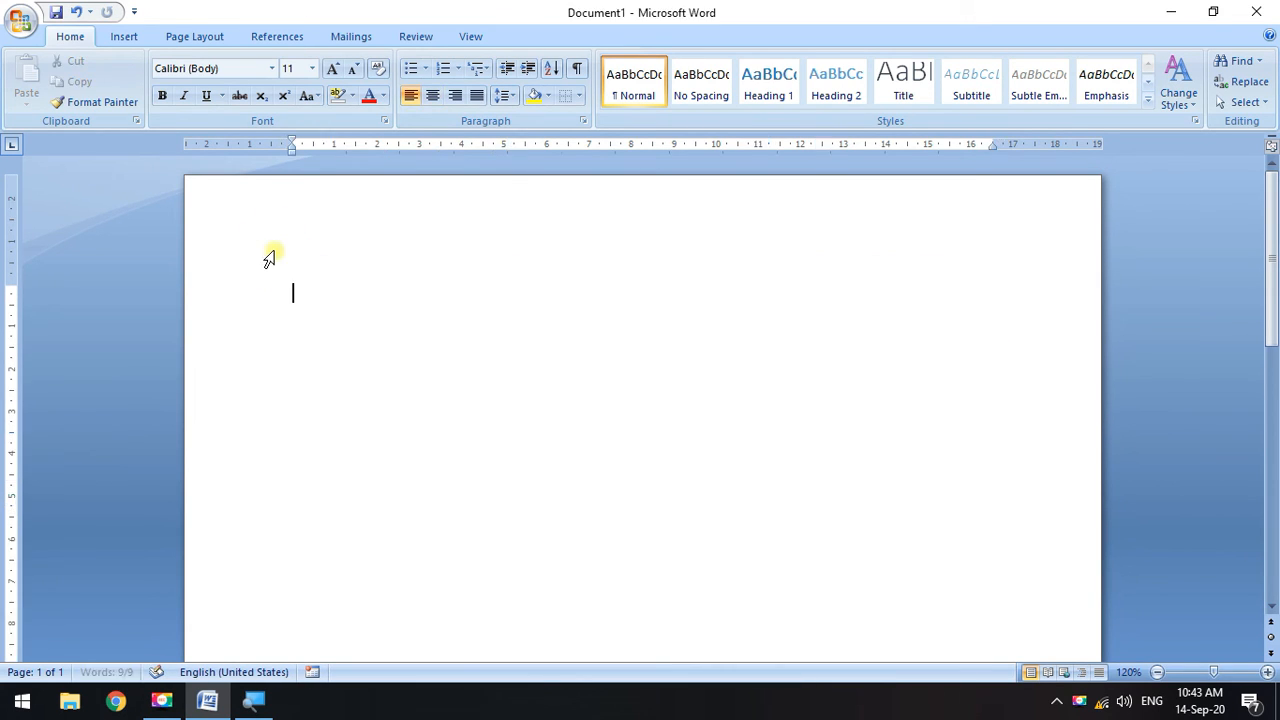
left_click(124, 36)
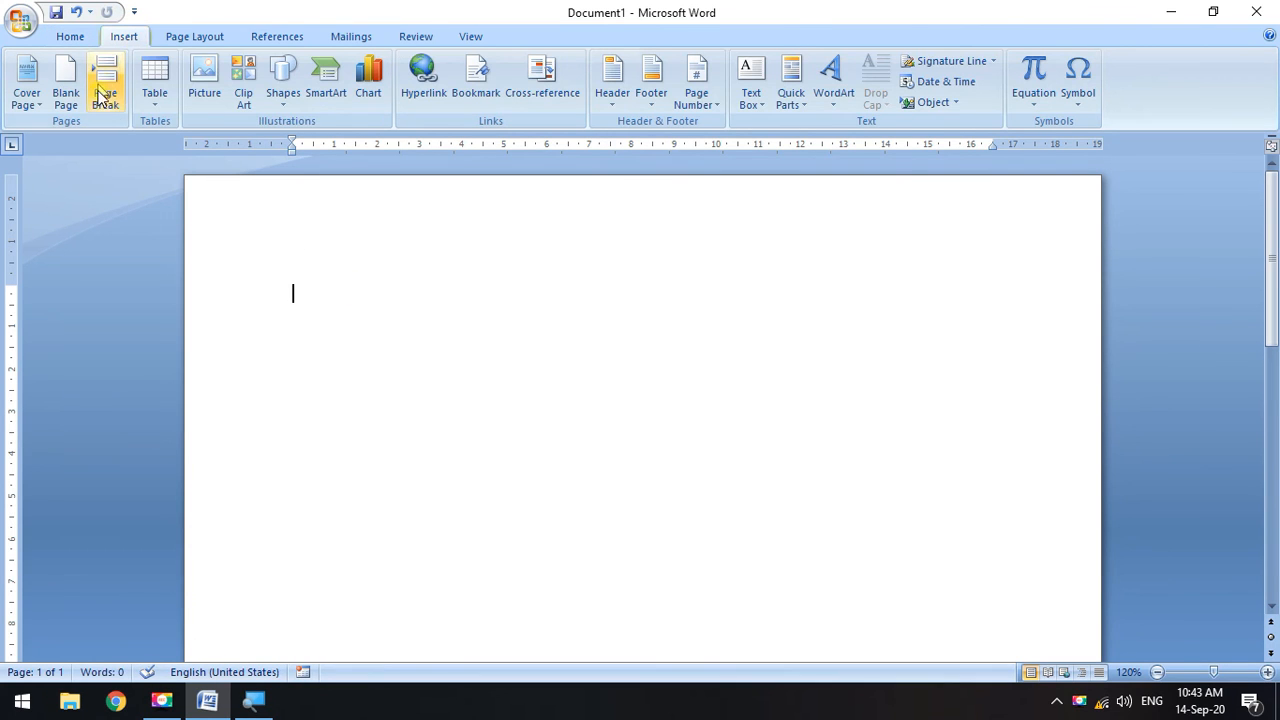
left_click(152, 100)
left_click(186, 214)
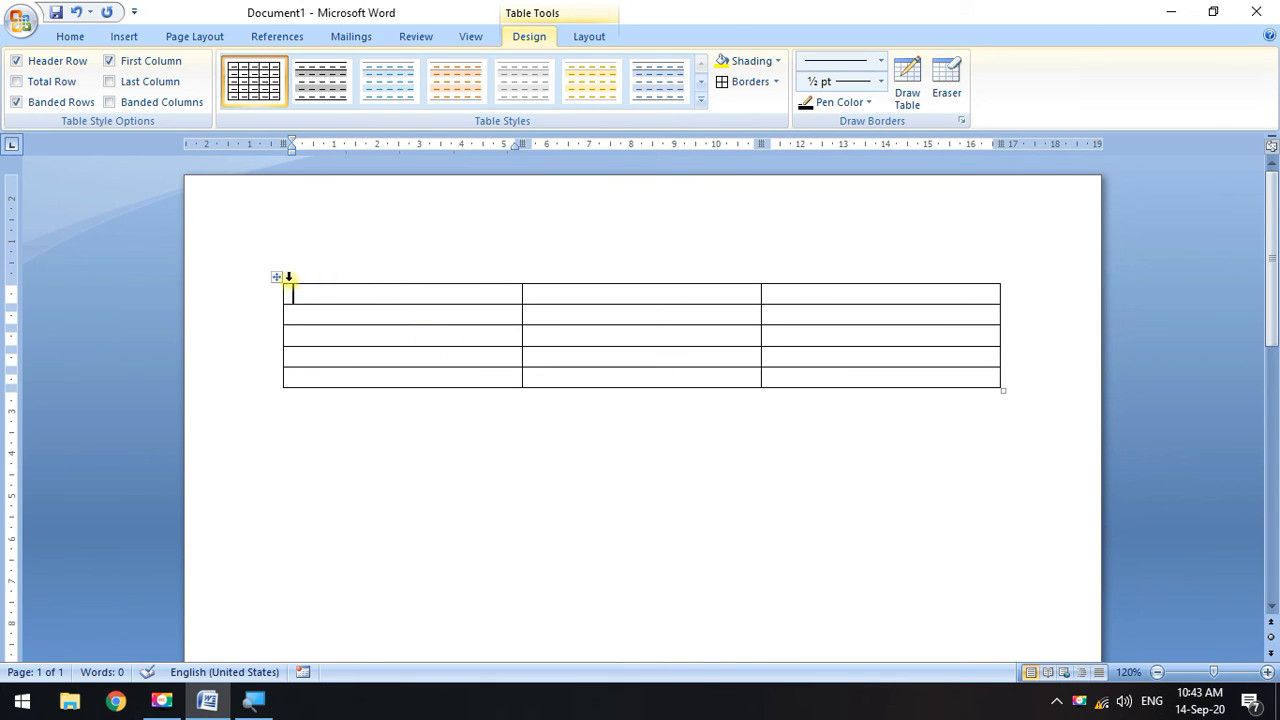
Set the new table's AutoFit option to Fixed Column Width.
right_click(326, 296)
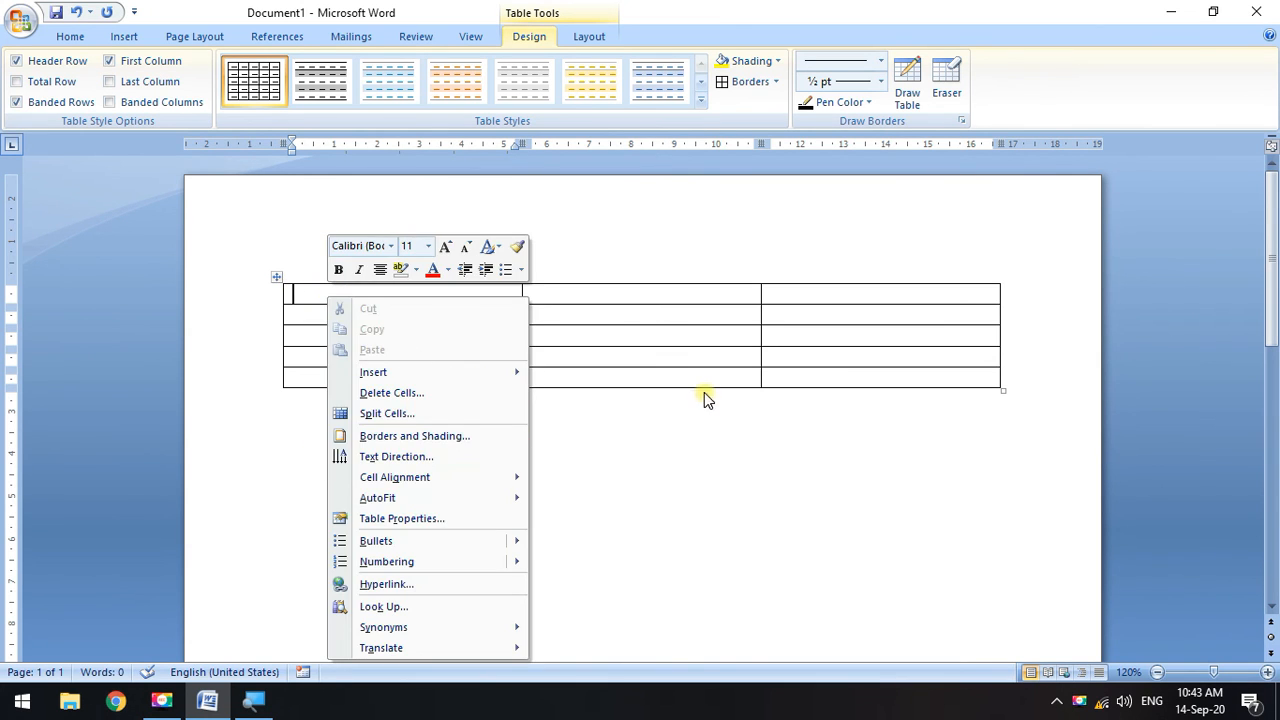
left_click(627, 300)
right_click(627, 299)
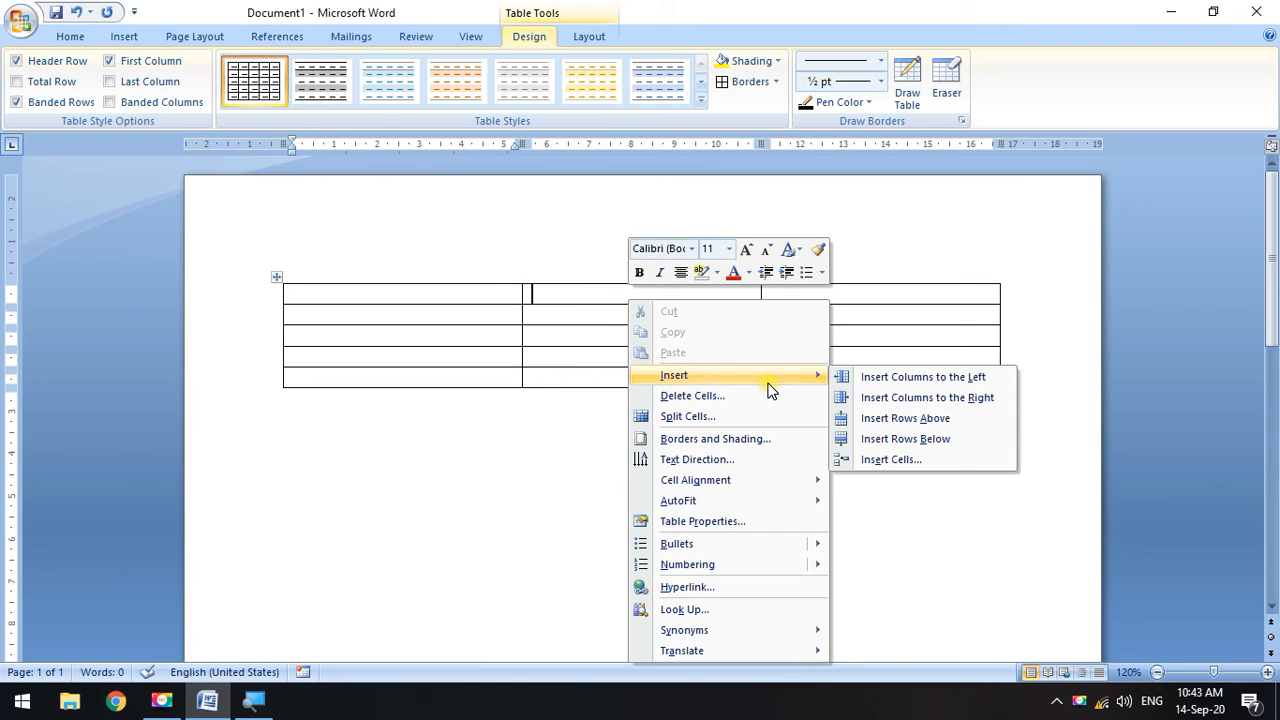
mouse_move(697, 510)
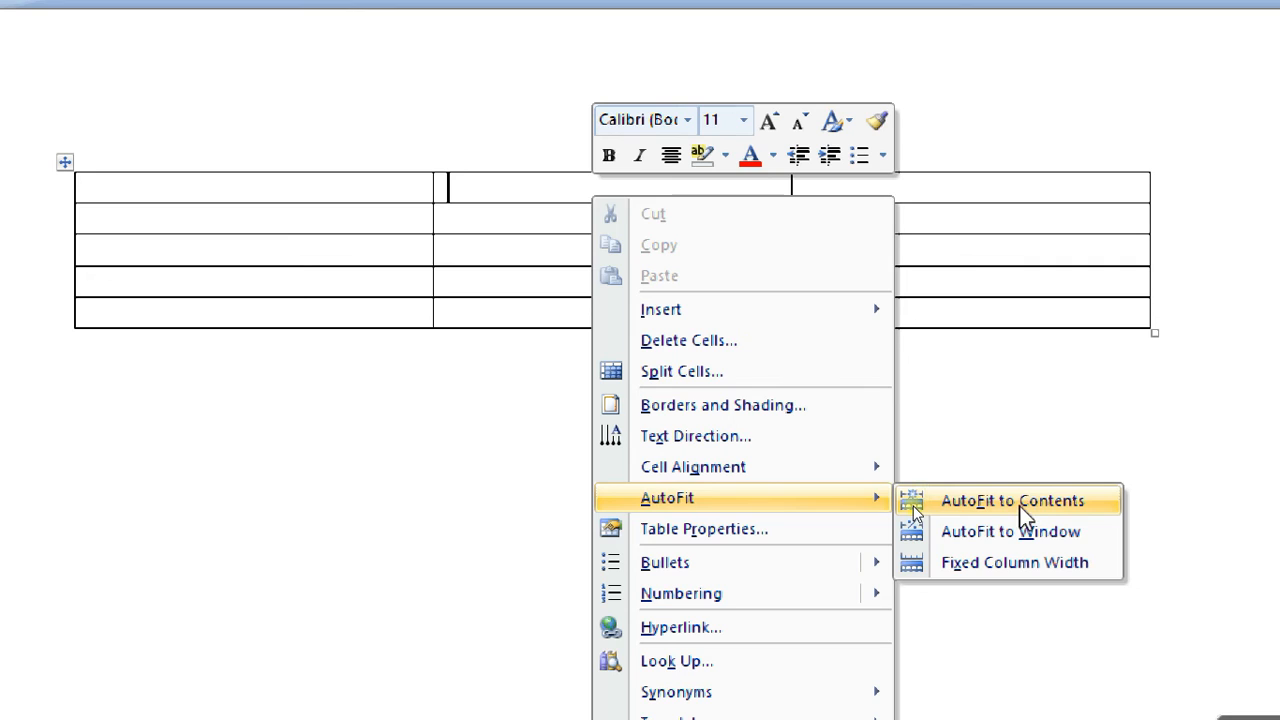
left_click(1019, 562)
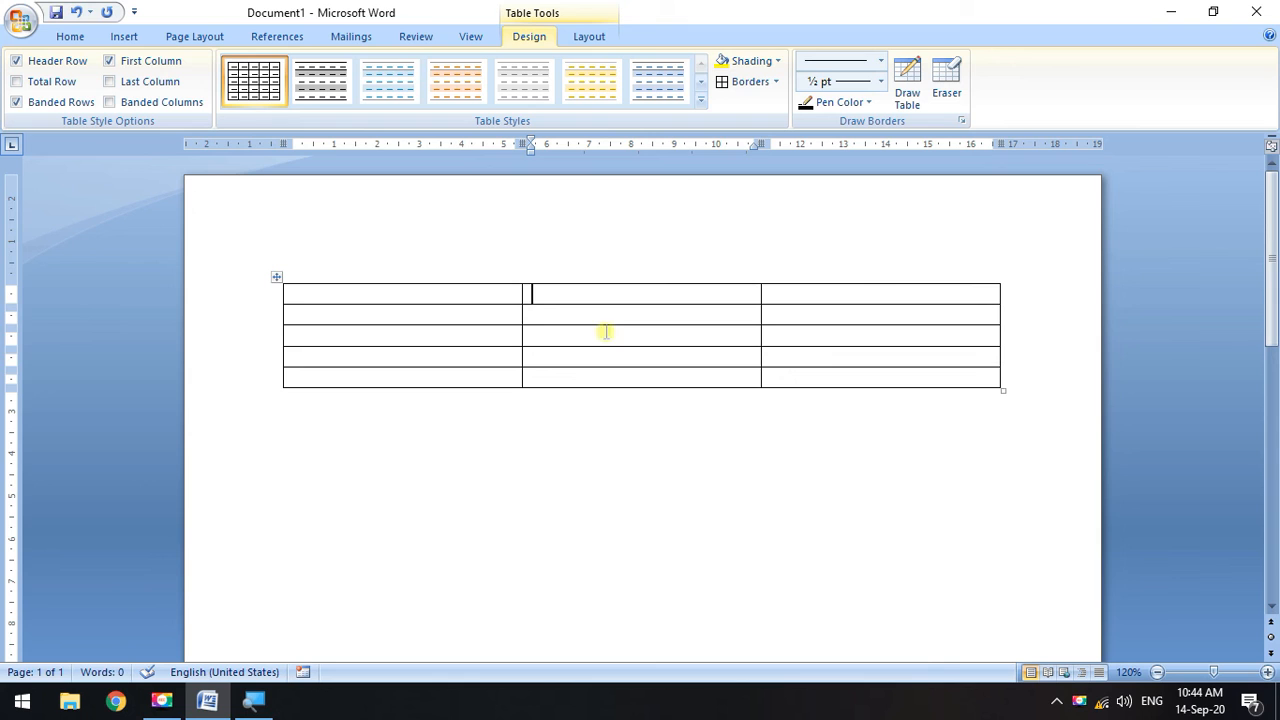
Narrow the first column to about 1.2 cm and move the border between the second and third columns to about the 6 cm ruler mark.
left_click_drag(522, 294, 397, 294)
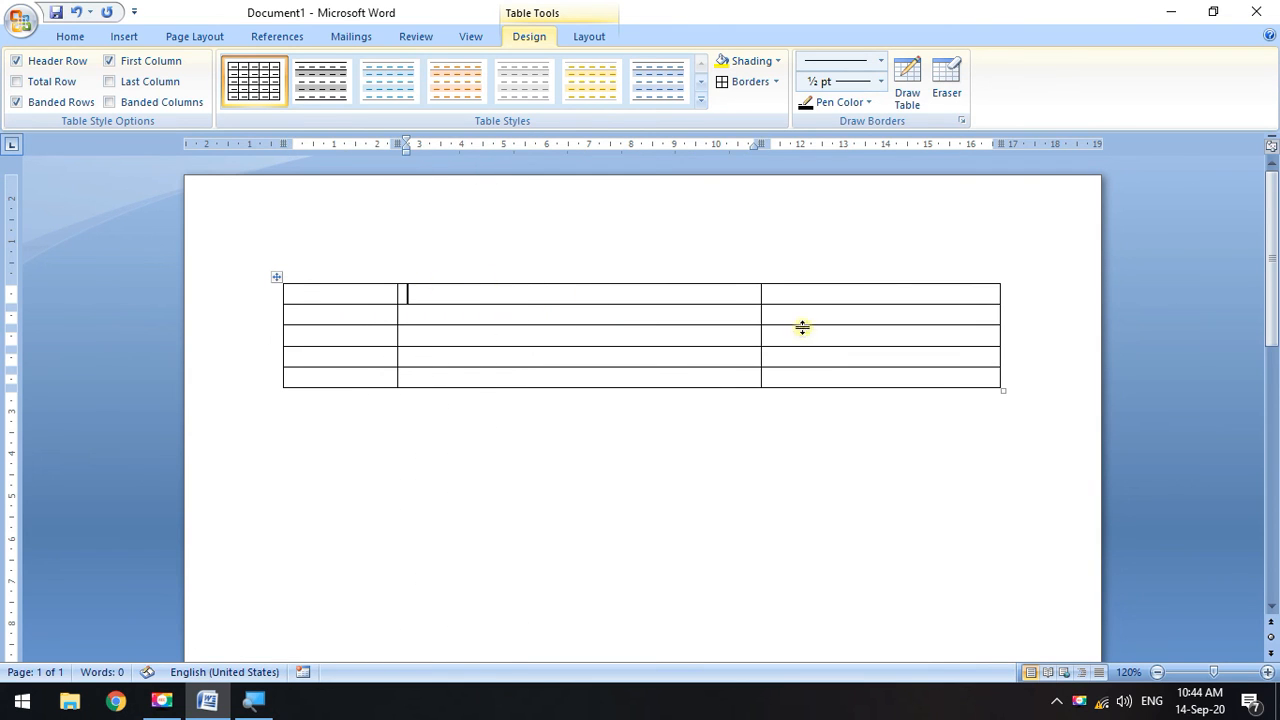
left_click_drag(760, 293, 557, 291)
left_click(444, 295)
left_click(649, 293)
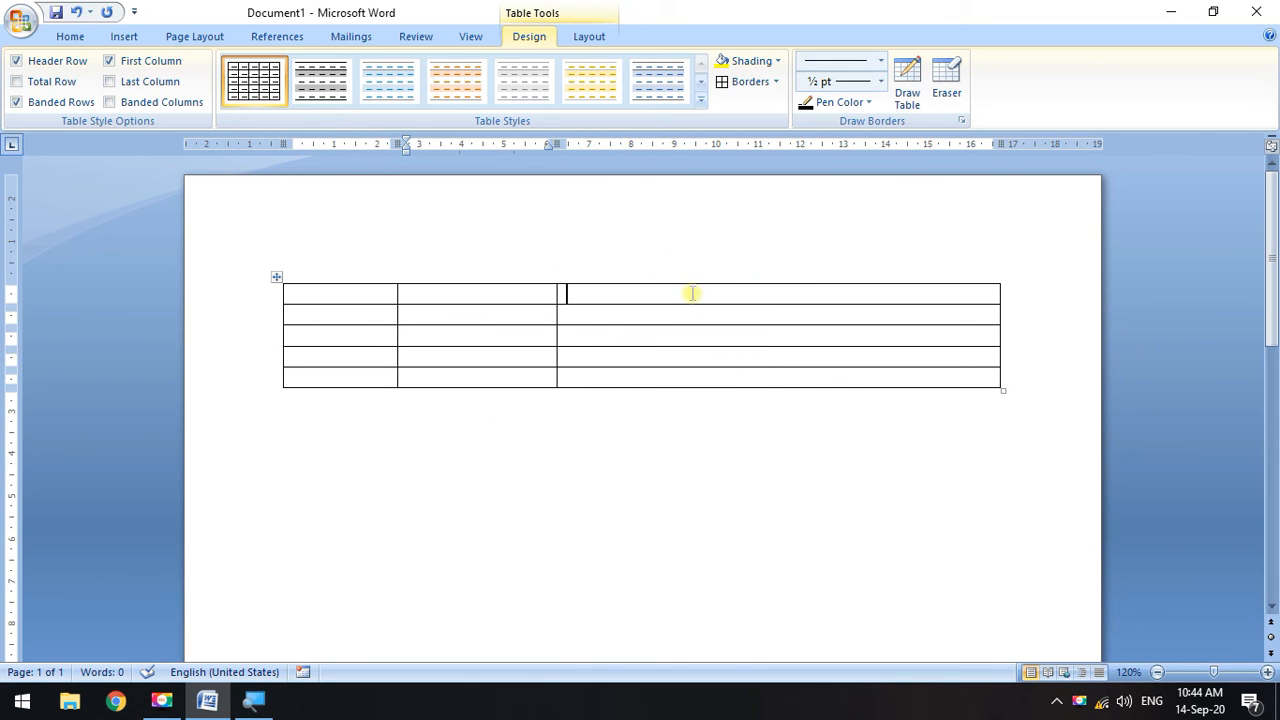
left_click_drag(692, 293, 823, 371)
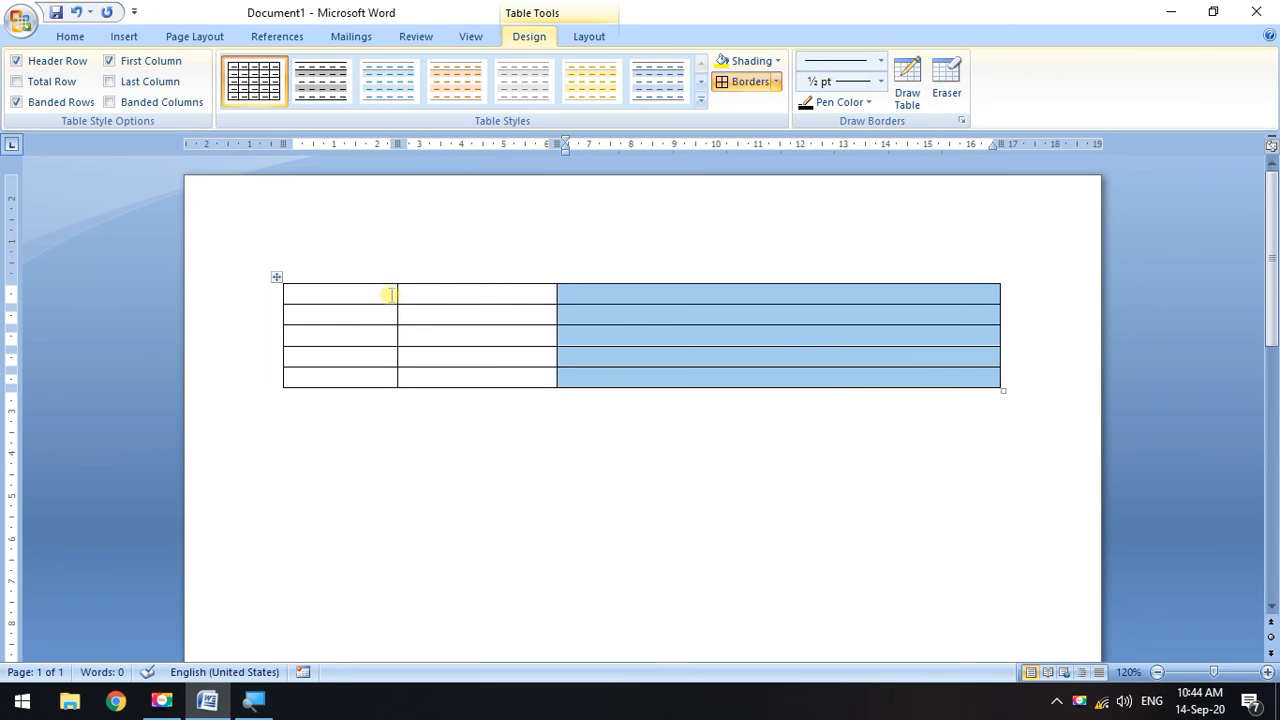
left_click_drag(395, 294, 334, 292)
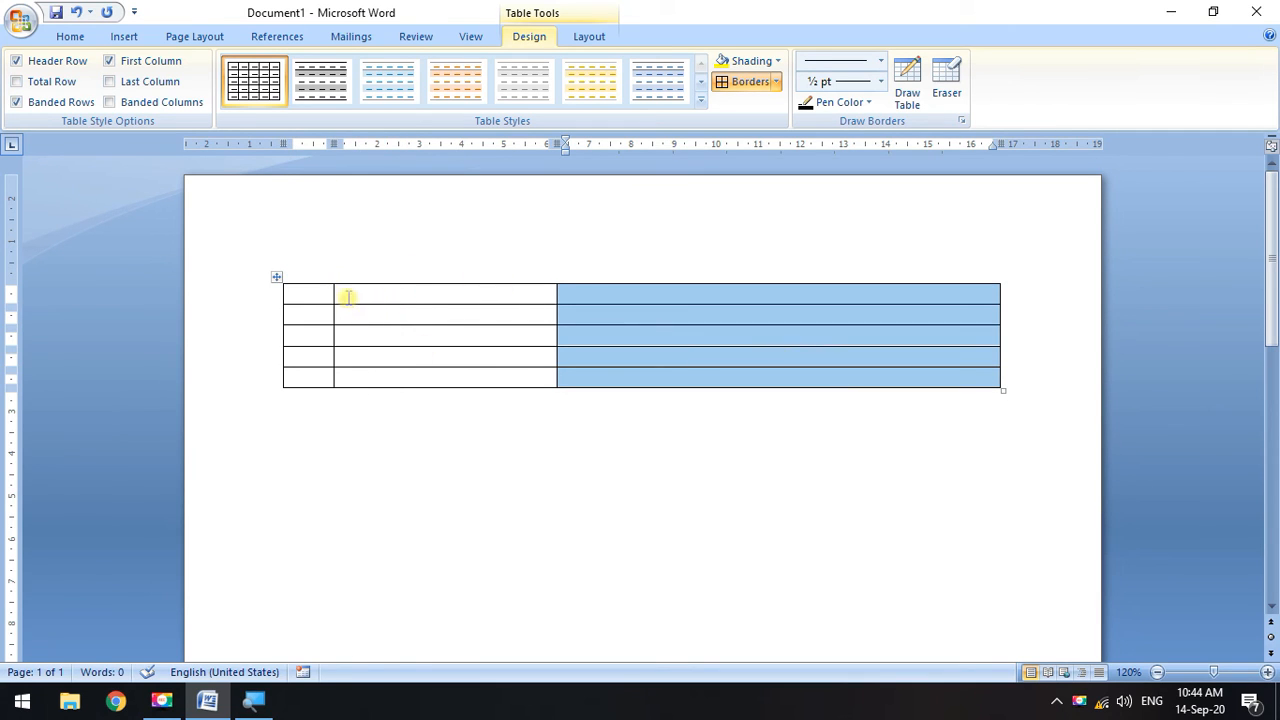
Enter a long string of random capital letters in the second row's middle cell and undo the entry.
left_click(362, 293)
left_click(401, 314)
type("HCVHVHSVCKSHCVSDHKVSDKVKJVVSD")
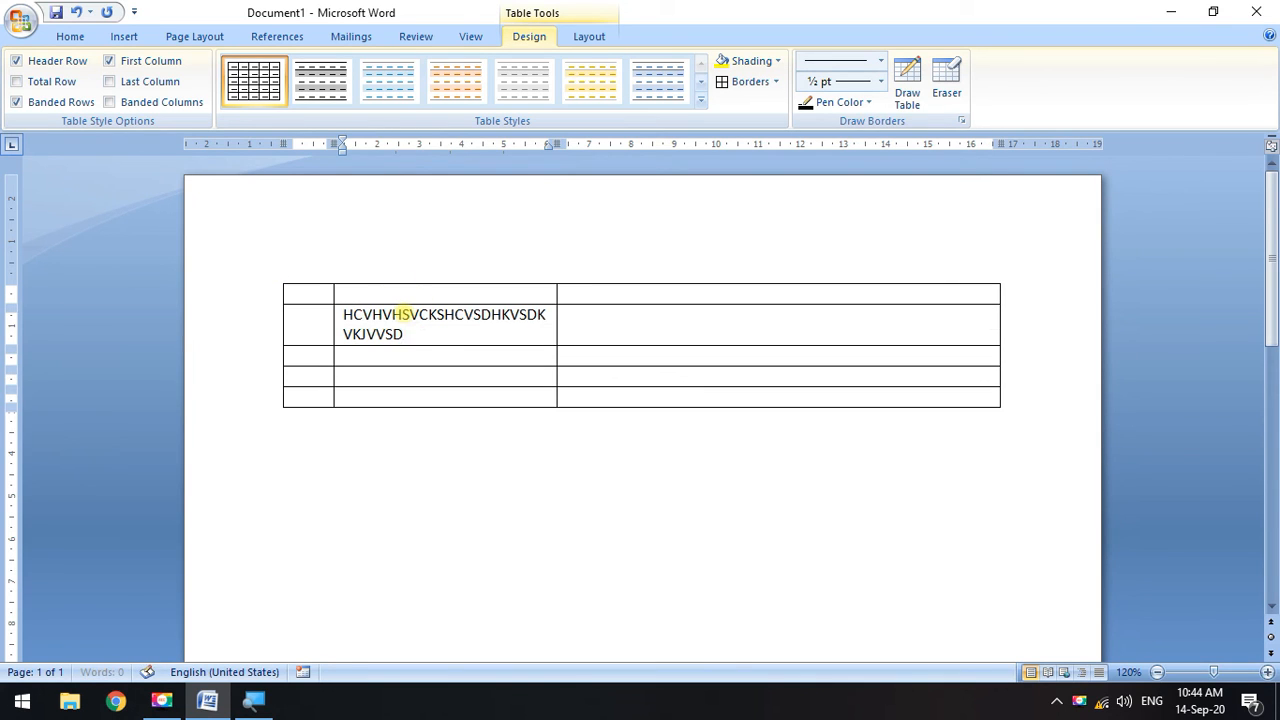
type("BKJSDBVSDKJVBSDJVRKJLZX JLBDGOSDJBVKJBJSBV")
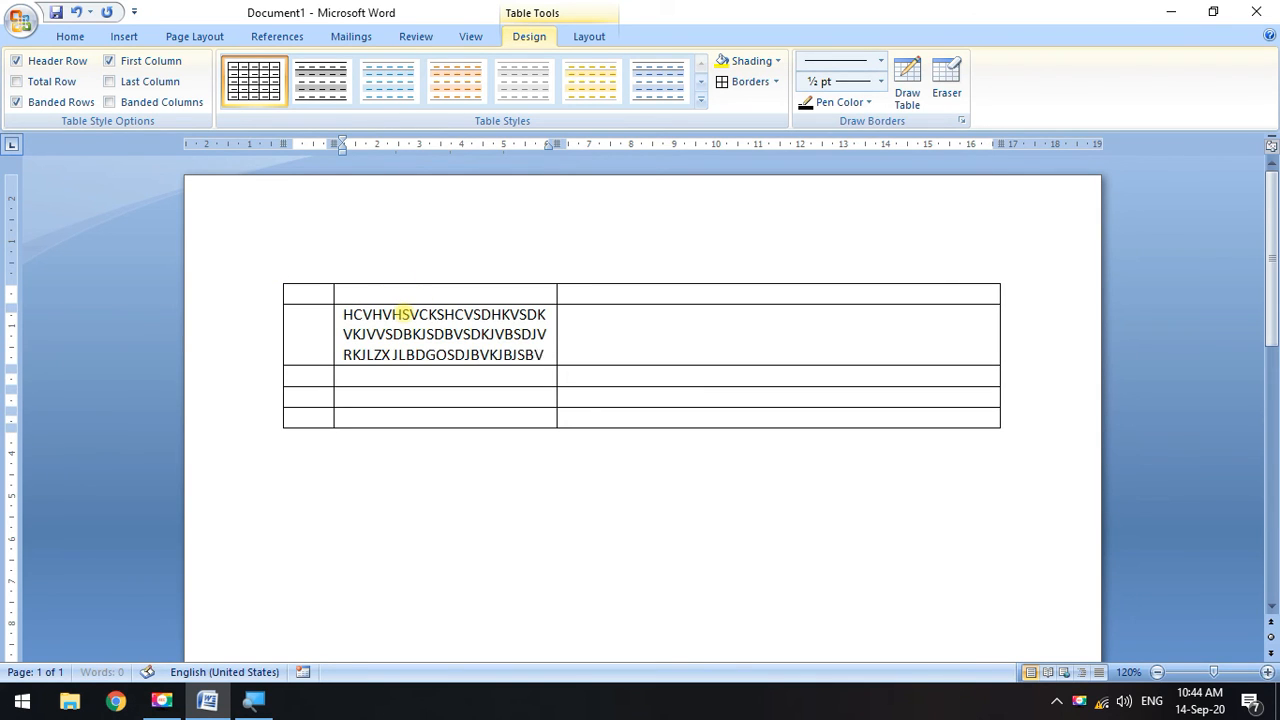
type("SDKJVBSDKJVBSDJBJSDBKJDVBN")
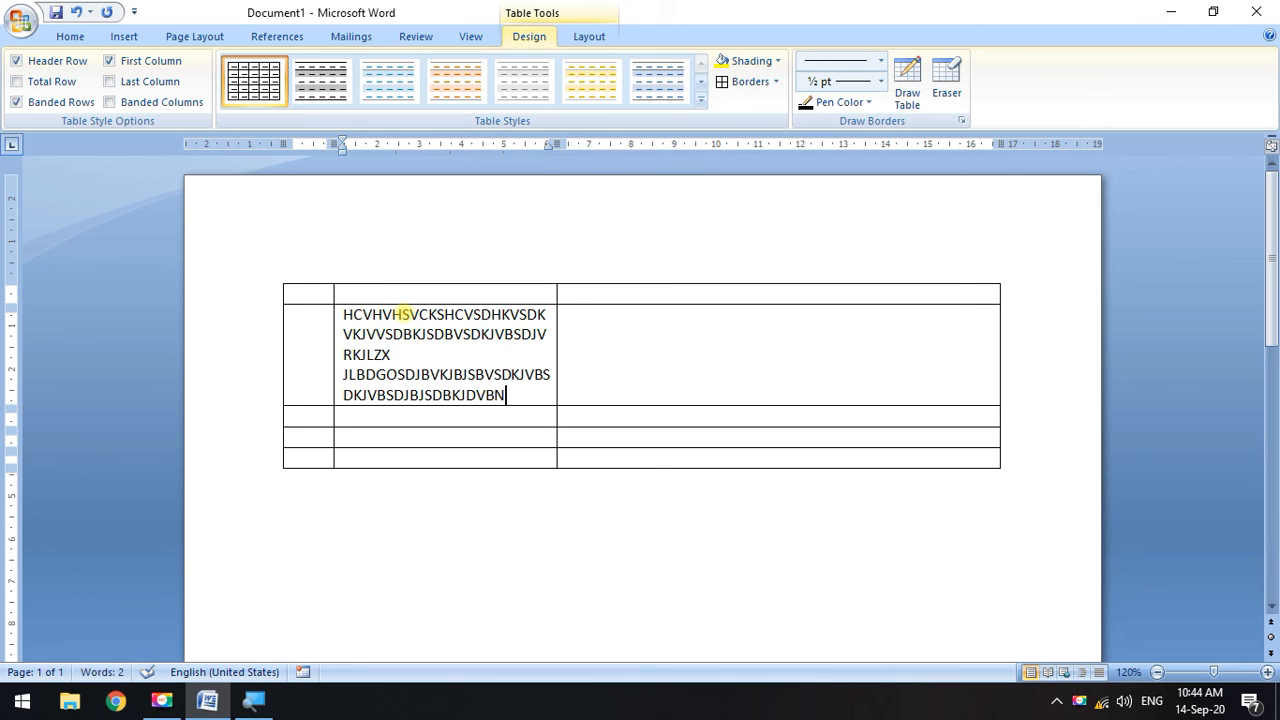
key("ctrl+z")
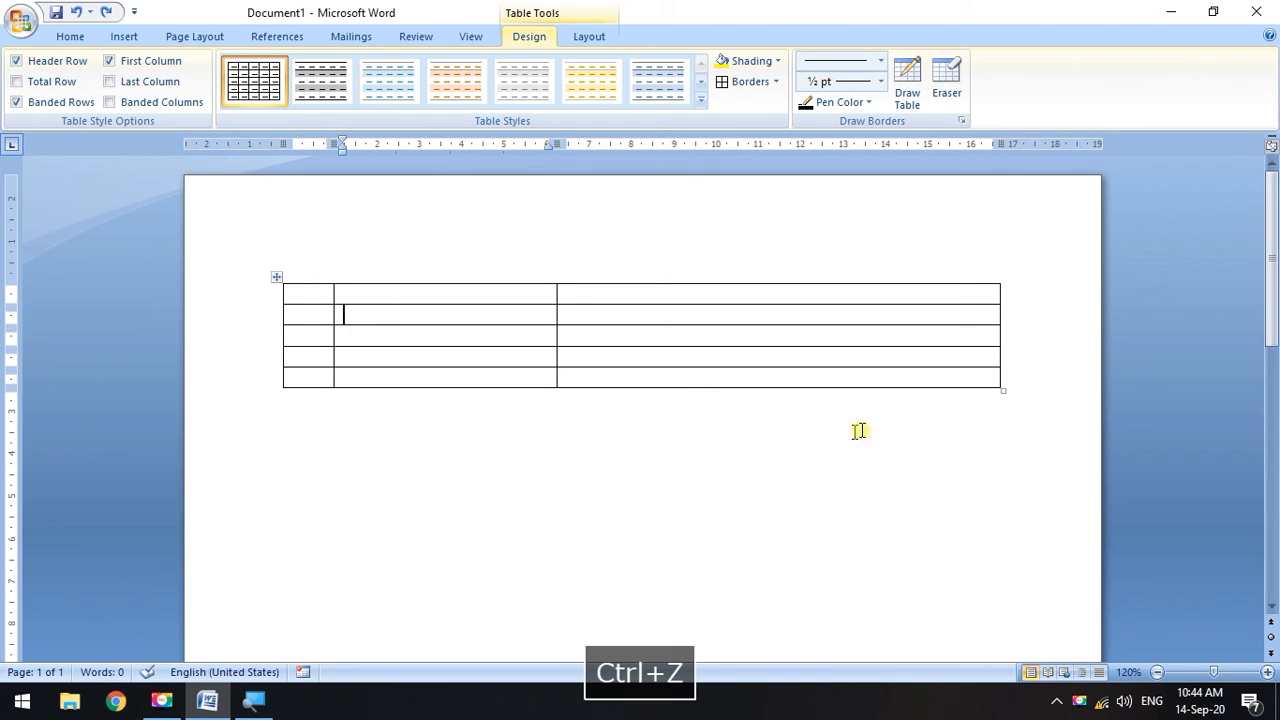
Narrow the third column to about 4.5 cm, and apply AutoFit to Window to the table.
left_click_drag(999, 315, 748, 315)
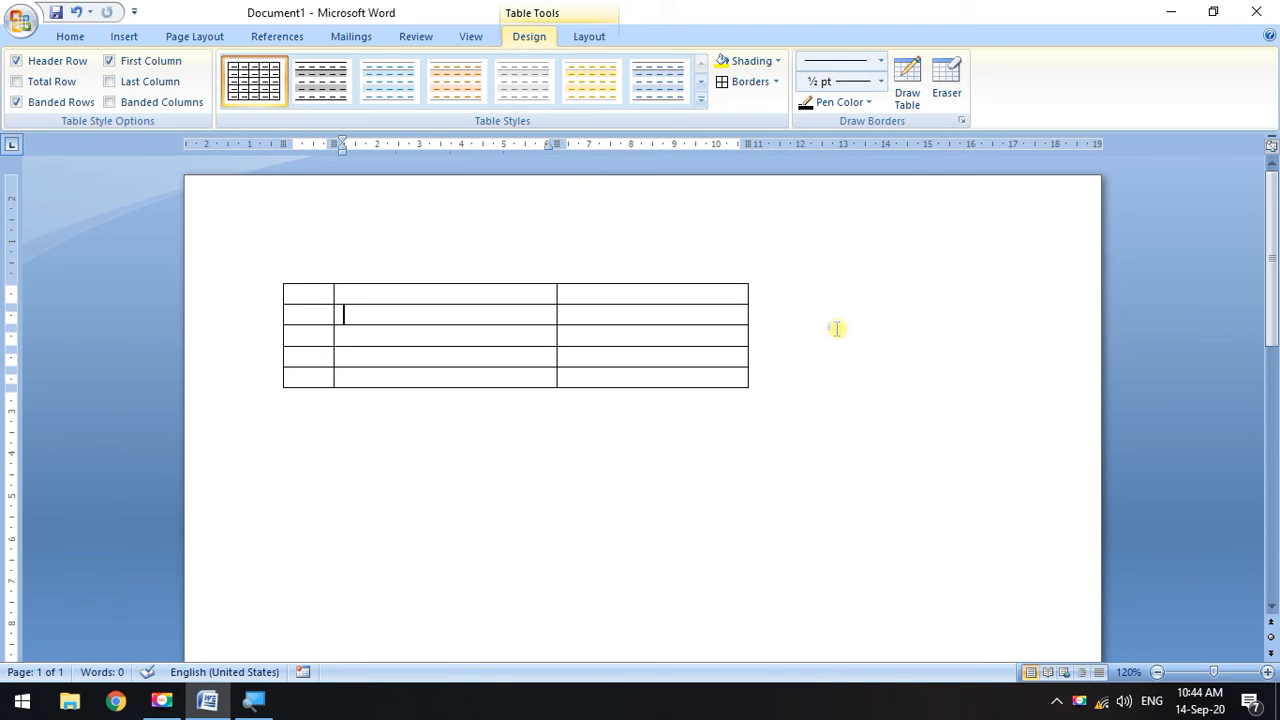
right_click(706, 291)
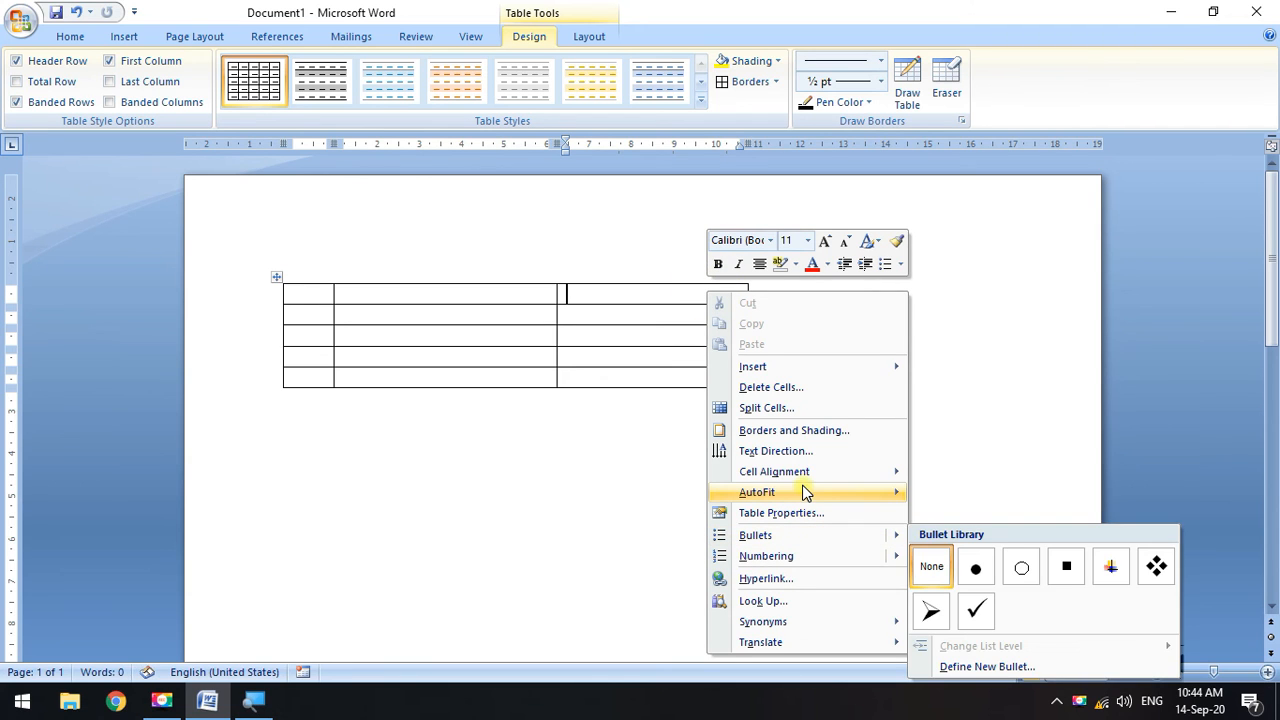
mouse_move(805, 492)
left_click(988, 407)
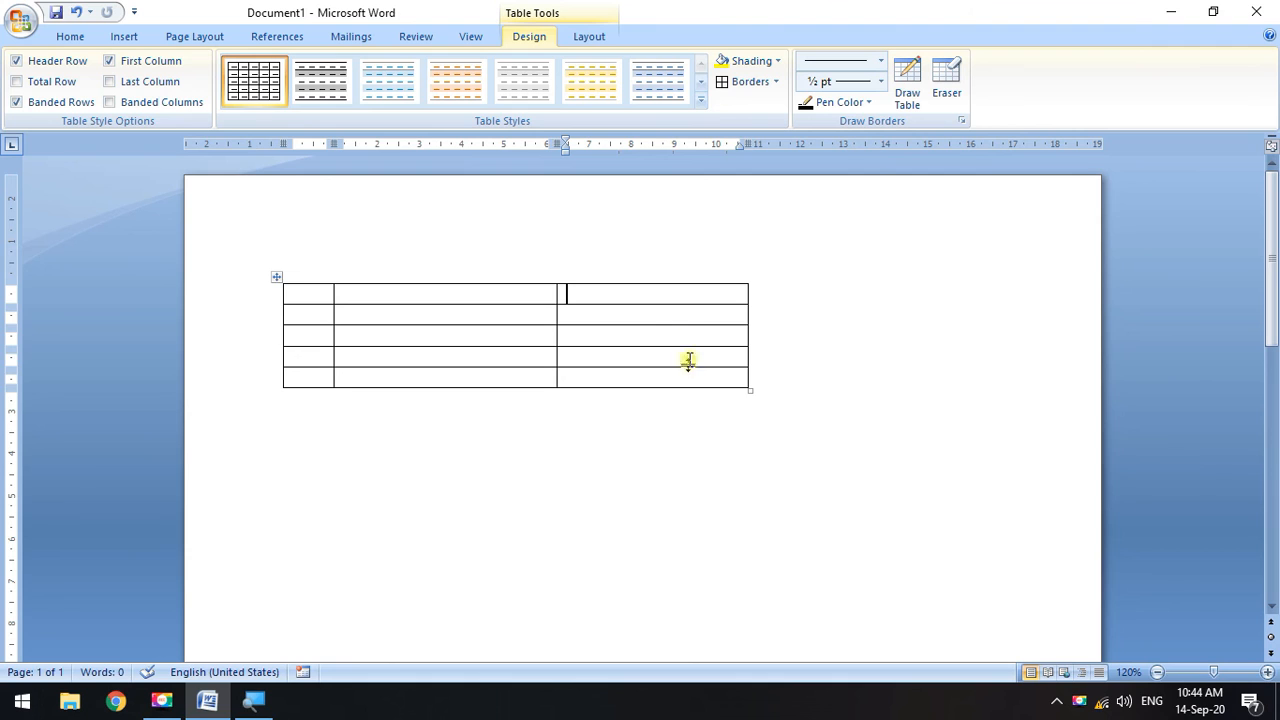
left_click(277, 277)
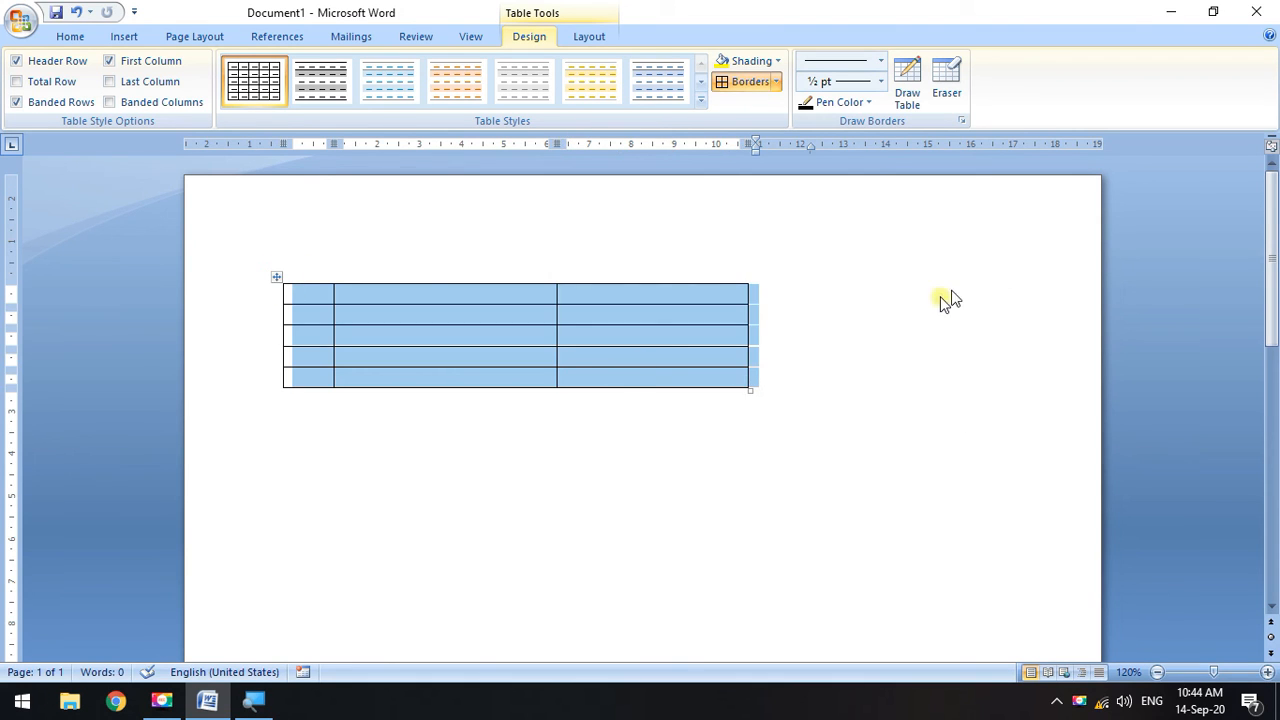
left_click(866, 340)
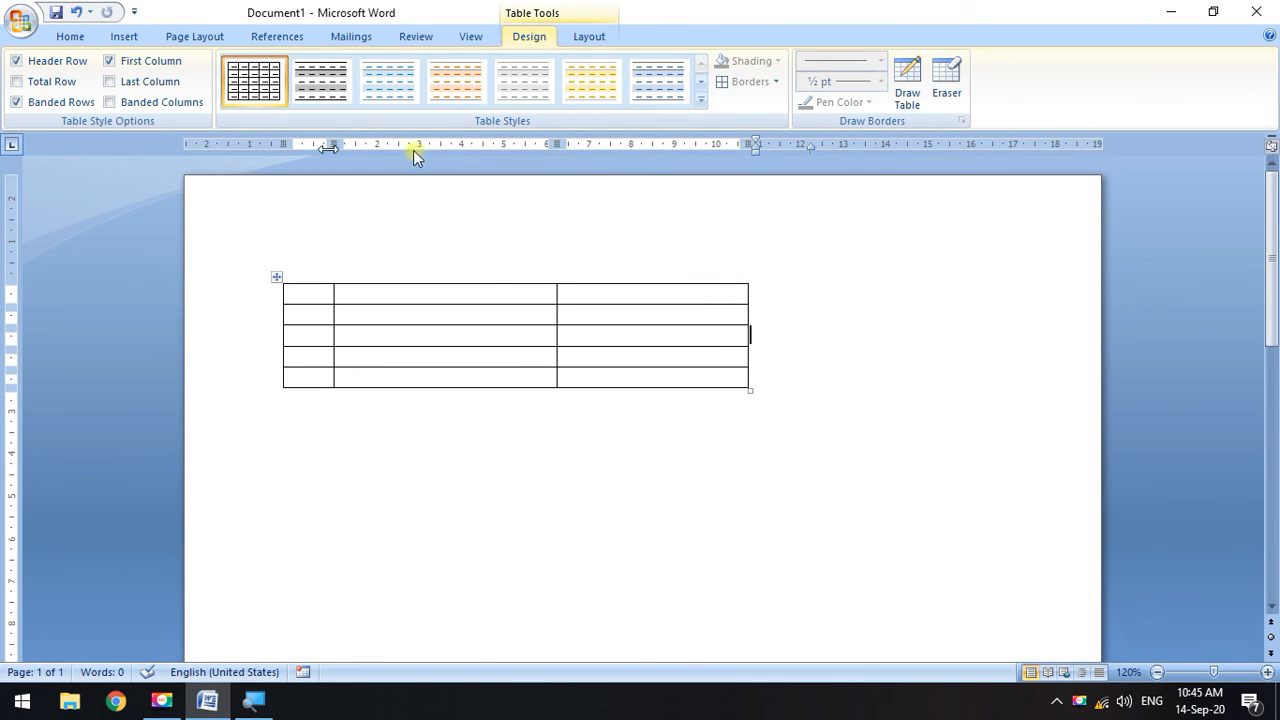
left_click(87, 214)
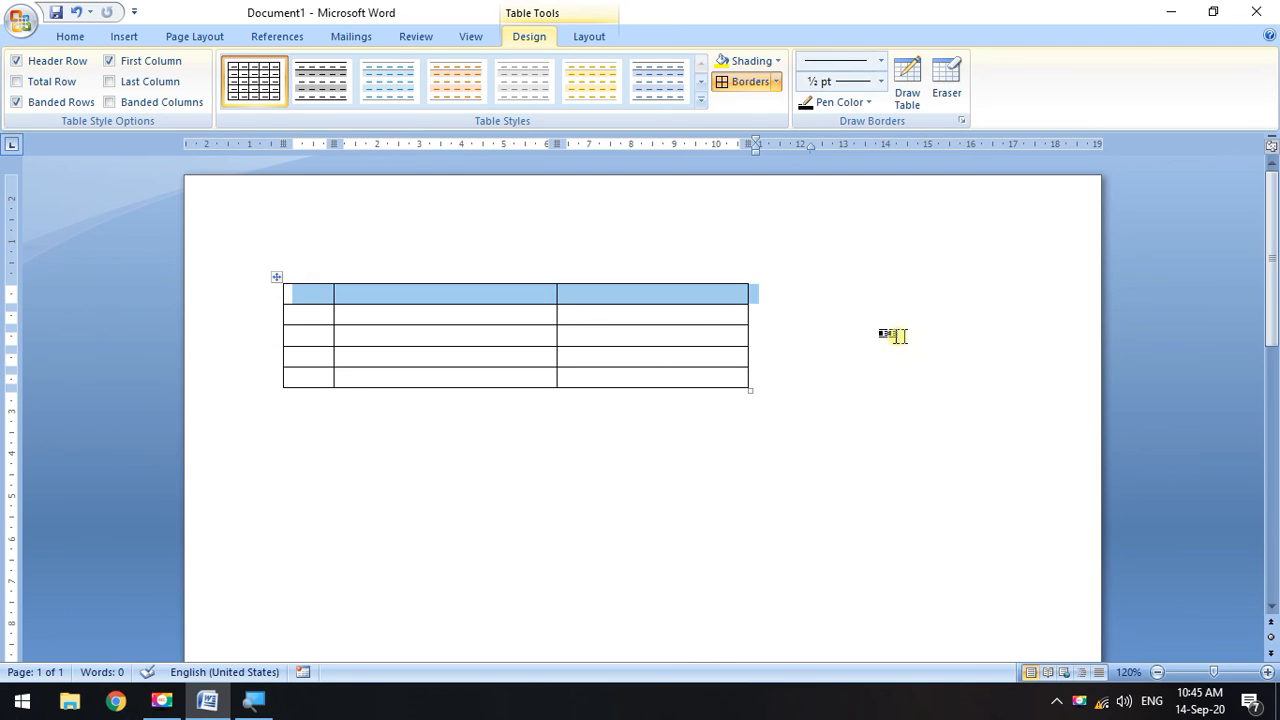
left_click(893, 337)
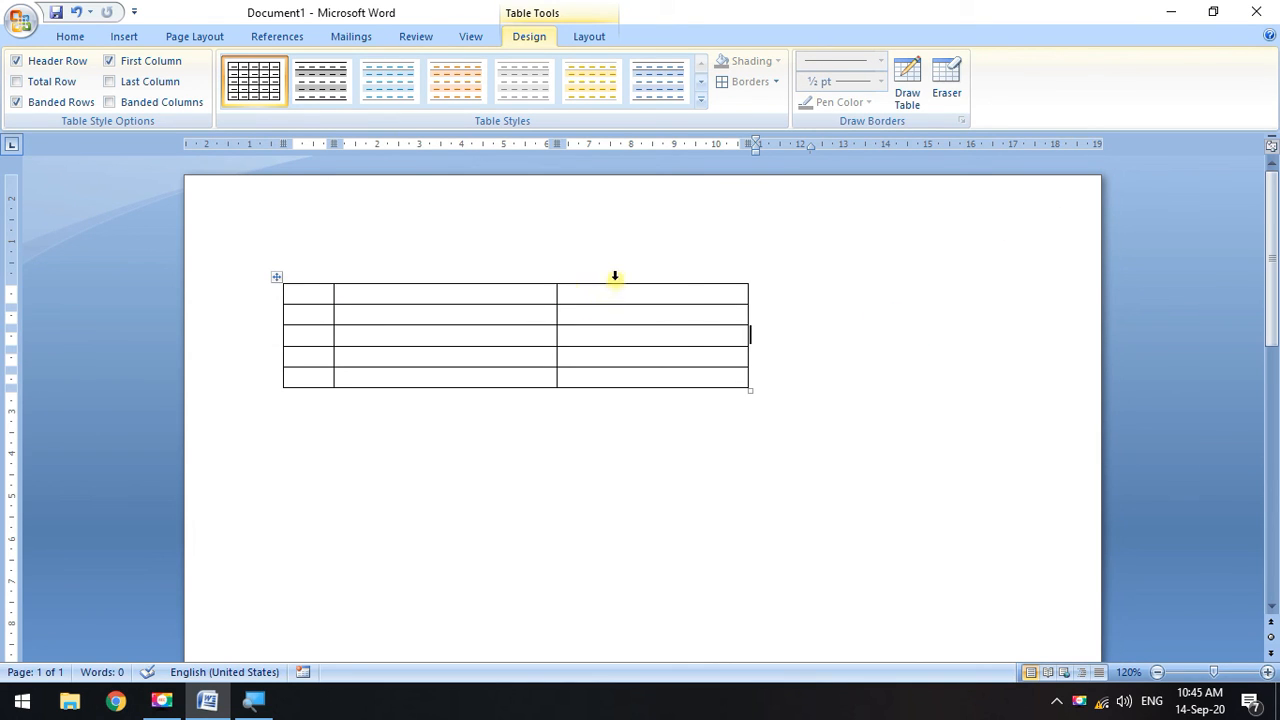
right_click(613, 293)
mouse_move(680, 494)
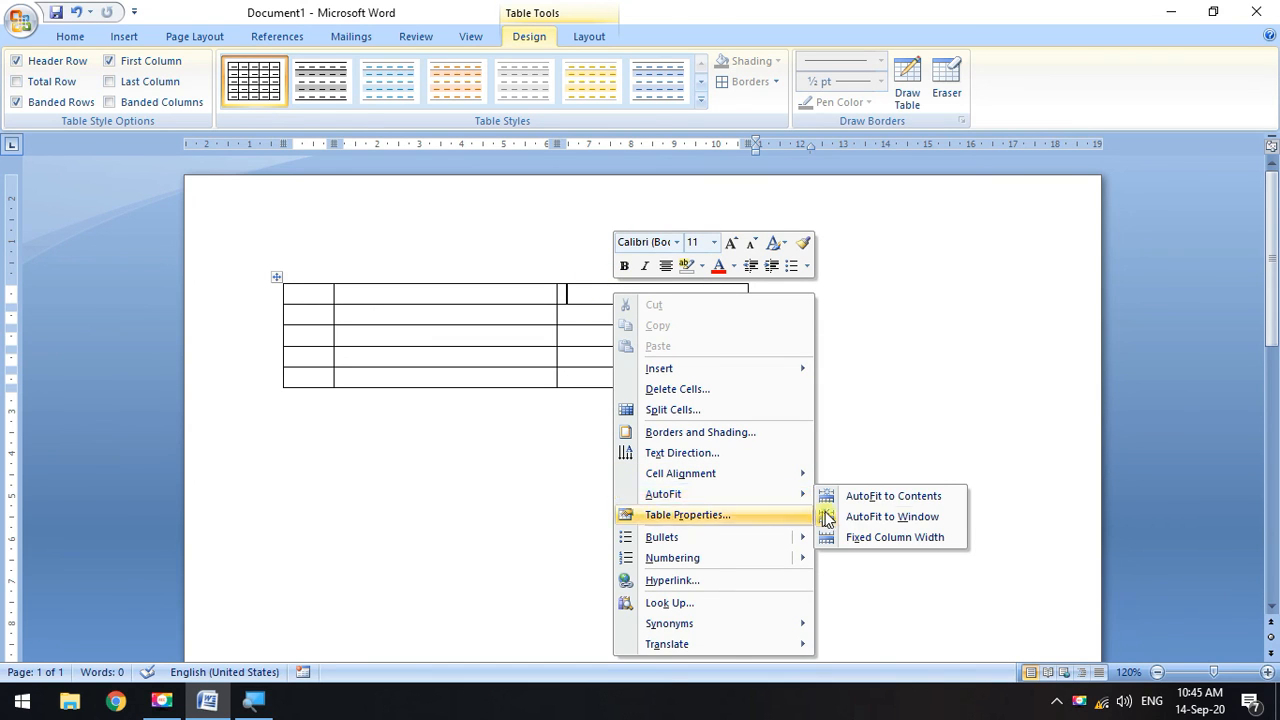
left_click(913, 516)
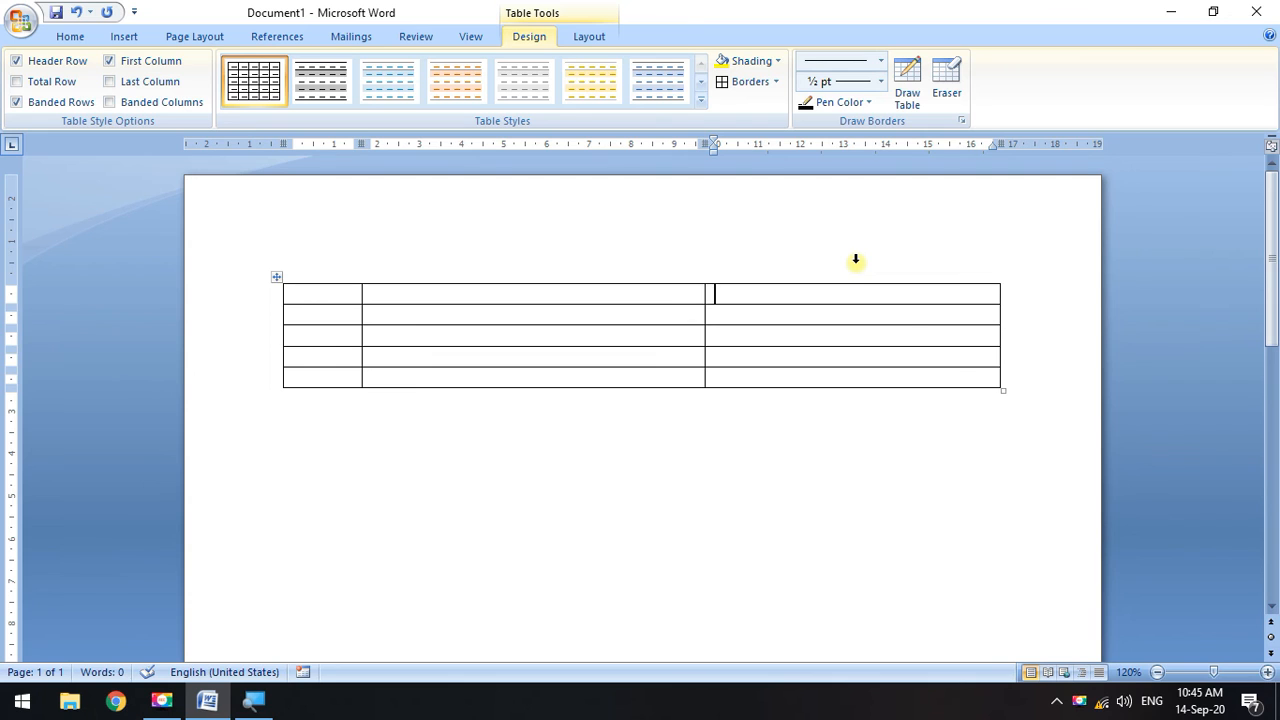
Resize the whole table to about 5.6 cm wide and 5.5 cm high, and apply AutoFit to Window again.
left_click_drag(1002, 391, 524, 519)
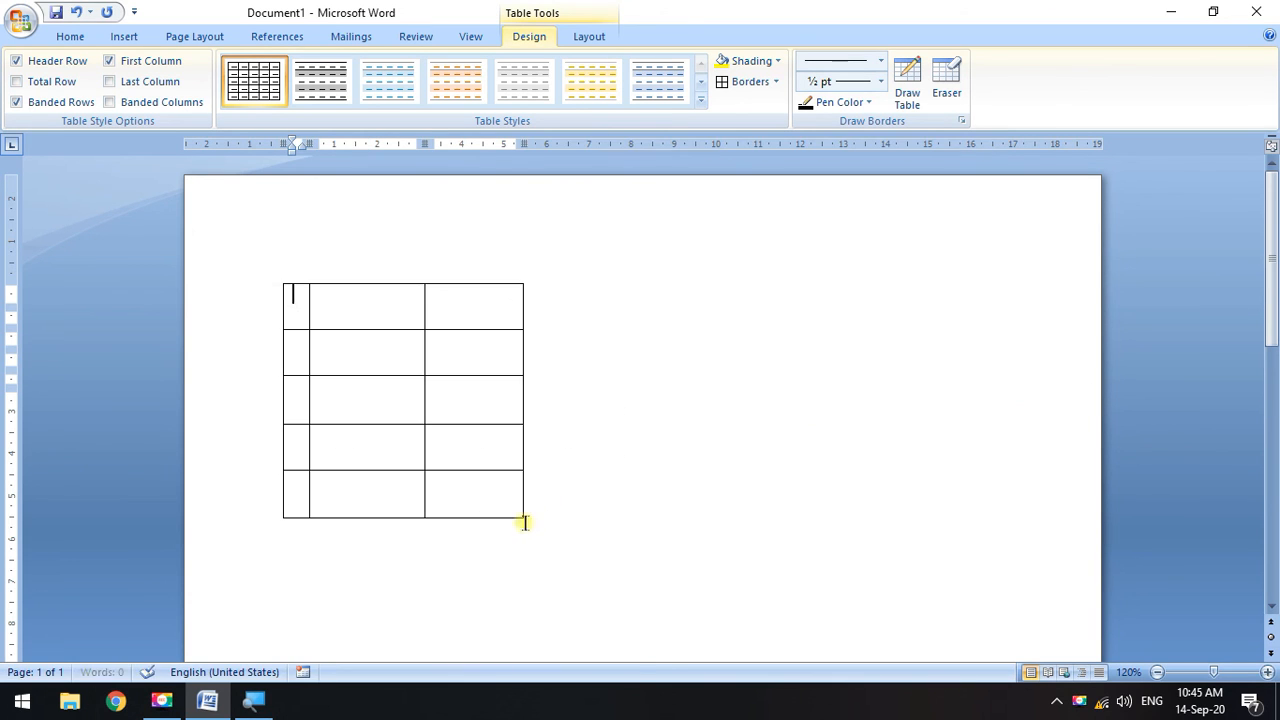
right_click(476, 314)
mouse_move(652, 512)
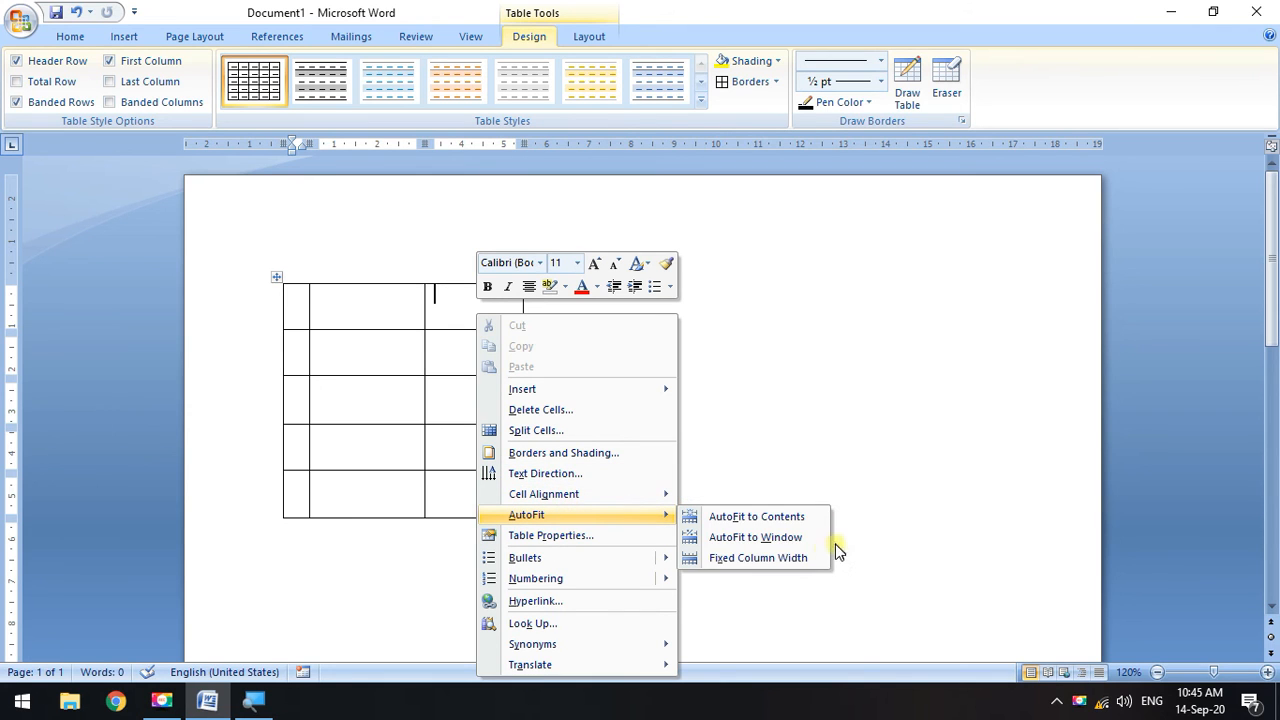
left_click(786, 541)
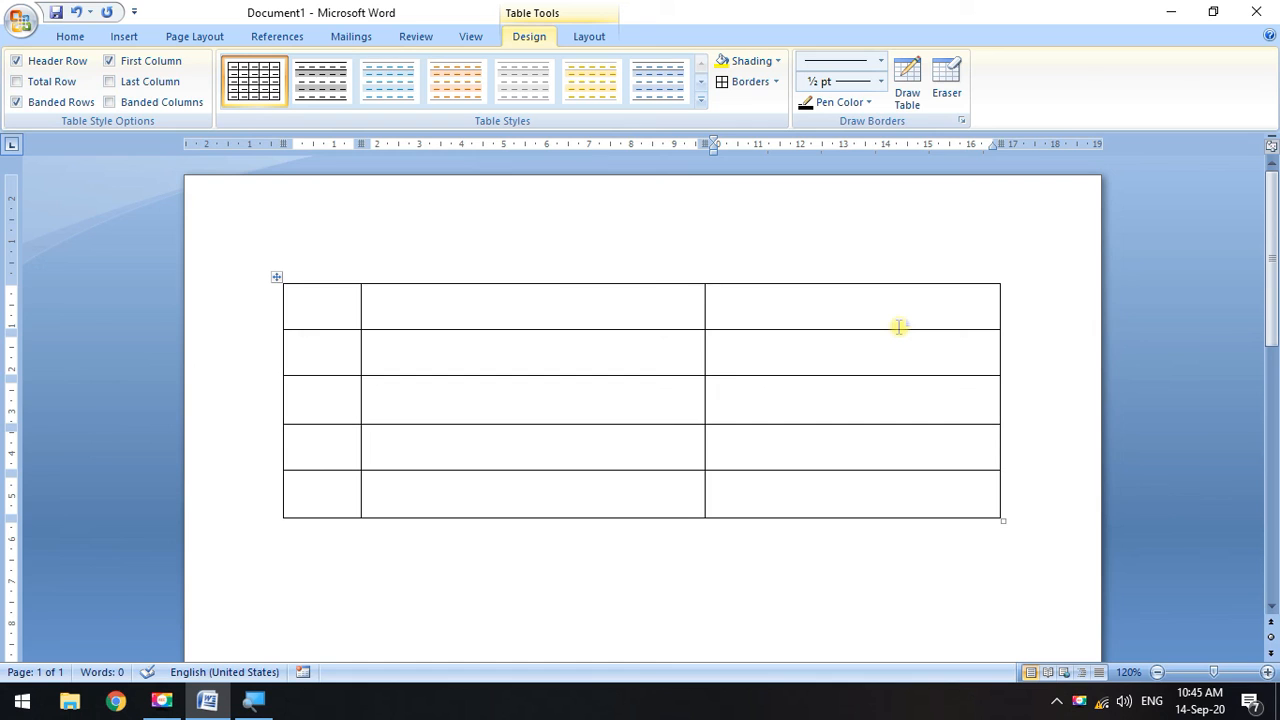
Move the border between the second and third columns to about the 10.5 cm ruler mark.
mouse_move(1000, 309)
left_mouse_down()
mouse_move(917, 311)
mouse_move(1000, 312)
left_mouse_up()
left_click_drag(704, 309, 737, 309)
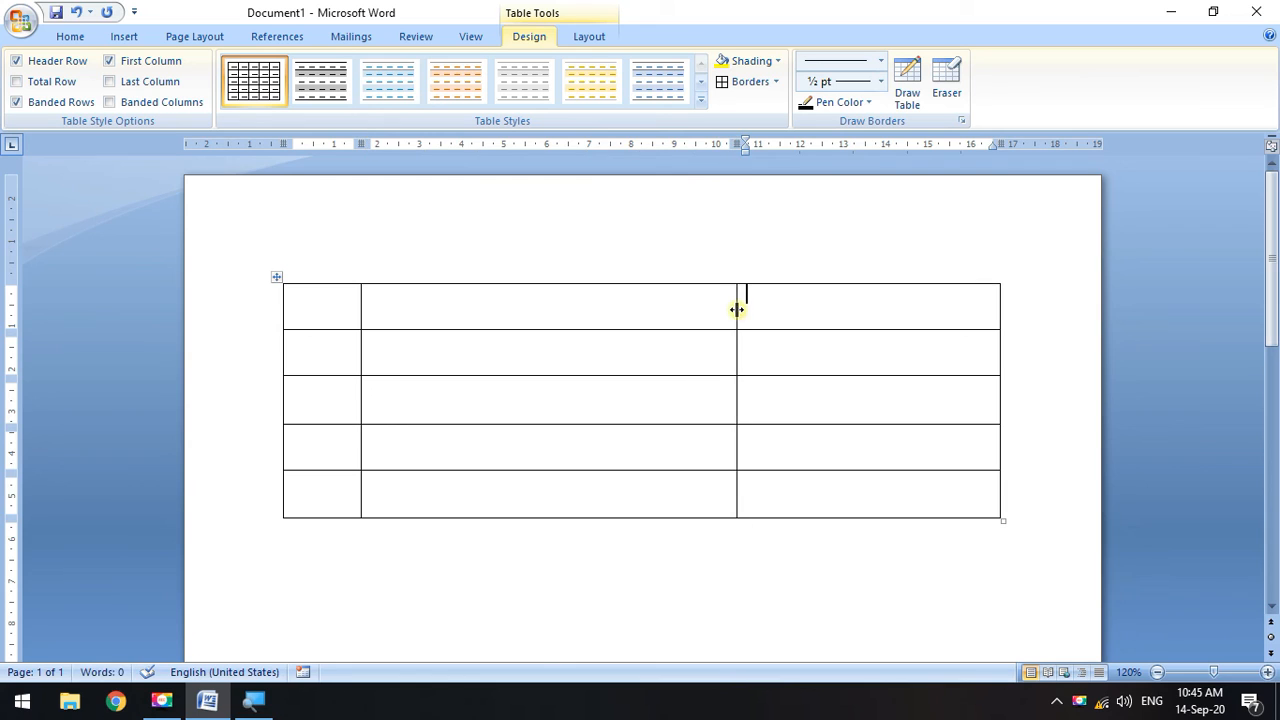
right_click(686, 316)
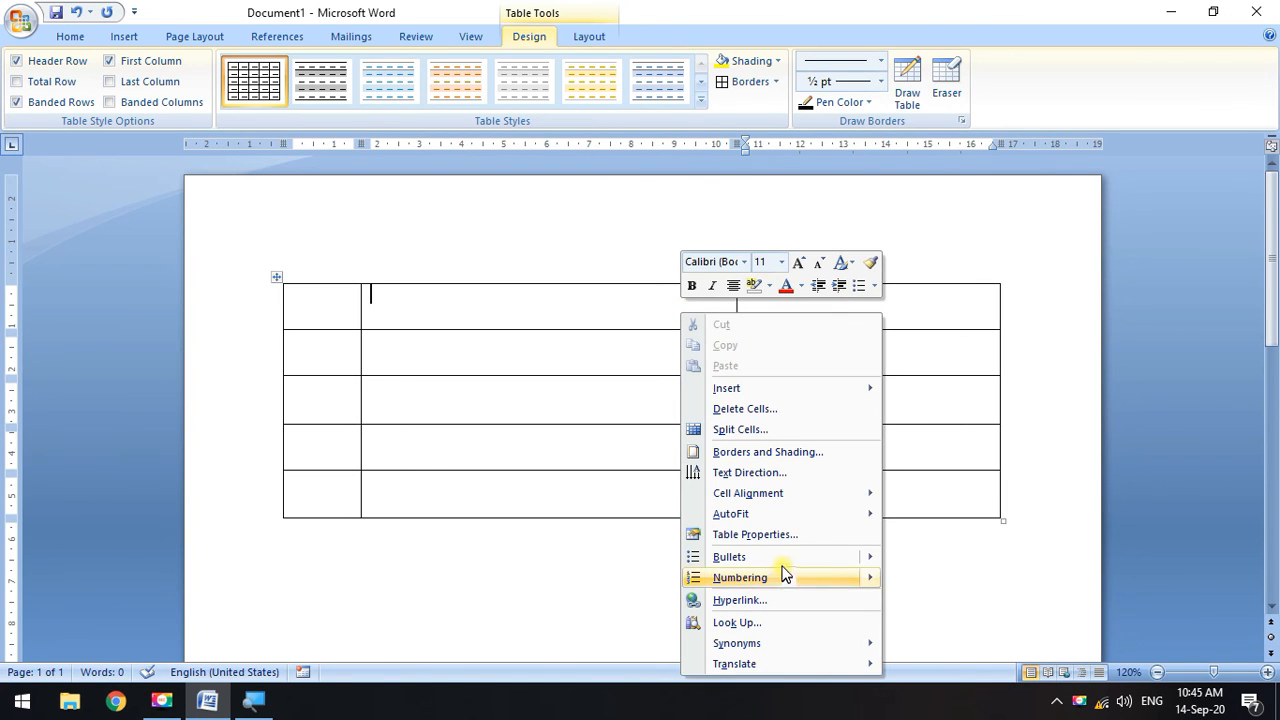
mouse_move(778, 513)
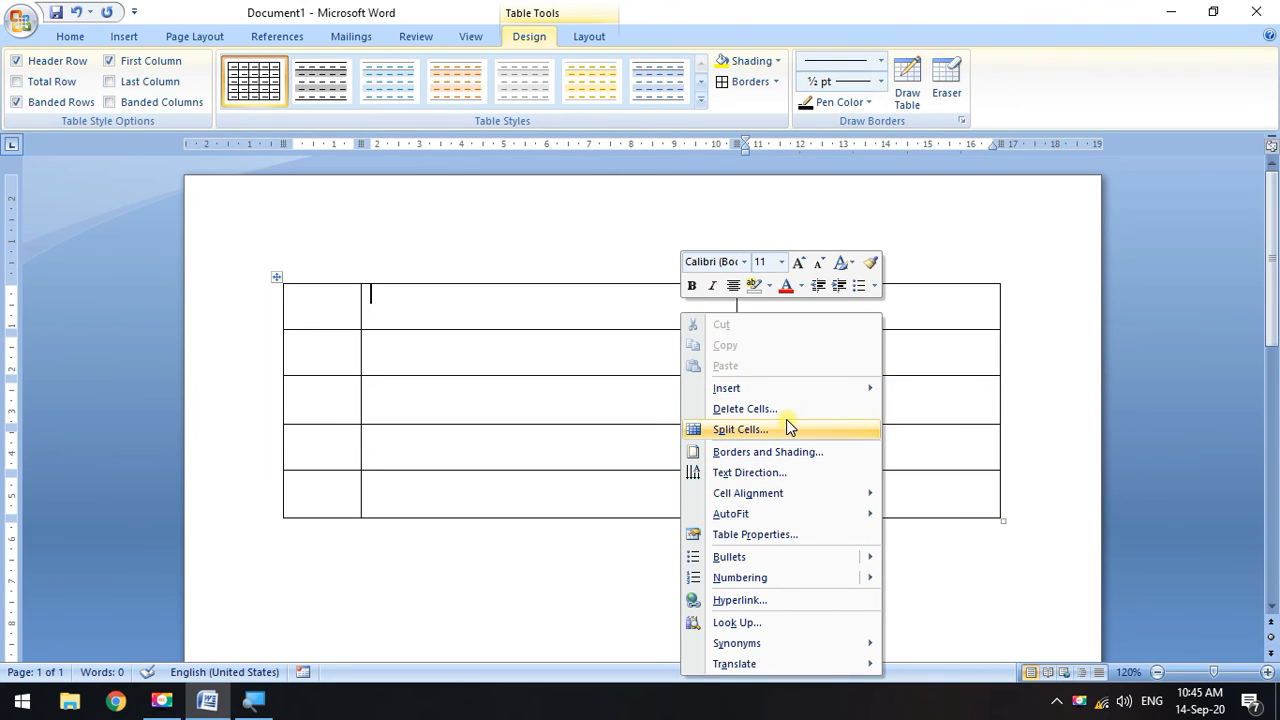
left_click(522, 362)
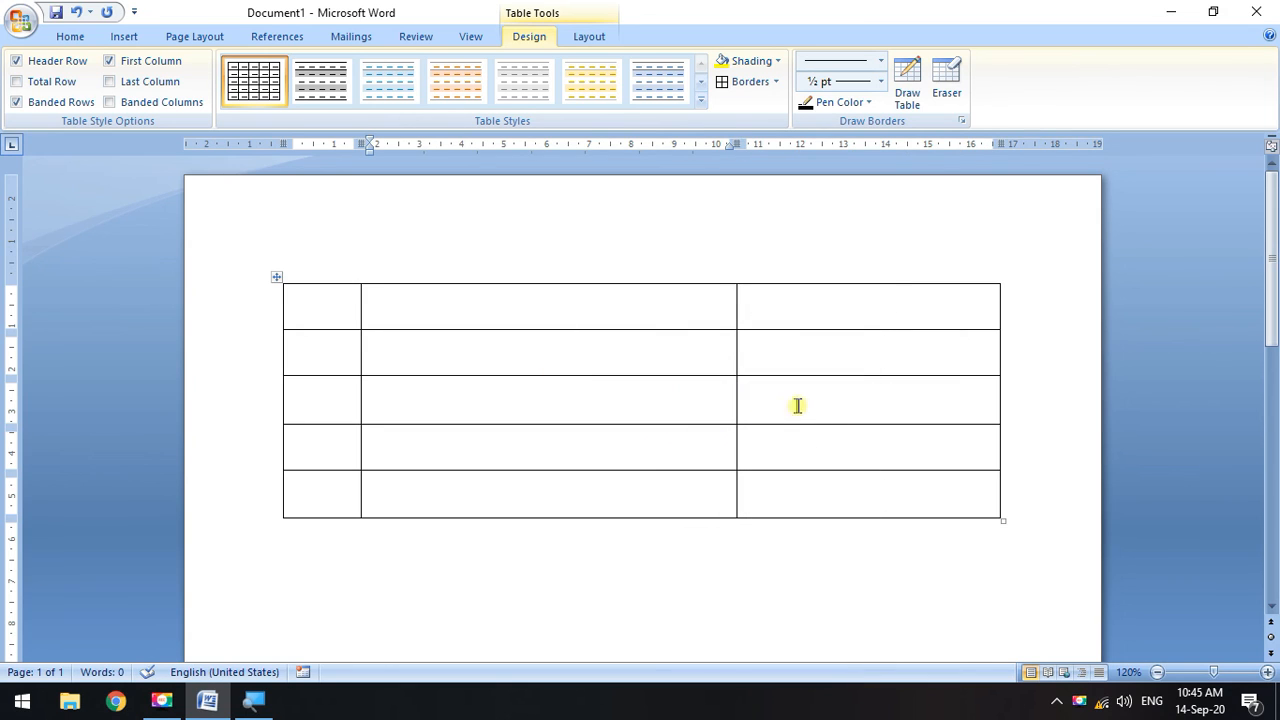
Enter FSSDGSD in the third row's last cell and delete that text again.
left_click(780, 398)
type("FSSDGSD")
left_click_drag(900, 400, 737, 376)
key("Delete")
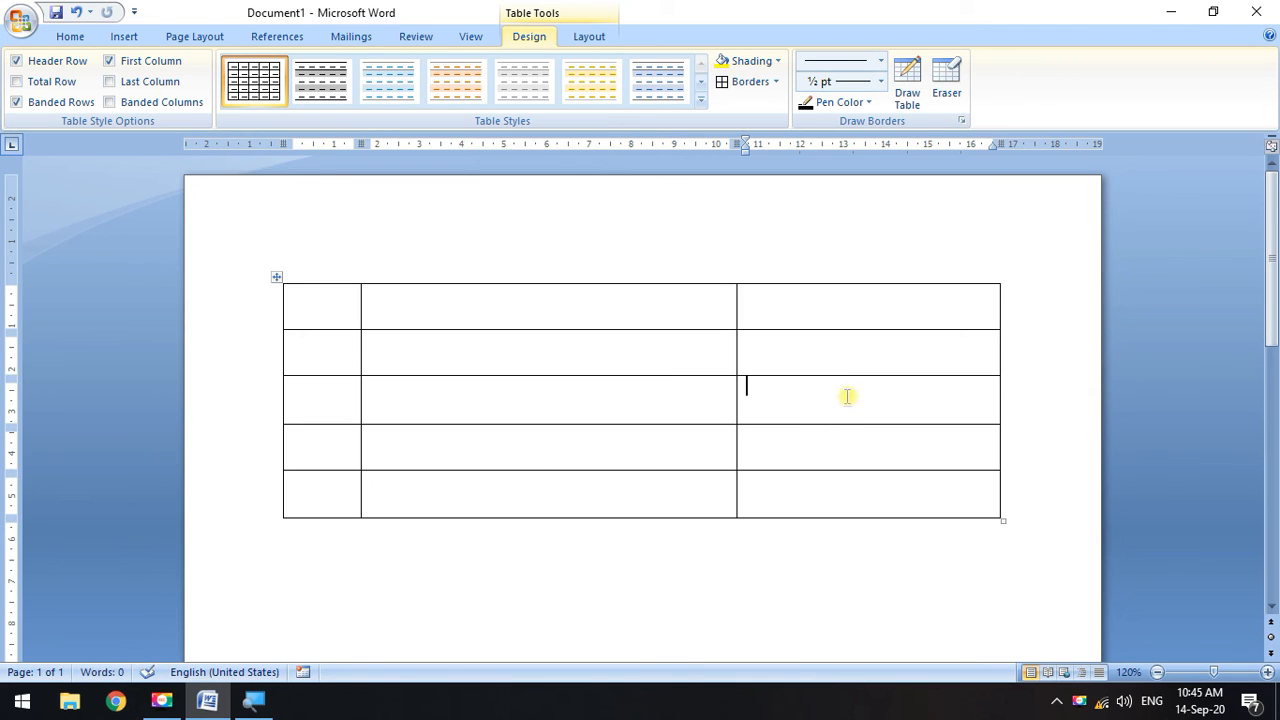
Split the third row's last cell into 2 columns and 2 rows, and select the resulting cells.
right_click(795, 390)
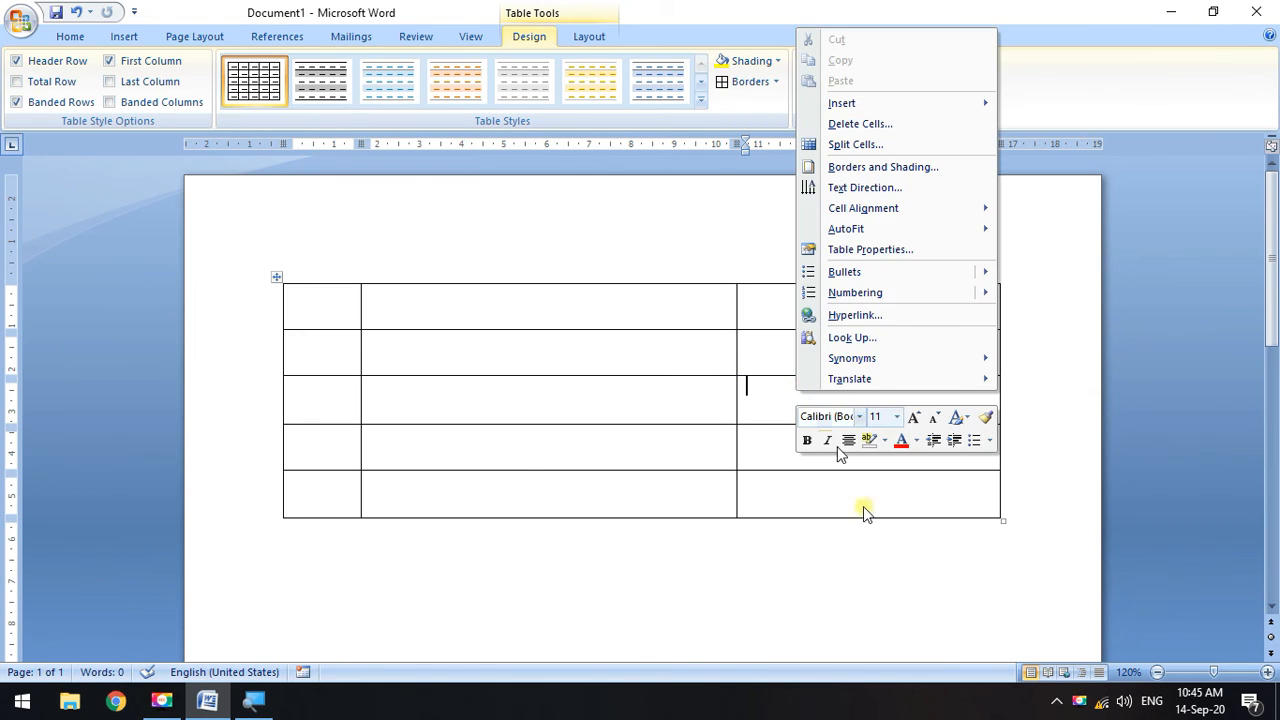
left_click(856, 145)
left_click_drag(625, 271, 877, 135)
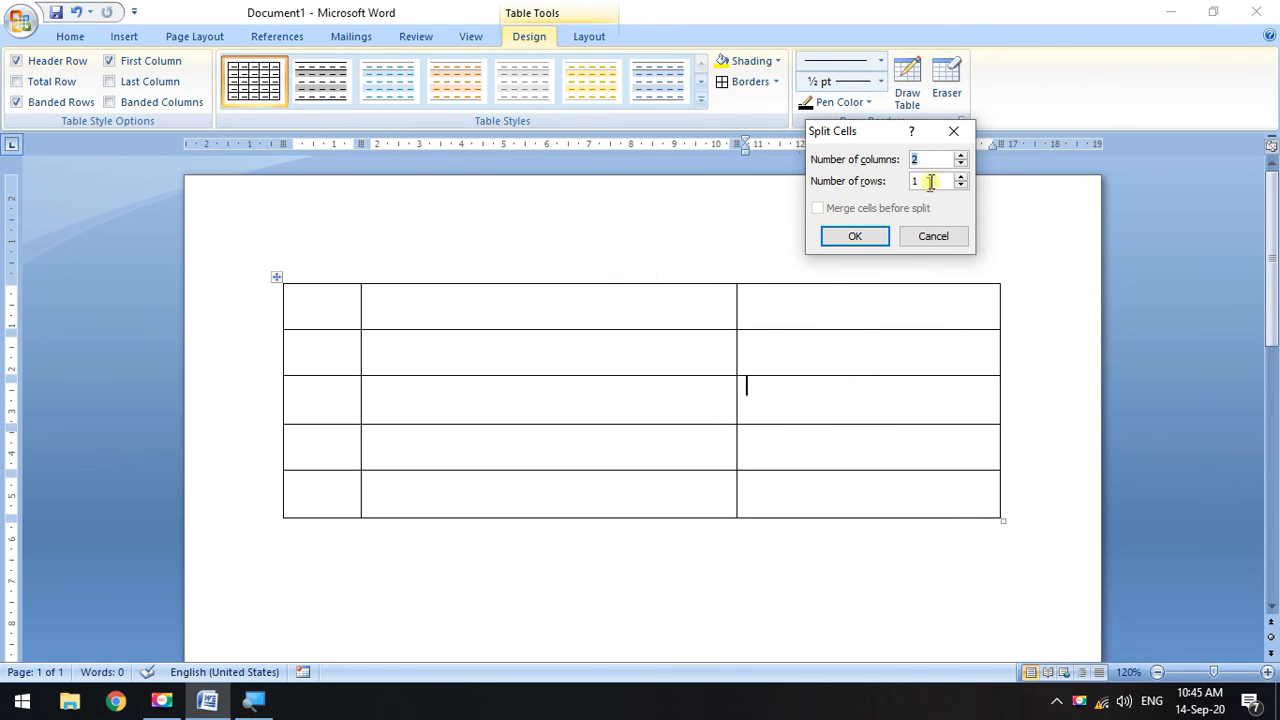
left_click(960, 178)
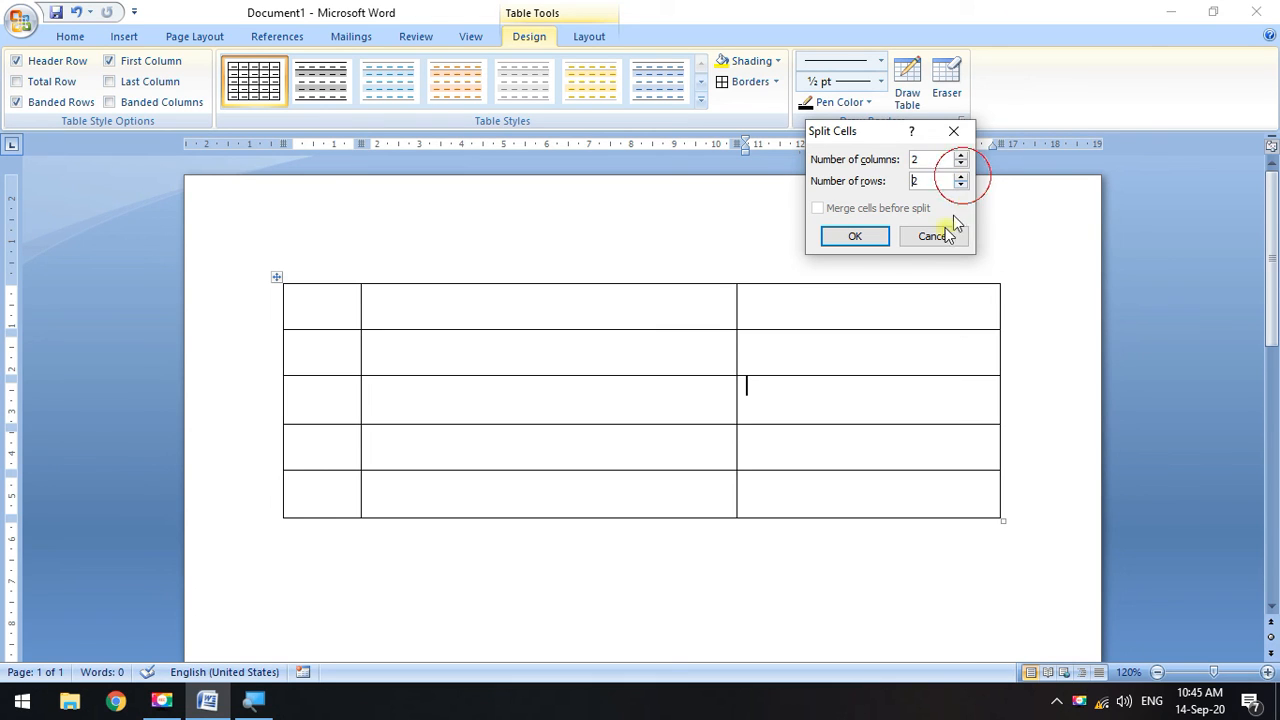
left_click(853, 236)
left_click(833, 406)
left_click_drag(763, 394, 937, 406)
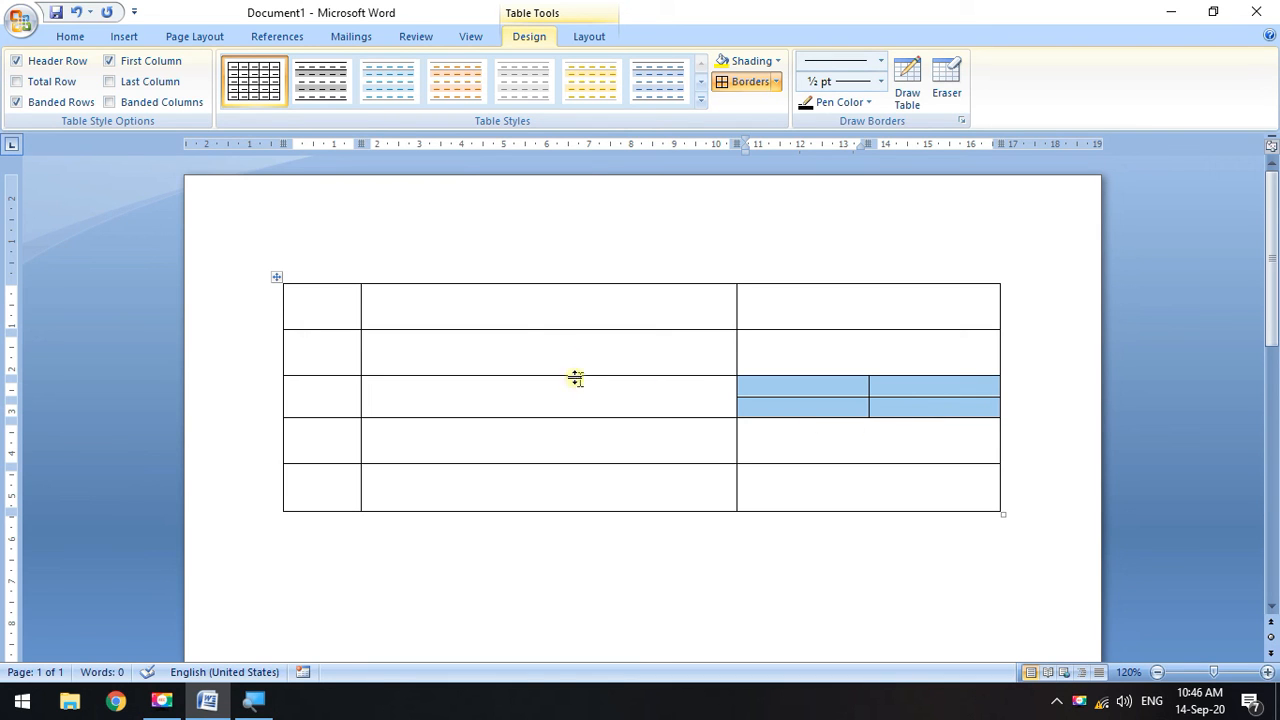
Split the first row's middle cell into 3 columns and 3 rows.
right_click(567, 308)
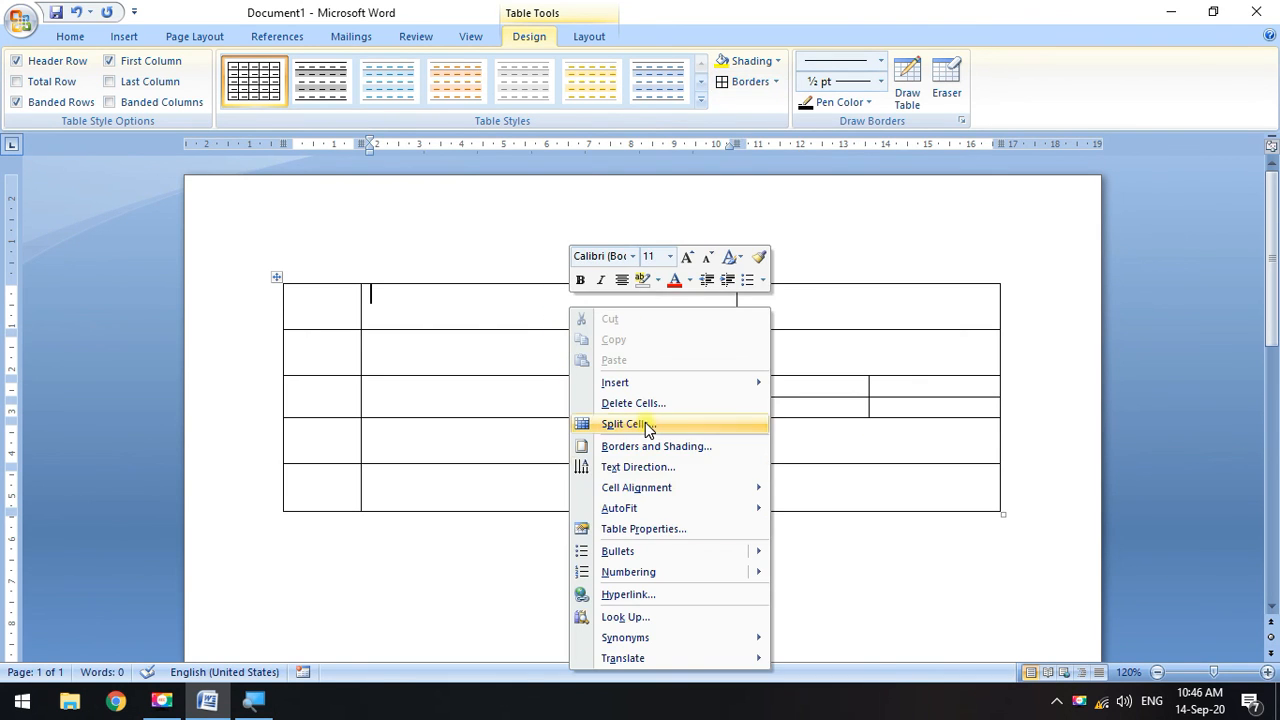
left_click(640, 424)
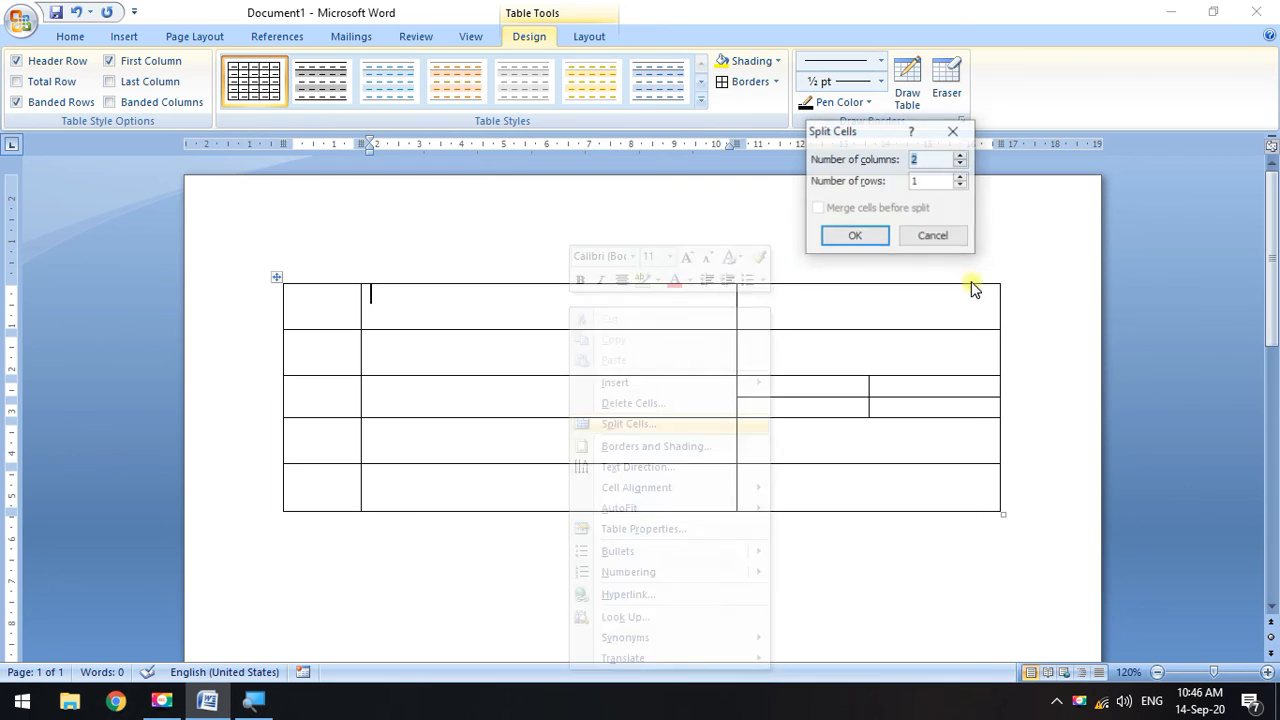
left_click(960, 165)
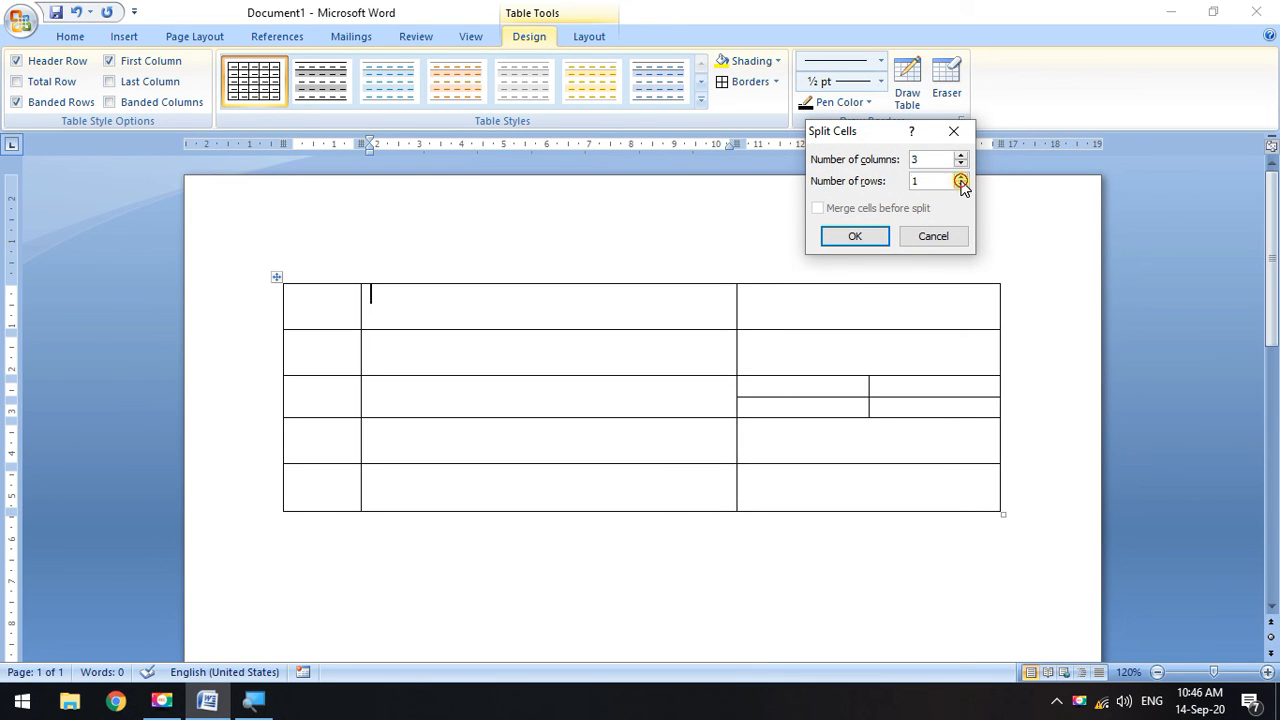
left_click(850, 236)
left_click(655, 369)
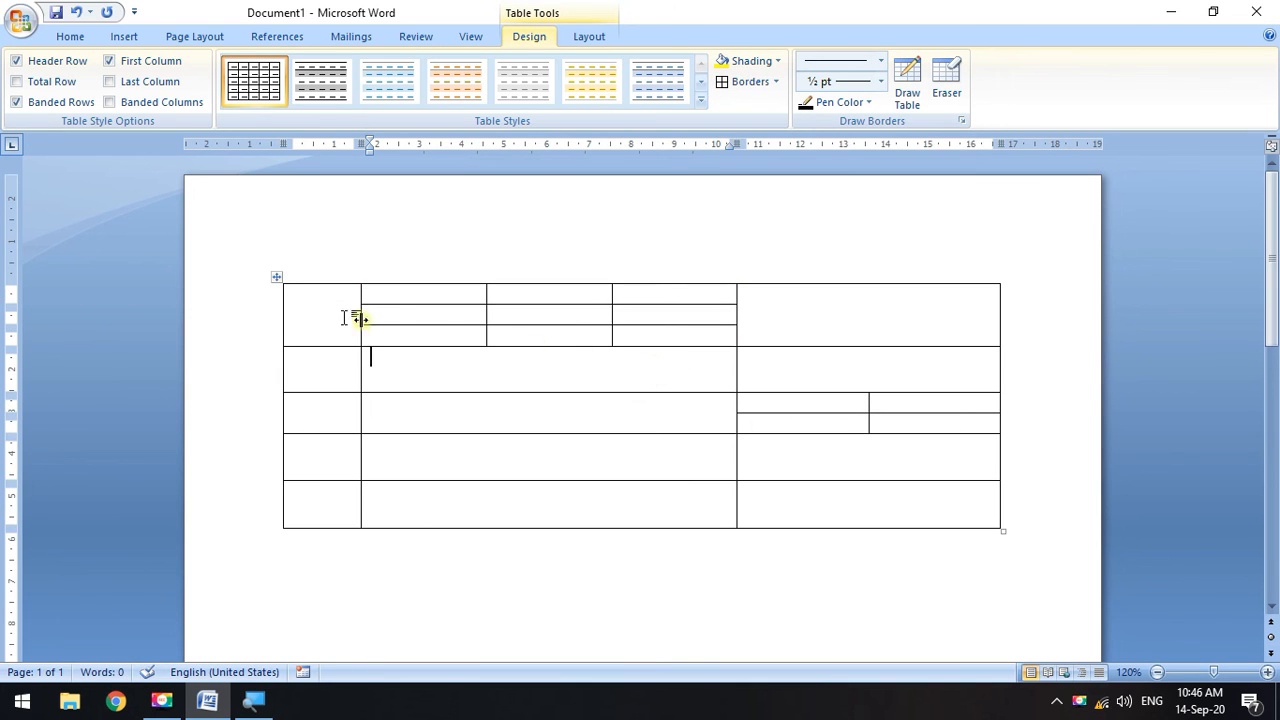
Delete the entire rows containing the nine split cells in the first row's middle section.
left_click_drag(363, 296, 669, 329)
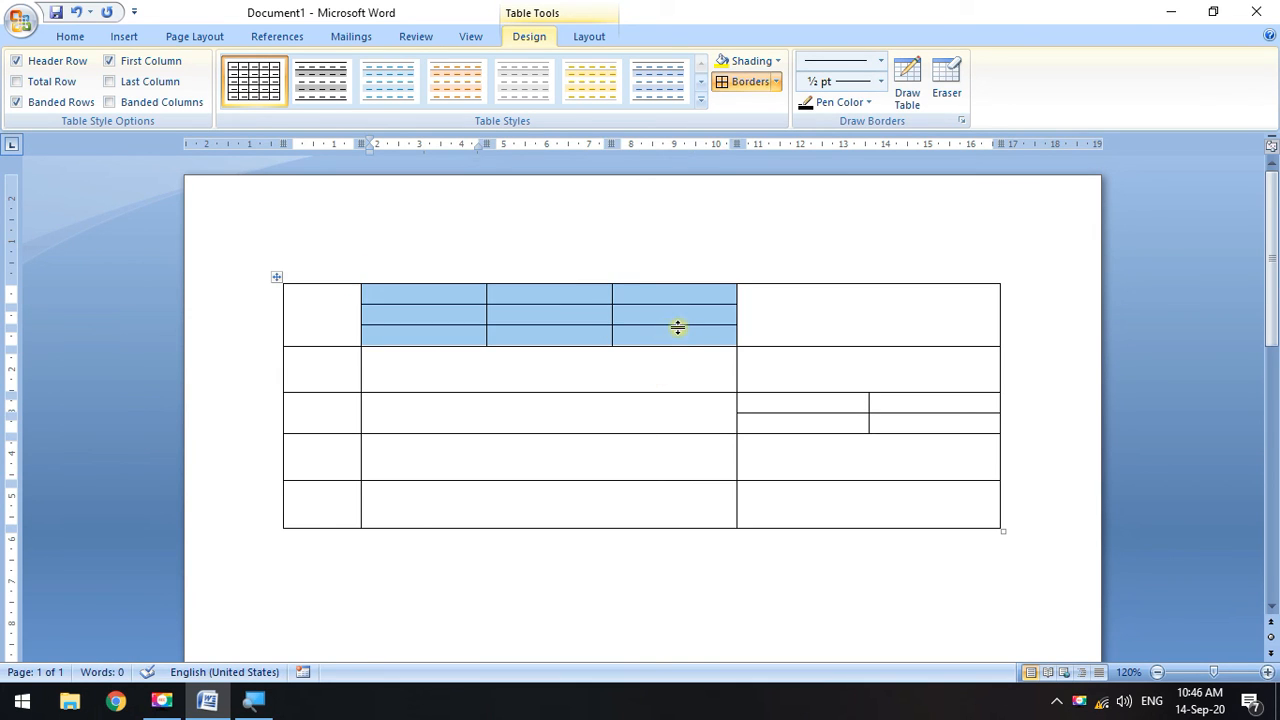
key("BackSpace")
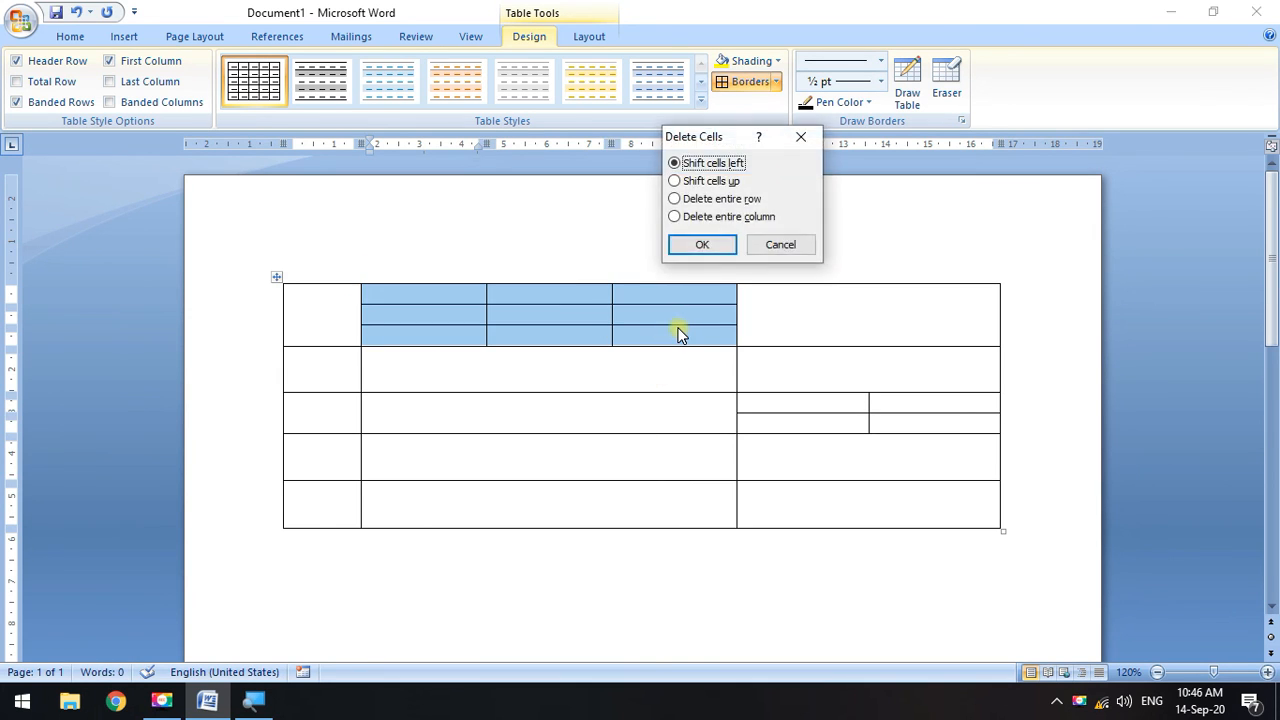
left_click(712, 200)
left_click(699, 245)
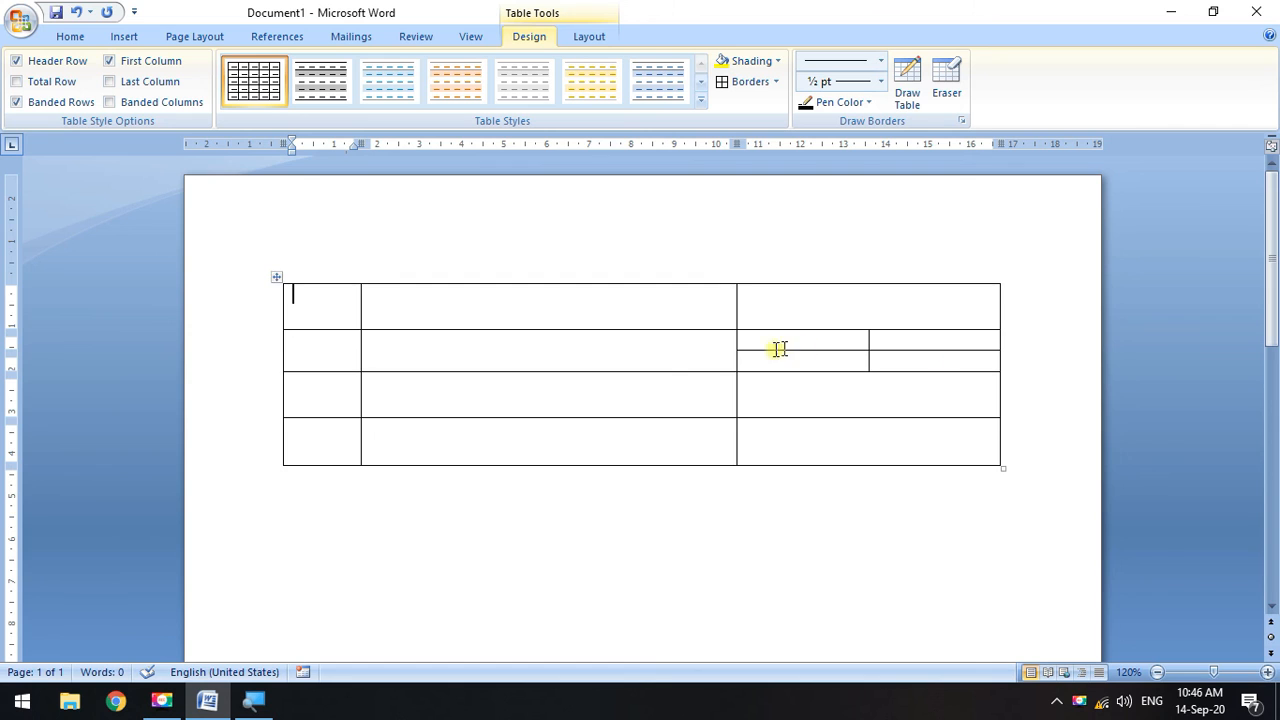
Merge the four split cells at the end of the second row into a single cell.
left_click_drag(772, 345, 931, 357)
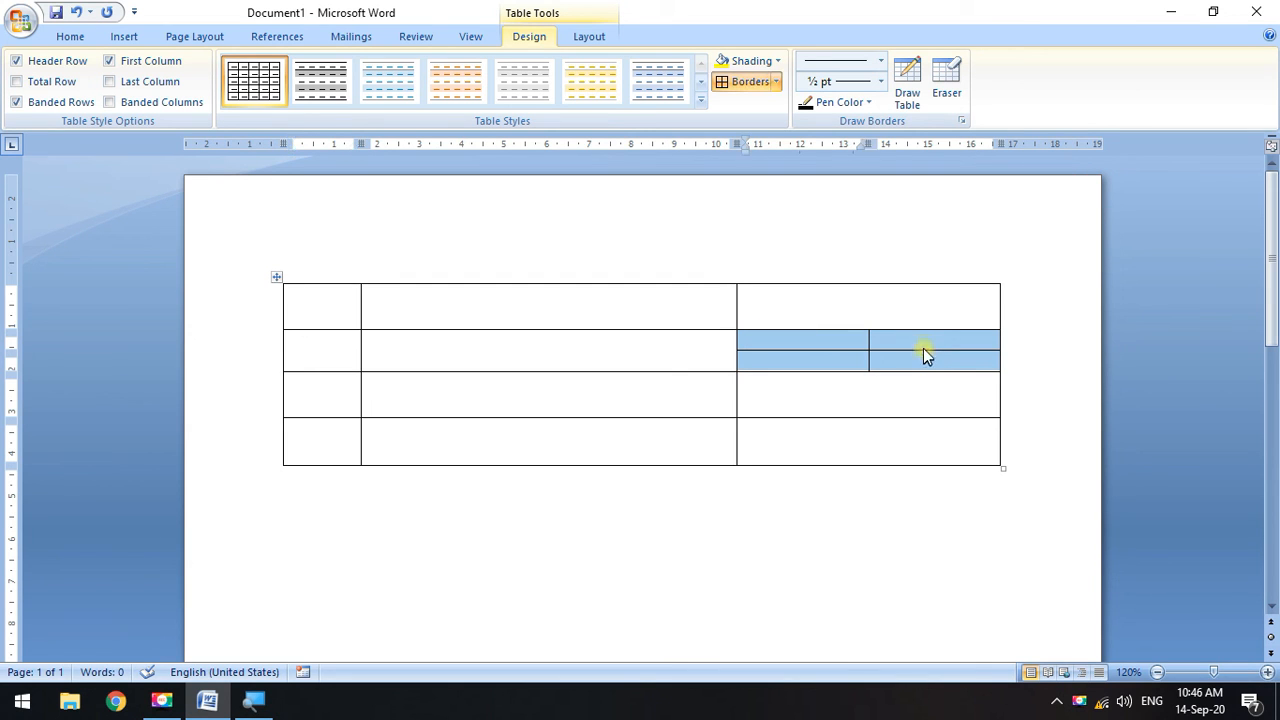
right_click(925, 345)
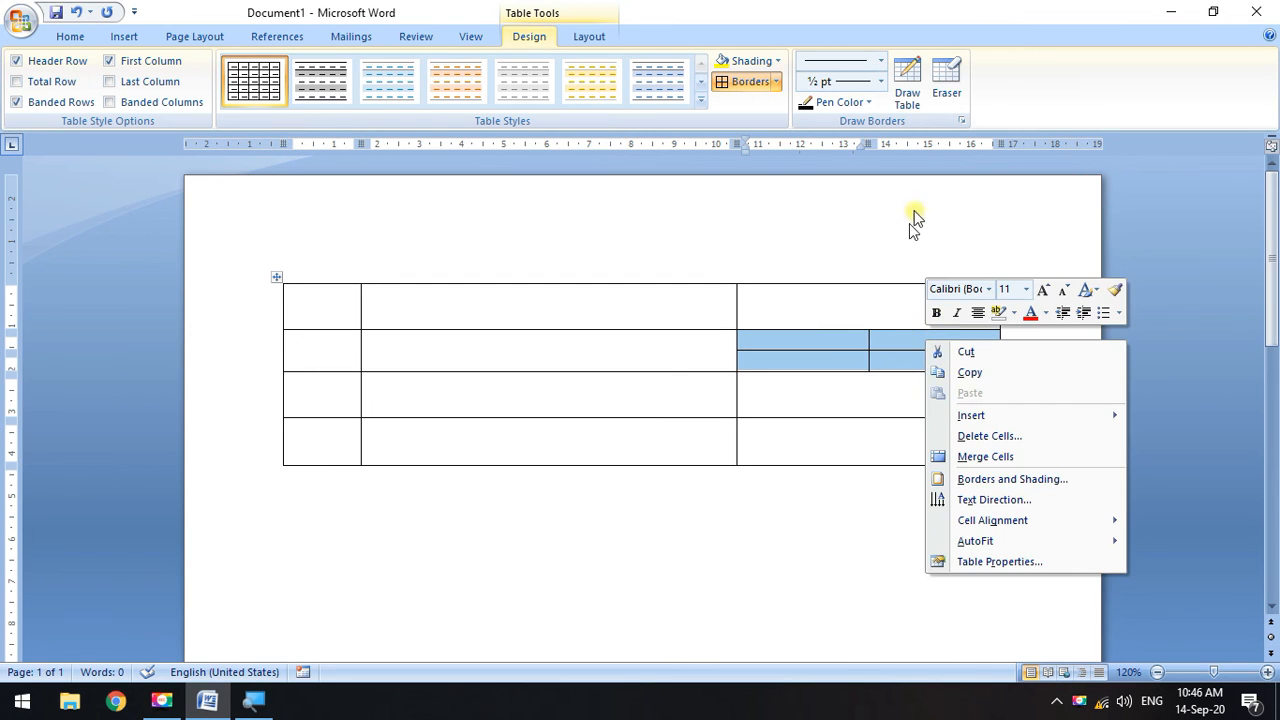
left_click(987, 457)
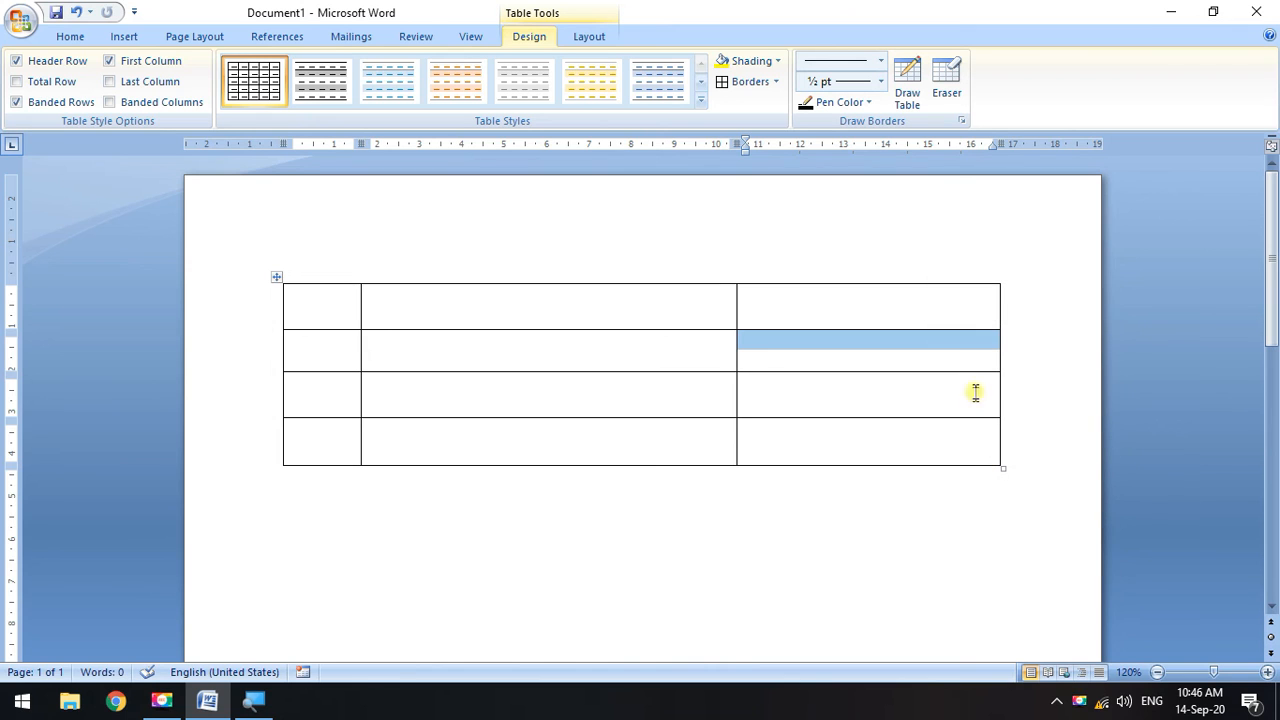
left_click(971, 357)
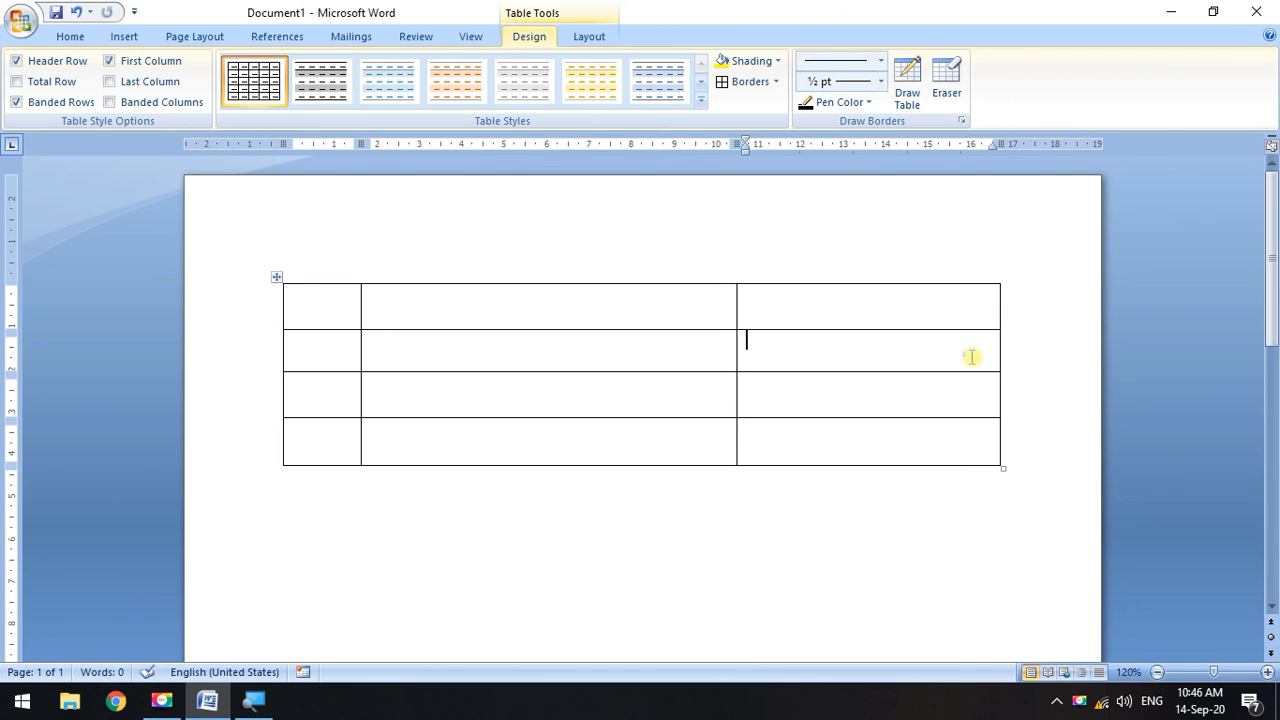
Activate Draw Table for the table and set its pen to standard red with a 2 ¼ pt line weight.
left_click(608, 617)
left_click(557, 317)
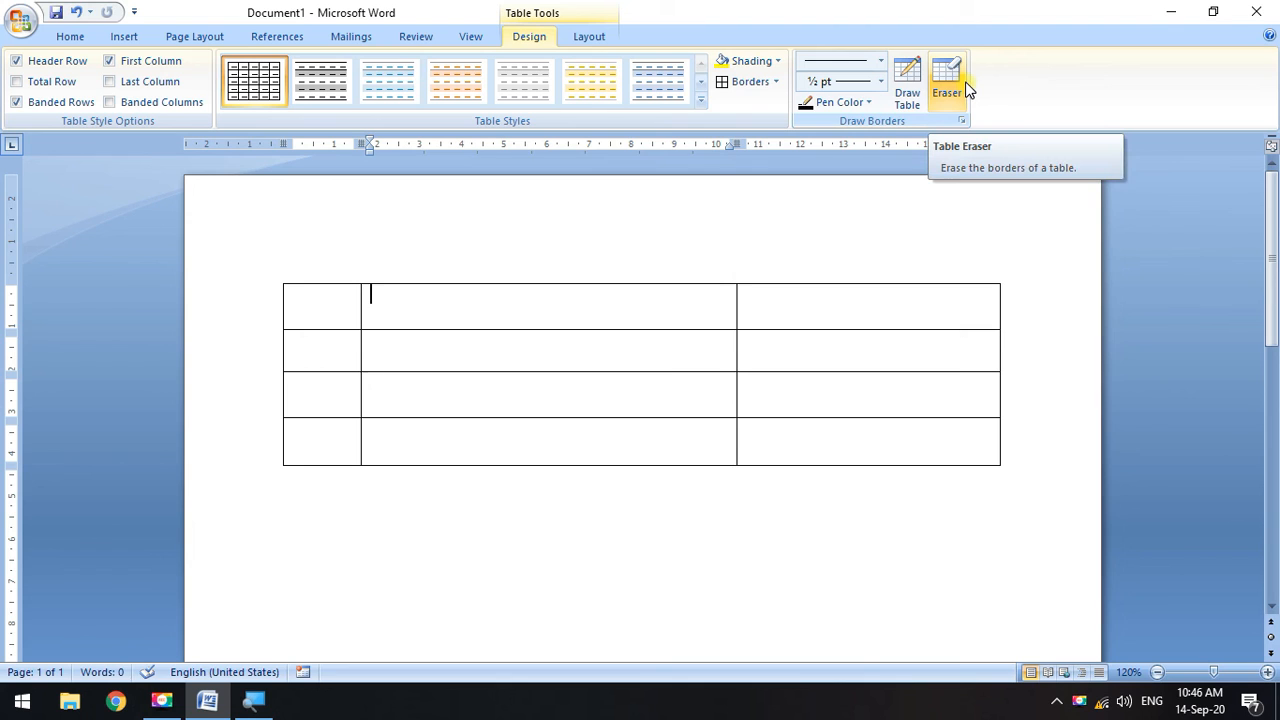
left_click(908, 86)
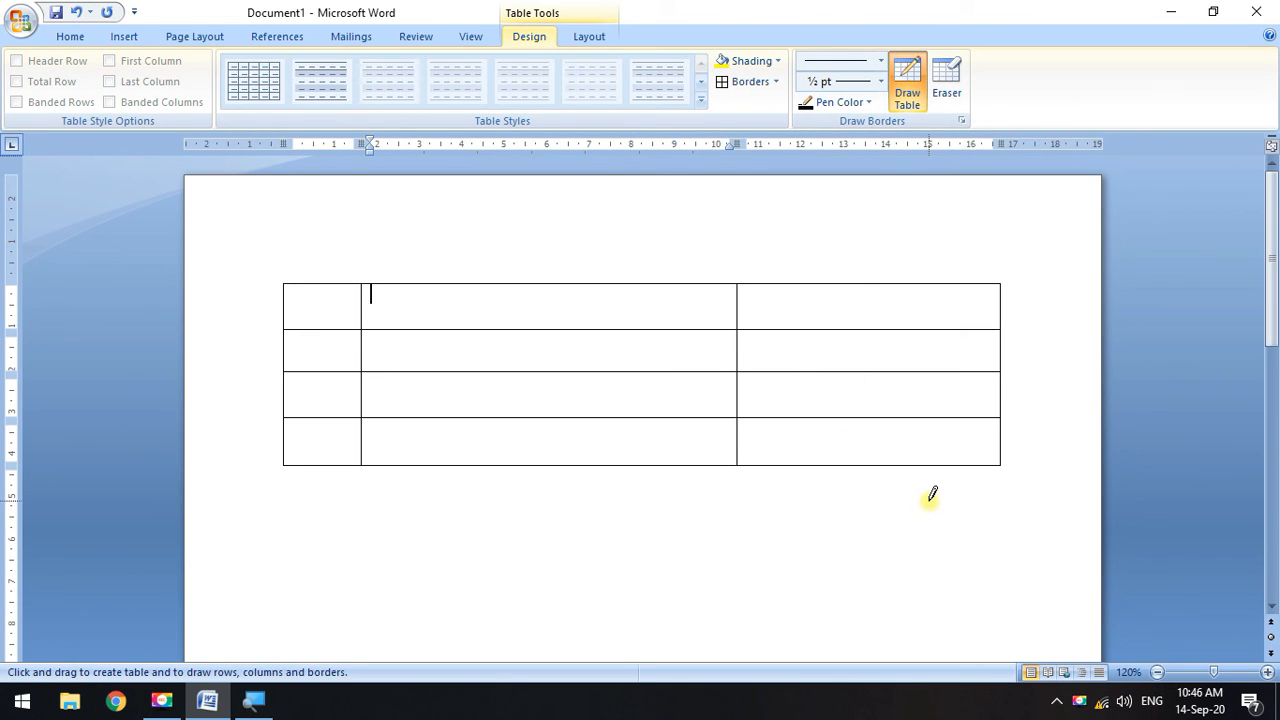
left_click(868, 102)
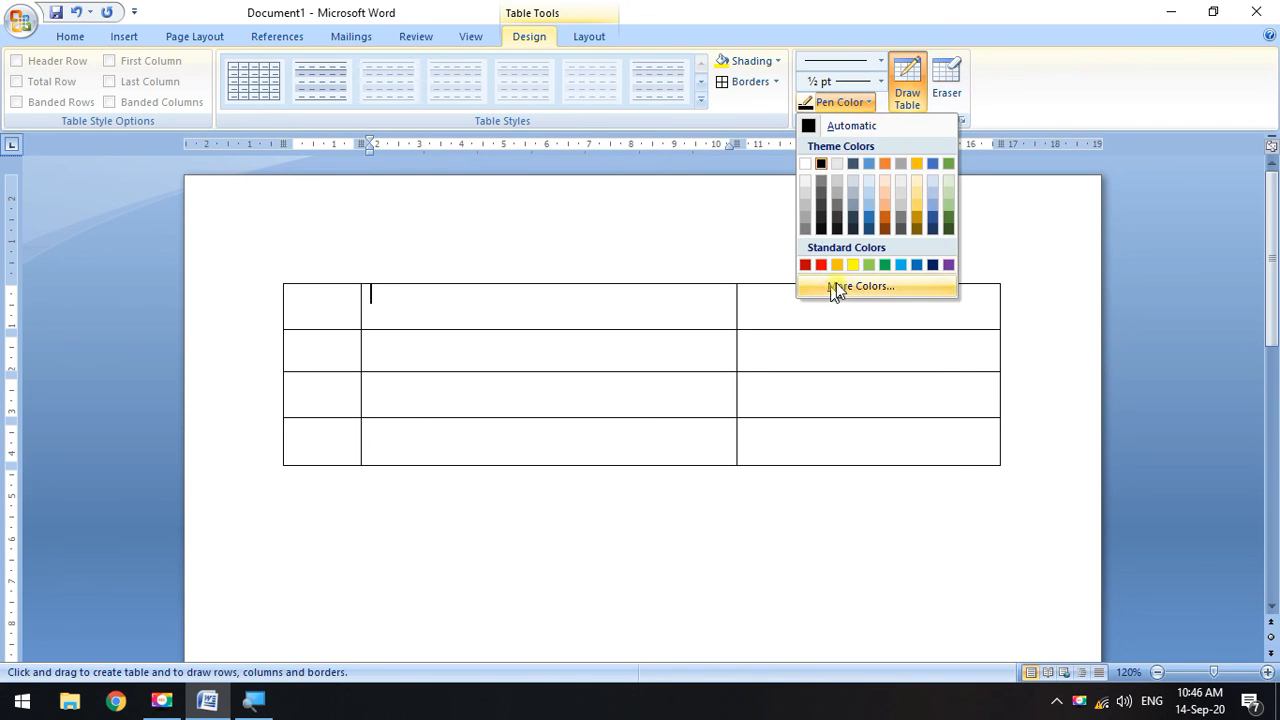
left_click(823, 265)
left_click(880, 81)
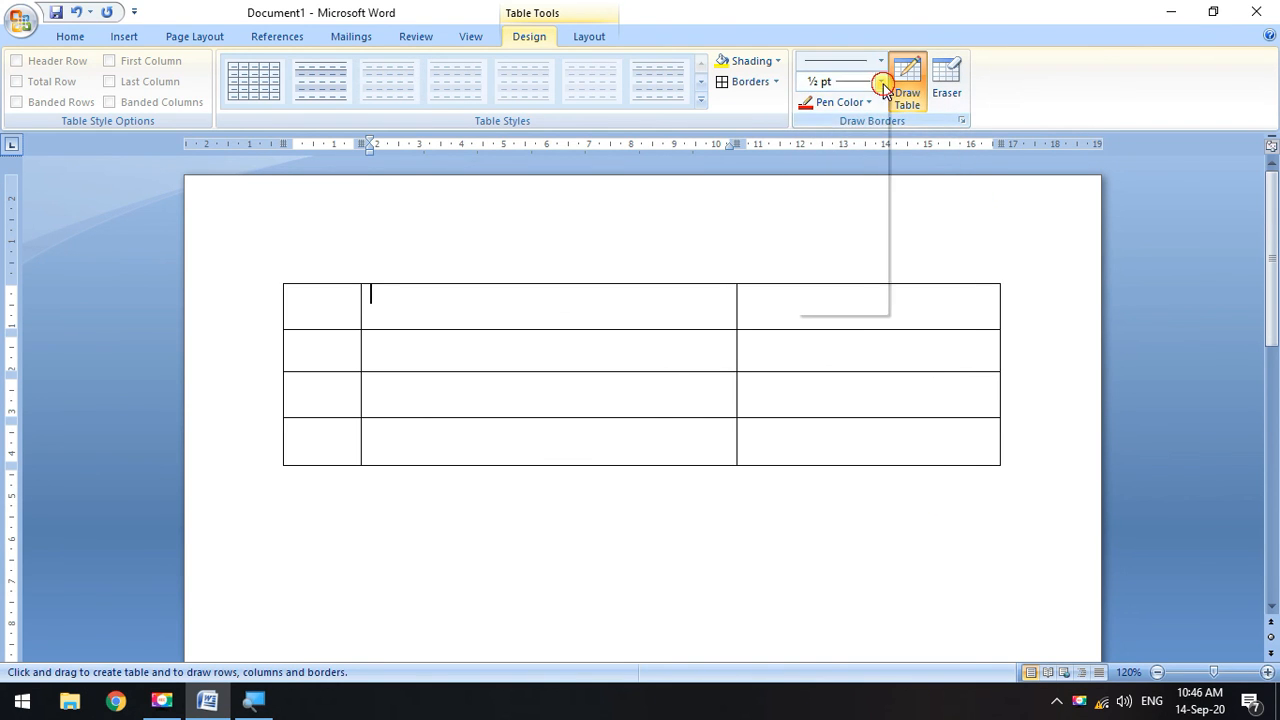
left_click(840, 228)
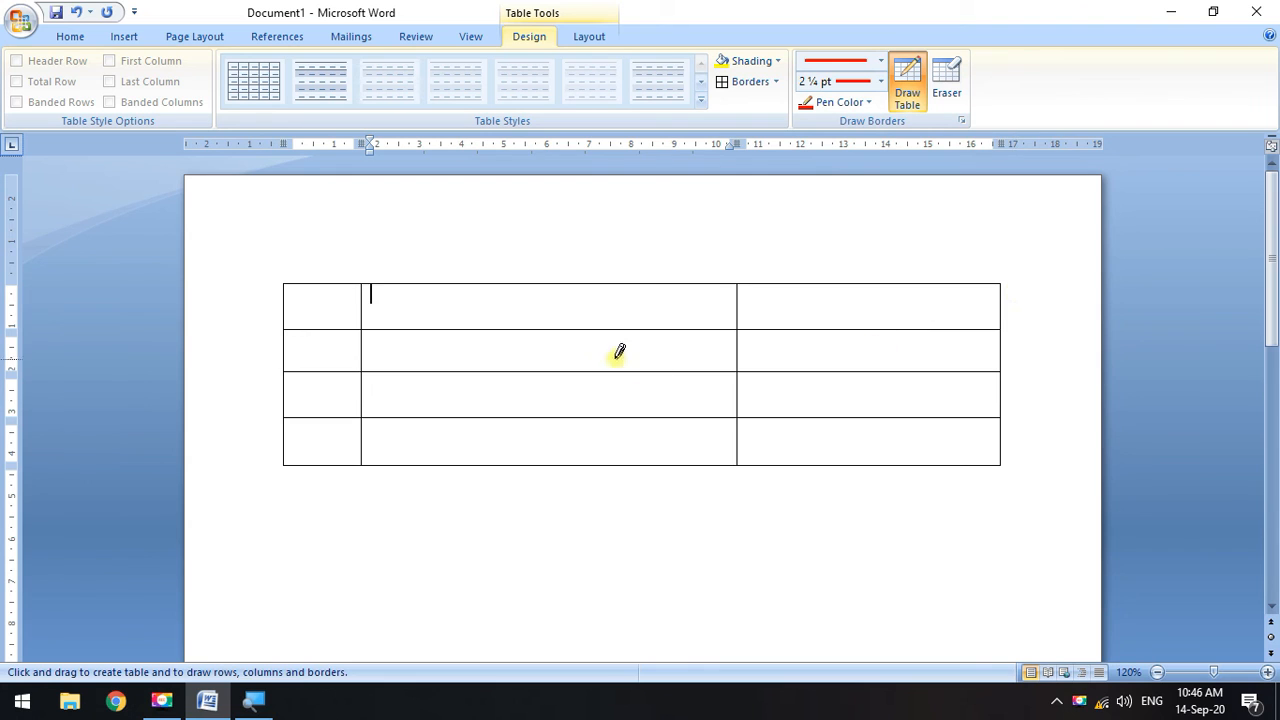
Draw vertical dividers in the middle column, one in row one, two in row two and one in row four, plus a horizontal divider across the first cell.
left_click_drag(575, 285, 575, 328)
left_click_drag(444, 329, 444, 370)
left_click_drag(683, 327, 681, 370)
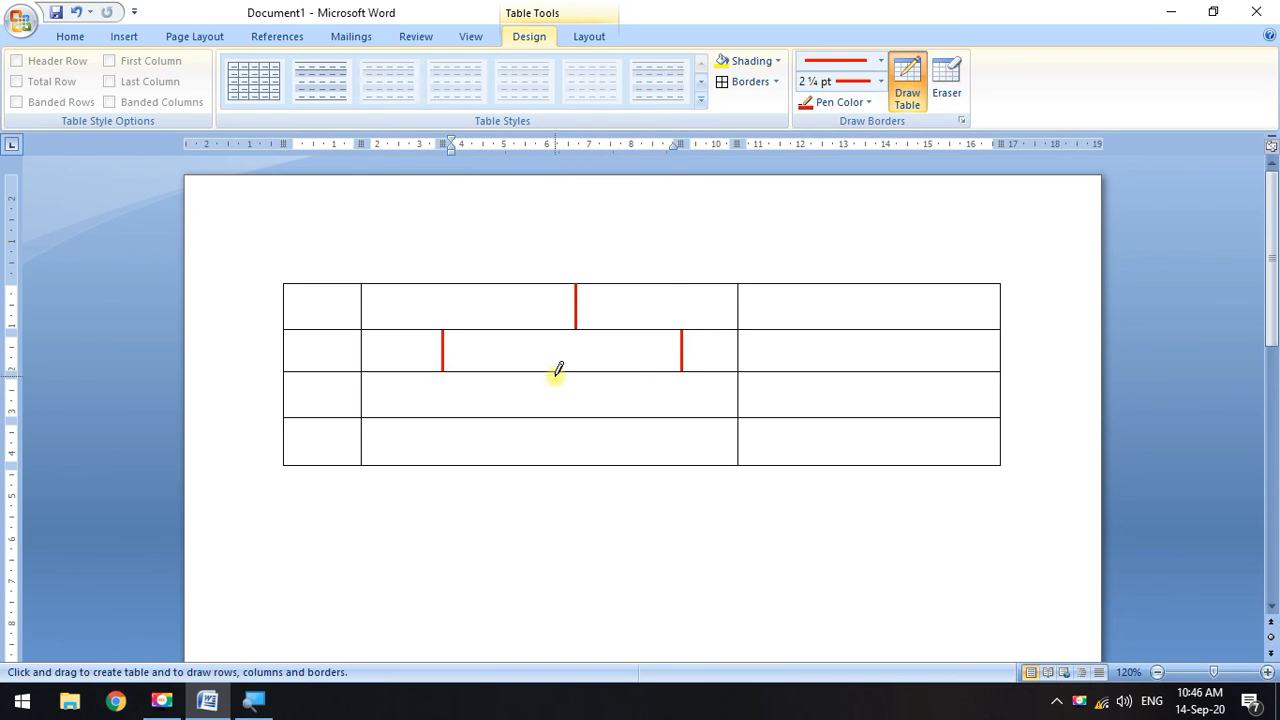
left_click_drag(524, 418, 514, 455)
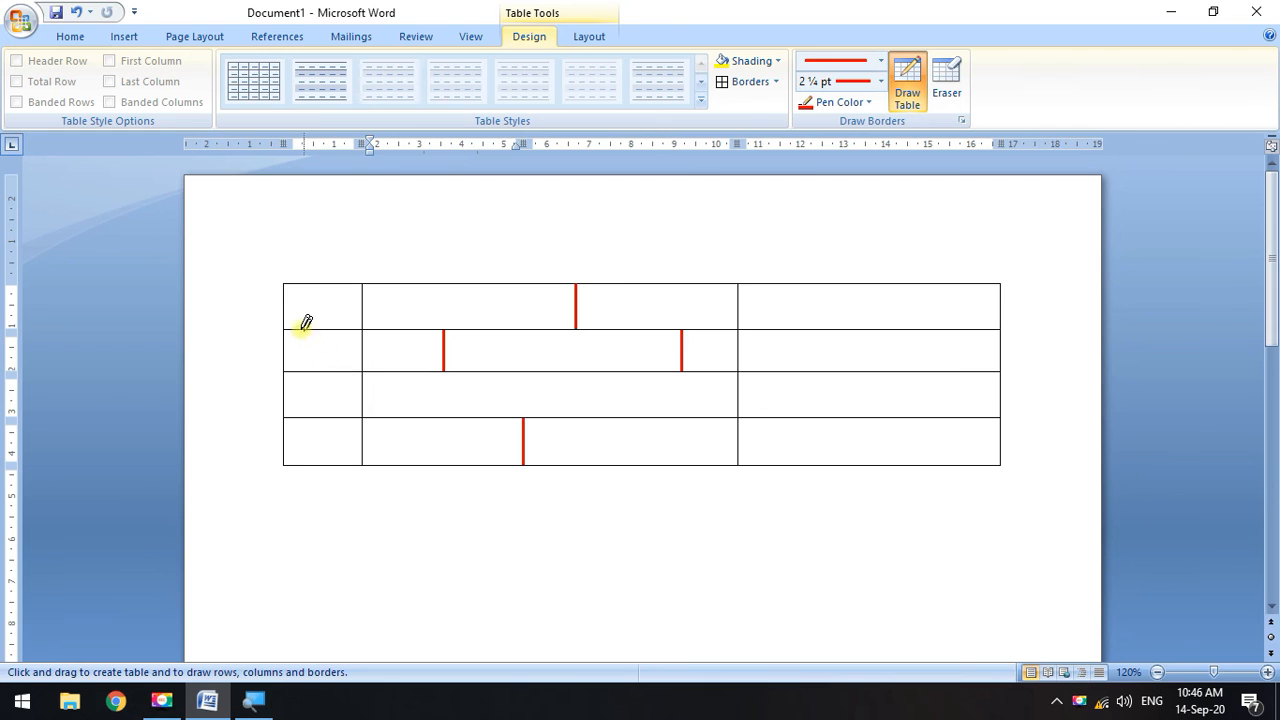
left_click_drag(285, 311, 358, 310)
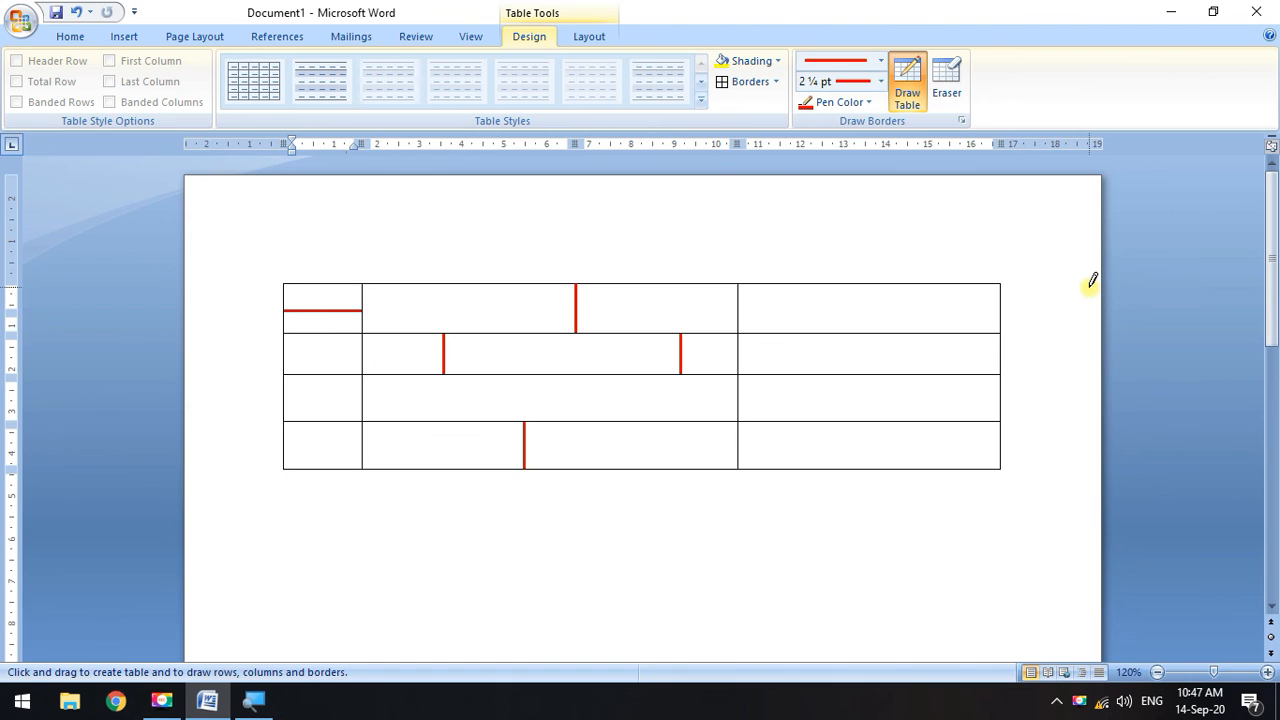
left_click(920, 106)
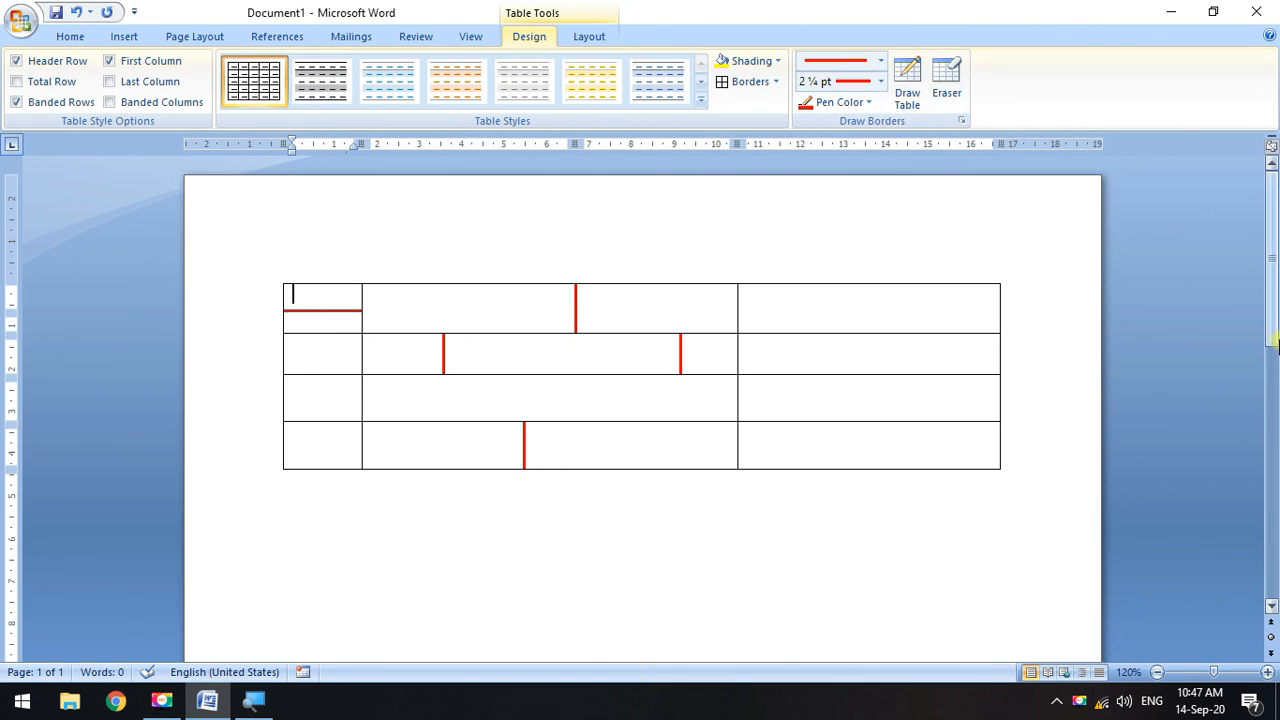
Erase the second row's right-hand red divider, the bottom border right of the last row's red divider, and the last column's border between rows three and four.
left_click(948, 92)
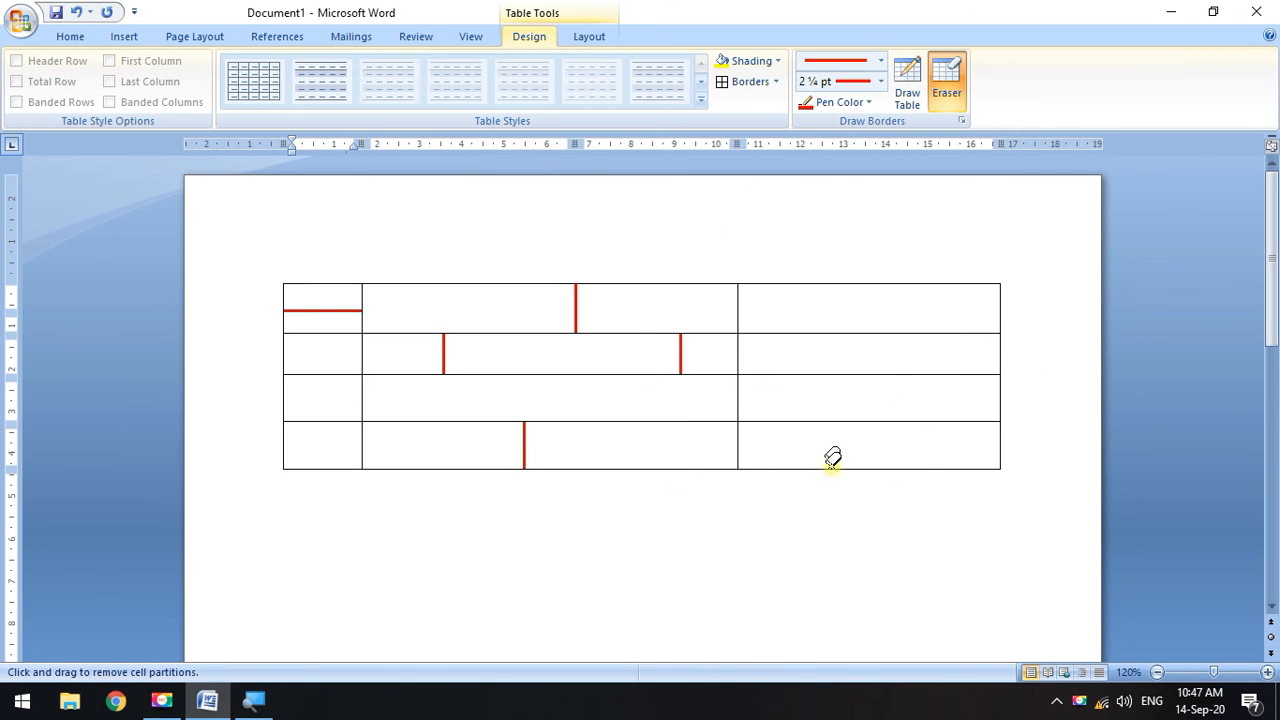
left_click(681, 352)
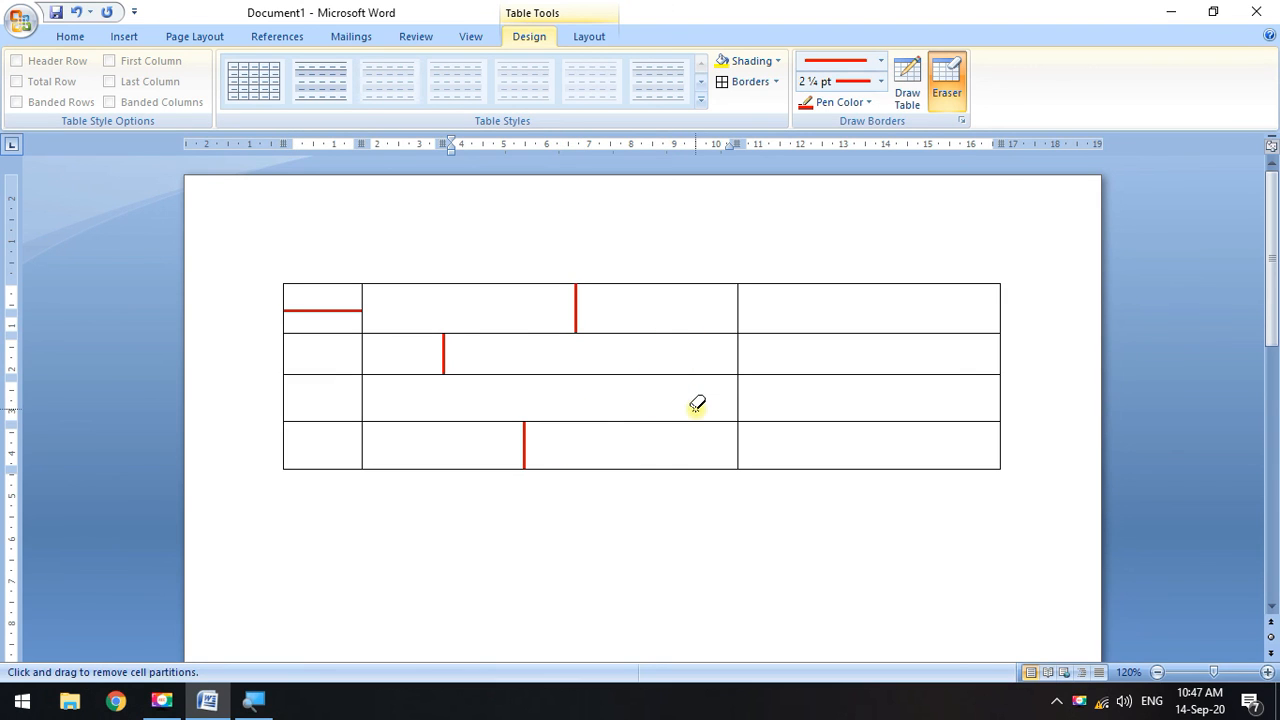
left_click(605, 466)
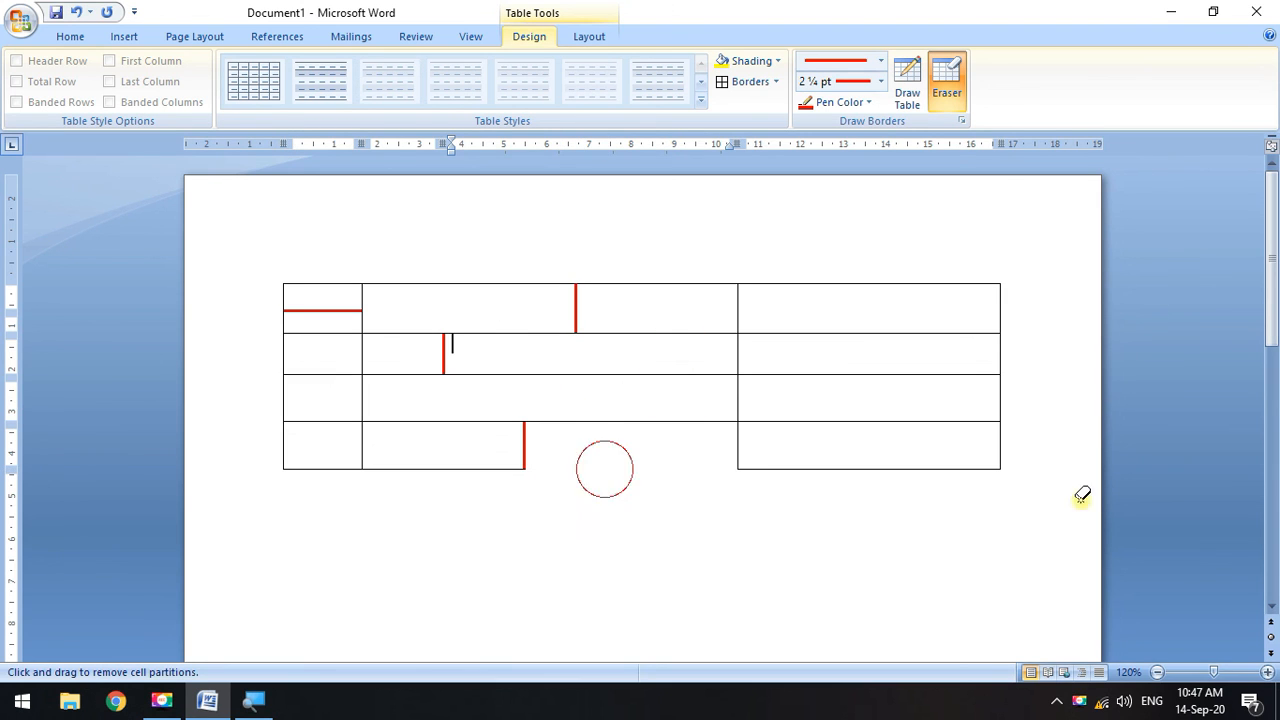
left_click(964, 420)
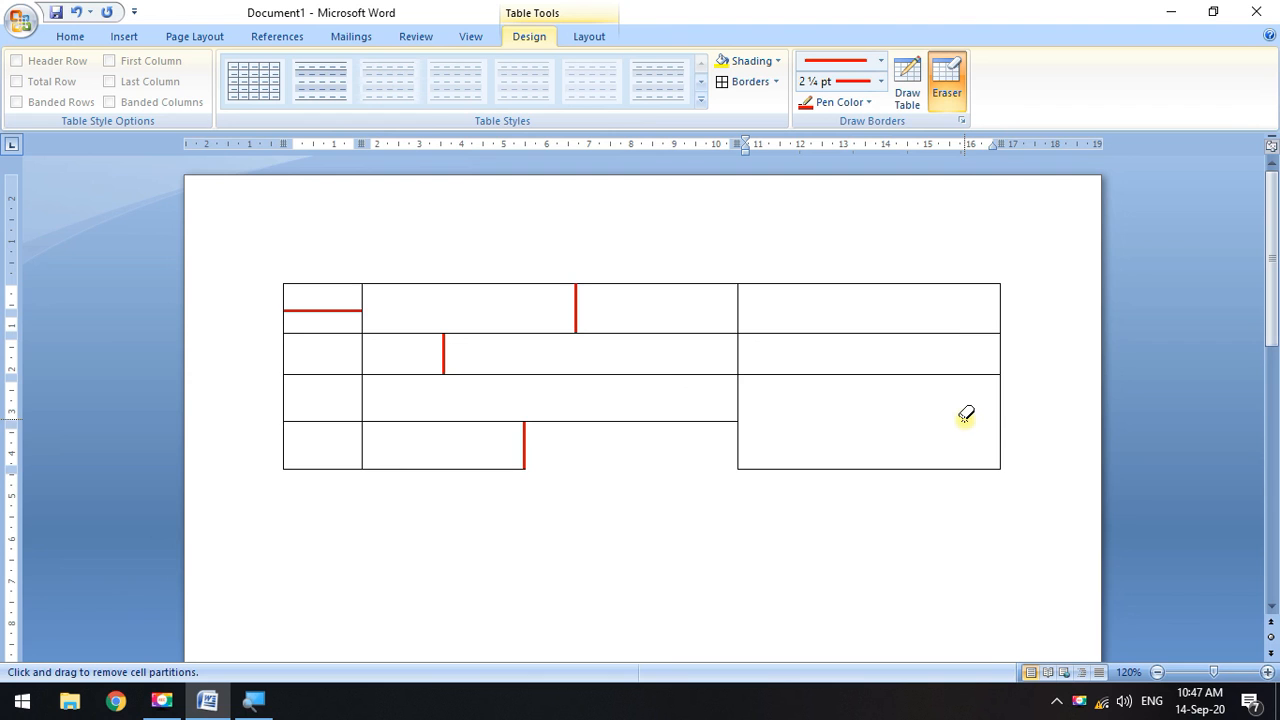
left_click(946, 78)
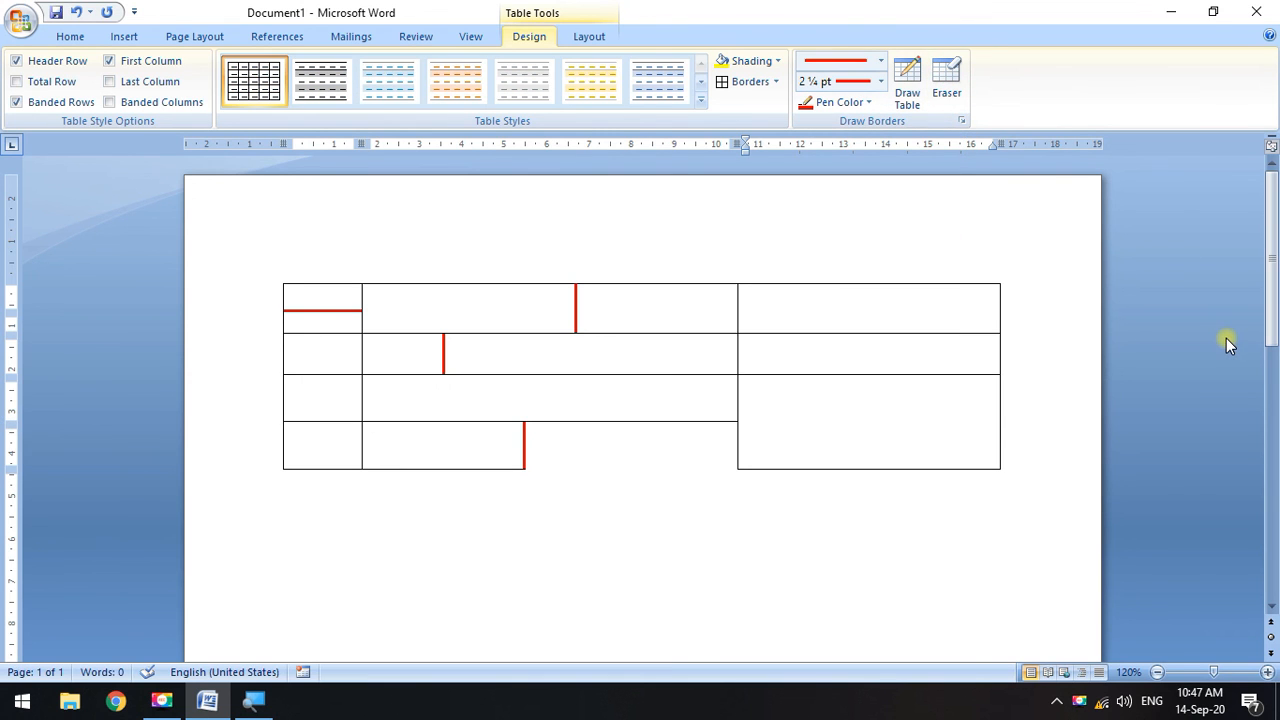
Draw a red vertical divider in the last column's merged cell, plus 1 pt green horizontal dividers beside it and a green vertical divider above it.
left_click(907, 82)
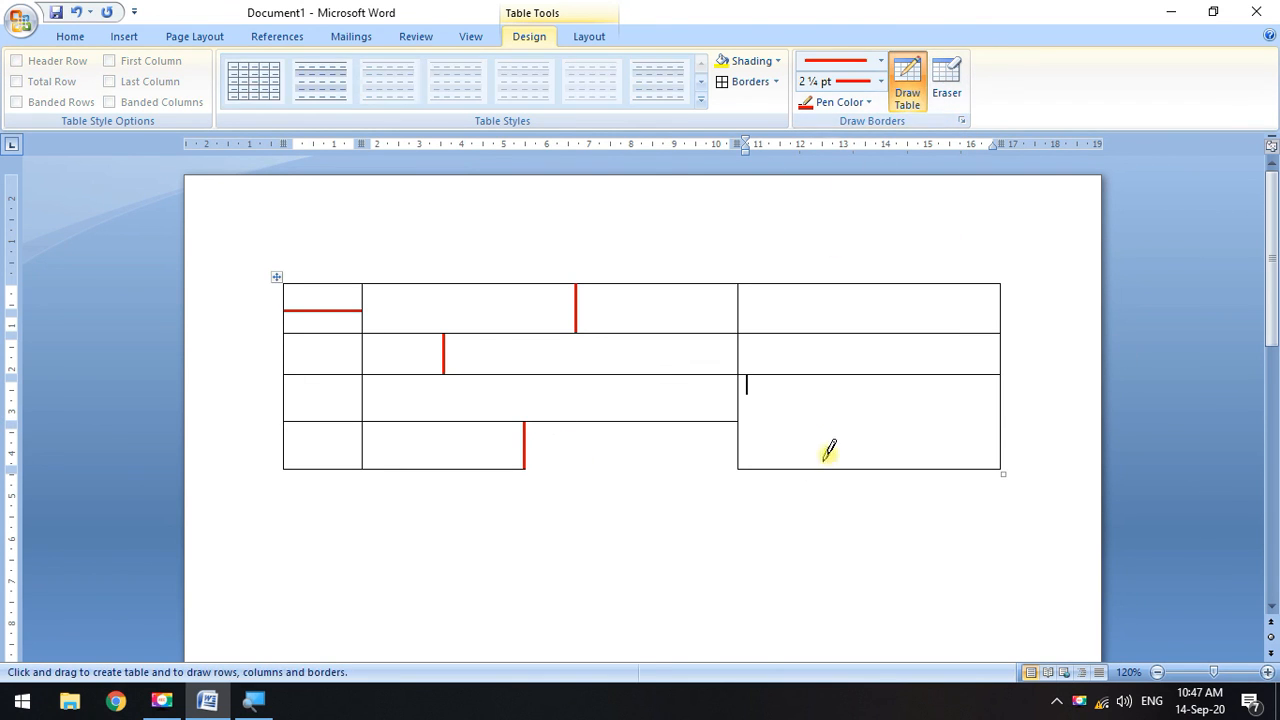
left_click_drag(863, 372, 860, 462)
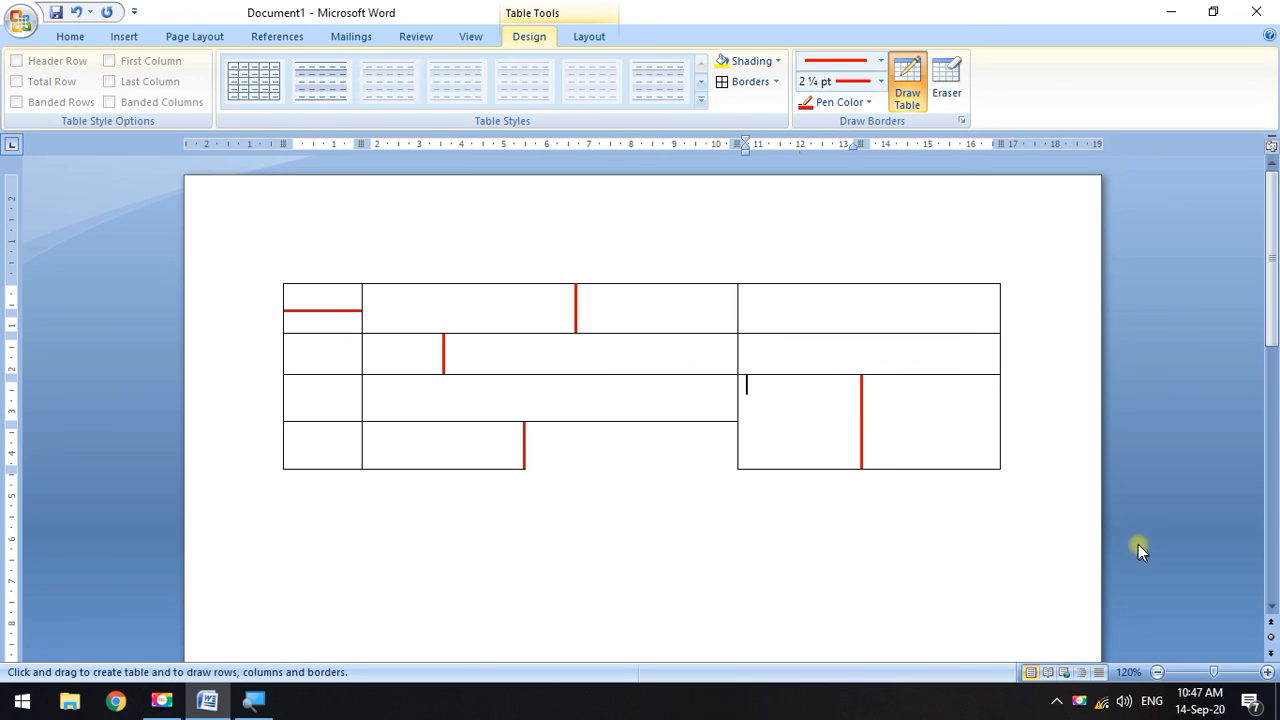
left_click(874, 107)
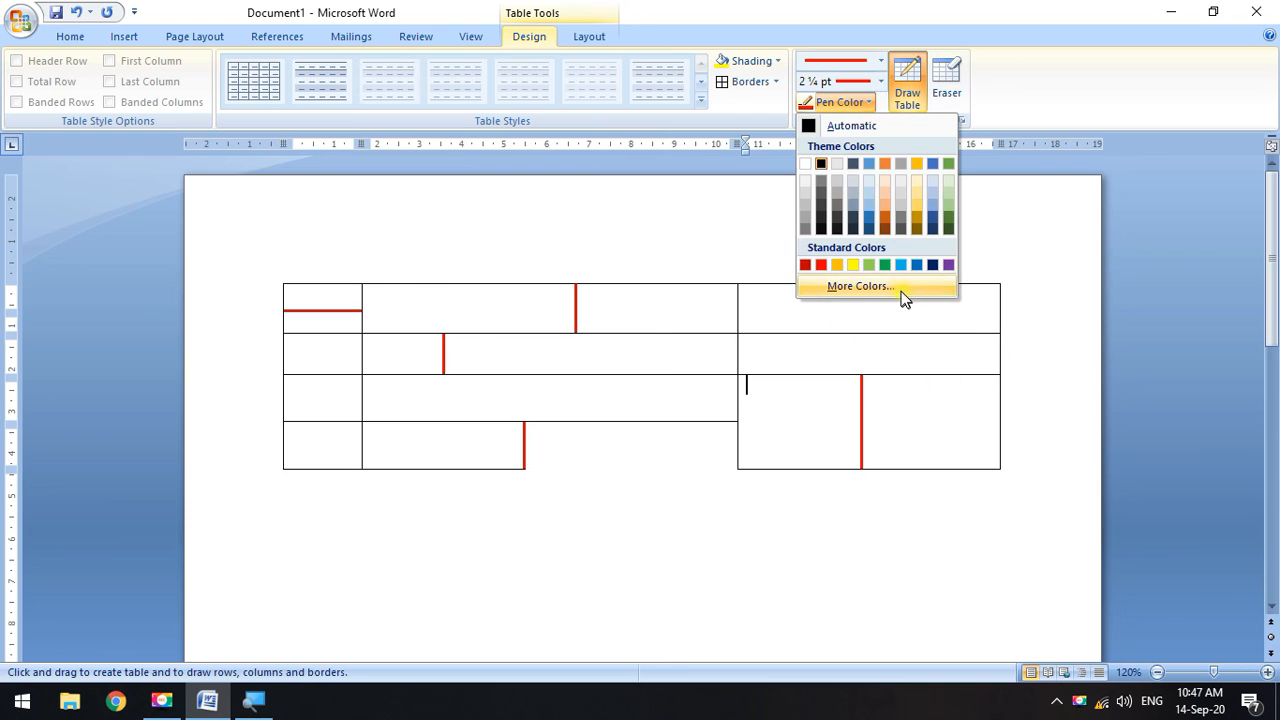
left_click(884, 264)
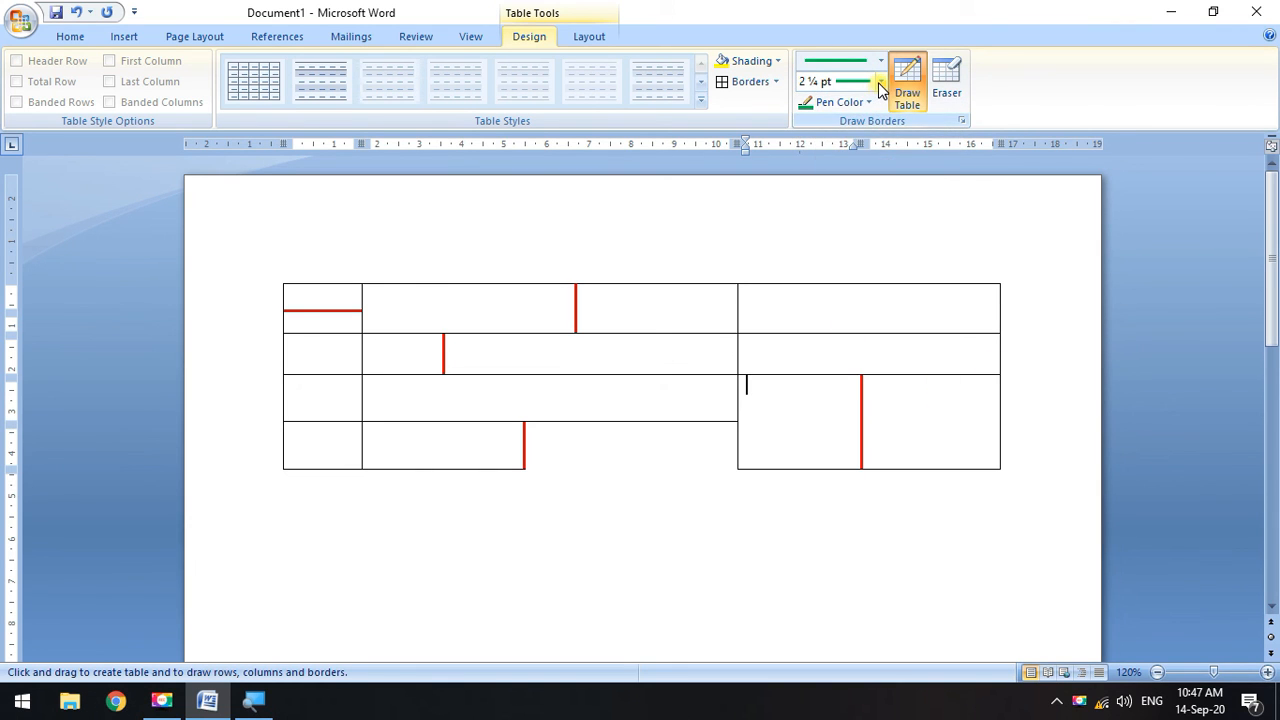
left_click(881, 82)
left_click(850, 177)
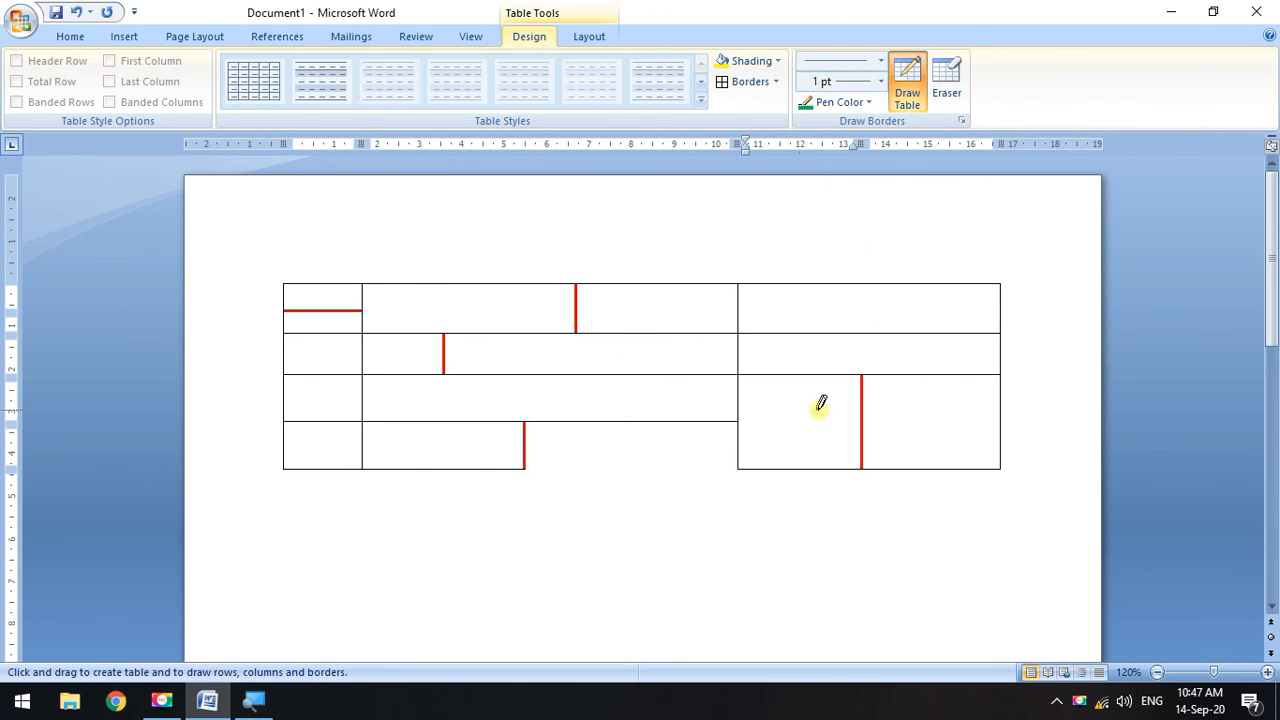
mouse_move(741, 421)
left_mouse_down()
mouse_move(860, 421)
mouse_move(954, 400)
left_mouse_up()
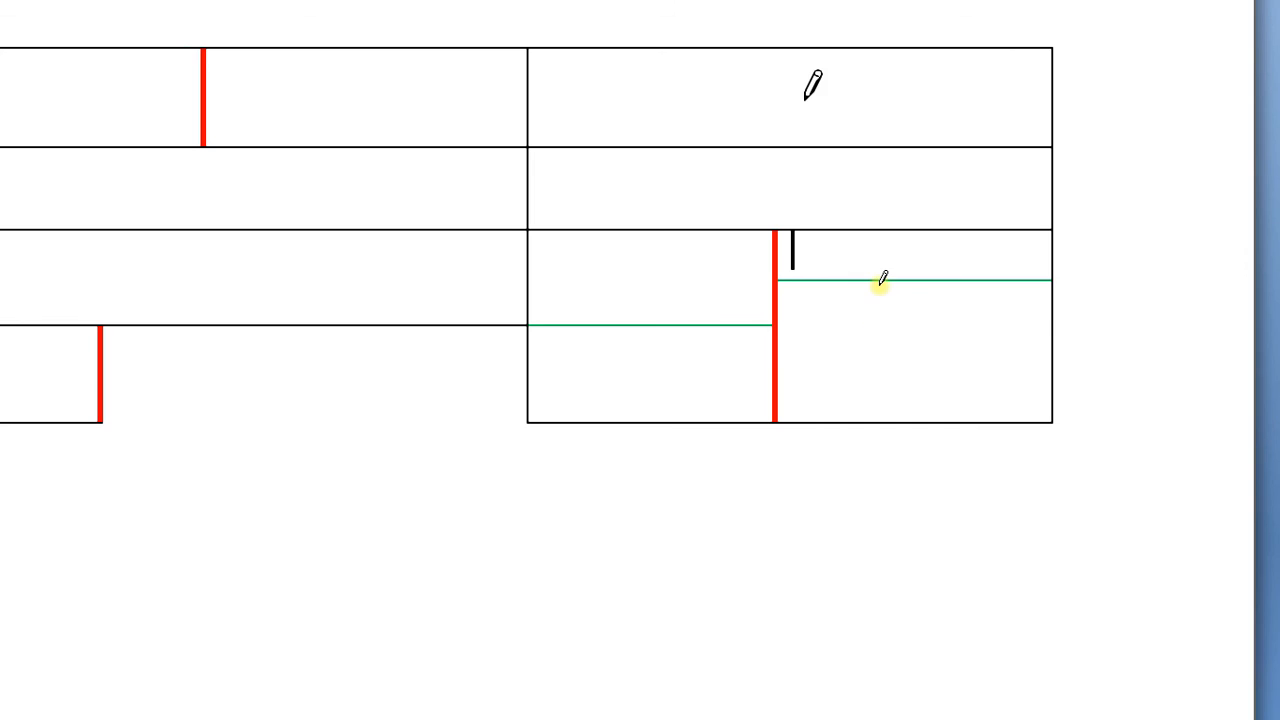
left_click_drag(806, 52, 801, 196)
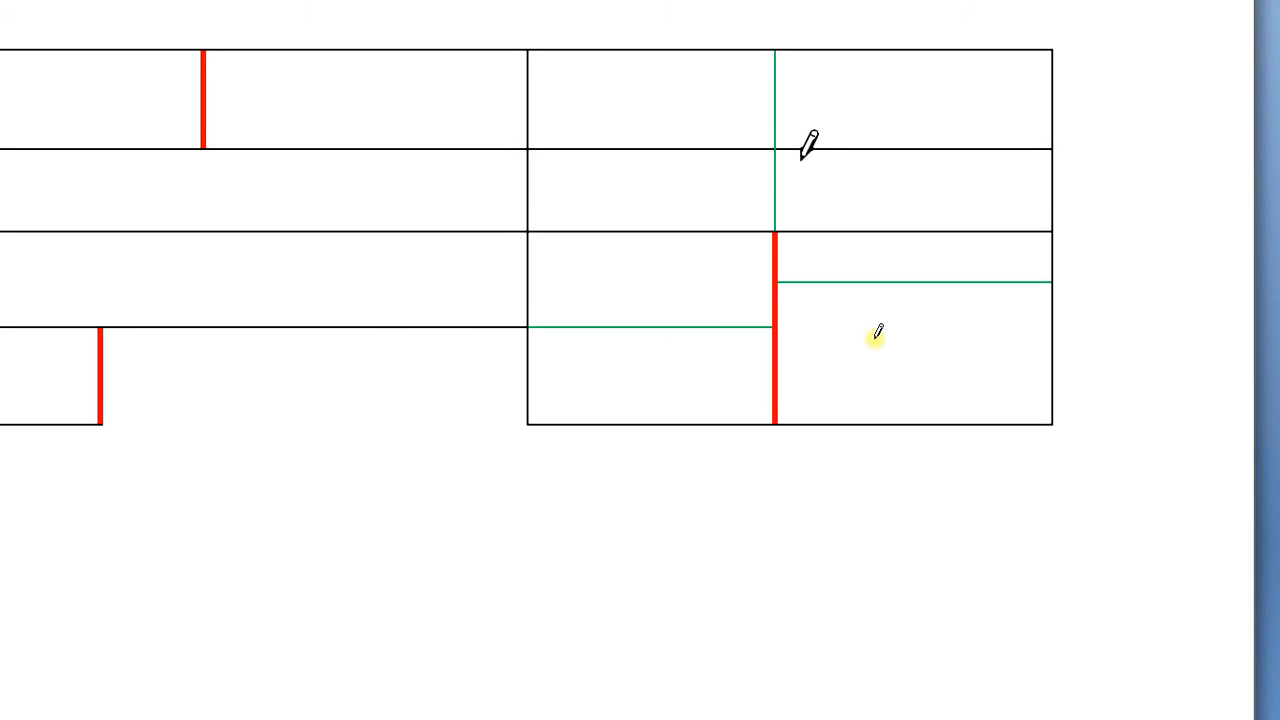
Remove the entire table with the Eraser and leave erasing mode.
left_click(945, 82)
left_click_drag(586, 307, 626, 358)
left_click_drag(249, 259, 950, 535)
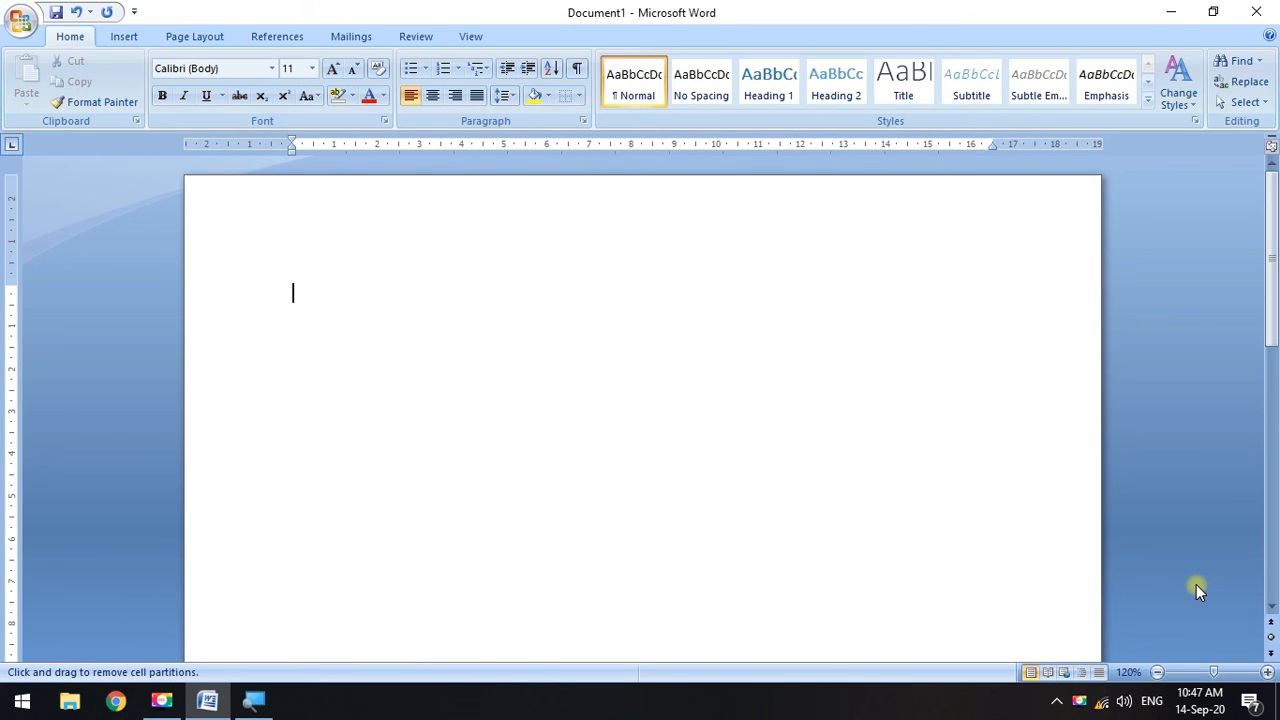
key("Escape")
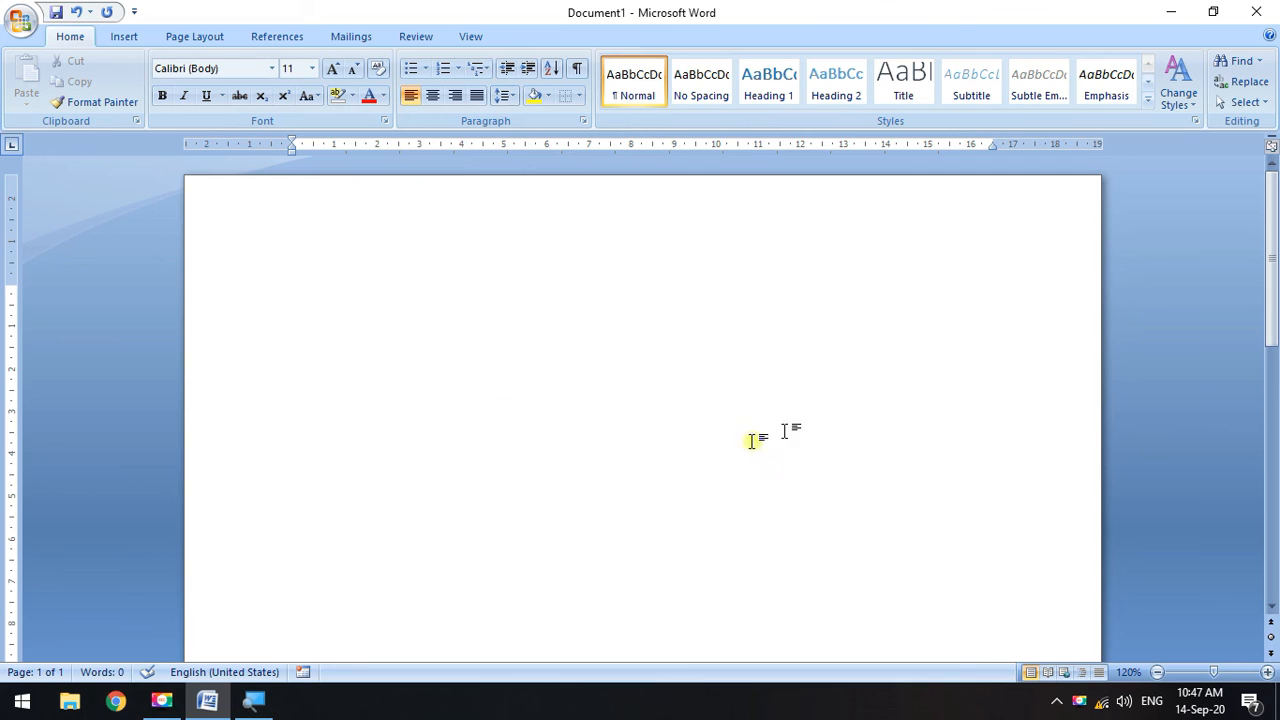
Insert a table with five columns and five rows on the empty page.
left_click(124, 40)
left_click(152, 100)
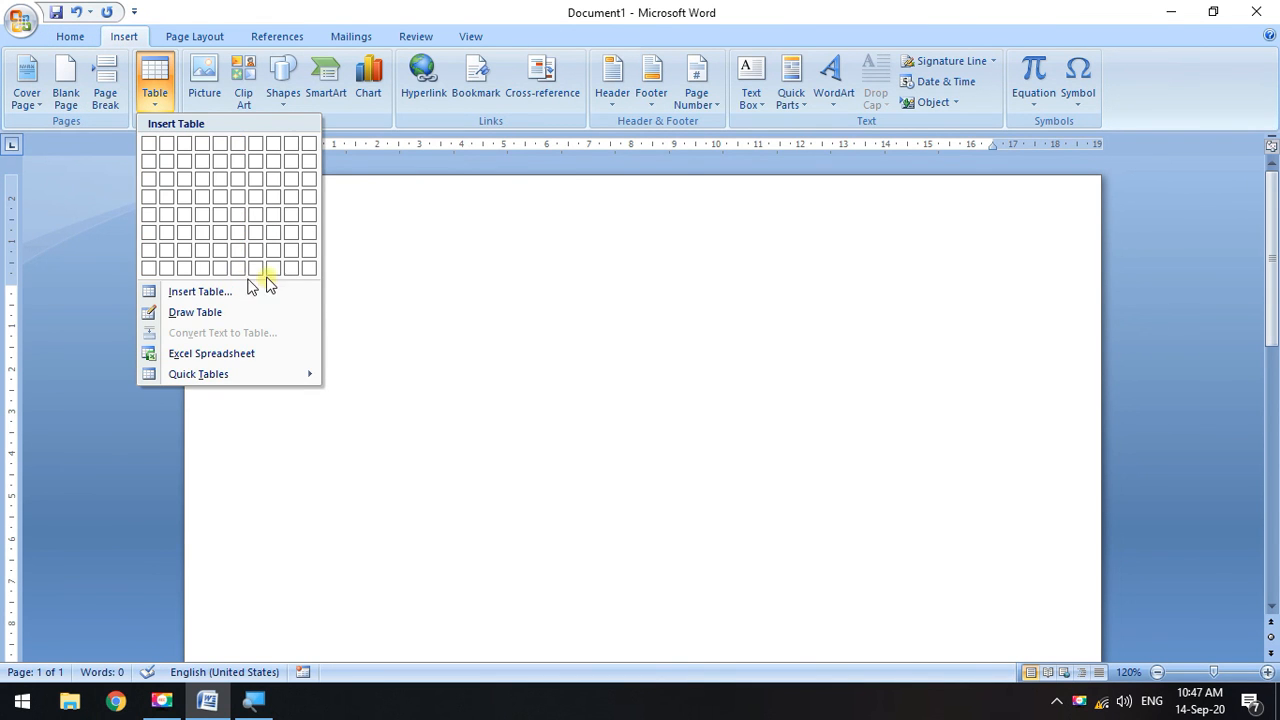
left_click(217, 216)
left_click(625, 527)
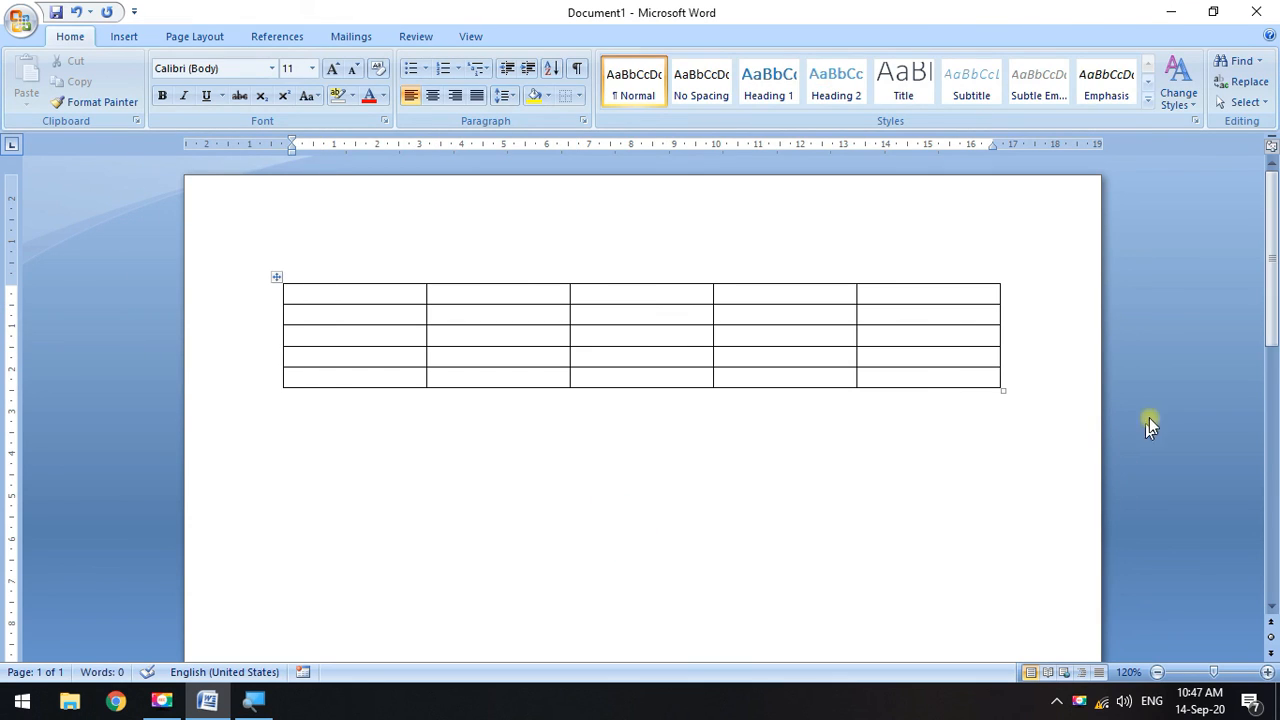
Resize the whole five-column table to be narrower with taller rows, and resize it again to be wider with shorter rows.
left_click_drag(1003, 388, 785, 500)
left_click(612, 301)
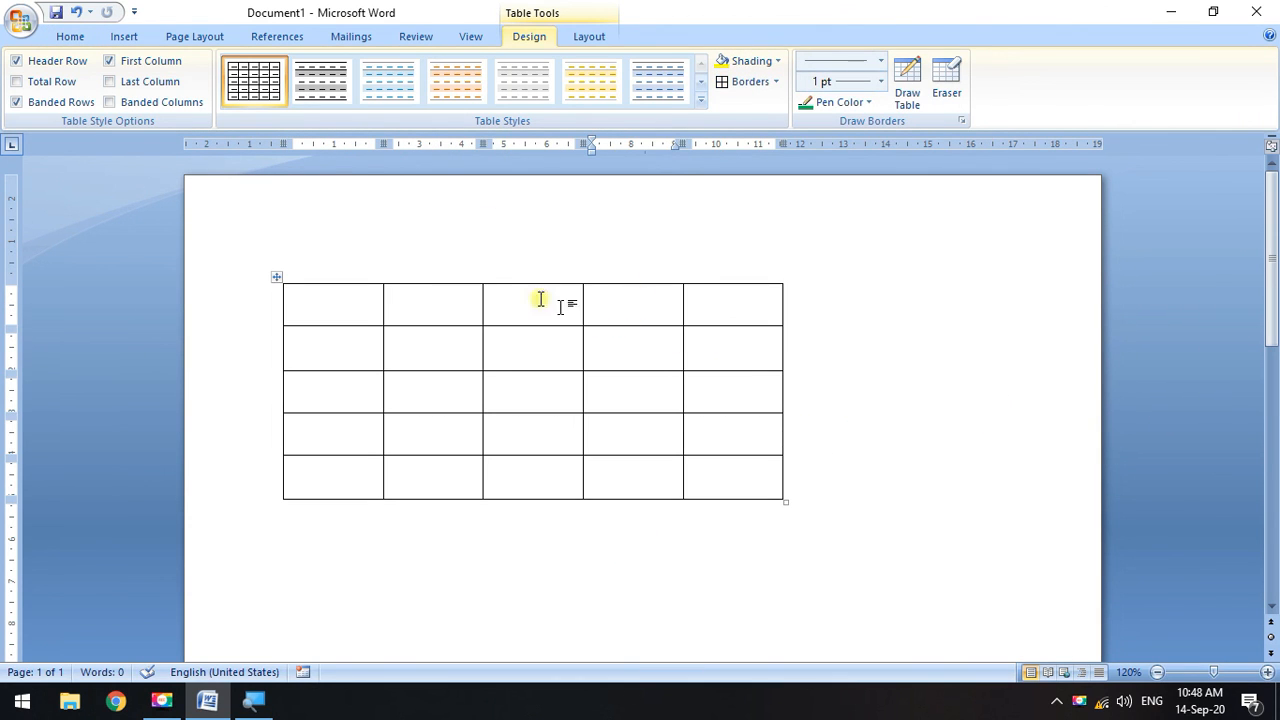
left_click(950, 410)
left_click(757, 494)
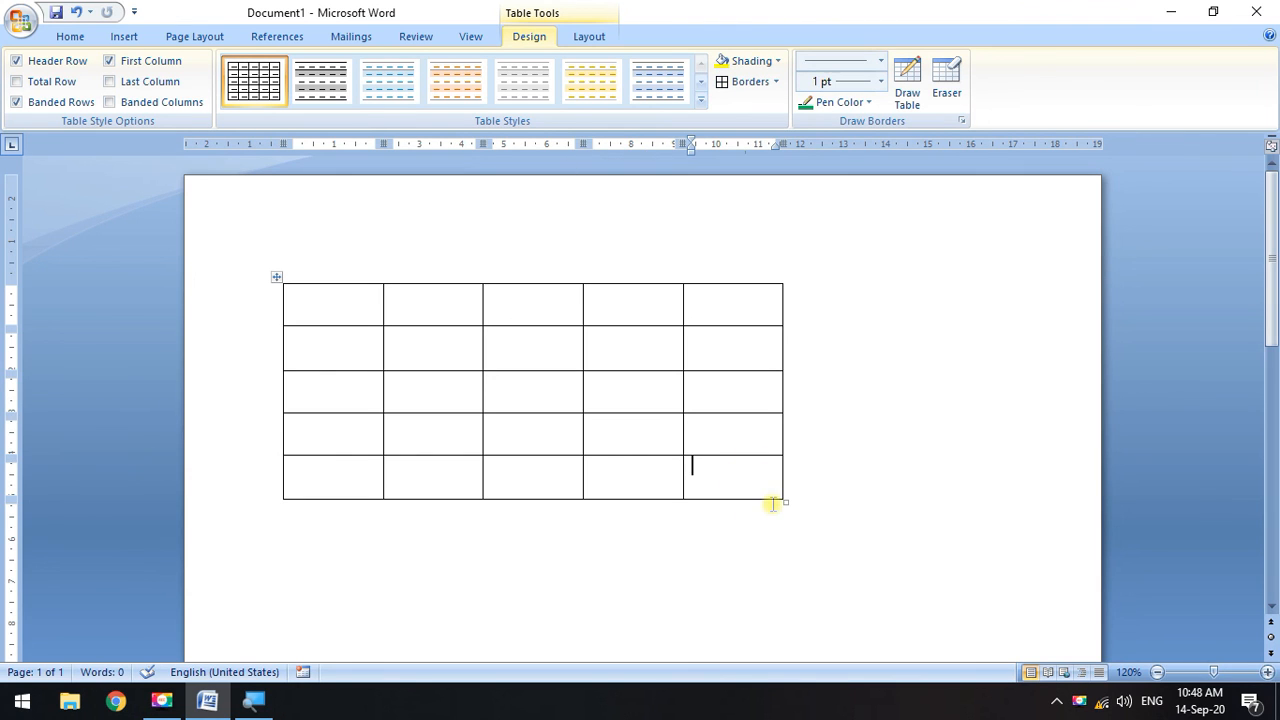
left_click_drag(783, 503, 953, 450)
left_click(868, 362)
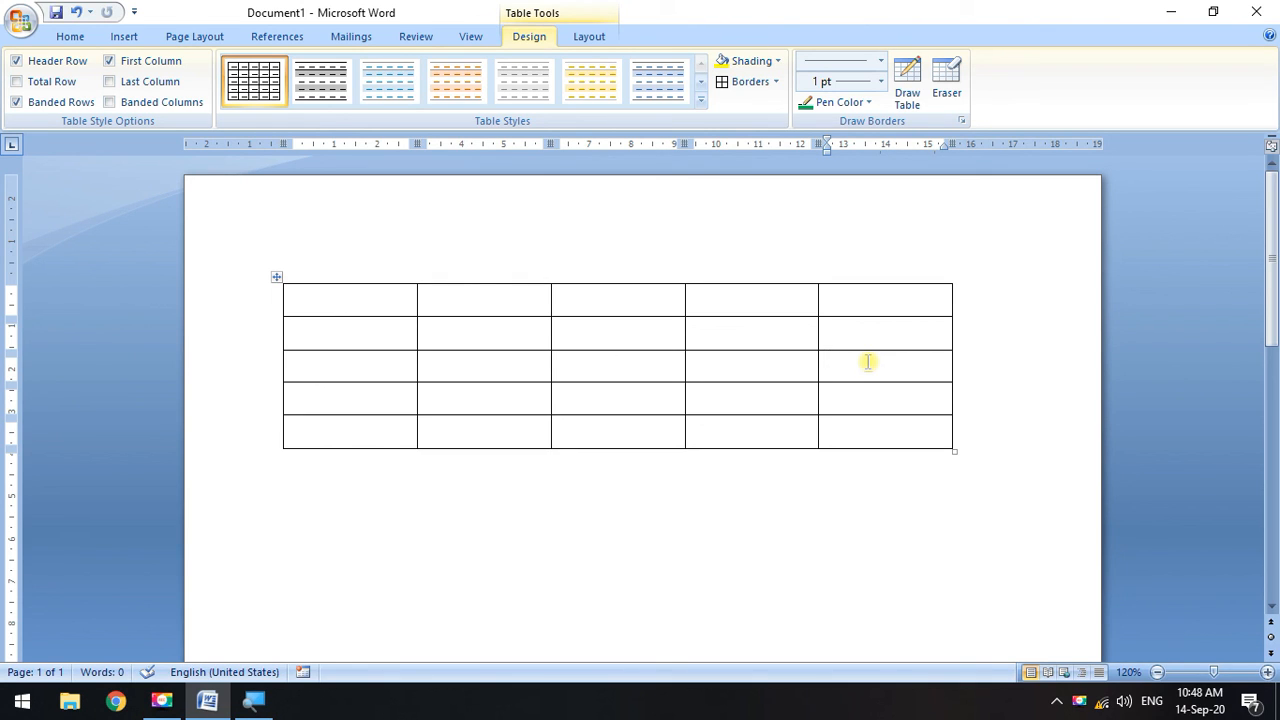
right_click(462, 303)
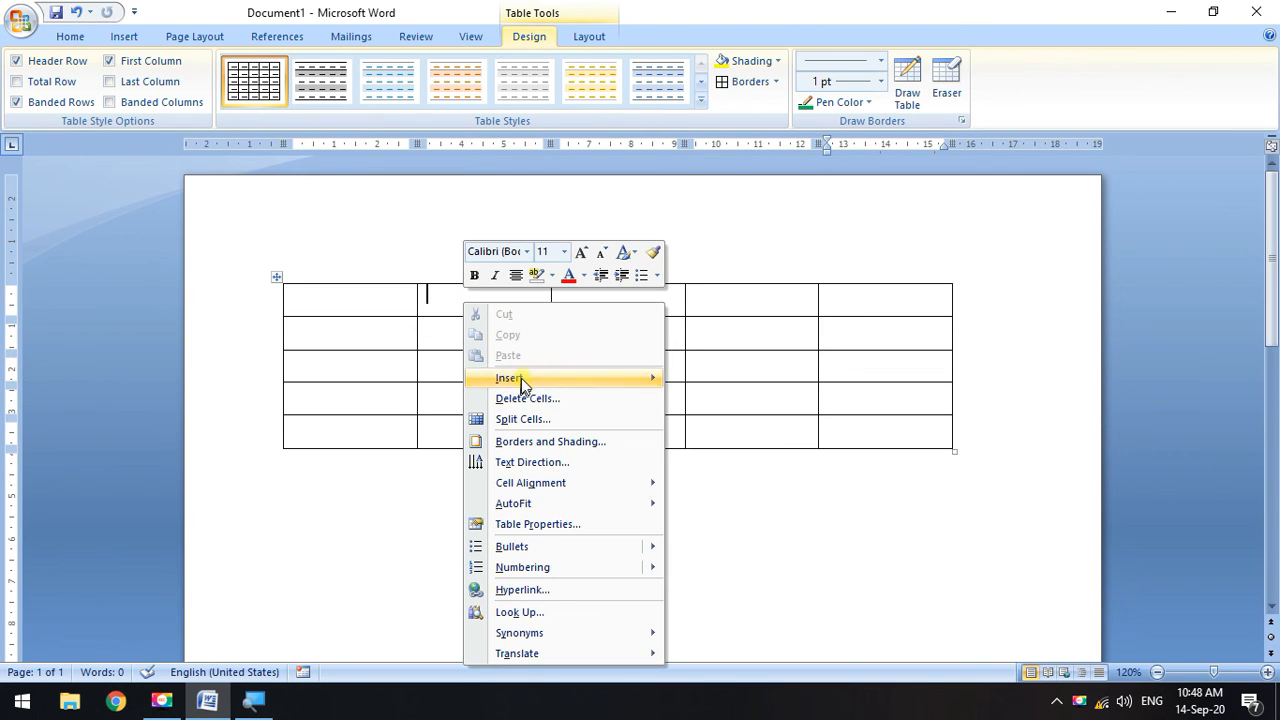
key("Escape")
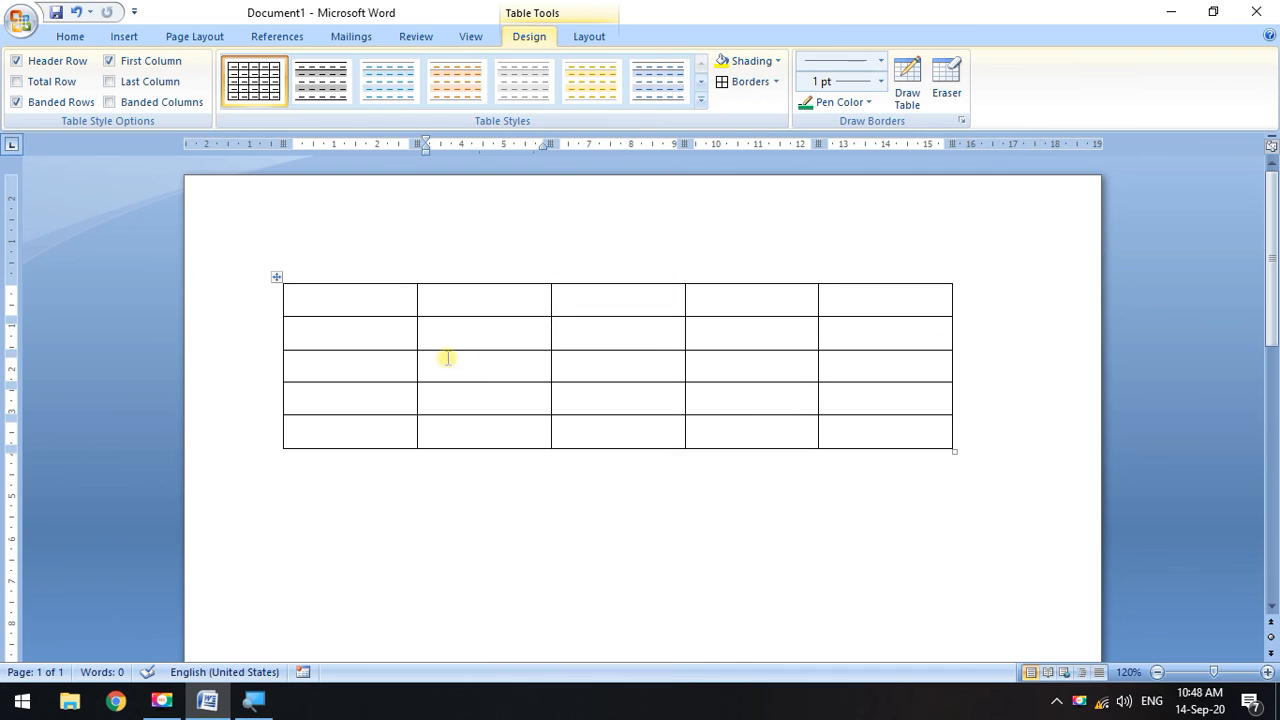
left_click_drag(319, 333, 928, 451)
left_click(880, 506)
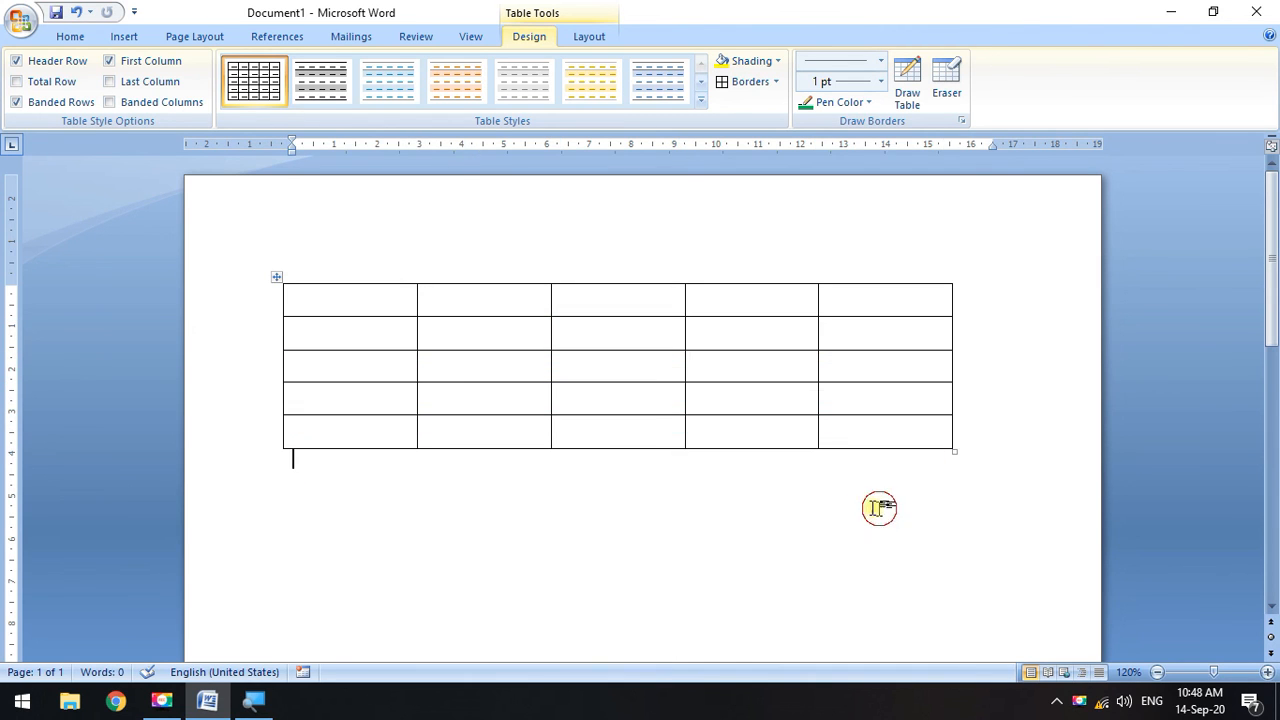
left_click_drag(313, 300, 934, 443)
left_click(936, 445)
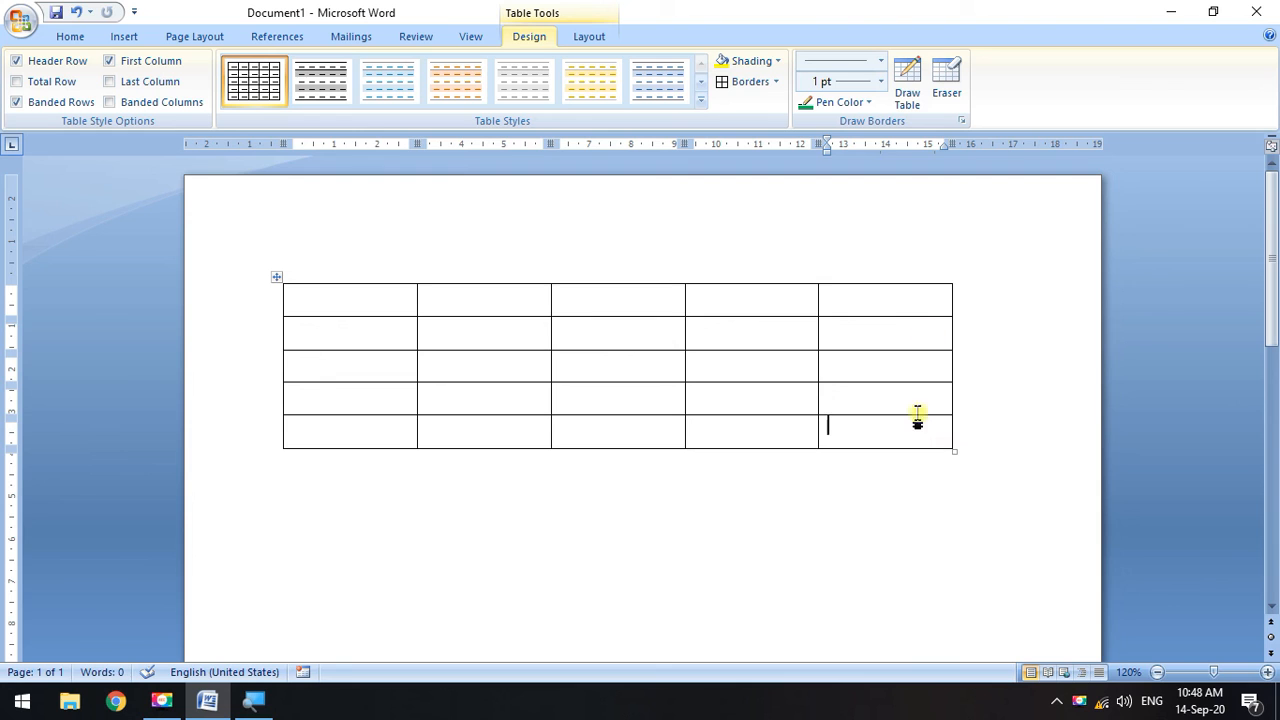
Select all cells of the five-column table and delete the table.
left_click_drag(943, 437, 286, 191)
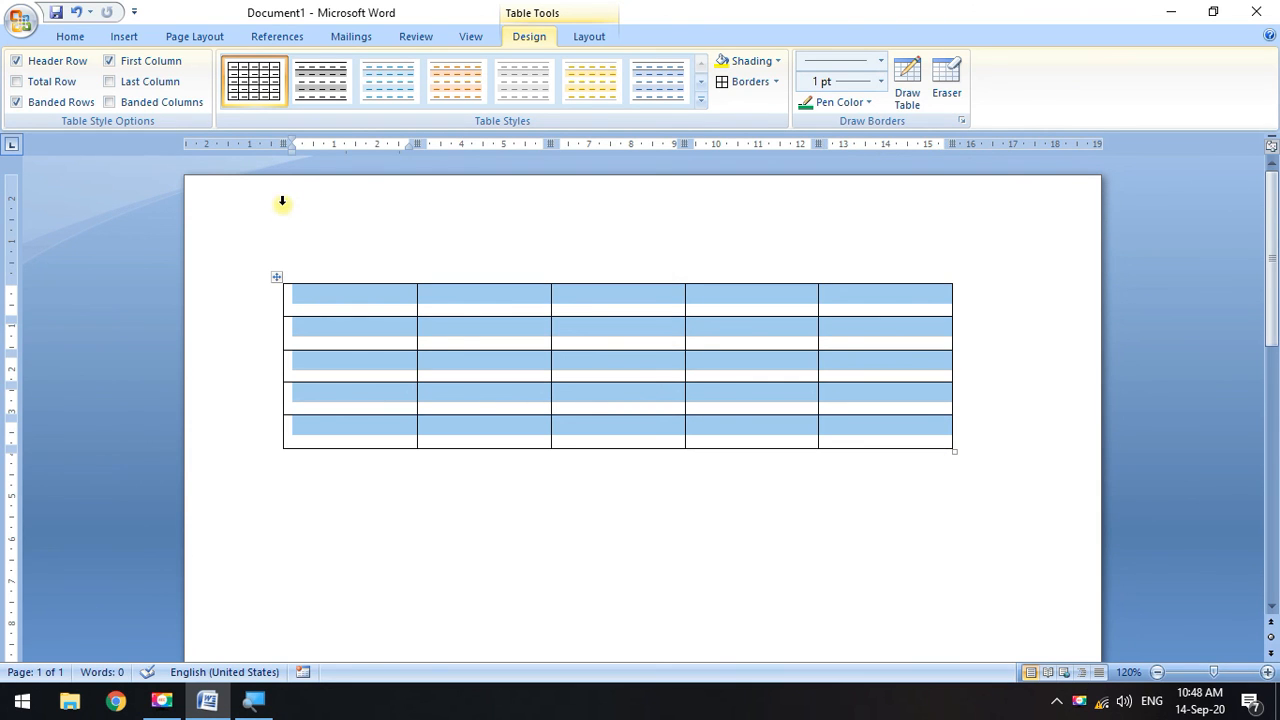
key("BackSpace")
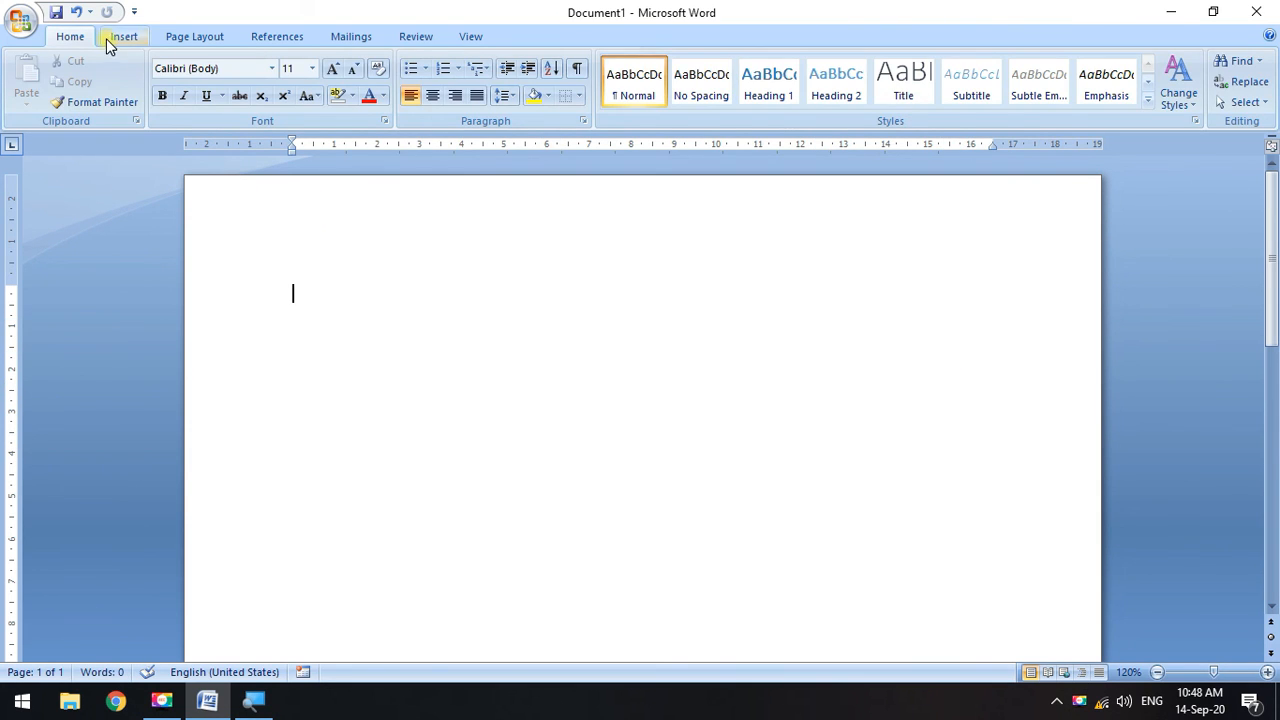
Insert a table with three columns and five rows at the start of the page.
left_click(116, 40)
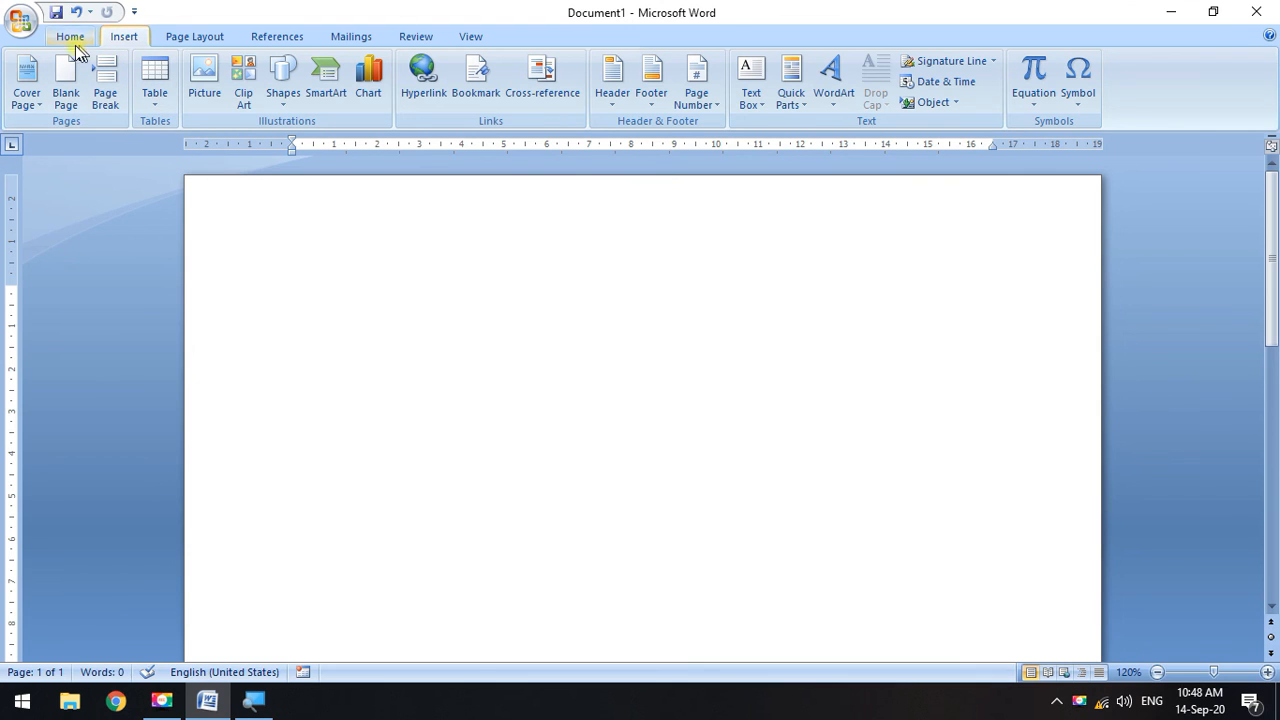
left_click(154, 82)
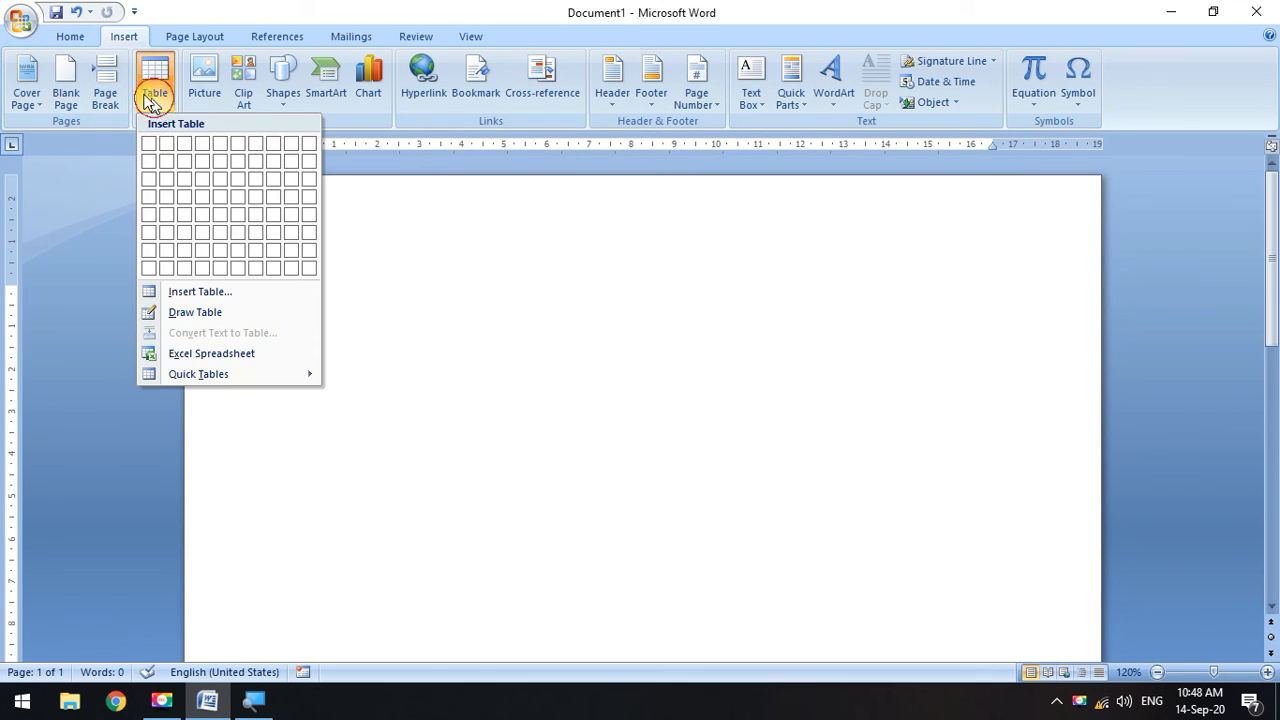
left_click(364, 12)
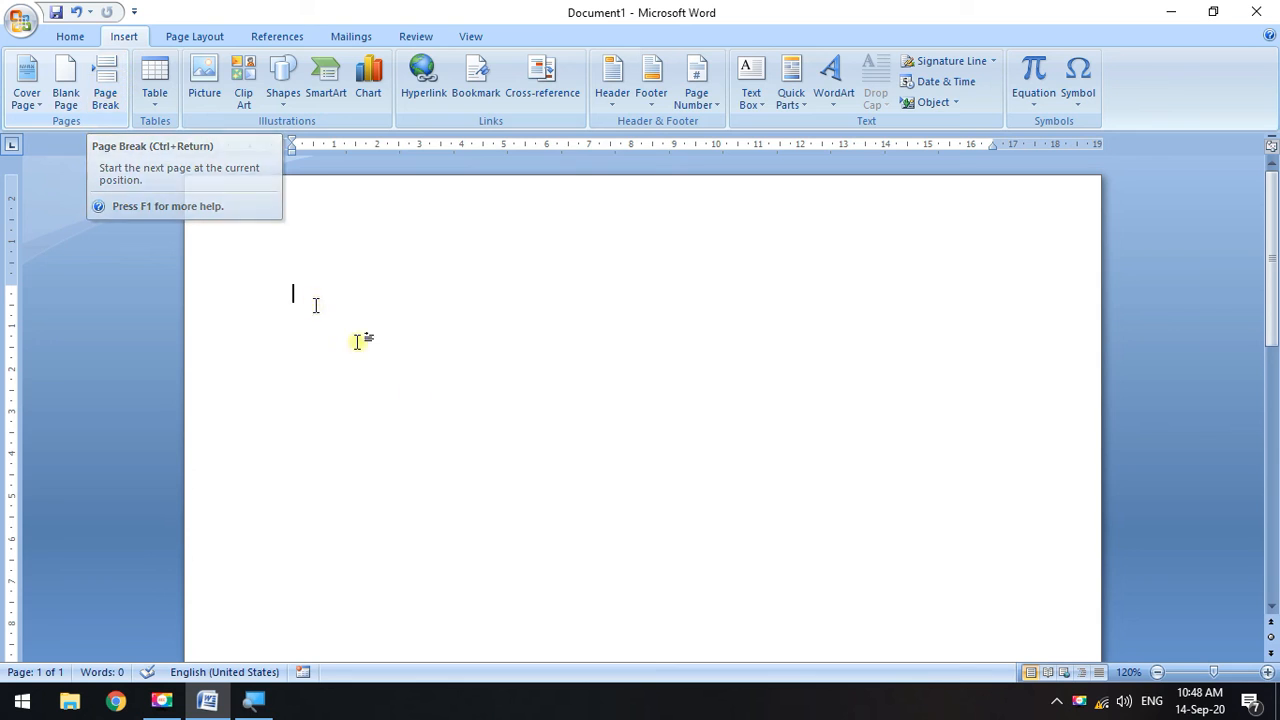
left_click(155, 95)
left_click(165, 8)
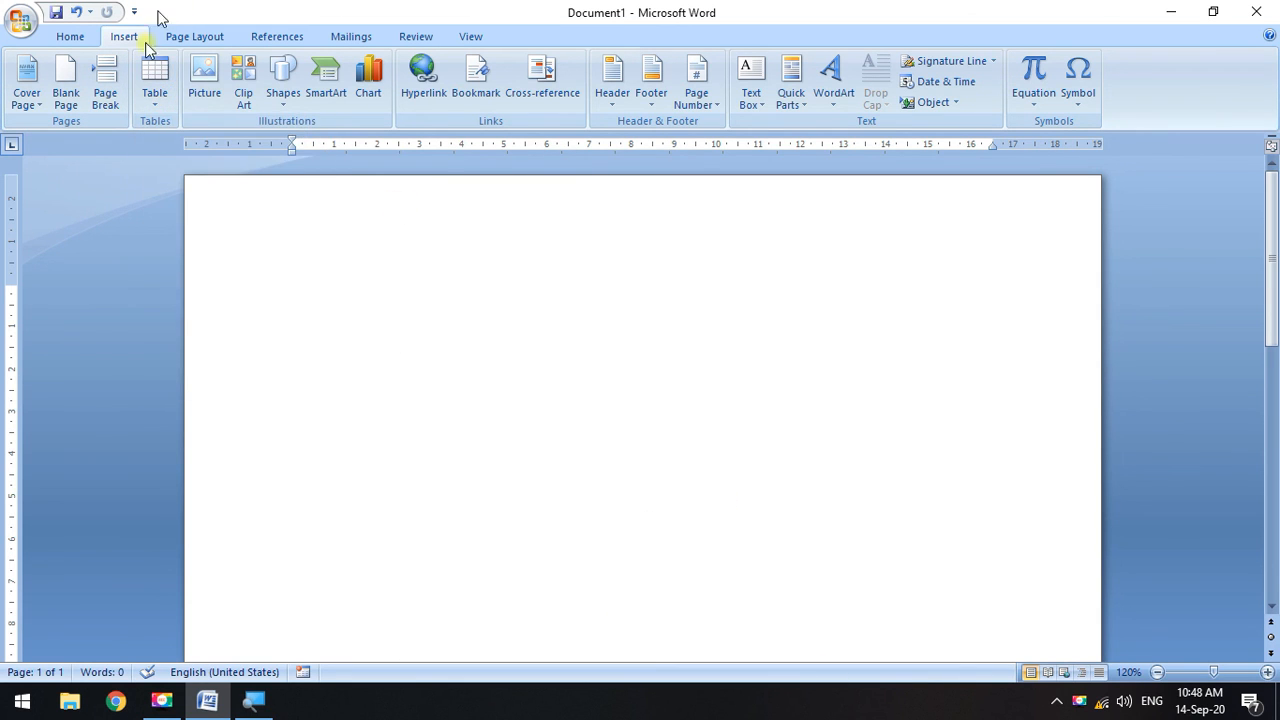
left_click(153, 100)
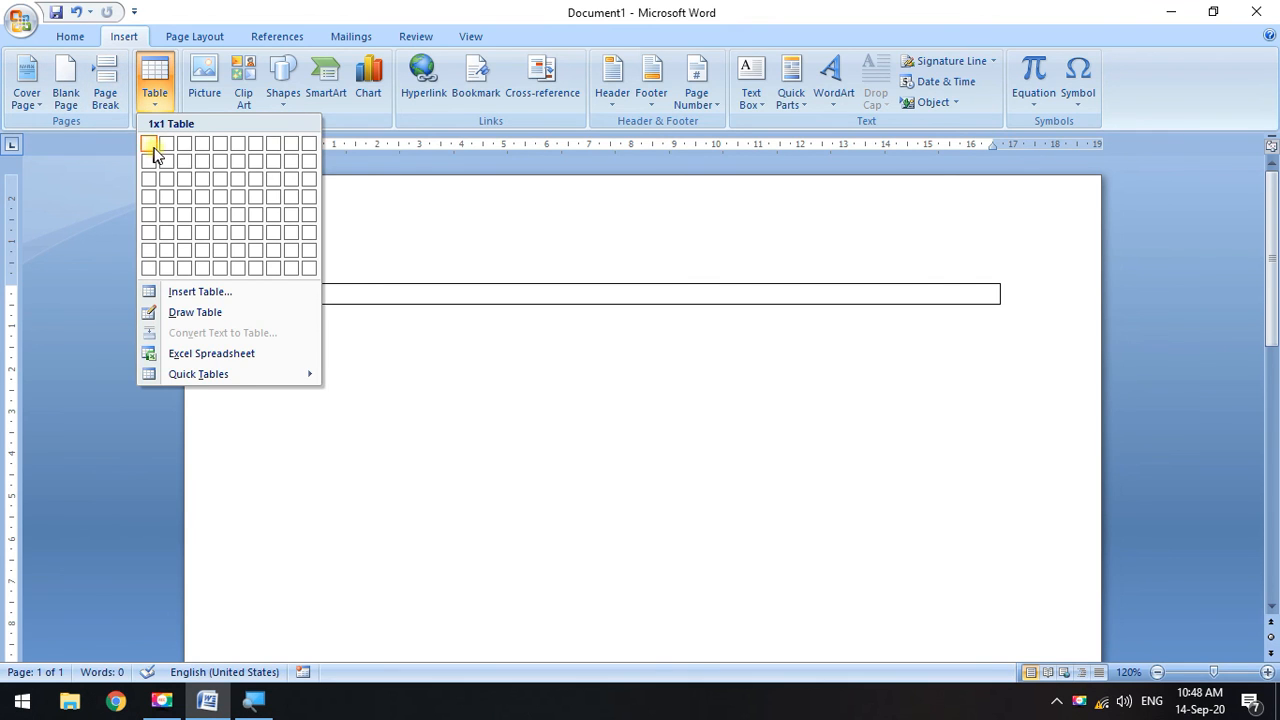
left_click(190, 222)
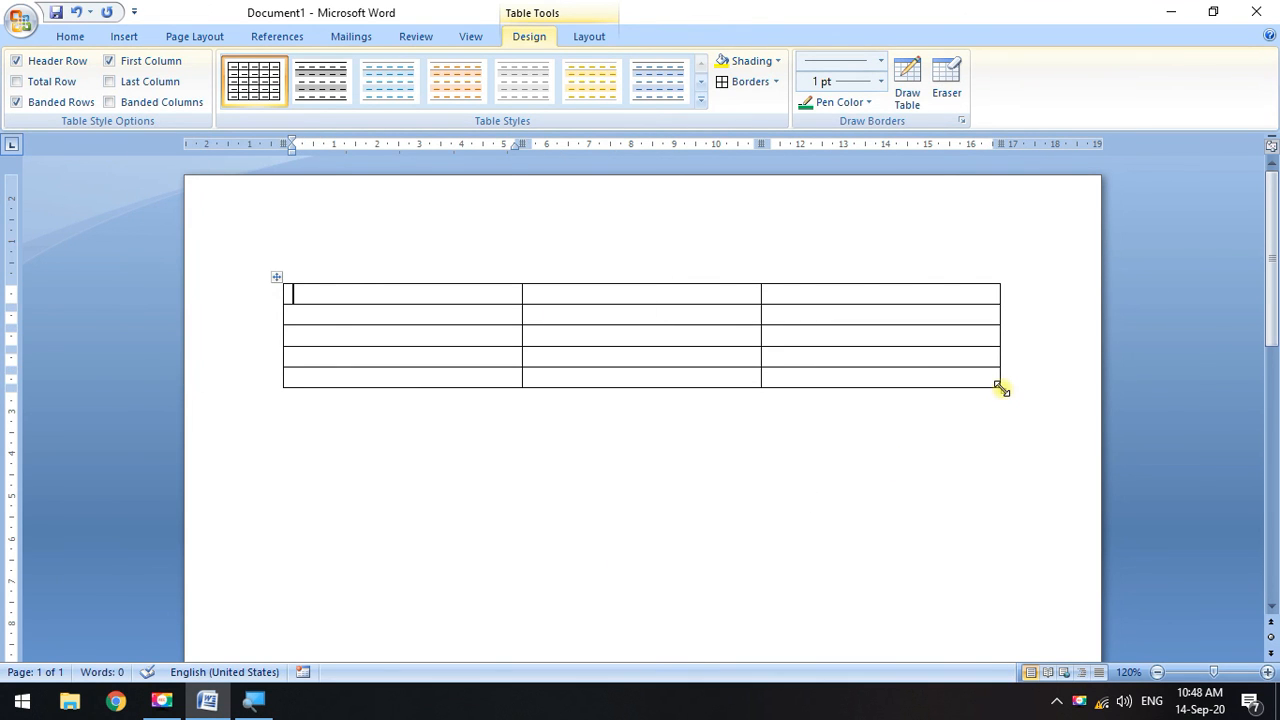
Resize the three-column table to be narrower with taller rows, and move it slightly right and up on the page.
left_click_drag(1003, 389, 694, 496)
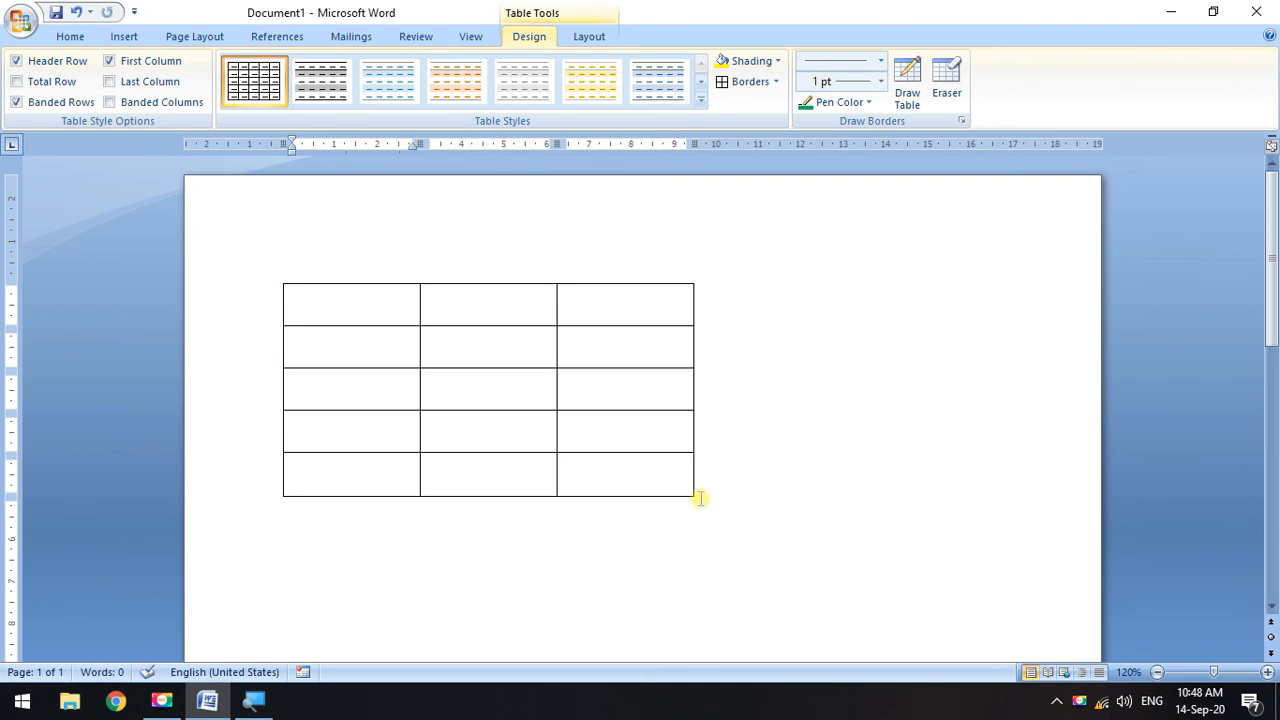
left_click_drag(277, 284, 305, 273)
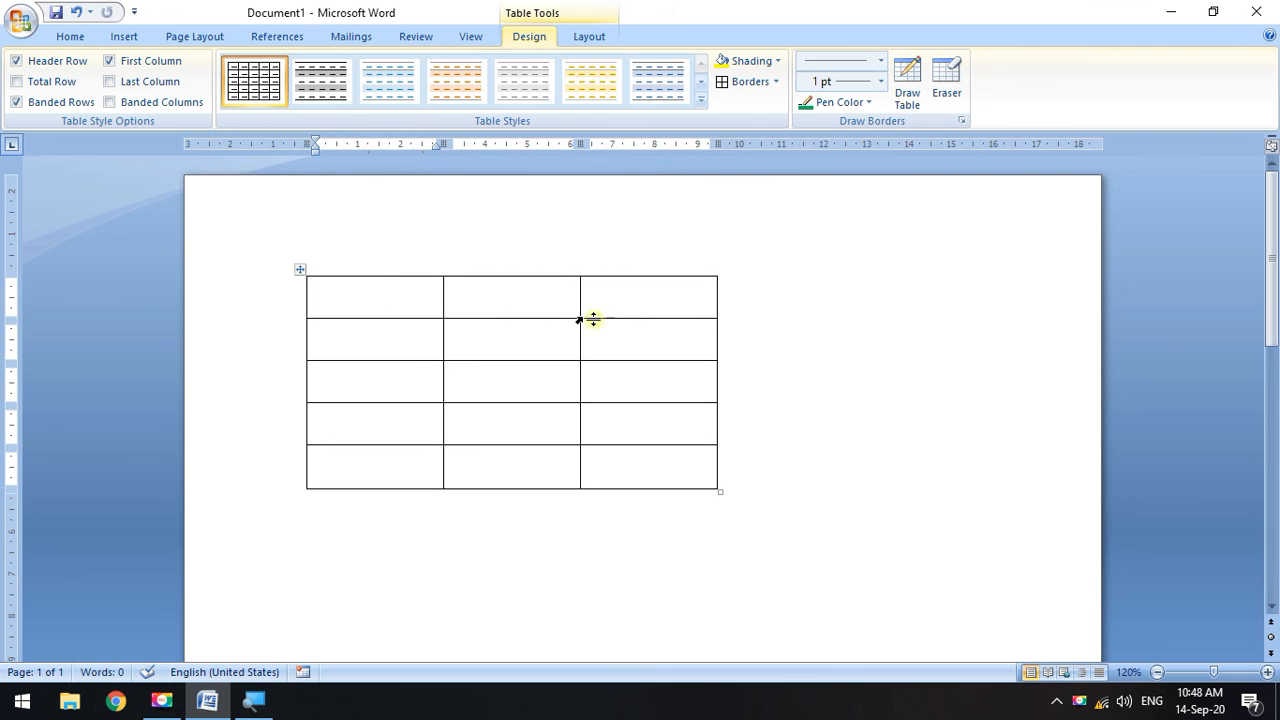
Make the first row much taller, and adjust the column borders to narrow the middle column and widen the last column.
left_click_drag(629, 318, 597, 425)
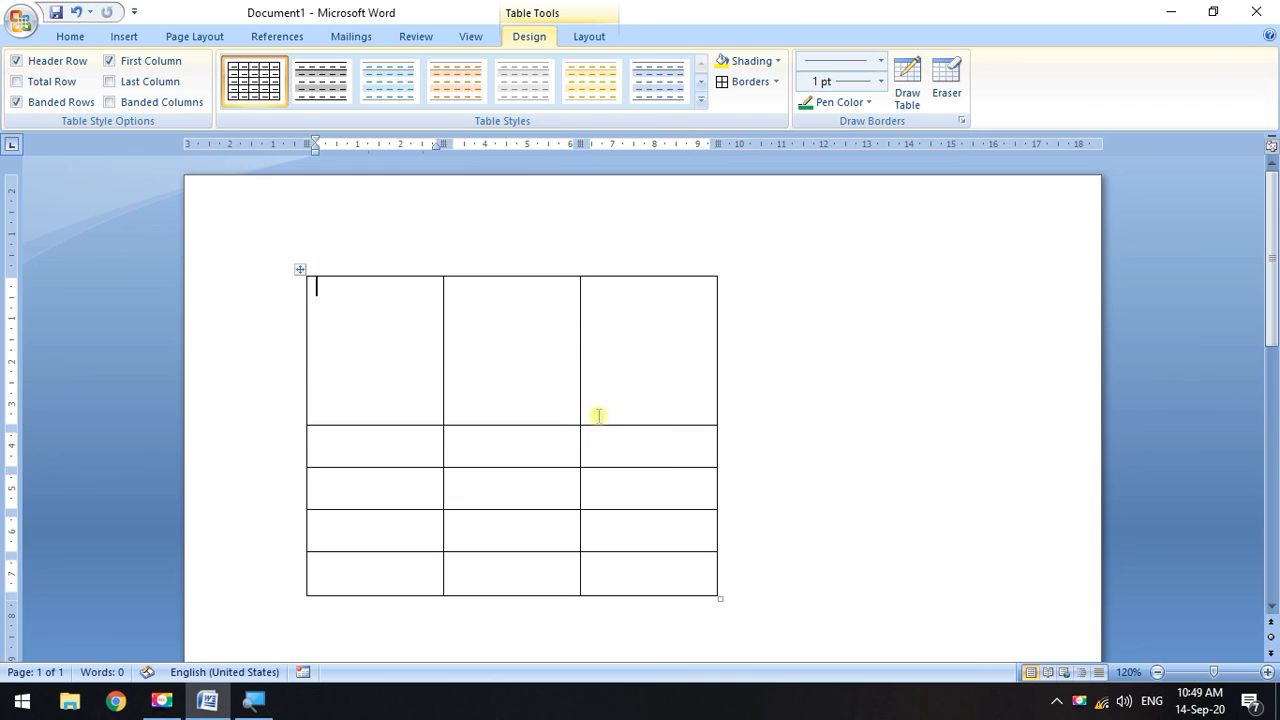
left_click_drag(580, 330, 527, 342)
left_click_drag(717, 340, 899, 365)
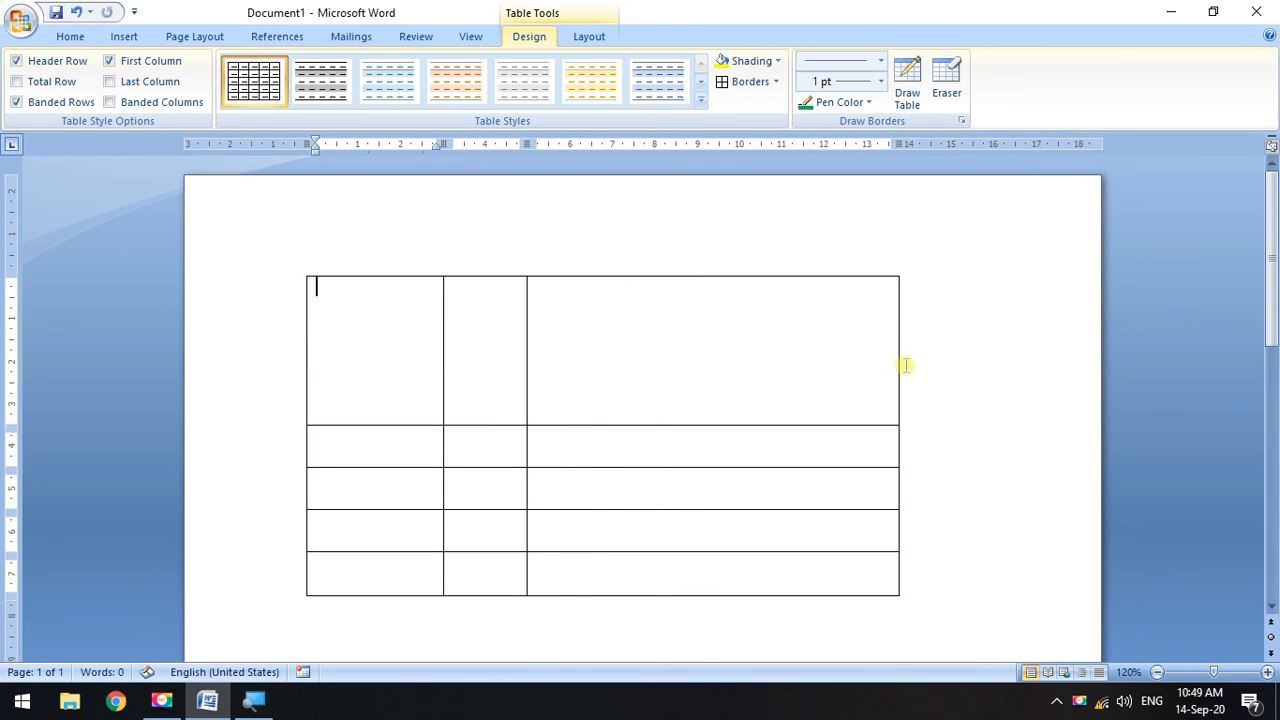
left_click(444, 448)
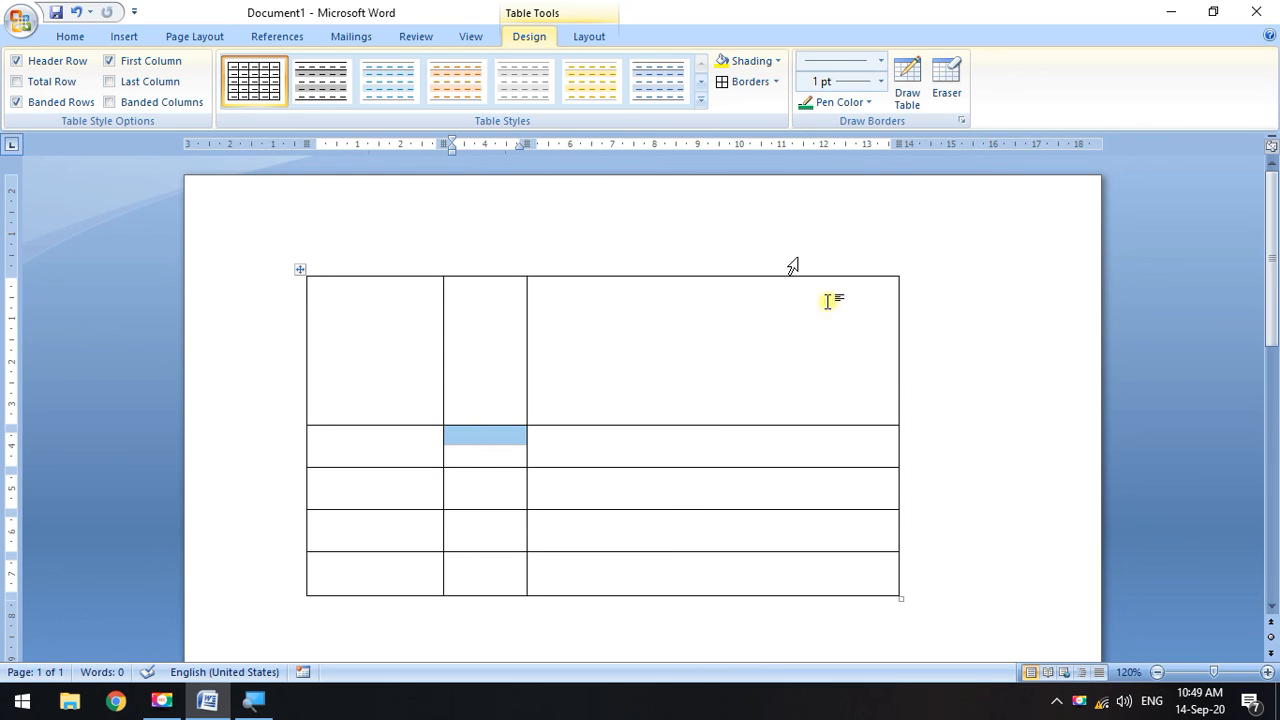
left_click(446, 402)
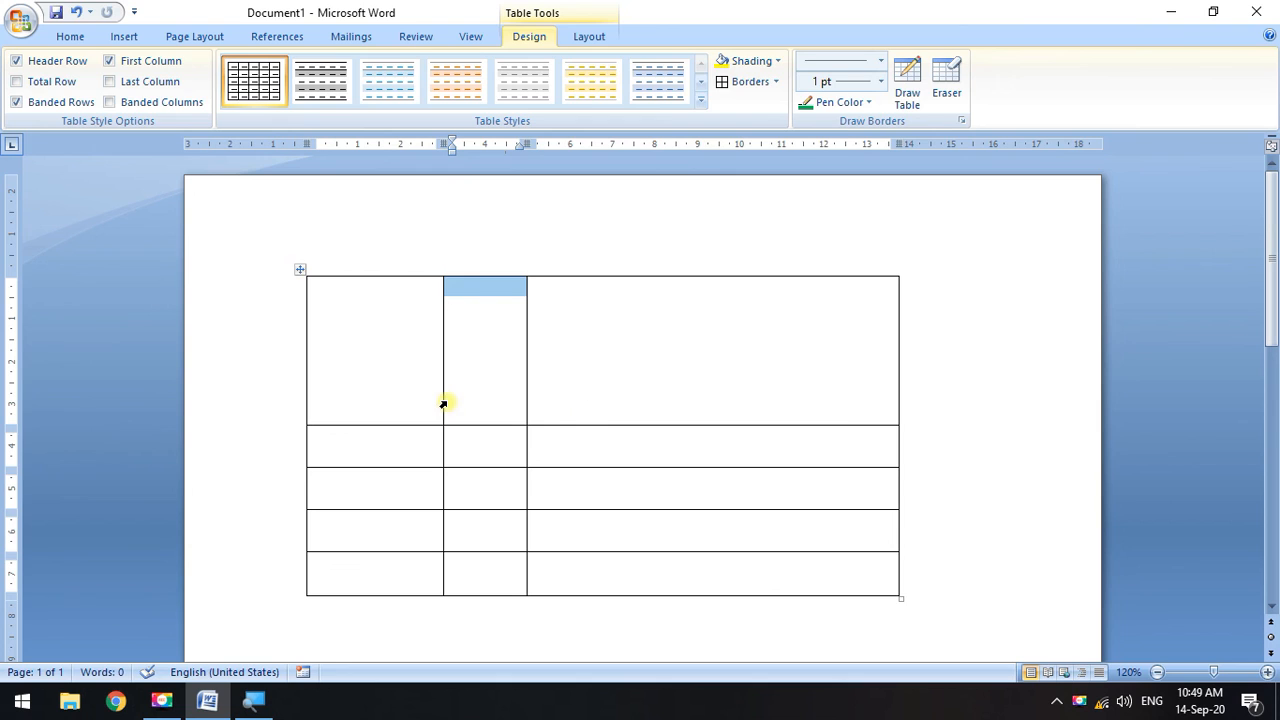
Resize the whole three-column table to be slightly wider and shorter.
left_click(980, 366)
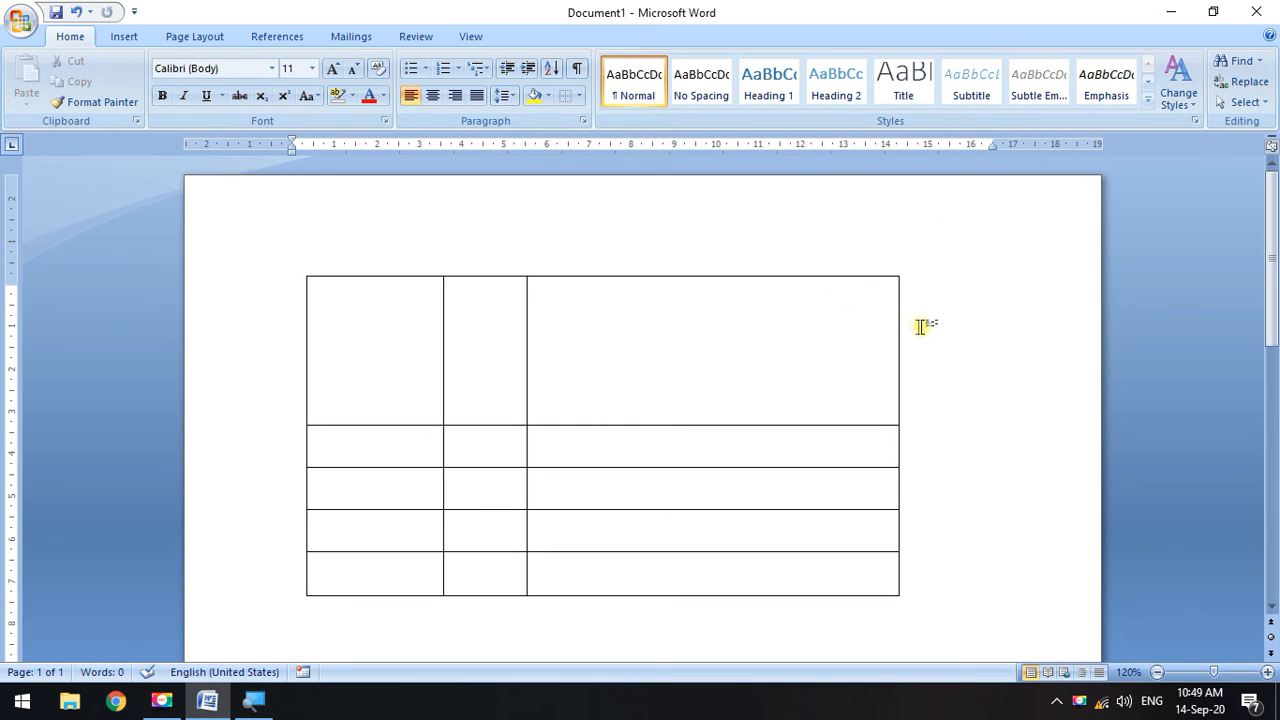
left_click(951, 304)
left_click_drag(899, 598, 935, 537)
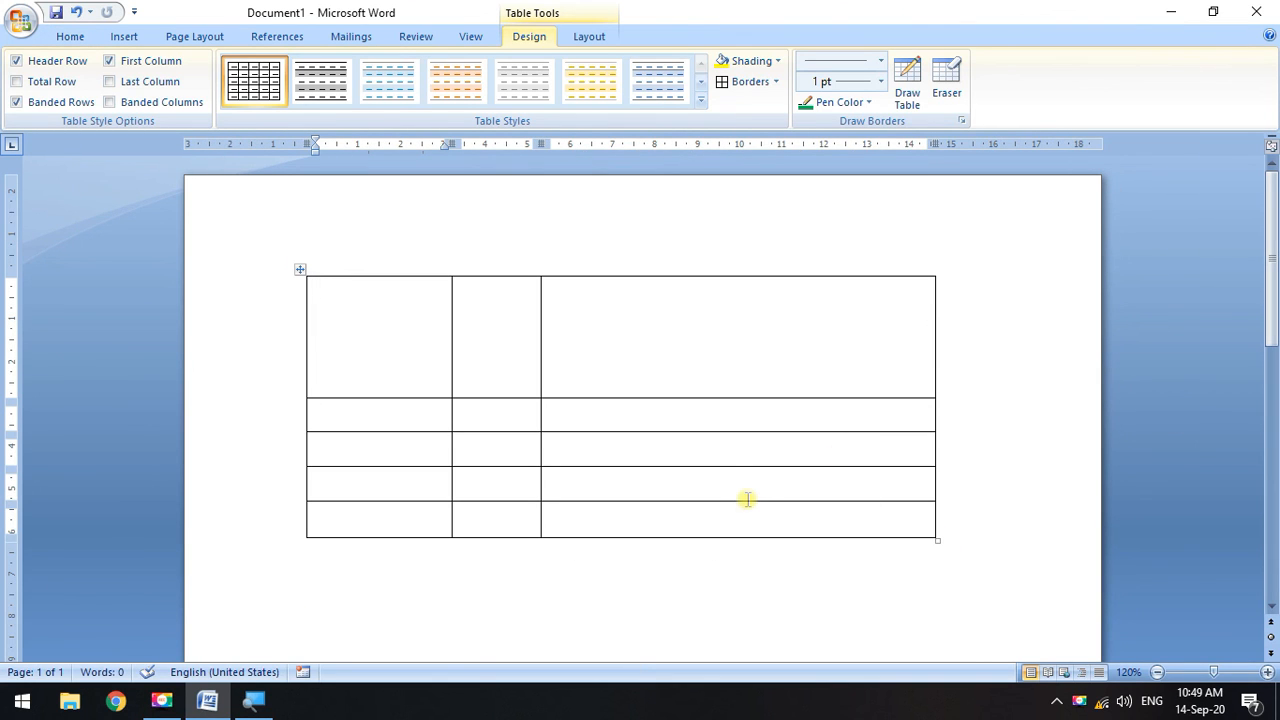
left_click(622, 335)
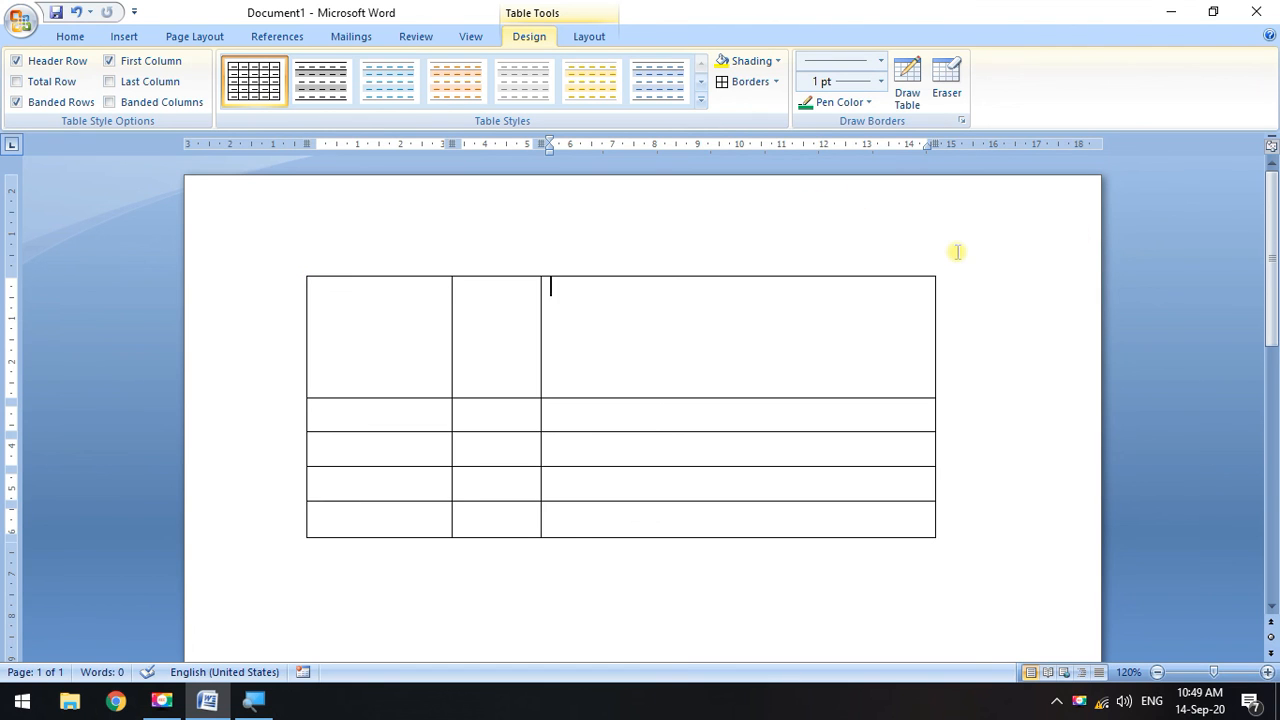
left_click(694, 562)
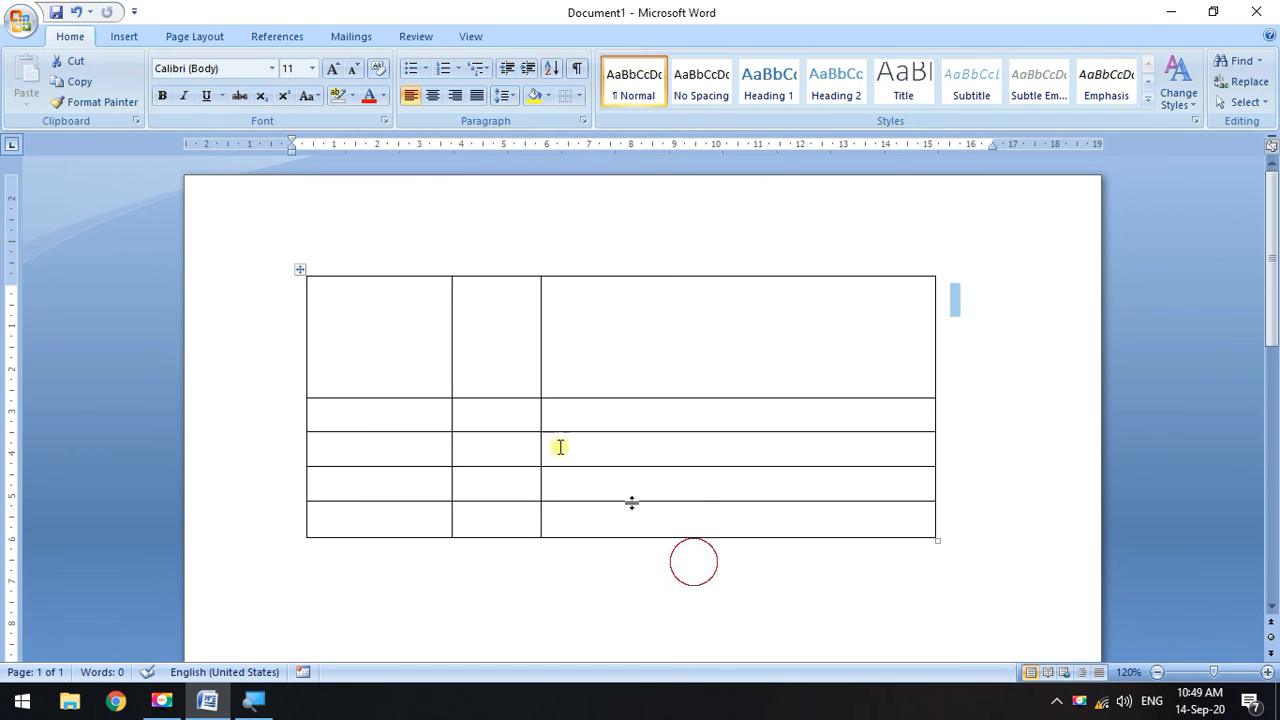
left_click(124, 36)
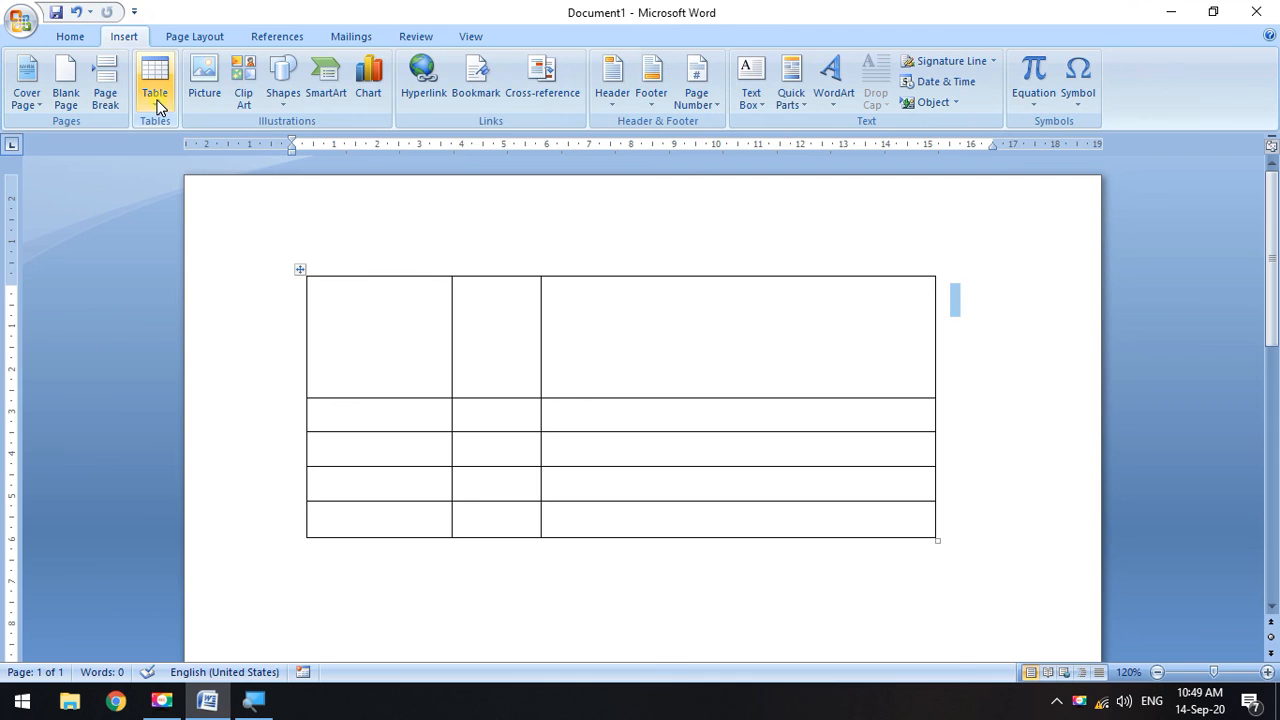
left_click(298, 7)
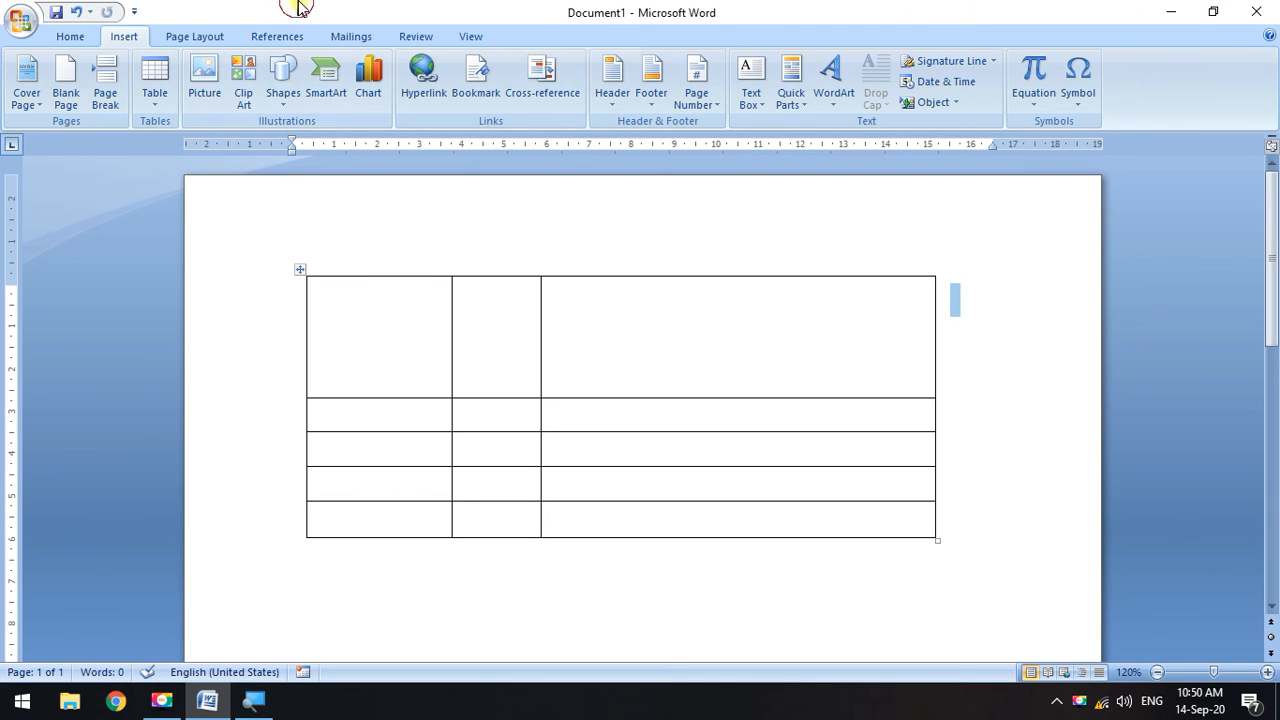